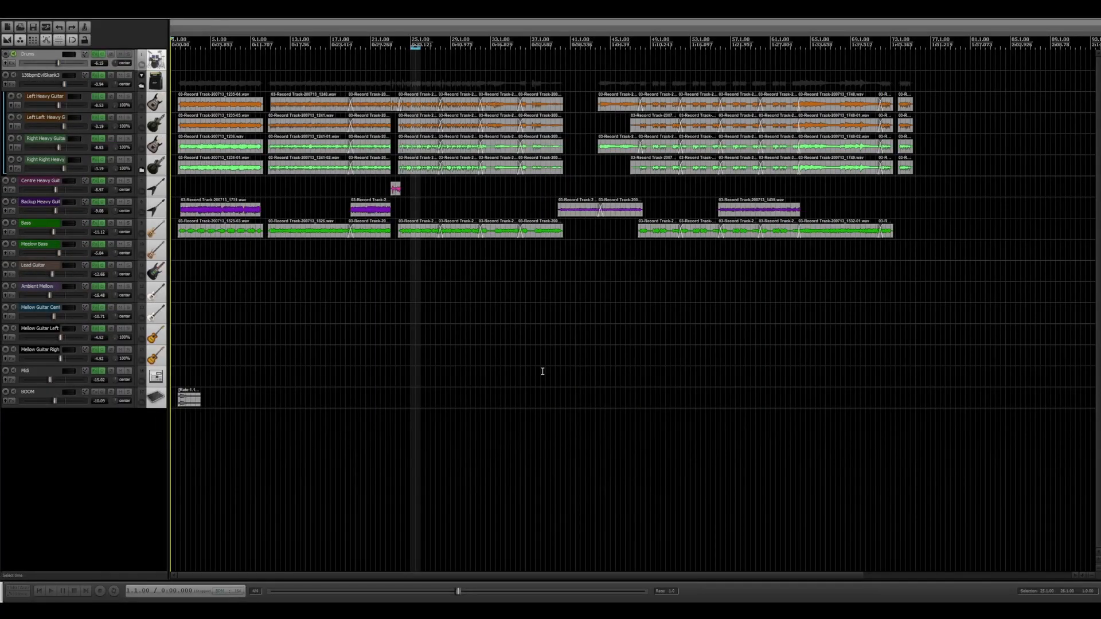
Play the recorded arrangement from 1.4.00 through the opening riff and stop before the gap at bar 10
{"action": "scroll", "coordinate": [234, 58], "scroll_direction": "up", "scroll_amount": 2}
{"action": "scroll", "coordinate": [236, 62], "scroll_direction": "down", "scroll_amount": 1}
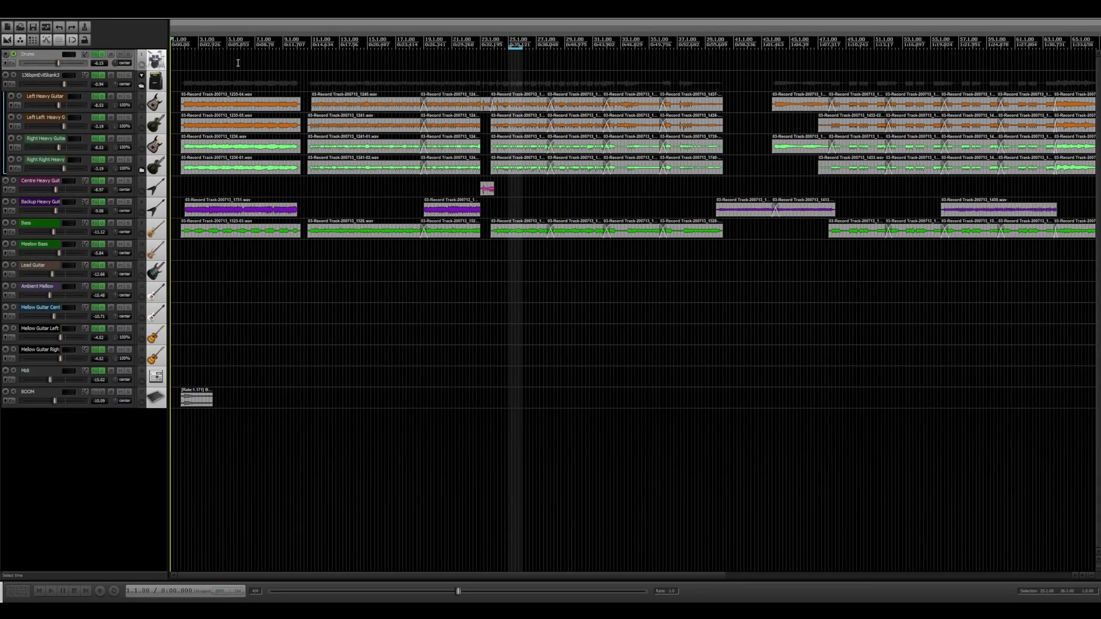
{"action": "scroll", "coordinate": [238, 63], "scroll_direction": "up", "scroll_amount": 2}
{"action": "scroll", "coordinate": [239, 65], "scroll_direction": "down", "scroll_amount": 1}
{"action": "scroll", "coordinate": [240, 66], "scroll_direction": "down", "scroll_amount": 1}
{"action": "scroll", "coordinate": [602, 166], "scroll_direction": "down", "scroll_amount": 1}
{"action": "scroll", "coordinate": [605, 165], "scroll_direction": "up", "scroll_amount": 3}
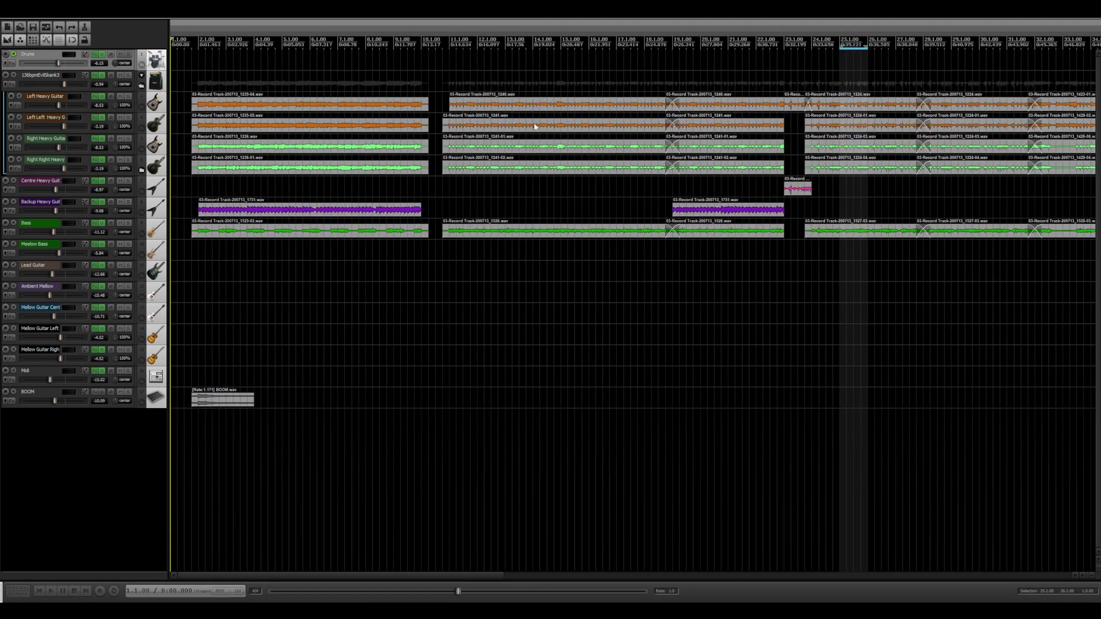
{"action": "left_click", "coordinate": [192, 43]}
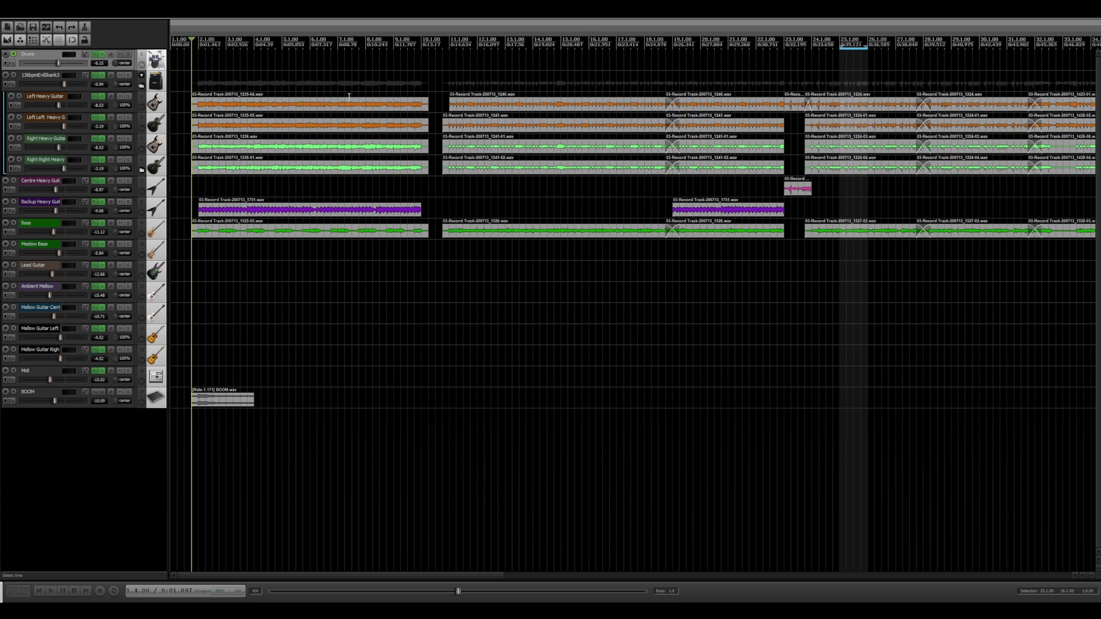
{"action": "key", "text": "space"}
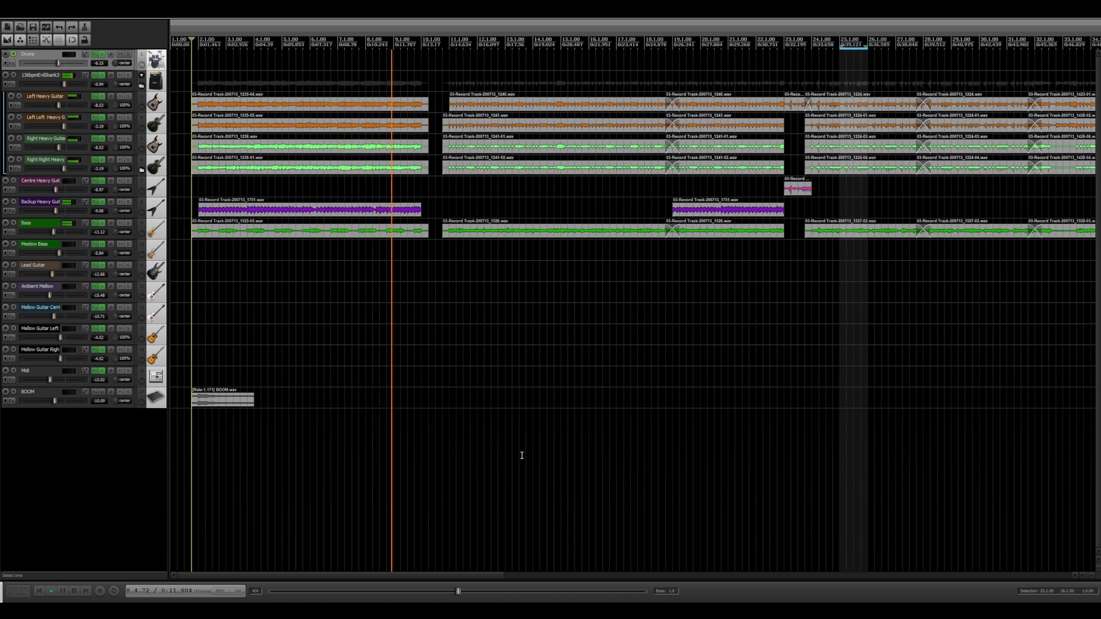
{"action": "key", "text": "space"}
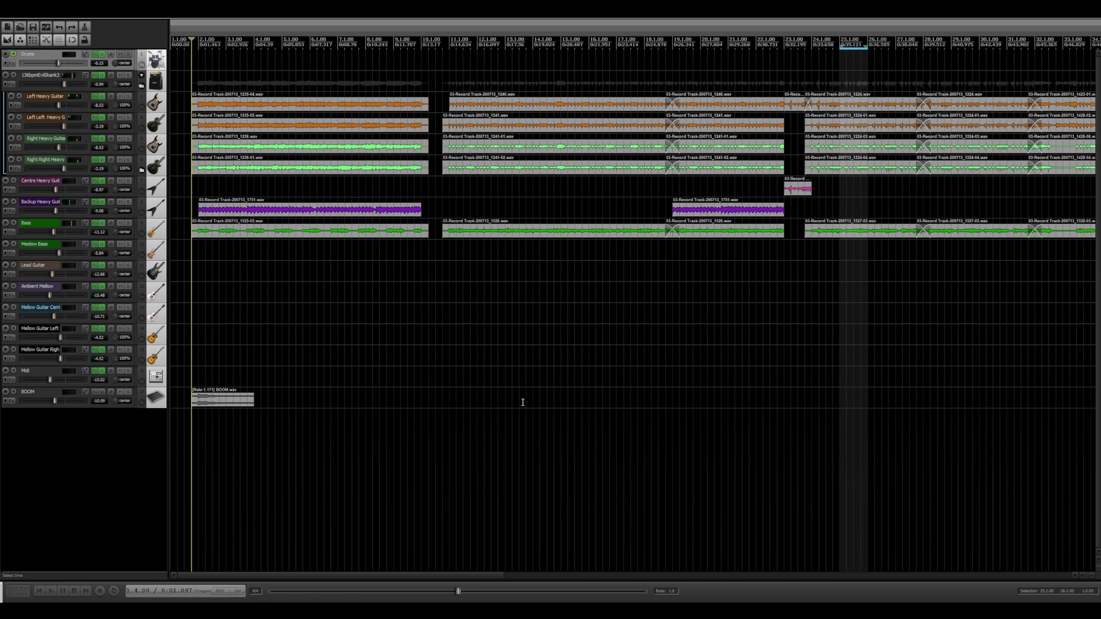
Open EZdrummer 3 on the Drums track, show its drum kit view and reposition the plug-in window
{"action": "left_click", "coordinate": [95, 55]}
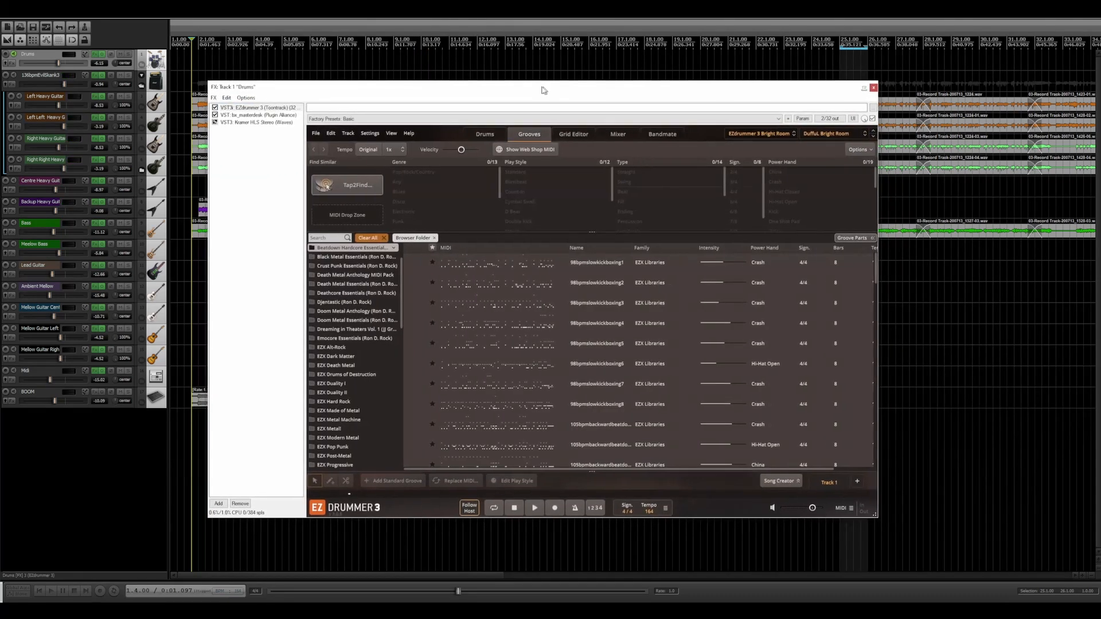
{"action": "left_click", "coordinate": [480, 138]}
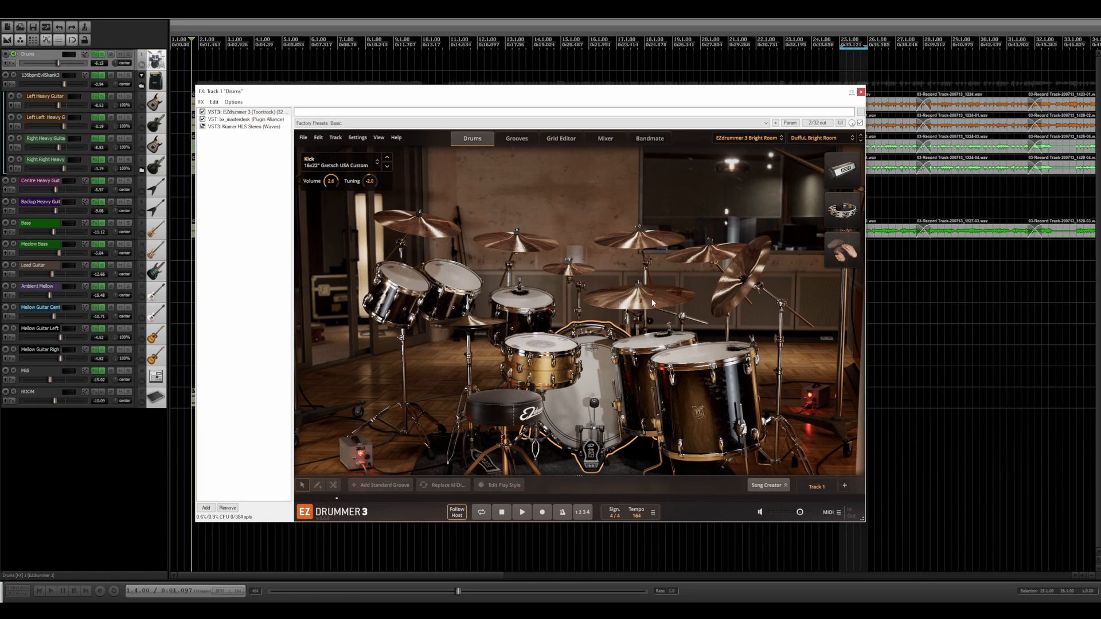
{"action": "left_click_drag", "start_coordinate": [545, 128], "coordinate": [547, 134]}
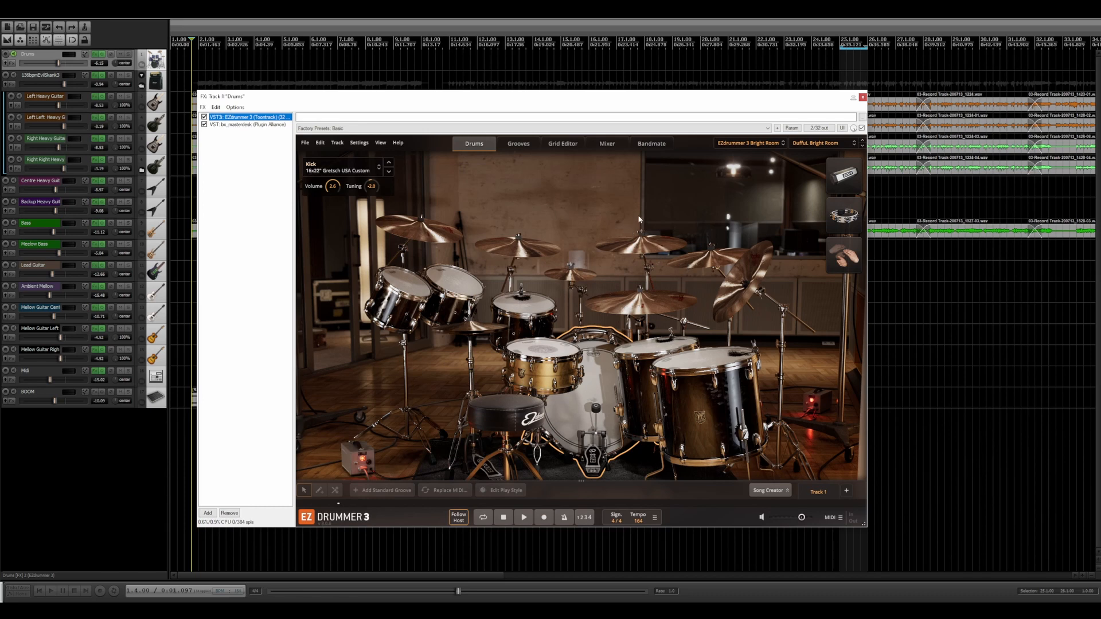
{"action": "left_click_drag", "start_coordinate": [537, 100], "coordinate": [542, 112]}
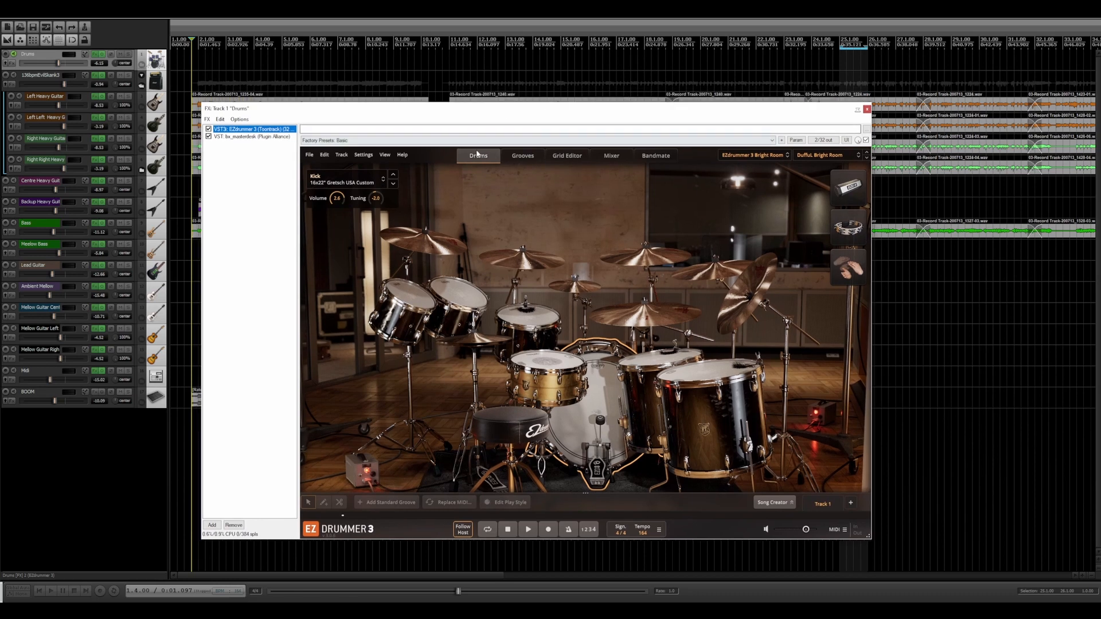
Browse EZdrummer's groove libraries and open the Deathcore Essentials library
{"action": "left_click", "coordinate": [521, 158]}
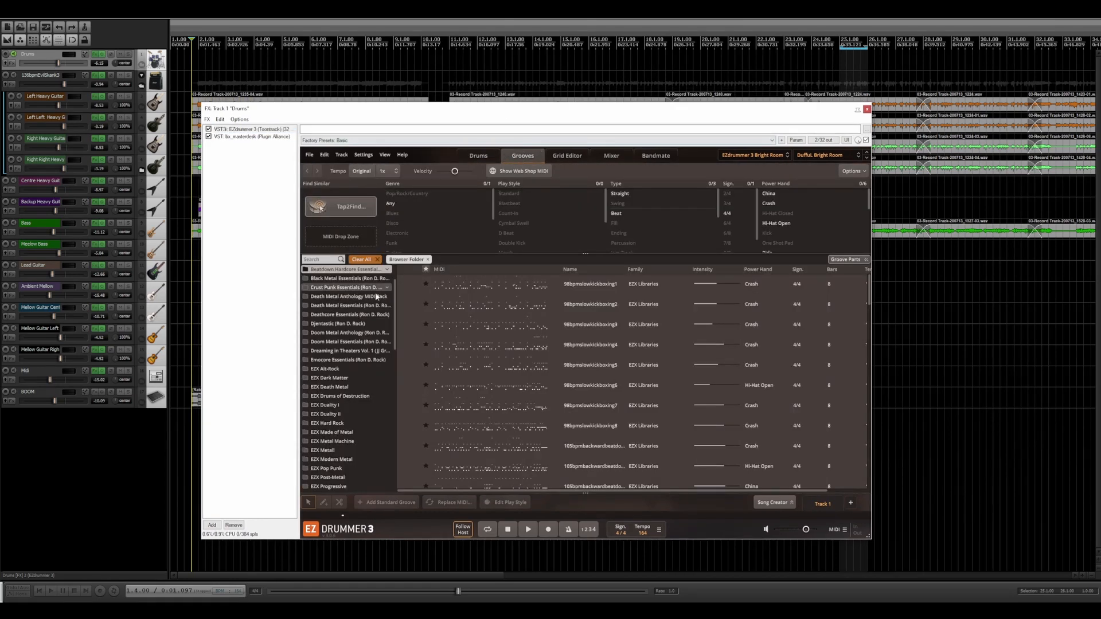
{"action": "scroll", "coordinate": [342, 333], "scroll_direction": "down", "scroll_amount": 10}
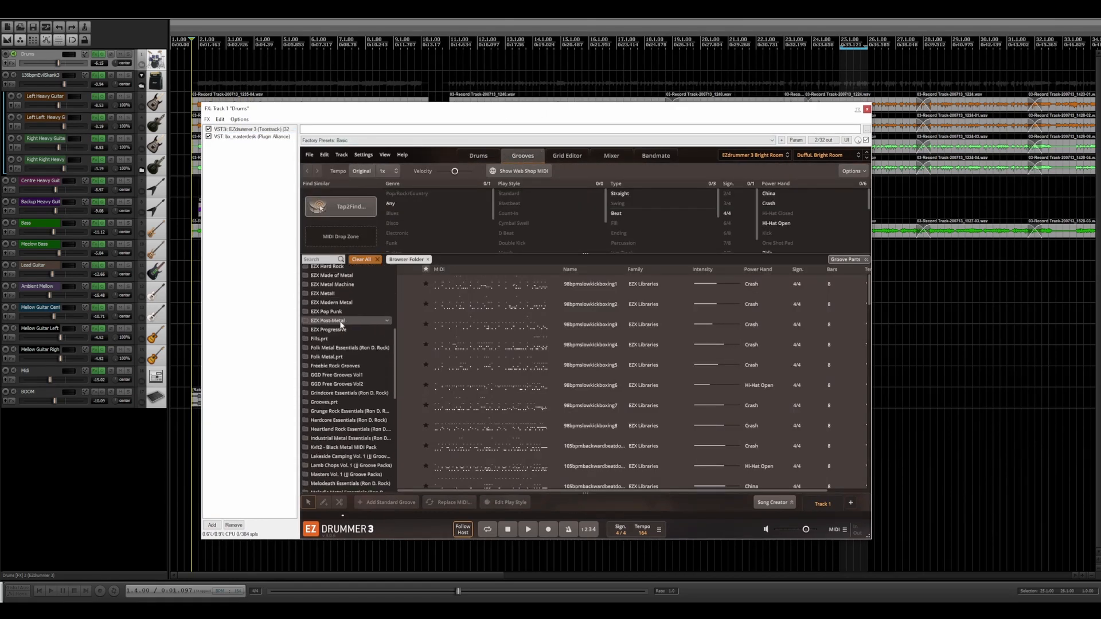
{"action": "scroll", "coordinate": [346, 350], "scroll_direction": "up", "scroll_amount": 10}
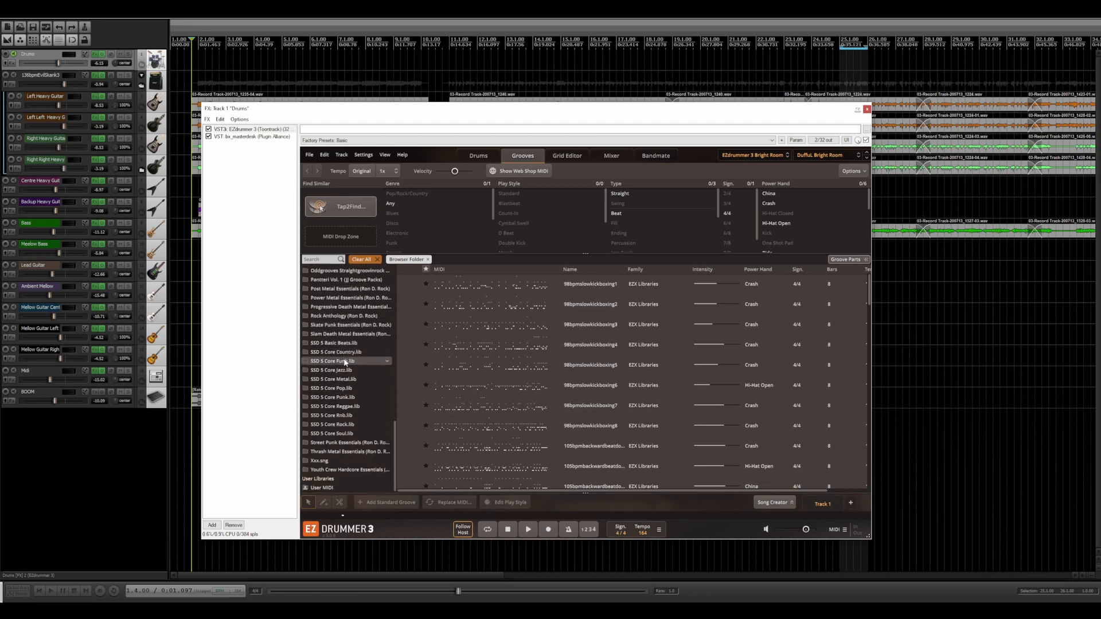
{"action": "scroll", "coordinate": [350, 370], "scroll_direction": "up", "scroll_amount": 5}
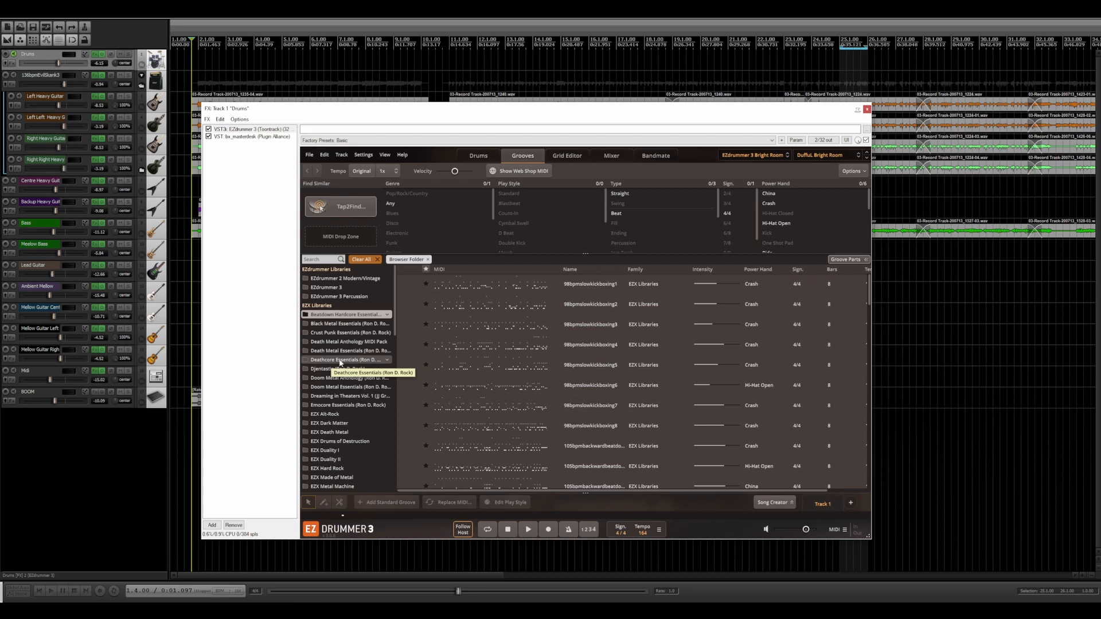
{"action": "left_click", "coordinate": [340, 361]}
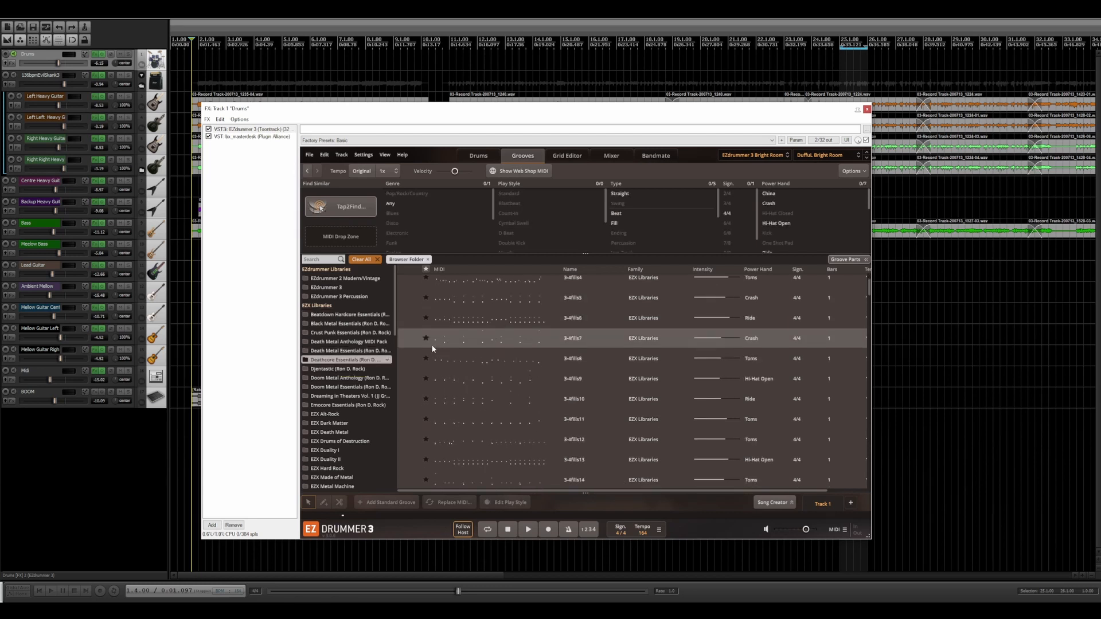
Audition the Deathcore Essentials fills 4-4fills6, 4-4fills11 and 4-4fills19
{"action": "scroll", "coordinate": [415, 363], "scroll_direction": "down", "scroll_amount": 5}
{"action": "left_click", "coordinate": [407, 396]}
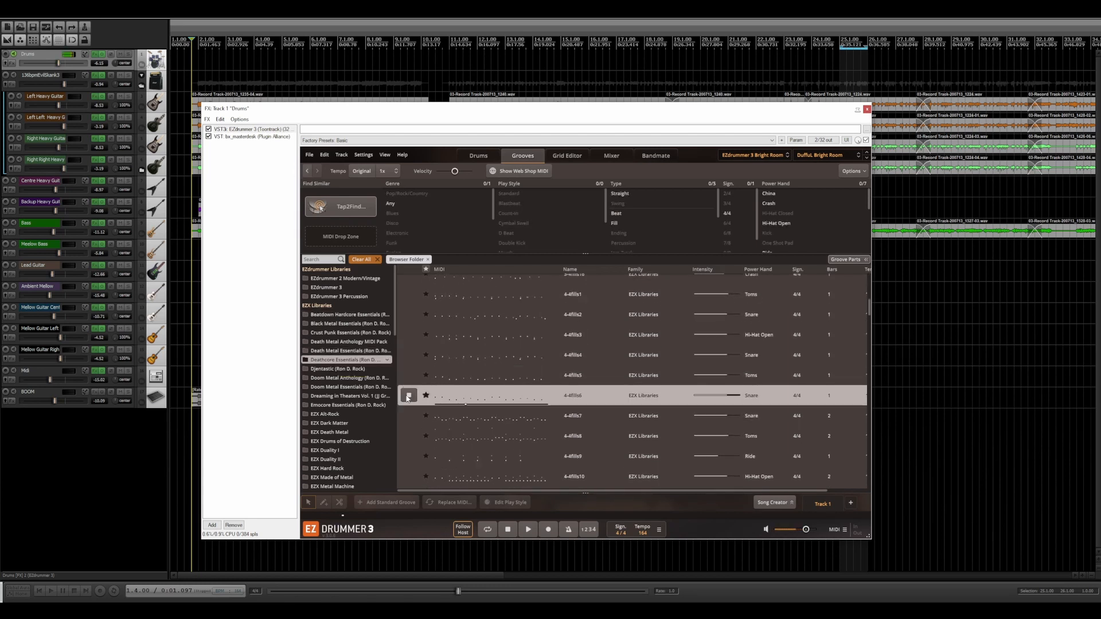
{"action": "scroll", "coordinate": [408, 399], "scroll_direction": "down", "scroll_amount": 5}
{"action": "left_click", "coordinate": [407, 396]}
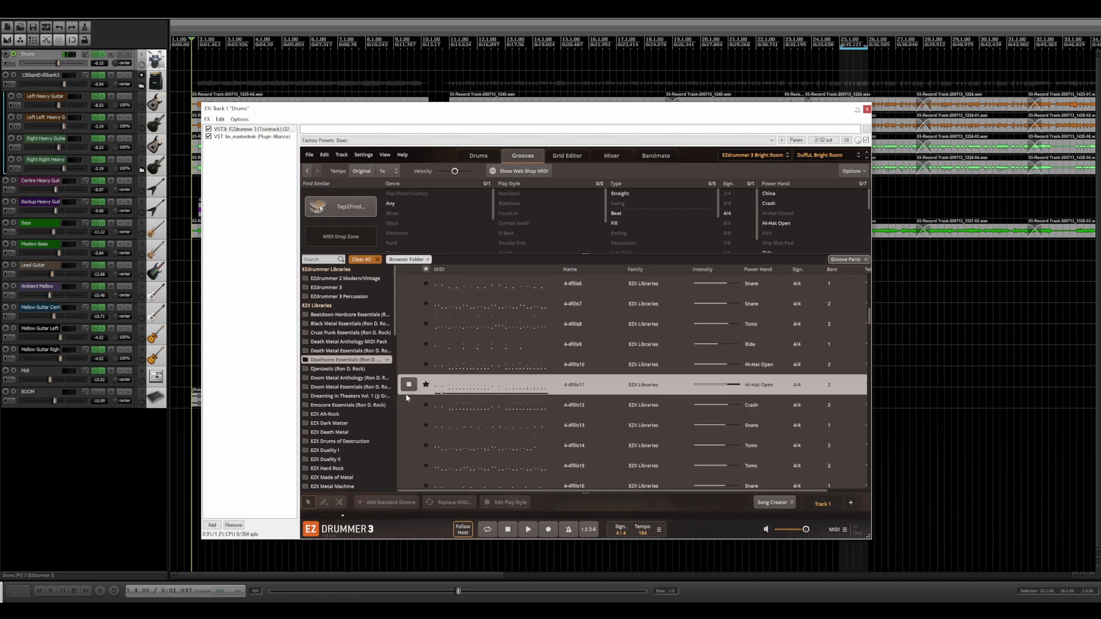
{"action": "scroll", "coordinate": [406, 397], "scroll_direction": "down", "scroll_amount": 5}
{"action": "left_click", "coordinate": [406, 394]}
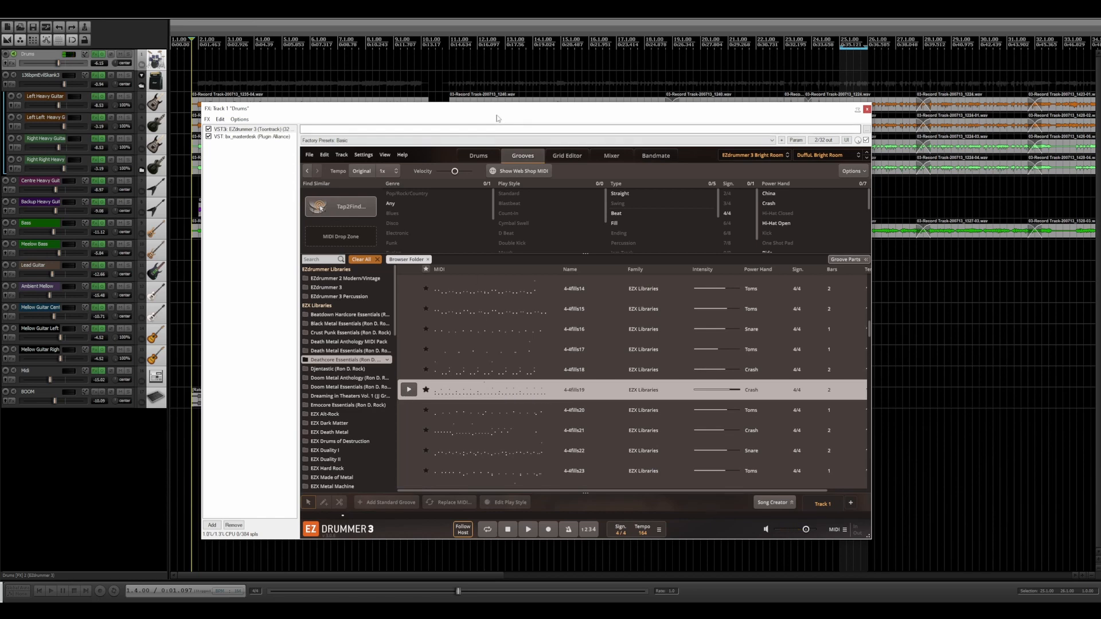
Place the 4-4fills19 groove on the Drums track at bar 2 and repeat it to make four consecutive copies up to bar 10
{"action": "left_click_drag", "start_coordinate": [497, 113], "coordinate": [510, 154]}
{"action": "left_click_drag", "start_coordinate": [493, 422], "coordinate": [200, 64]}
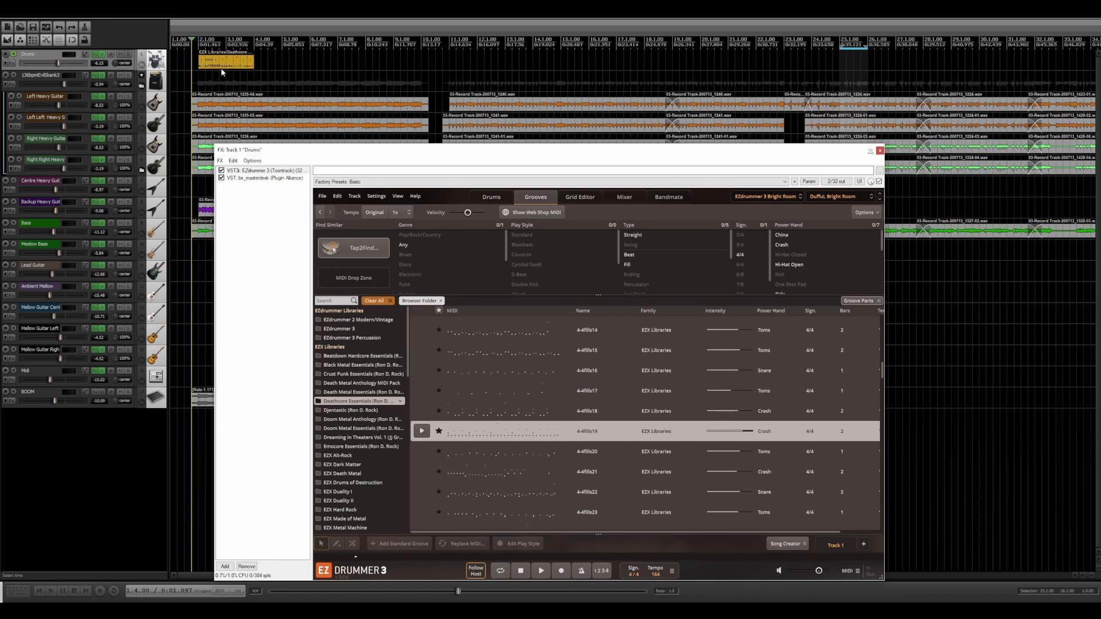
{"action": "left_click", "coordinate": [225, 66]}
{"action": "left_click_drag", "start_coordinate": [231, 66], "coordinate": [396, 68]}
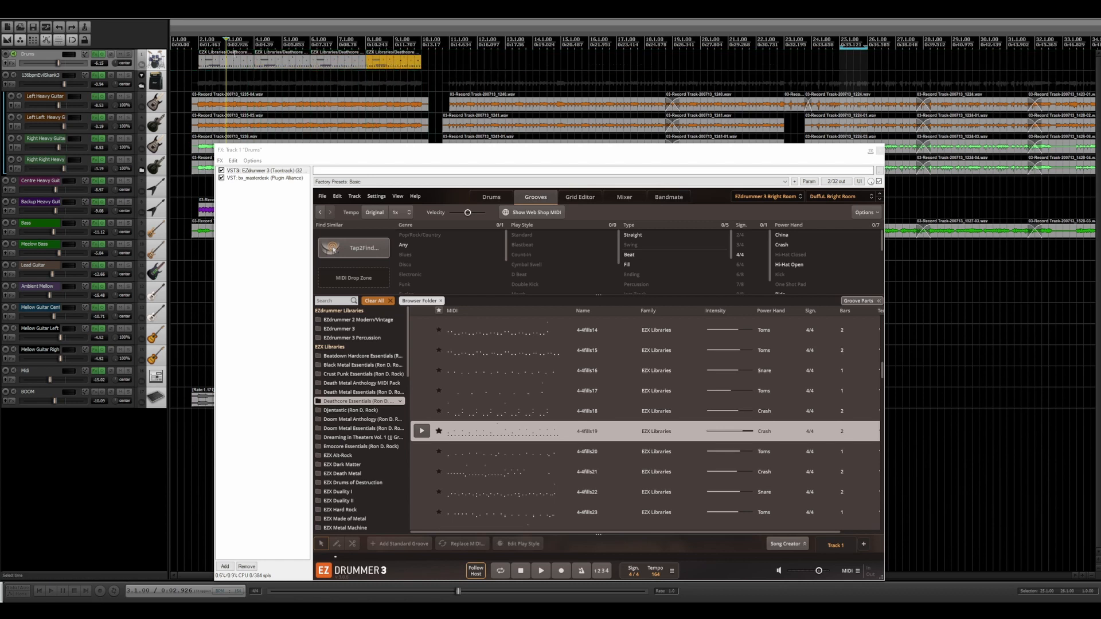
Play the opening riff with the new drum clips from 1.4.00, stopping near the end of the fourth clip
{"action": "left_click", "coordinate": [191, 44]}
{"action": "key", "text": "space"}
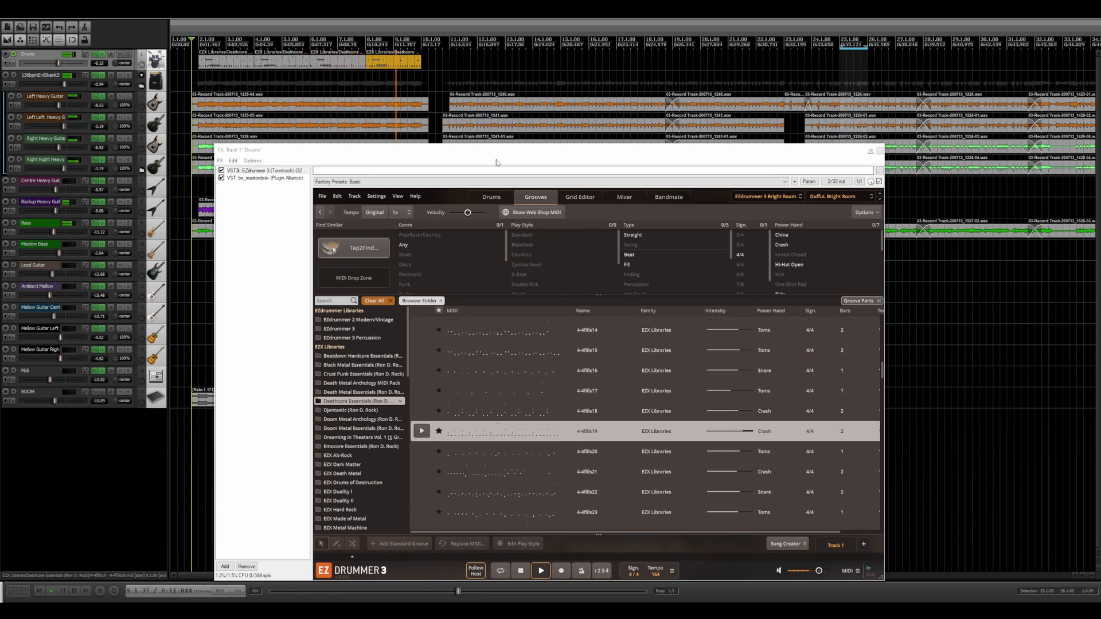
{"action": "key", "text": "space"}
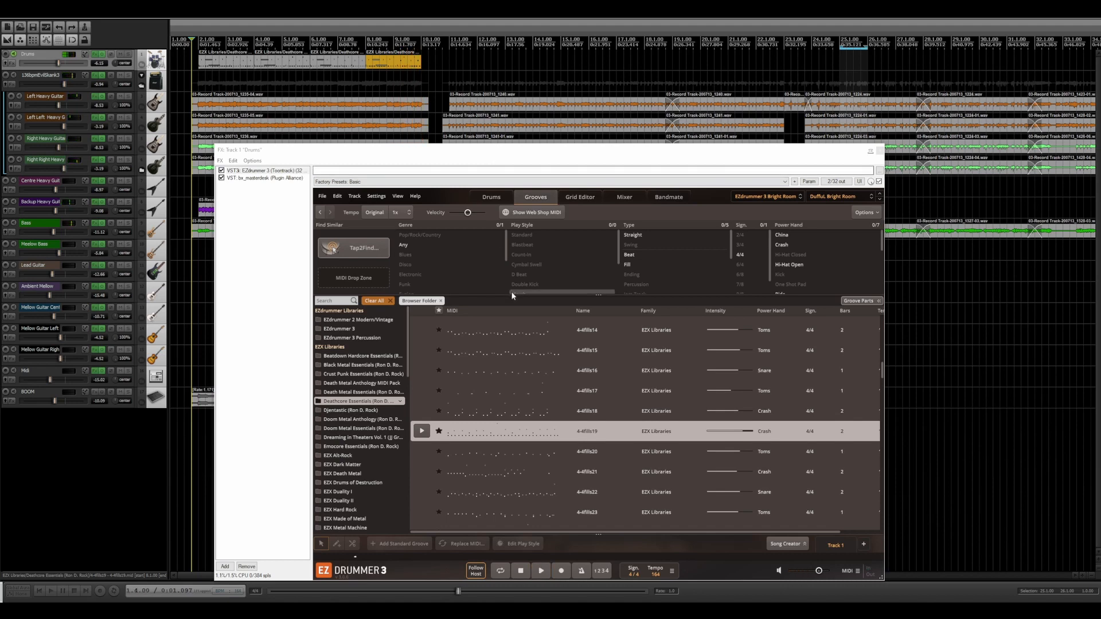
Clear the groove filters, open the Death Metal Anthology MIDI Pack and audition some of its grooves
{"action": "scroll", "coordinate": [512, 295], "scroll_direction": "down", "scroll_amount": 3}
{"action": "scroll", "coordinate": [493, 384], "scroll_direction": "down", "scroll_amount": 8}
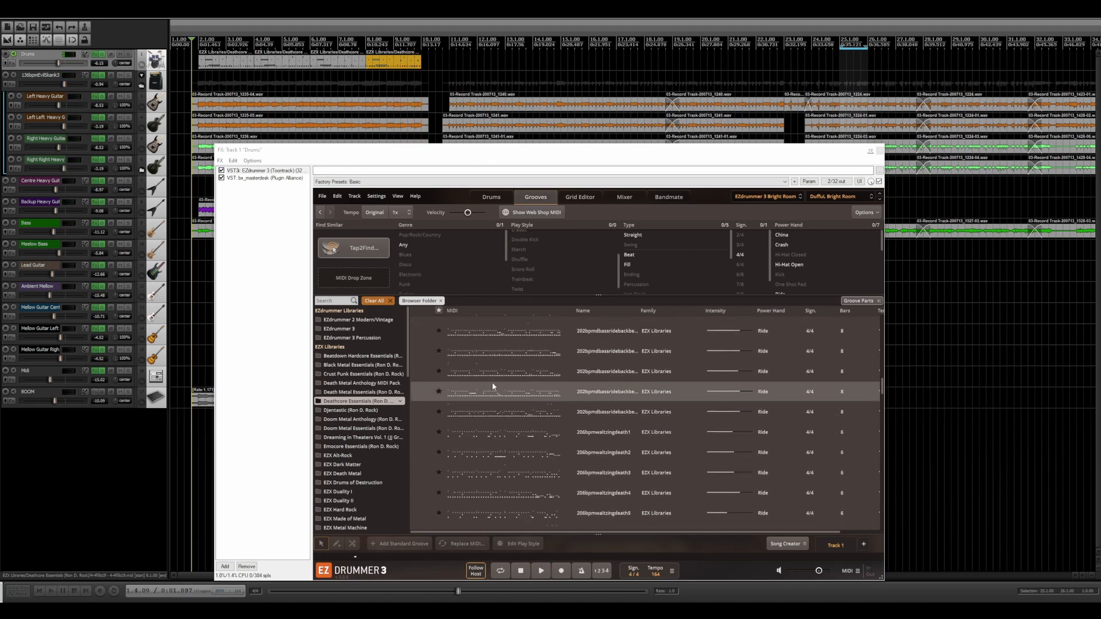
{"action": "left_click", "coordinate": [375, 301]}
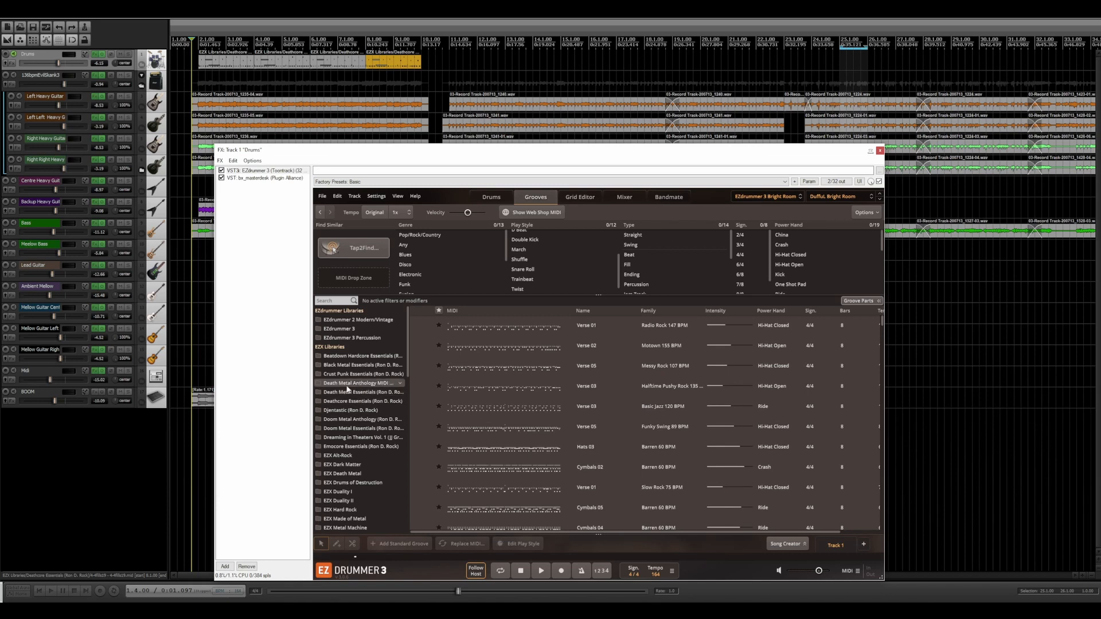
{"action": "left_click", "coordinate": [347, 384]}
{"action": "left_click", "coordinate": [421, 406]}
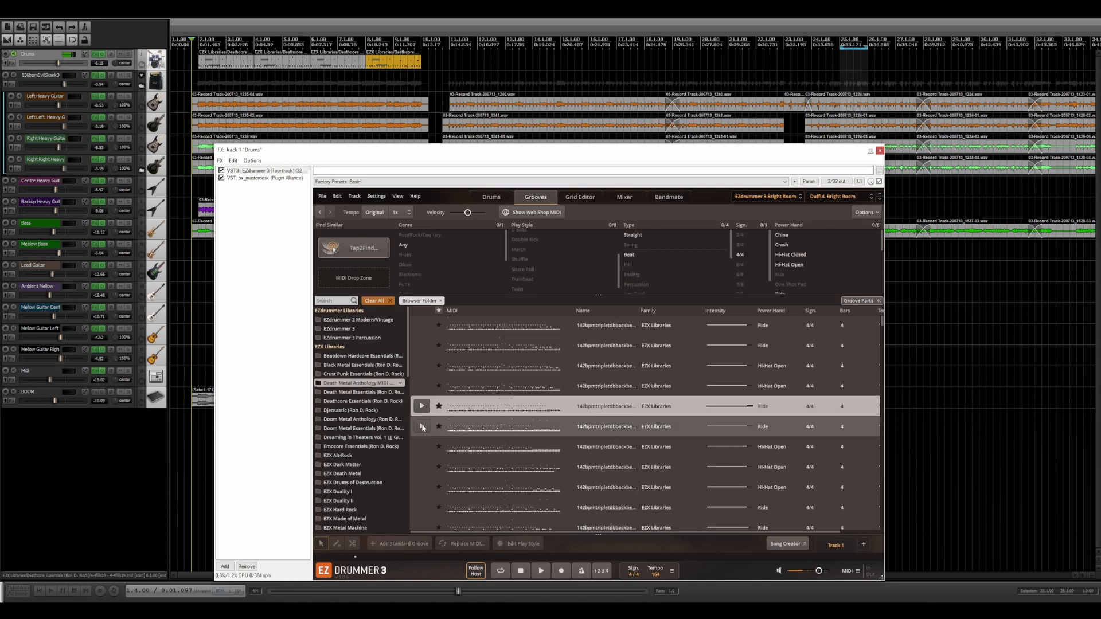
{"action": "scroll", "coordinate": [421, 409], "scroll_direction": "down", "scroll_amount": 5}
{"action": "left_click", "coordinate": [421, 424]}
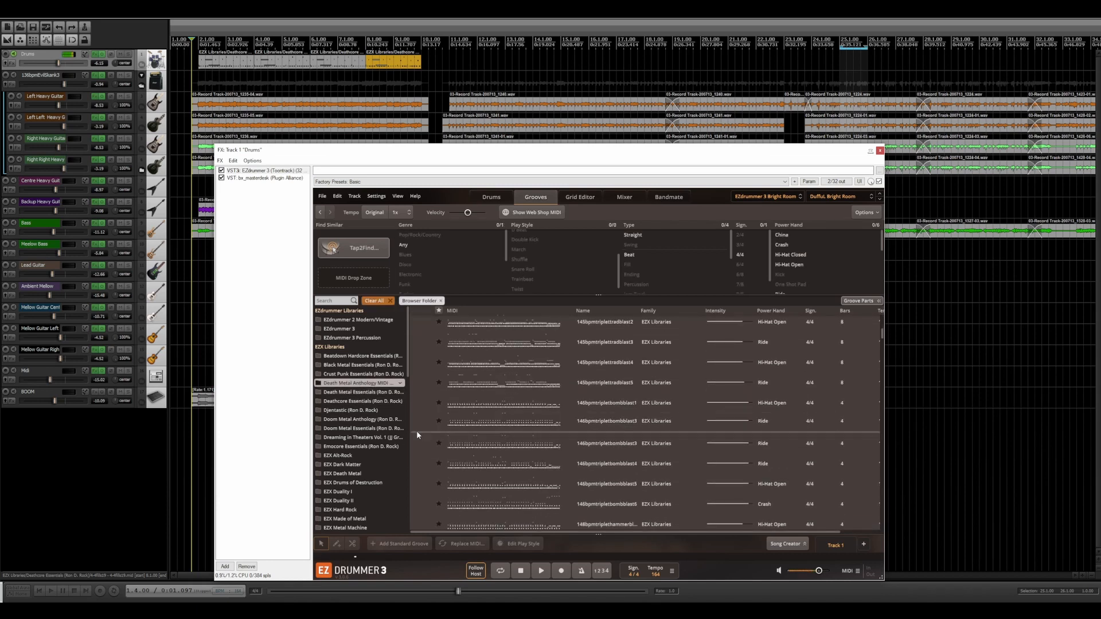
Open the Death Metal Essentials library and audition 141bpmdeadbeat5, 141bpmdeadbeat9 and 172bpmtripletblast1
{"action": "left_click", "coordinate": [361, 392]}
{"action": "left_click", "coordinate": [421, 406]}
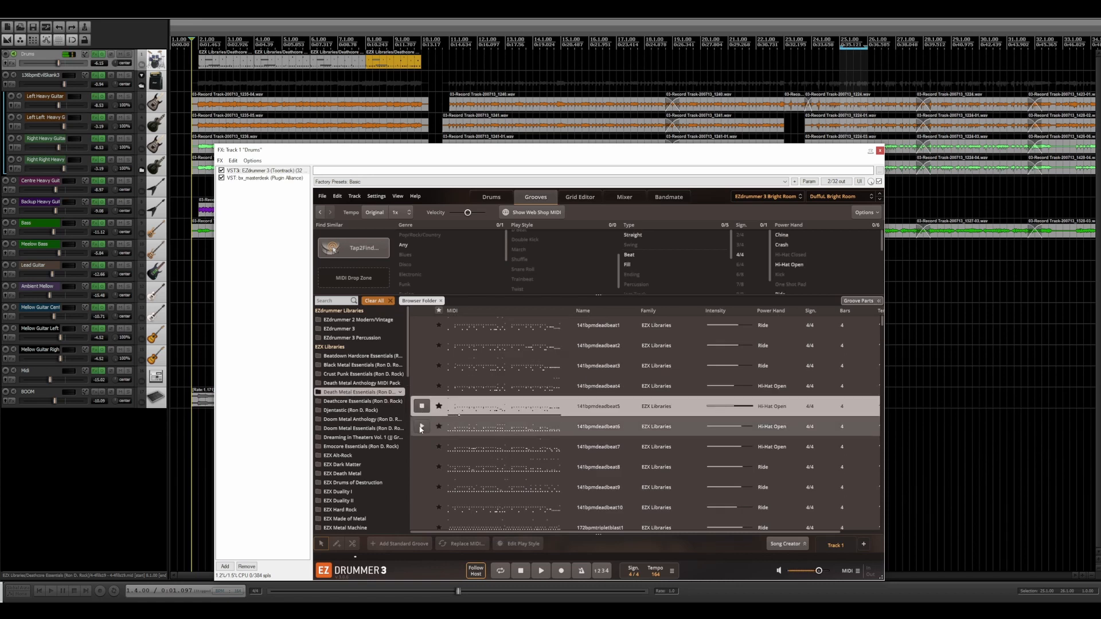
{"action": "scroll", "coordinate": [420, 415], "scroll_direction": "down", "scroll_amount": 3}
{"action": "left_click", "coordinate": [421, 420]}
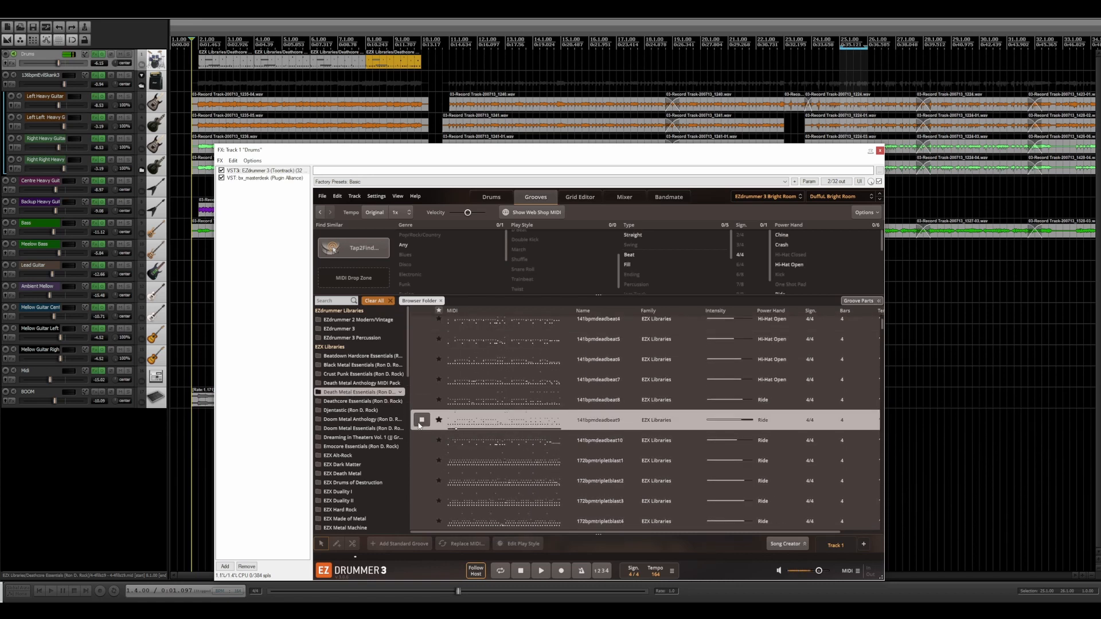
{"action": "left_click", "coordinate": [421, 460]}
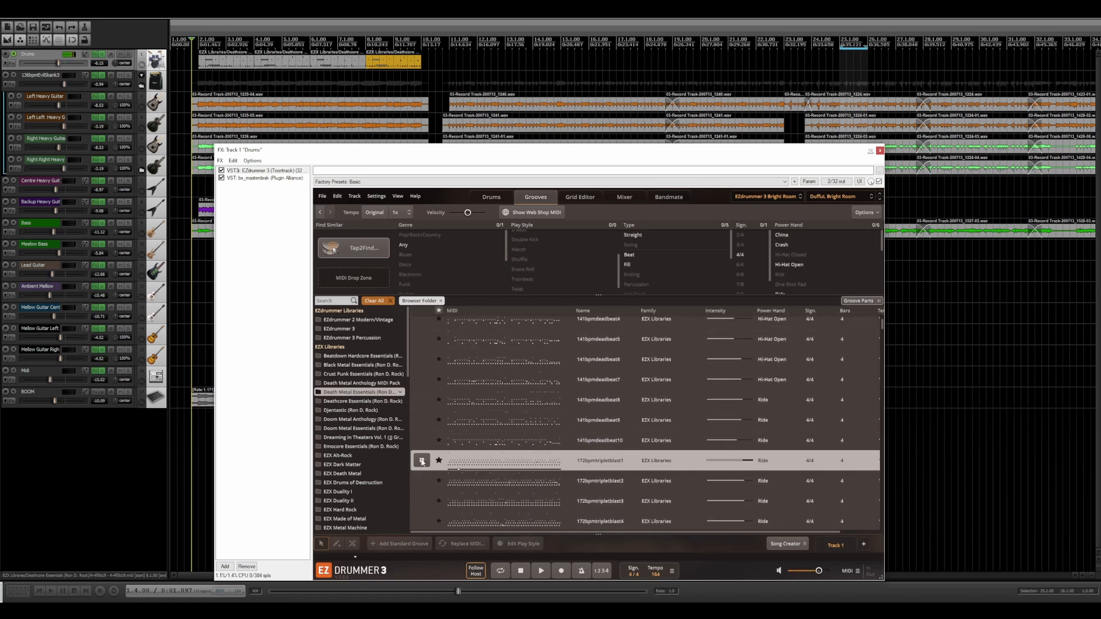
Audition further Death Metal Essentials grooves, including 182bpmgrotesquebeat10 and 185bpmmaggotbeat4
{"action": "scroll", "coordinate": [422, 459], "scroll_direction": "down", "scroll_amount": 6}
{"action": "left_click", "coordinate": [422, 455]}
{"action": "scroll", "coordinate": [421, 455], "scroll_direction": "down", "scroll_amount": 15}
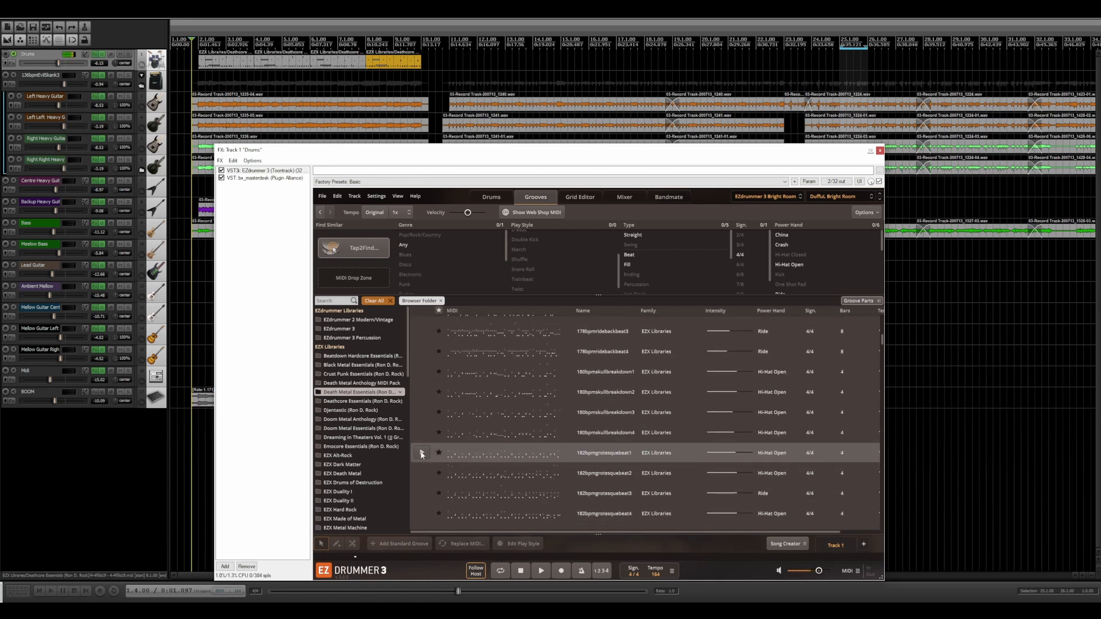
{"action": "left_click", "coordinate": [420, 412]}
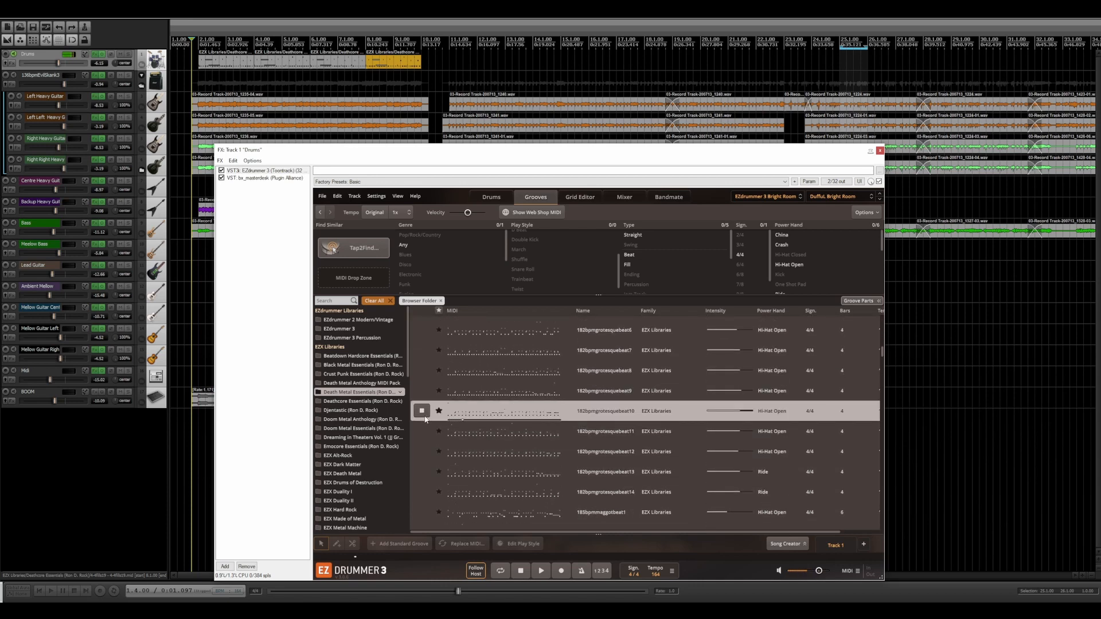
{"action": "scroll", "coordinate": [424, 417], "scroll_direction": "down", "scroll_amount": 5}
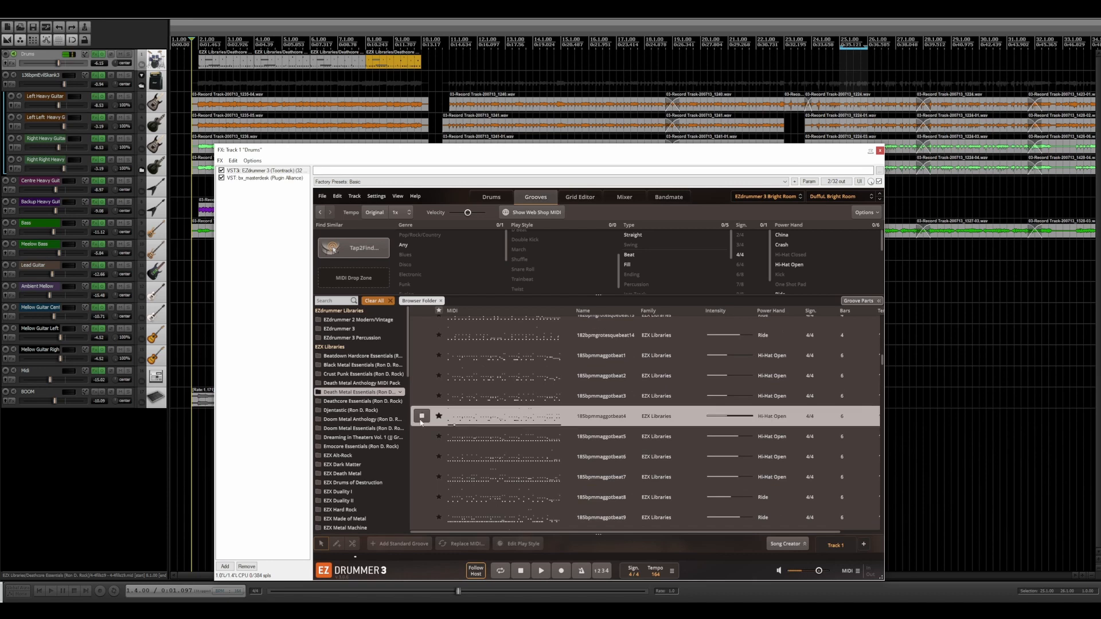
Audition the 185bpmmaggotbeat5 groove and place it on the Drums track at bar 11
{"action": "left_click", "coordinate": [421, 436]}
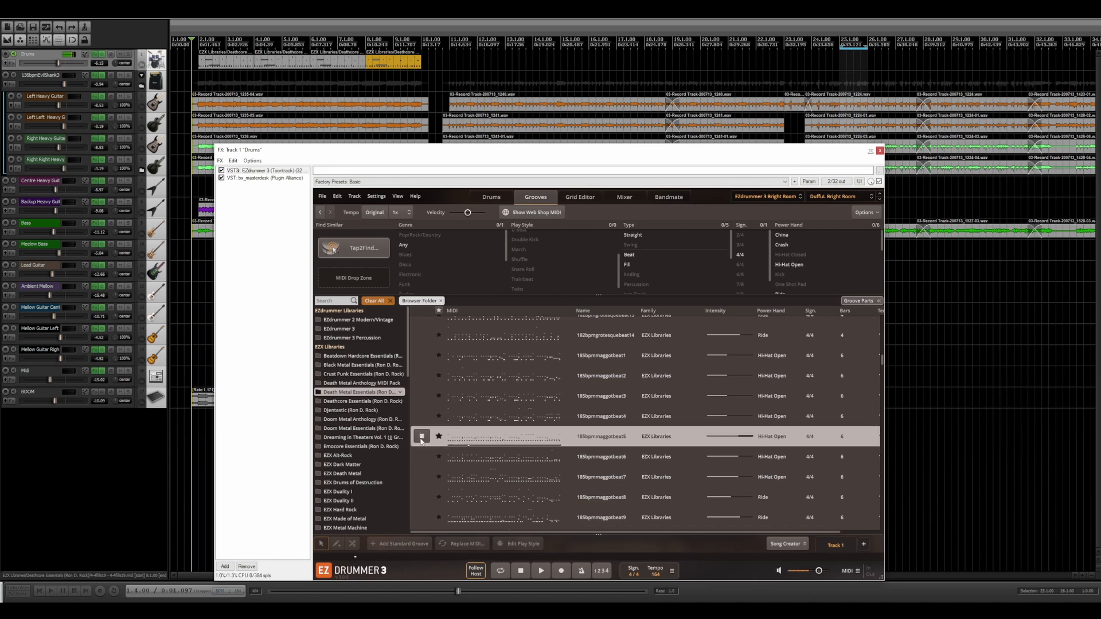
{"action": "left_click", "coordinate": [422, 439]}
{"action": "left_click_drag", "start_coordinate": [477, 438], "coordinate": [454, 66]}
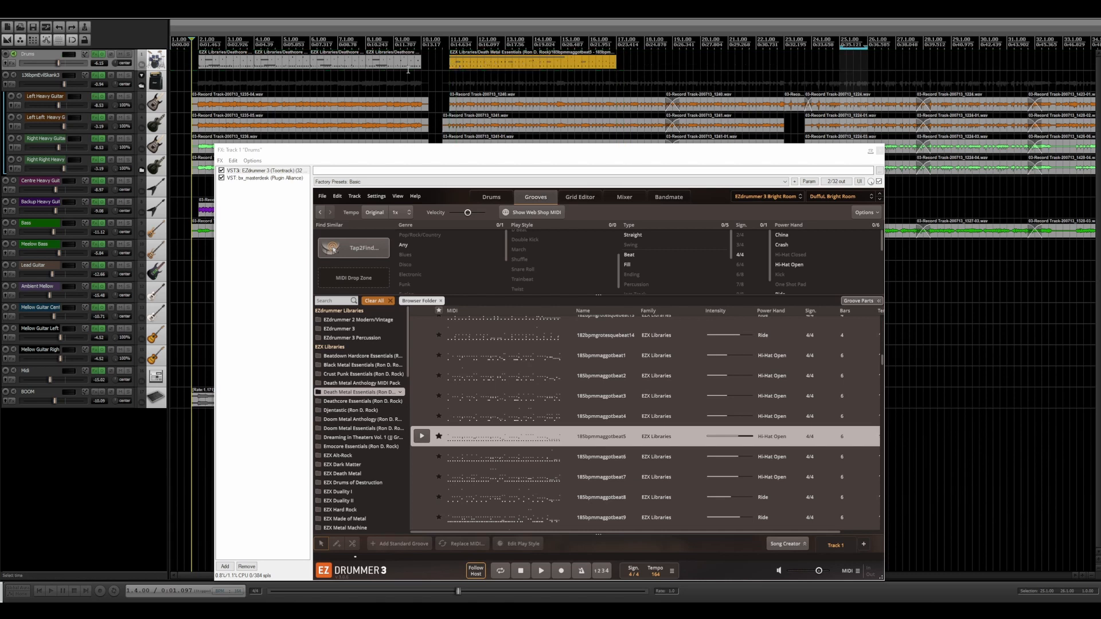
Play the arrangement from 8.1.00 into the new bar 11 drum groove and stop playback
{"action": "left_click", "coordinate": [367, 44]}
{"action": "key", "text": "space"}
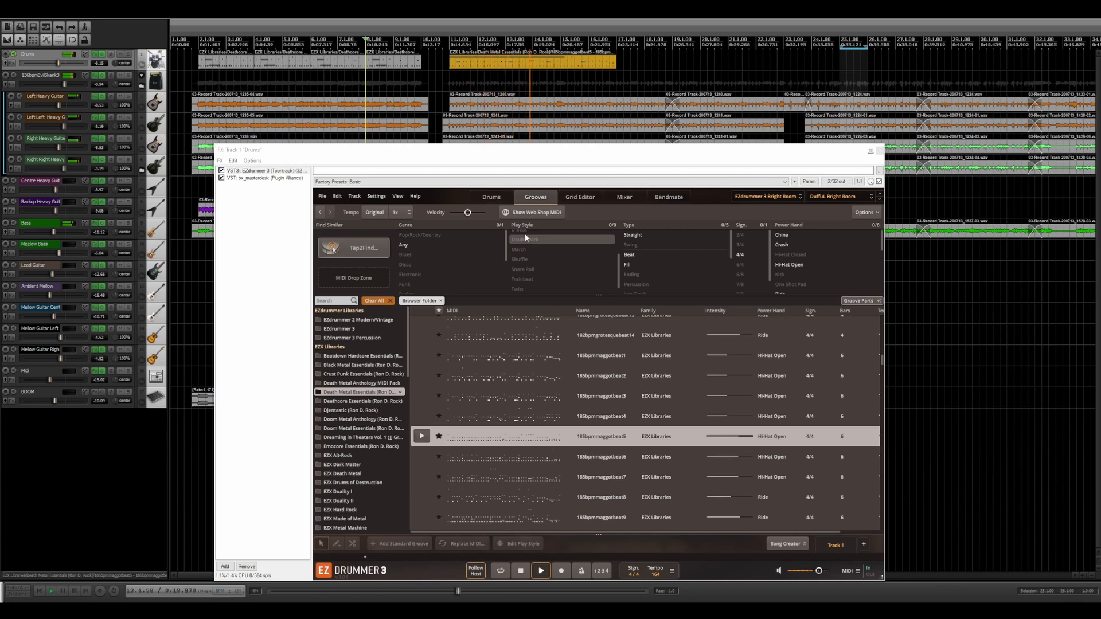
{"action": "key", "text": "space"}
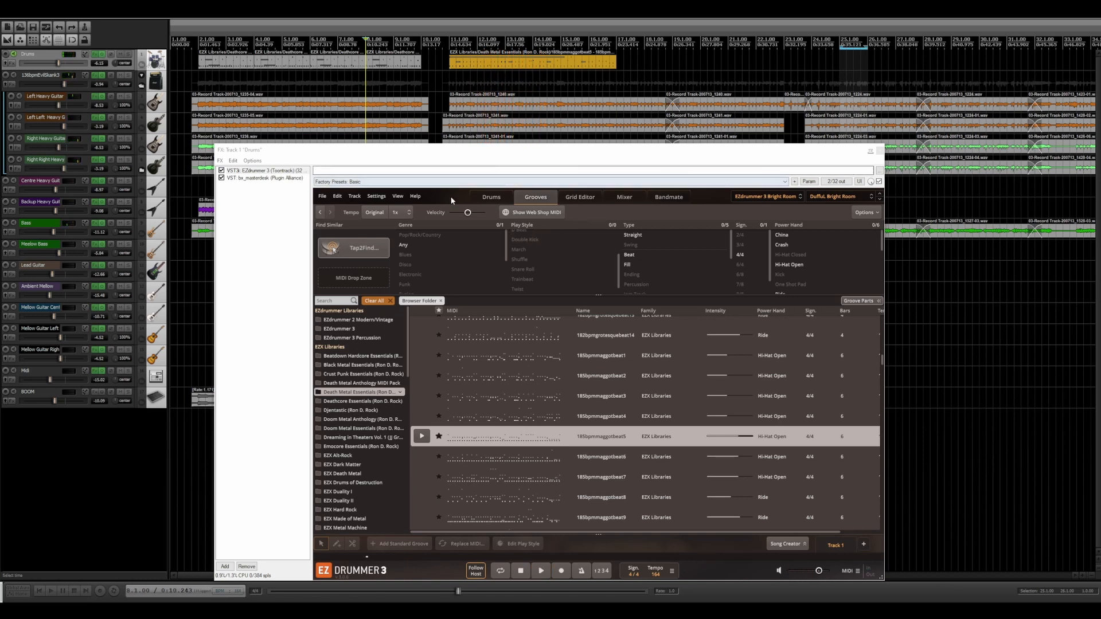
Select the groove items on the Drums track and delete them, leaving the track empty
{"action": "left_click", "coordinate": [490, 197]}
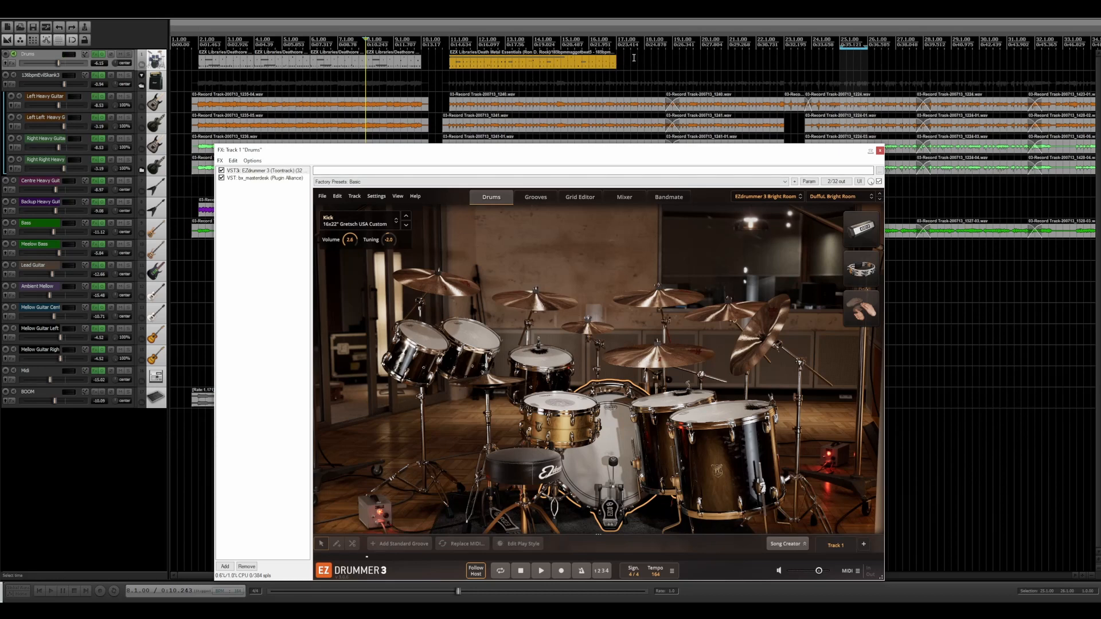
{"action": "left_click_drag", "start_coordinate": [632, 58], "coordinate": [465, 71]}
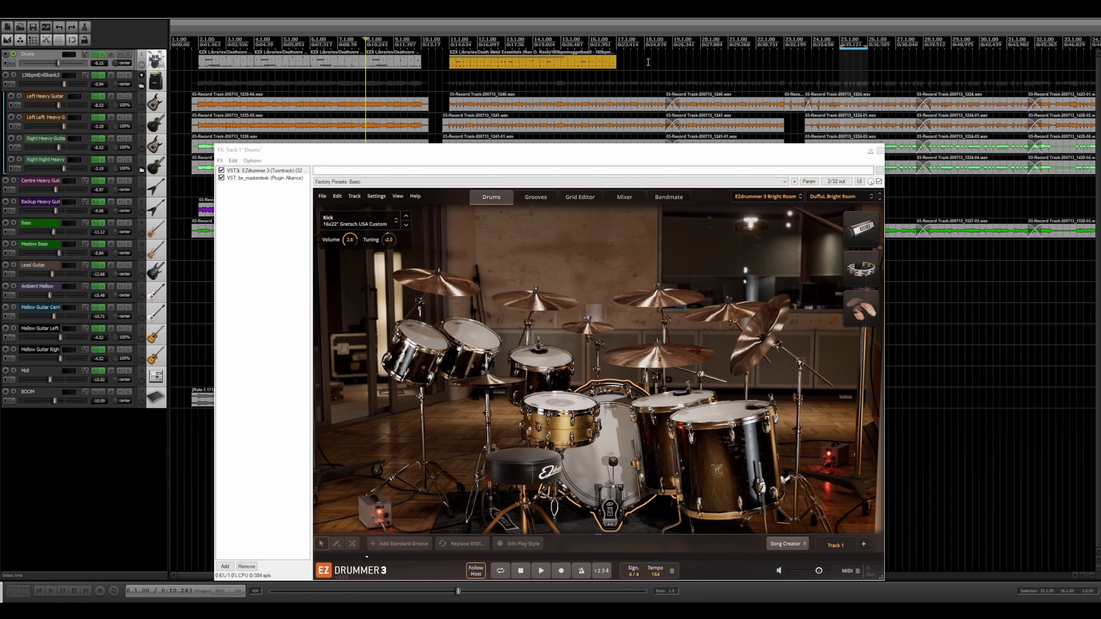
{"action": "left_click_drag", "start_coordinate": [662, 60], "coordinate": [207, 75]}
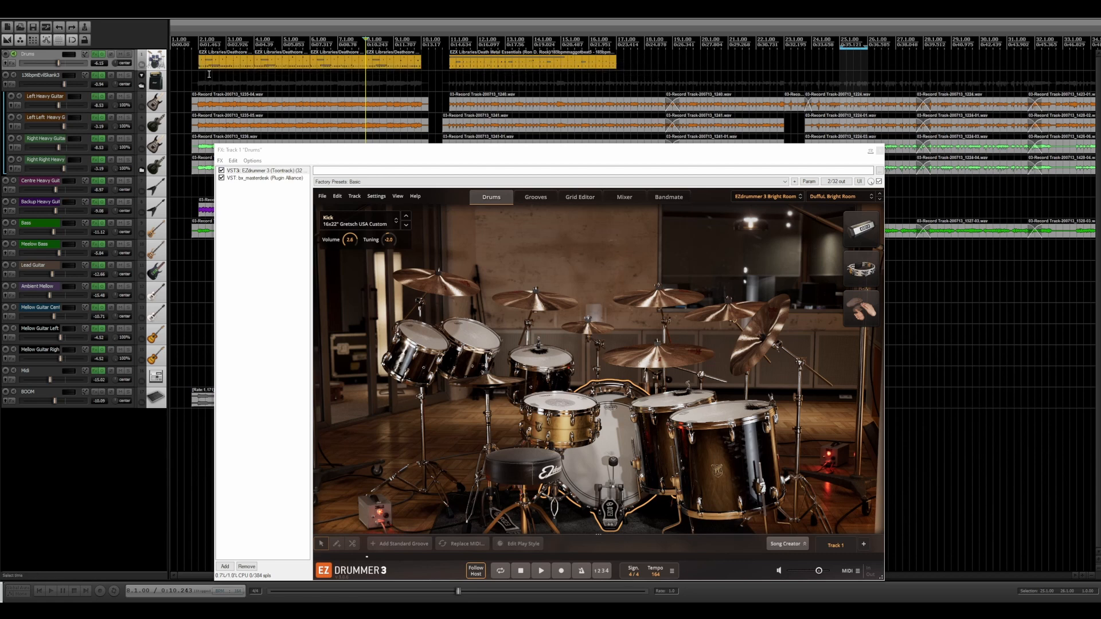
{"action": "key", "text": "Delete"}
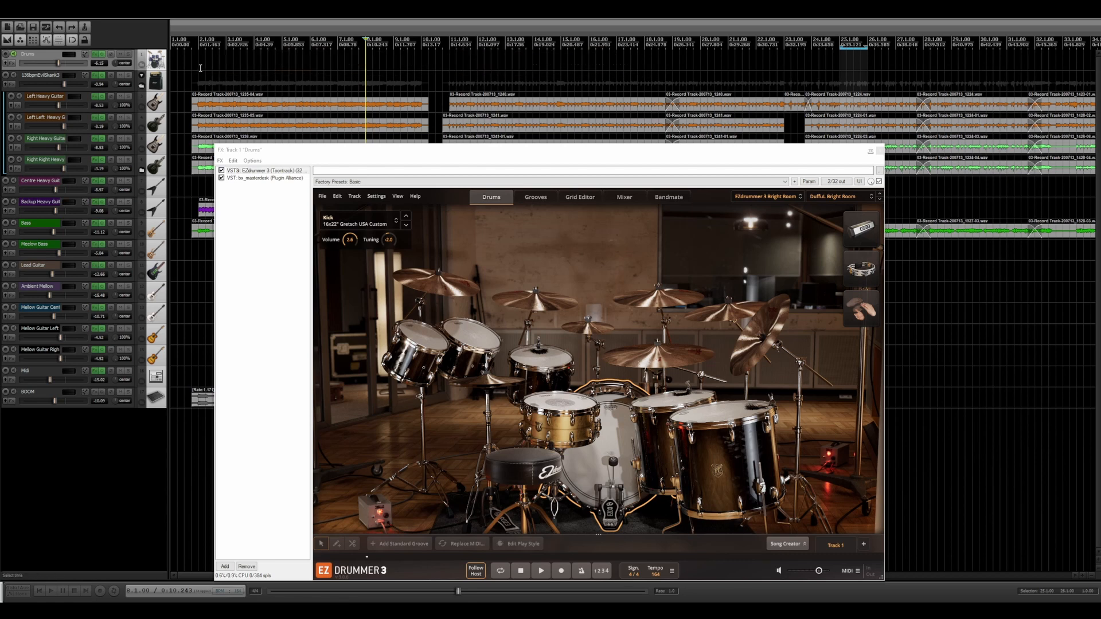
Insert an empty MIDI item on the Drums track from bar 2 to bar 4, open it for note editing, and return the playhead to 2.1.00
{"action": "left_click_drag", "start_coordinate": [198, 55], "coordinate": [253, 65]}
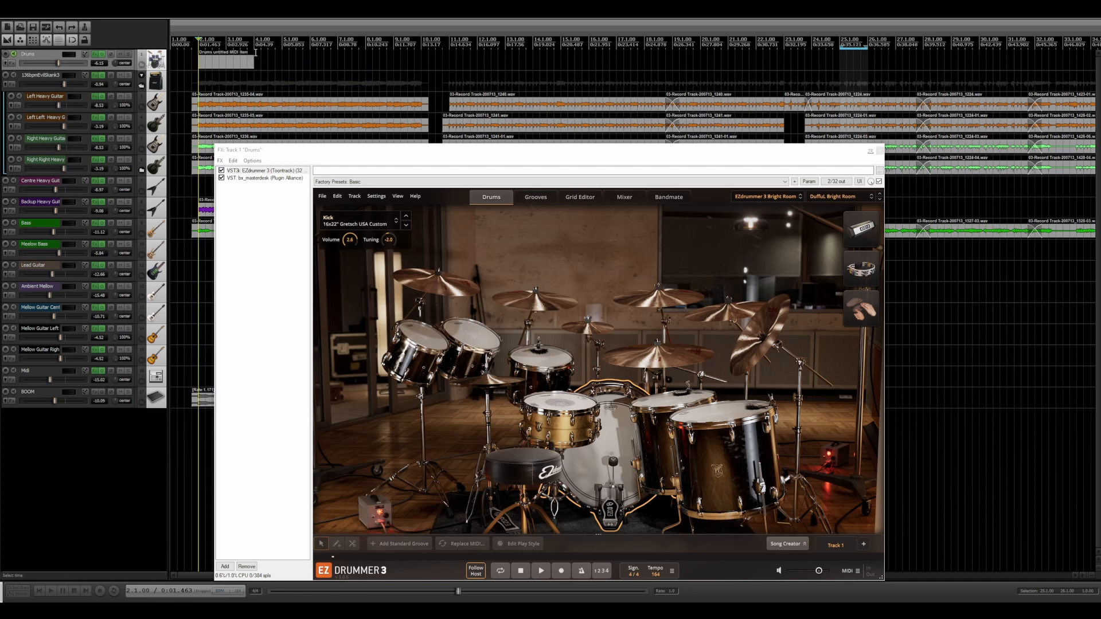
{"action": "double_click", "coordinate": [226, 62]}
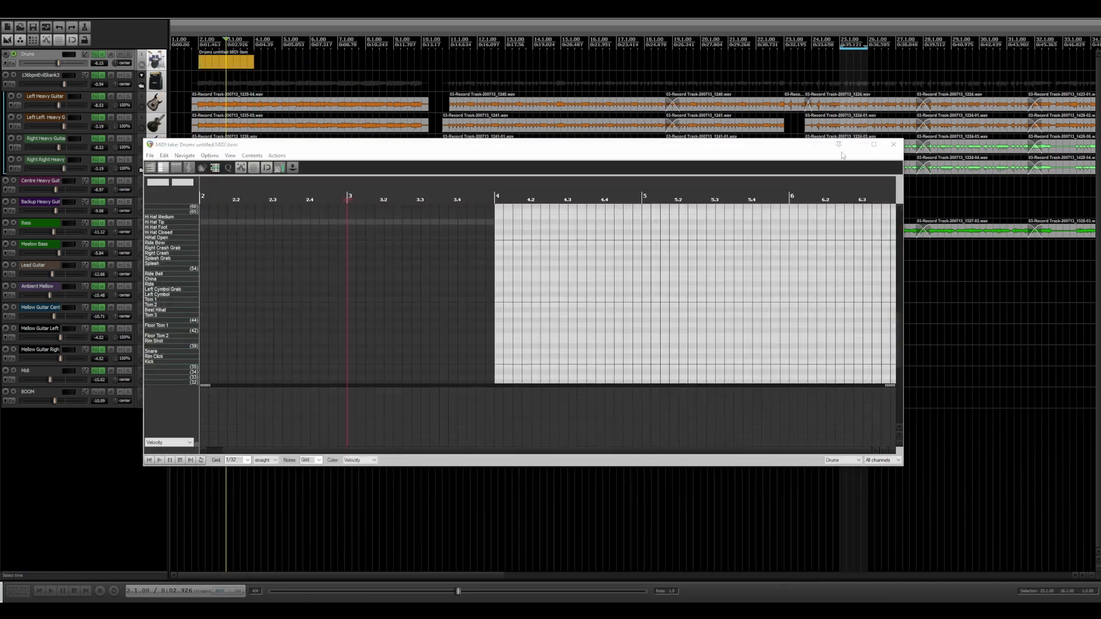
{"action": "left_click_drag", "start_coordinate": [606, 147], "coordinate": [699, 117]}
{"action": "left_click", "coordinate": [199, 41]}
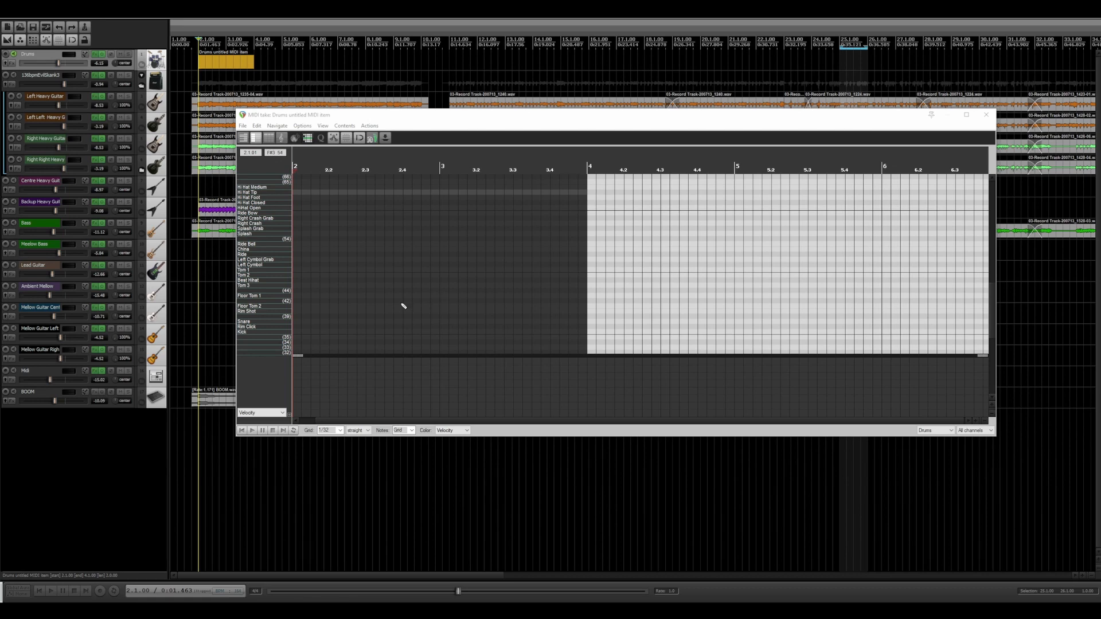
Play the opening riff from bar 2, repeat it with the Bass track soloed, and remove the solo
{"action": "key", "text": "space"}
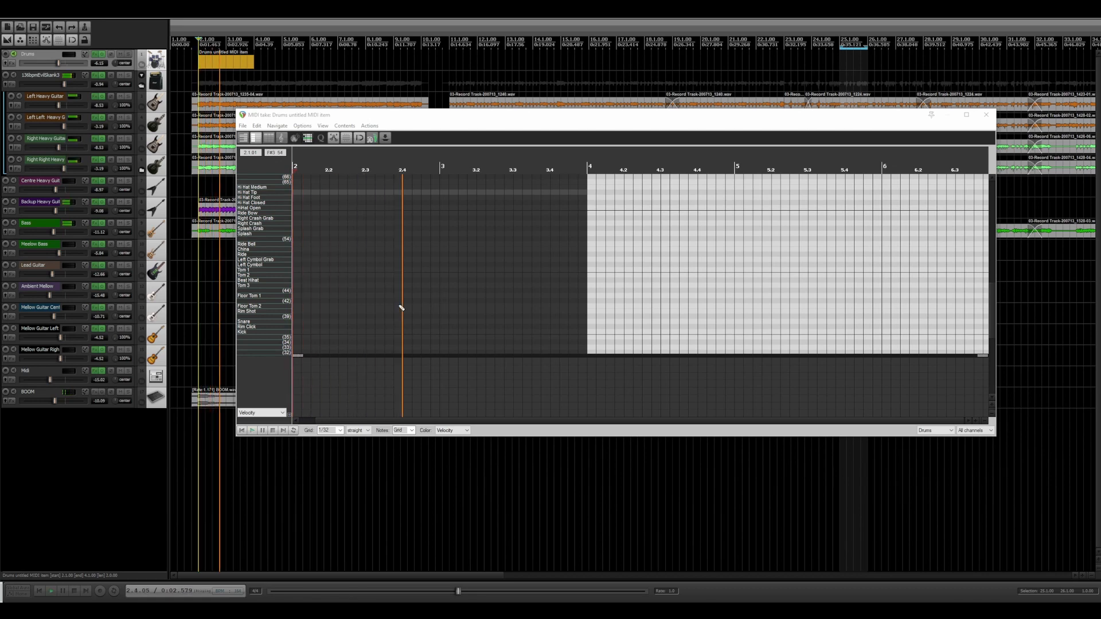
{"action": "key", "text": "space"}
{"action": "left_click_drag", "start_coordinate": [437, 117], "coordinate": [577, 130]}
{"action": "left_click", "coordinate": [129, 223]}
{"action": "key", "text": "space"}
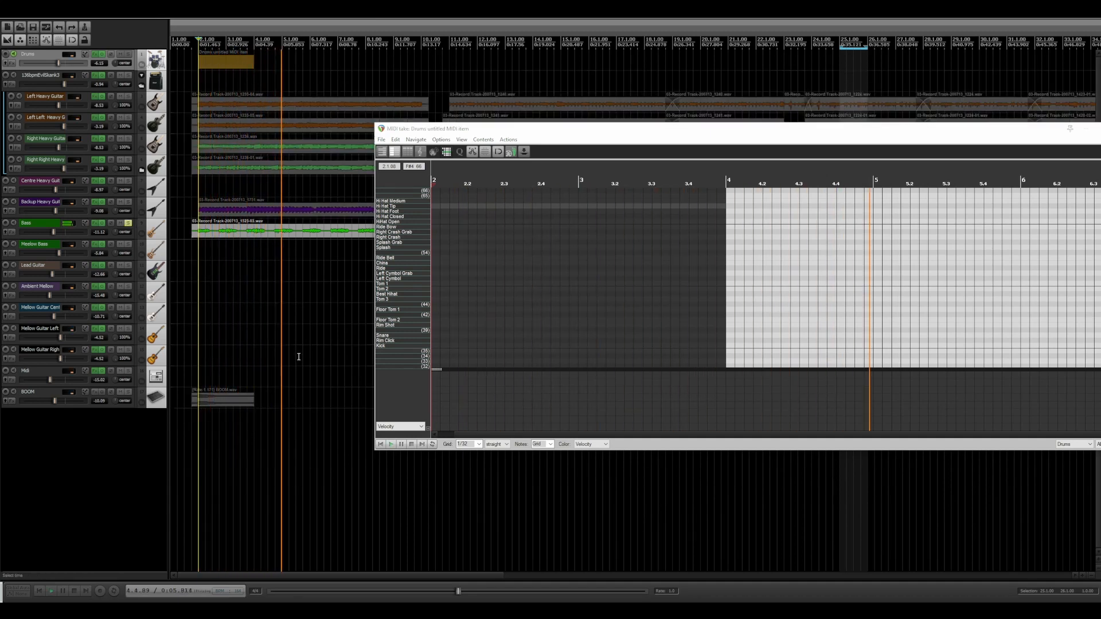
{"action": "key", "text": "space"}
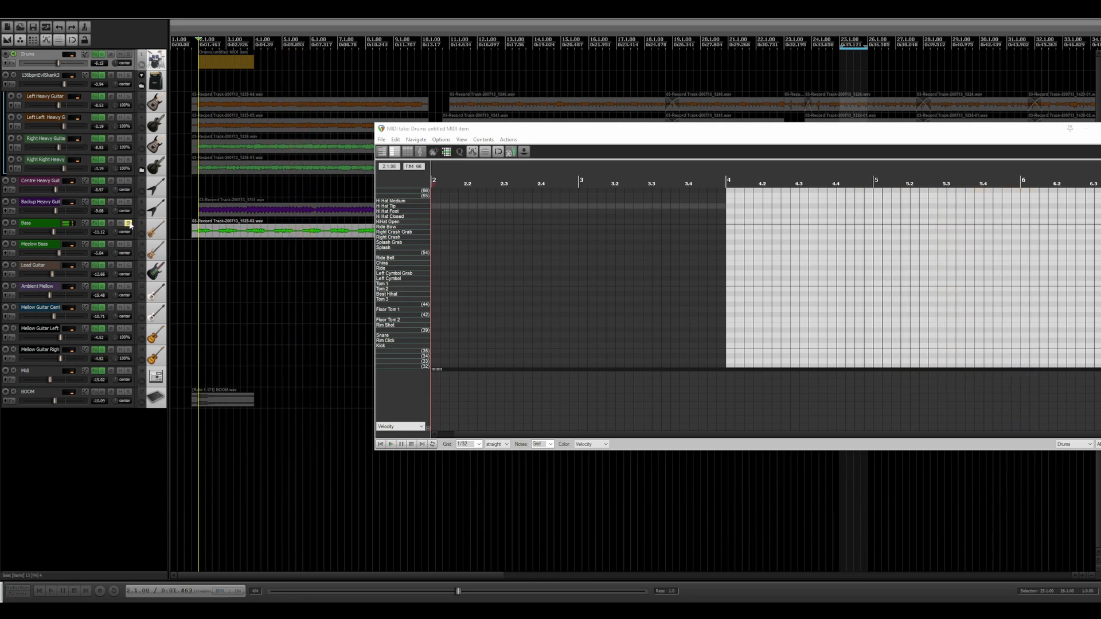
{"action": "left_click", "coordinate": [129, 223]}
Draw three Kick notes half a beat apart, starting at 2.1.00 and ending at 2.2.00
{"action": "left_click_drag", "start_coordinate": [669, 139], "coordinate": [513, 253]}
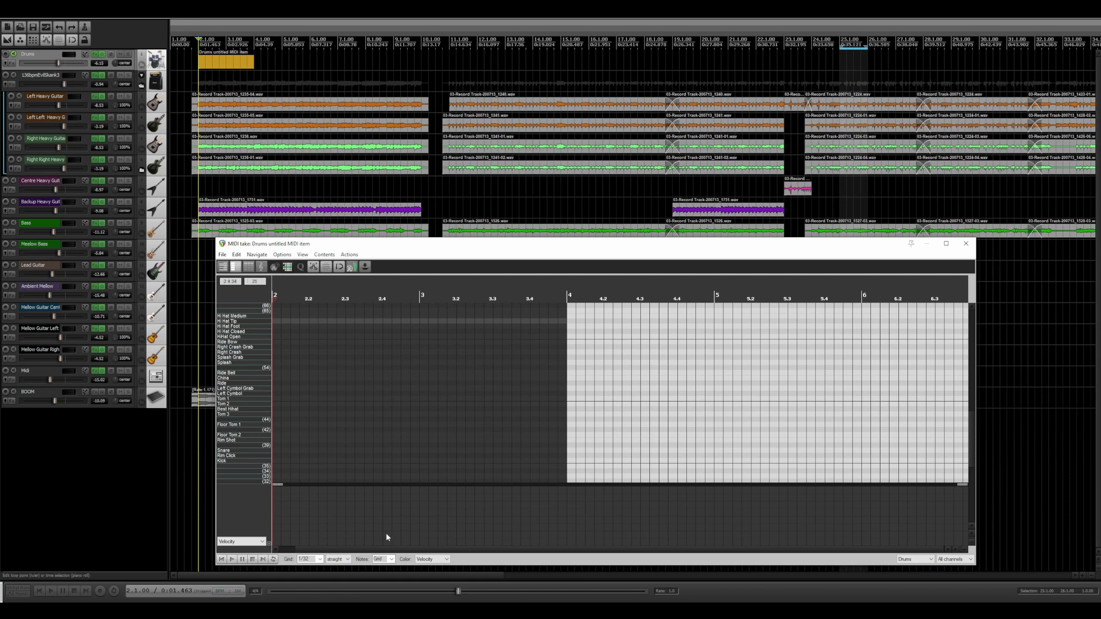
{"action": "left_click_drag", "start_coordinate": [347, 244], "coordinate": [367, 141]}
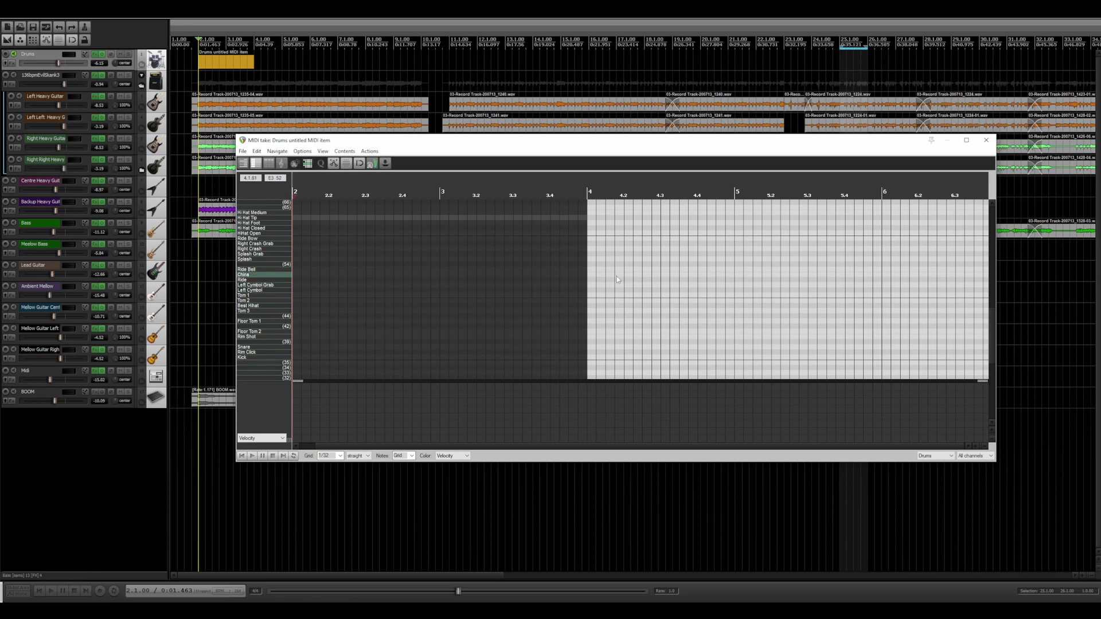
{"action": "scroll", "coordinate": [592, 261], "scroll_direction": "up", "scroll_amount": 2}
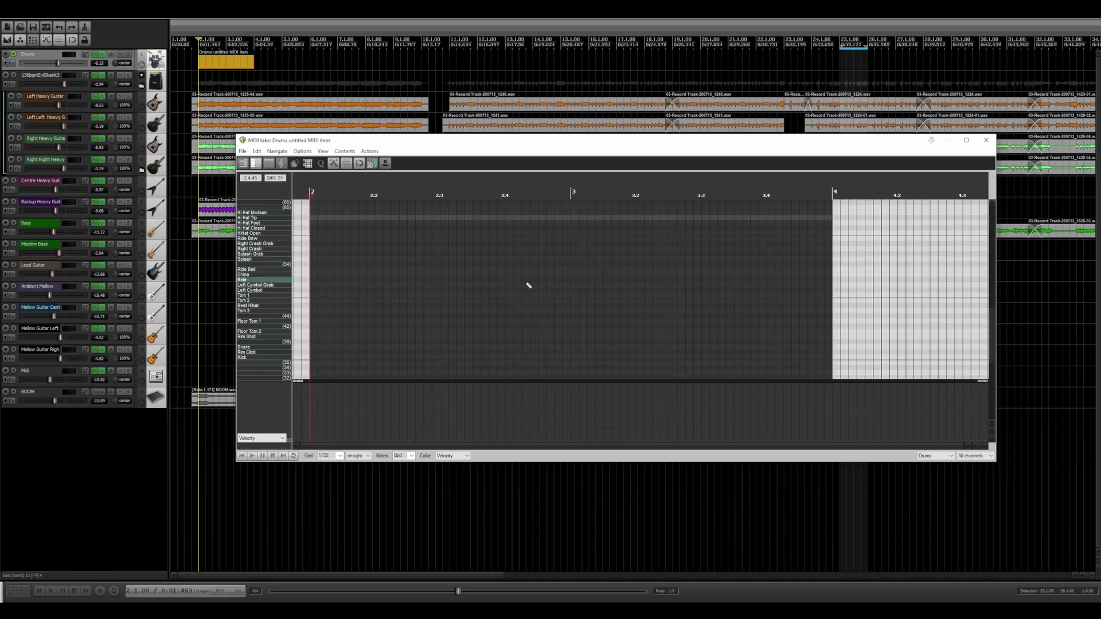
{"action": "left_click", "coordinate": [313, 357]}
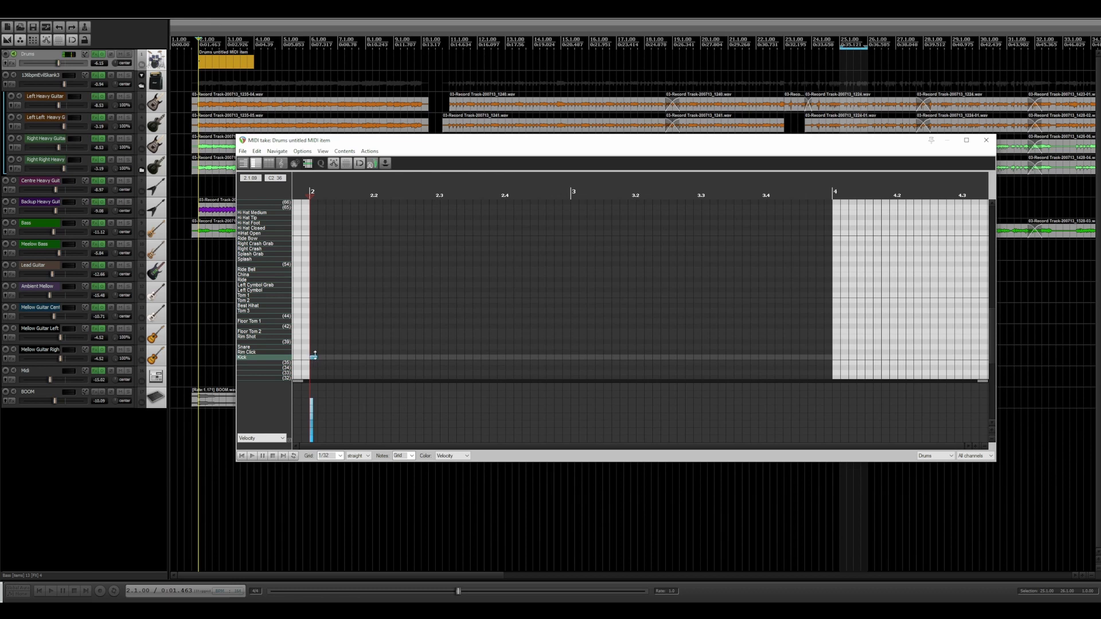
{"action": "left_click", "coordinate": [369, 357]}
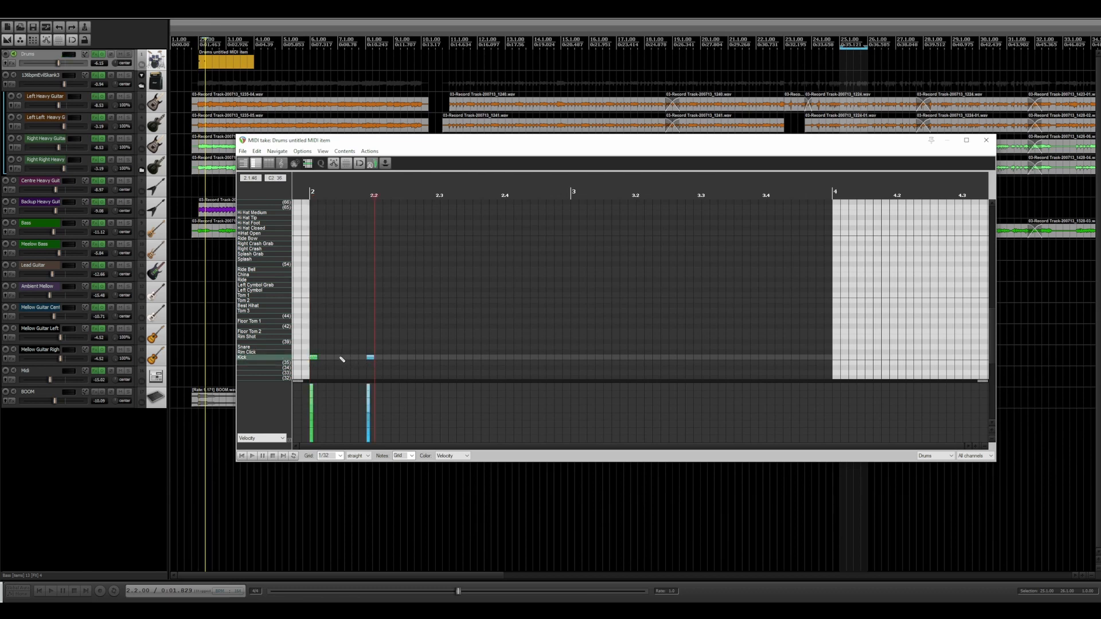
{"action": "left_click", "coordinate": [345, 357]}
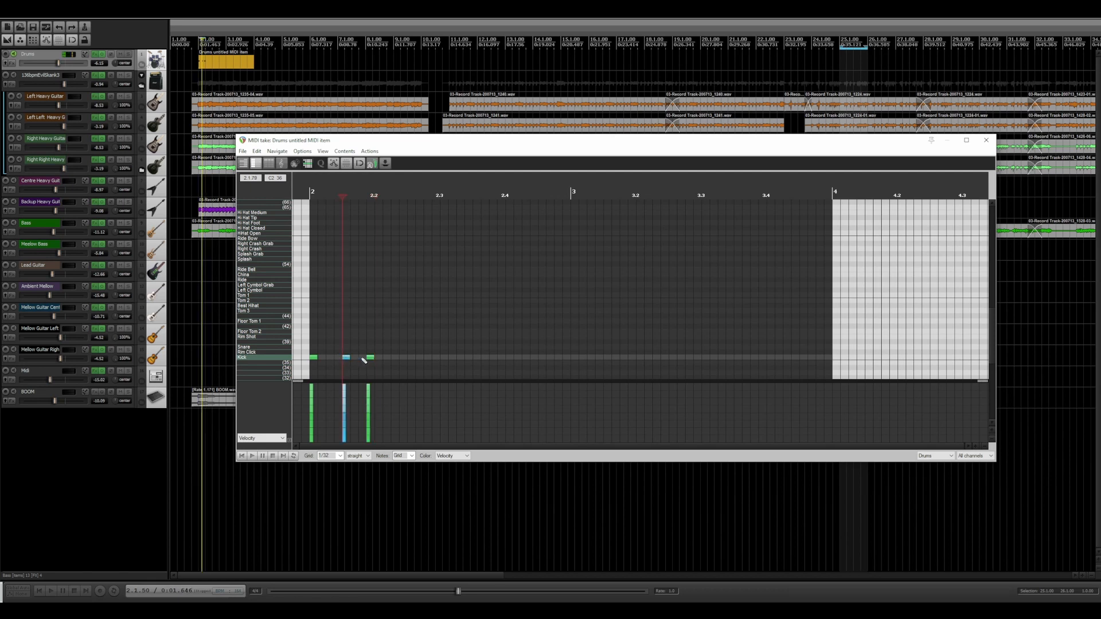
{"action": "left_click_drag", "start_coordinate": [372, 359], "coordinate": [380, 358]}
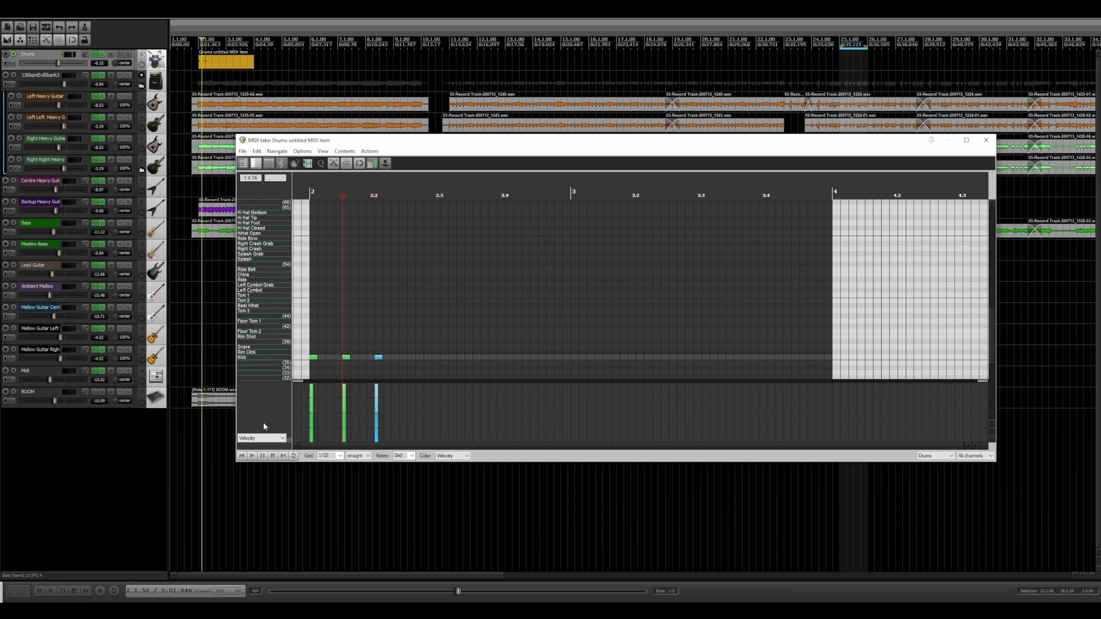
Play the new kick hits against the riff from the start of the MIDI item and stop playback
{"action": "left_click", "coordinate": [242, 456]}
{"action": "key", "text": "space"}
{"action": "key", "text": "space"}
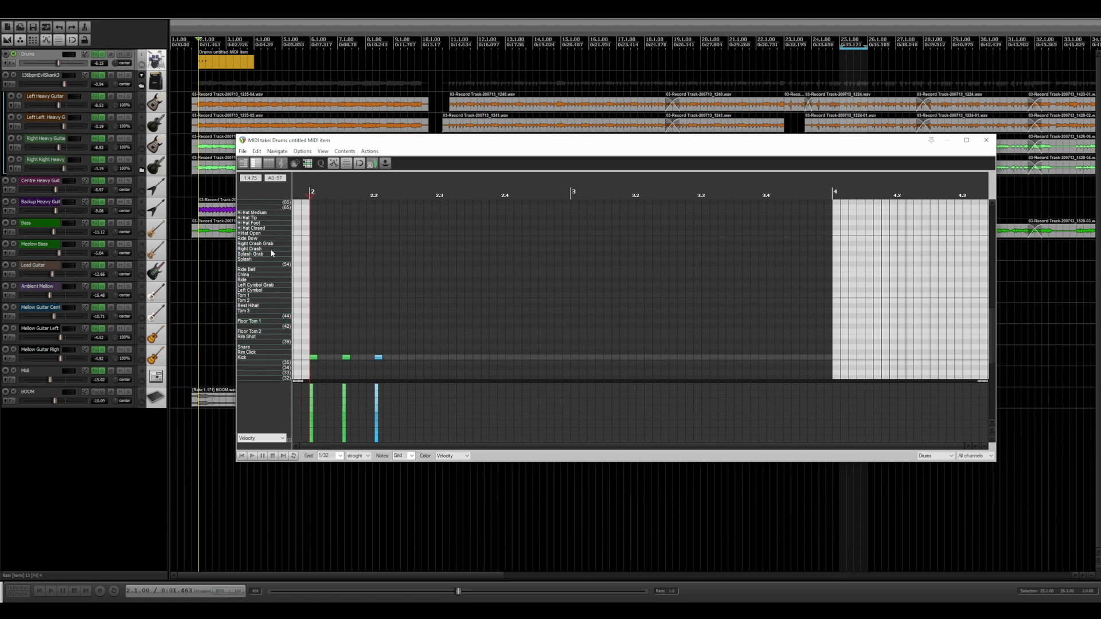
Open the Drums track's EZdrummer 3 kit, audition the Floortom 2 drum, and close the plug-in window
{"action": "scroll", "coordinate": [271, 252], "scroll_direction": "up", "scroll_amount": 1}
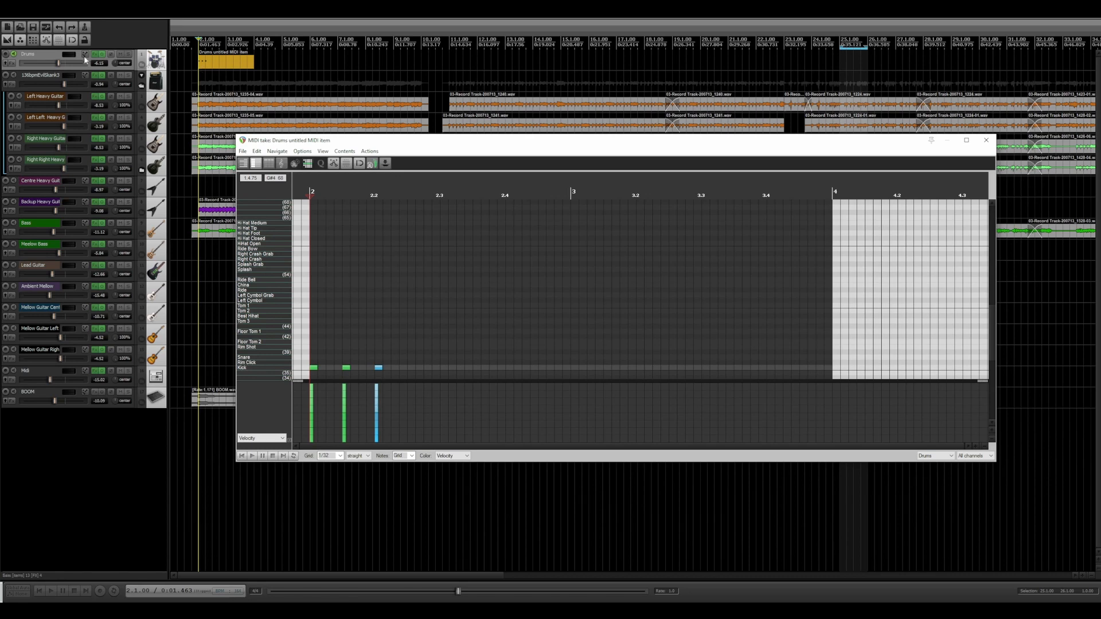
{"action": "left_click", "coordinate": [85, 56]}
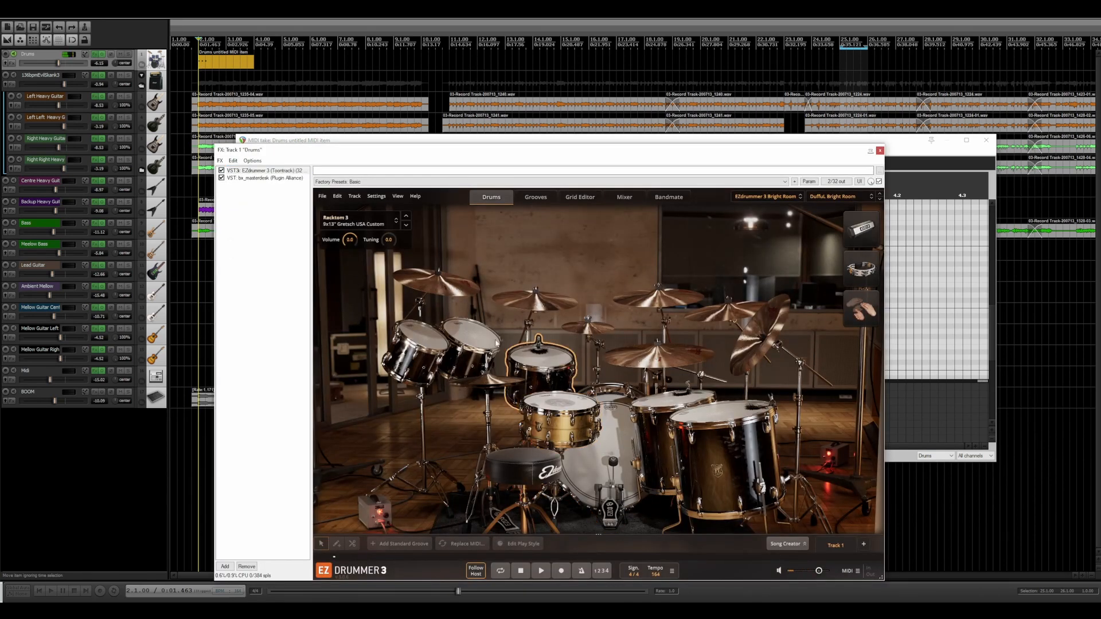
{"action": "left_click", "coordinate": [720, 441]}
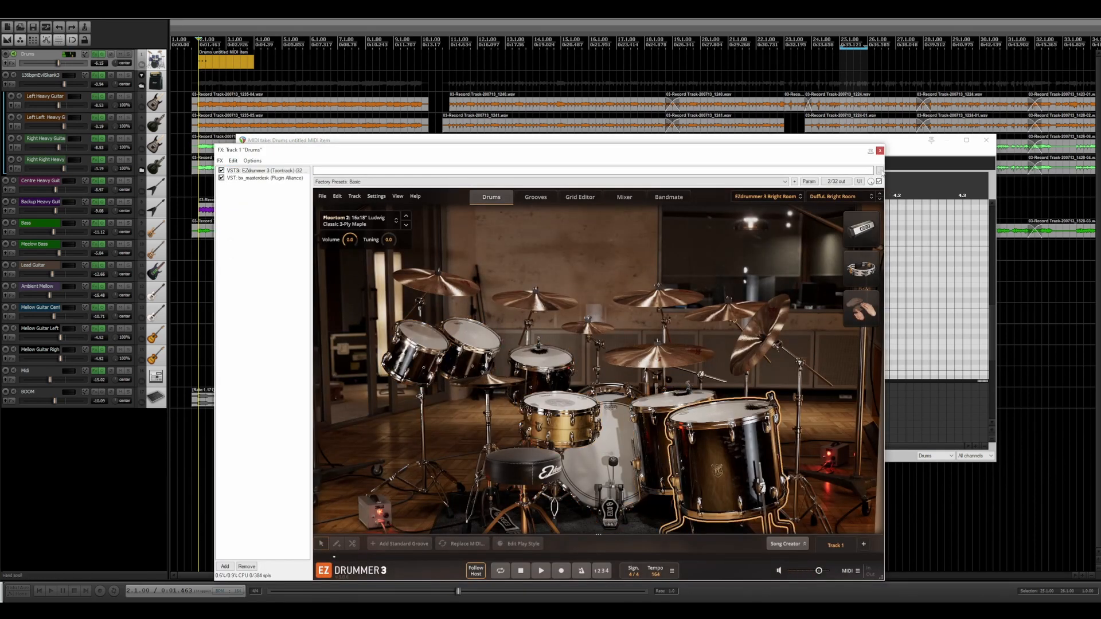
{"action": "left_click", "coordinate": [879, 151]}
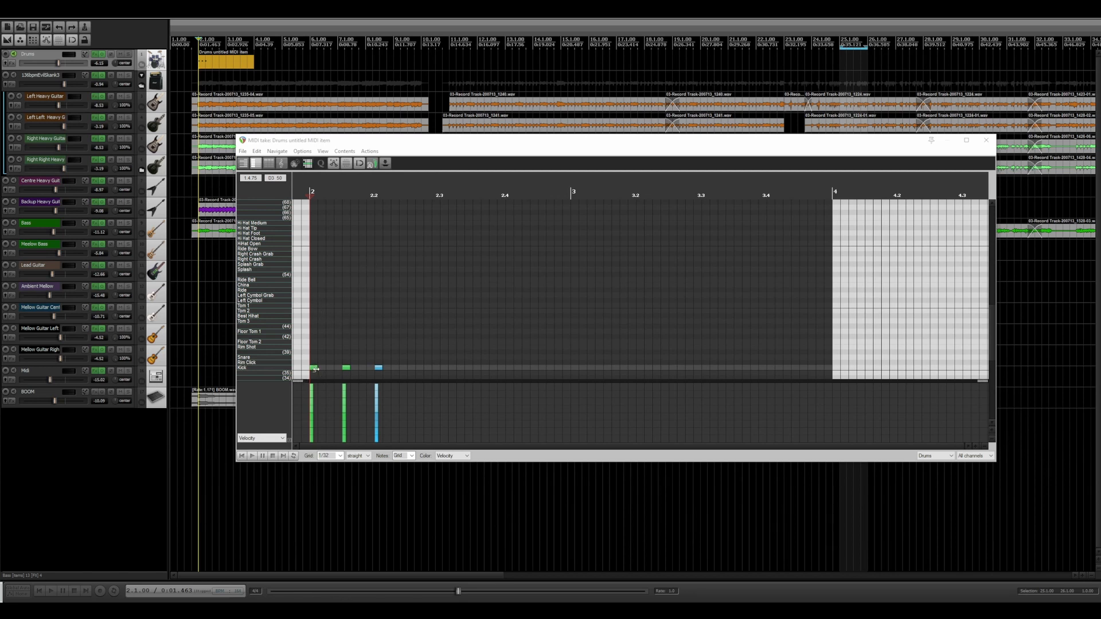
Hide the unused and unnamed note rows in the drum editor
{"action": "left_click", "coordinate": [323, 152]}
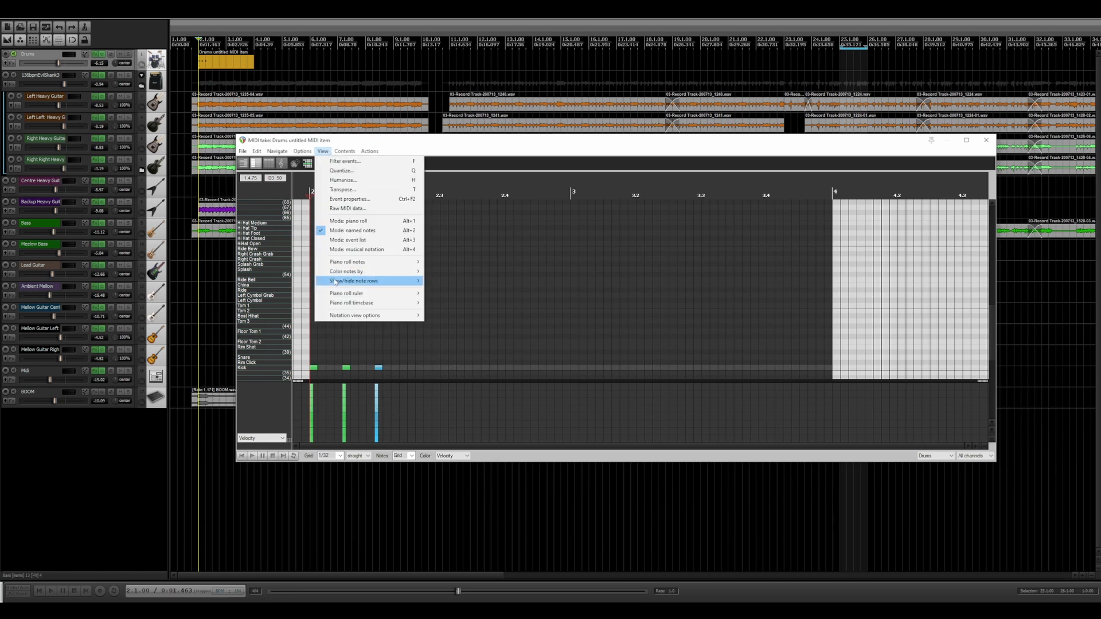
{"action": "mouse_move", "coordinate": [341, 281]}
{"action": "left_click", "coordinate": [470, 300]}
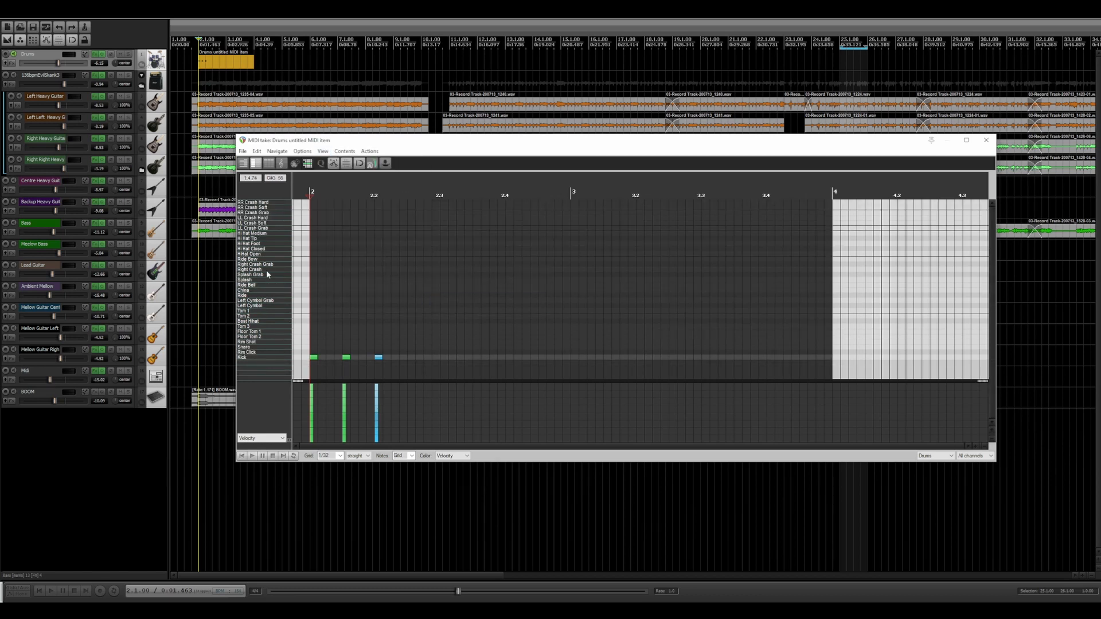
Add a Left Cymbol Grab note above each of the three kick notes and play the passage from before bar 2
{"action": "left_click", "coordinate": [314, 301]}
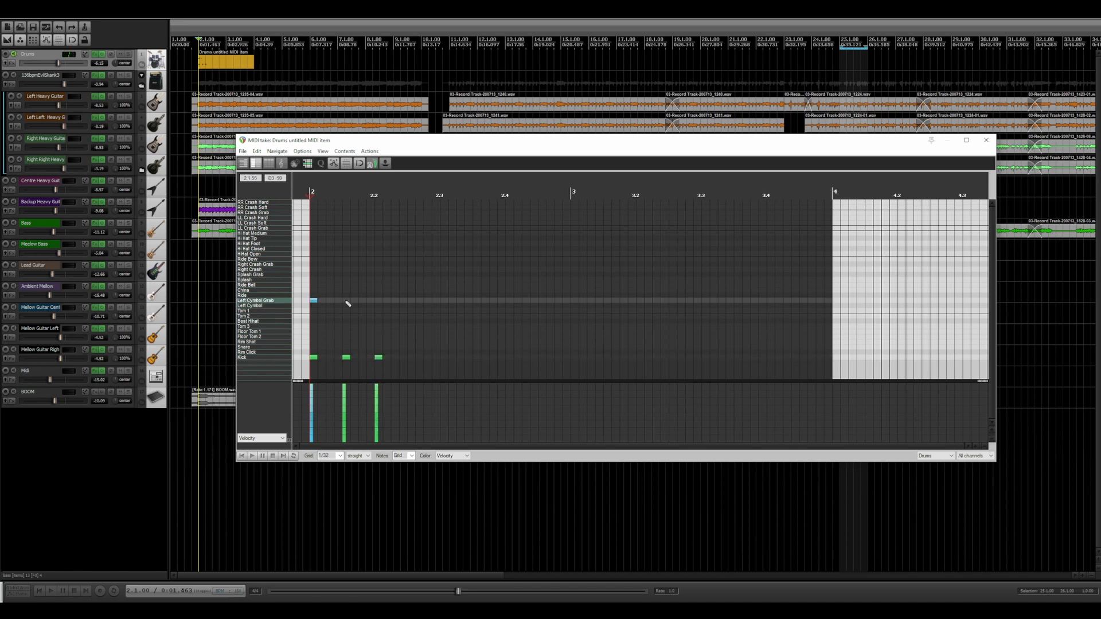
{"action": "left_click", "coordinate": [346, 301]}
{"action": "left_click", "coordinate": [378, 300]}
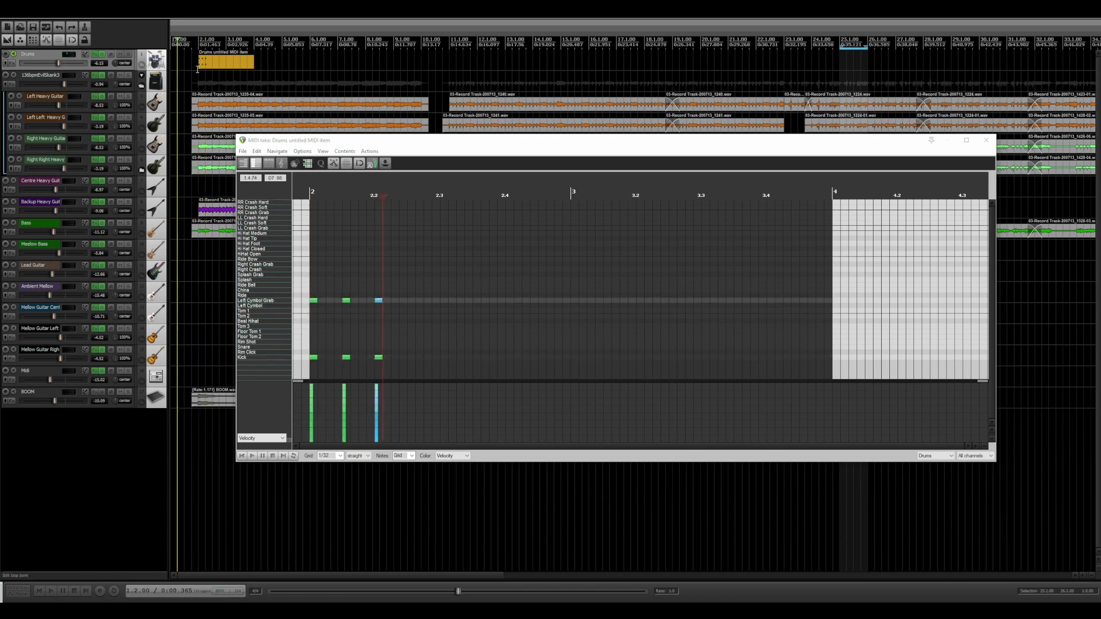
{"action": "key", "text": "space"}
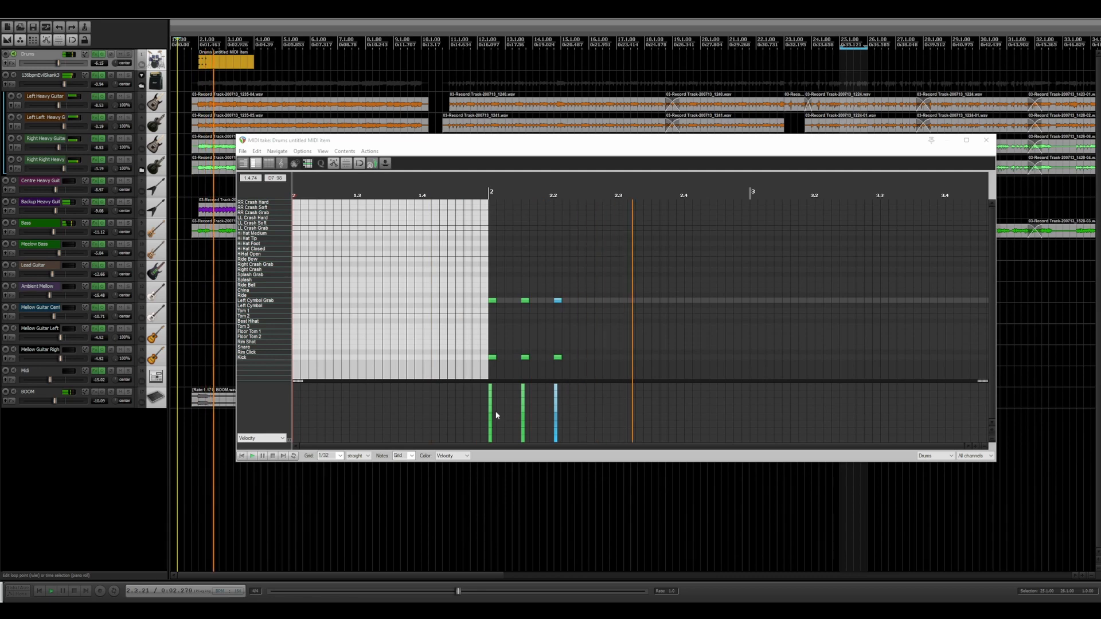
{"action": "key", "text": "space"}
Place the playhead at 2.4.00, listen to the Bass track soloed from there, and replay briefly with the solo removed
{"action": "left_click_drag", "start_coordinate": [594, 141], "coordinate": [694, 194]}
{"action": "left_click", "coordinate": [221, 243]}
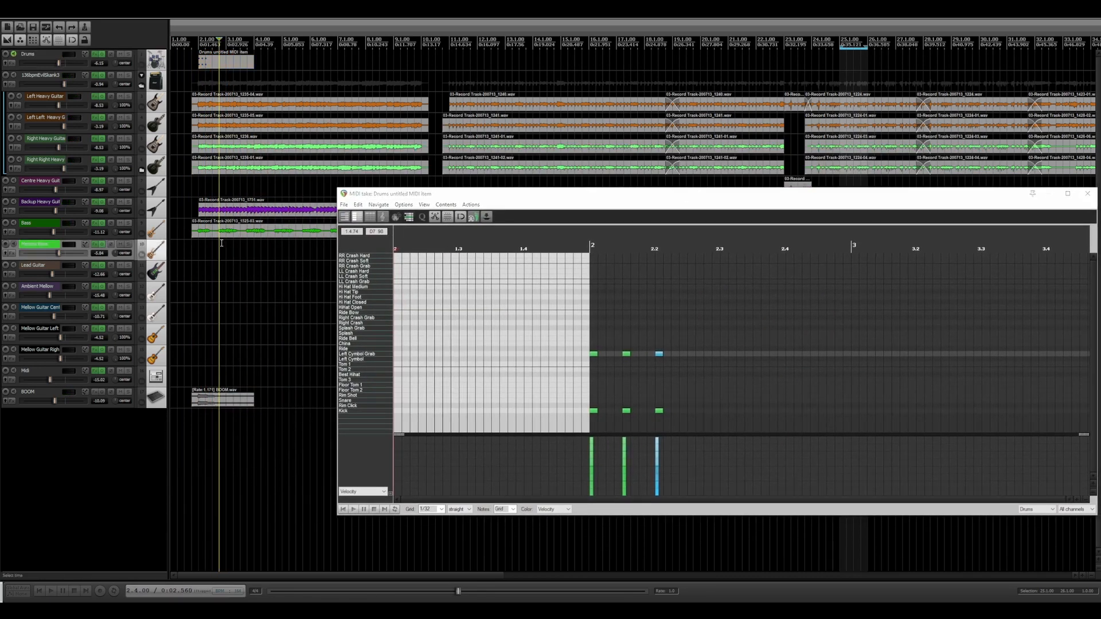
{"action": "left_click", "coordinate": [129, 223]}
{"action": "key", "text": "space"}
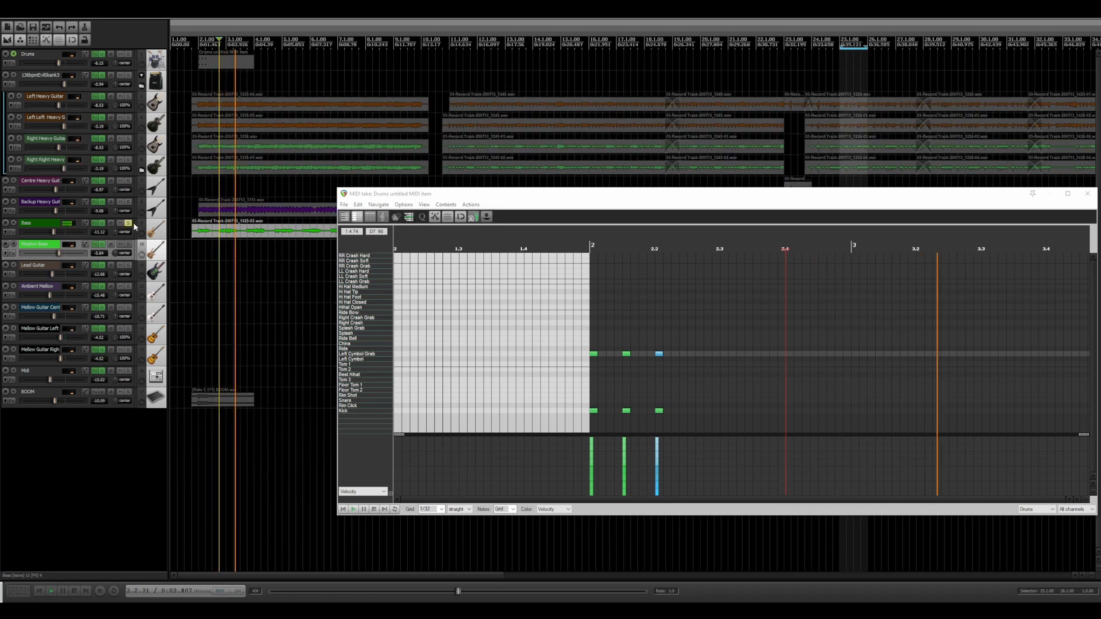
{"action": "key", "text": "space"}
{"action": "left_click", "coordinate": [130, 223]}
{"action": "left_click_drag", "start_coordinate": [703, 196], "coordinate": [617, 124]}
{"action": "key", "text": "space"}
{"action": "key", "text": "space"}
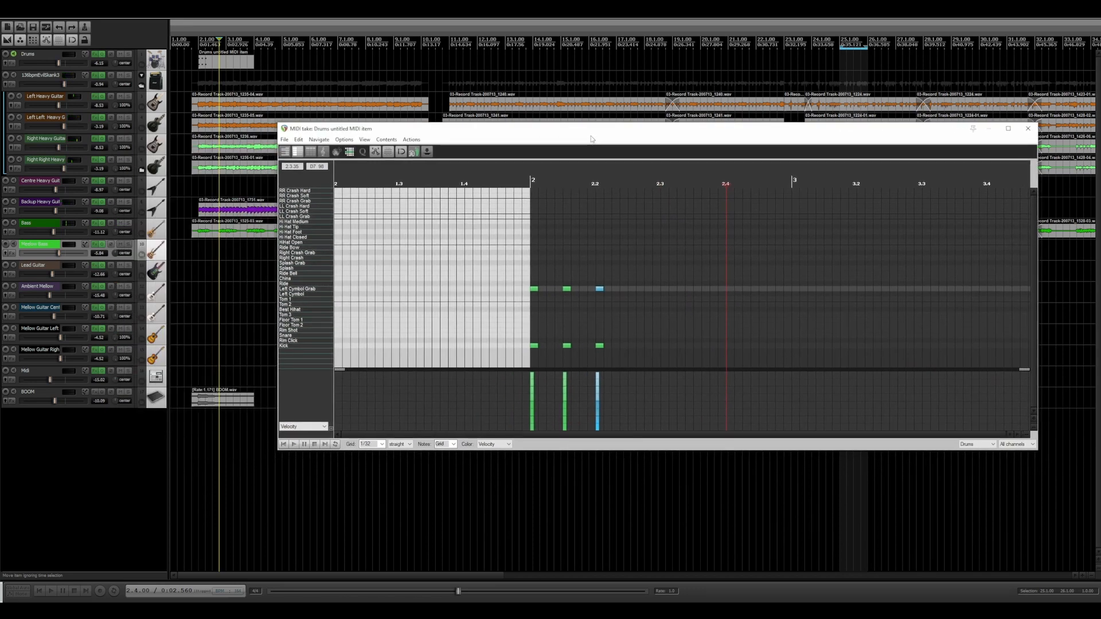
Draw a fill with two adjacent Snare notes from 2.4.00, followed by Tom 1, Tom 2 on bar 3 and Tom 3, the toms half a beat apart
{"action": "left_click", "coordinate": [728, 336]}
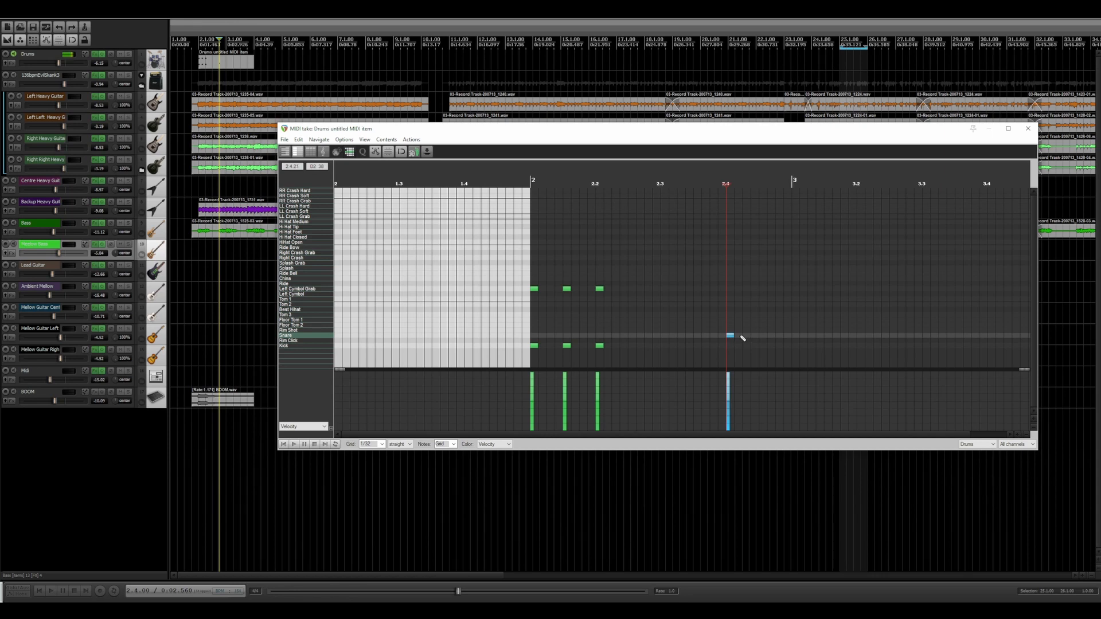
{"action": "left_click", "coordinate": [740, 336]}
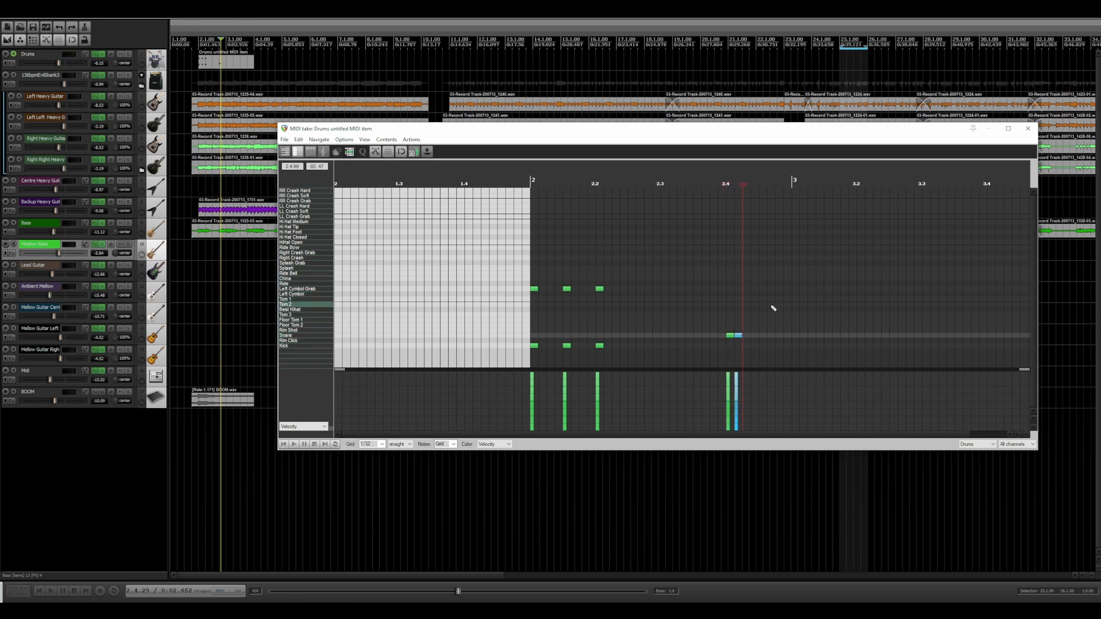
{"action": "left_click", "coordinate": [770, 305]}
{"action": "left_click", "coordinate": [795, 315]}
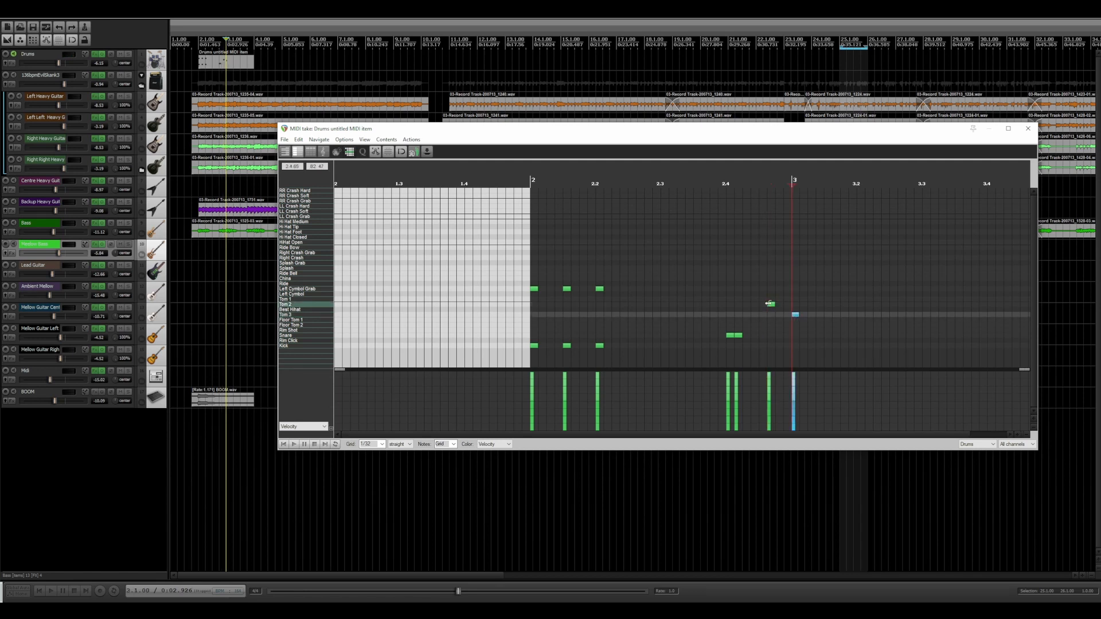
{"action": "left_click_drag", "start_coordinate": [772, 307], "coordinate": [831, 320]}
{"action": "left_click", "coordinate": [814, 315]}
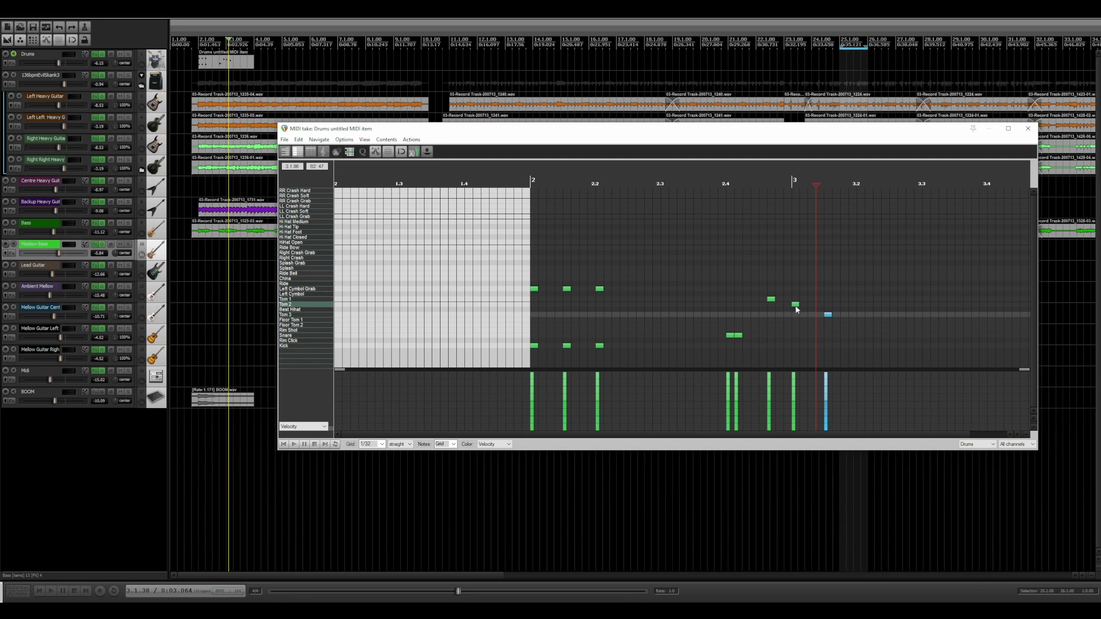
{"action": "left_click_drag", "start_coordinate": [772, 299], "coordinate": [763, 299]}
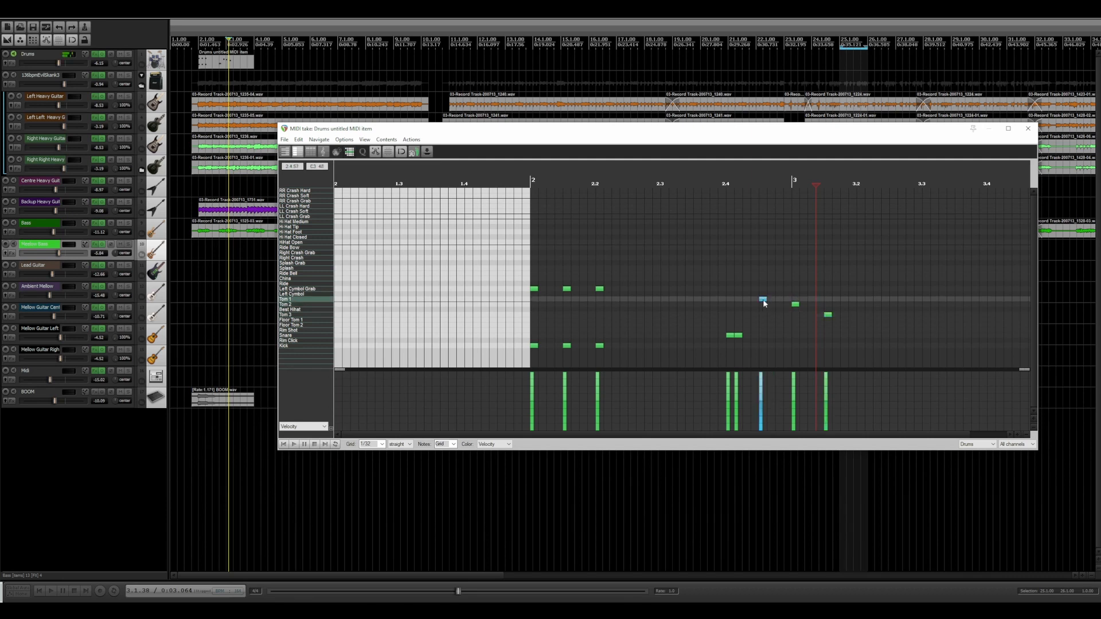
Play the snare and tom fill from about 2.3.38
{"action": "left_click", "coordinate": [692, 286]}
{"action": "key", "text": "space"}
{"action": "key", "text": "space"}
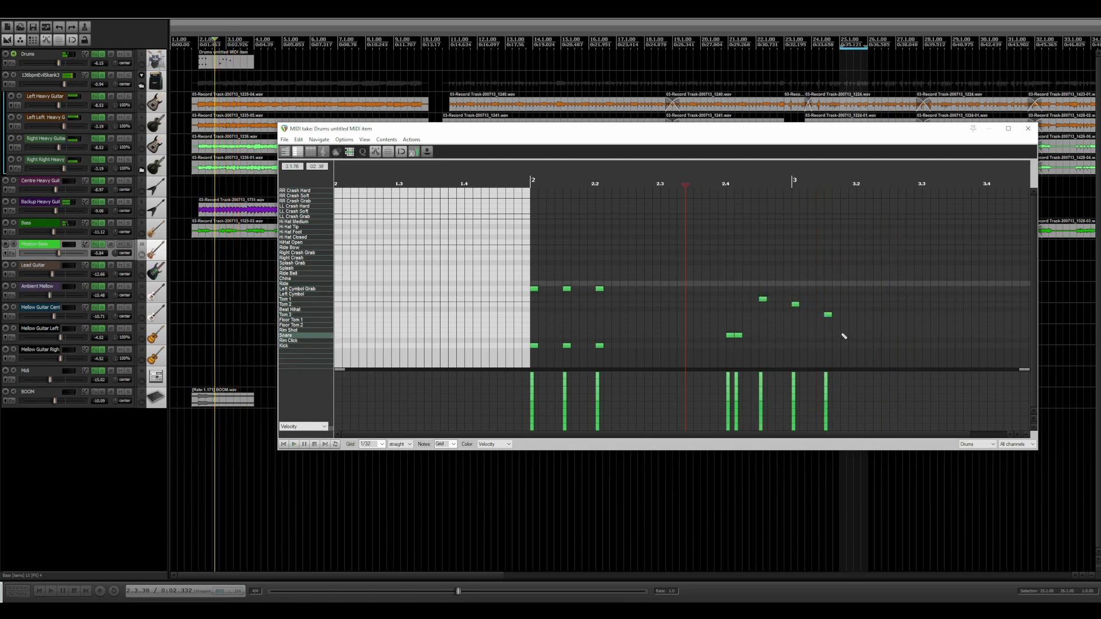
{"action": "key", "text": "space"}
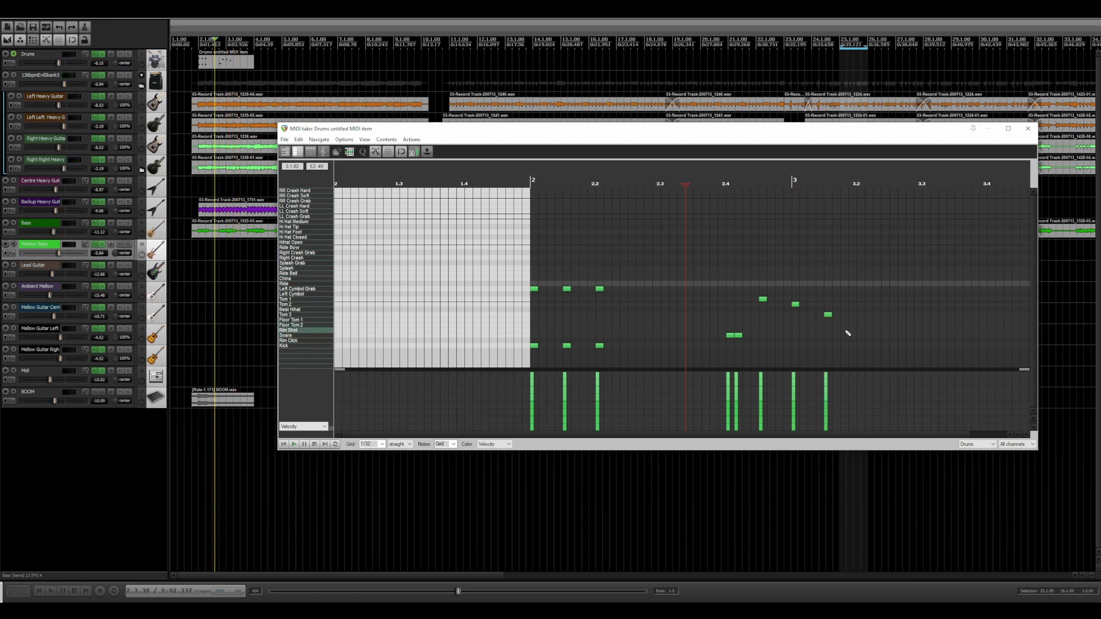
Add Floor Tom 2 just before 3.2, then double the toms with Tom 2 at 2.4.50, Tom 3 on bar 3, and Floor Tom 1 at 3.1.50 and above Floor Tom 2
{"action": "left_click", "coordinate": [852, 325]}
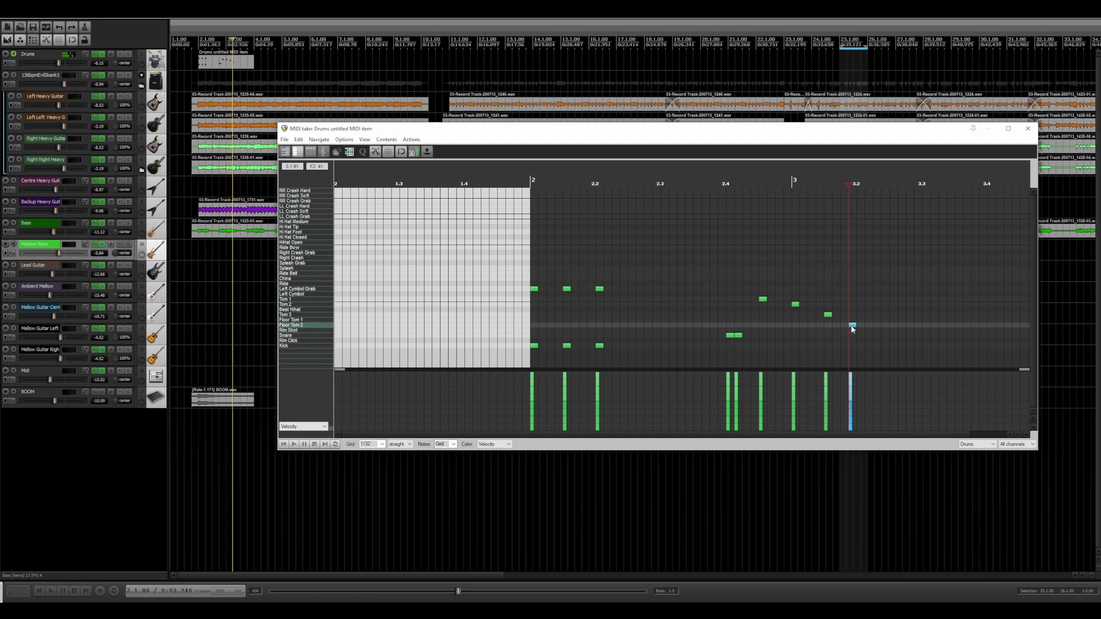
{"action": "left_click", "coordinate": [762, 304]}
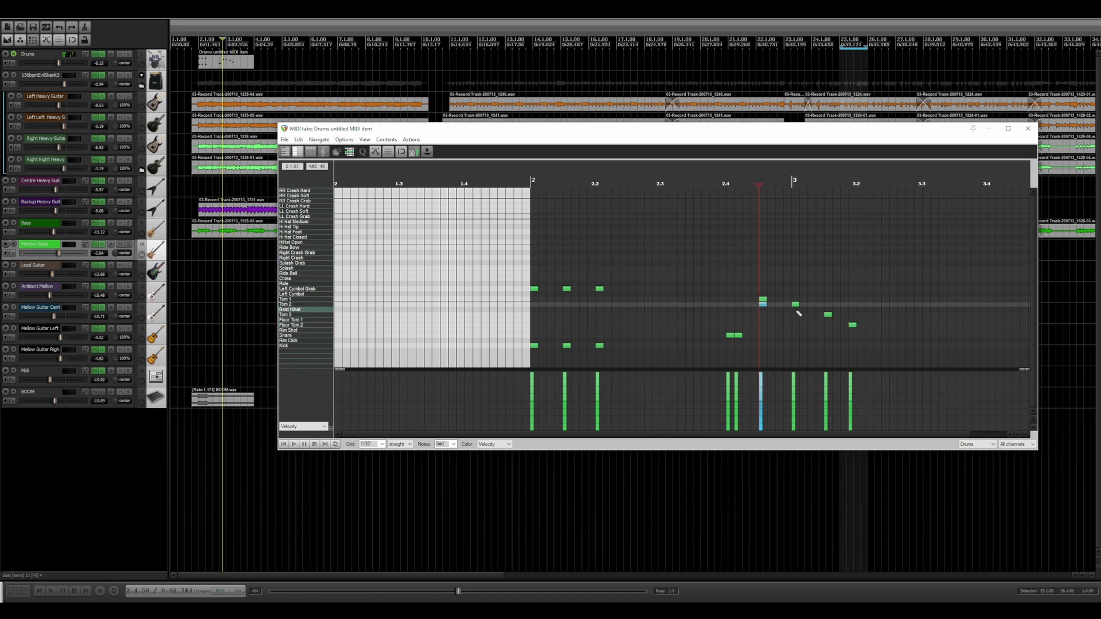
{"action": "left_click", "coordinate": [795, 315]}
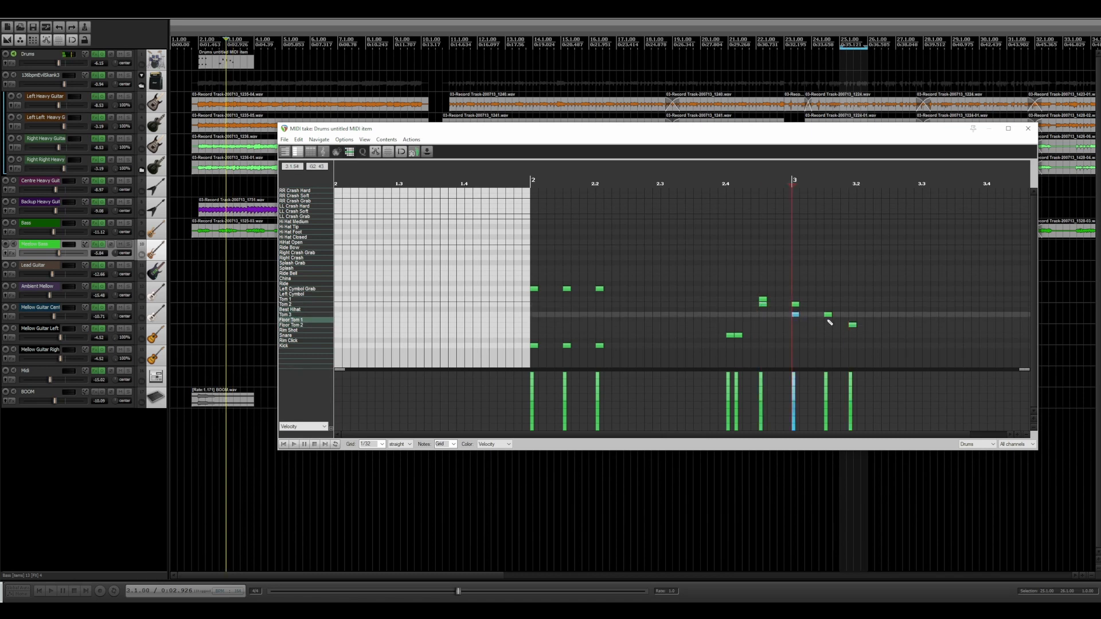
{"action": "left_click", "coordinate": [827, 320]}
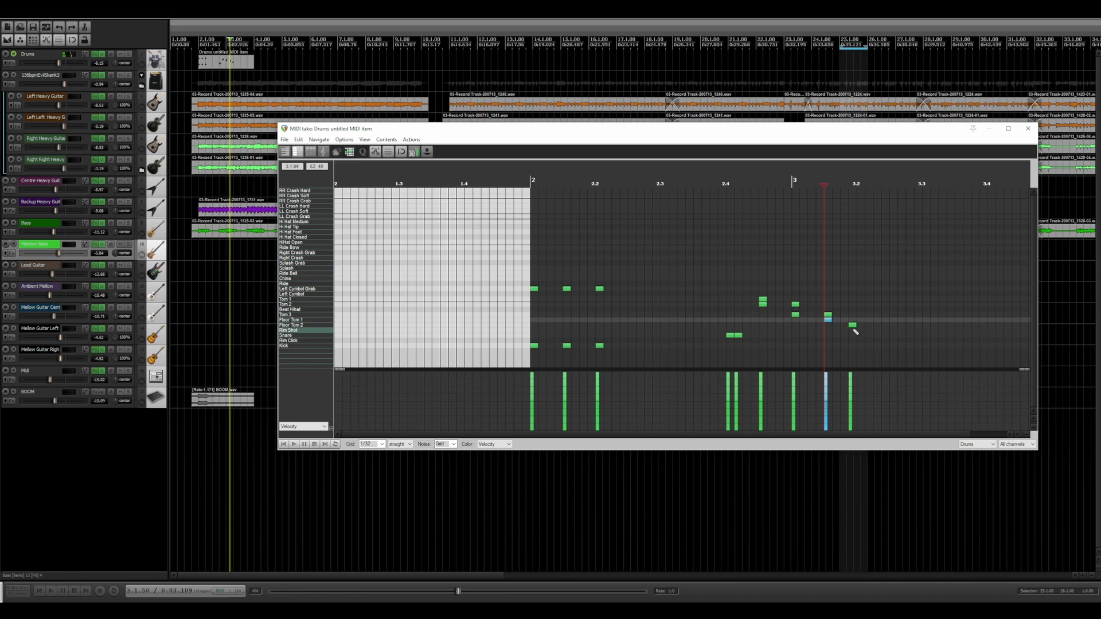
{"action": "left_click", "coordinate": [852, 320]}
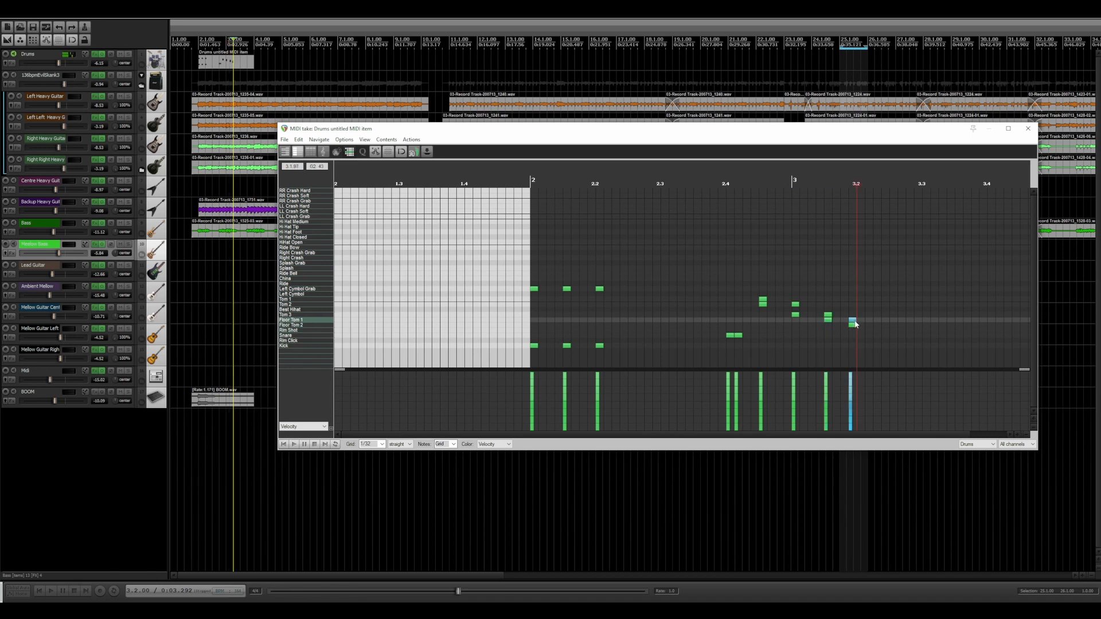
Solo the Drums track and listen to the doubled tom fill from 2.4.25
{"action": "left_click", "coordinate": [743, 253]}
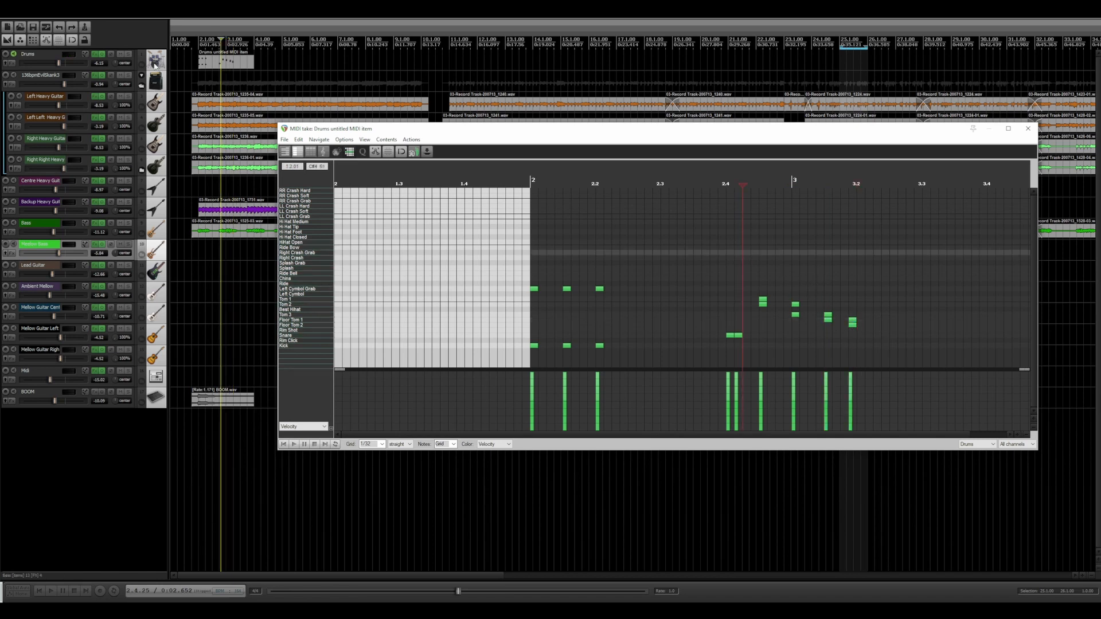
{"action": "left_click", "coordinate": [128, 54]}
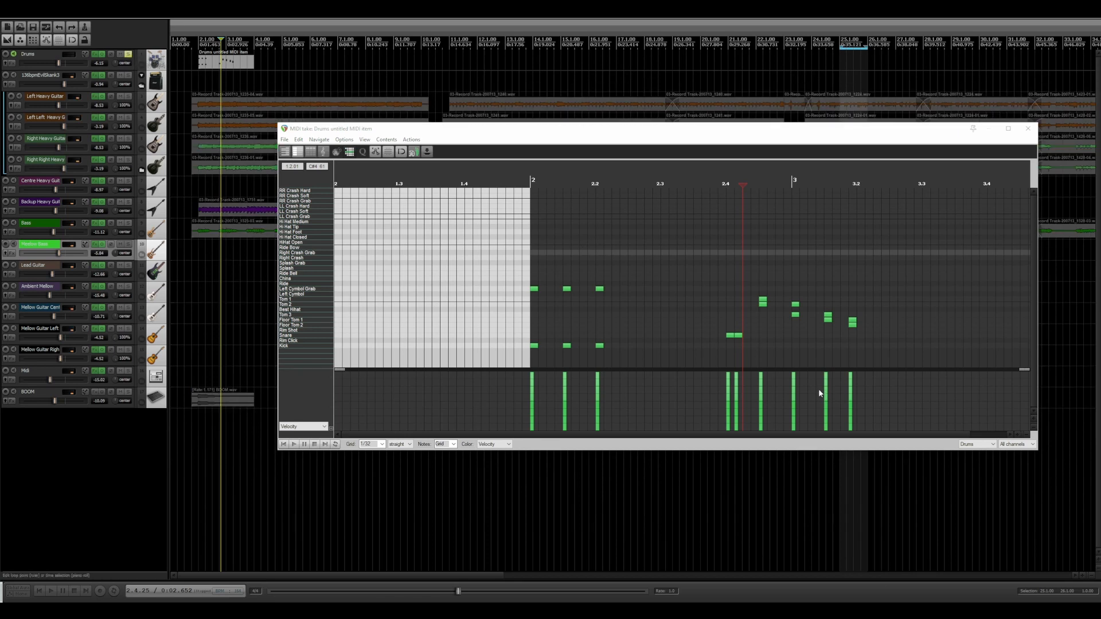
{"action": "key", "text": "space"}
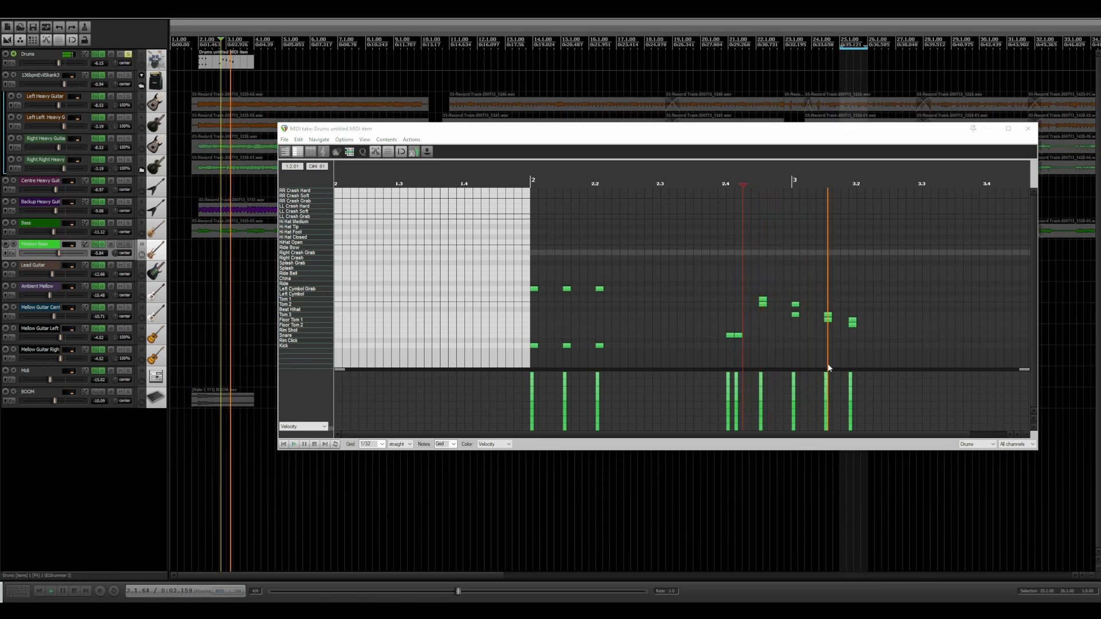
{"action": "key", "text": "space"}
{"action": "key", "text": "space"}
{"action": "key", "text": "space"}
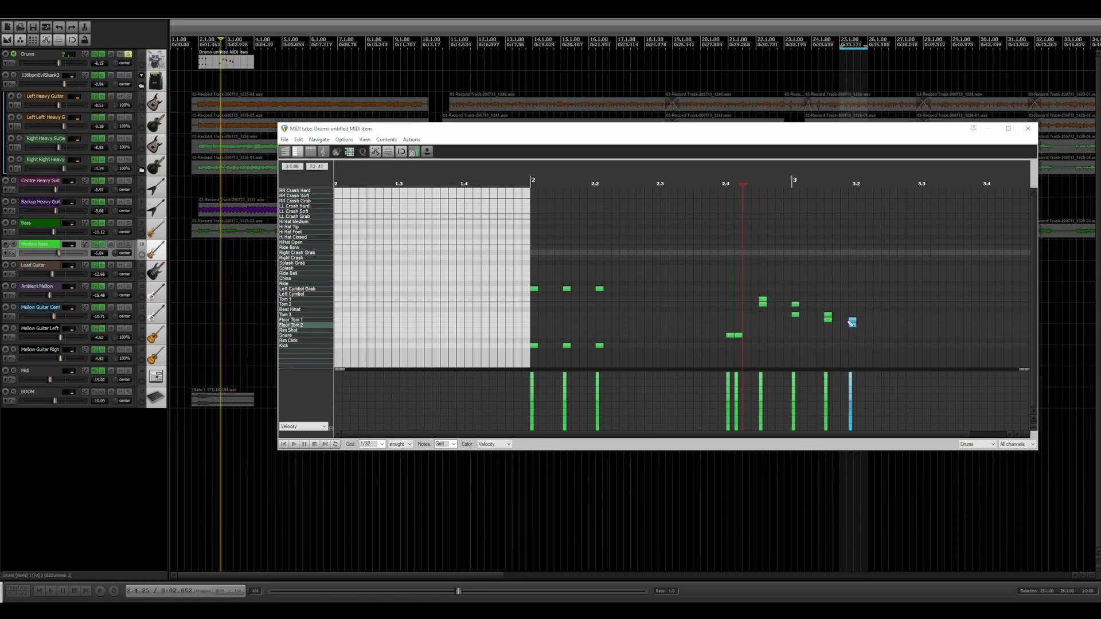
Move the last Floor Tom 1 and Floor Tom 2 pair one grid step later onto 3.2 and replay the fill
{"action": "left_click_drag", "start_coordinate": [853, 322], "coordinate": [859, 322]}
{"action": "key", "text": "space"}
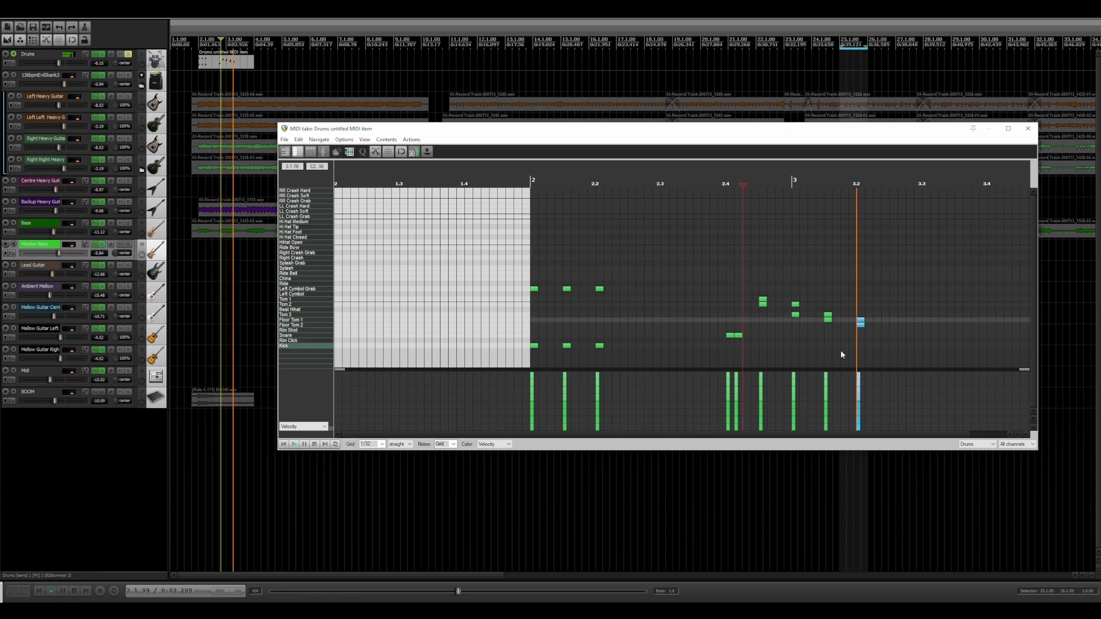
{"action": "key", "text": "space"}
{"action": "left_click", "coordinate": [720, 252]}
{"action": "key", "text": "space"}
{"action": "key", "text": "space"}
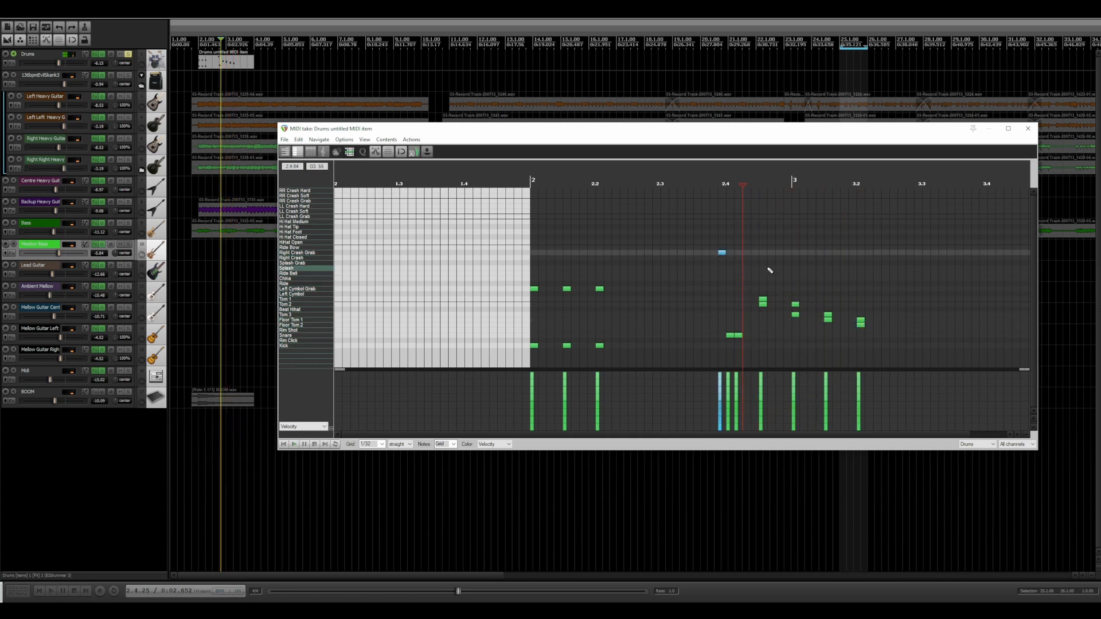
{"action": "double_click", "coordinate": [720, 253]}
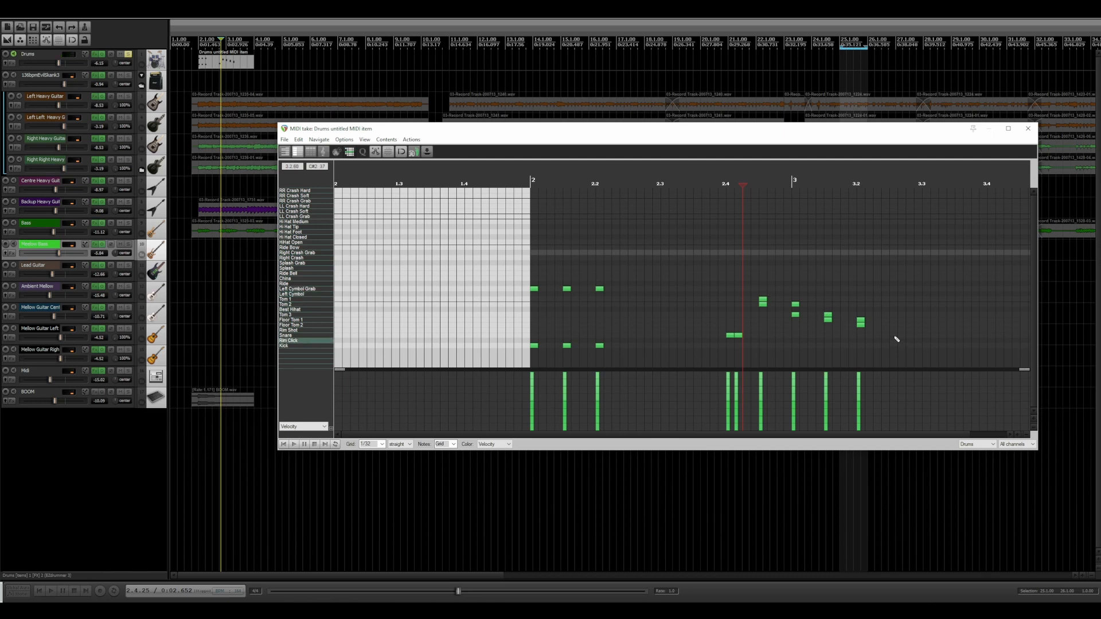
Select all the doubled tom notes and humanize only those notes with 13% timing and 15% velocity
{"action": "mouse_move", "coordinate": [889, 296]}
{"action": "left_mouse_down"}
{"action": "mouse_move", "coordinate": [798, 320]}
{"action": "mouse_move", "coordinate": [843, 279]}
{"action": "mouse_move", "coordinate": [761, 353]}
{"action": "left_mouse_up"}
{"action": "key", "text": "ctrl+z"}
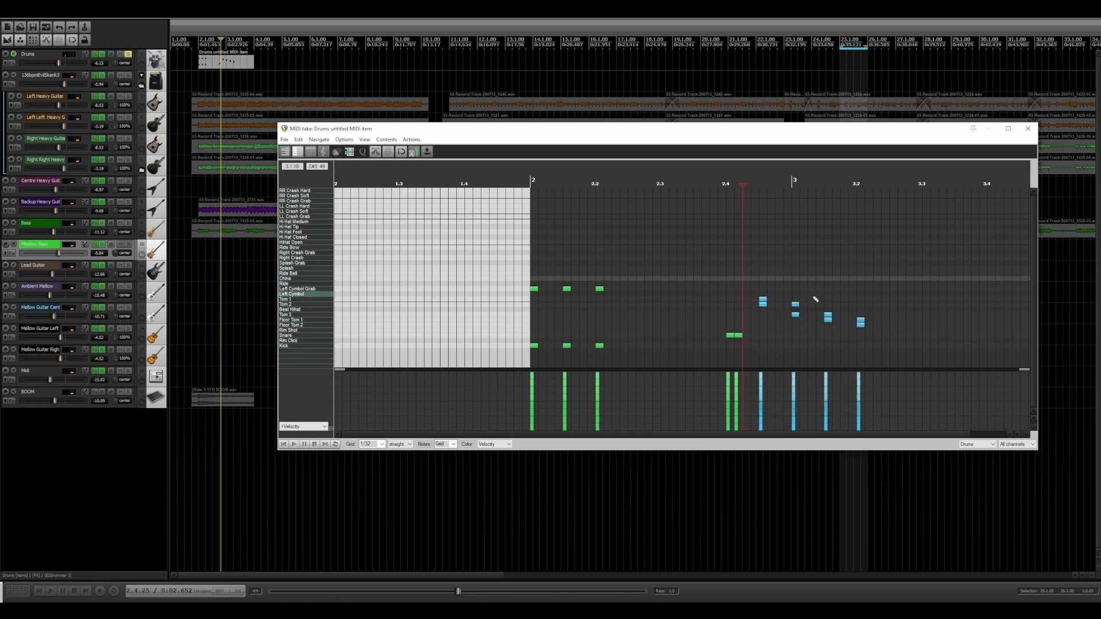
{"action": "left_click", "coordinate": [365, 140]}
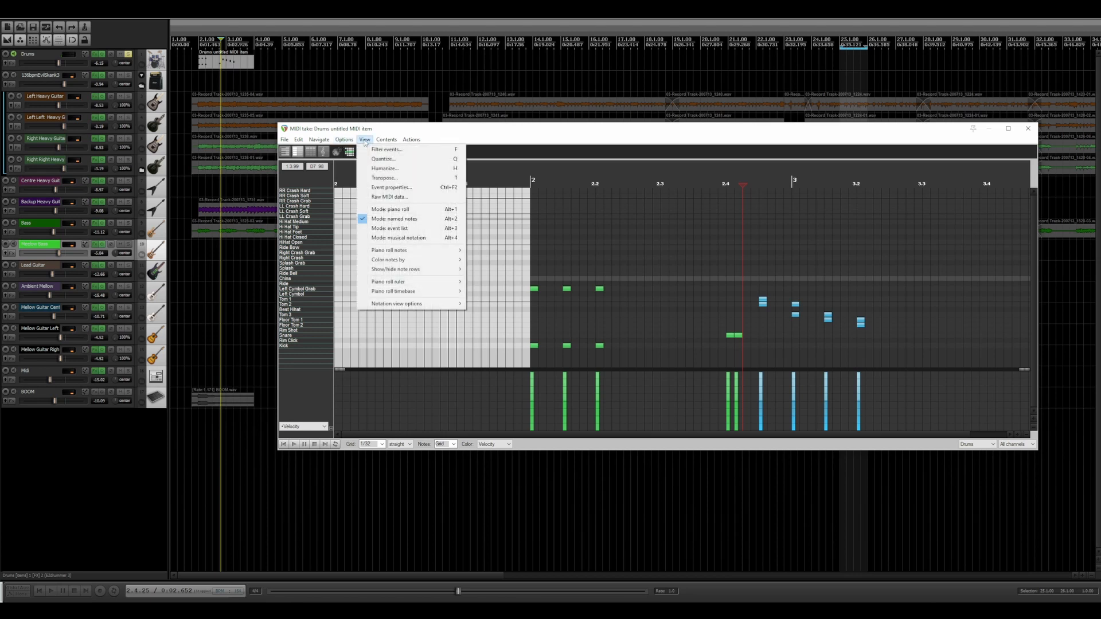
{"action": "left_click", "coordinate": [382, 169]}
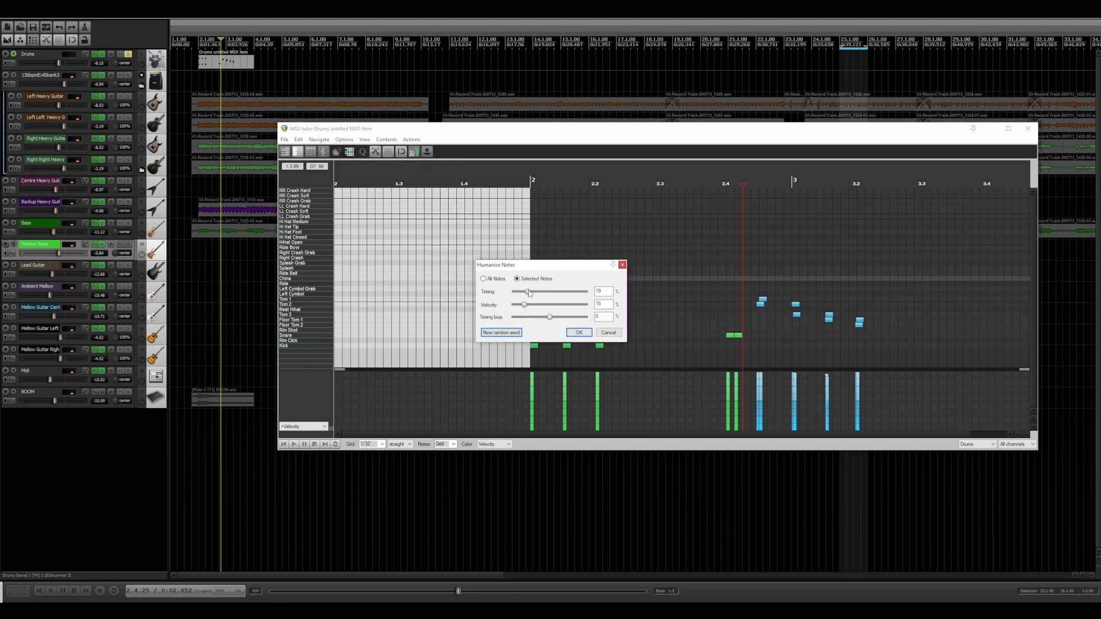
{"action": "left_click_drag", "start_coordinate": [529, 294], "coordinate": [525, 294]}
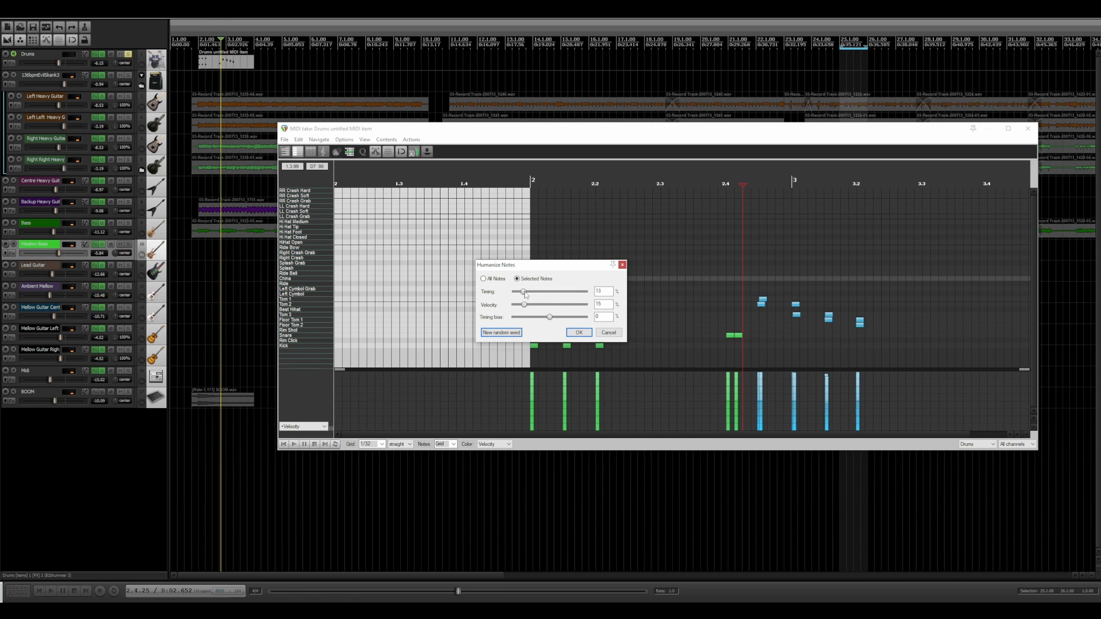
{"action": "left_click", "coordinate": [579, 332]}
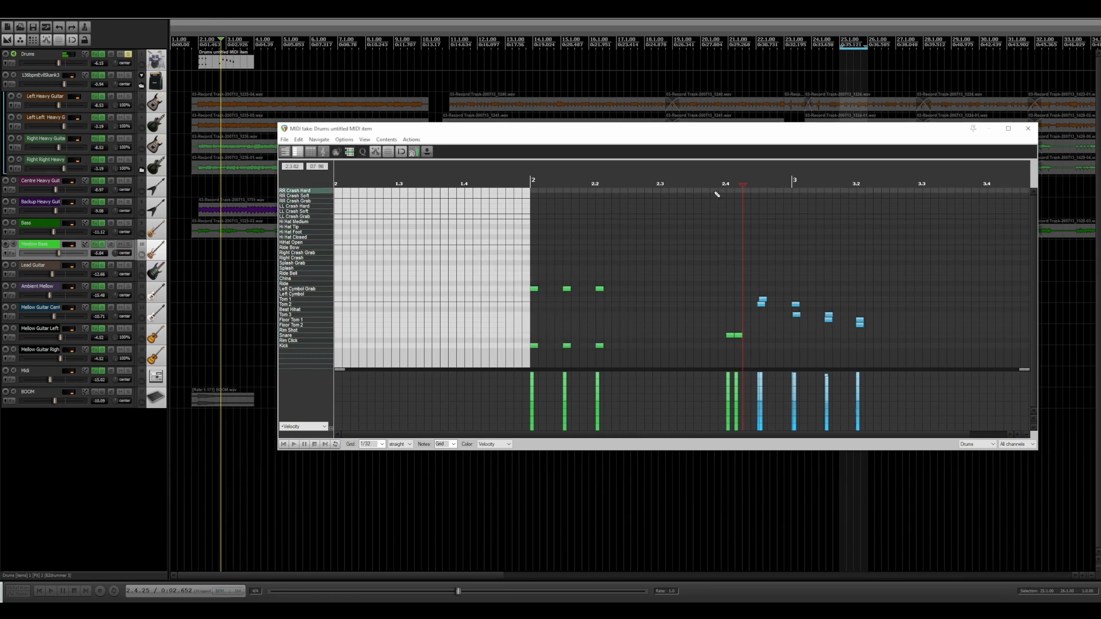
Play the humanized fill from just before 2.4 on the soloed Drums track
{"action": "left_click", "coordinate": [718, 212]}
{"action": "key", "text": "space"}
{"action": "key", "text": "space"}
{"action": "key", "text": "space"}
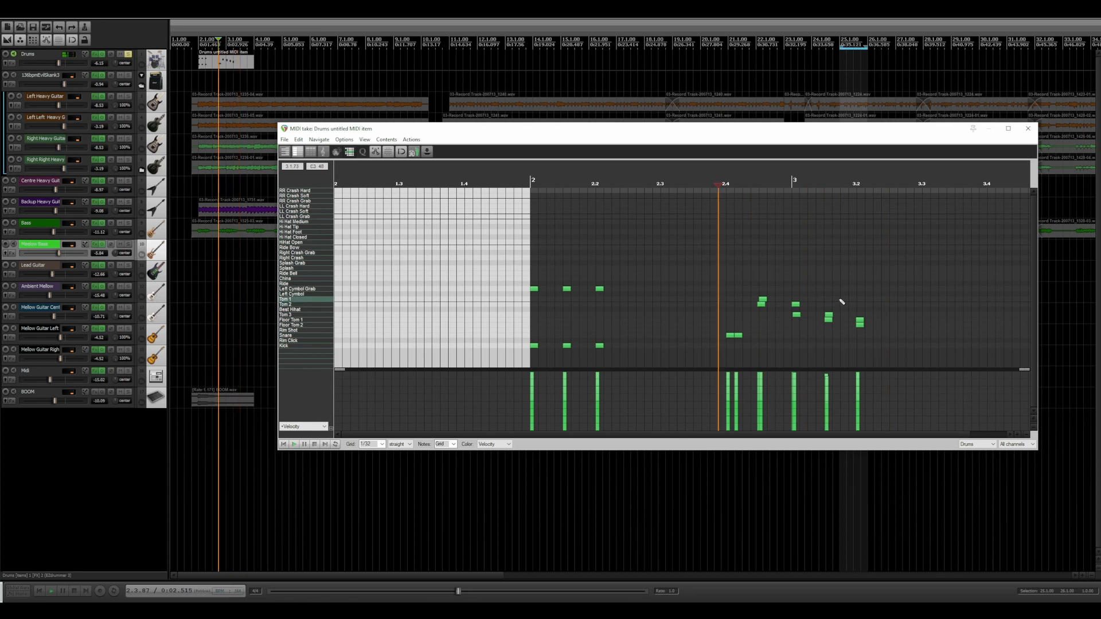
{"action": "key", "text": "space"}
Delete the Floor Tom 2 note at 3.2, redraw it beneath Floor Tom 1, and replay the fill from before 2.4
{"action": "left_click", "coordinate": [860, 326]}
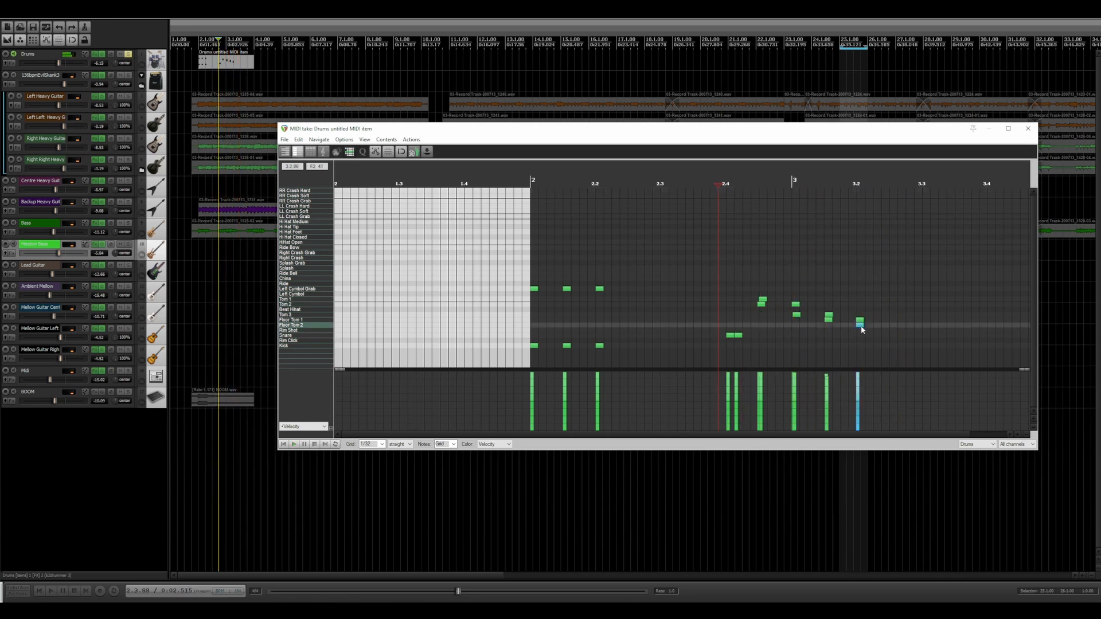
{"action": "key", "text": "Delete"}
{"action": "left_click", "coordinate": [863, 326]}
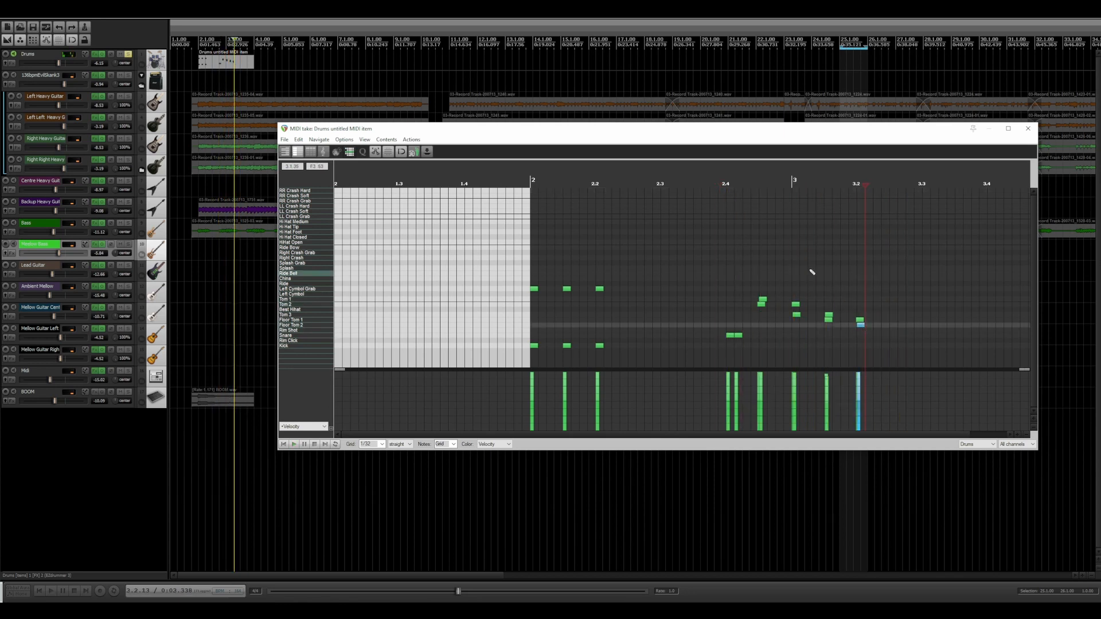
{"action": "left_click", "coordinate": [700, 209]}
{"action": "key", "text": "space"}
{"action": "key", "text": "space"}
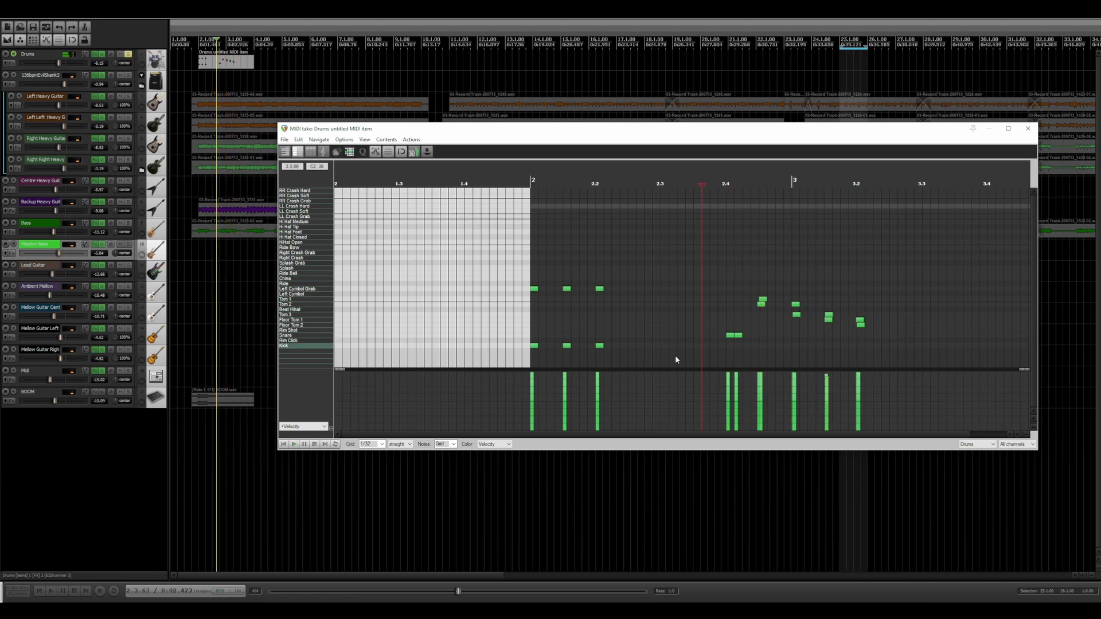
Play the soloed drums from bar 2, then remove the solo and replay the passage with all tracks
{"action": "left_click", "coordinate": [283, 444]}
{"action": "key", "text": "space"}
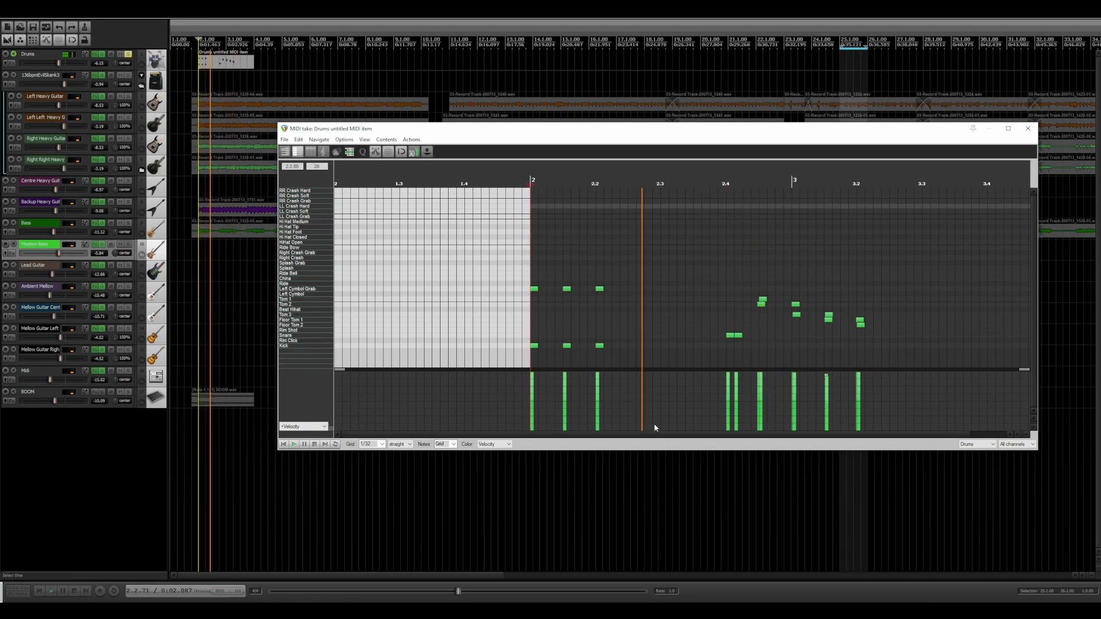
{"action": "key", "text": "space"}
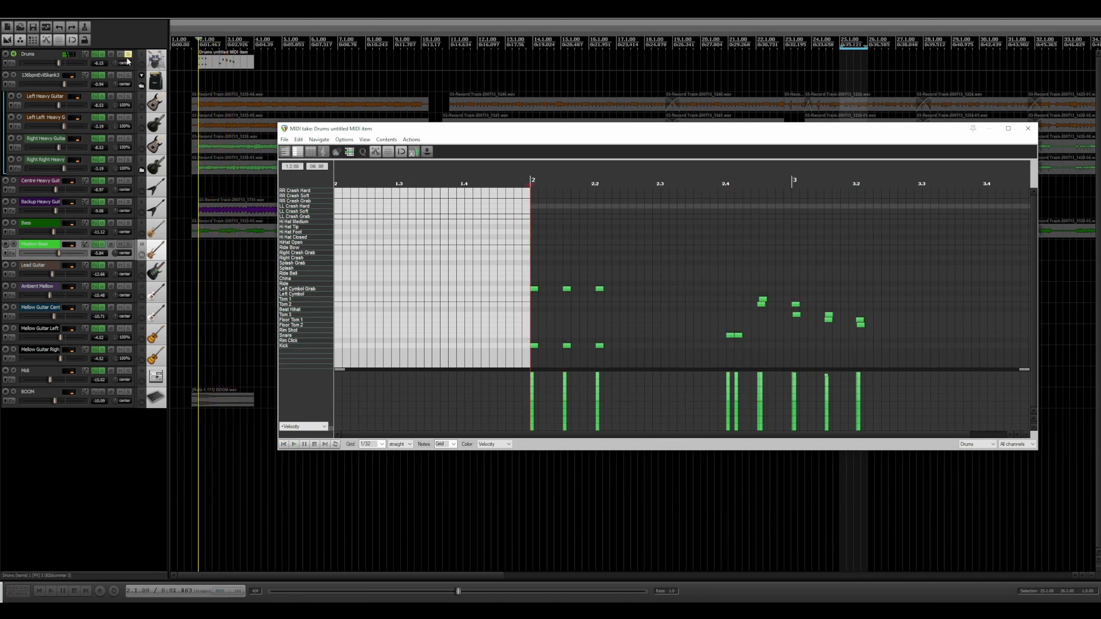
{"action": "key", "text": "space"}
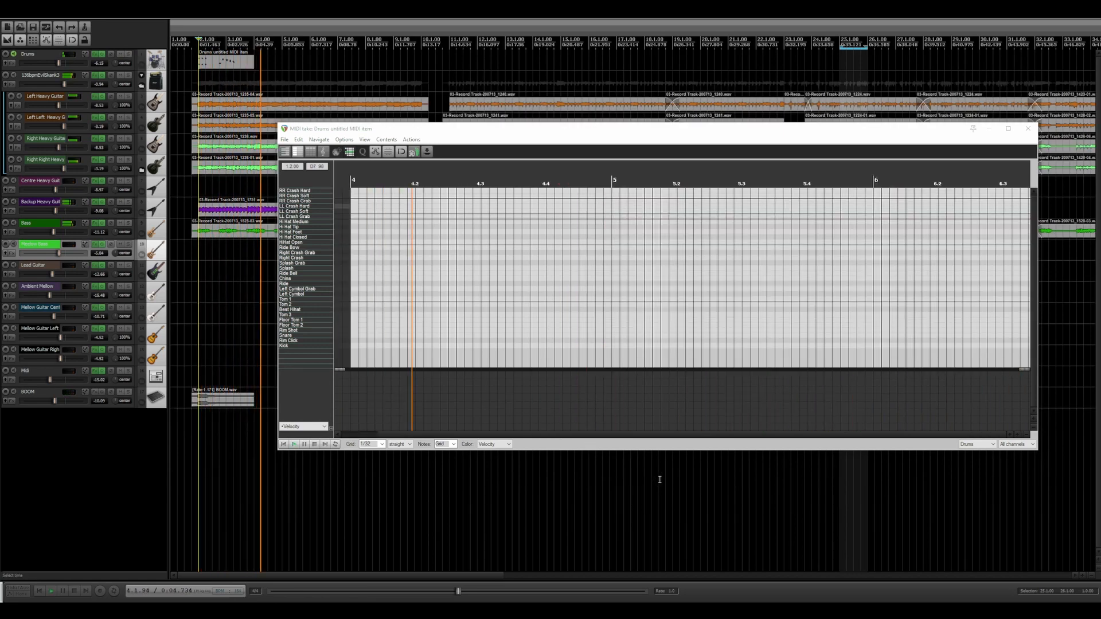
{"action": "key", "text": "space"}
Listen to the full mix from 4.2.00, then play the drum passage again from bar 2
{"action": "left_click_drag", "start_coordinate": [379, 433], "coordinate": [331, 438]}
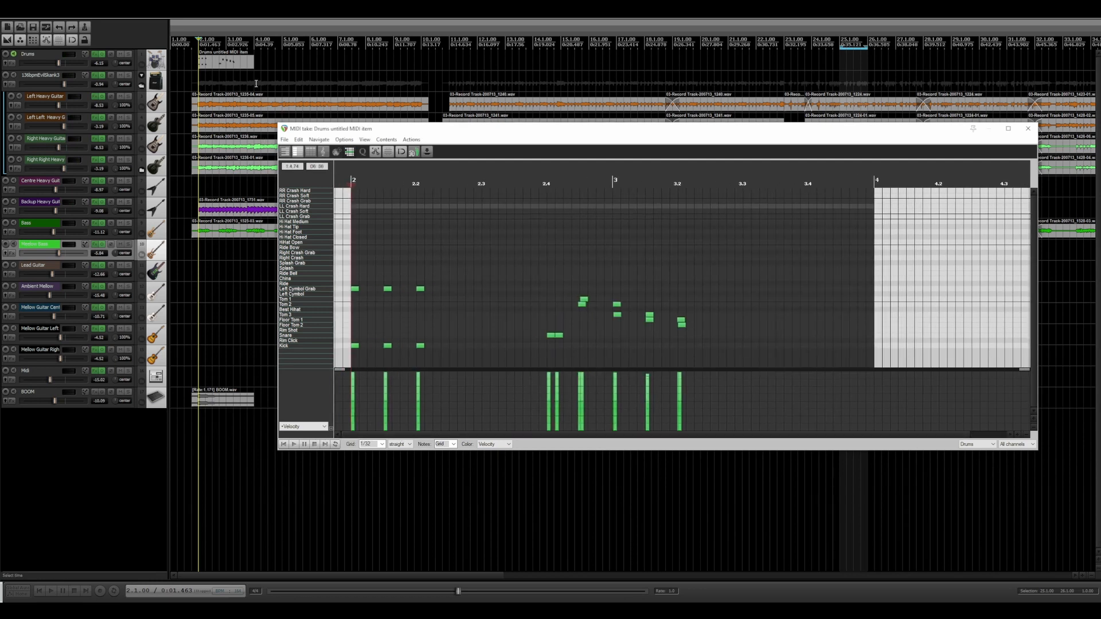
{"action": "left_click", "coordinate": [261, 61]}
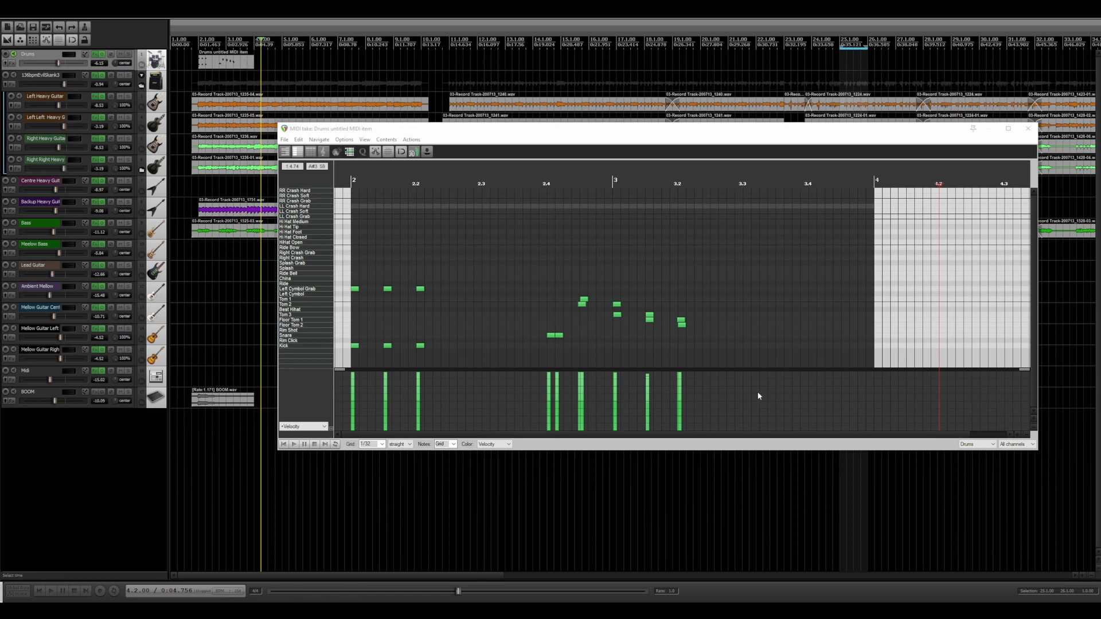
{"action": "key", "text": "space"}
{"action": "key", "text": "space"}
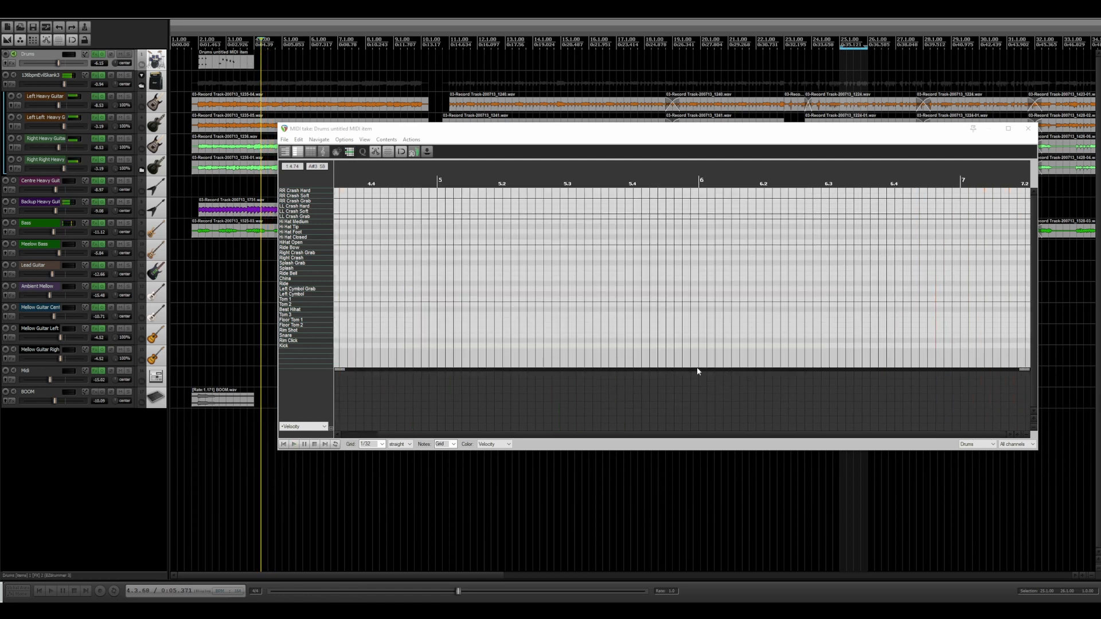
{"action": "left_click", "coordinate": [283, 444]}
{"action": "key", "text": "space"}
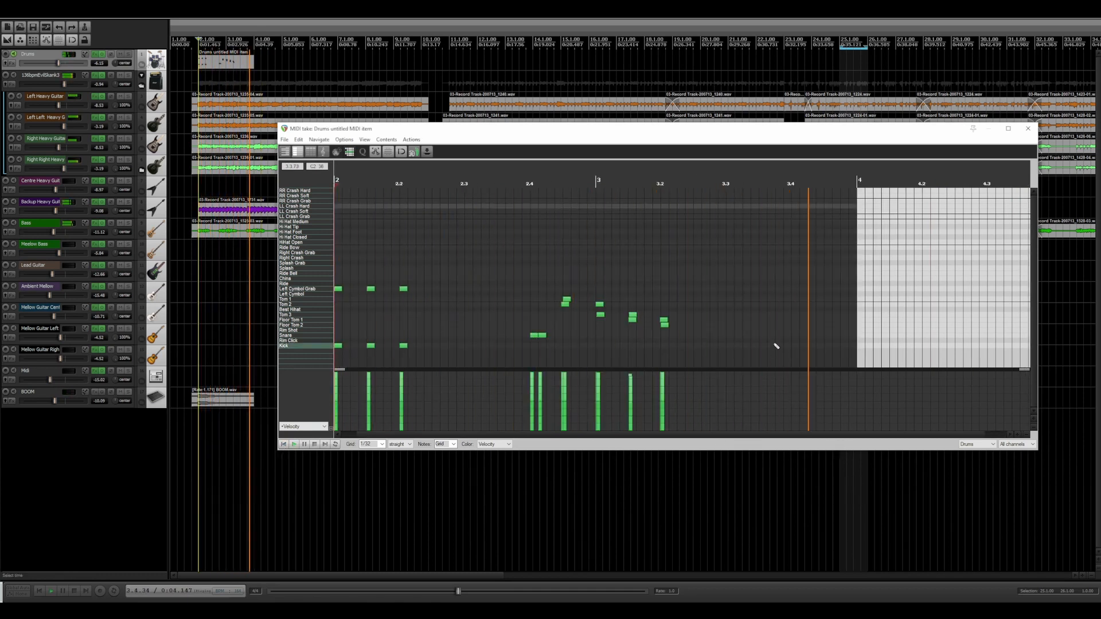
{"action": "key", "text": "space"}
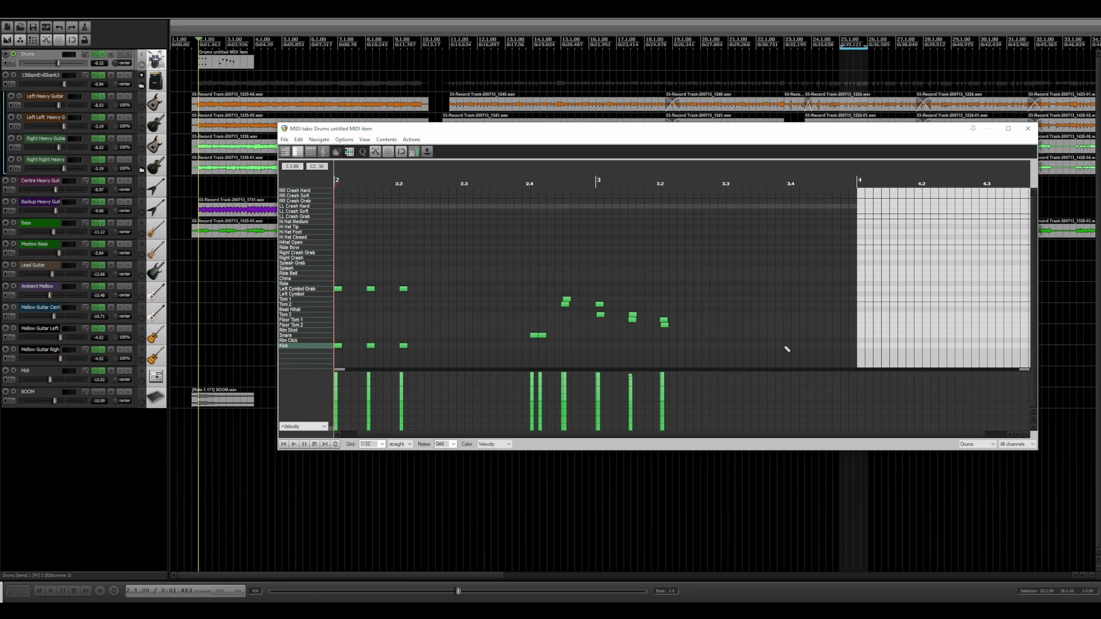
Draw five Kick notes a quarter beat apart from 3.3.75 to 3.4.75, leading into bar 4
{"action": "left_click", "coordinate": [779, 346]}
{"action": "left_click", "coordinate": [796, 347]}
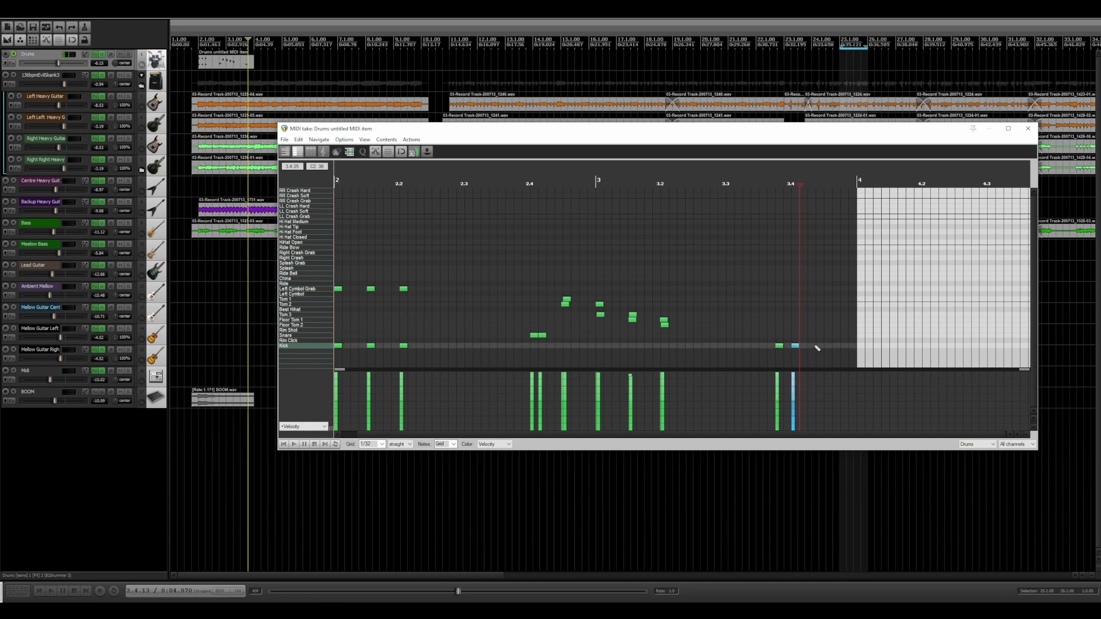
{"action": "left_click", "coordinate": [811, 346]}
{"action": "left_click", "coordinate": [828, 346]}
{"action": "left_click", "coordinate": [844, 346]}
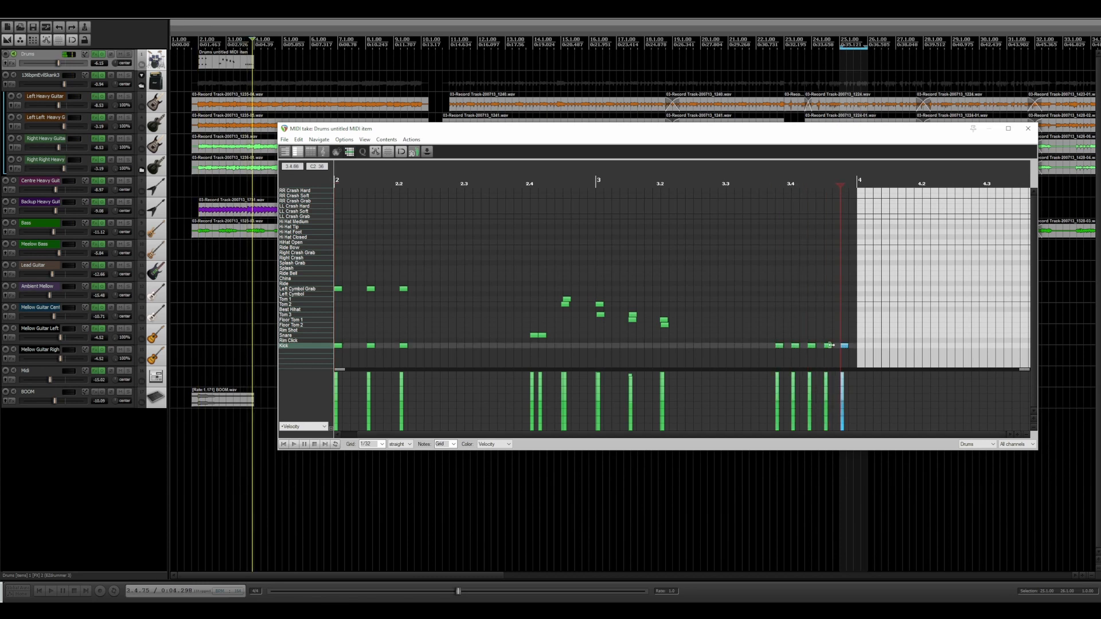
Play the new kick run from 3.3.25, then replay the whole drum passage from bar 2
{"action": "left_click", "coordinate": [747, 306]}
{"action": "key", "text": "space"}
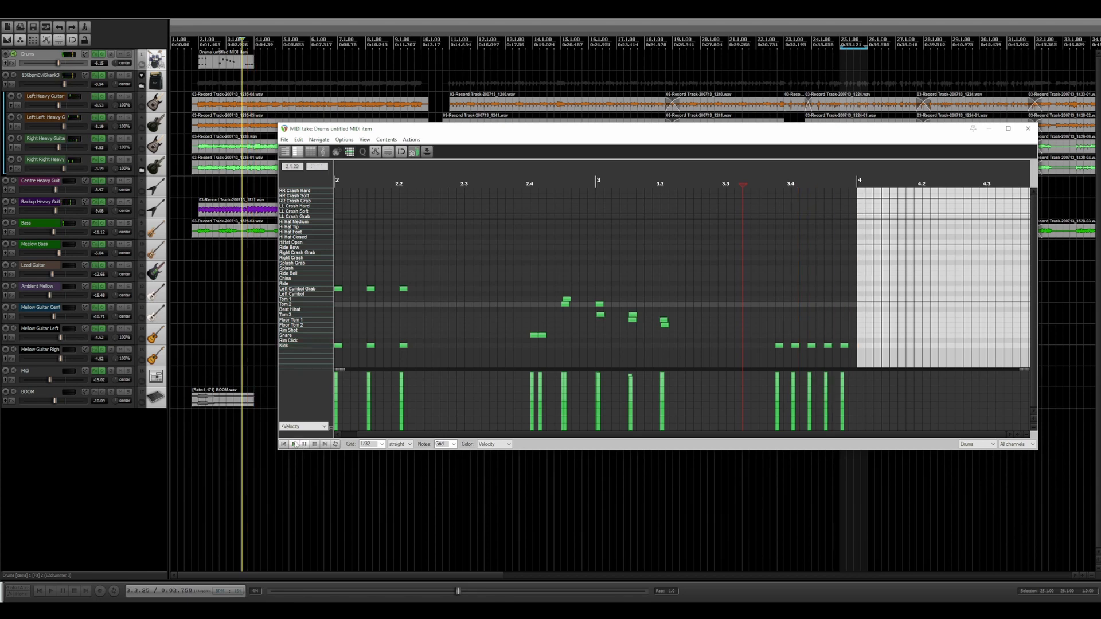
{"action": "left_click", "coordinate": [283, 444]}
{"action": "key", "text": "space"}
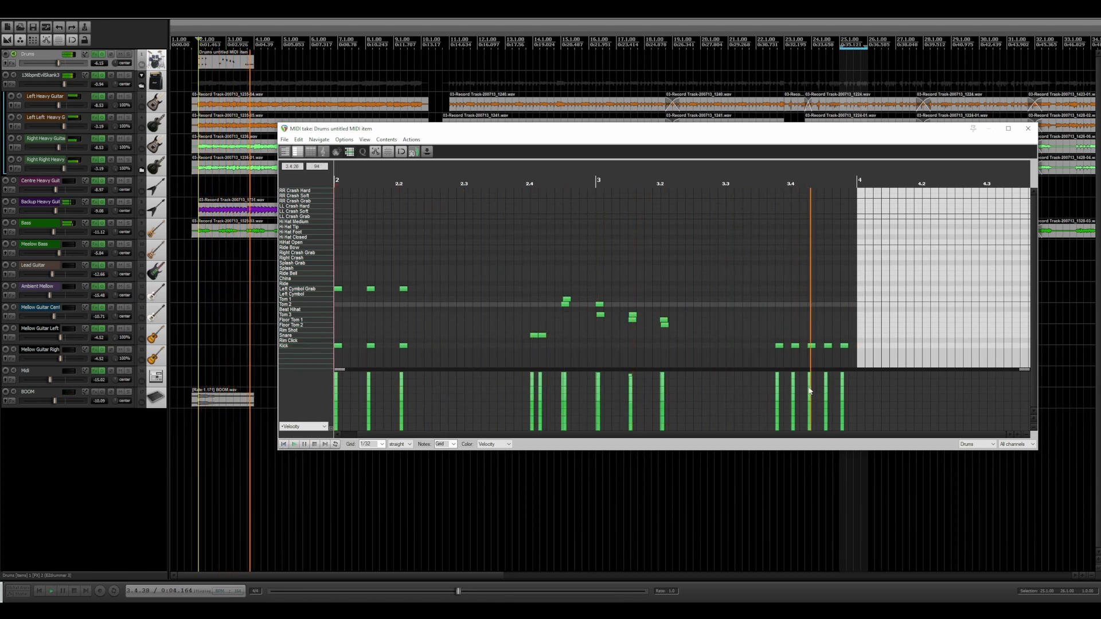
Try moving the five Kick notes before bar 4 one 1/32 grid step earlier, and play the passage from bar 2
{"action": "key", "text": "space"}
{"action": "left_click_drag", "start_coordinate": [776, 330], "coordinate": [909, 356]}
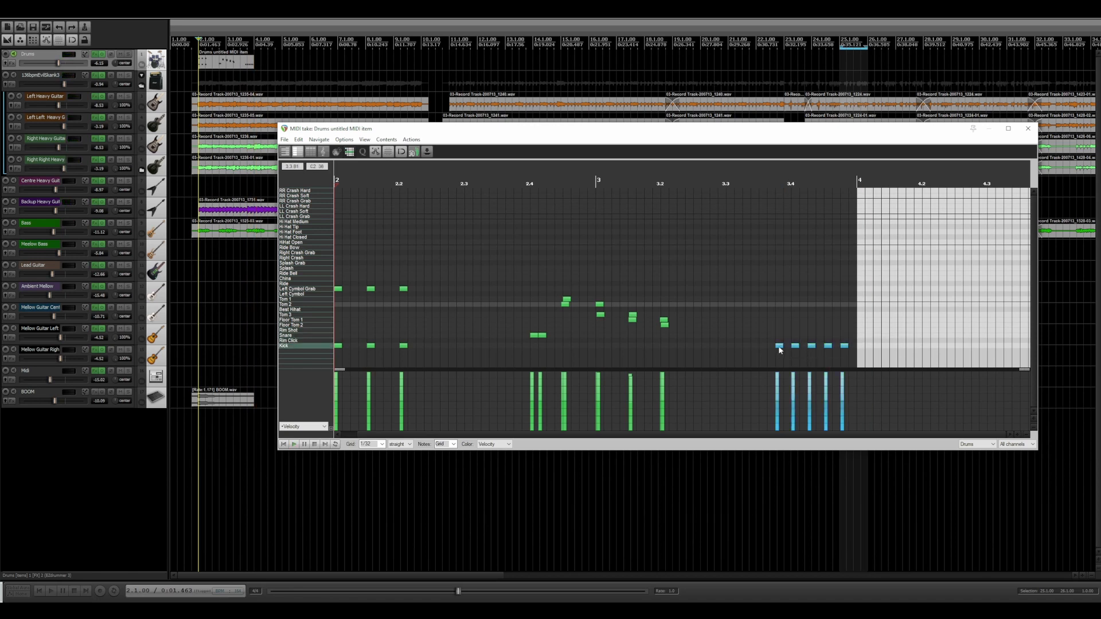
{"action": "mouse_move", "coordinate": [779, 347]}
{"action": "left_mouse_down"}
{"action": "mouse_move", "coordinate": [791, 345]}
{"action": "mouse_move", "coordinate": [769, 347]}
{"action": "left_mouse_up"}
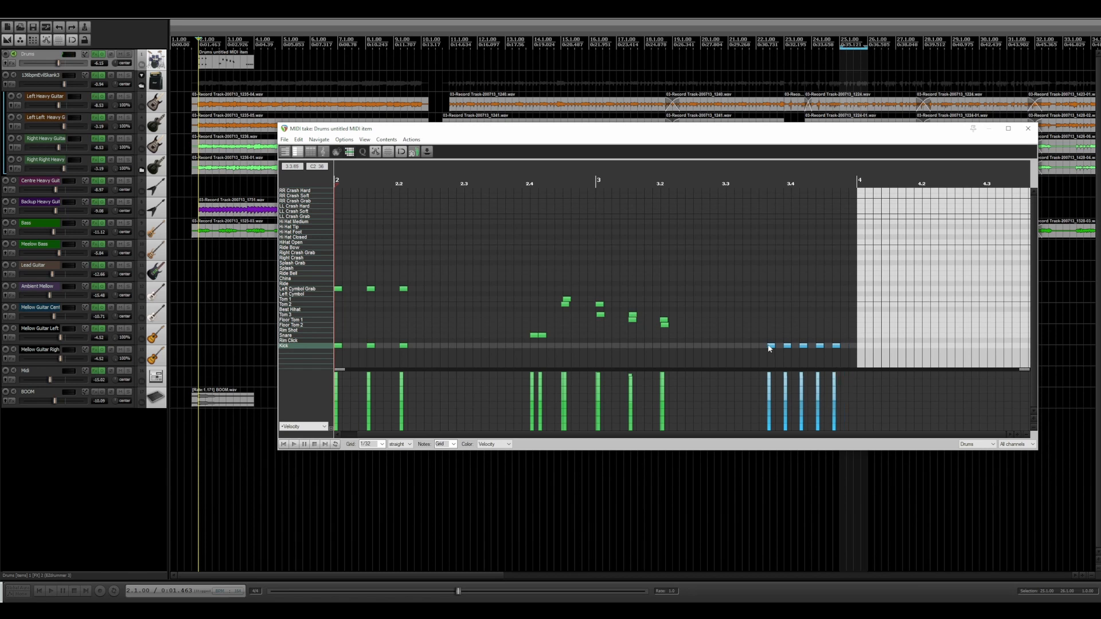
{"action": "key", "text": "space"}
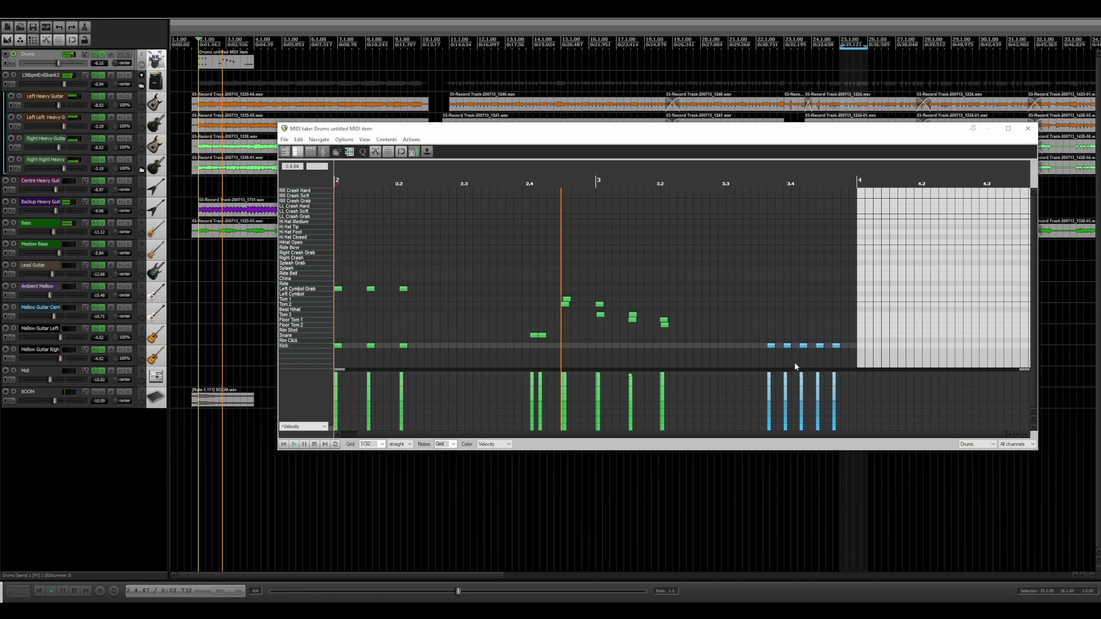
{"action": "key", "text": "space"}
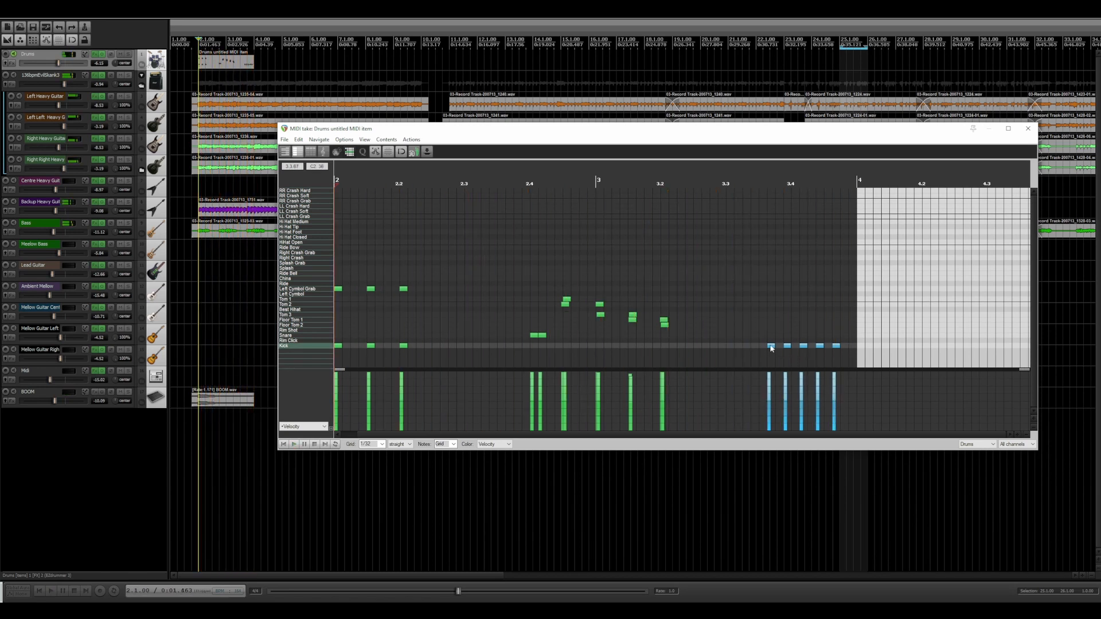
Remove the first Kick of the run, place the other four from 3.4.00 to 3.4.75, and play the passage from bar 2
{"action": "left_click_drag", "start_coordinate": [882, 337], "coordinate": [796, 350]}
{"action": "key", "text": "space"}
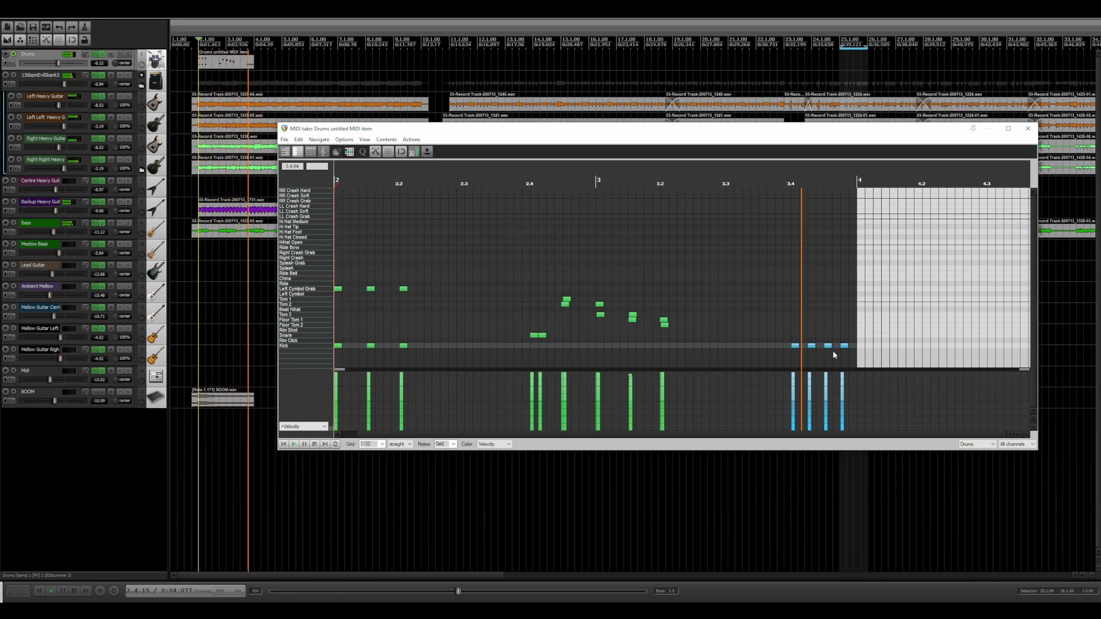
{"action": "key", "text": "space"}
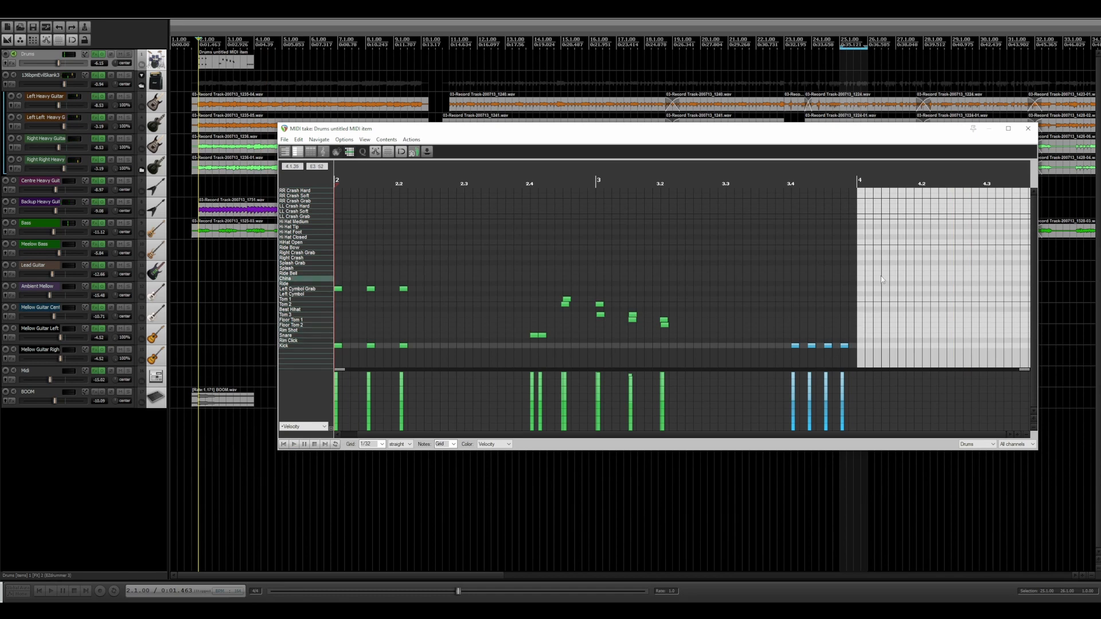
Draw four Splash notes over the Kick notes at 3.4.00, 3.4.25, 3.4.50 and 3.4.75
{"action": "left_click", "coordinate": [796, 268]}
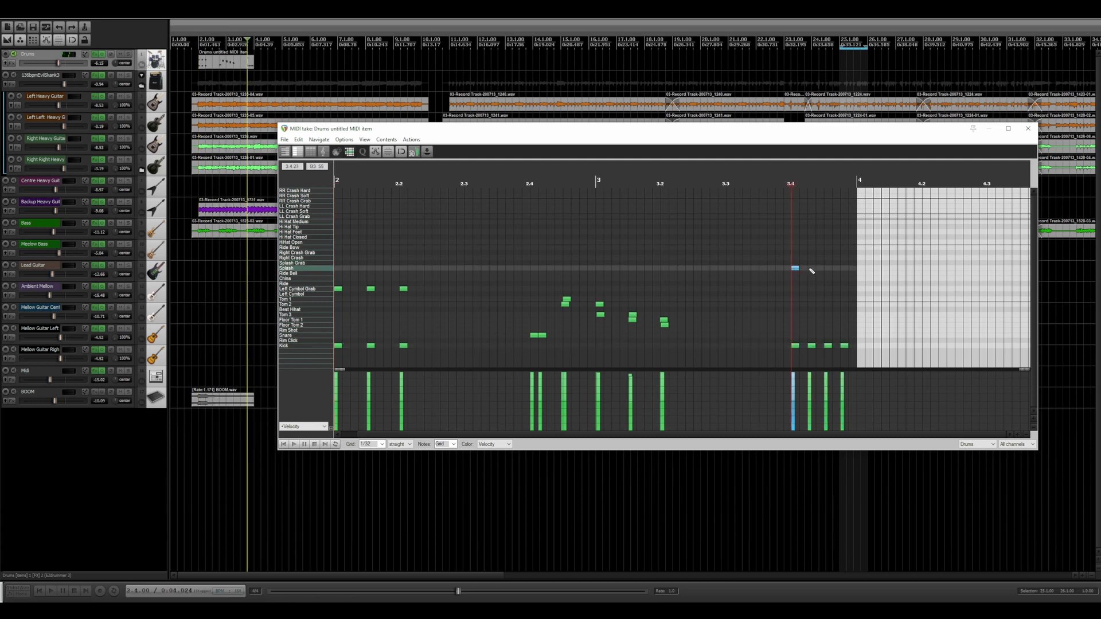
{"action": "left_click", "coordinate": [810, 268]}
{"action": "left_click", "coordinate": [827, 268]}
{"action": "left_click", "coordinate": [844, 268]}
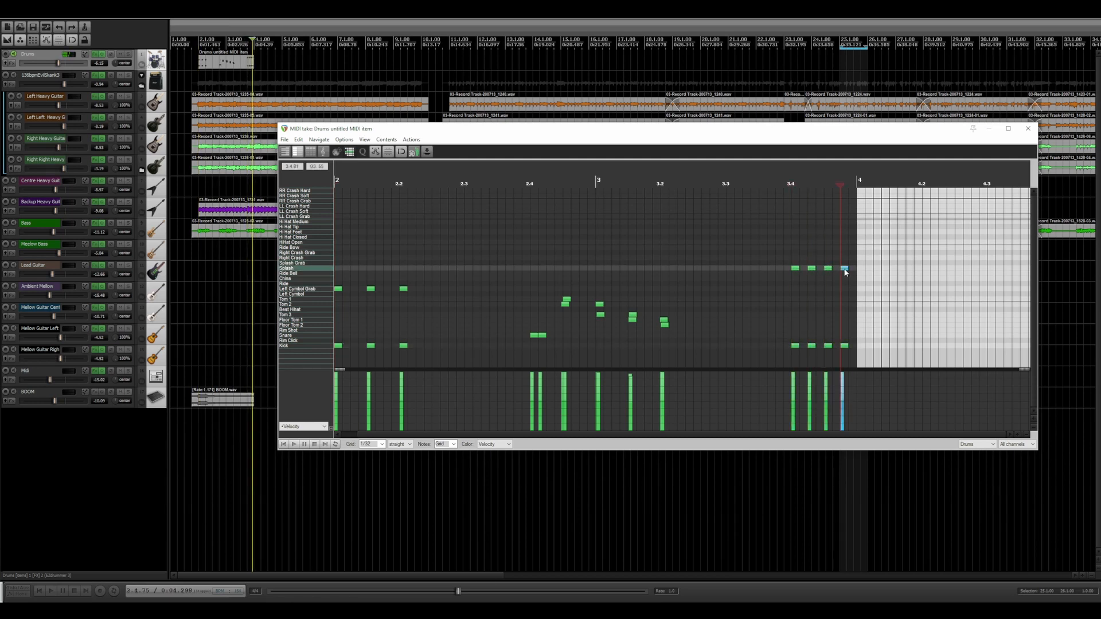
Close the MIDI editor and play the full mix from 1.3.00
{"action": "left_click", "coordinate": [1025, 129]}
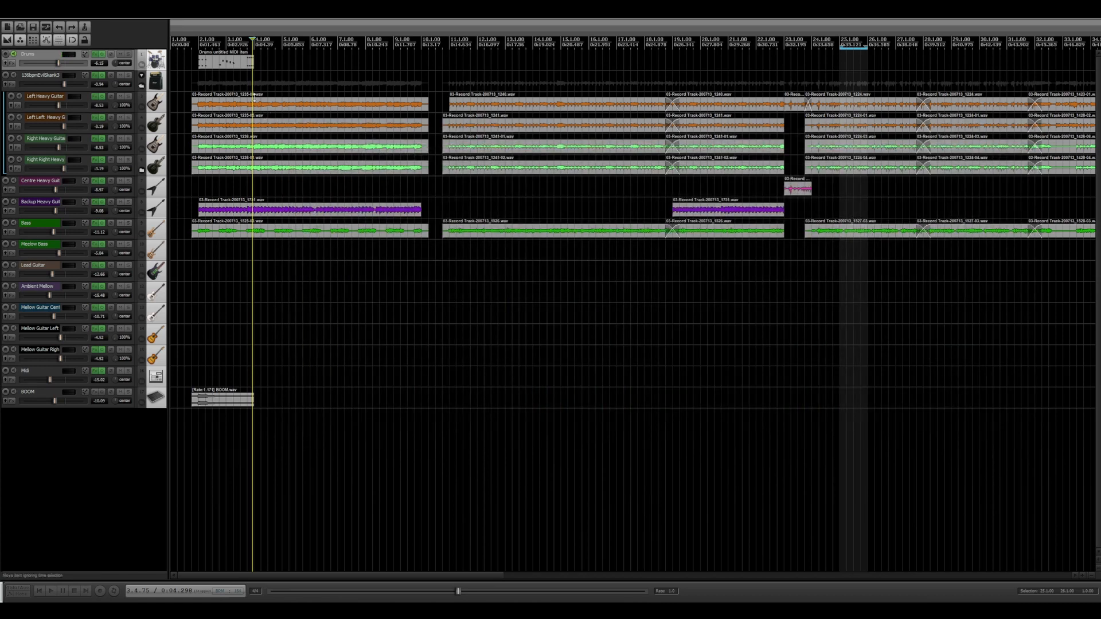
{"action": "left_click", "coordinate": [184, 46]}
{"action": "key", "text": "space"}
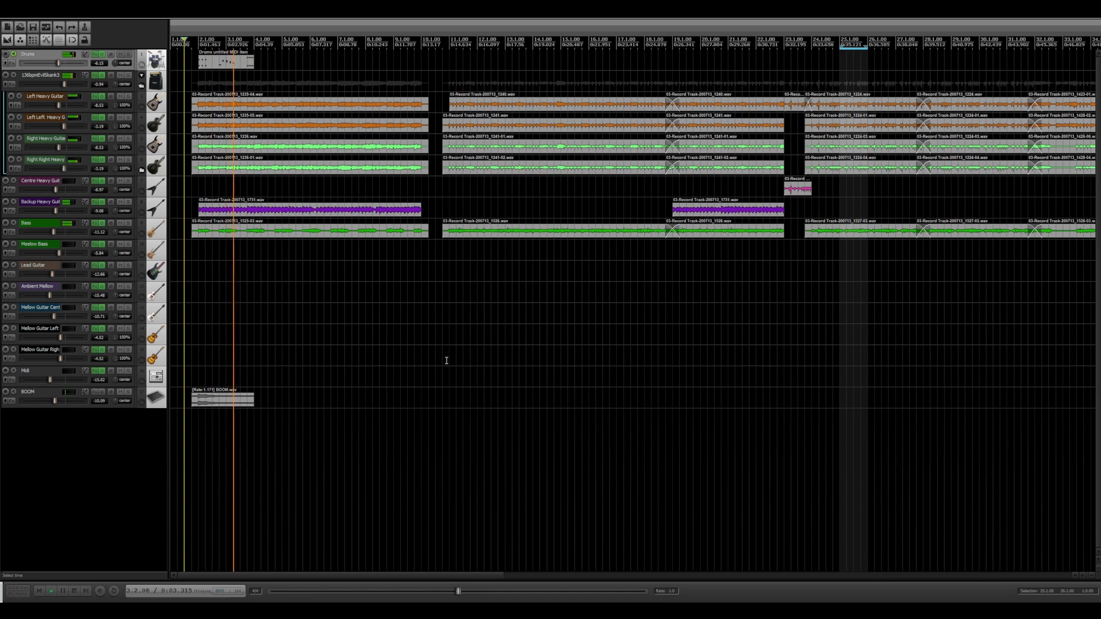
{"action": "key", "text": "space"}
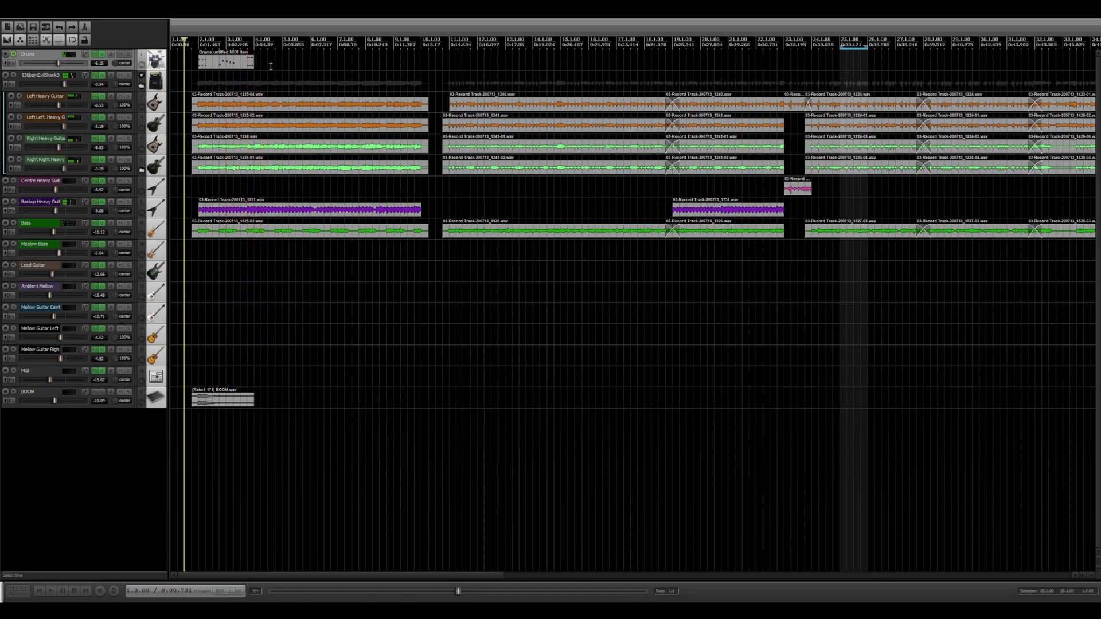
Create a MIDI item on the Drums track from 4.1.00 to 4.3.00 and open it for note editing
{"action": "left_click", "coordinate": [260, 62]}
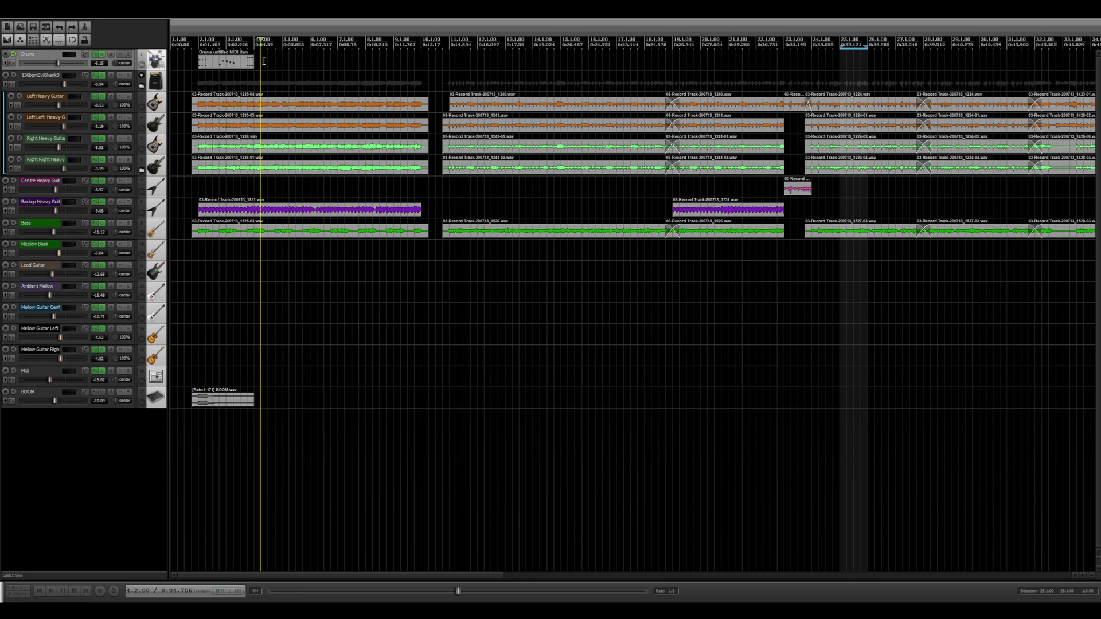
{"action": "left_click", "coordinate": [267, 61]}
{"action": "left_click_drag", "start_coordinate": [268, 61], "coordinate": [257, 62]}
{"action": "double_click", "coordinate": [257, 62]}
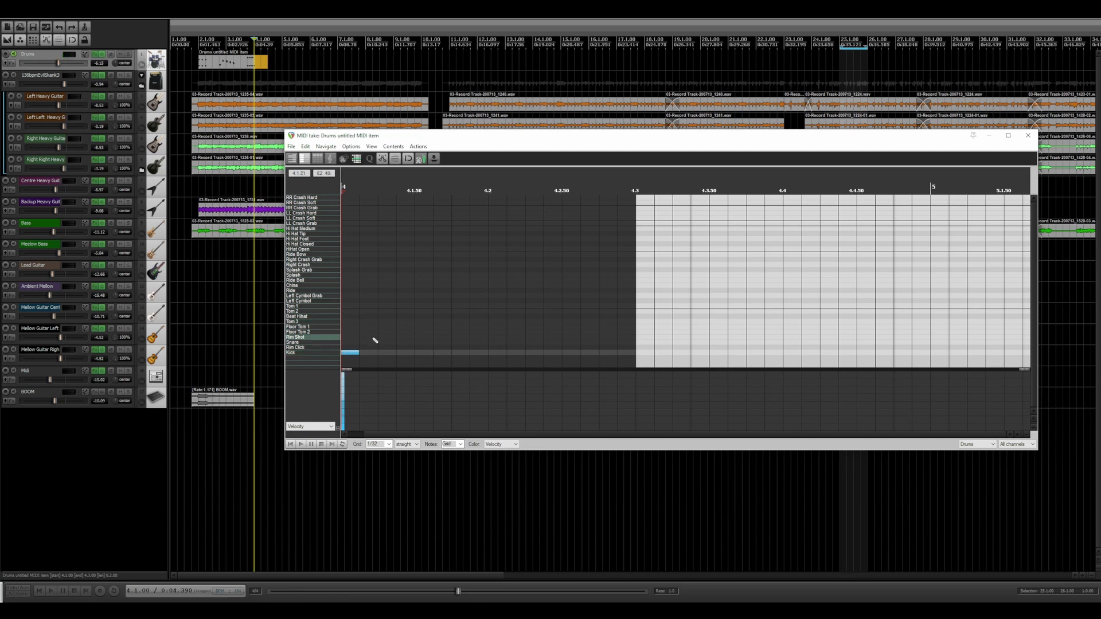
Fill in Kick and Left Cymbal Grab notes at 4.1.00 and 4.1.50 in the new item
{"action": "left_click", "coordinate": [417, 352]}
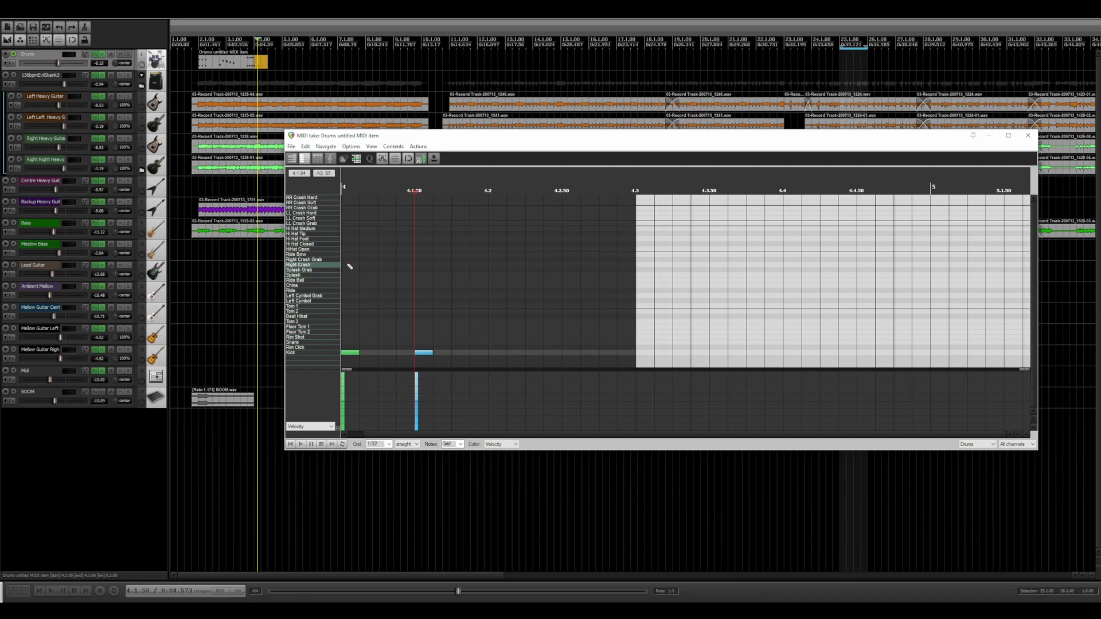
{"action": "left_click", "coordinate": [348, 296]}
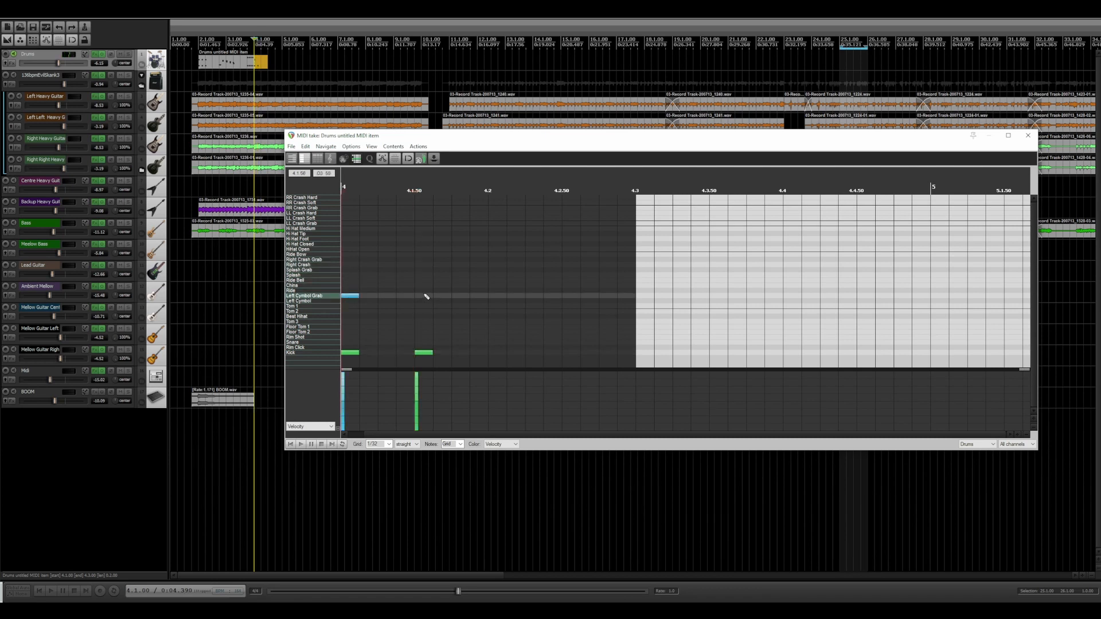
{"action": "left_click", "coordinate": [426, 297]}
Play the full mix from 1.3.00, close the MIDI editor, and play the passage once more
{"action": "left_click", "coordinate": [184, 61]}
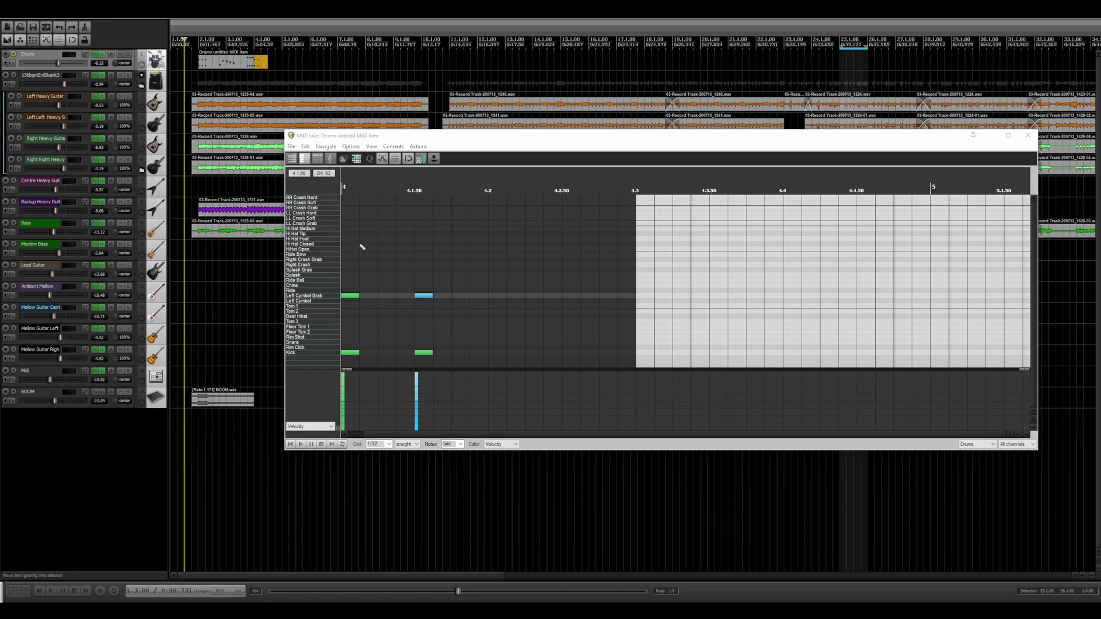
{"action": "key", "text": "space"}
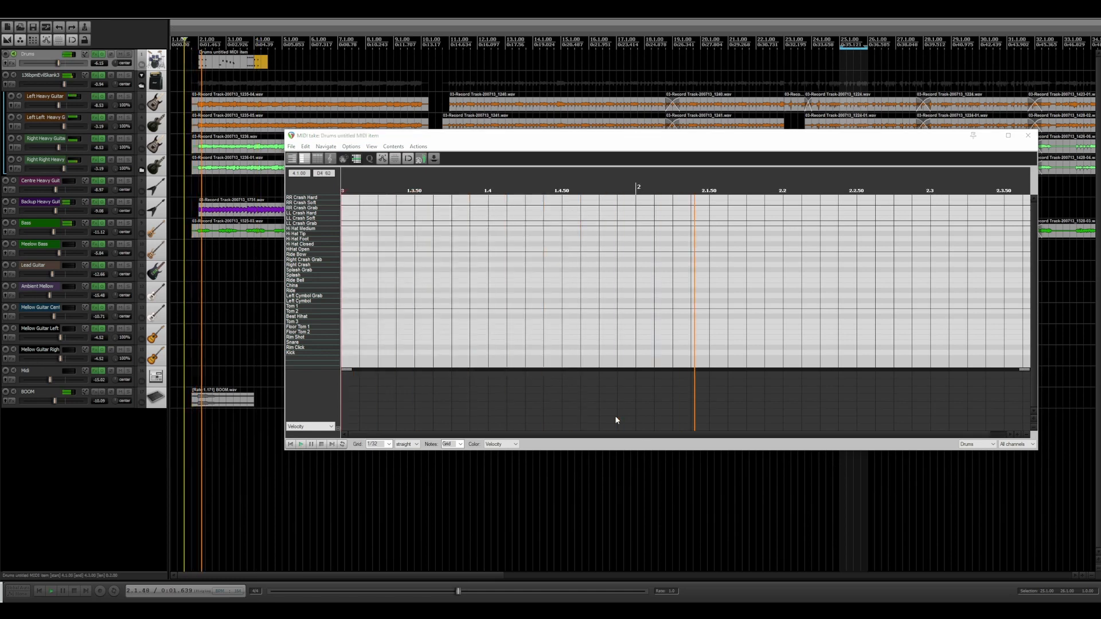
{"action": "left_click", "coordinate": [1027, 135]}
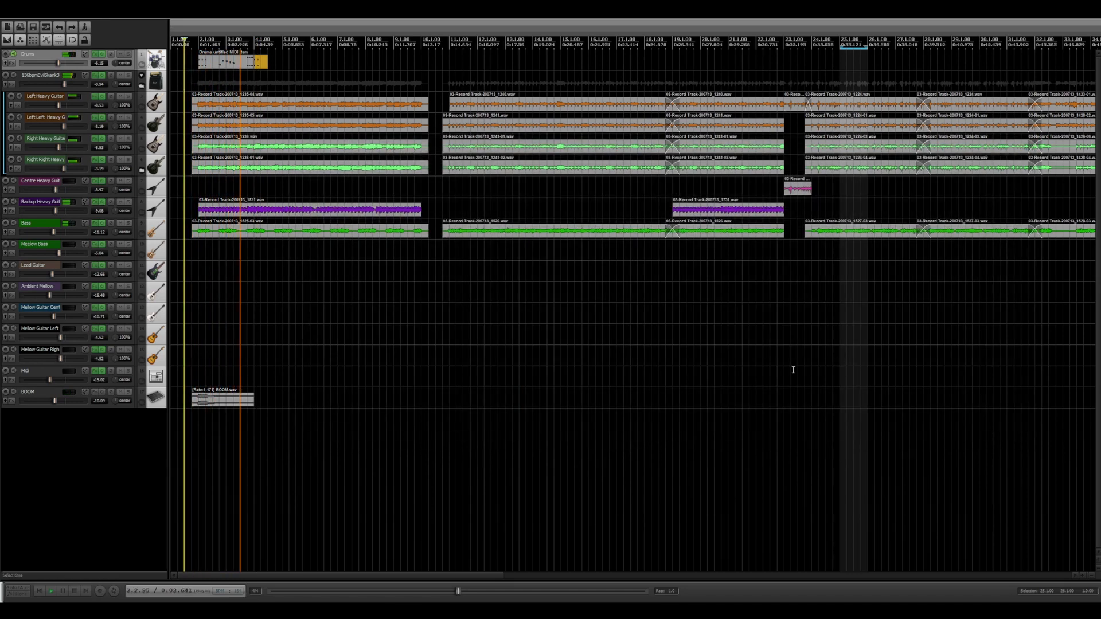
{"action": "key", "text": "space"}
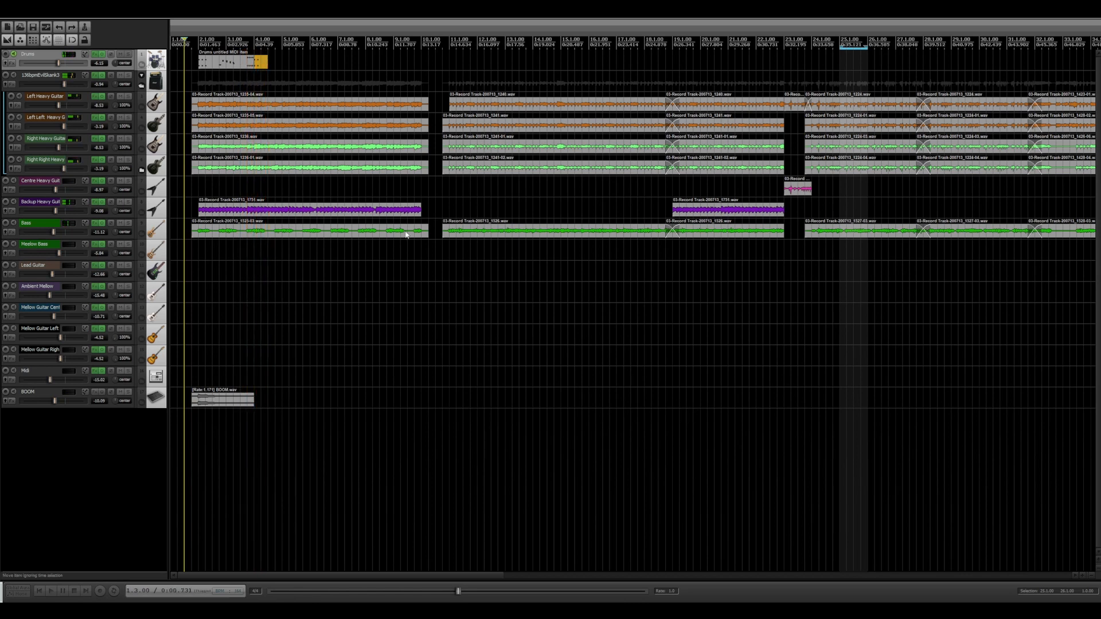
{"action": "key", "text": "space"}
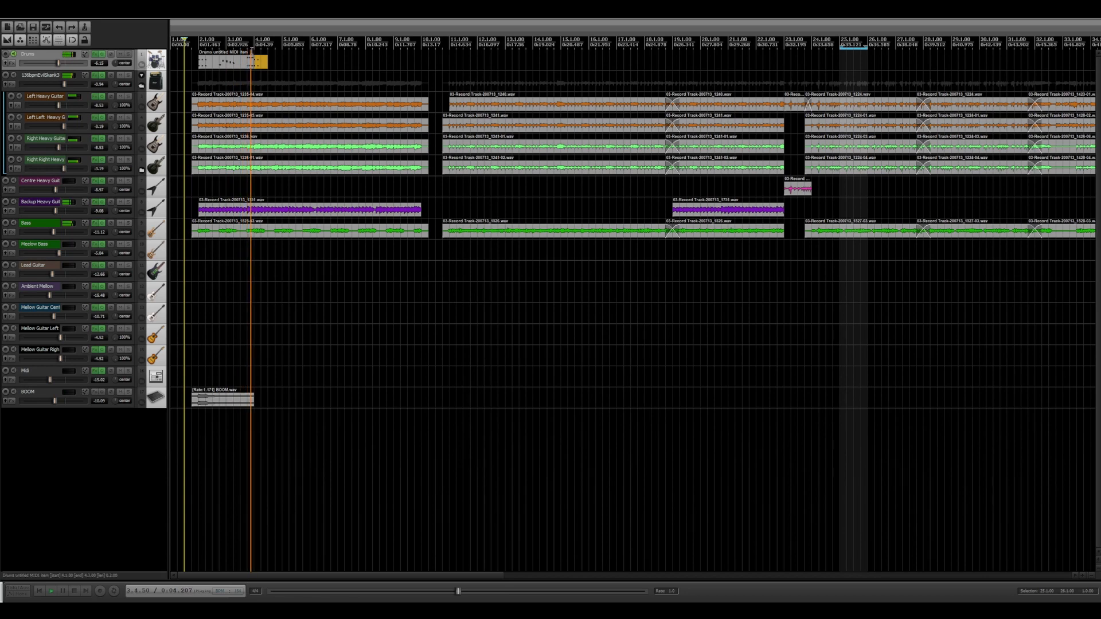
{"action": "key", "text": "space"}
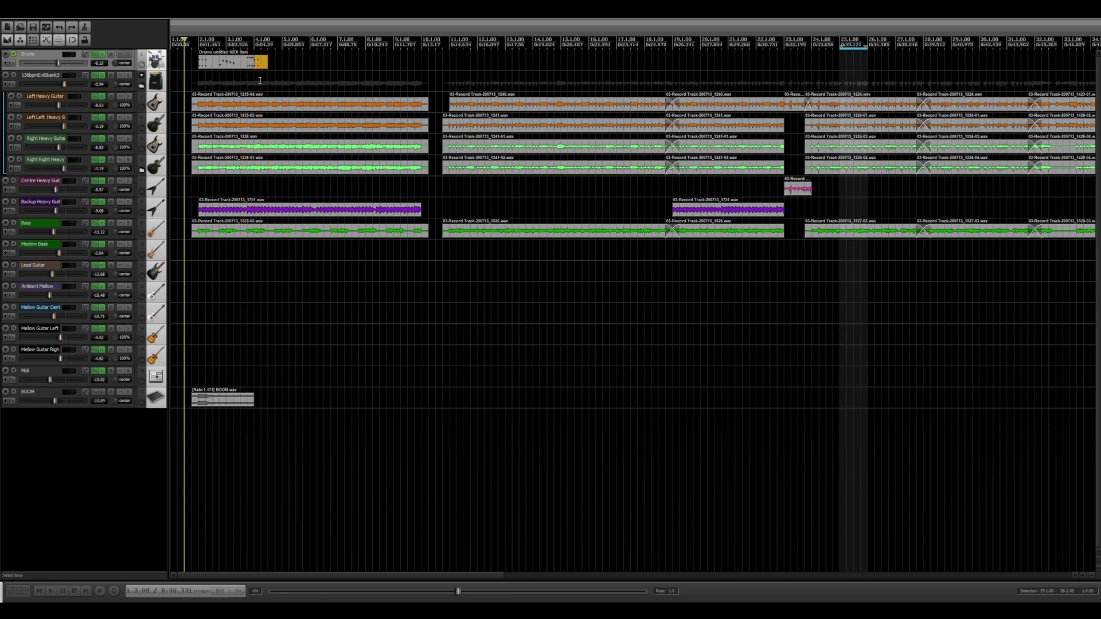
Open the Drums track's EZdrummer 3 window and copy the two-bar drum item to bar 8 for playback from 7.4.00
{"action": "left_click", "coordinate": [95, 55]}
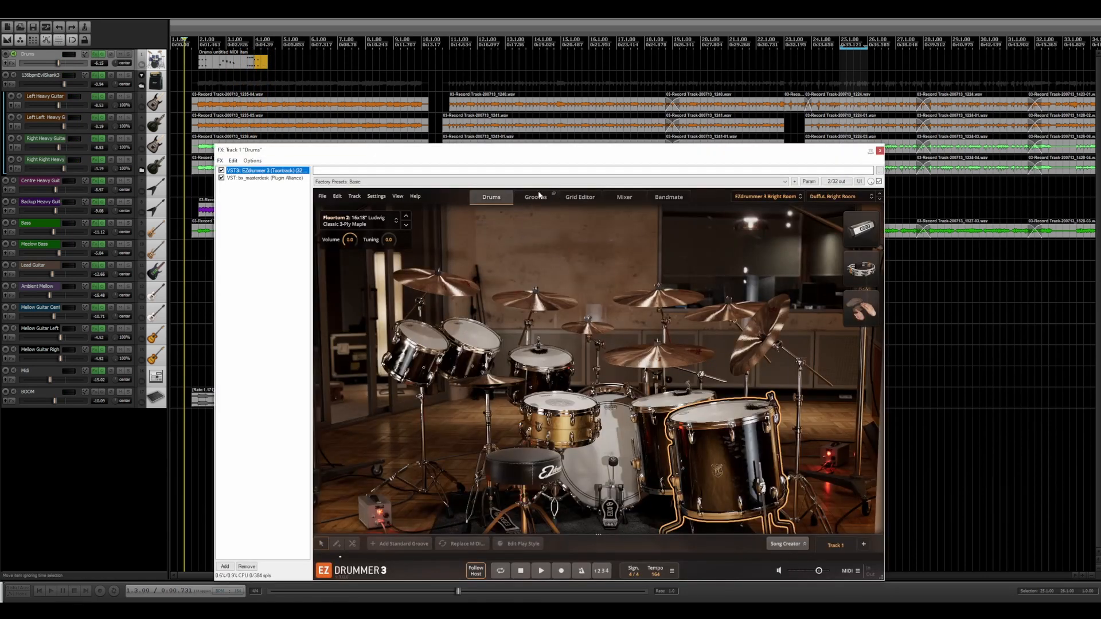
{"action": "left_click_drag", "start_coordinate": [569, 150], "coordinate": [704, 266]}
{"action": "left_click_drag", "start_coordinate": [228, 64], "coordinate": [402, 66]}
{"action": "left_click", "coordinate": [357, 48]}
{"action": "key", "text": "space"}
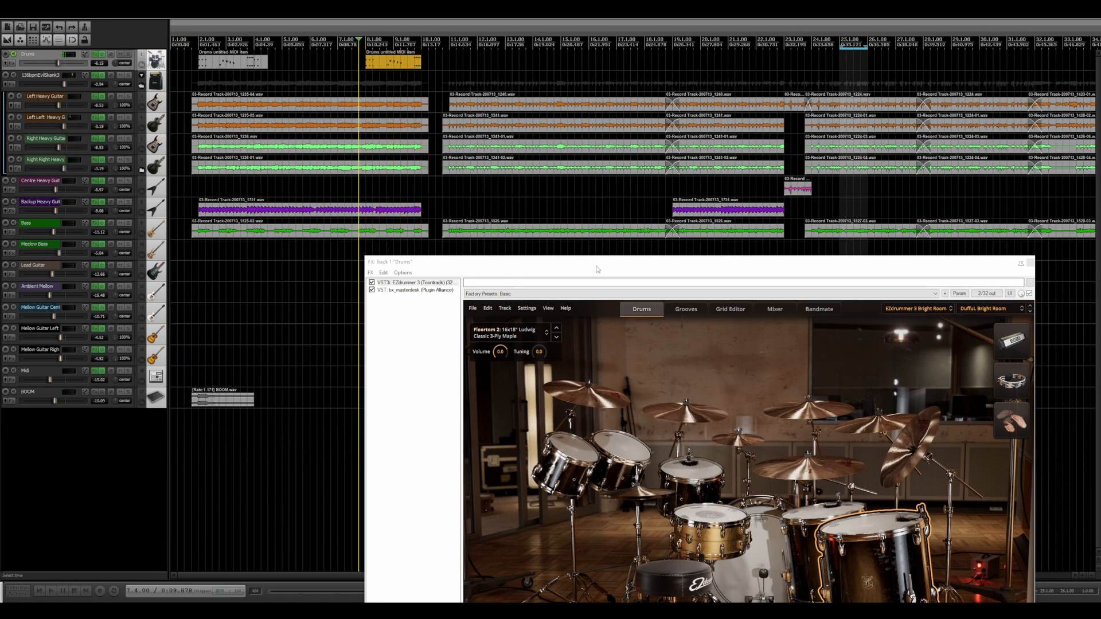
{"action": "left_click_drag", "start_coordinate": [596, 270], "coordinate": [510, 141]}
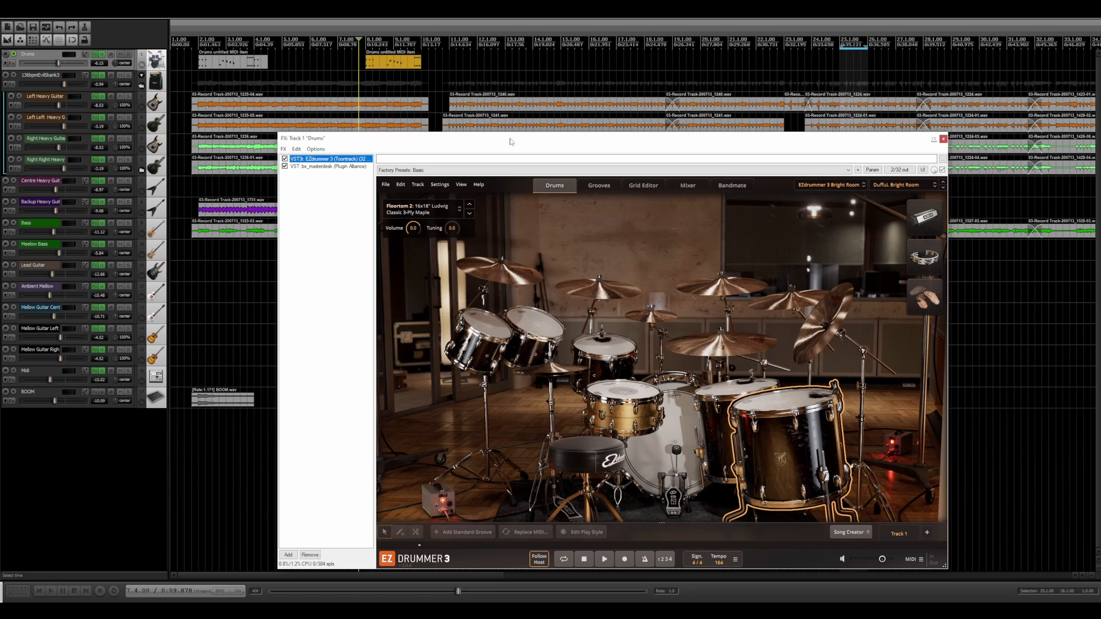
{"action": "left_click", "coordinate": [192, 44]}
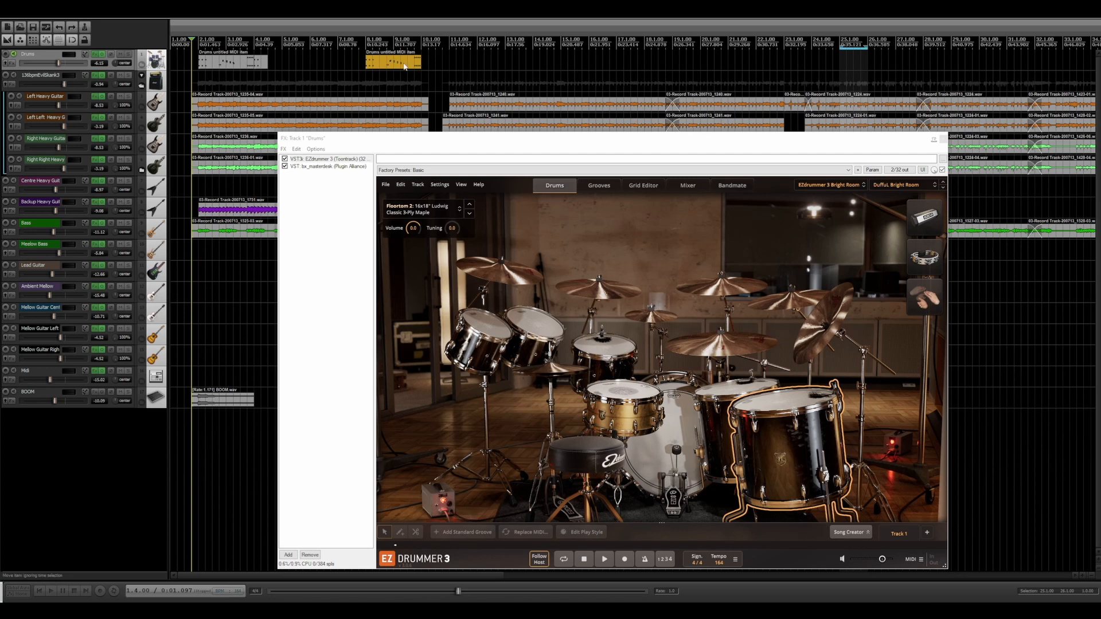
Clear the EZdrummer groove filters, list only grooves of type Fill, and preview Fills 19 from Capitulate 165 BPM
{"action": "left_click", "coordinate": [599, 185]}
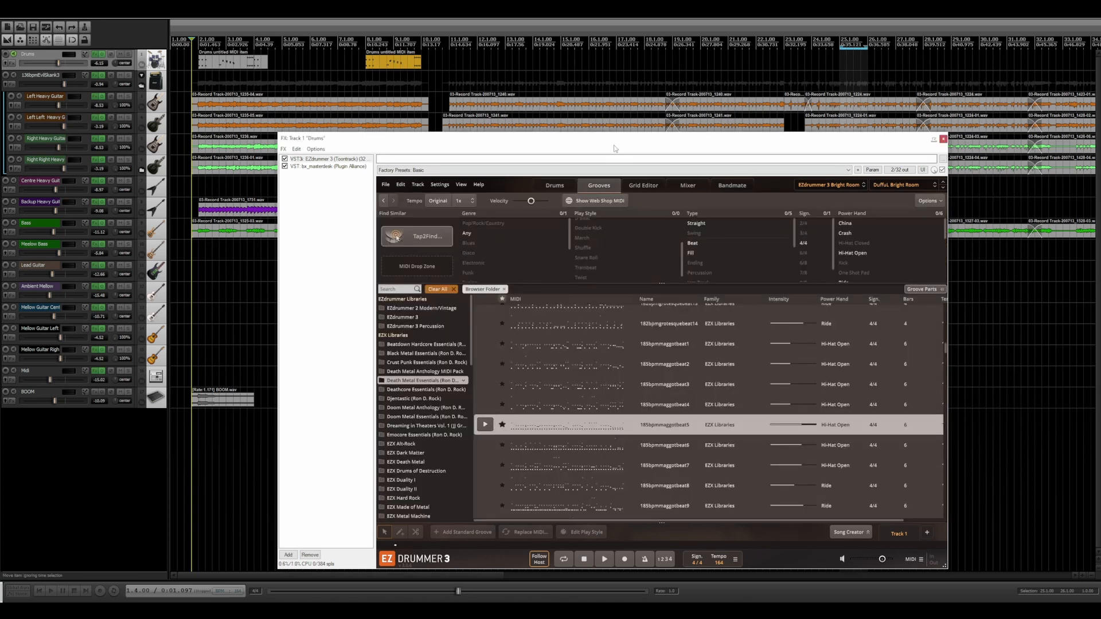
{"action": "left_click_drag", "start_coordinate": [610, 143], "coordinate": [594, 106]}
{"action": "left_click", "coordinate": [425, 252]}
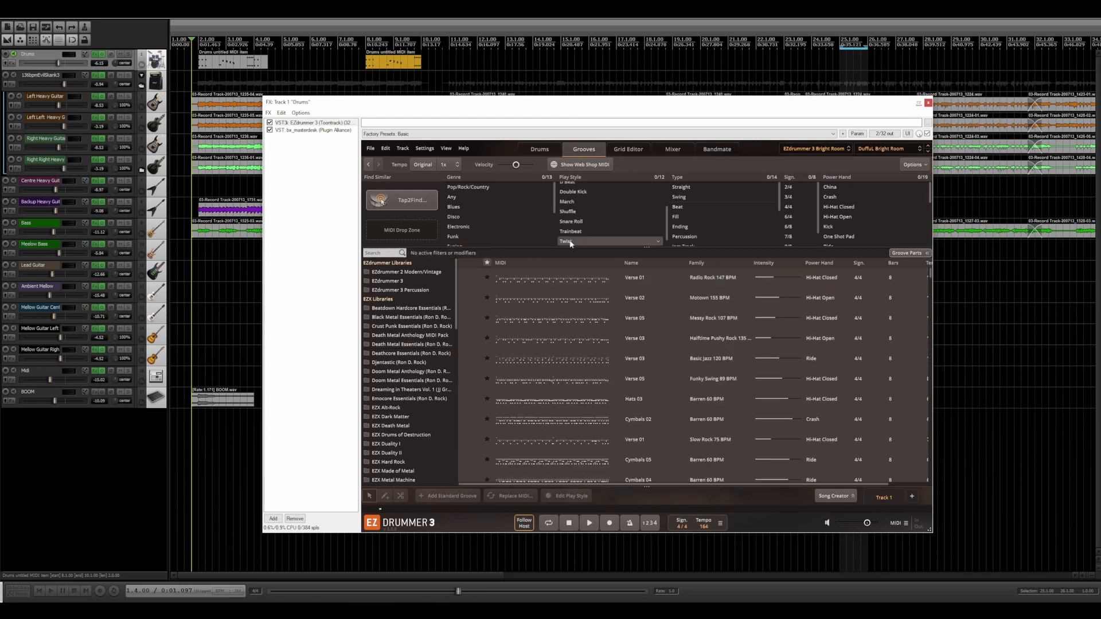
{"action": "left_click", "coordinate": [688, 217]}
{"action": "scroll", "coordinate": [555, 338], "scroll_direction": "down", "scroll_amount": 1}
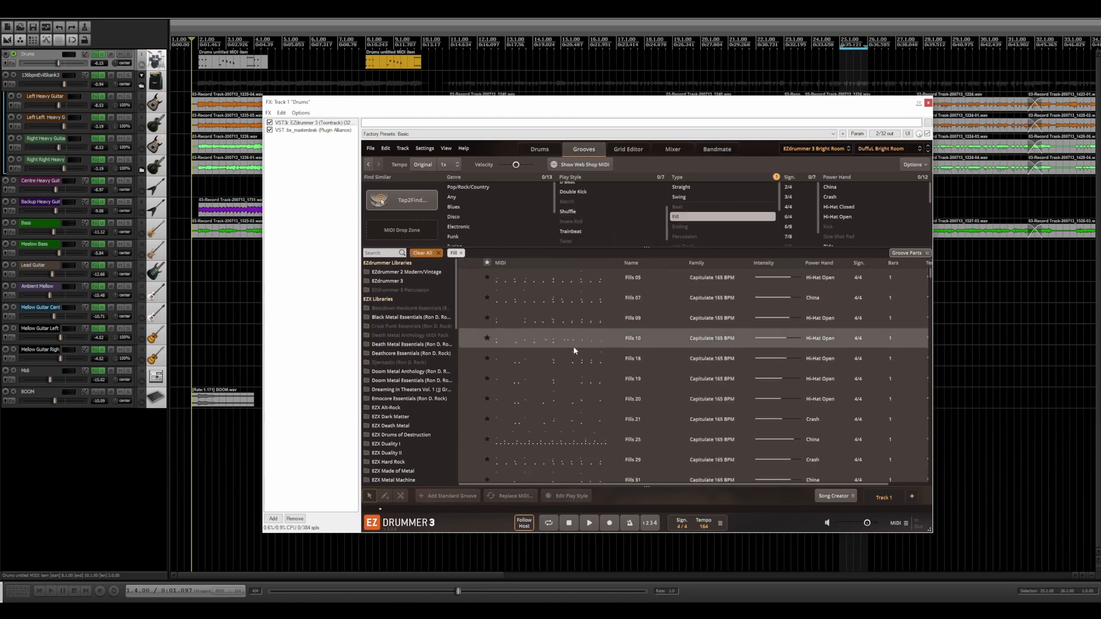
{"action": "left_click", "coordinate": [470, 357]}
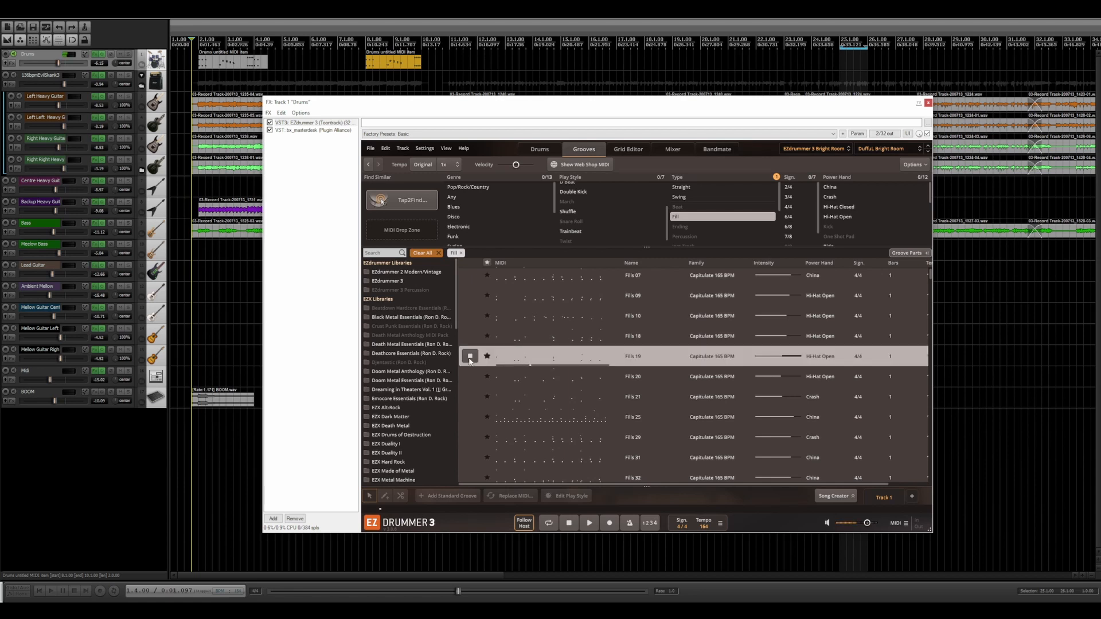
Narrow the fills to the Grindcore Essentials library and preview Fill5 and Fill6
{"action": "scroll", "coordinate": [401, 367], "scroll_direction": "down", "scroll_amount": 5}
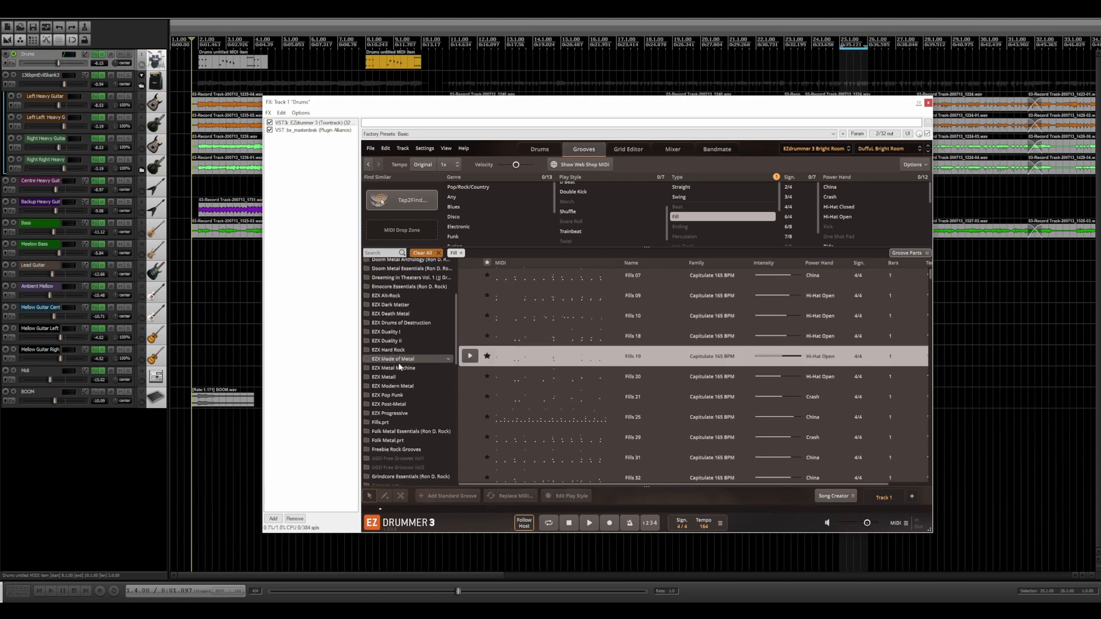
{"action": "scroll", "coordinate": [399, 370], "scroll_direction": "down", "scroll_amount": 2}
{"action": "left_click", "coordinate": [404, 387]}
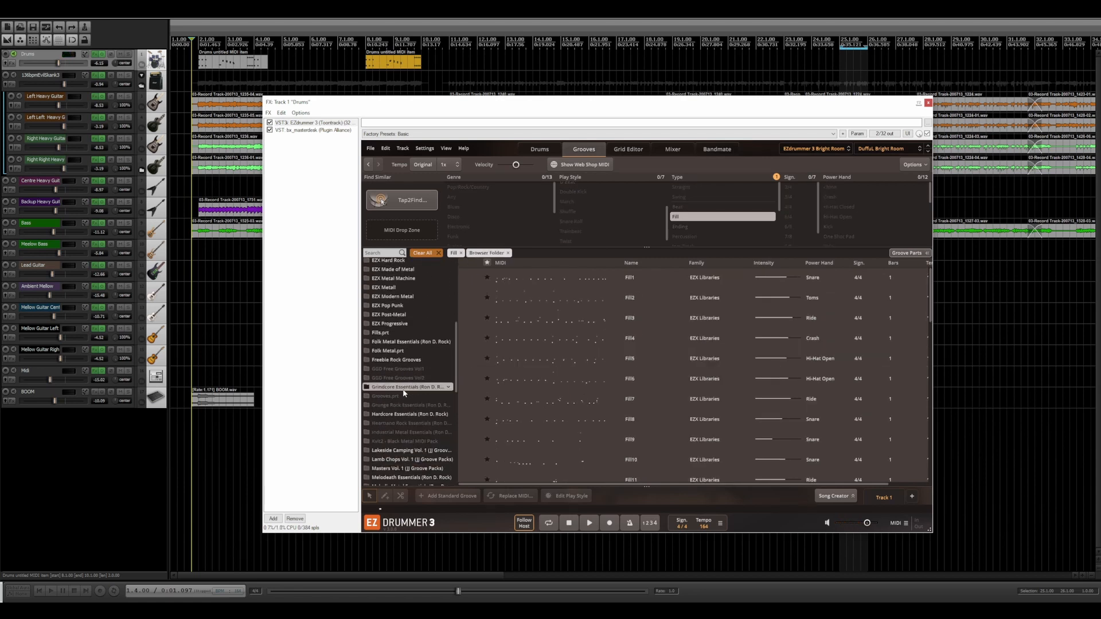
{"action": "left_click", "coordinate": [470, 358]}
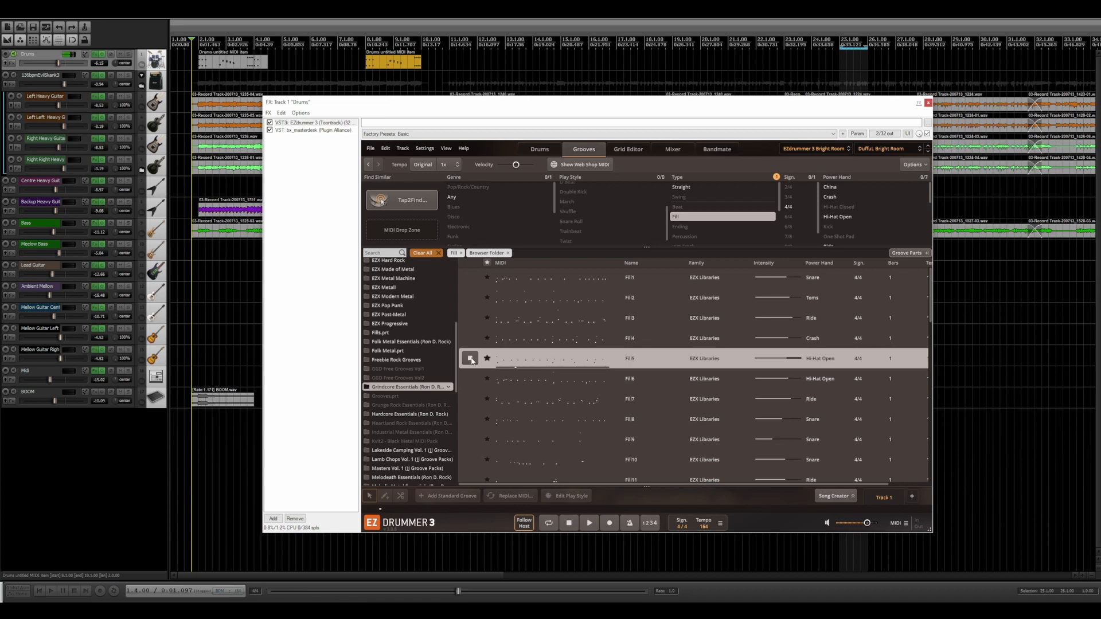
{"action": "left_click", "coordinate": [469, 379]}
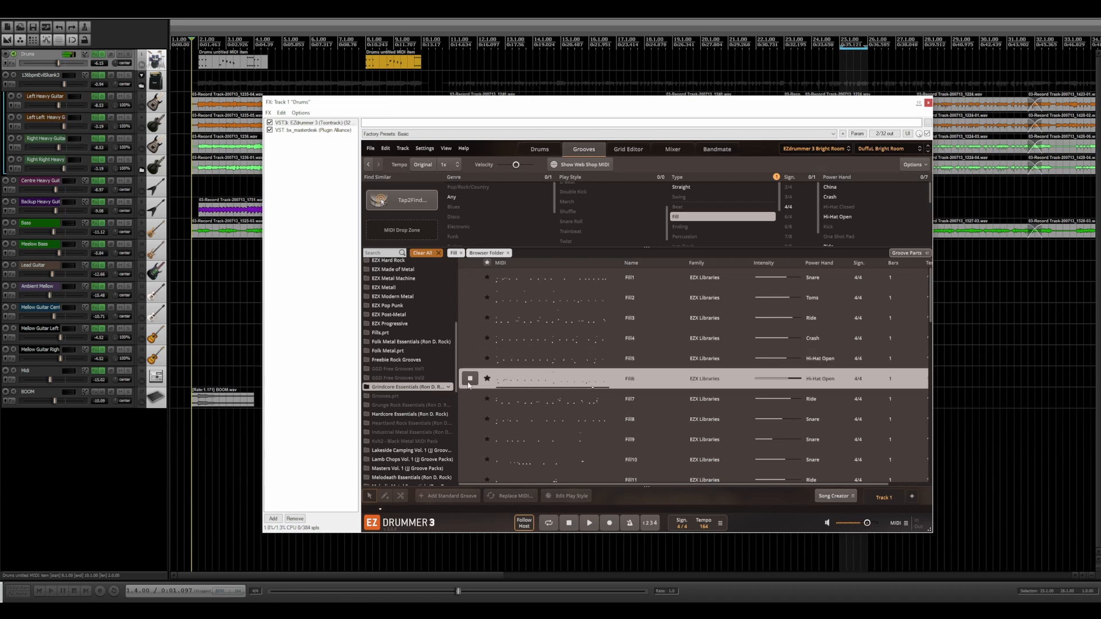
Add Fill6 to the Drums track, starting at about 4.4.00, one beat after the short drum item
{"action": "left_click_drag", "start_coordinate": [537, 379], "coordinate": [281, 62]}
{"action": "left_click_drag", "start_coordinate": [415, 102], "coordinate": [529, 113]}
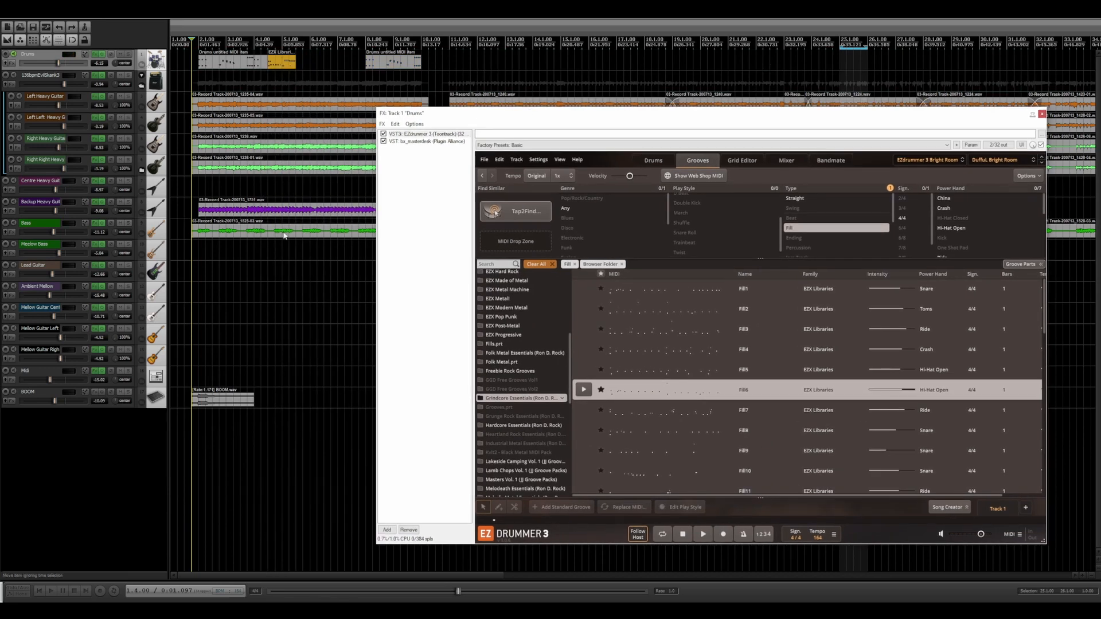
{"action": "left_click_drag", "start_coordinate": [281, 73], "coordinate": [289, 74]}
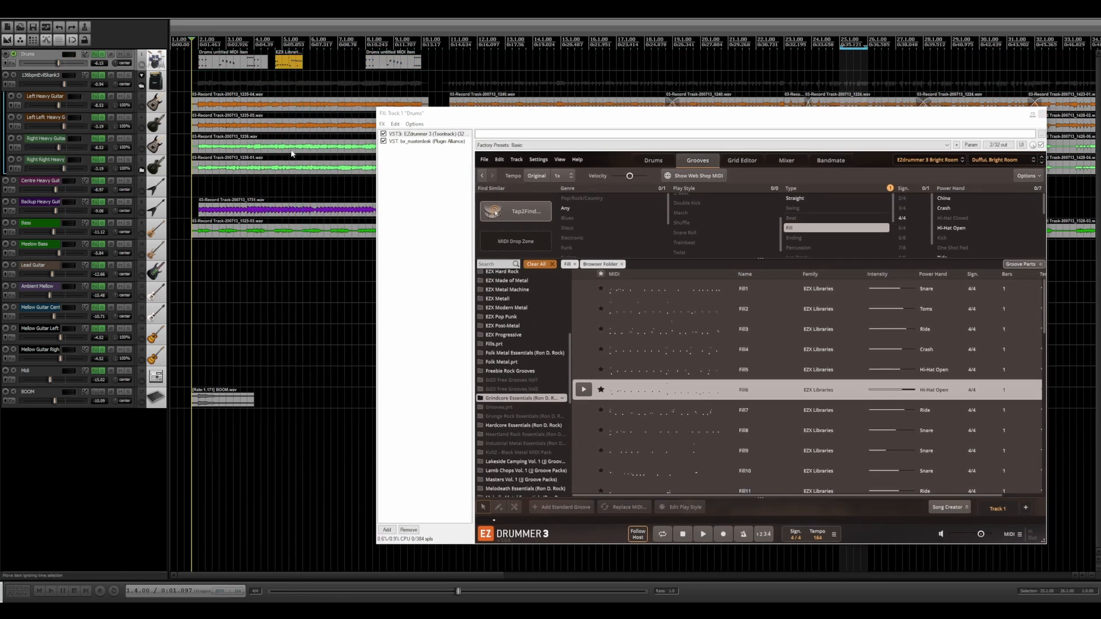
Shorten the Fill6 item so it ends at 5.2.00, playing it back from 1.3.00 and from 4.4.00
{"action": "left_click", "coordinate": [184, 37]}
{"action": "key", "text": "space"}
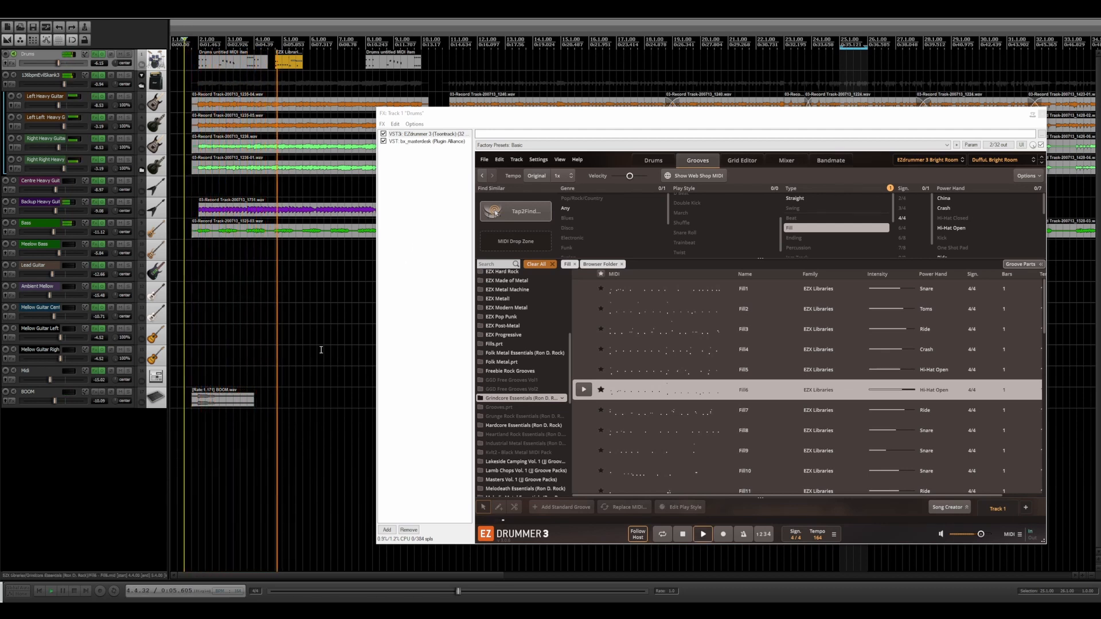
{"action": "key", "text": "space"}
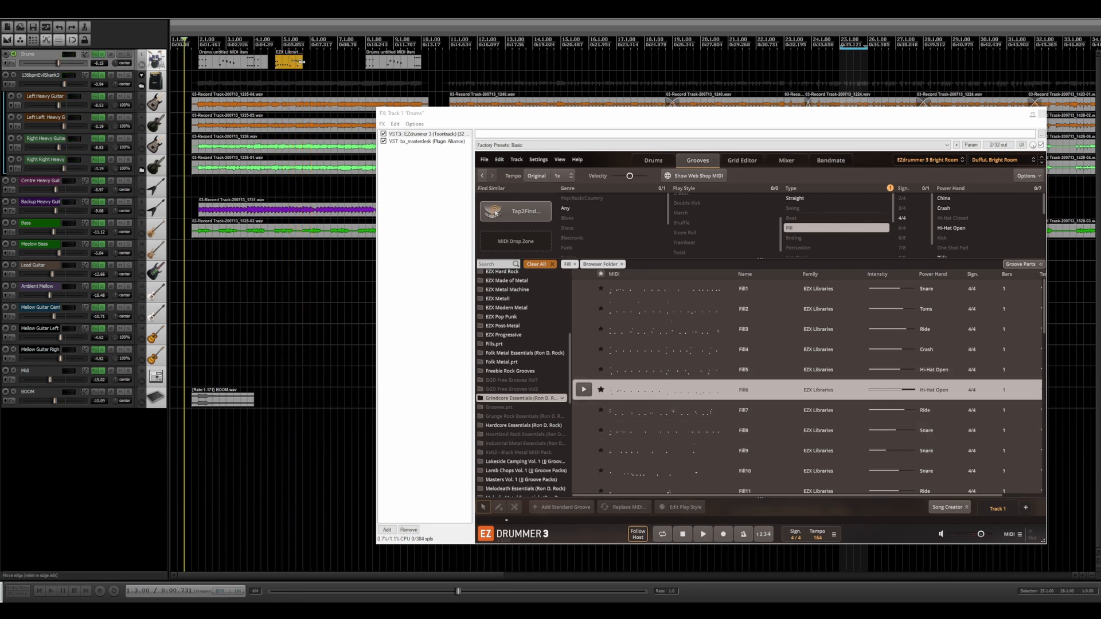
{"action": "left_click_drag", "start_coordinate": [302, 62], "coordinate": [296, 61]}
{"action": "key", "text": "space"}
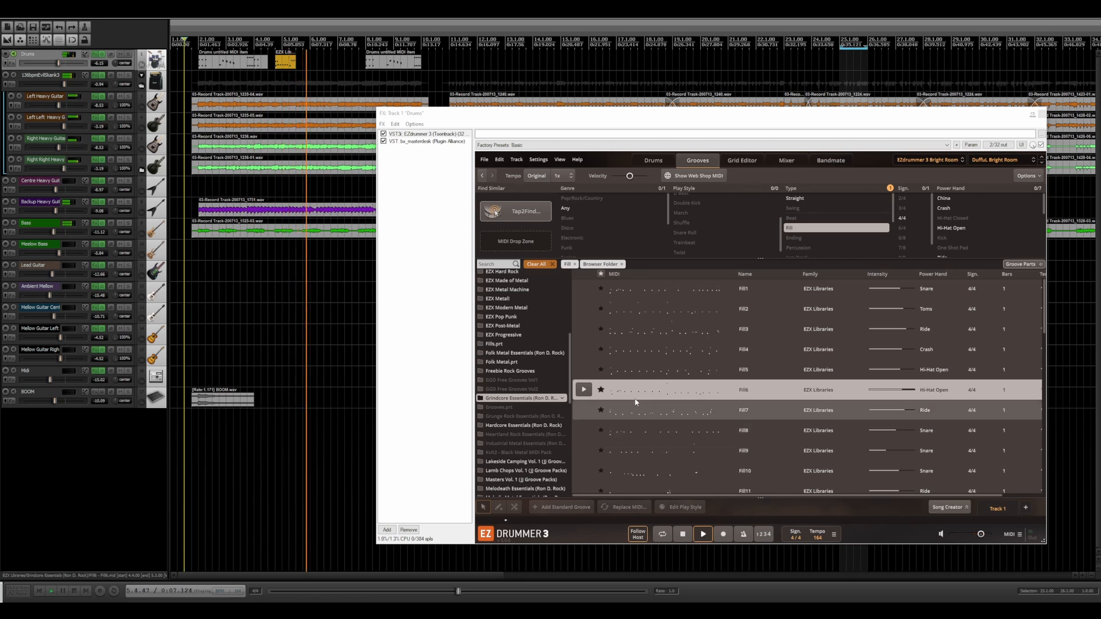
{"action": "key", "text": "space"}
{"action": "key", "text": "space"}
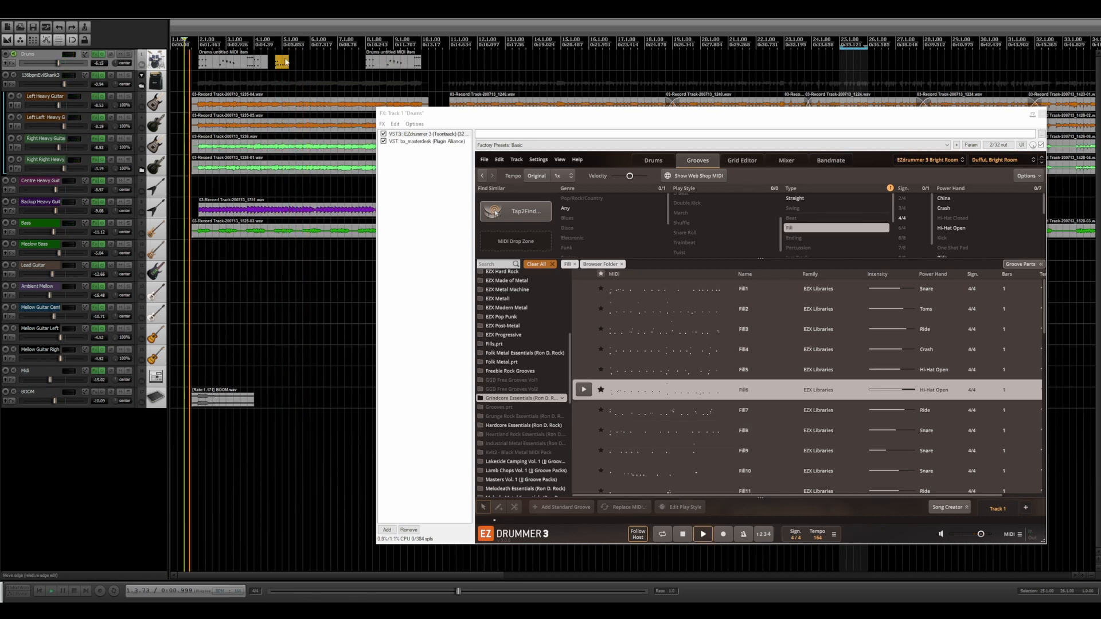
{"action": "left_click", "coordinate": [276, 73]}
{"action": "key", "text": "space"}
{"action": "key", "text": "space"}
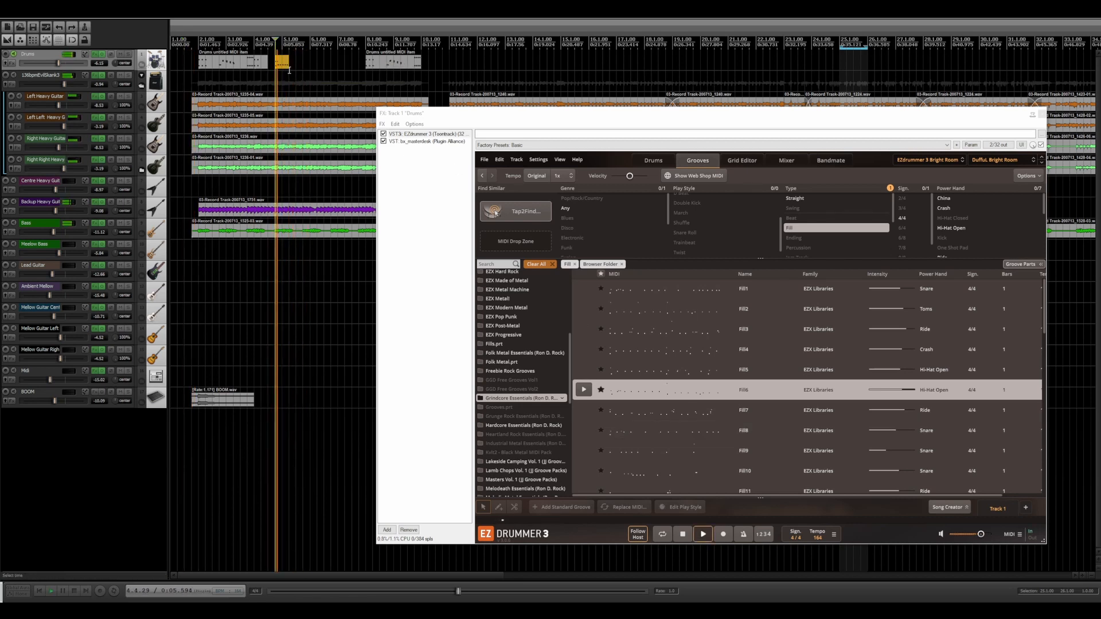
{"action": "key", "text": "space"}
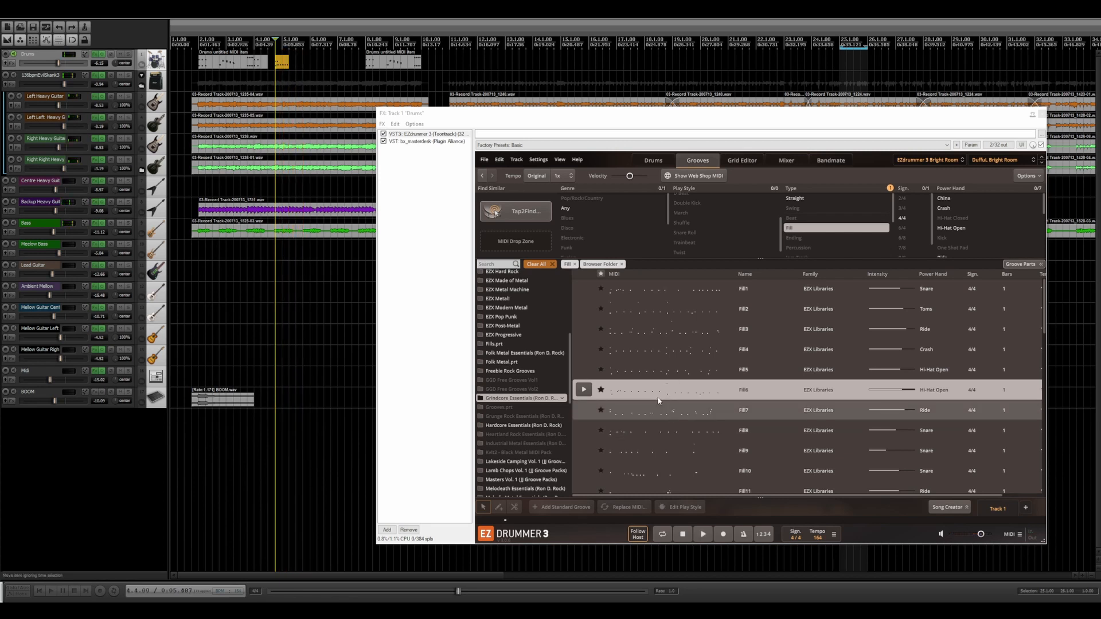
Preview more Grindcore Essentials fills, including Fill13, Fill20 and Fill24
{"action": "scroll", "coordinate": [652, 395], "scroll_direction": "down", "scroll_amount": 3}
{"action": "scroll", "coordinate": [652, 401], "scroll_direction": "down", "scroll_amount": 1}
{"action": "left_click", "coordinate": [586, 419]}
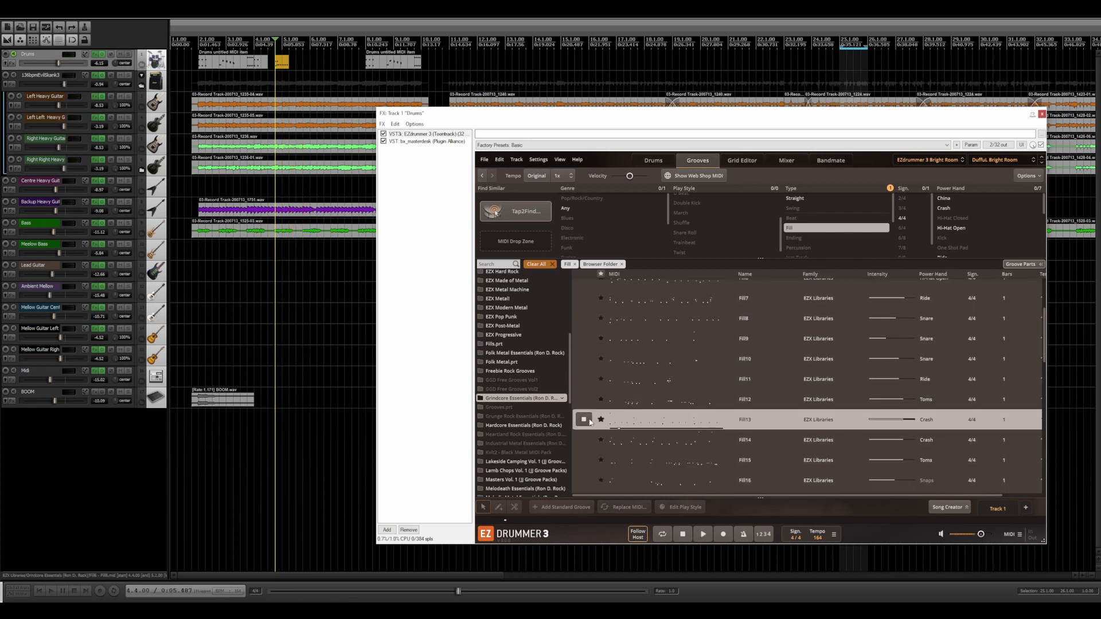
{"action": "scroll", "coordinate": [585, 421], "scroll_direction": "down", "scroll_amount": 5}
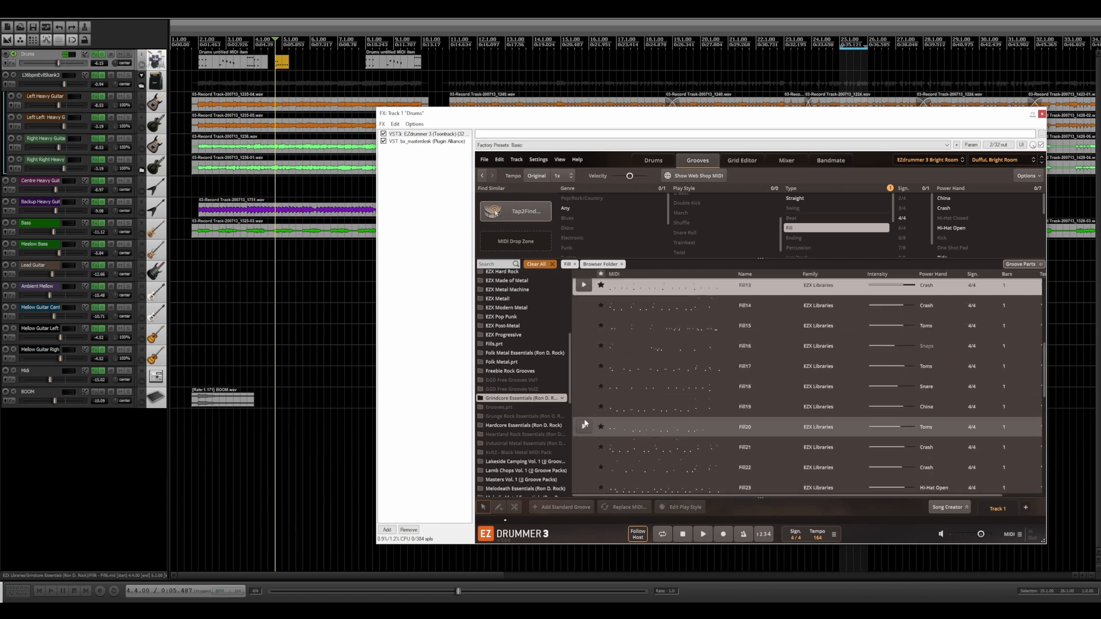
{"action": "left_click", "coordinate": [584, 424]}
{"action": "scroll", "coordinate": [584, 424], "scroll_direction": "down", "scroll_amount": 3}
{"action": "left_click", "coordinate": [584, 421]}
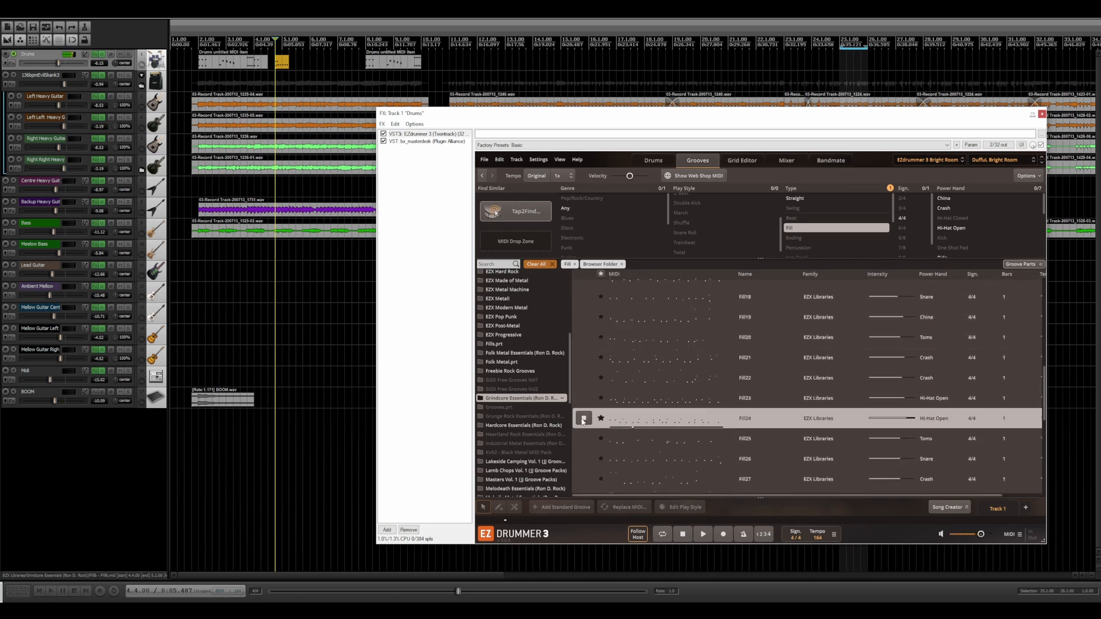
Add Fill6 from the Hardcore Essentials library to the Drums track, spanning 5.4.00 to 6.3.00, and play it from 4.4.00
{"action": "left_click", "coordinate": [516, 425]}
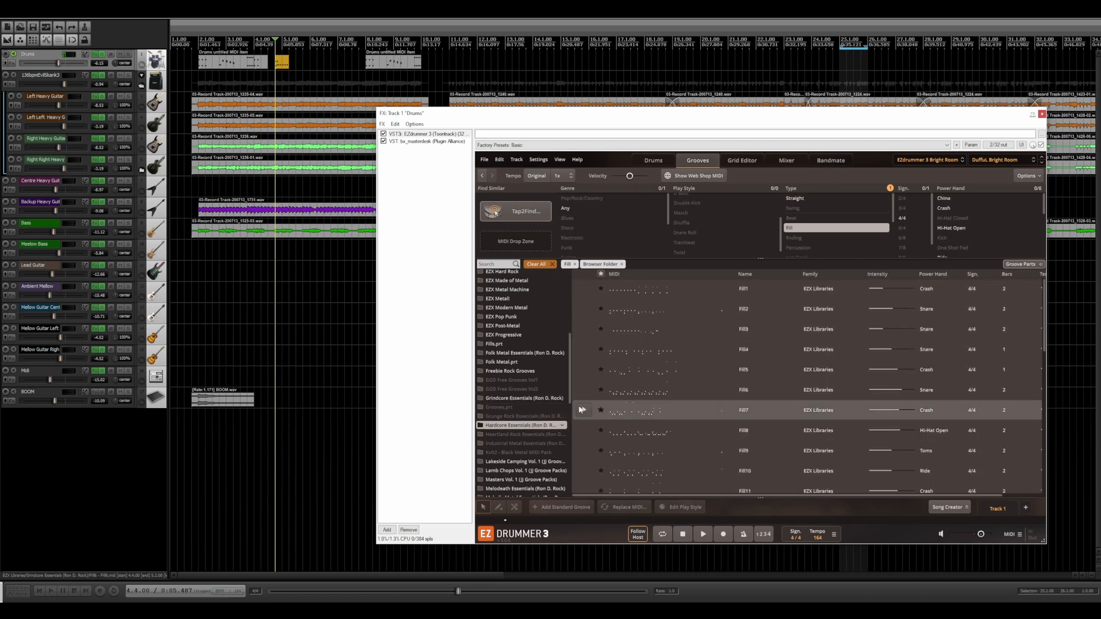
{"action": "left_click", "coordinate": [585, 392]}
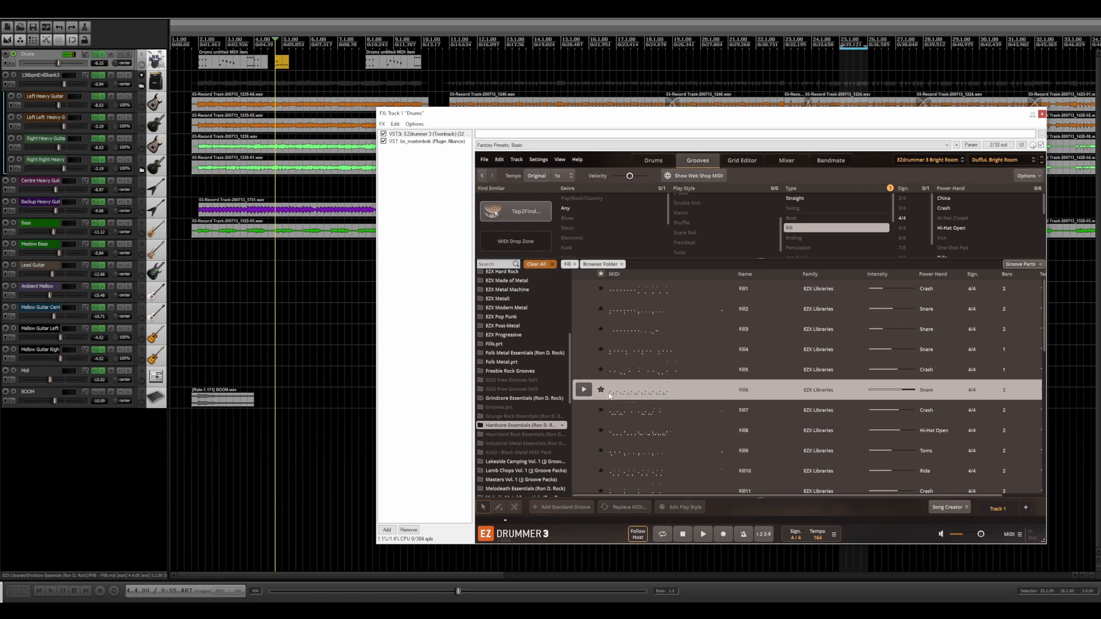
{"action": "left_click_drag", "start_coordinate": [610, 395], "coordinate": [321, 63]}
{"action": "key", "text": "space"}
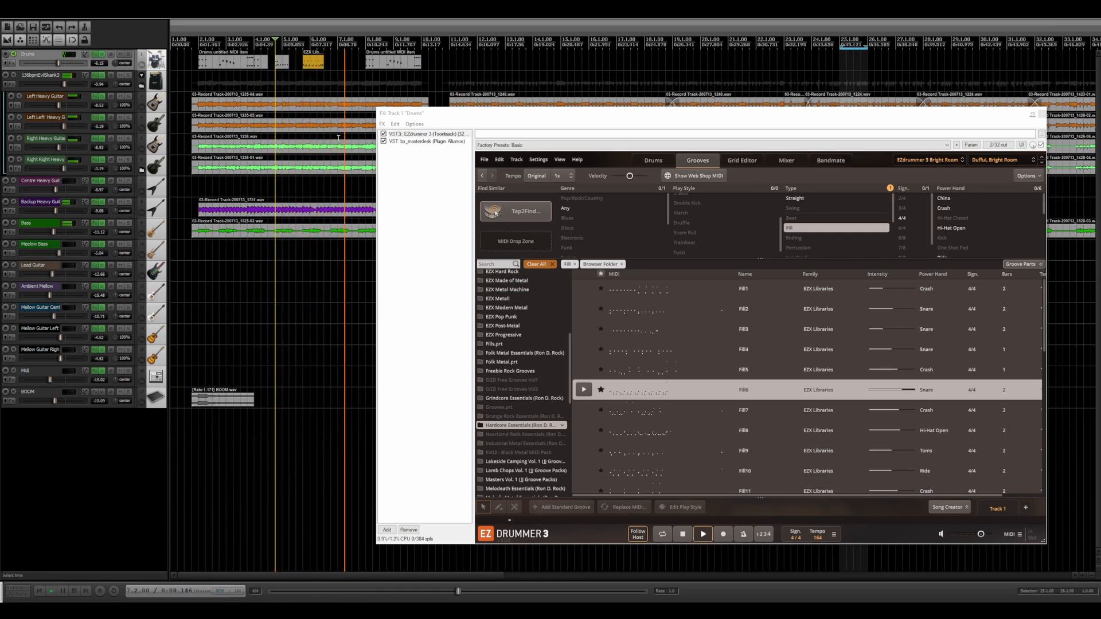
{"action": "key", "text": "space"}
Preview more Hardcore Essentials fills, including Fill10, Fill9 and Fill19
{"action": "scroll", "coordinate": [588, 390], "scroll_direction": "down", "scroll_amount": 3}
{"action": "left_click", "coordinate": [583, 403]}
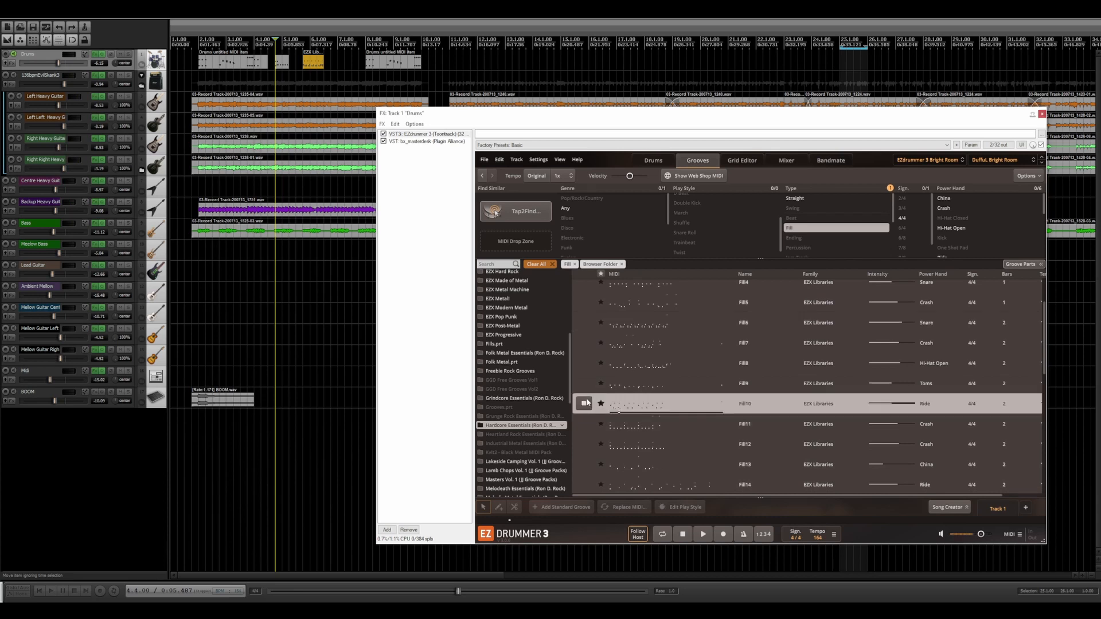
{"action": "left_click", "coordinate": [584, 383]}
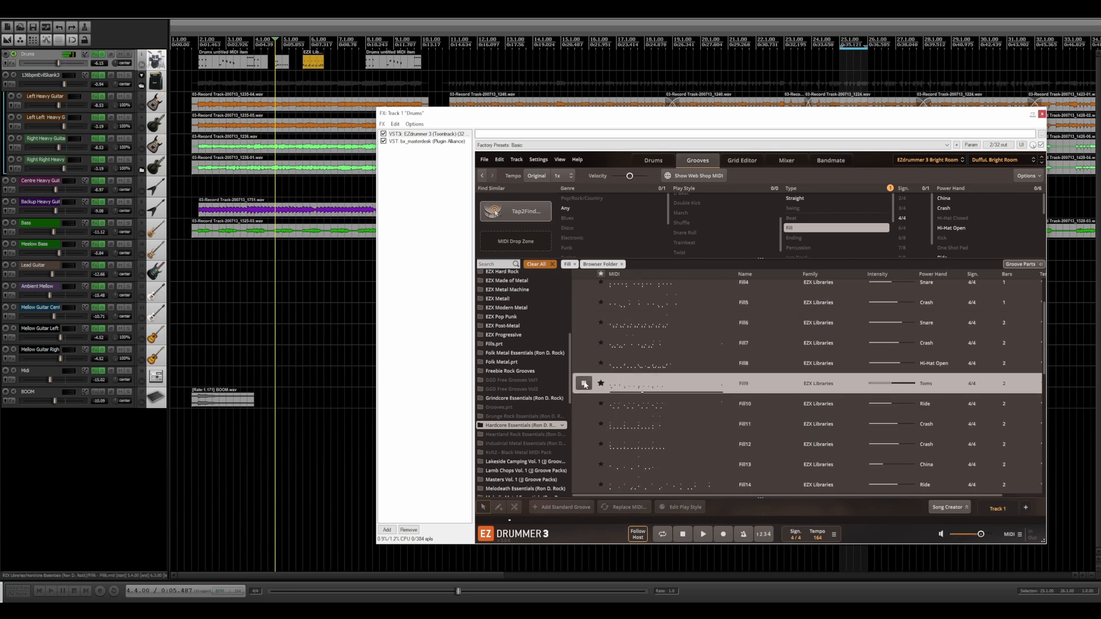
{"action": "scroll", "coordinate": [584, 383], "scroll_direction": "down", "scroll_amount": 3}
{"action": "left_click", "coordinate": [583, 395]}
{"action": "scroll", "coordinate": [583, 396], "scroll_direction": "down", "scroll_amount": 6}
{"action": "left_click", "coordinate": [582, 389]}
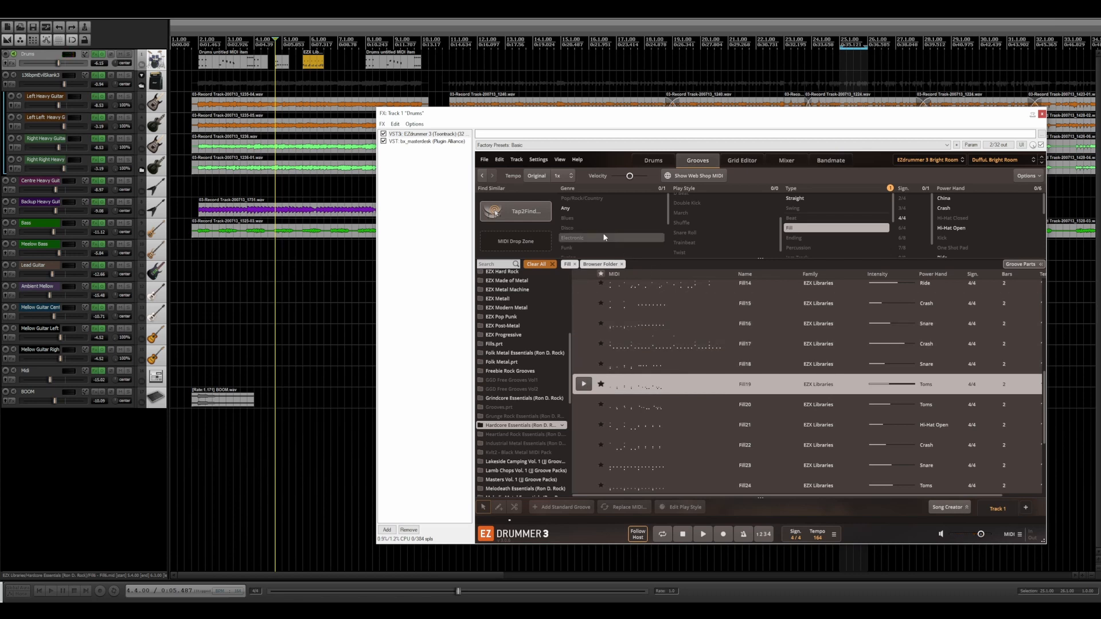
Set the groove tempo to 2x, add Fill19 to the Drums track at 7.1.00, and play from 4.4.00
{"action": "left_click", "coordinate": [560, 175]}
{"action": "left_click", "coordinate": [573, 211]}
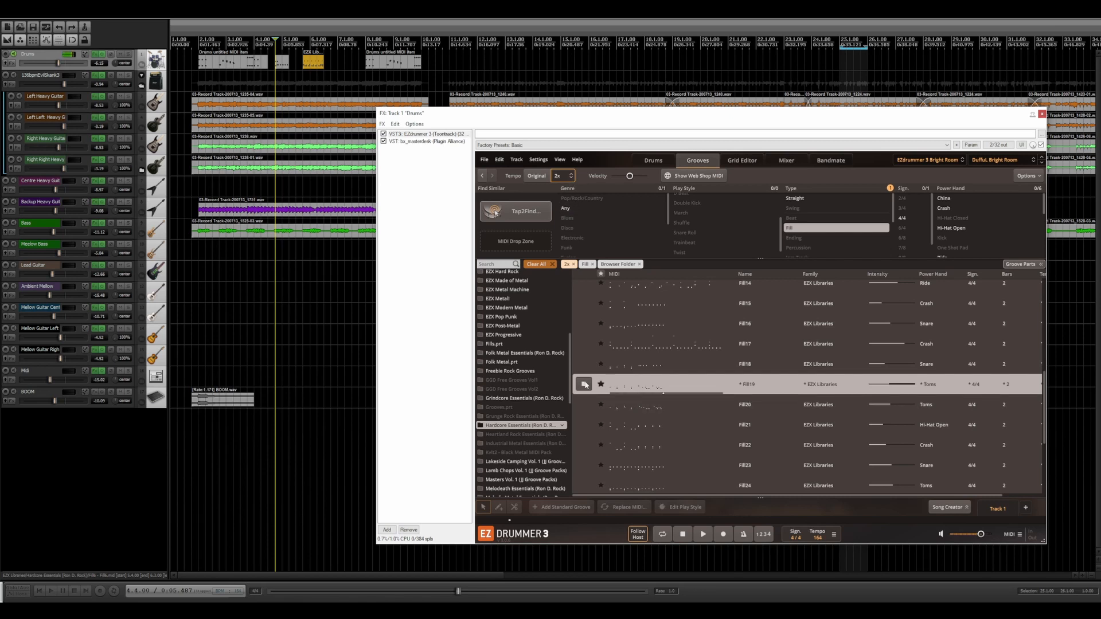
{"action": "left_click_drag", "start_coordinate": [638, 389], "coordinate": [343, 67]}
{"action": "key", "text": "space"}
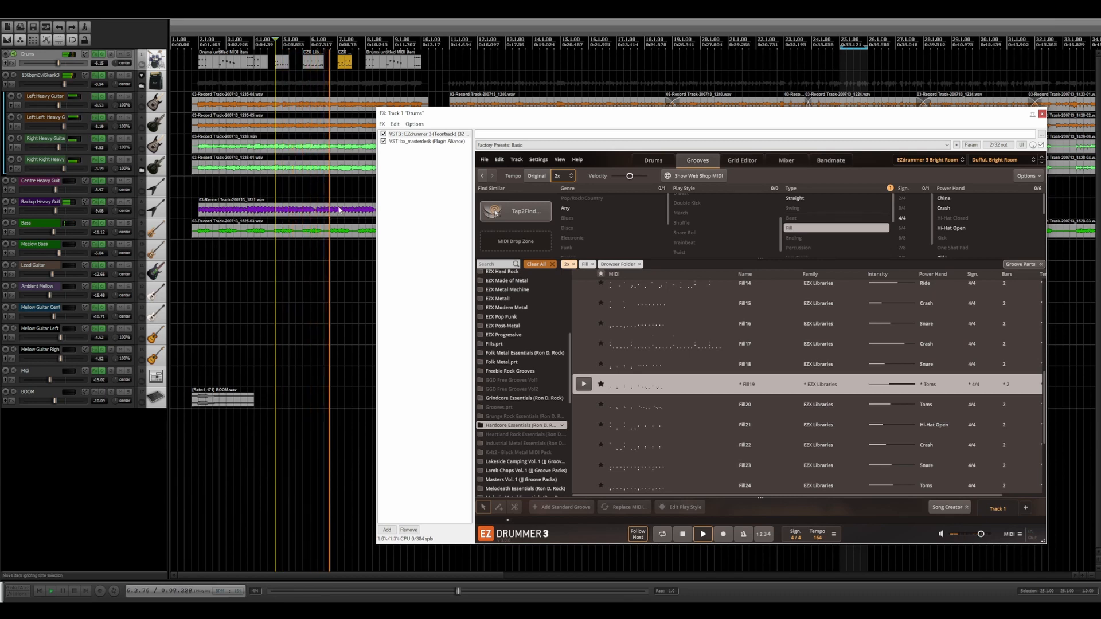
{"action": "key", "text": "space"}
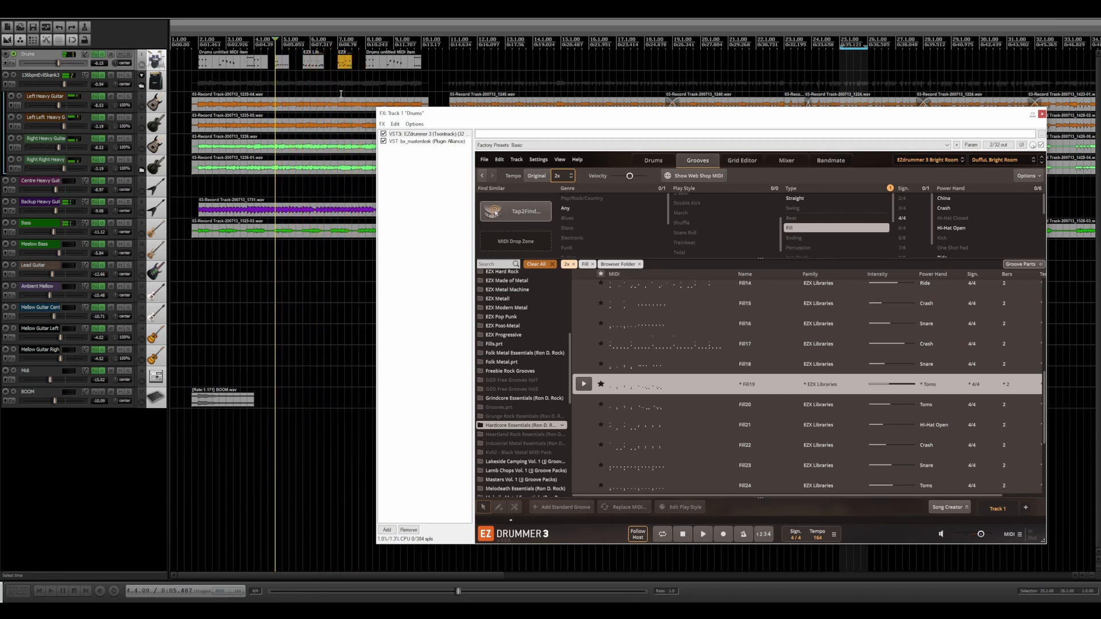
Adjust the Fill19 item to span 6.4.00 to 7.3.00 and play the drums from 1.4.00
{"action": "left_click_drag", "start_coordinate": [348, 69], "coordinate": [349, 65]}
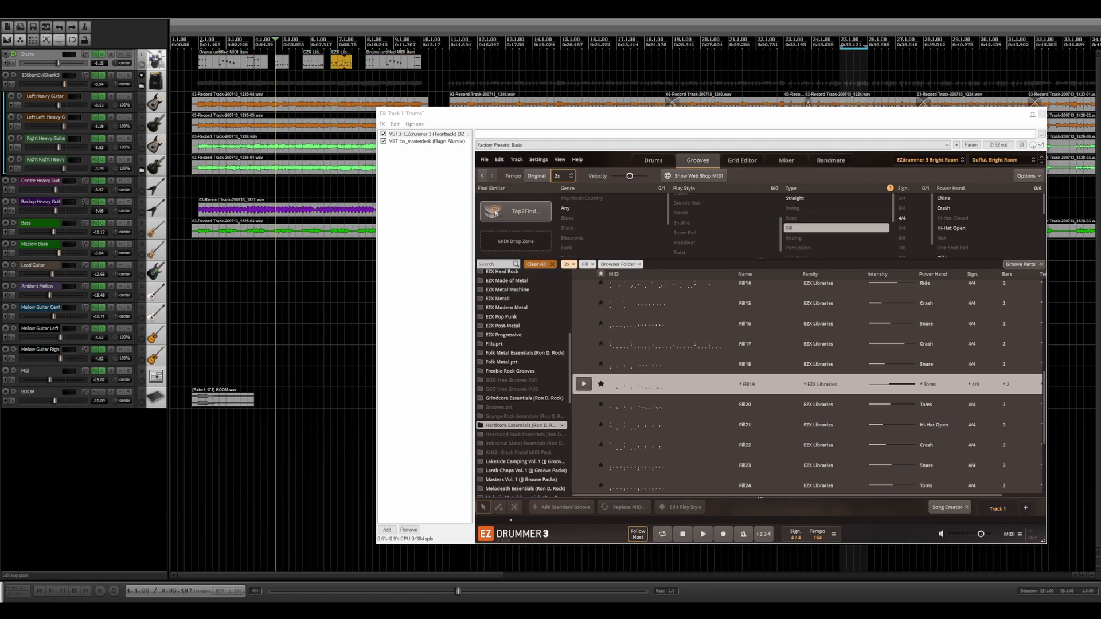
{"action": "left_click", "coordinate": [193, 44]}
{"action": "key", "text": "space"}
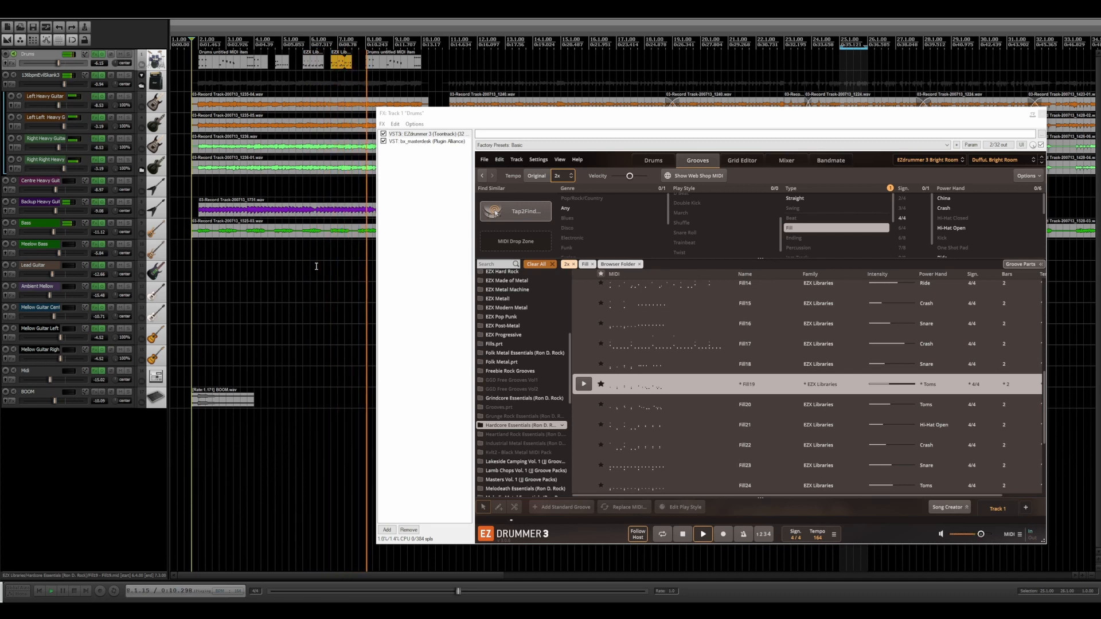
{"action": "key", "text": "space"}
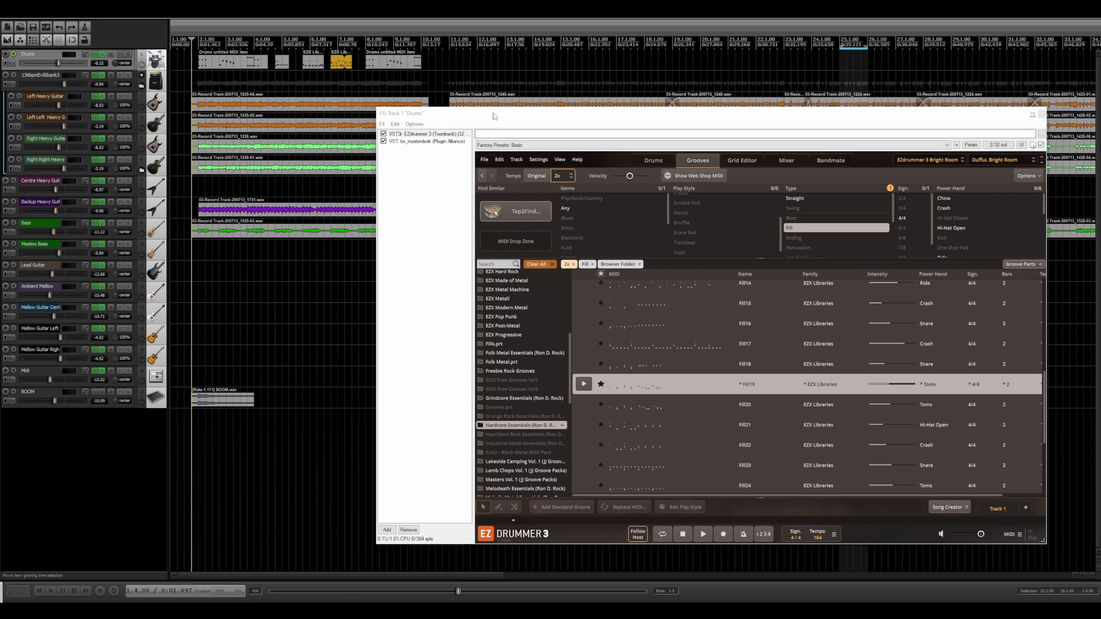
Move the one-beat drum item from bar 4 to 7.4.00, directly before the bar 8 item, and play from 7.3.00
{"action": "left_click_drag", "start_coordinate": [494, 117], "coordinate": [558, 121]}
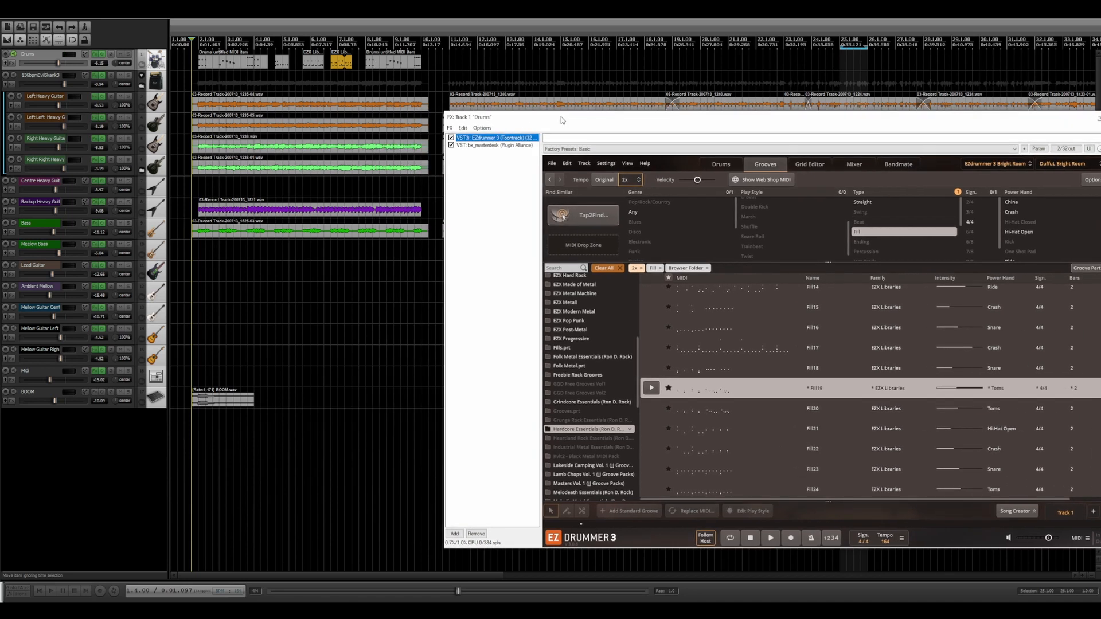
{"action": "left_click_drag", "start_coordinate": [267, 64], "coordinate": [364, 64]}
{"action": "left_click", "coordinate": [257, 66]}
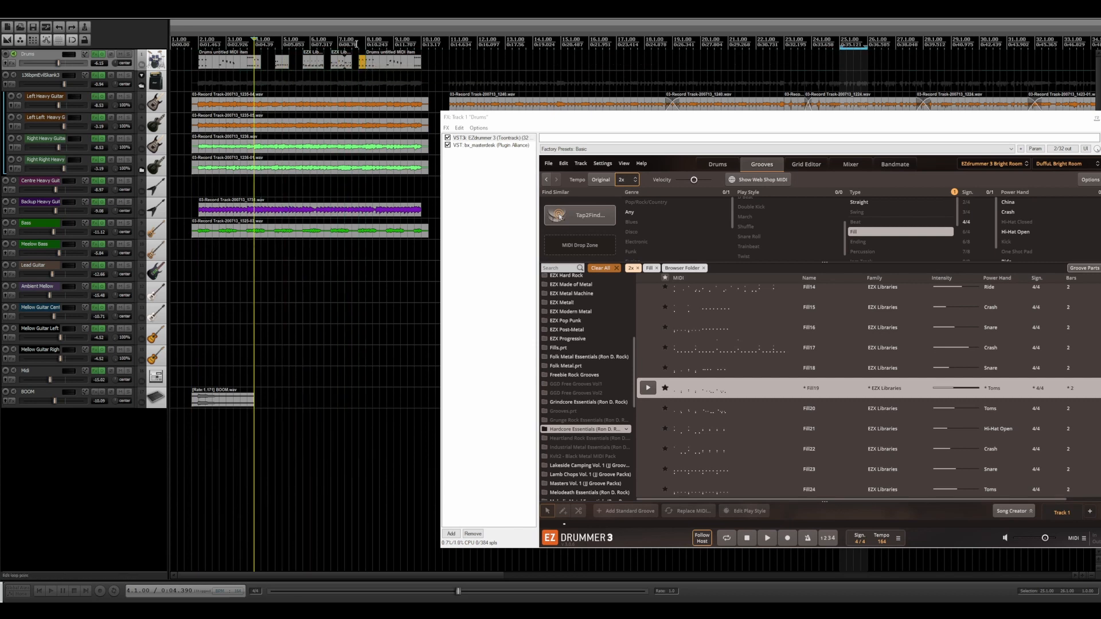
{"action": "key", "text": "space"}
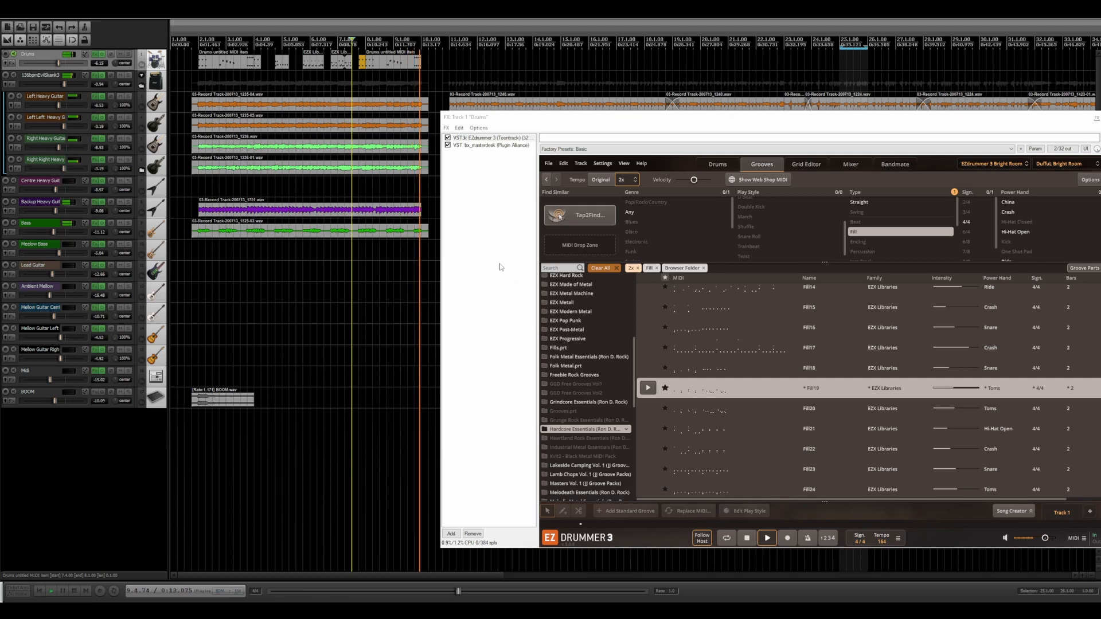
Close the EZdrummer window and play the drum track from 1.3.00 to the end of bar 9
{"action": "left_click_drag", "start_coordinate": [681, 119], "coordinate": [482, 129]}
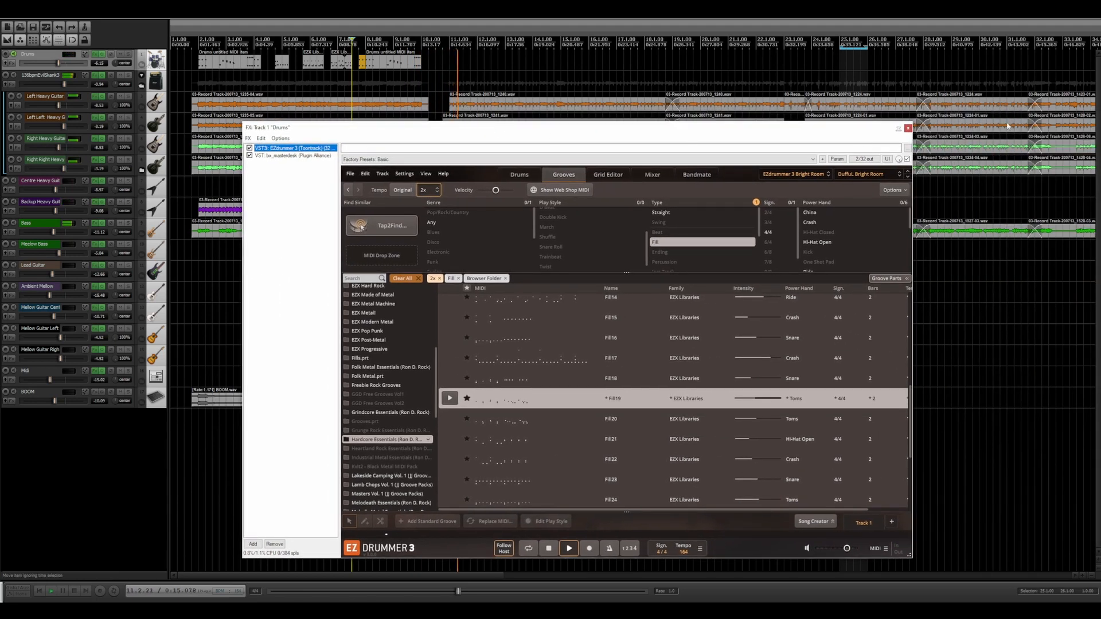
{"action": "left_click", "coordinate": [907, 128]}
{"action": "key", "text": "space"}
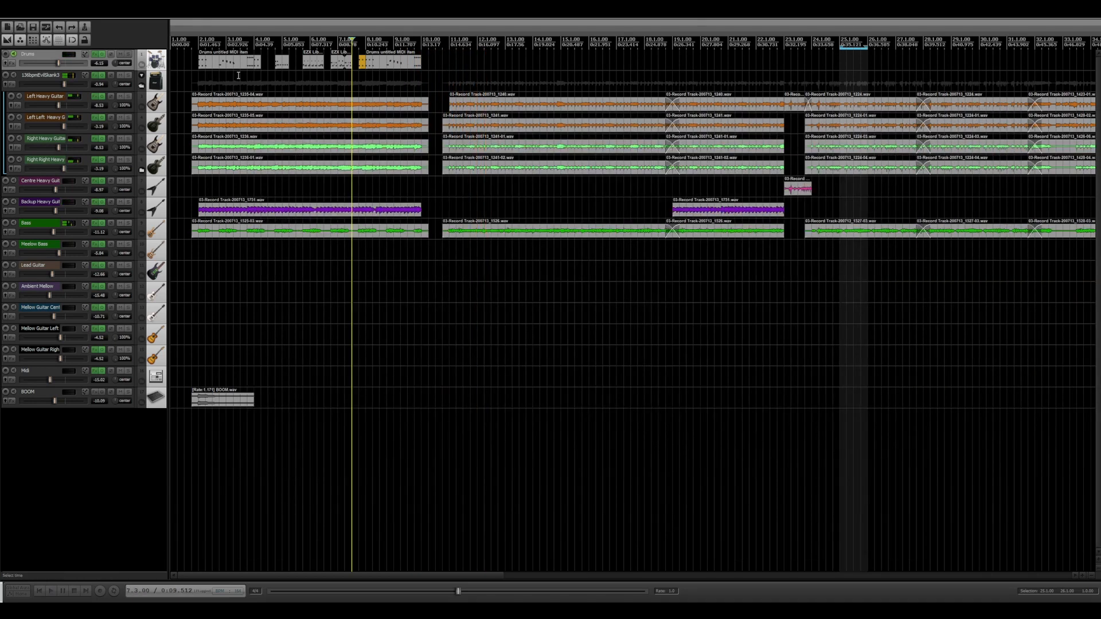
{"action": "left_click", "coordinate": [184, 43]}
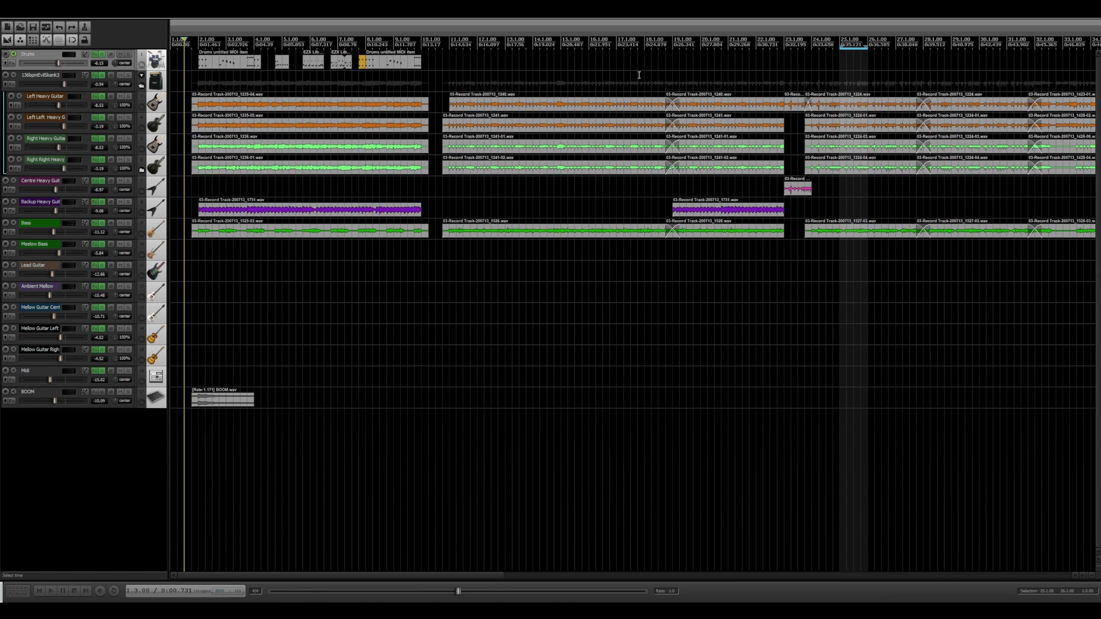
{"action": "left_click", "coordinate": [52, 589]}
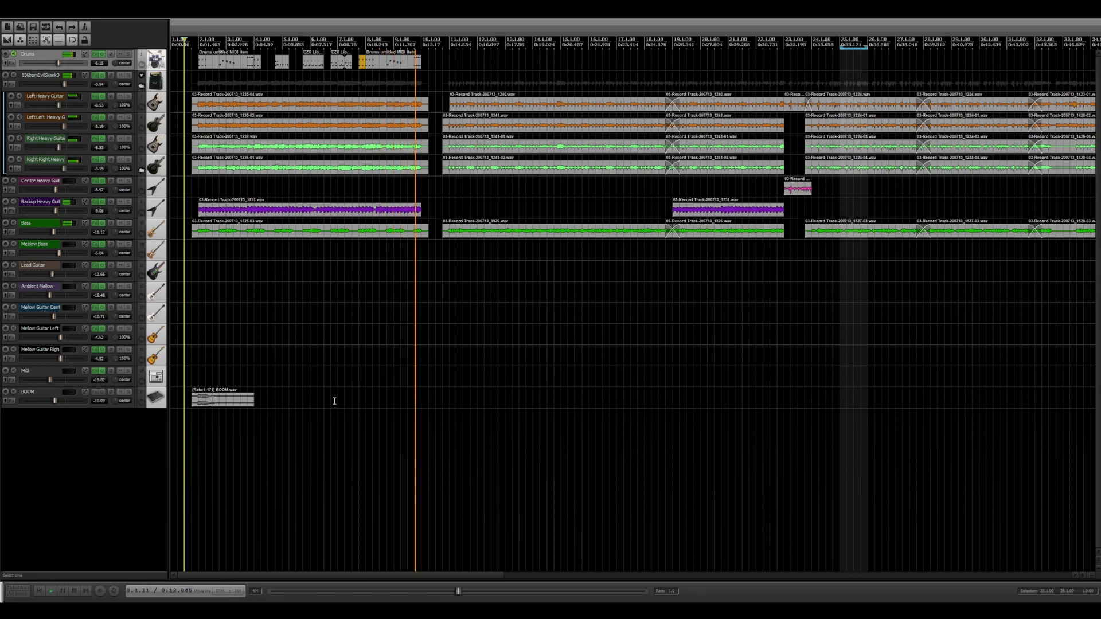
{"action": "key", "text": "space"}
Open the bar 8 drum item in the MIDI editor and delete the second and fourth splash and kick hits at beat 9.4
{"action": "double_click", "coordinate": [417, 66]}
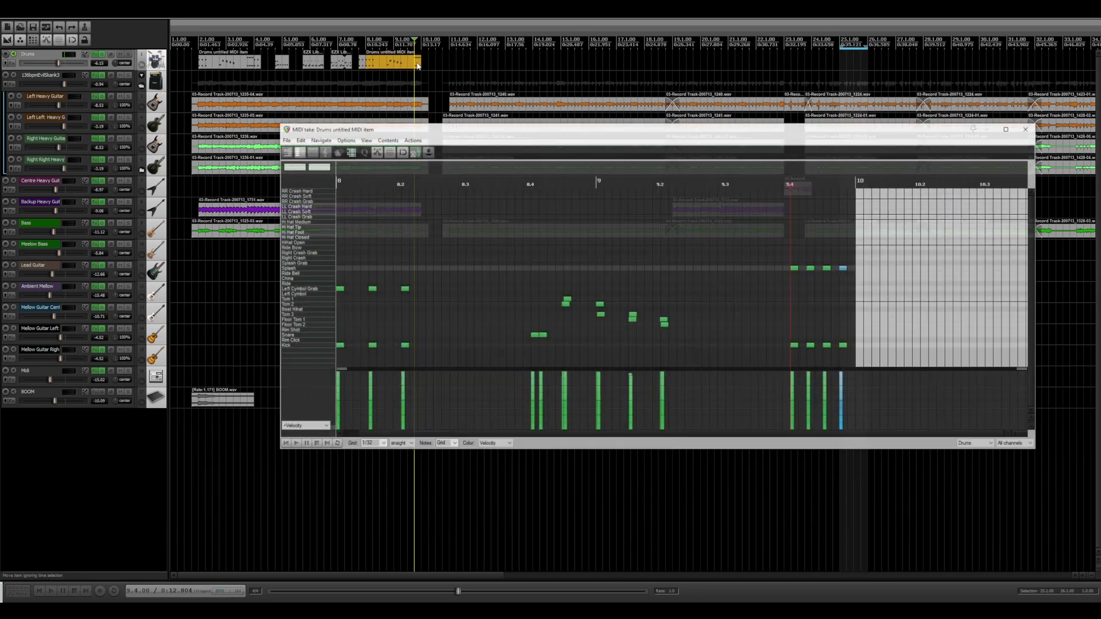
{"action": "left_click_drag", "start_coordinate": [808, 342], "coordinate": [812, 271]}
{"action": "double_click", "coordinate": [811, 269]}
{"action": "double_click", "coordinate": [844, 346]}
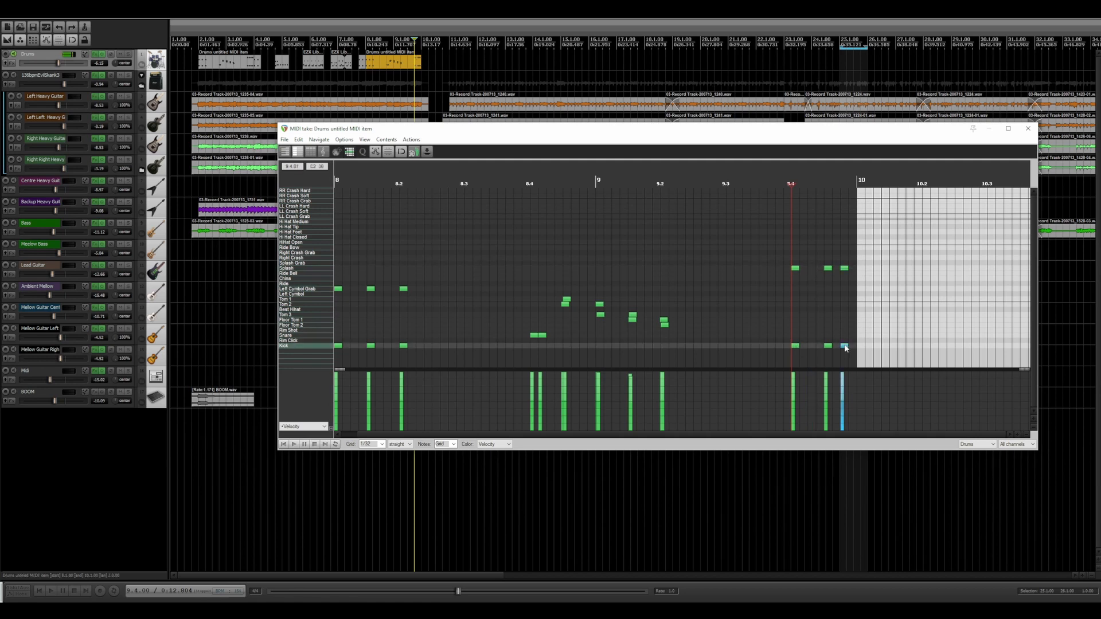
{"action": "double_click", "coordinate": [845, 268]}
Move the two remaining splash hits at beat 9.4 to the Left Cymbol Grab row and play that passage
{"action": "left_click", "coordinate": [770, 232]}
{"action": "key", "text": "space"}
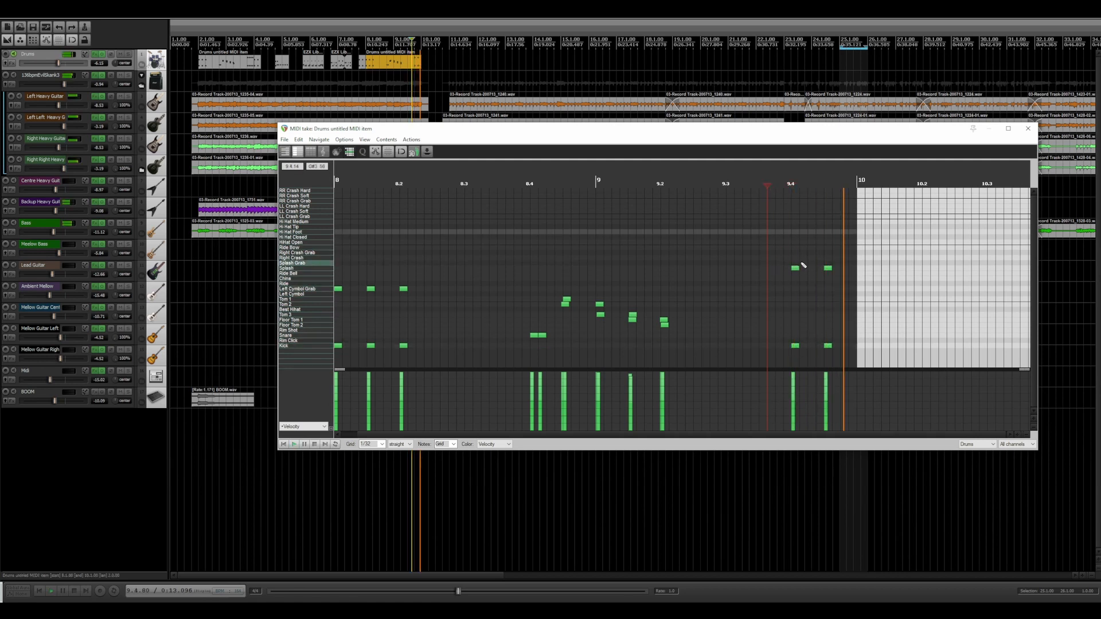
{"action": "key", "text": "space"}
{"action": "mouse_move", "coordinate": [850, 254]}
{"action": "left_mouse_down"}
{"action": "mouse_move", "coordinate": [789, 276]}
{"action": "mouse_move", "coordinate": [798, 292]}
{"action": "left_mouse_up"}
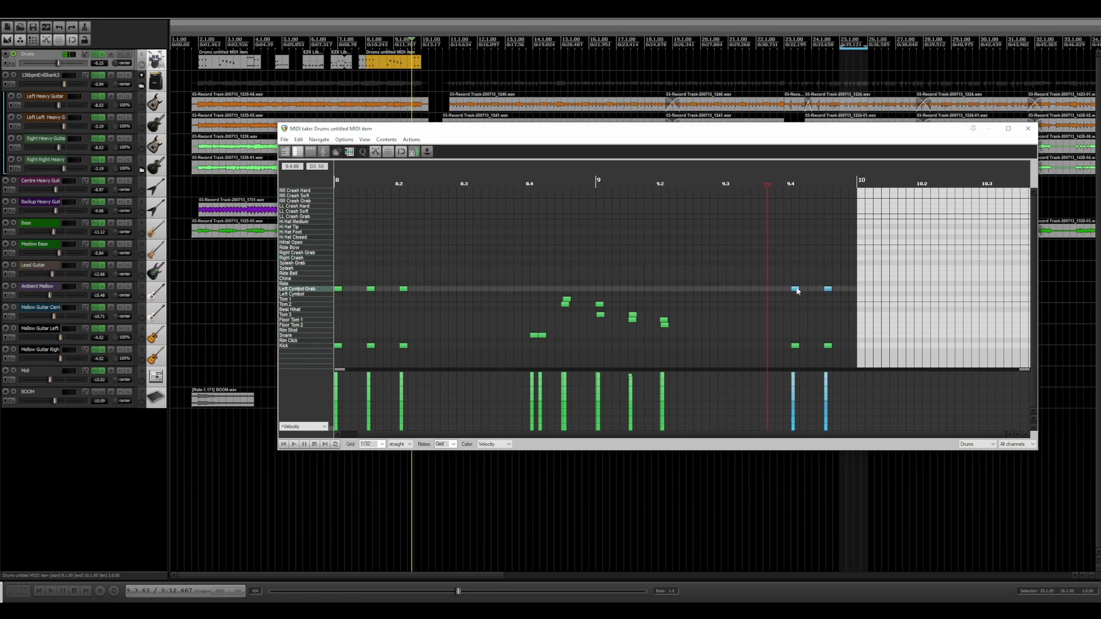
{"action": "key", "text": "space"}
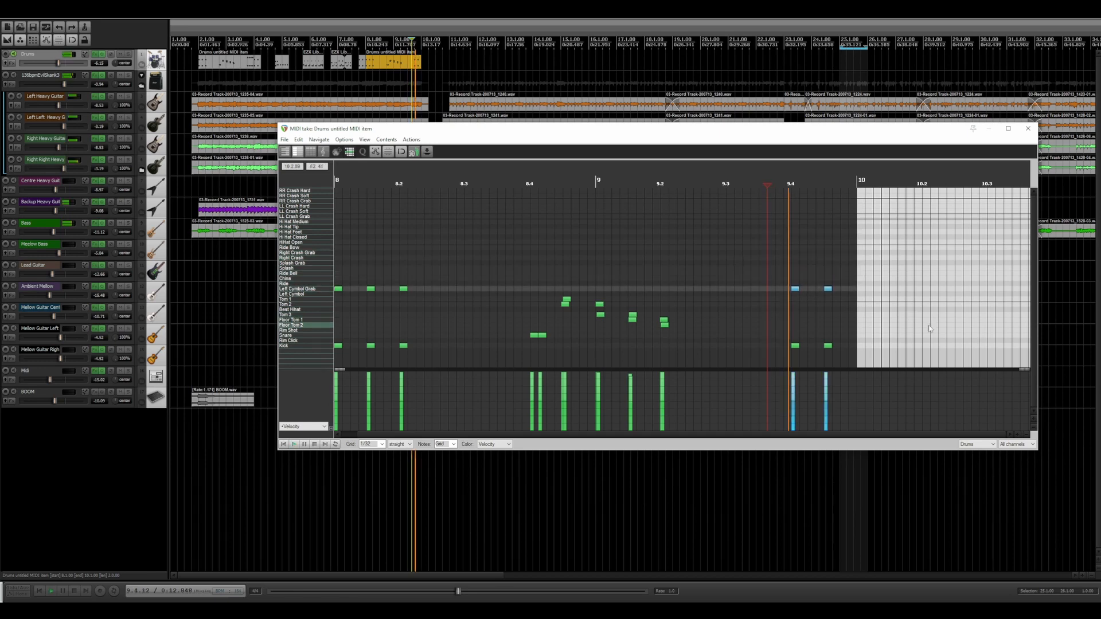
Close the MIDI editor and play the whole drum section from 1.3.00
{"action": "left_click", "coordinate": [1027, 129]}
{"action": "key", "text": "space"}
{"action": "left_click", "coordinate": [184, 44]}
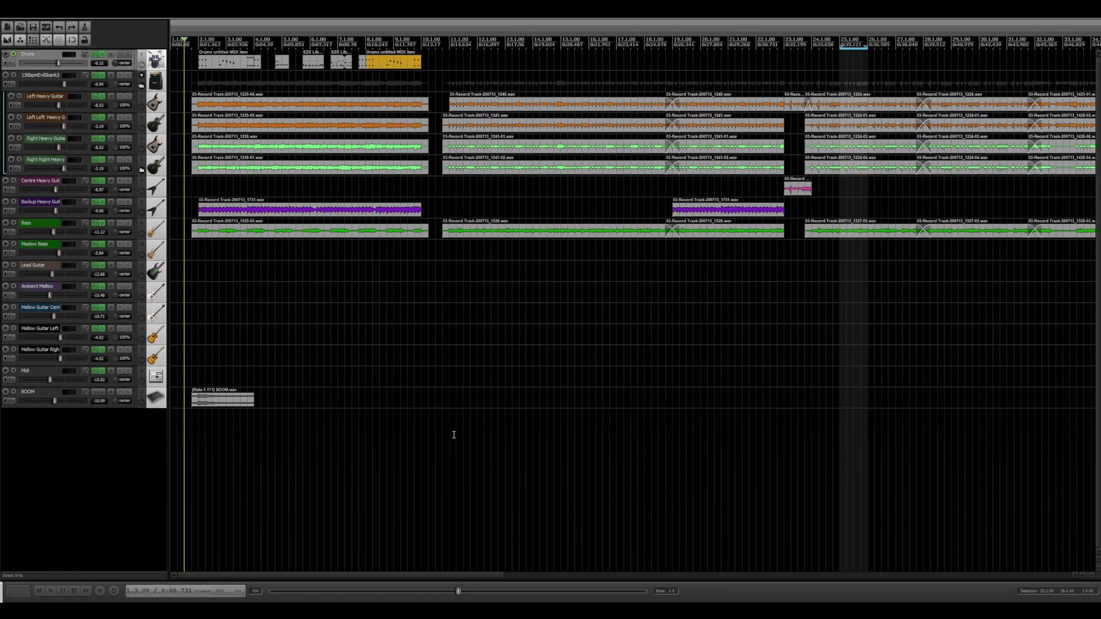
{"action": "key", "text": "space"}
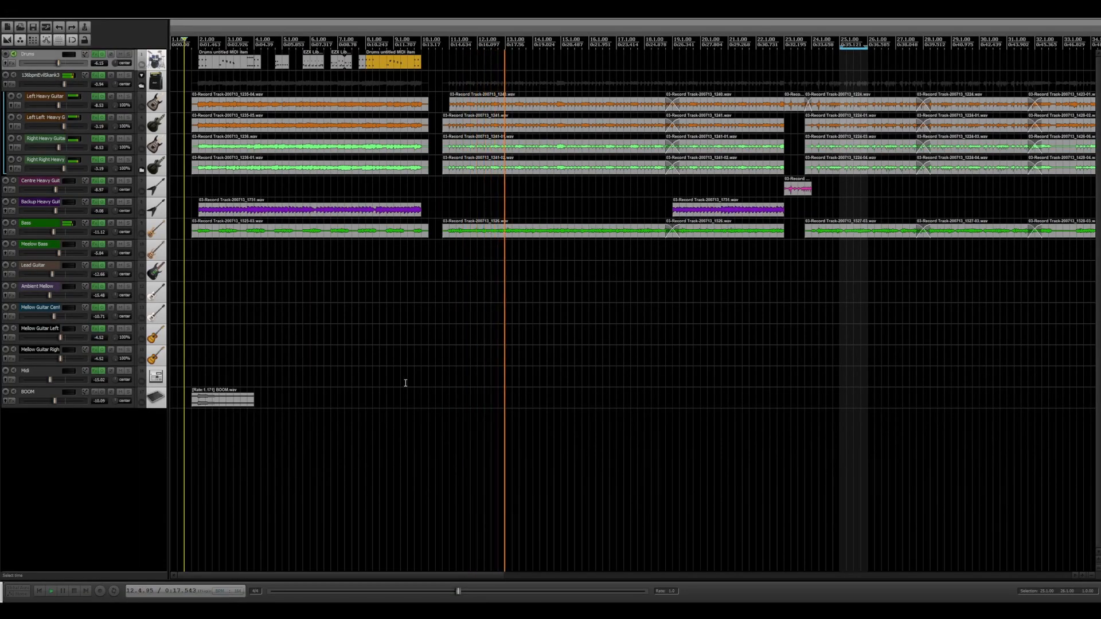
Stop playback, set the edit cursor to 10.3.00, and clear all groove filters in the Drums track's EZdrummer 3 window
{"action": "key", "text": "space"}
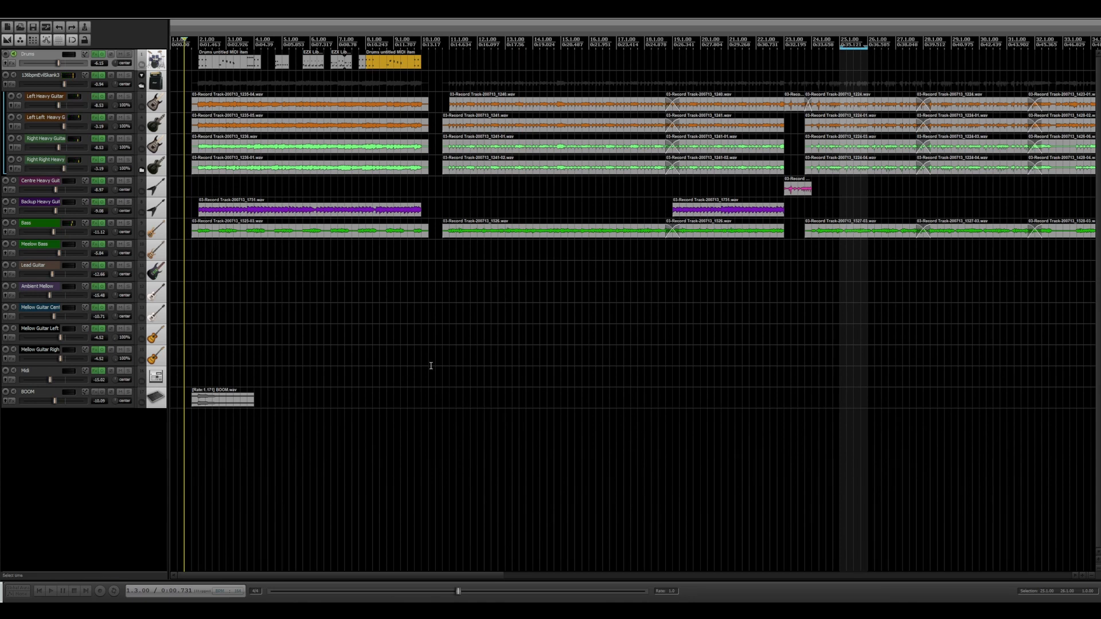
{"action": "left_click", "coordinate": [435, 46]}
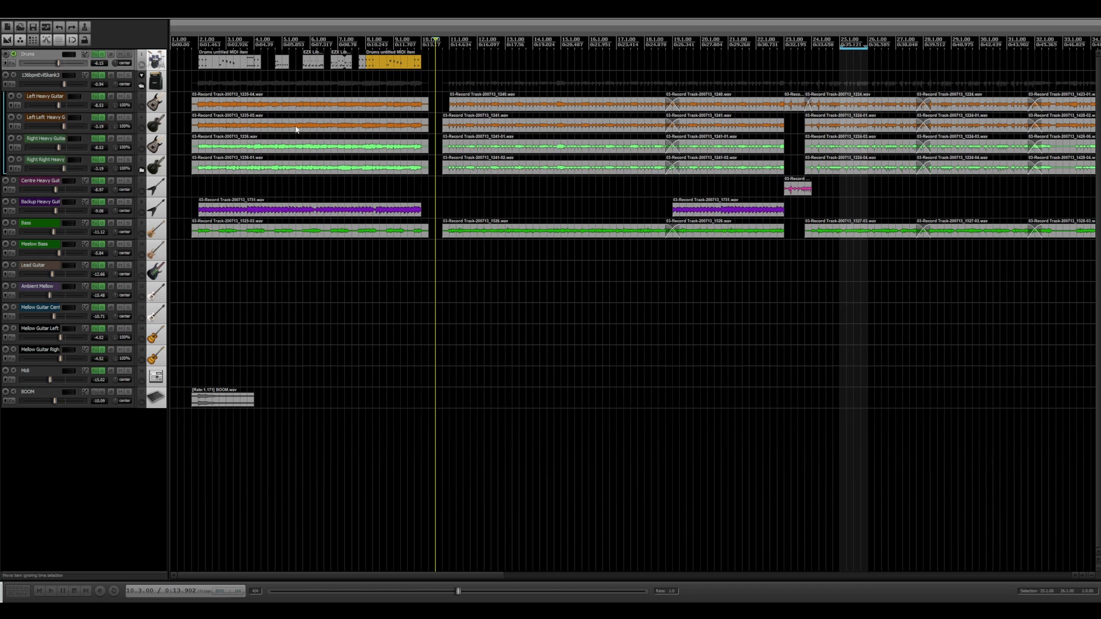
{"action": "left_click", "coordinate": [95, 57]}
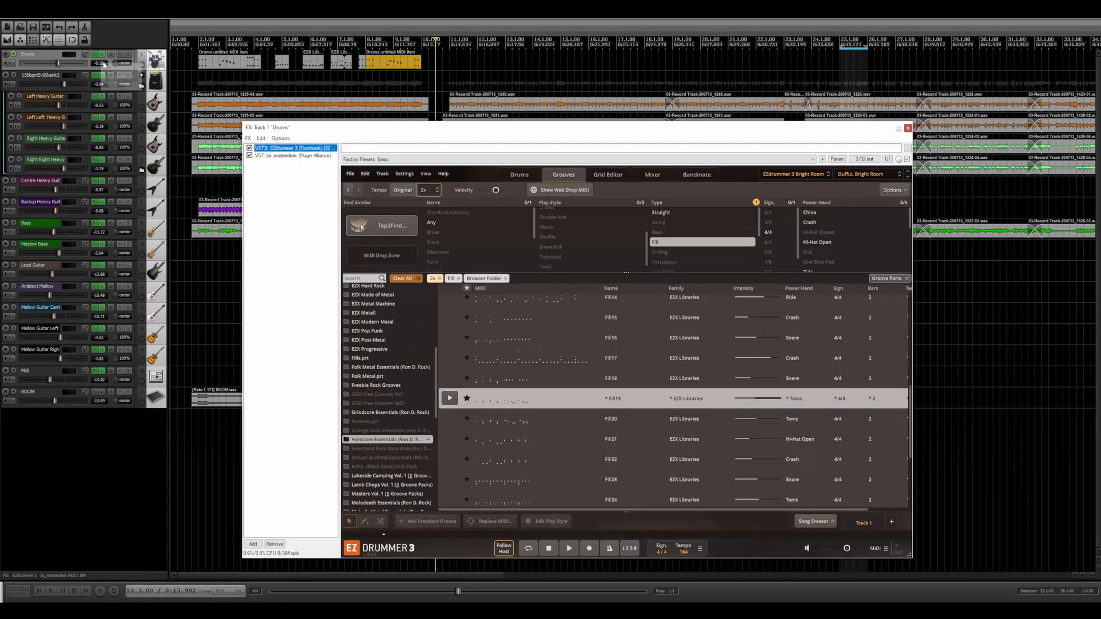
{"action": "left_click_drag", "start_coordinate": [550, 131], "coordinate": [533, 130]}
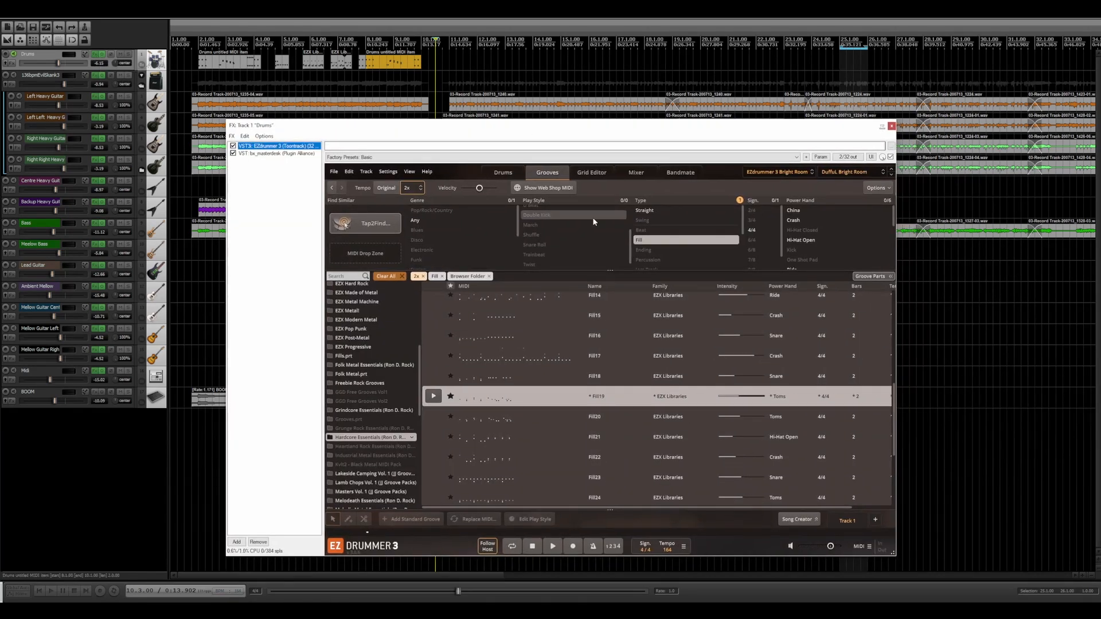
{"action": "left_click", "coordinate": [385, 277]}
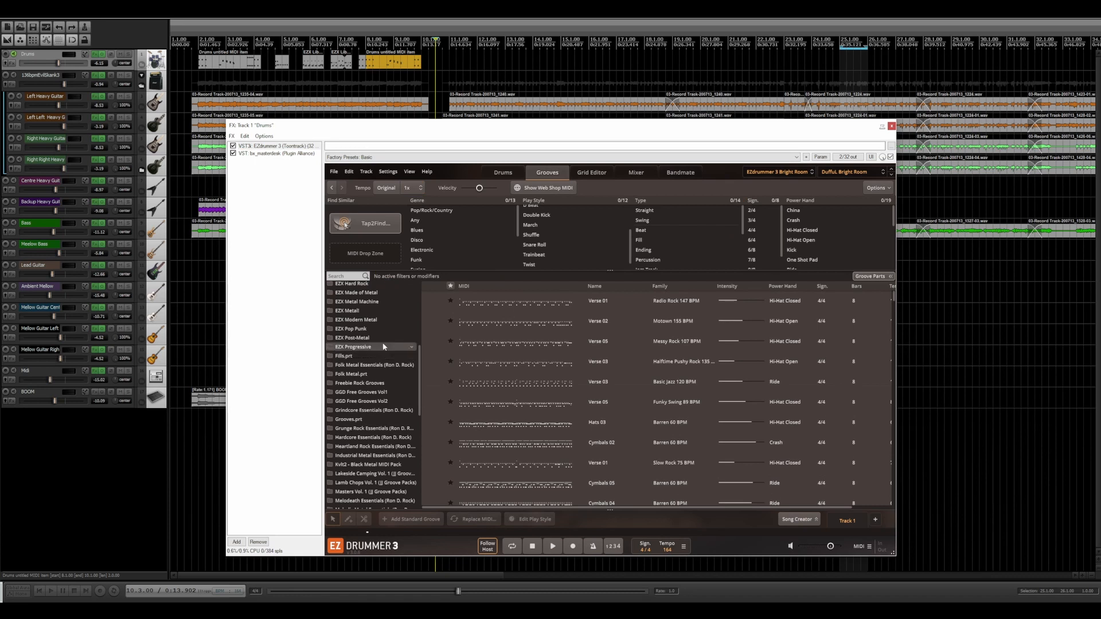
Filter the grooves to the Blastbeat play style and show only those in the EZX Death Metal library
{"action": "scroll", "coordinate": [369, 349], "scroll_direction": "up", "scroll_amount": 5}
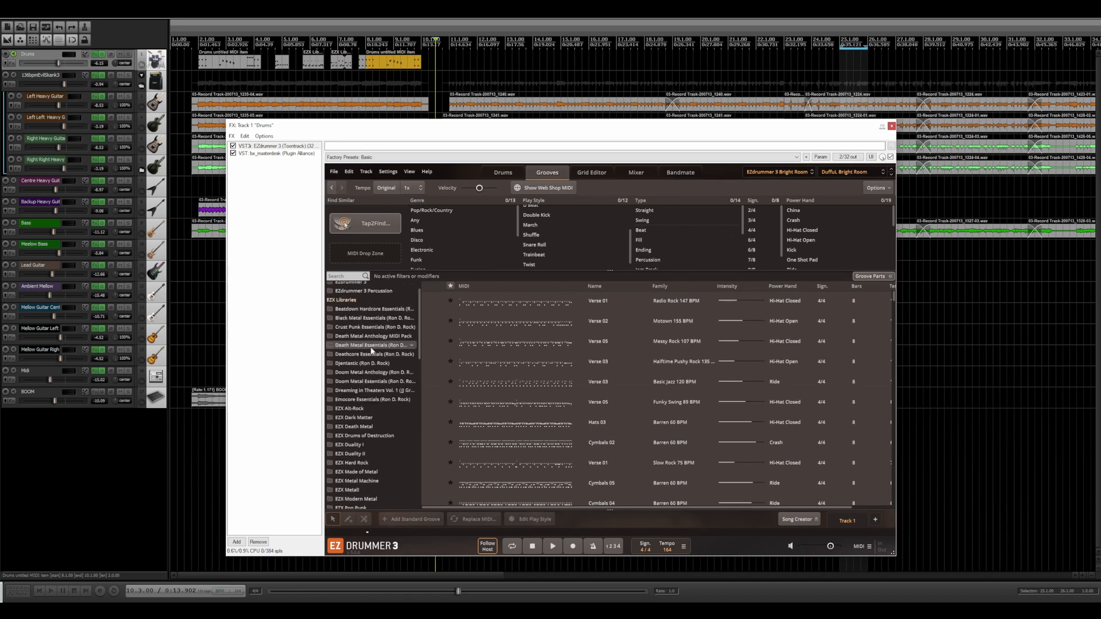
{"action": "scroll", "coordinate": [371, 351], "scroll_direction": "down", "scroll_amount": 2}
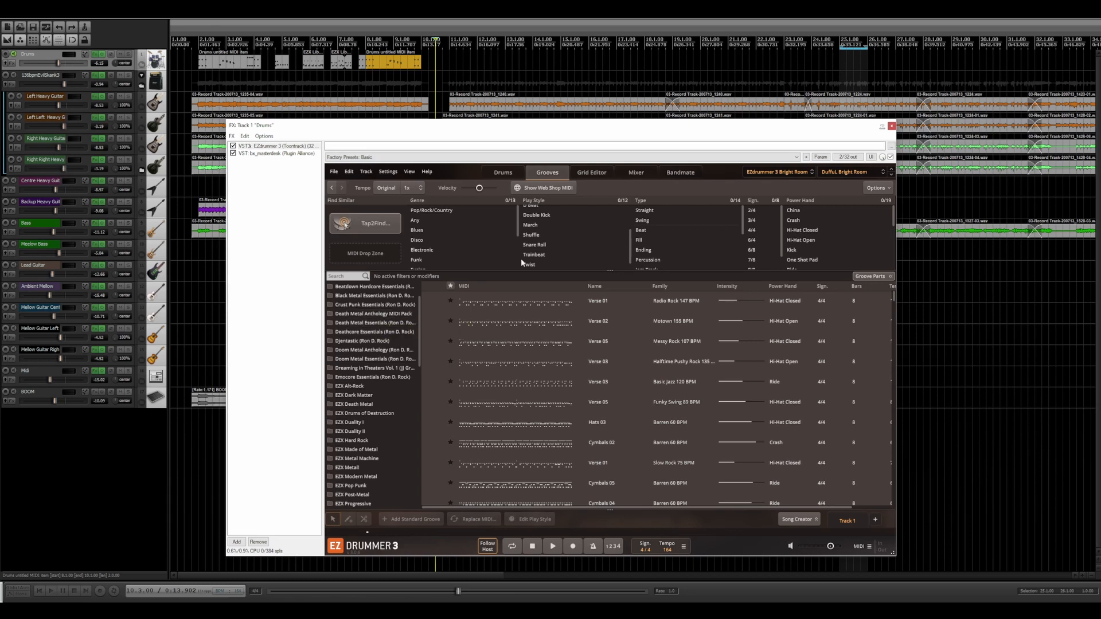
{"action": "scroll", "coordinate": [672, 234], "scroll_direction": "down", "scroll_amount": 3}
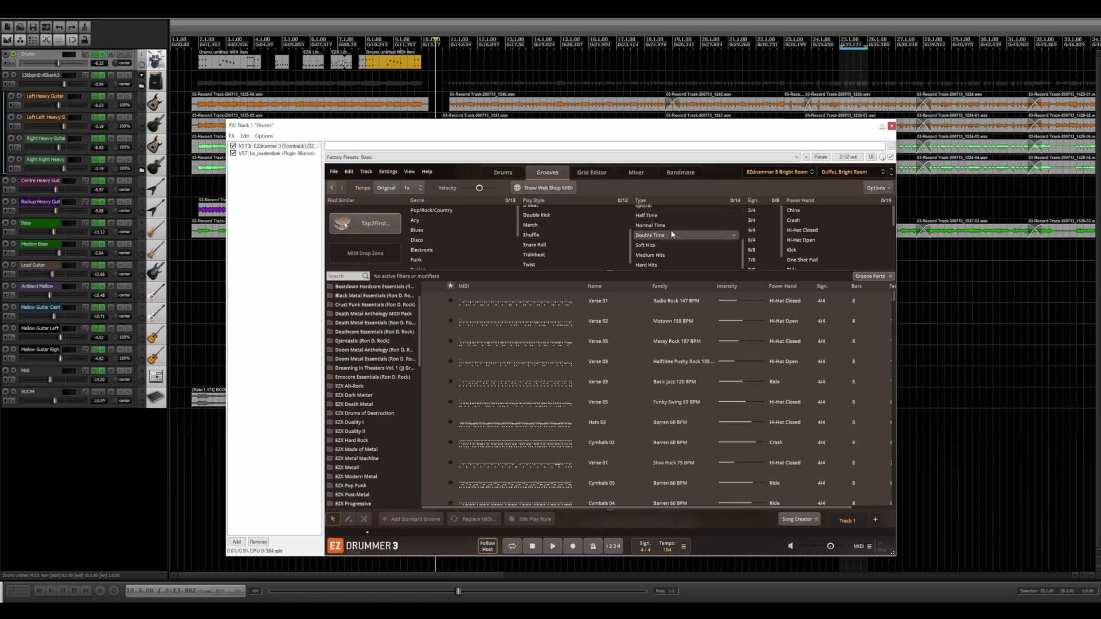
{"action": "scroll", "coordinate": [541, 241], "scroll_direction": "up", "scroll_amount": 2}
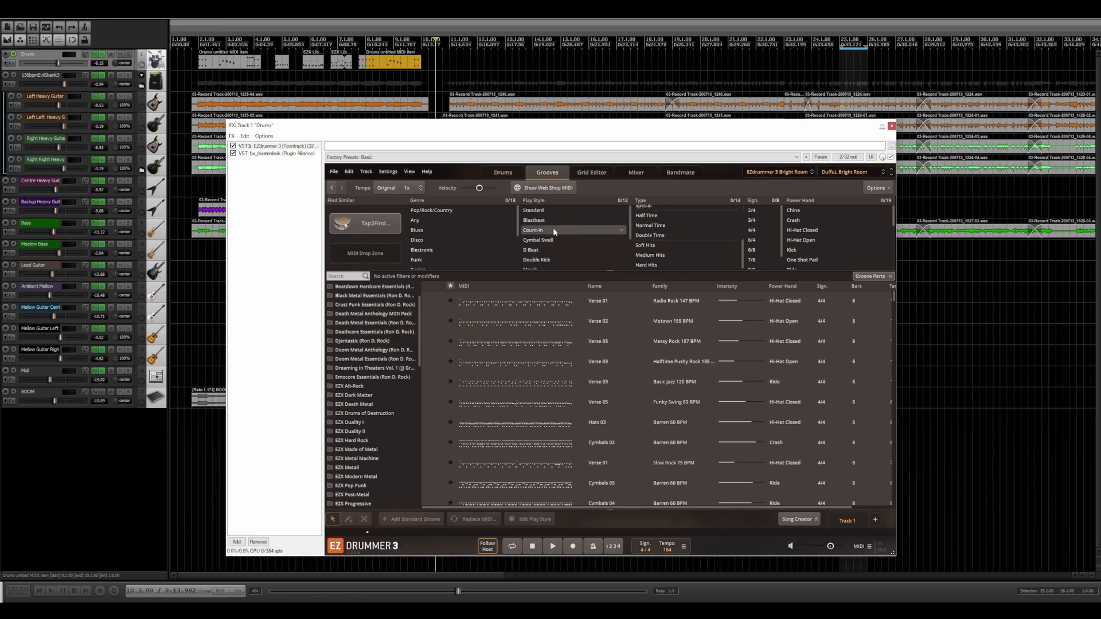
{"action": "left_click", "coordinate": [561, 223]}
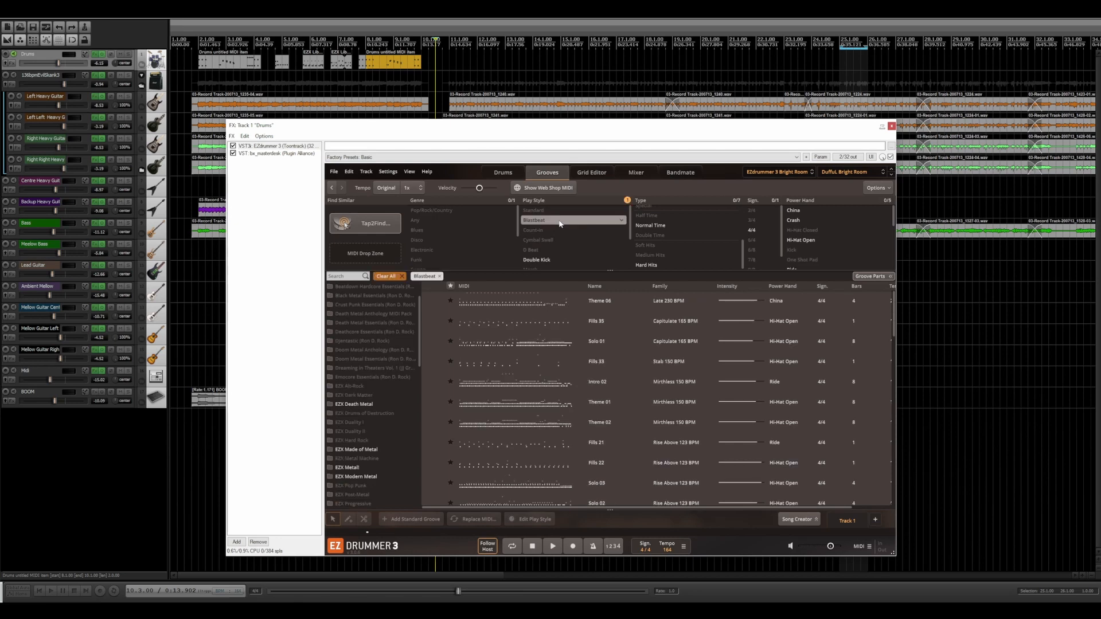
{"action": "left_click", "coordinate": [350, 405]}
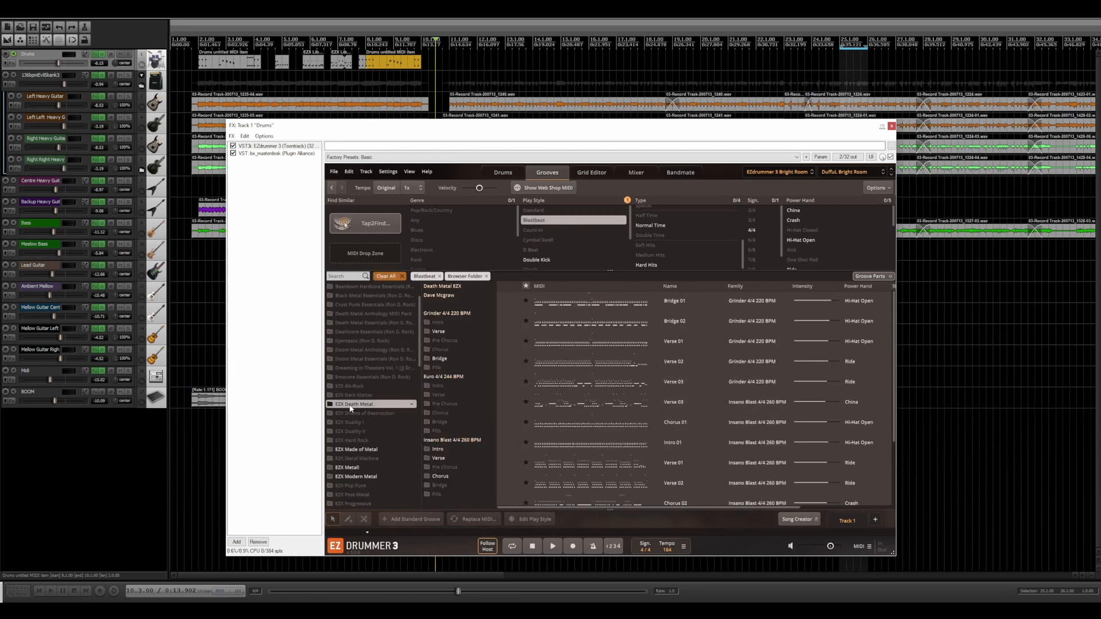
Preview Verse 01 from Grinder 4/4 220 BPM, place it on the Drums track at bar 11, and play it with the song
{"action": "left_click", "coordinate": [508, 341]}
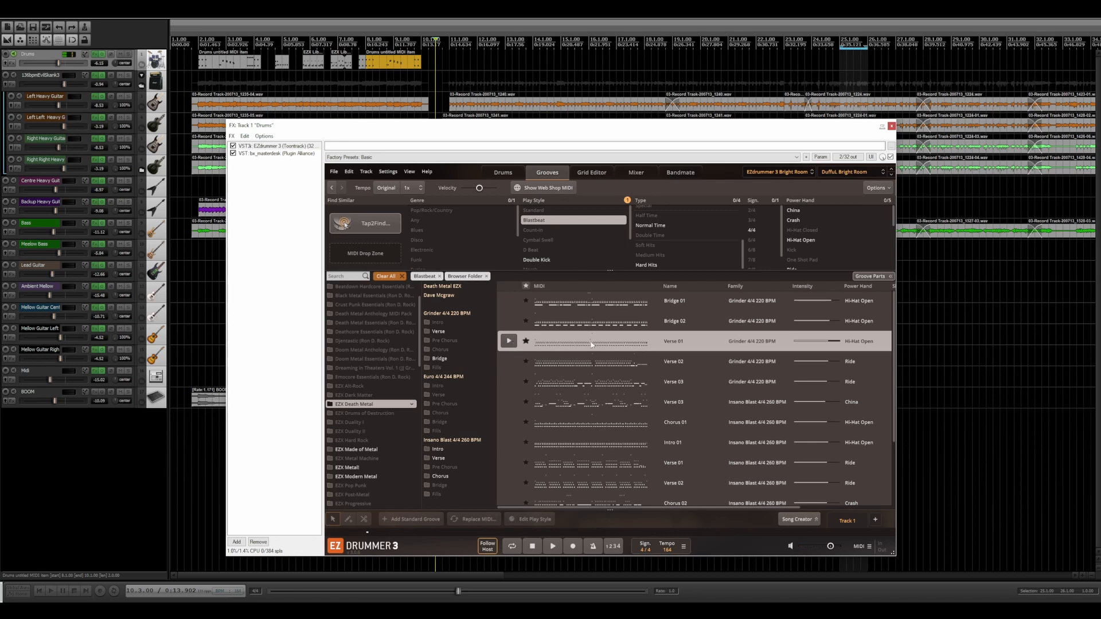
{"action": "left_click_drag", "start_coordinate": [591, 344], "coordinate": [452, 55]}
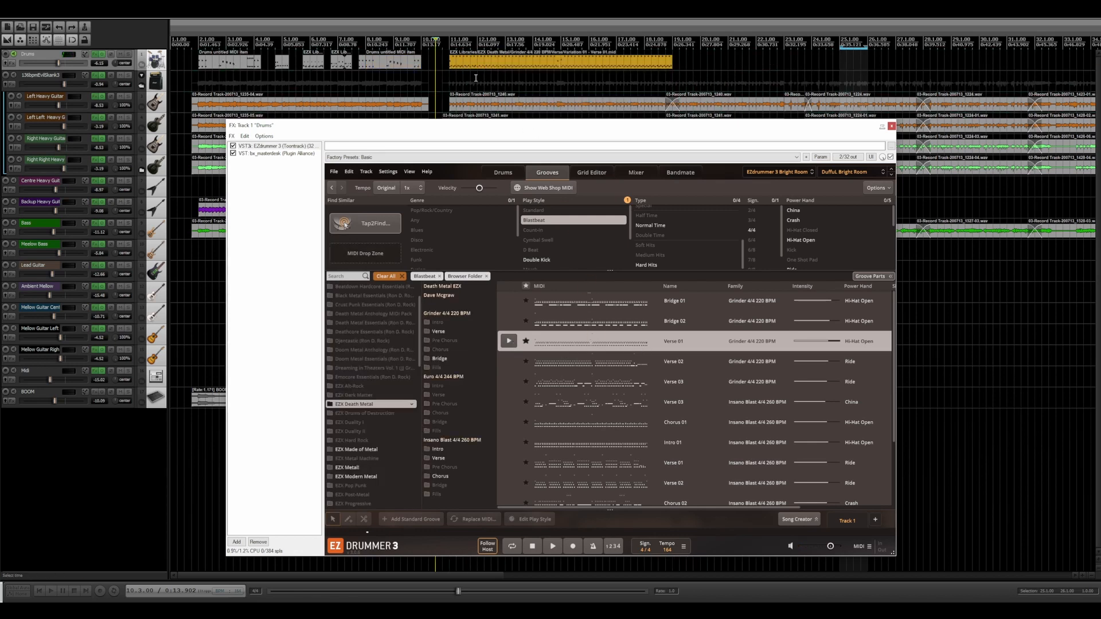
{"action": "key", "text": "space"}
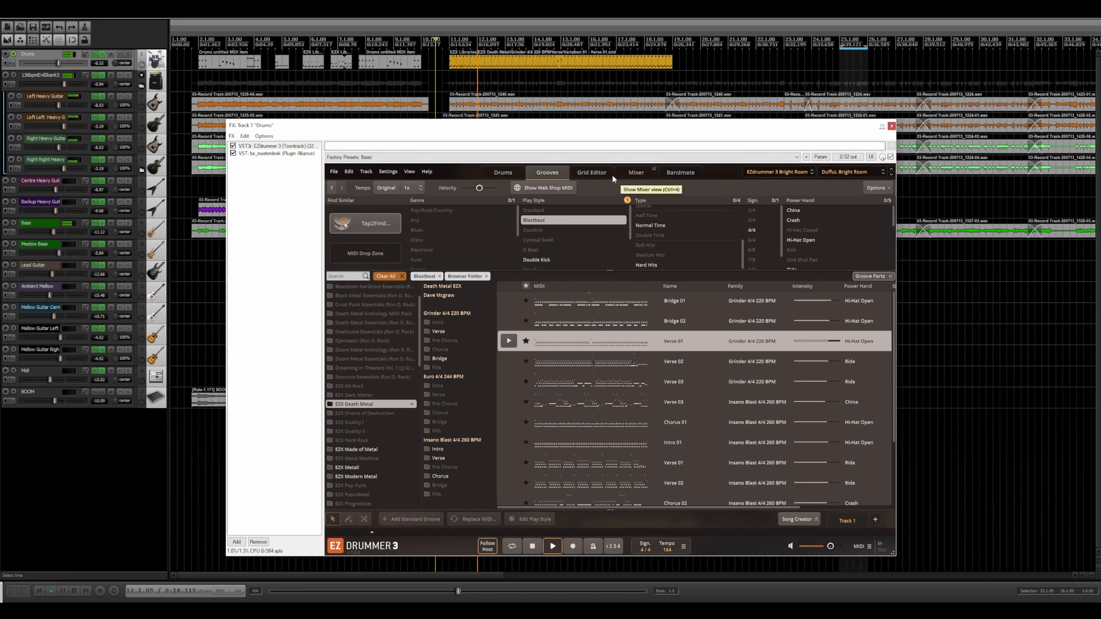
{"action": "left_click", "coordinate": [504, 172]}
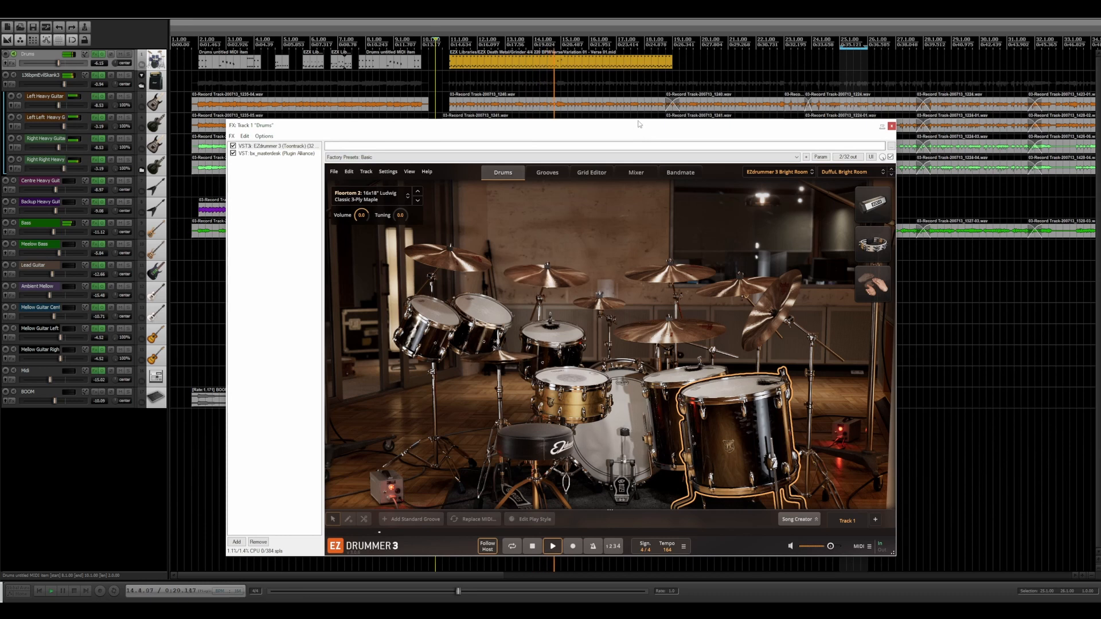
{"action": "key", "text": "space"}
Shorten the blastbeat item to end at bar 15, play it from 10.3.00, and close the EZdrummer window
{"action": "left_click_drag", "start_coordinate": [670, 63], "coordinate": [560, 66]}
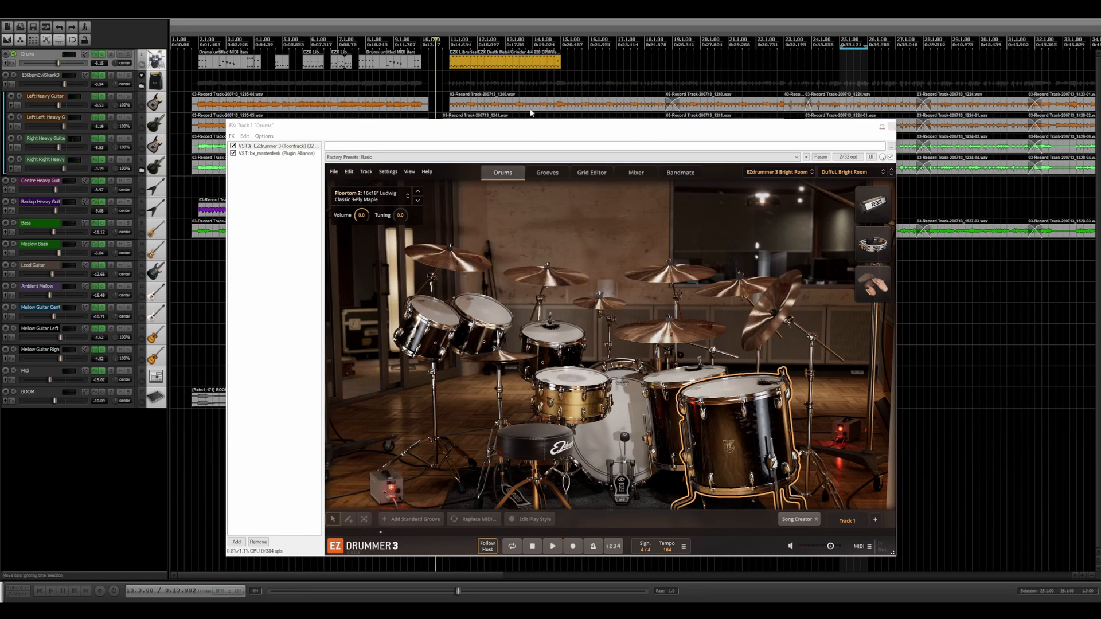
{"action": "left_click_drag", "start_coordinate": [635, 129], "coordinate": [632, 267]}
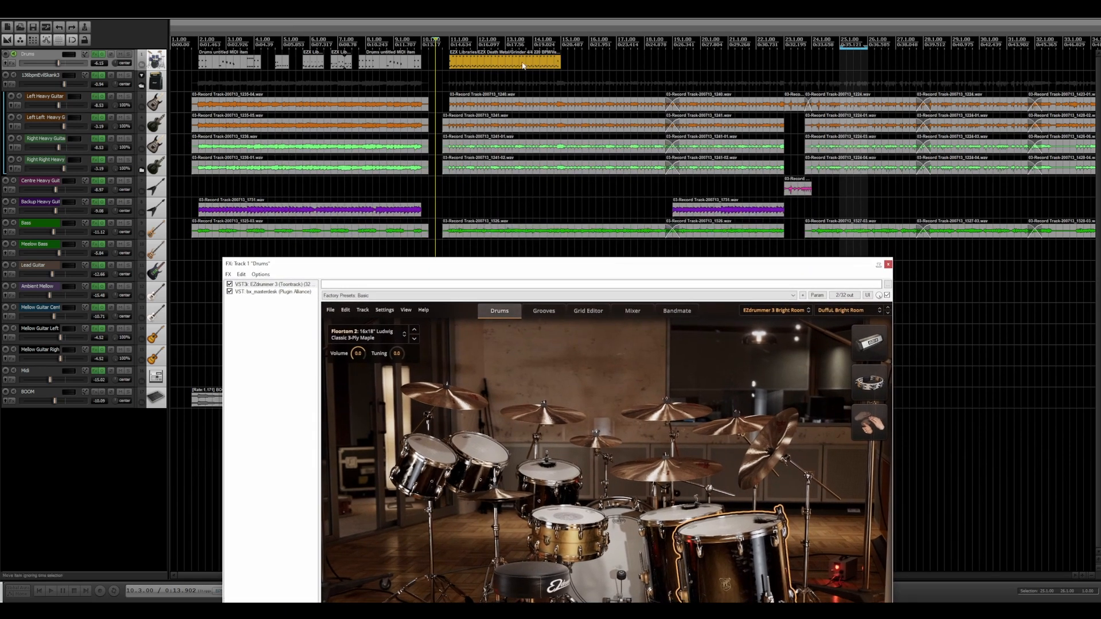
{"action": "left_click_drag", "start_coordinate": [549, 265], "coordinate": [524, 122]}
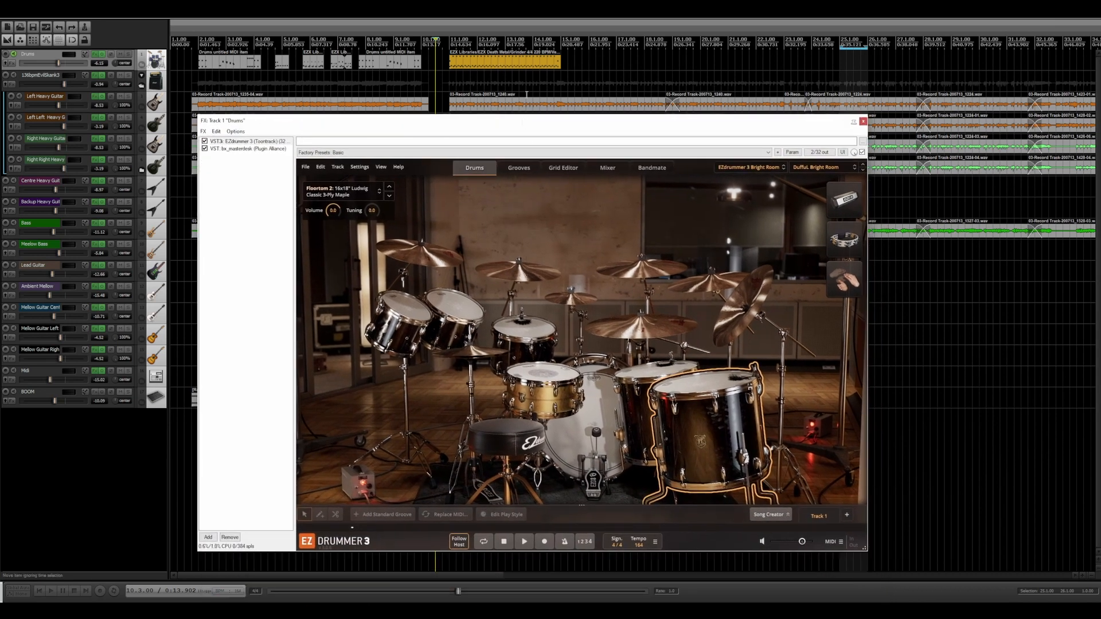
{"action": "key", "text": "space"}
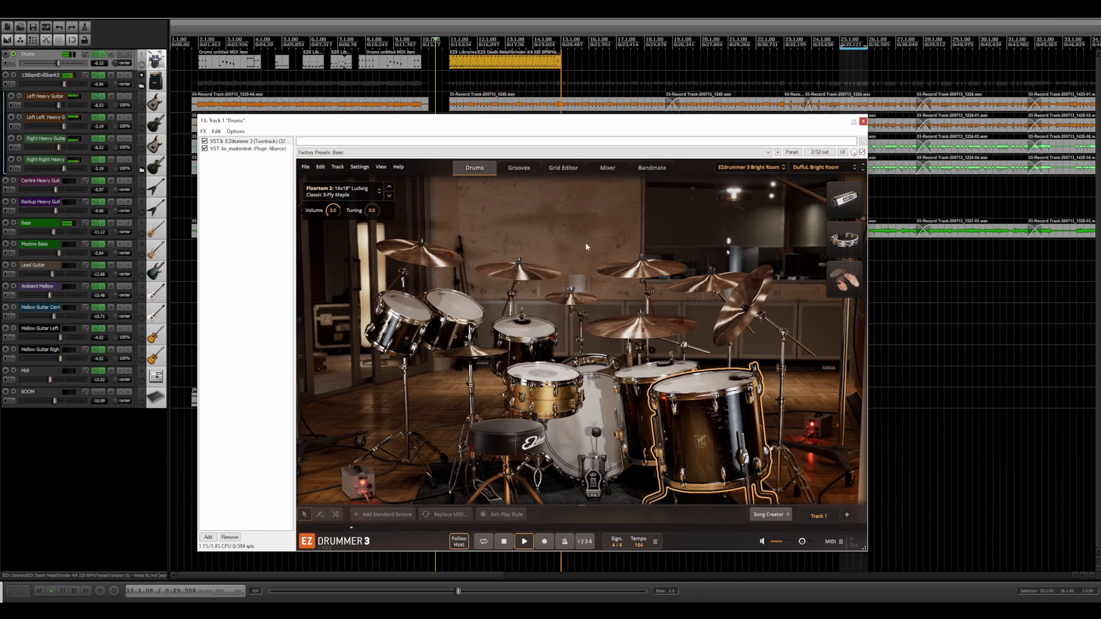
{"action": "key", "text": "space"}
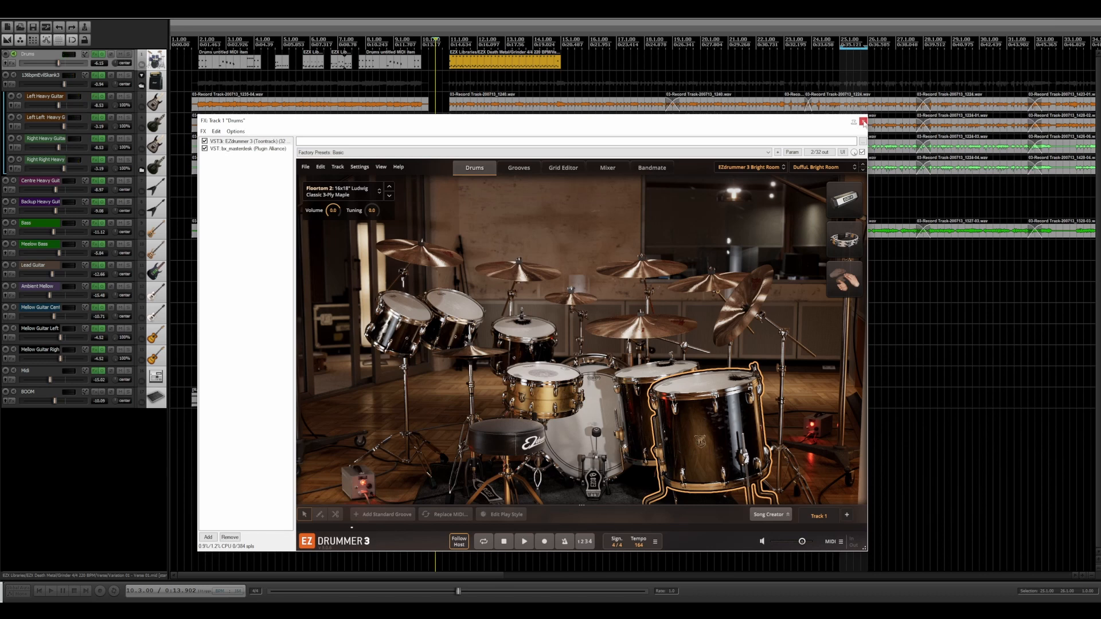
{"action": "left_click", "coordinate": [863, 122]}
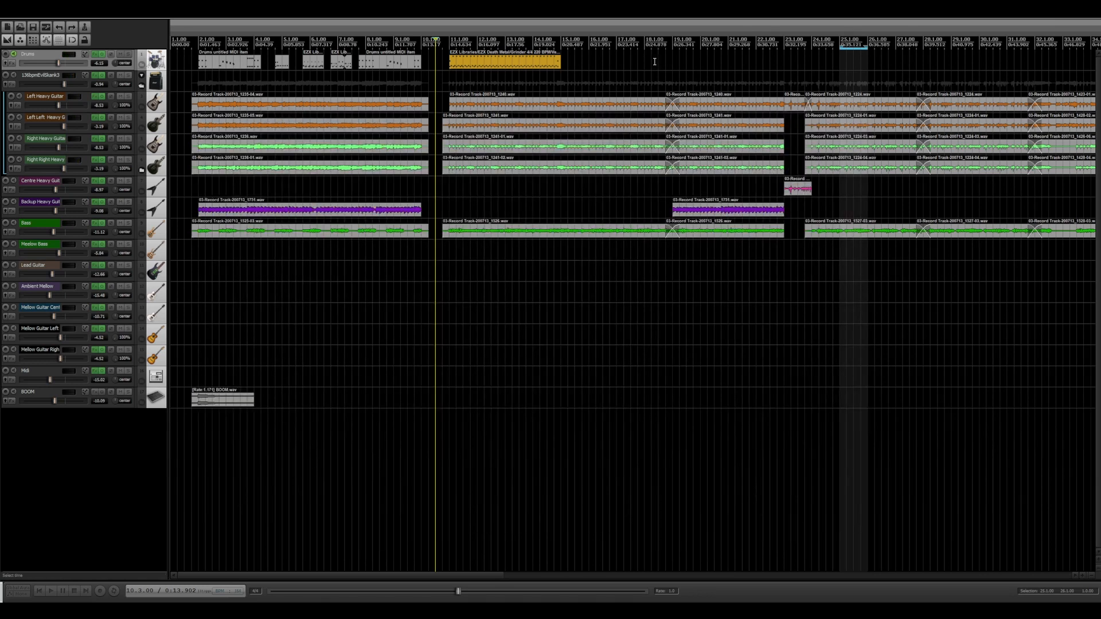
Create an empty MIDI item on the Drums track from bar 15 to bar 19 and open it in the MIDI editor
{"action": "left_click", "coordinate": [676, 60]}
{"action": "left_click_drag", "start_coordinate": [677, 61], "coordinate": [564, 68]}
{"action": "double_click", "coordinate": [575, 68]}
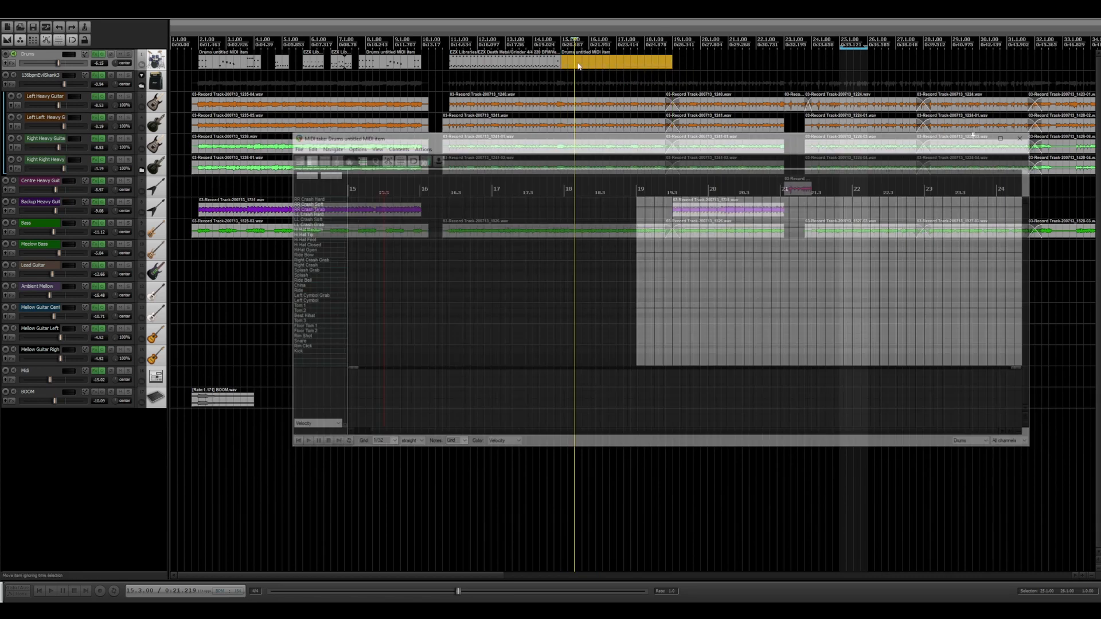
Place a kick hit exactly at the start of bar 15 and play the transition from 14.3.00
{"action": "left_click", "coordinate": [345, 352]}
{"action": "scroll", "coordinate": [370, 353], "scroll_direction": "up", "scroll_amount": 3}
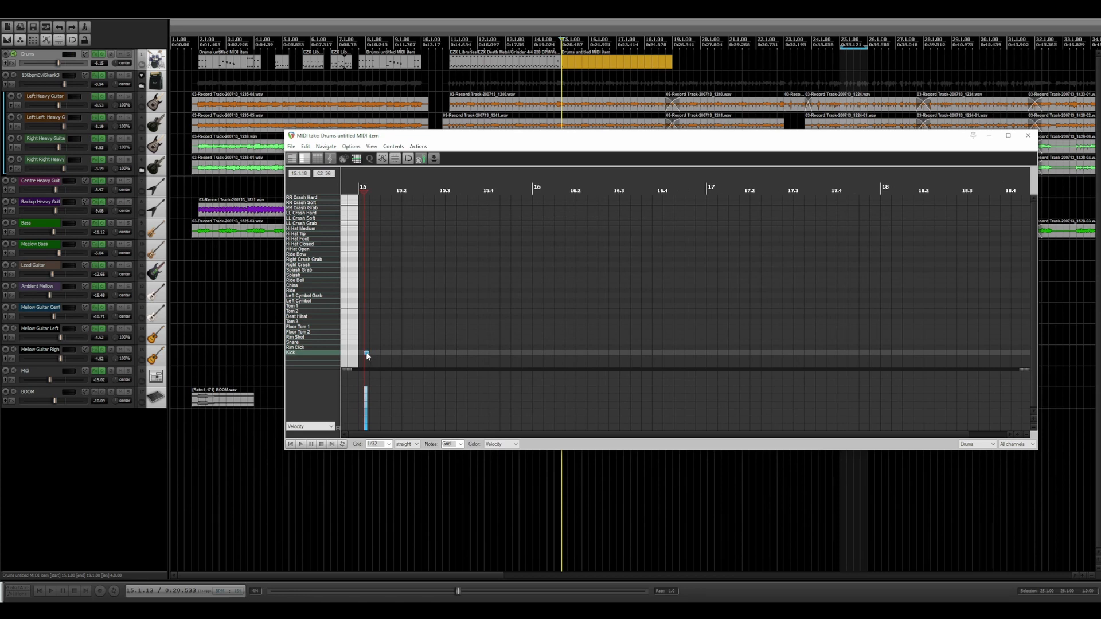
{"action": "left_click_drag", "start_coordinate": [367, 353], "coordinate": [356, 353]}
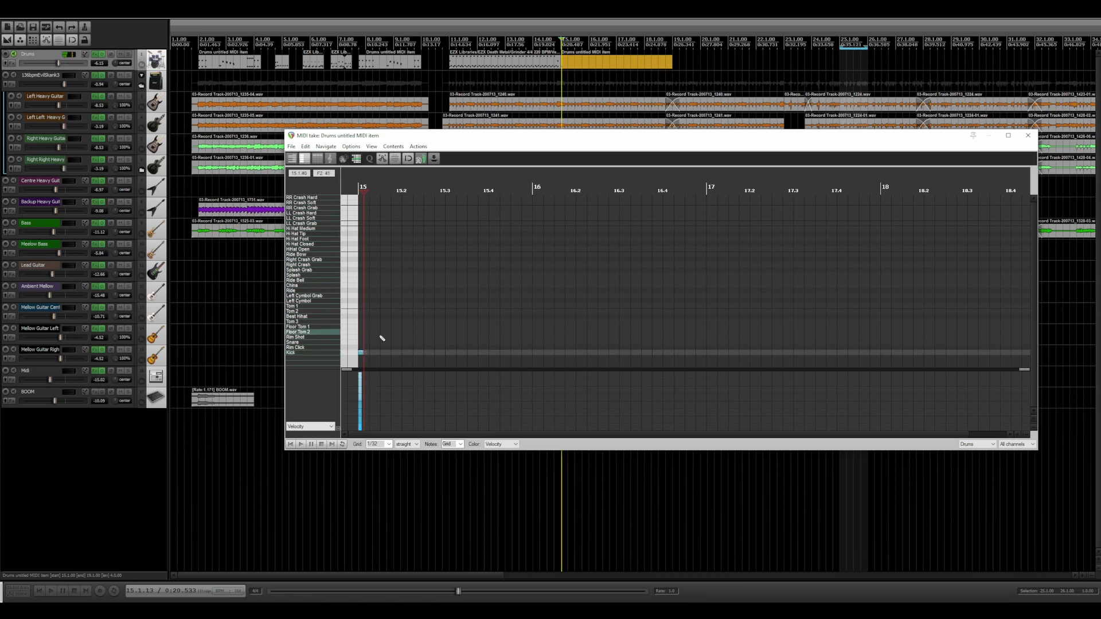
{"action": "left_click", "coordinate": [291, 444]}
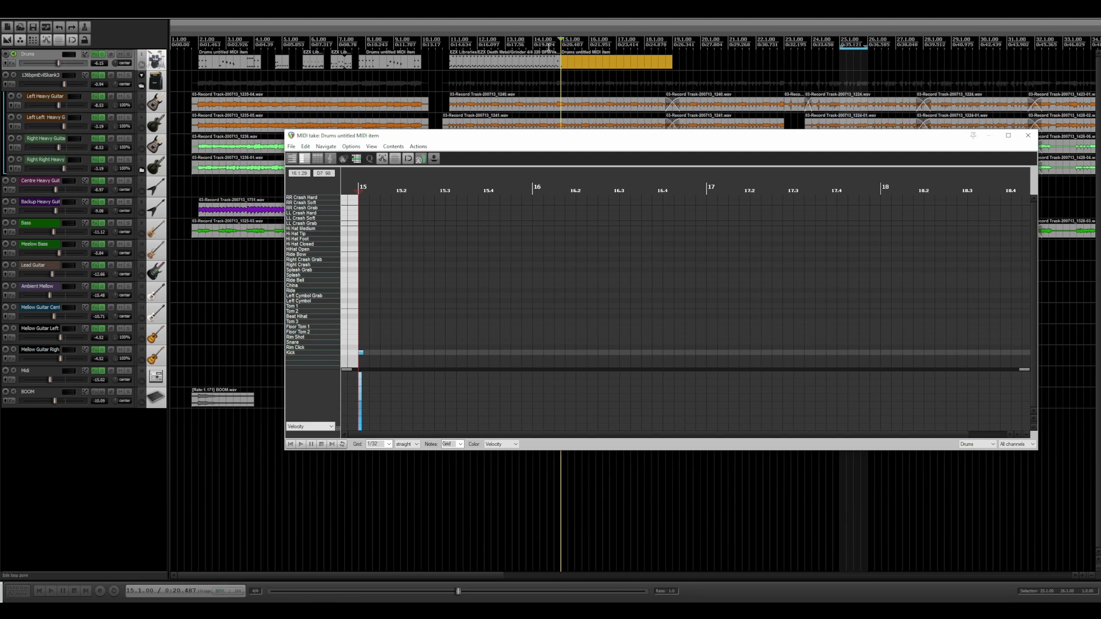
{"action": "left_click", "coordinate": [547, 46]}
{"action": "key", "text": "space"}
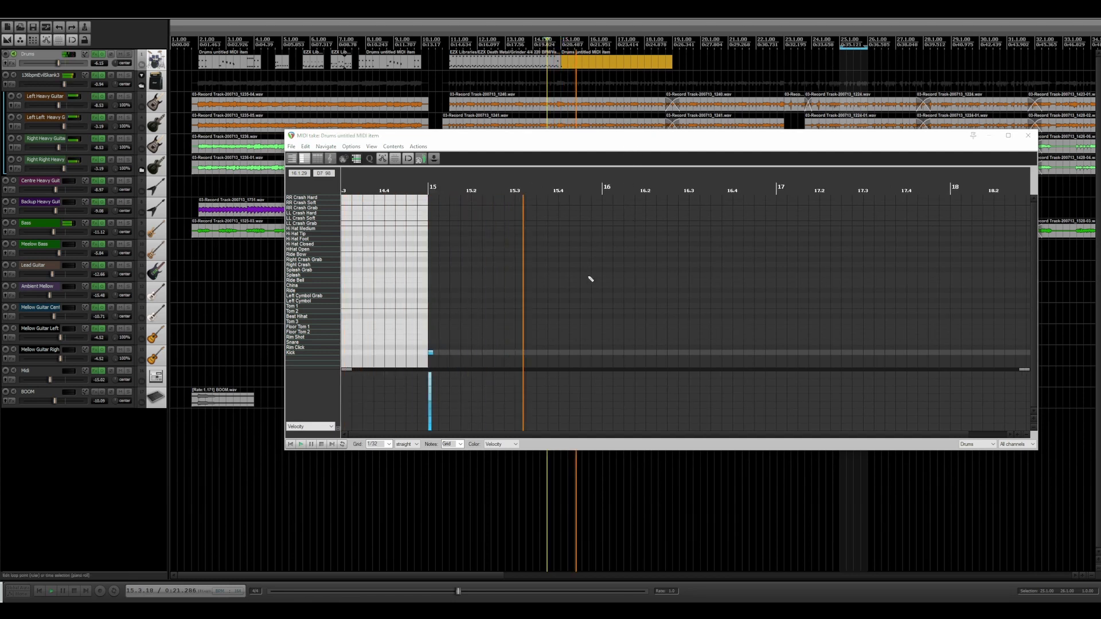
{"action": "key", "text": "space"}
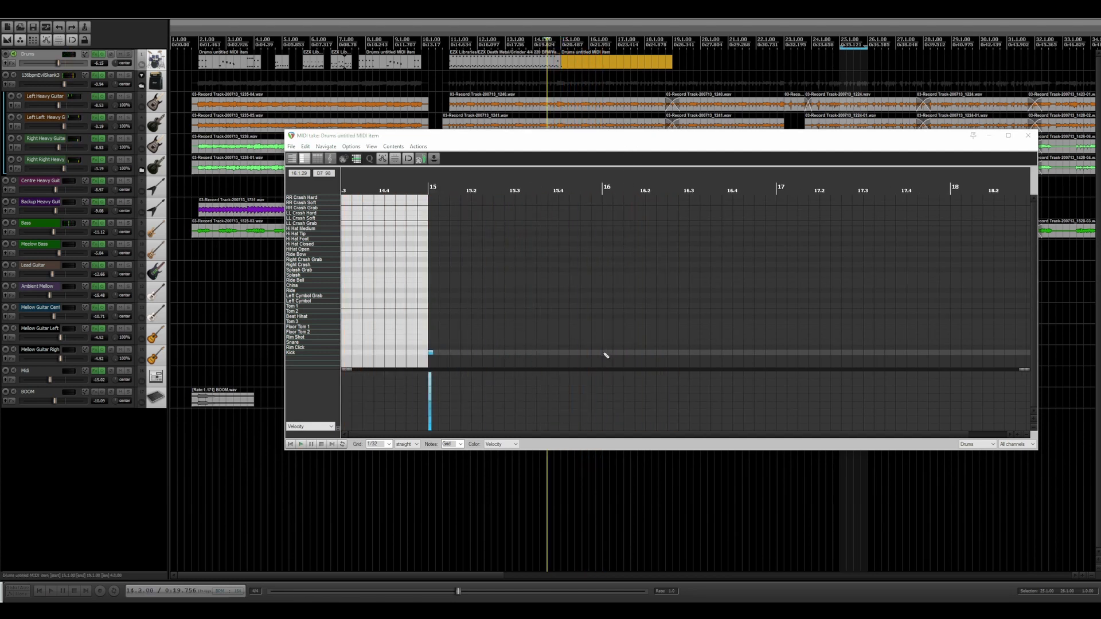
Add kick hits for the first beats of bars 16, 17 and 18
{"action": "left_click", "coordinate": [604, 352]}
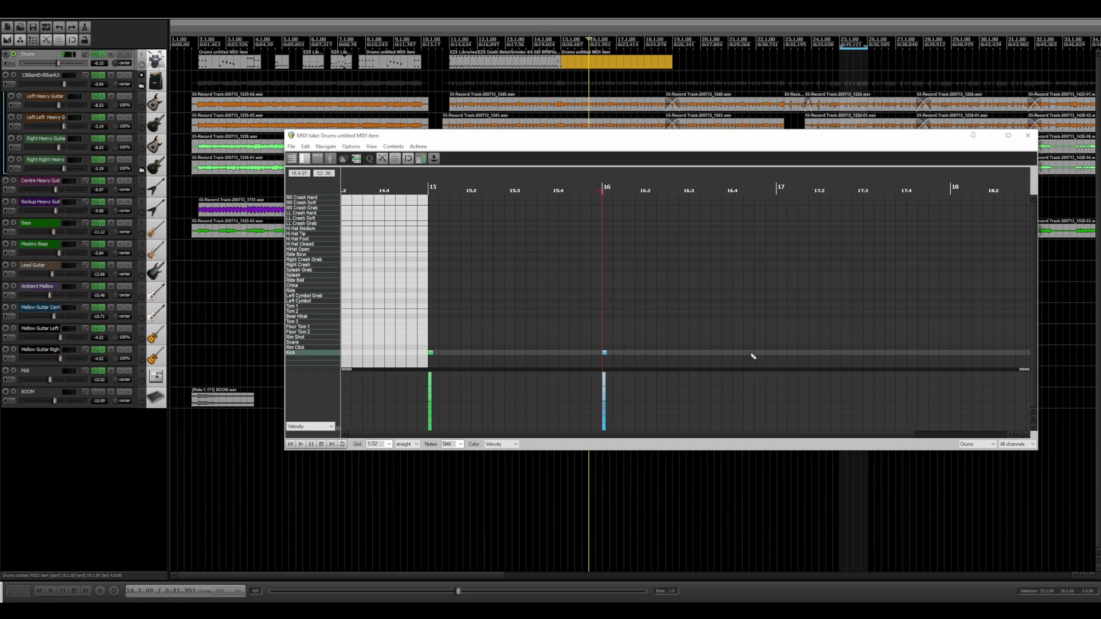
{"action": "left_click", "coordinate": [789, 353]}
{"action": "scroll", "coordinate": [757, 355], "scroll_direction": "down", "scroll_amount": 2}
{"action": "scroll", "coordinate": [721, 360], "scroll_direction": "up", "scroll_amount": 1}
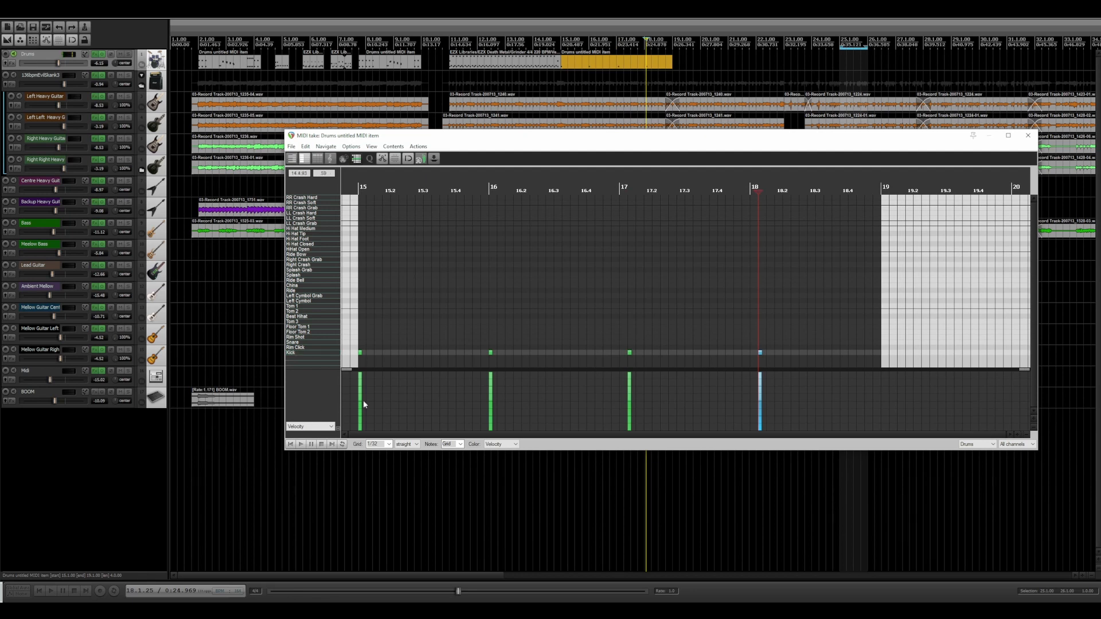
Add snare hits on beat 3 of bars 15 to 18, align the bar 17 and 18 hits to the beats, and play from bar 15
{"action": "left_click_drag", "start_coordinate": [834, 323], "coordinate": [426, 344]}
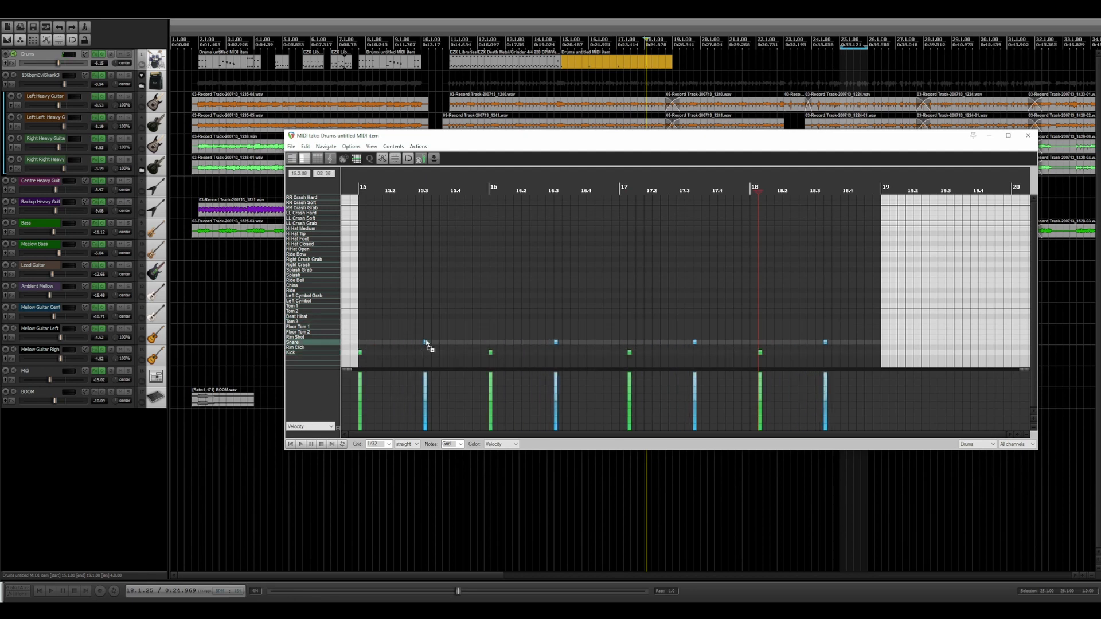
{"action": "left_click", "coordinate": [290, 444]}
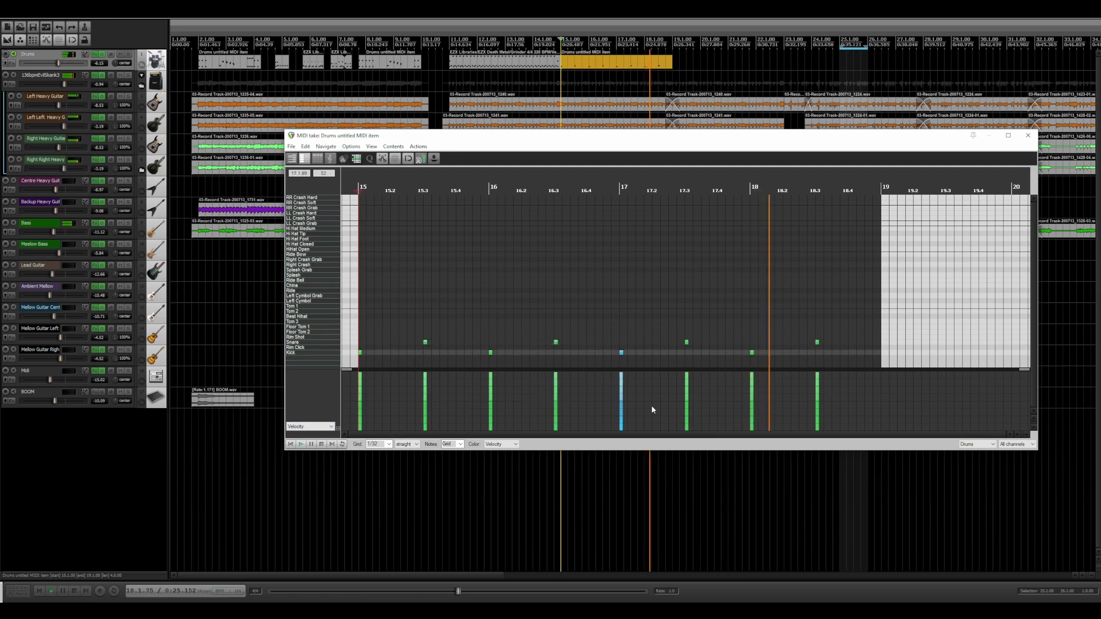
{"action": "key", "text": "space"}
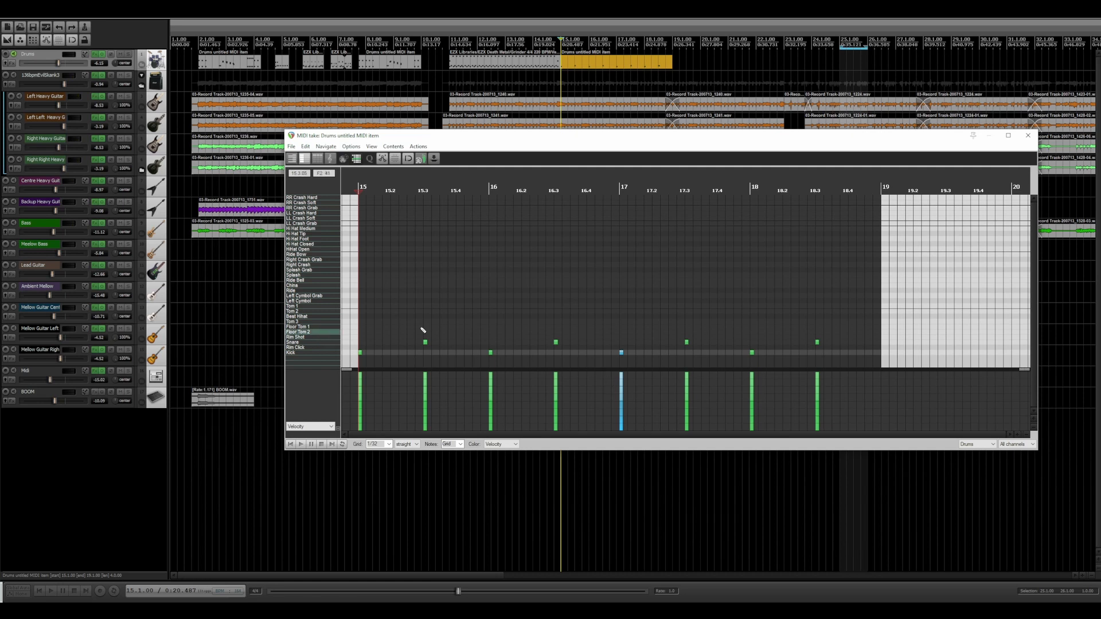
Add Right Crash and Left Cymbol hits at the start of bar 15 and open the Drums track's EZdrummer window
{"action": "left_click", "coordinate": [360, 265]}
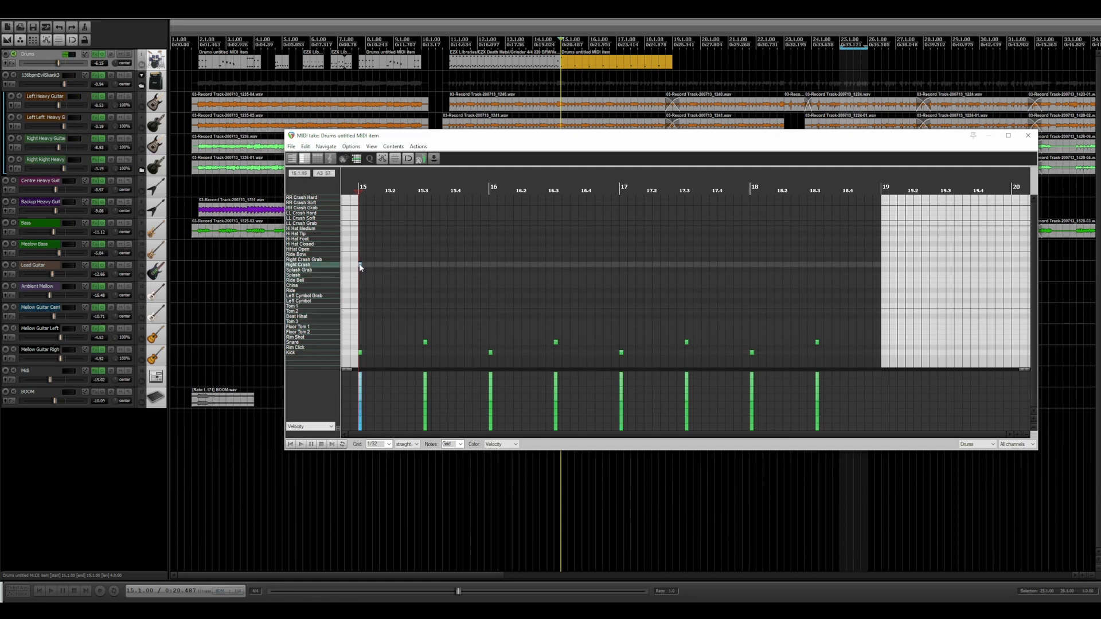
{"action": "left_click", "coordinate": [360, 300]}
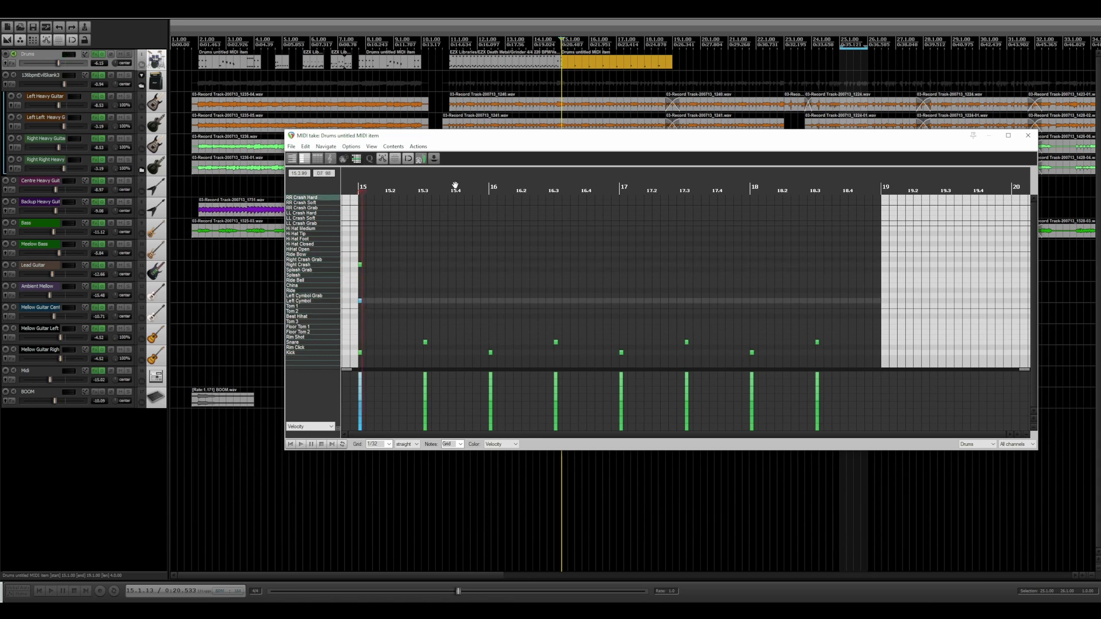
{"action": "left_click", "coordinate": [95, 54]}
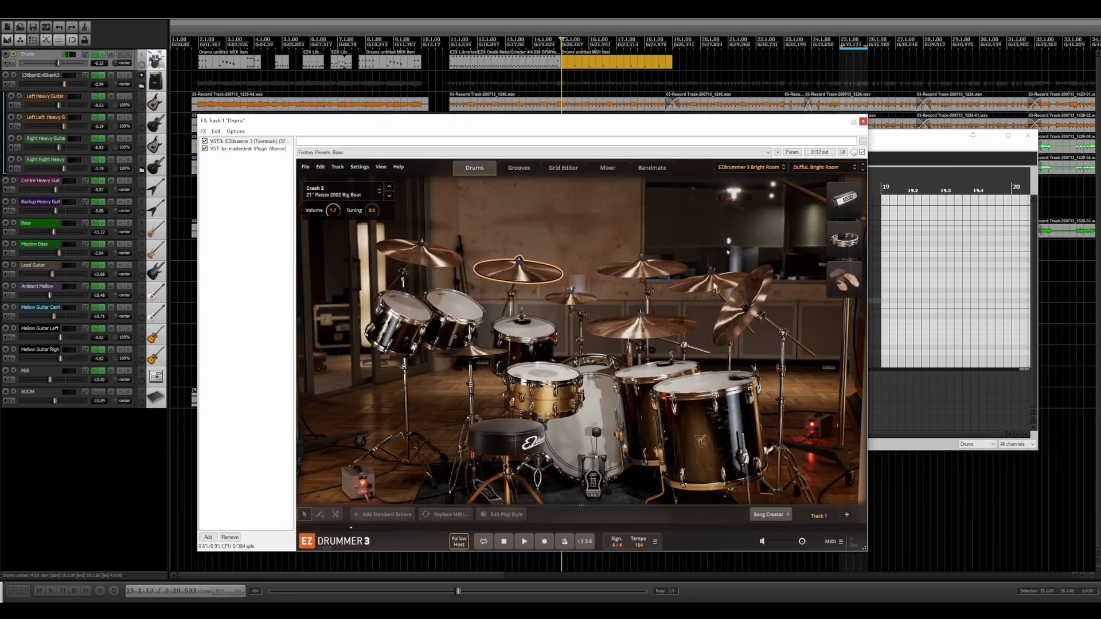
Audition the Crash 4 cymbal on the drum kit, check its volume control, and close the plugin window
{"action": "left_click", "coordinate": [701, 287]}
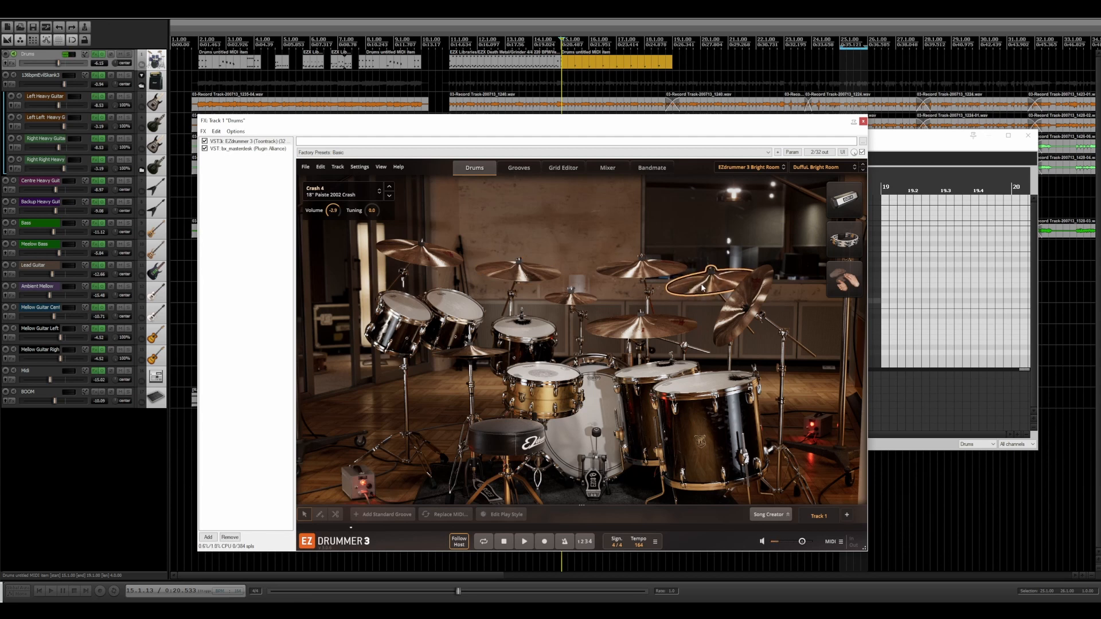
{"action": "left_click", "coordinate": [699, 288]}
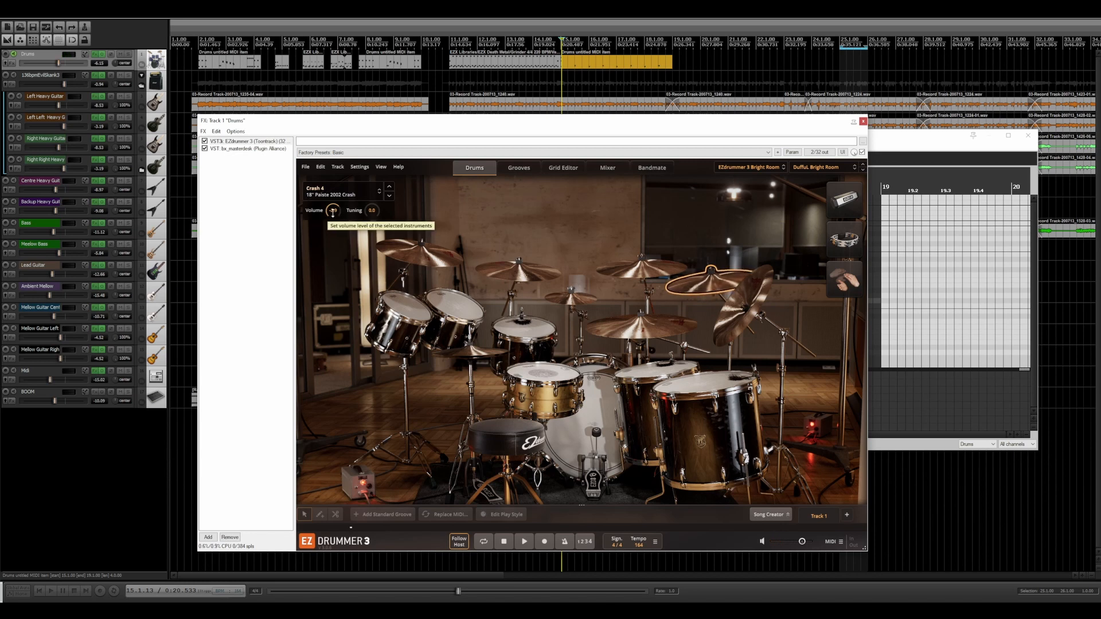
{"action": "left_click", "coordinate": [862, 122]}
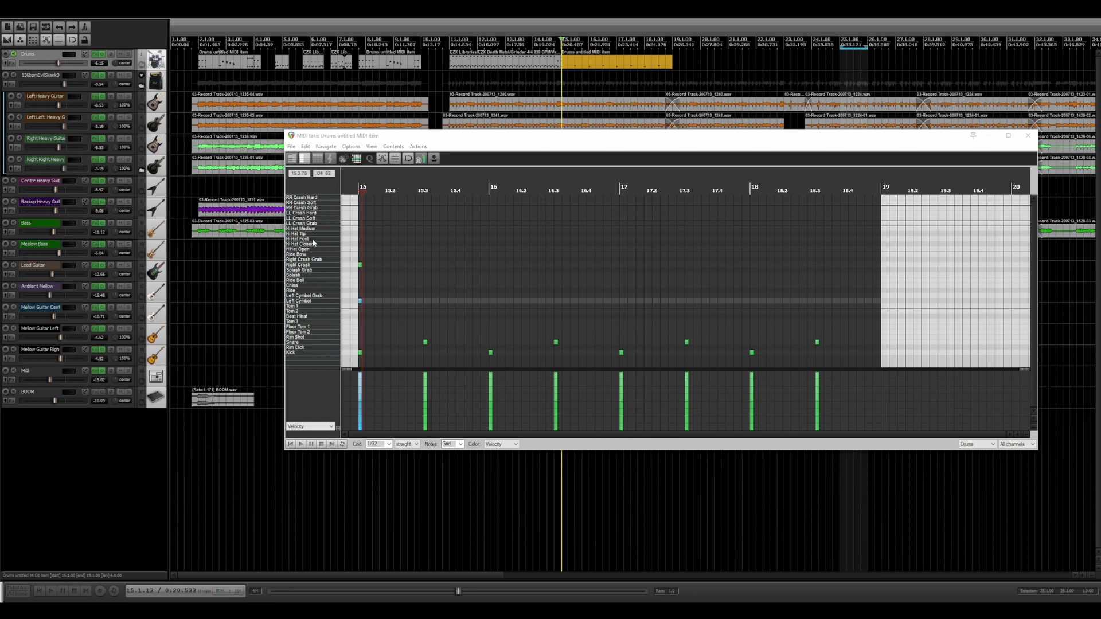
Add RR Crash Hard hits on every beat from 15.2 through 18.4, copying the hits into the following bars
{"action": "left_click", "coordinate": [323, 196]}
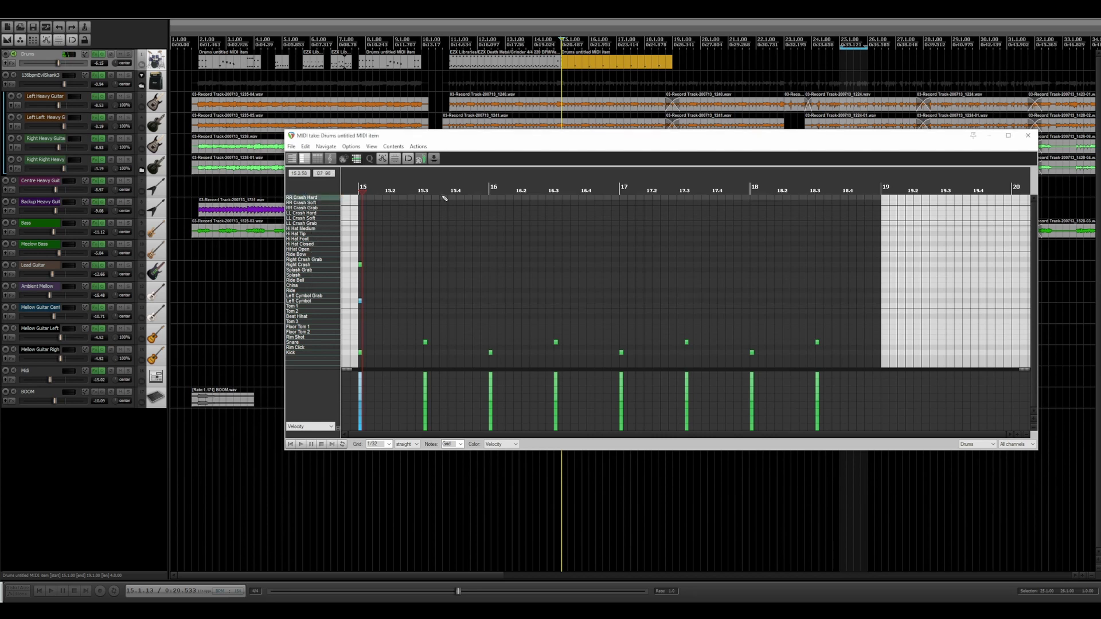
{"action": "left_click", "coordinate": [393, 197]}
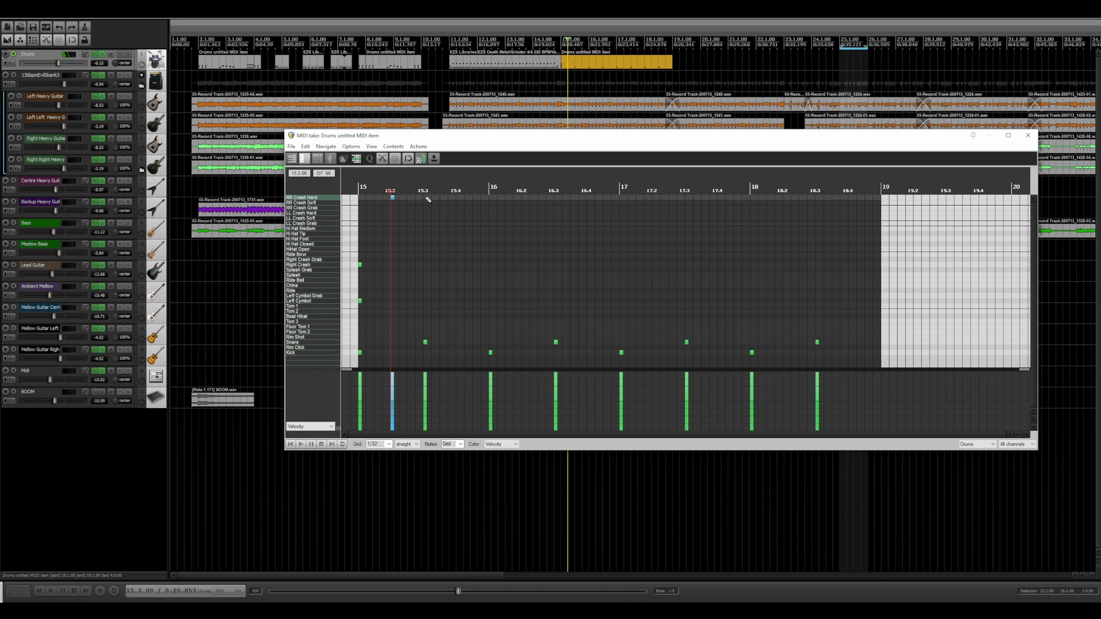
{"action": "left_click", "coordinate": [426, 198]}
{"action": "left_click", "coordinate": [457, 198]}
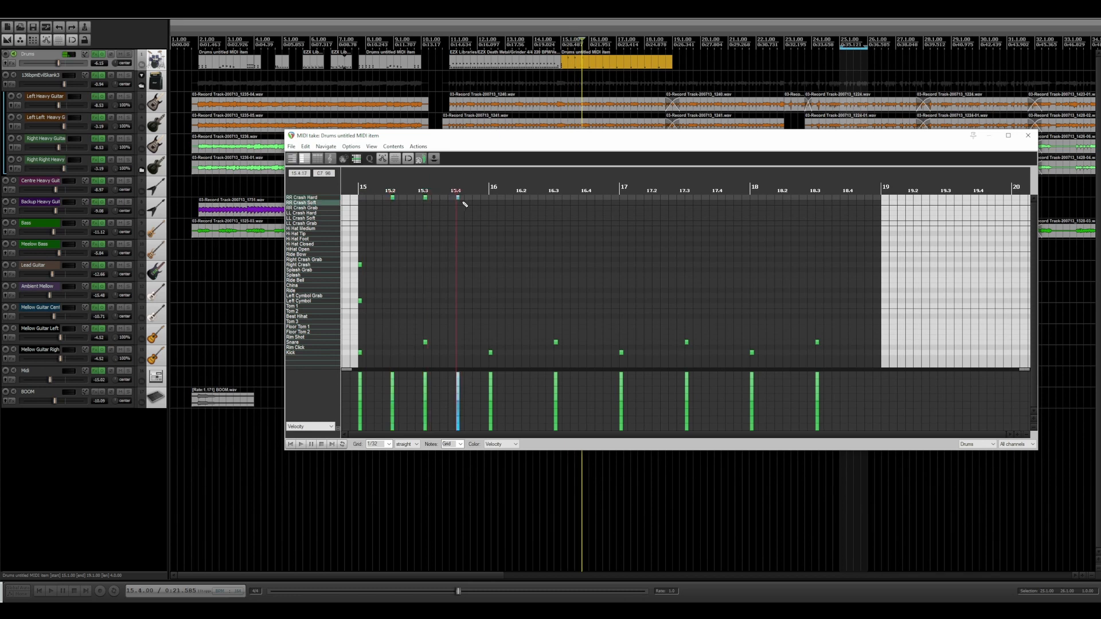
{"action": "left_click", "coordinate": [491, 198]}
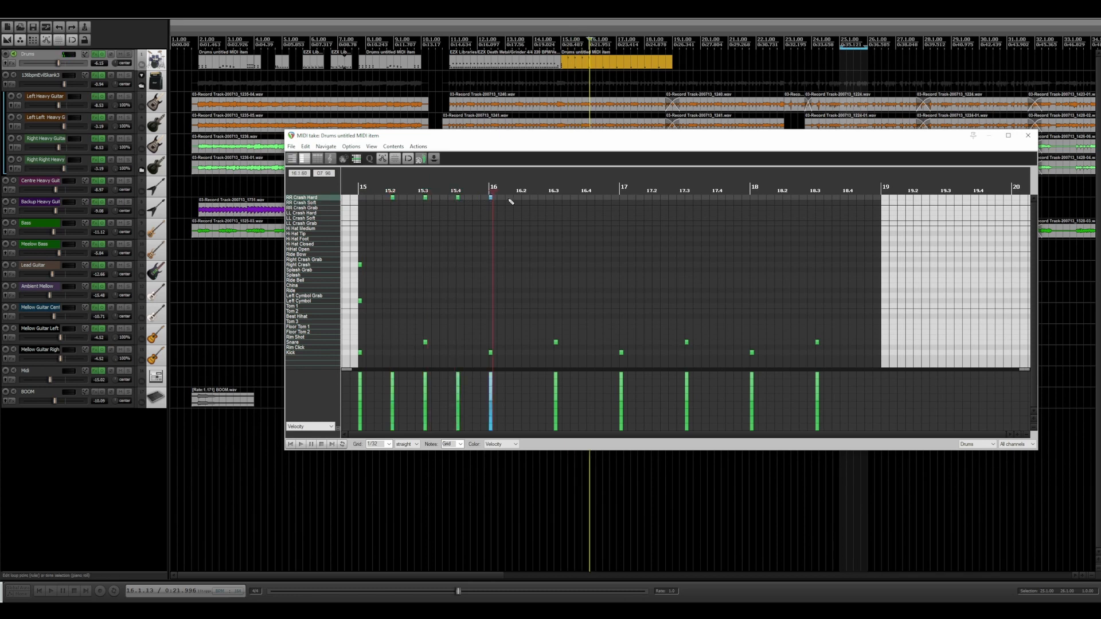
{"action": "left_click_drag", "start_coordinate": [511, 202], "coordinate": [752, 200]}
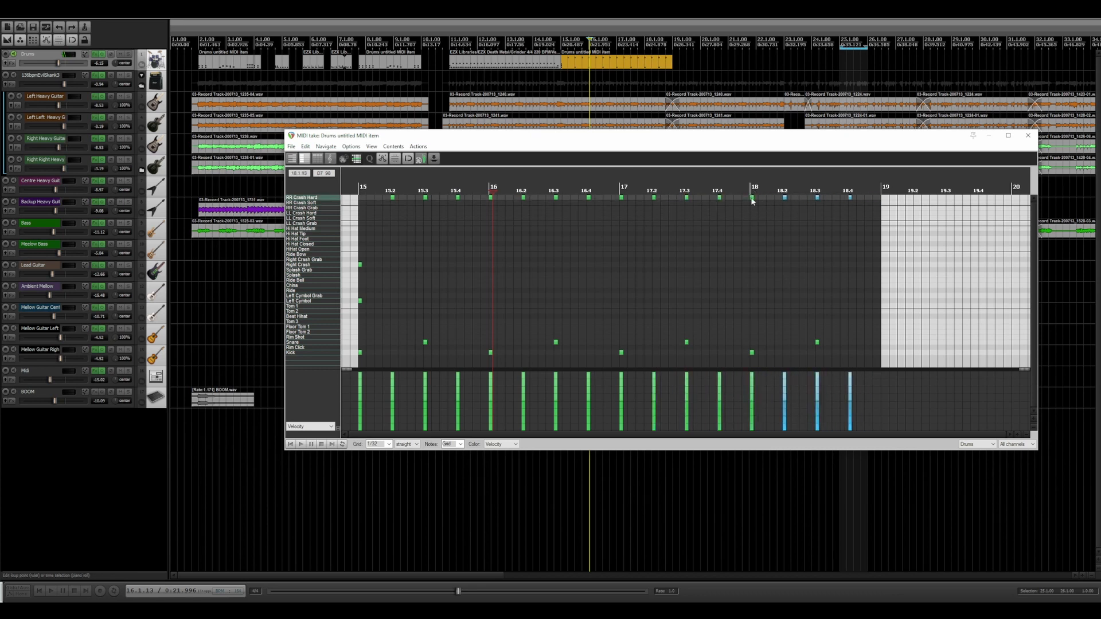
{"action": "left_click", "coordinate": [752, 198]}
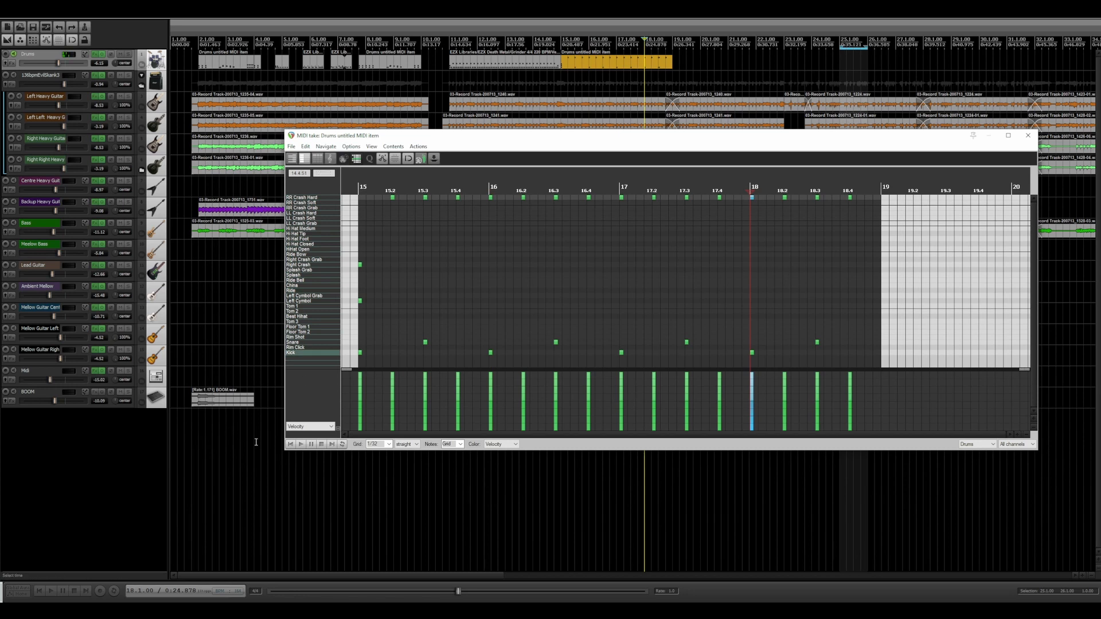
Play the crash pattern from bar 15, then play the transition into it from 13.3.00
{"action": "left_click", "coordinate": [291, 444]}
{"action": "key", "text": "space"}
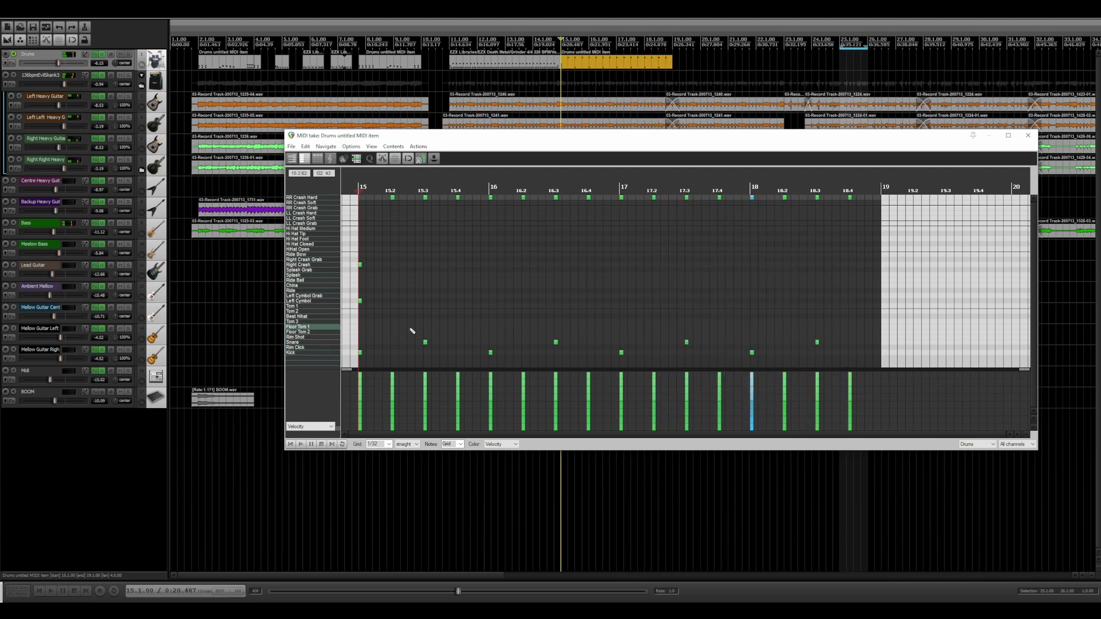
{"action": "key", "text": "space"}
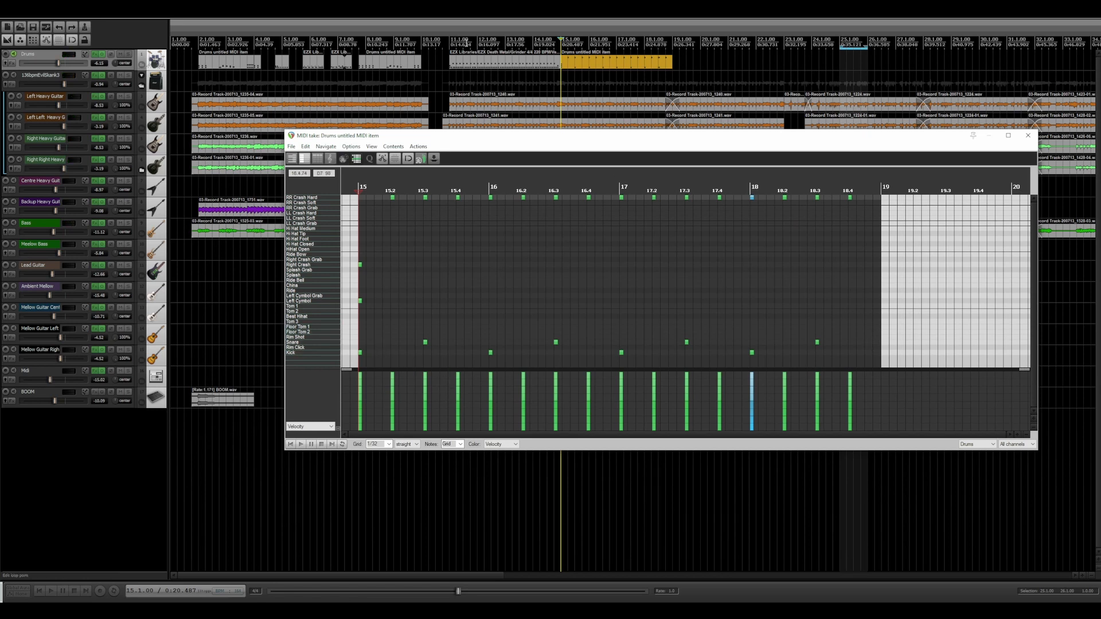
{"action": "left_click", "coordinate": [519, 41]}
{"action": "key", "text": "space"}
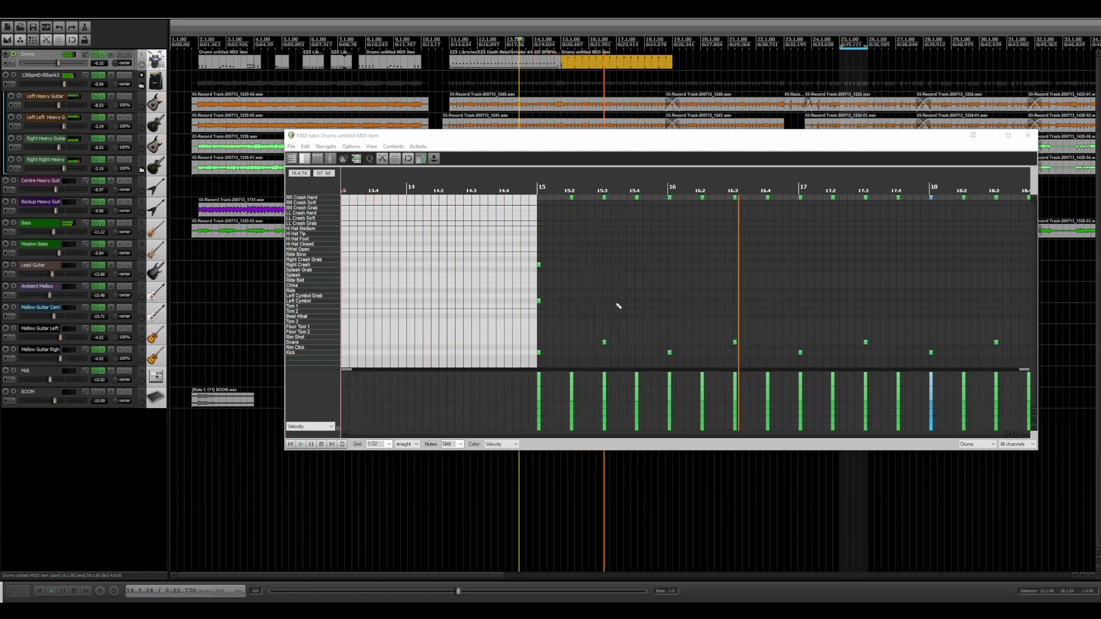
{"action": "key", "text": "space"}
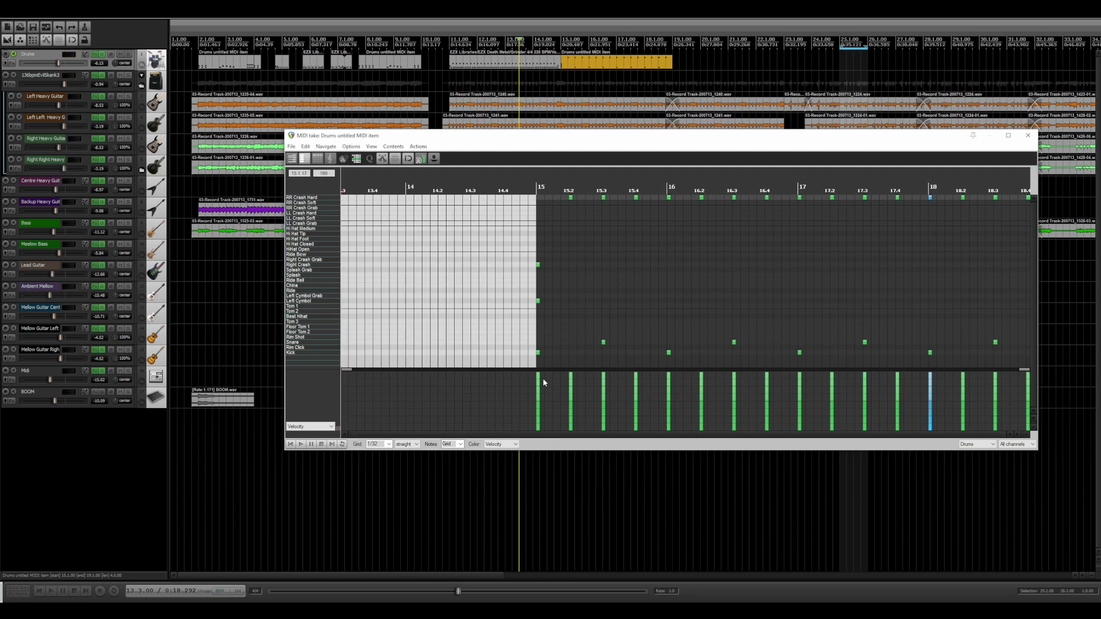
Listen again from 13.3.00 and add kick hits just before 15.2, on 15.2, midway to 15.3, and just before 15.3
{"action": "scroll", "coordinate": [581, 312], "scroll_direction": "right", "scroll_amount": 3}
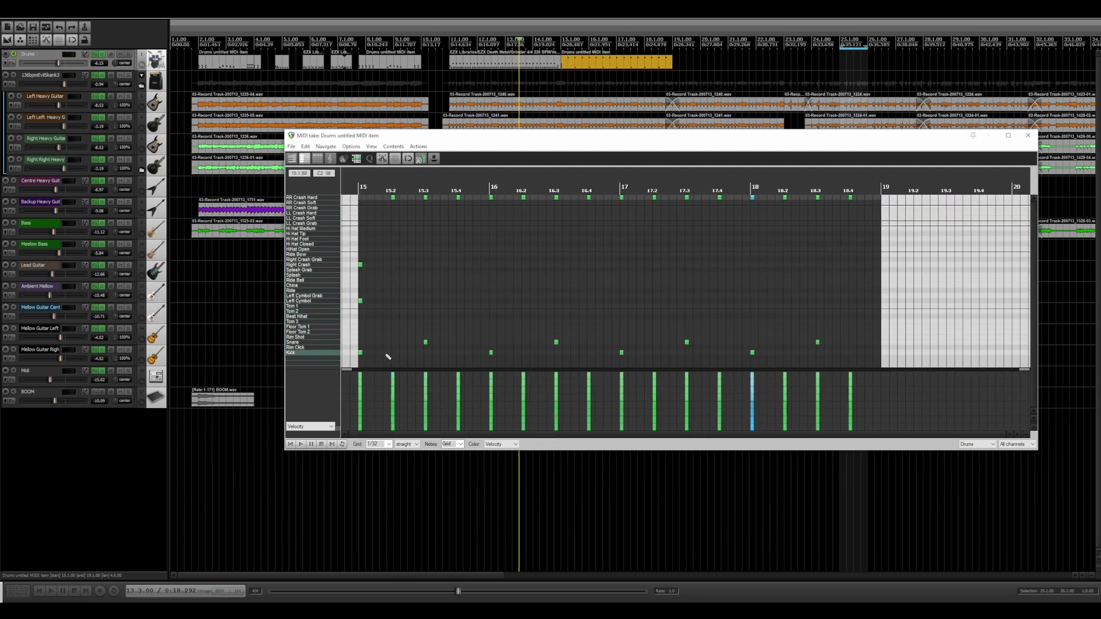
{"action": "key", "text": "space"}
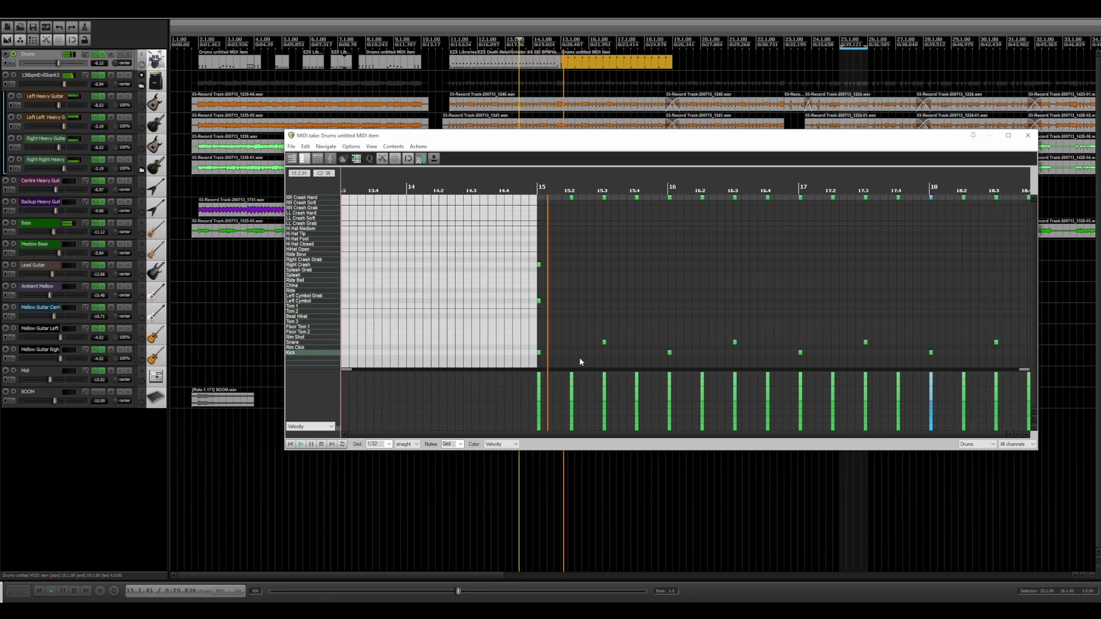
{"action": "key", "text": "space"}
{"action": "left_click", "coordinate": [564, 352]}
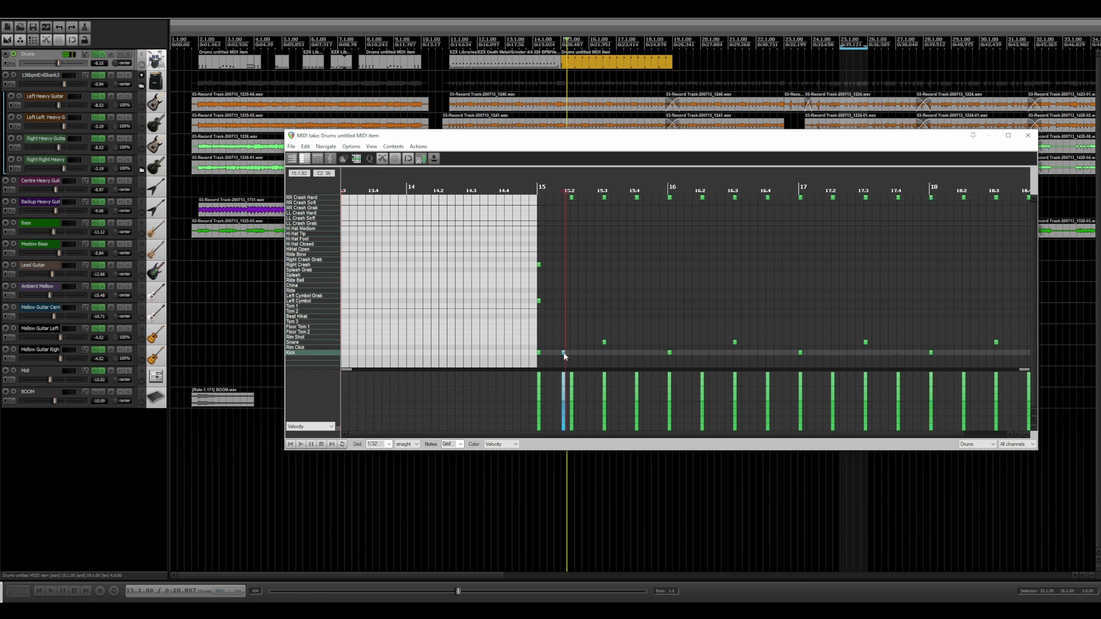
{"action": "left_click", "coordinate": [572, 352]}
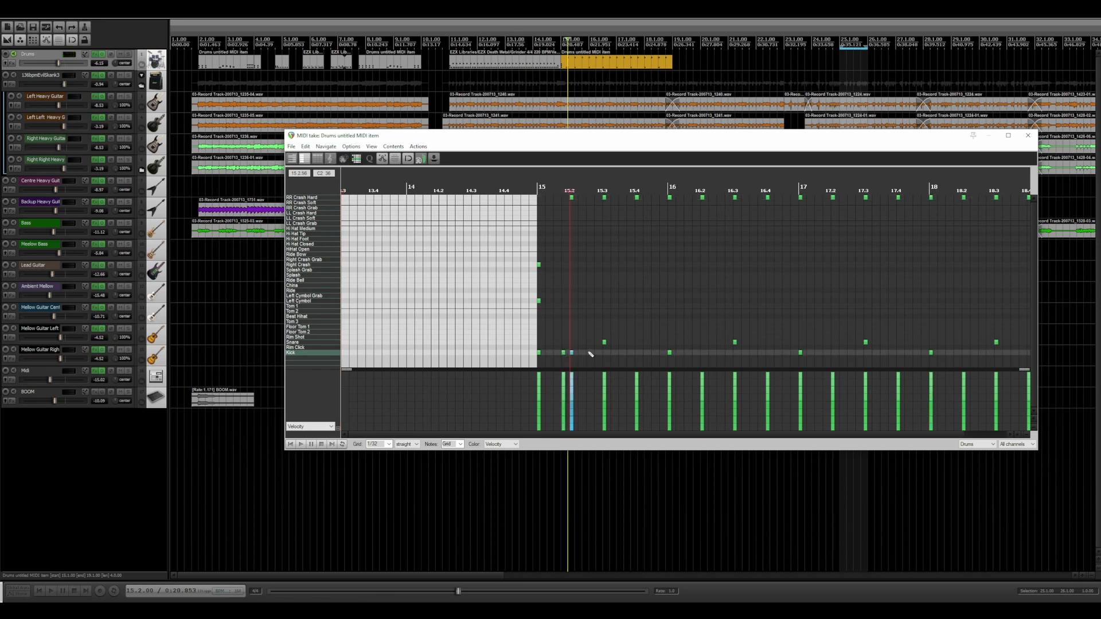
{"action": "left_click", "coordinate": [587, 352]}
{"action": "left_click", "coordinate": [596, 353]}
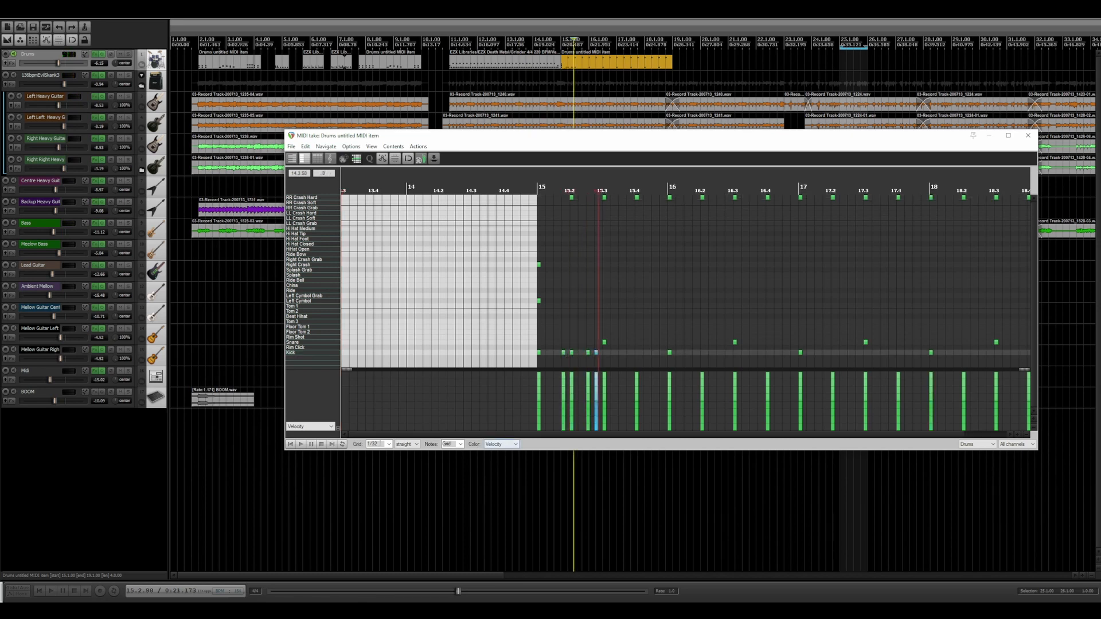
Play the kick pattern from bar 15 and delete the kick hit just before 15.3
{"action": "left_click", "coordinate": [290, 444]}
{"action": "left_click", "coordinate": [301, 443]}
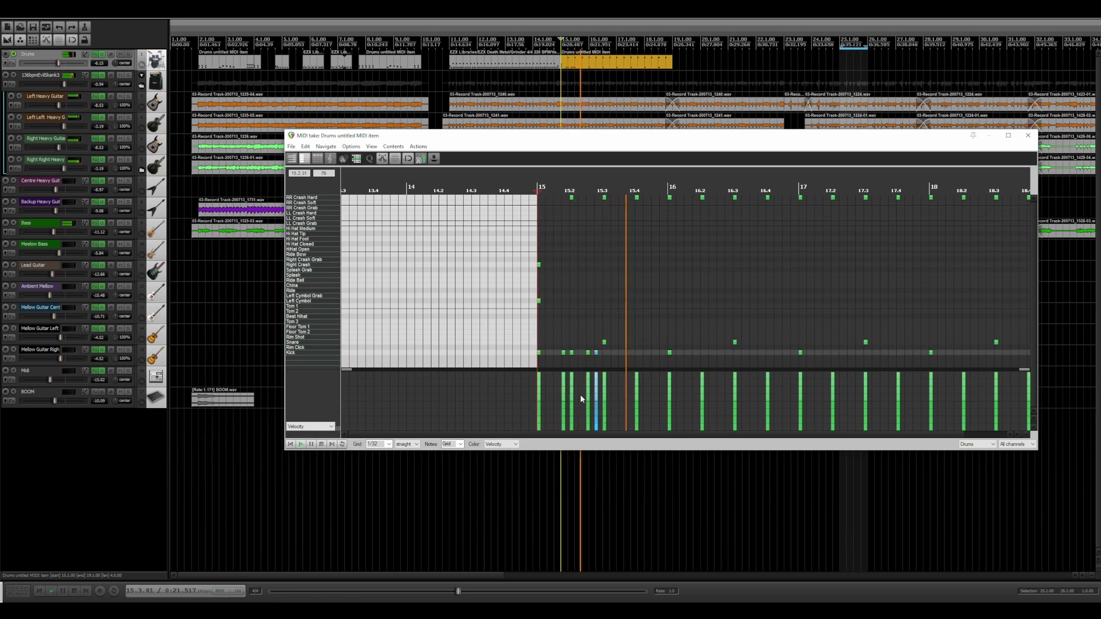
{"action": "key", "text": "space"}
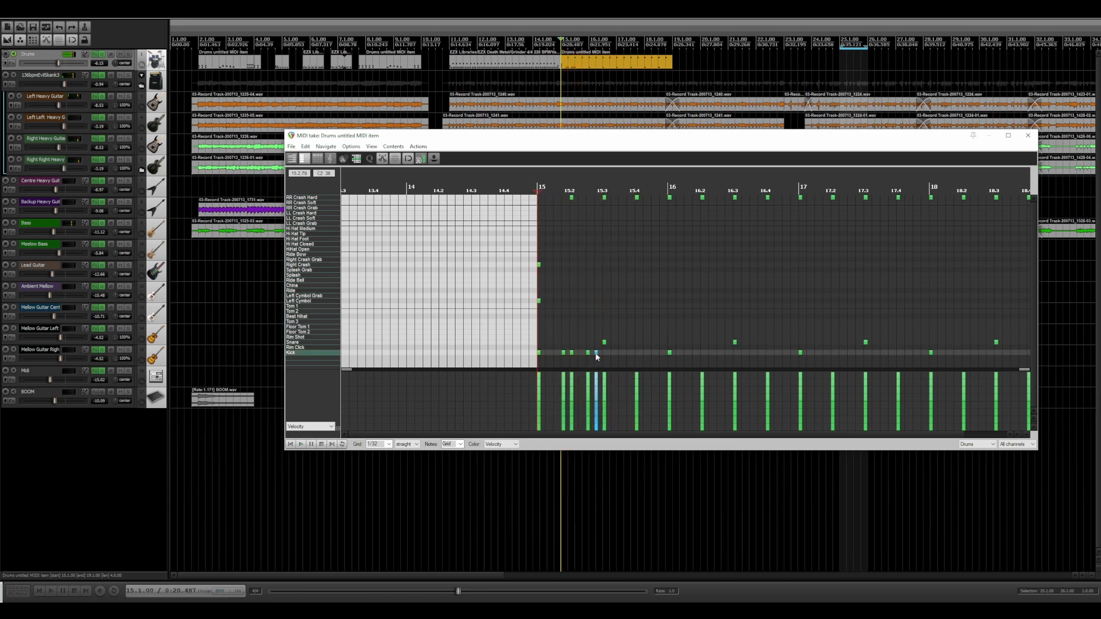
{"action": "double_click", "coordinate": [596, 352]}
{"action": "key", "text": "space"}
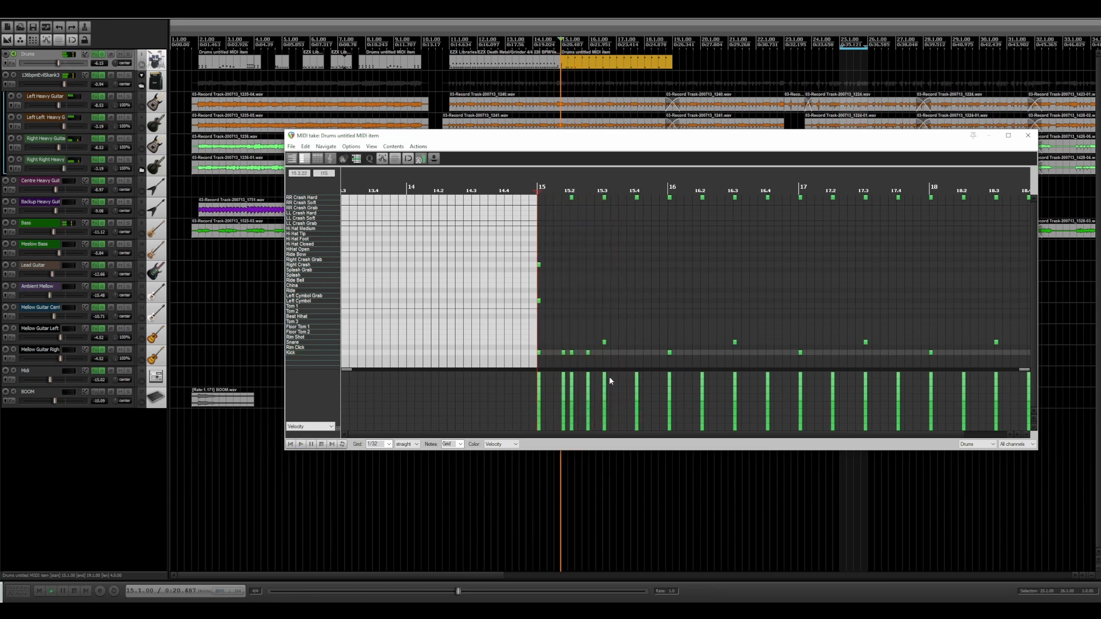
{"action": "key", "text": "space"}
Add kick hits midway between 15.3 and 15.4 and on 15.4, and play from bar 15
{"action": "left_click", "coordinate": [619, 352]}
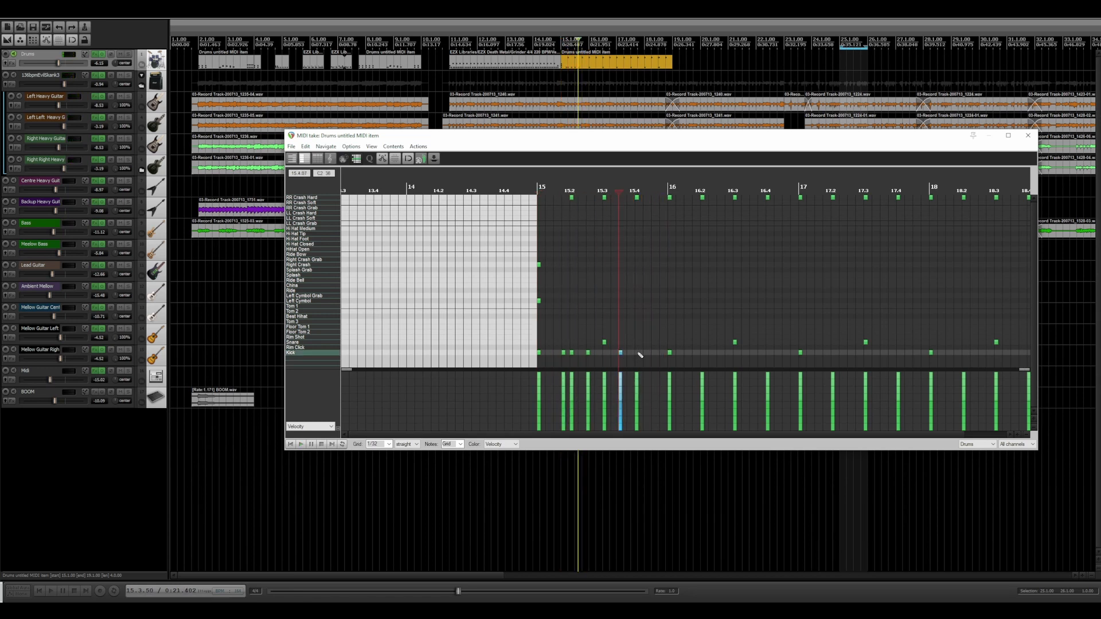
{"action": "left_click", "coordinate": [638, 353]}
{"action": "left_click", "coordinate": [291, 444]}
{"action": "key", "text": "space"}
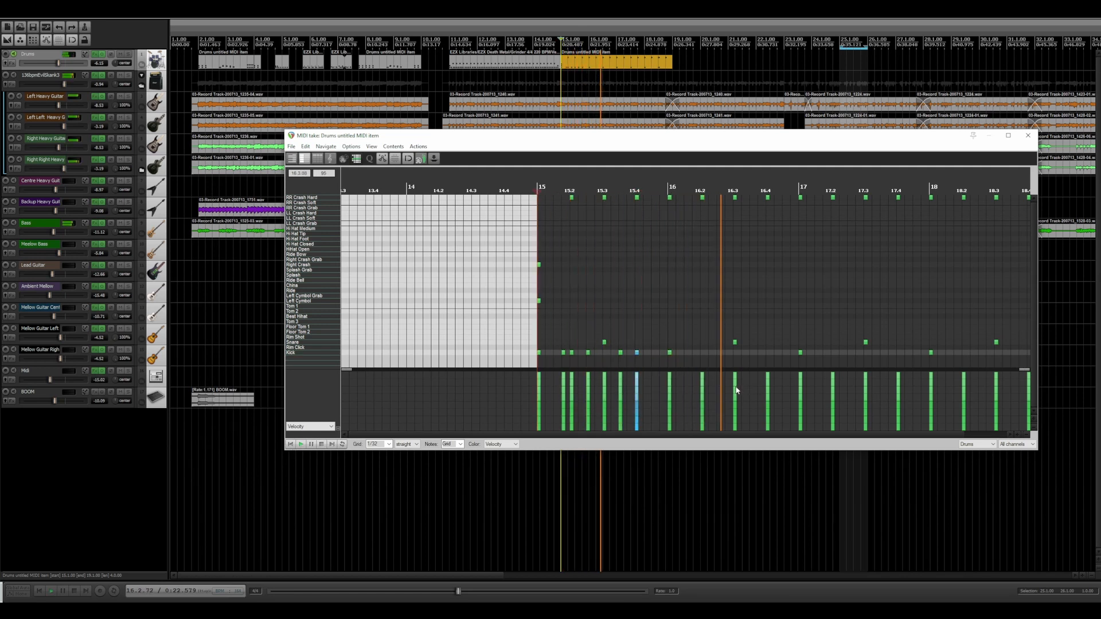
{"action": "key", "text": "space"}
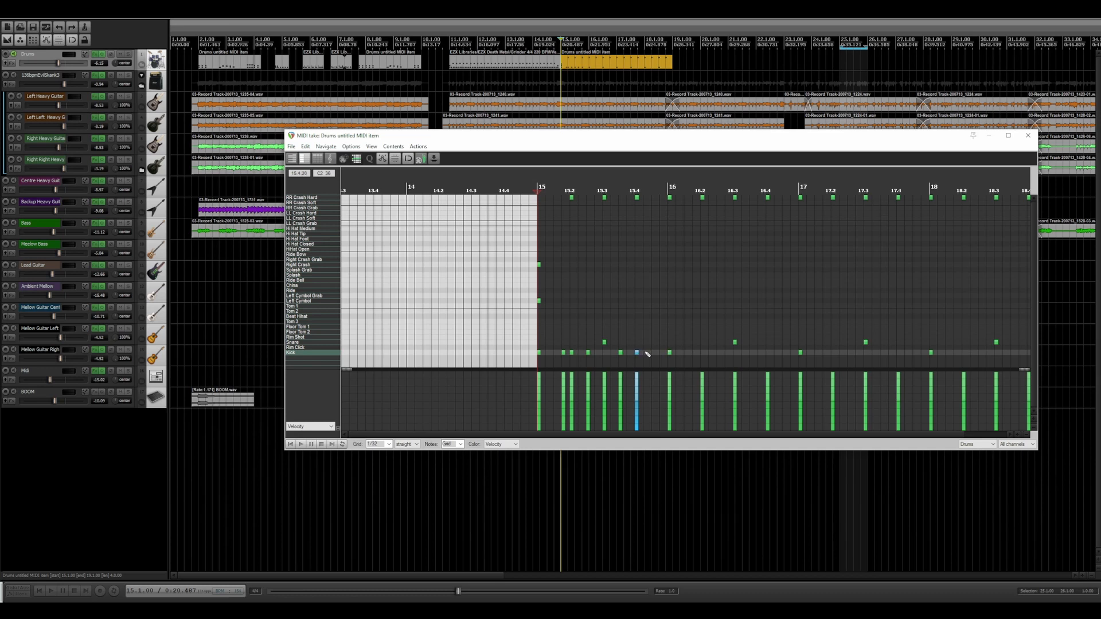
Copy the bar 15 kick pattern into bars 16 to 18 and add an extra kick midway between 18.4 and bar 19
{"action": "left_click_drag", "start_coordinate": [641, 354], "coordinate": [956, 357]}
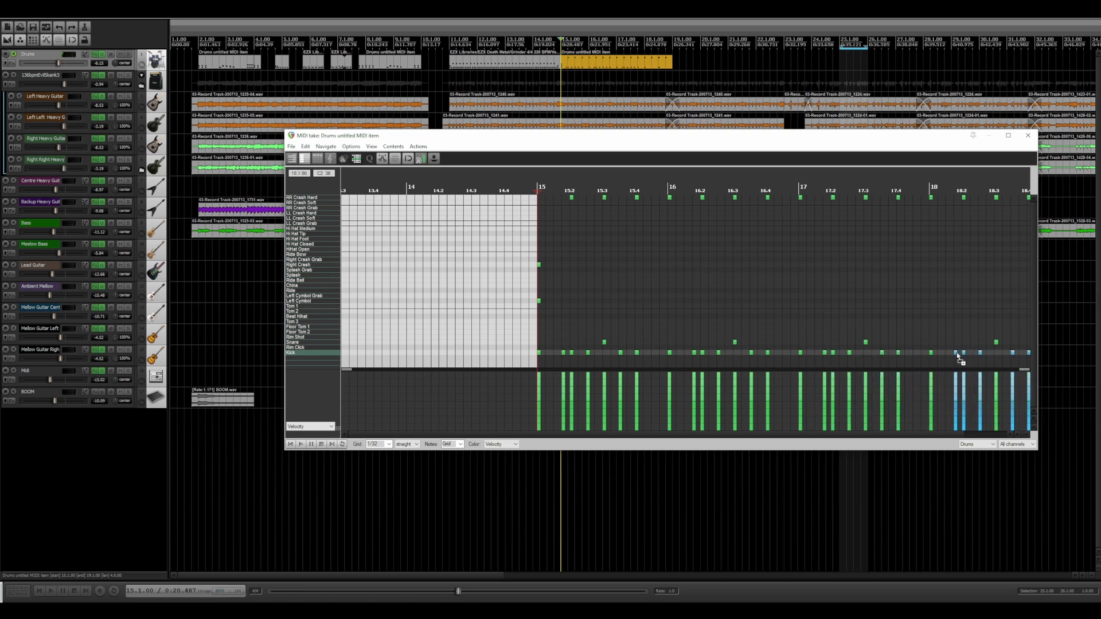
{"action": "scroll", "coordinate": [946, 343], "scroll_direction": "down", "scroll_amount": 2}
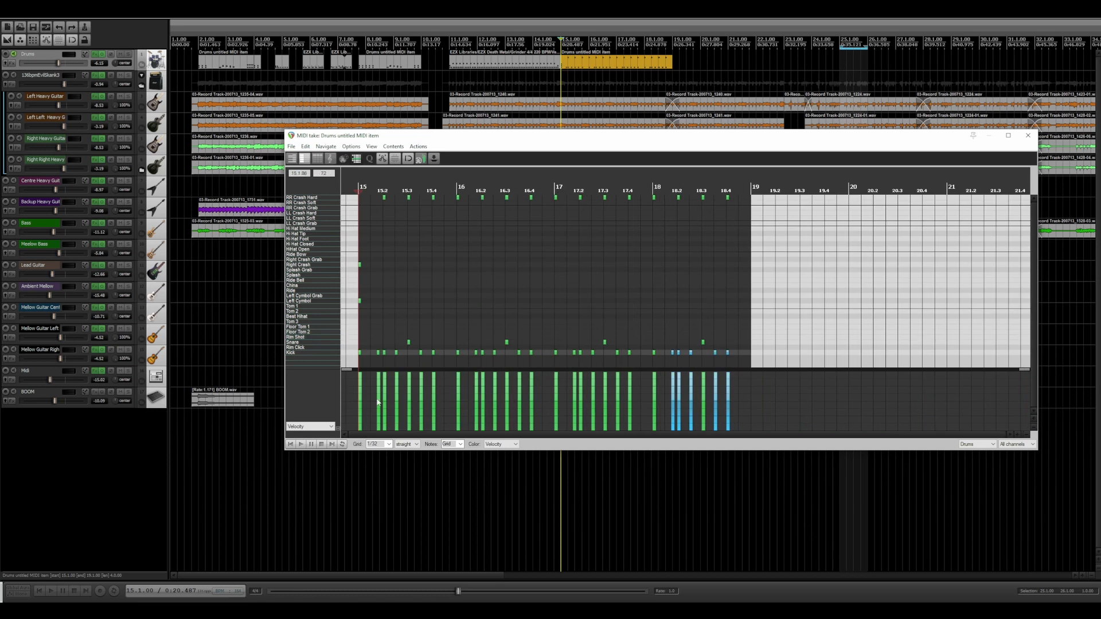
{"action": "left_click", "coordinate": [299, 444]}
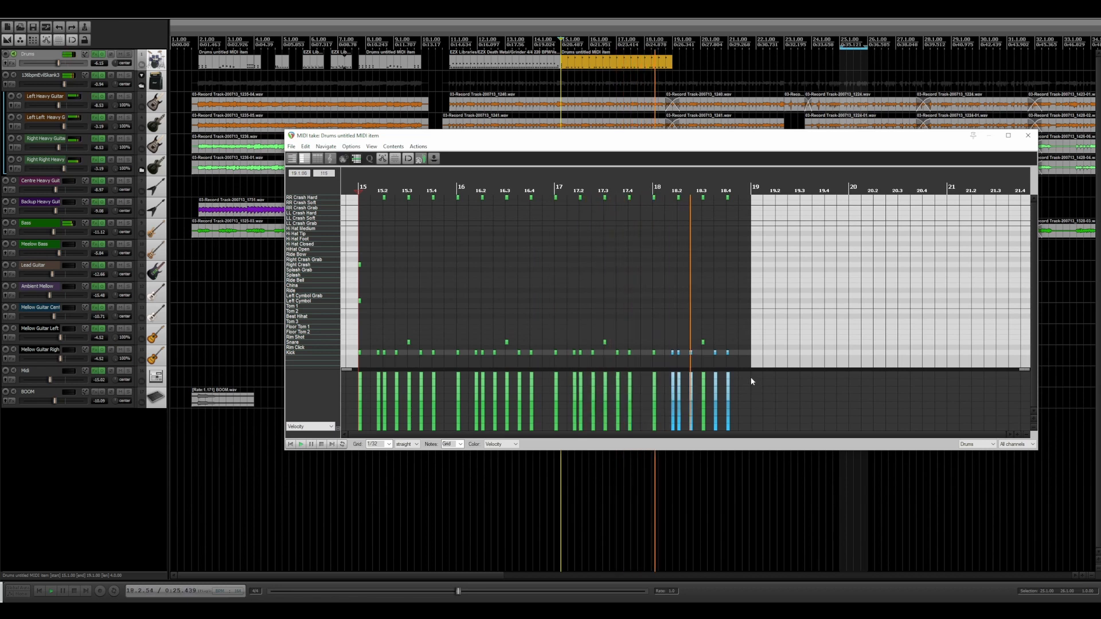
{"action": "key", "text": "space"}
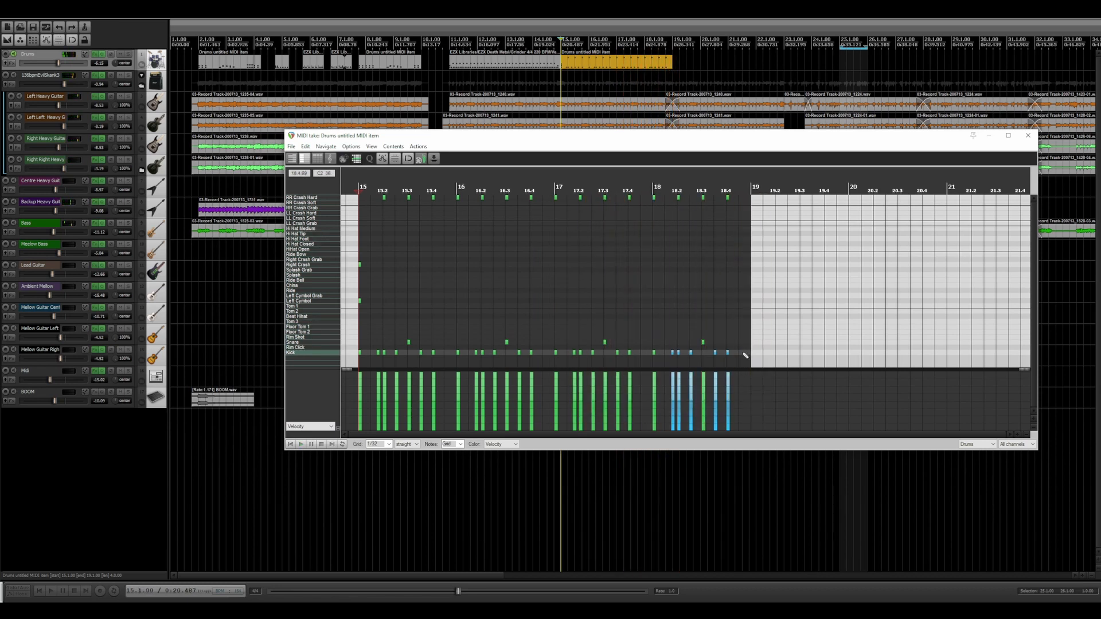
{"action": "left_click", "coordinate": [742, 355]}
{"action": "left_click", "coordinate": [1027, 135]}
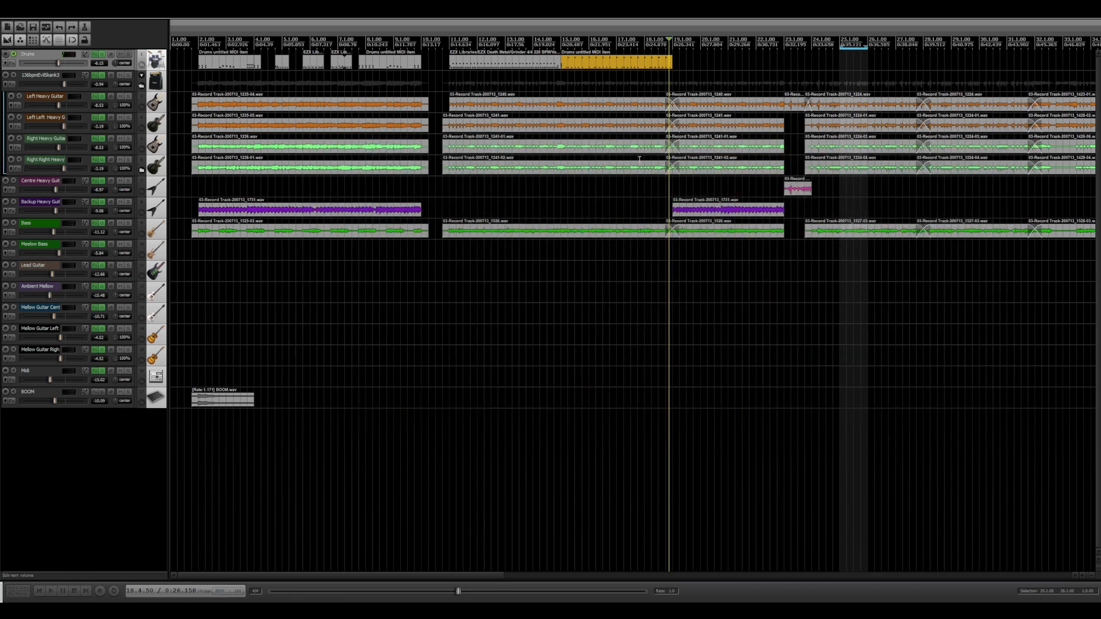
Review the bar 15 to 18 drum item and play the arrangement from 10.4.00 to the start of bar 19
{"action": "left_click", "coordinate": [438, 49]}
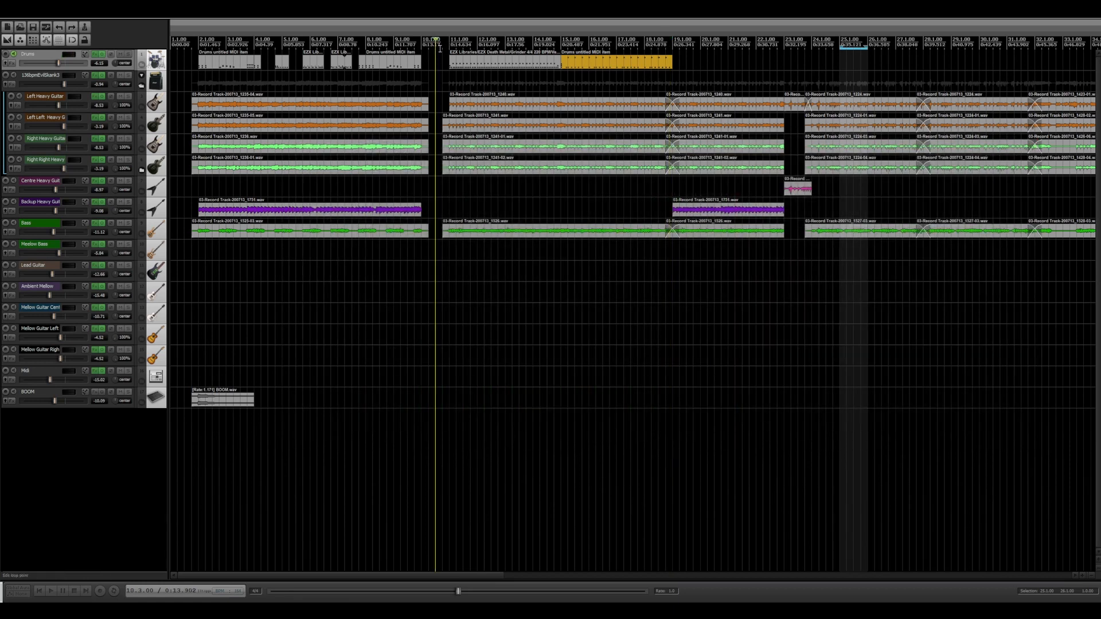
{"action": "double_click", "coordinate": [619, 63]}
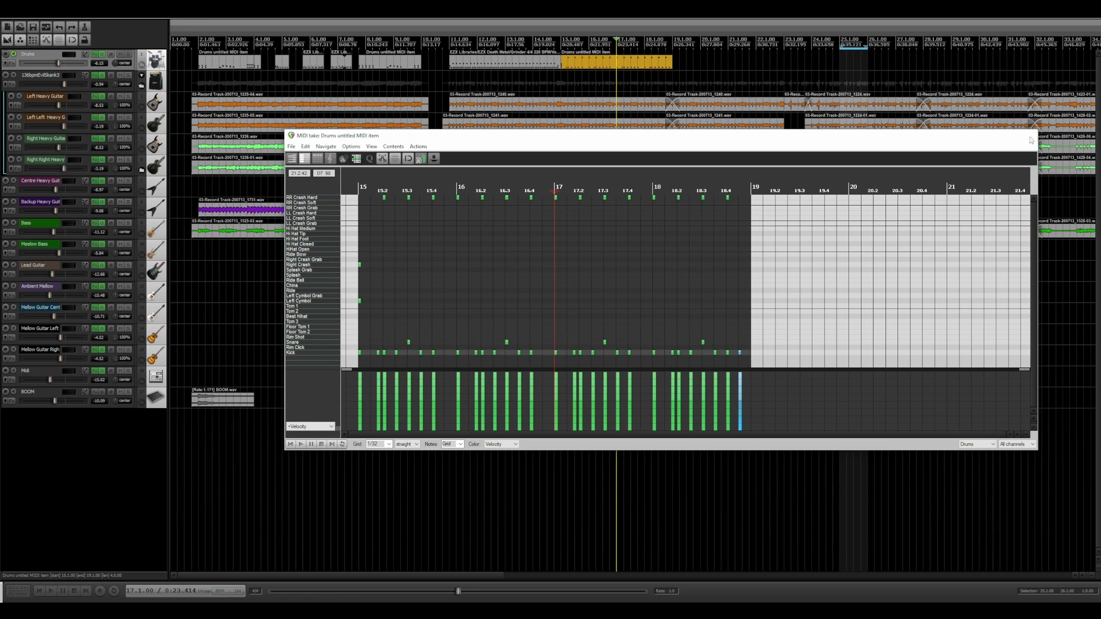
{"action": "left_click", "coordinate": [1030, 139]}
{"action": "left_click", "coordinate": [441, 45]}
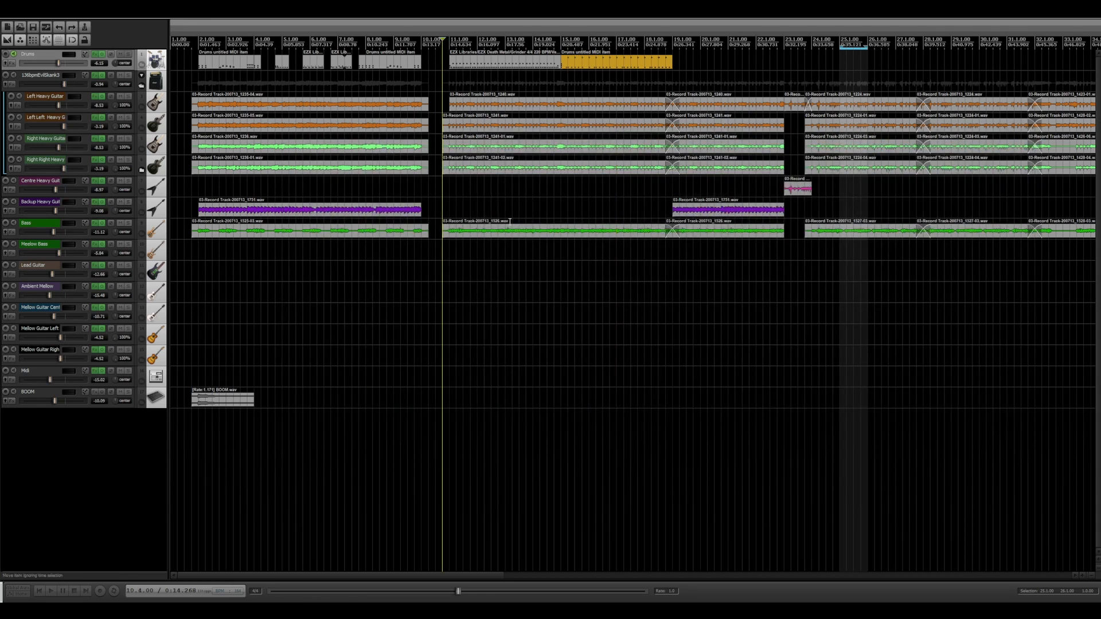
{"action": "key", "text": "space"}
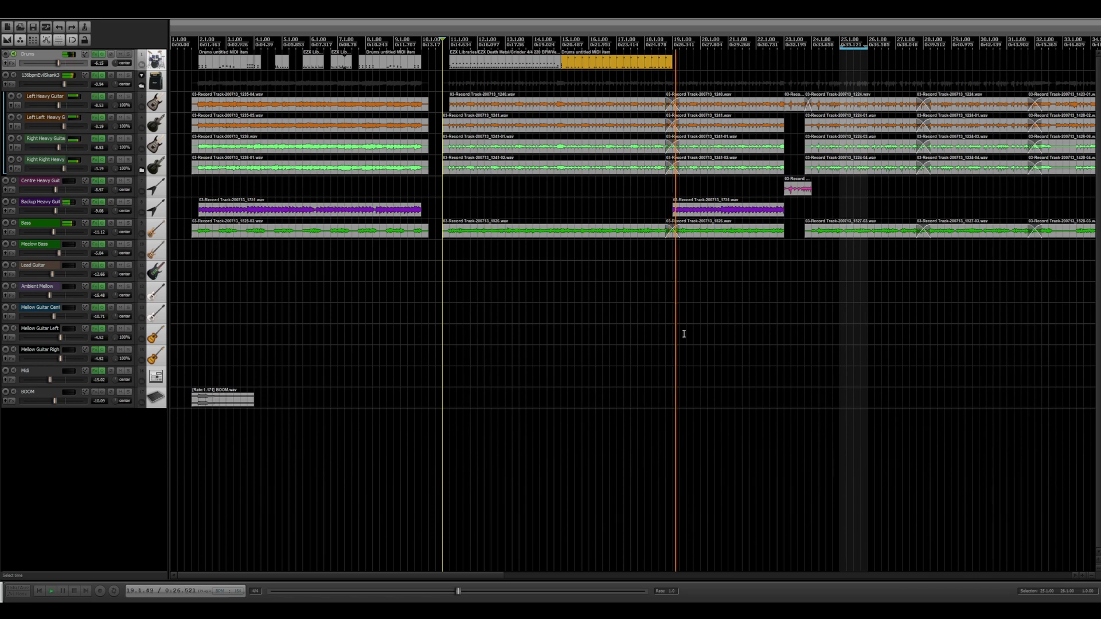
{"action": "key", "text": "space"}
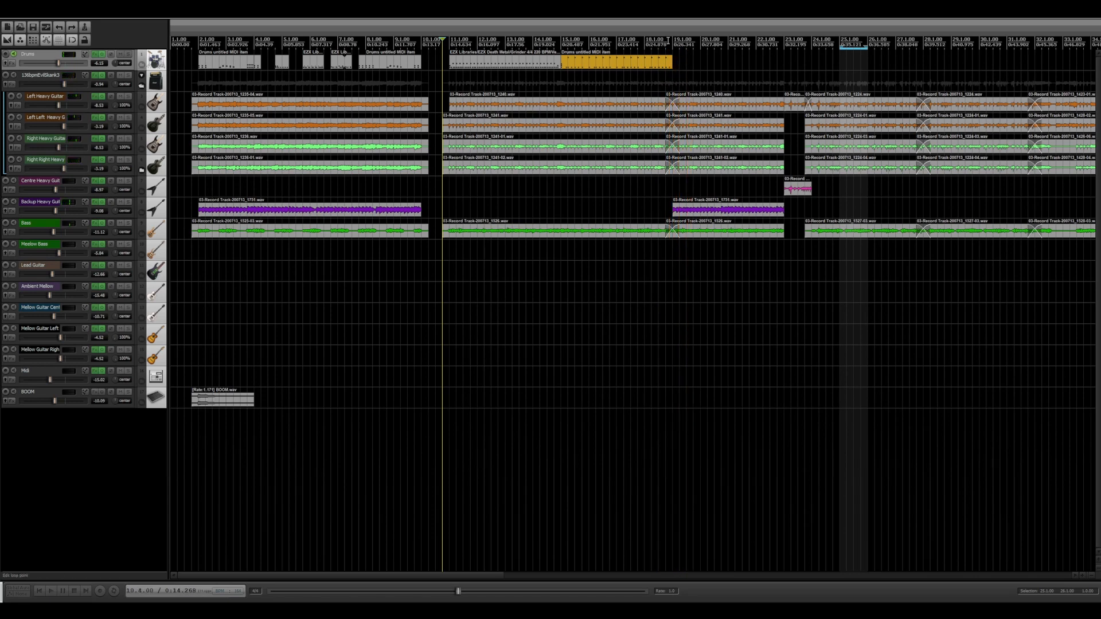
Solo the Backup Heavy Guitar track and play its riff from just before bar 19
{"action": "left_click", "coordinate": [668, 41]}
{"action": "left_click", "coordinate": [127, 202]}
{"action": "key", "text": "space"}
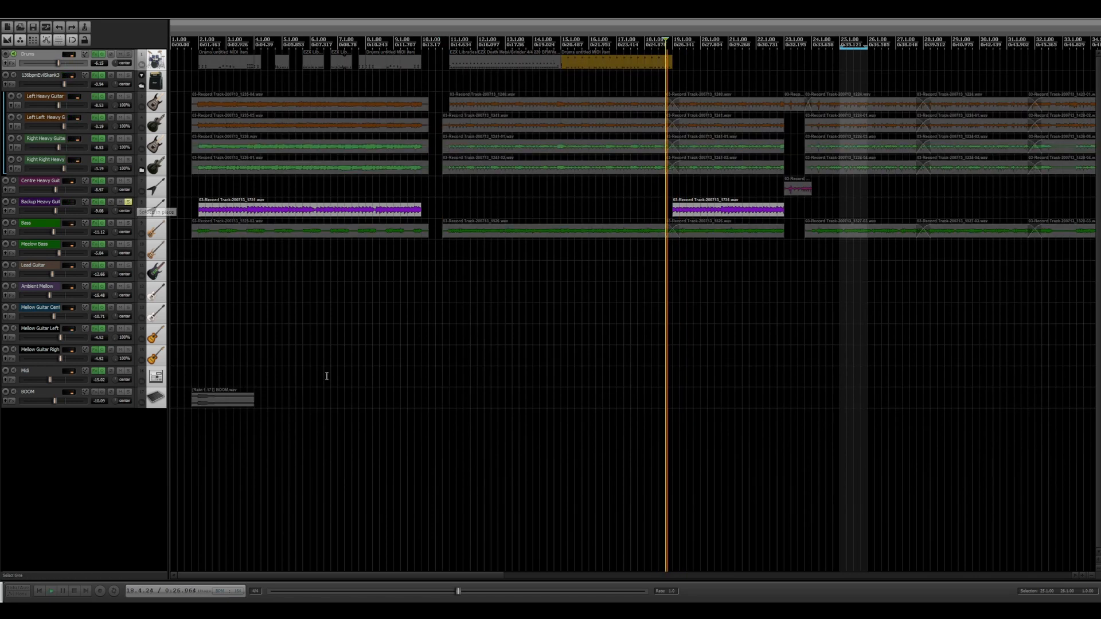
Stop playback, unsolo the Backup Heavy Guitar track, and clear all groove filters in the Drums track's EZdrummer 3
{"action": "left_click", "coordinate": [128, 203]}
{"action": "key", "text": "space"}
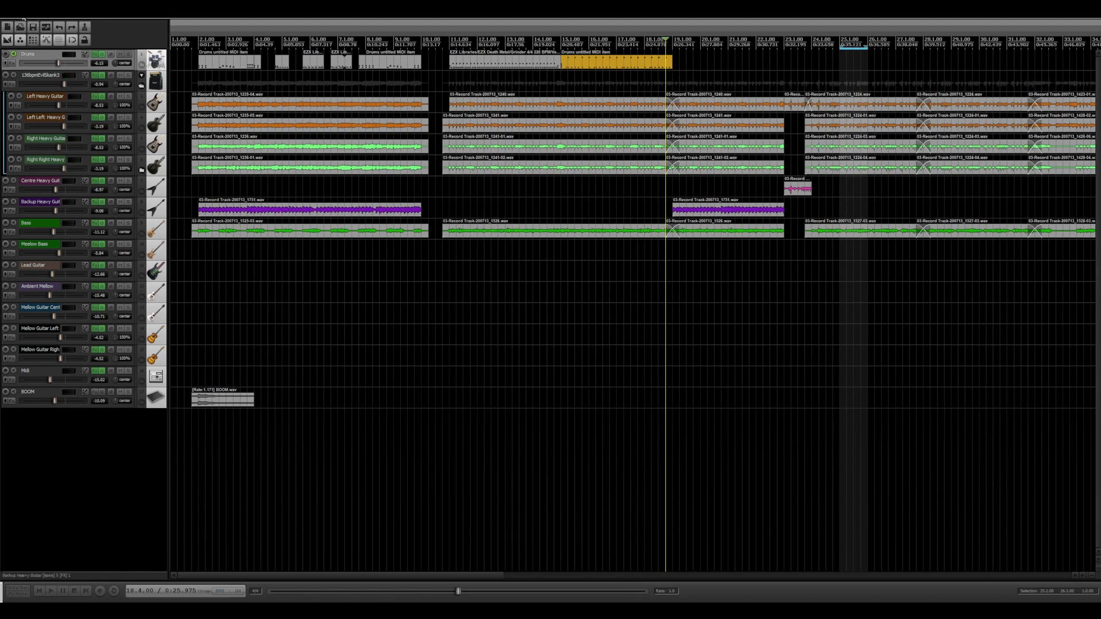
{"action": "left_click", "coordinate": [93, 54]}
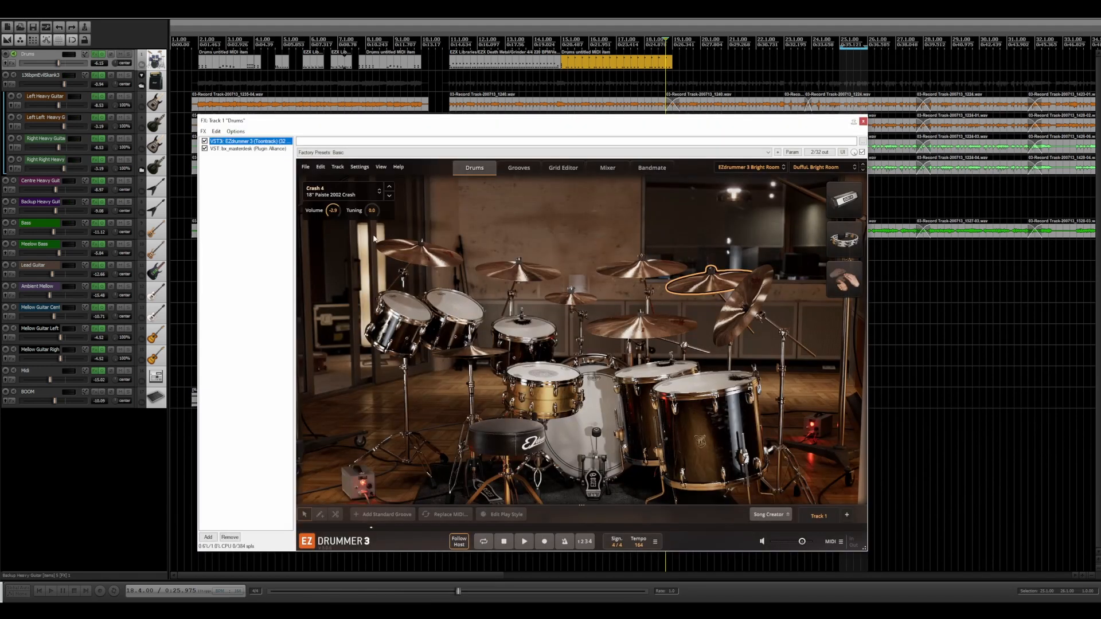
{"action": "left_click", "coordinate": [527, 168]}
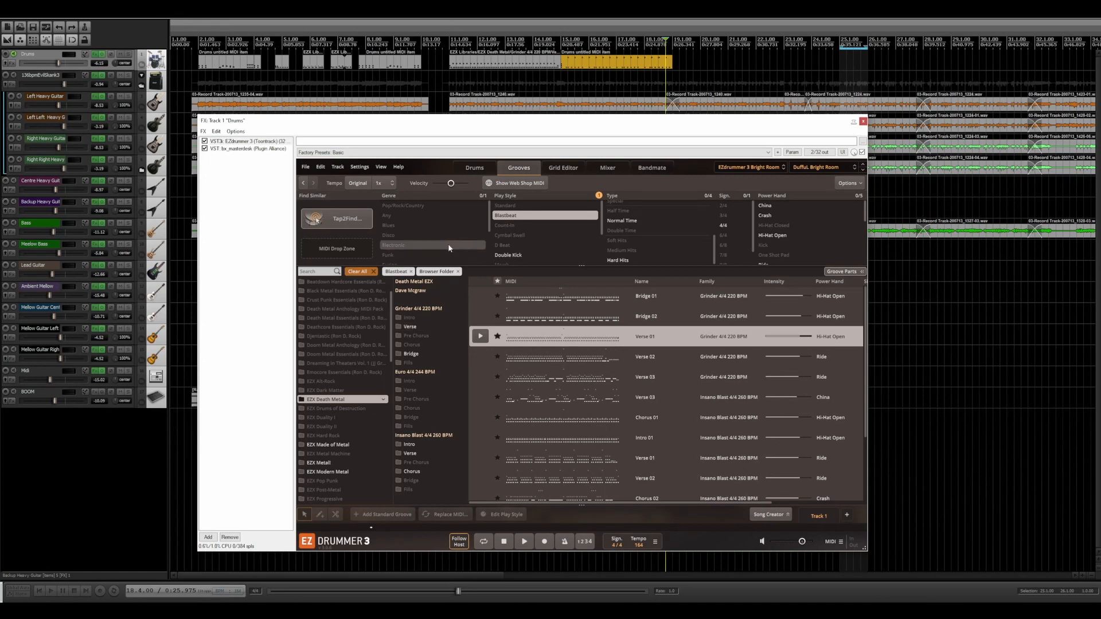
{"action": "left_click", "coordinate": [359, 272]}
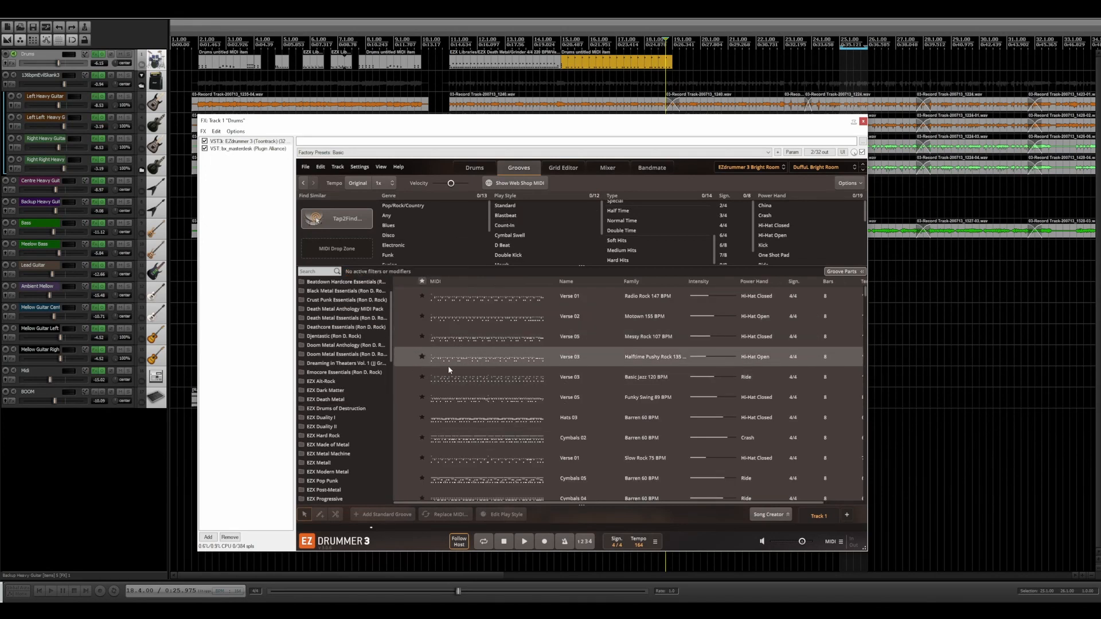
Filter the grooves by the D-Beat play style and audition Double Punk 160 BPM Verse 04 and Punk/Metal 180 BPM Intro 03
{"action": "scroll", "coordinate": [460, 367], "scroll_direction": "down", "scroll_amount": 3}
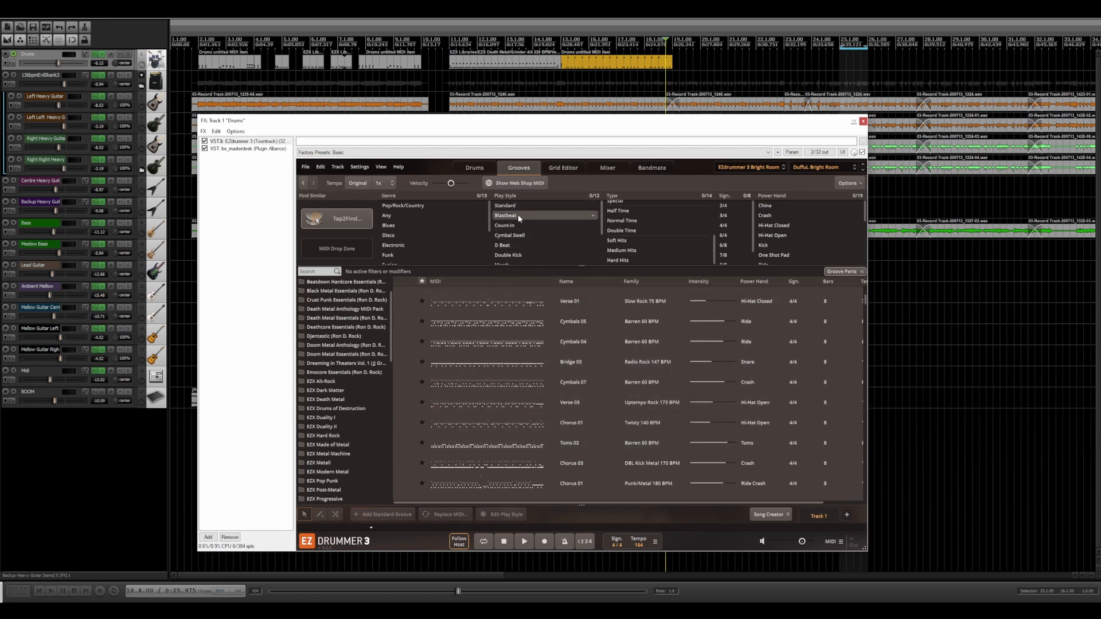
{"action": "left_click", "coordinate": [523, 245]}
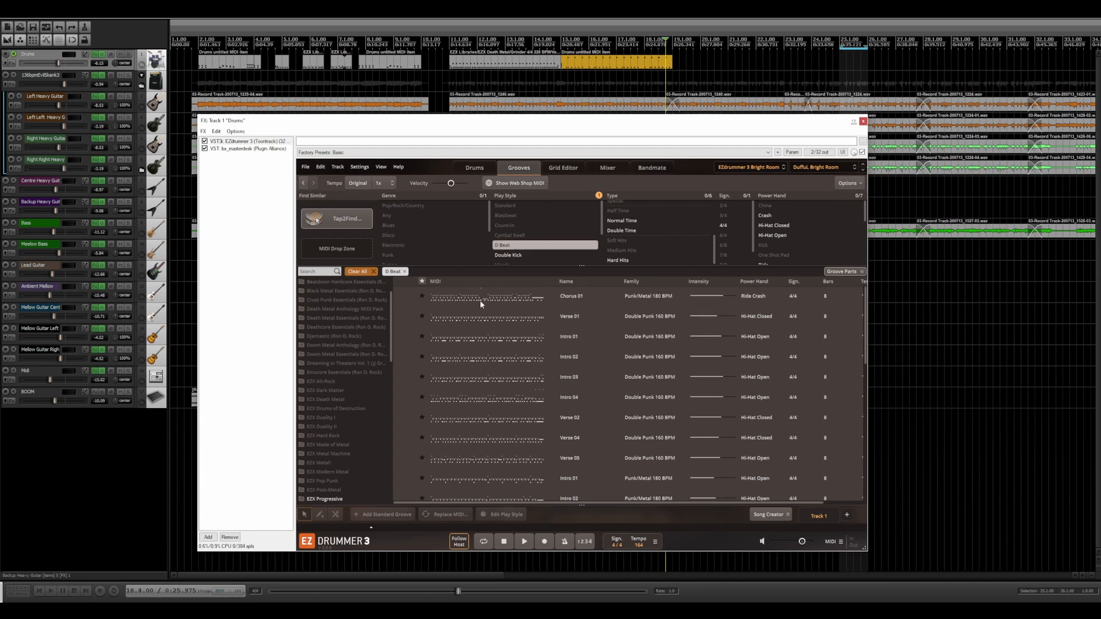
{"action": "left_click", "coordinate": [405, 439]}
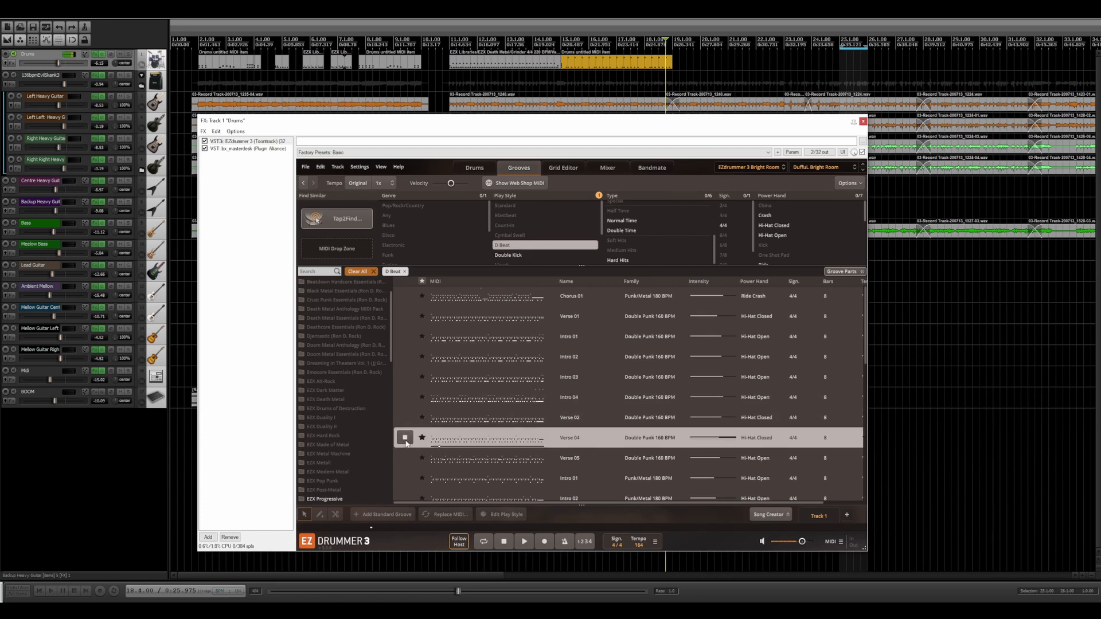
{"action": "scroll", "coordinate": [406, 441], "scroll_direction": "down", "scroll_amount": 2}
{"action": "left_click", "coordinate": [405, 438]}
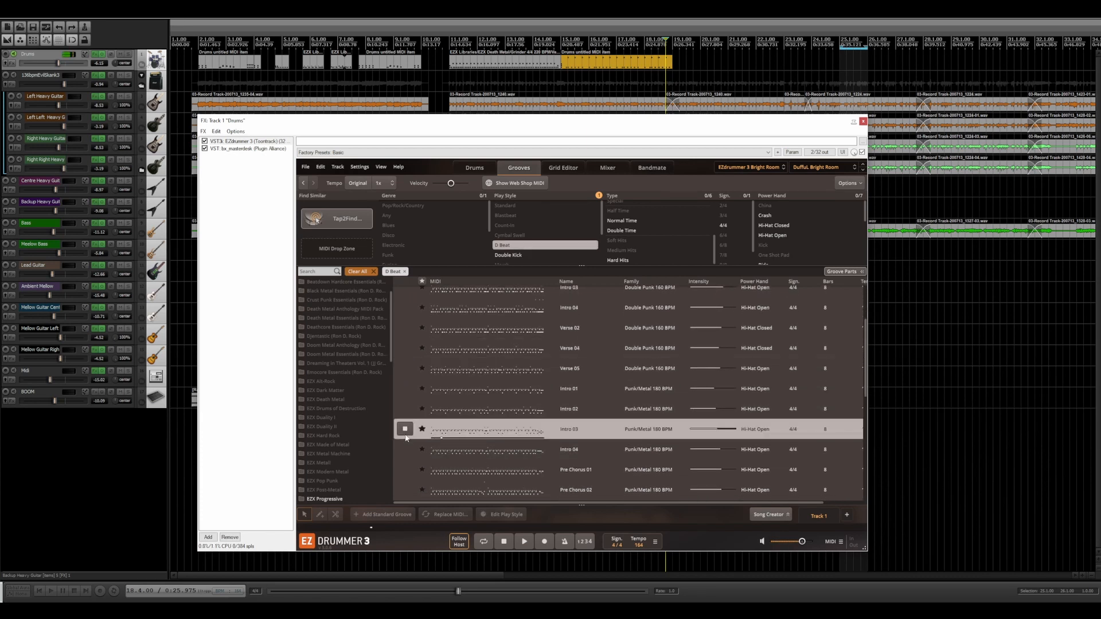
Filter the grooves by the Double Kick play style and audition theme and verse grooves down to Dark Clouds 146 BPM Verse 05
{"action": "left_click", "coordinate": [508, 255]}
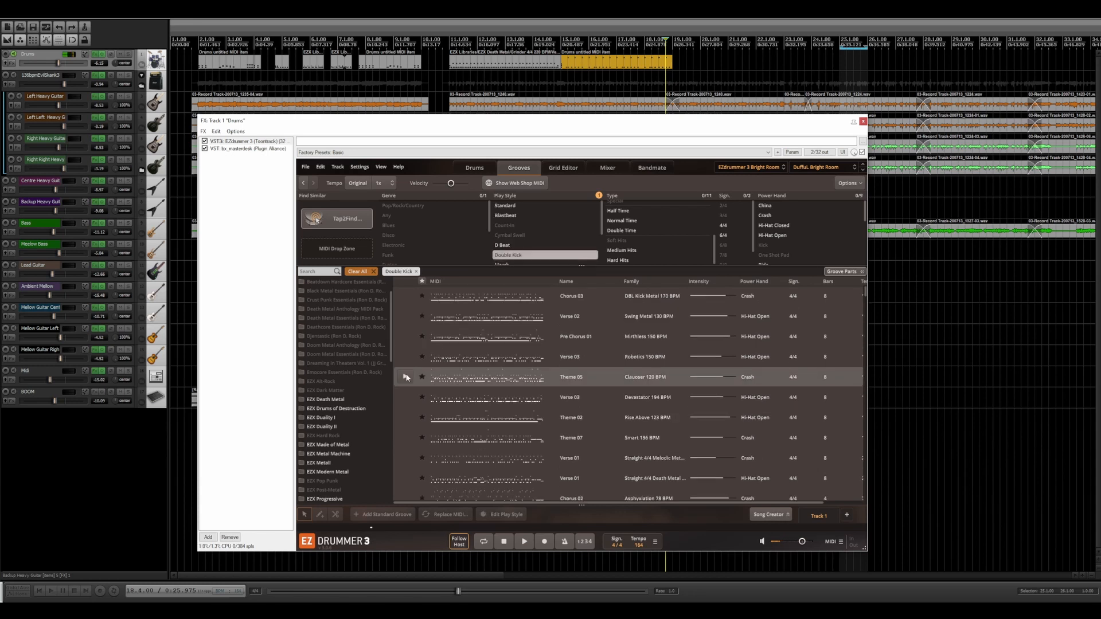
{"action": "left_click", "coordinate": [407, 416]}
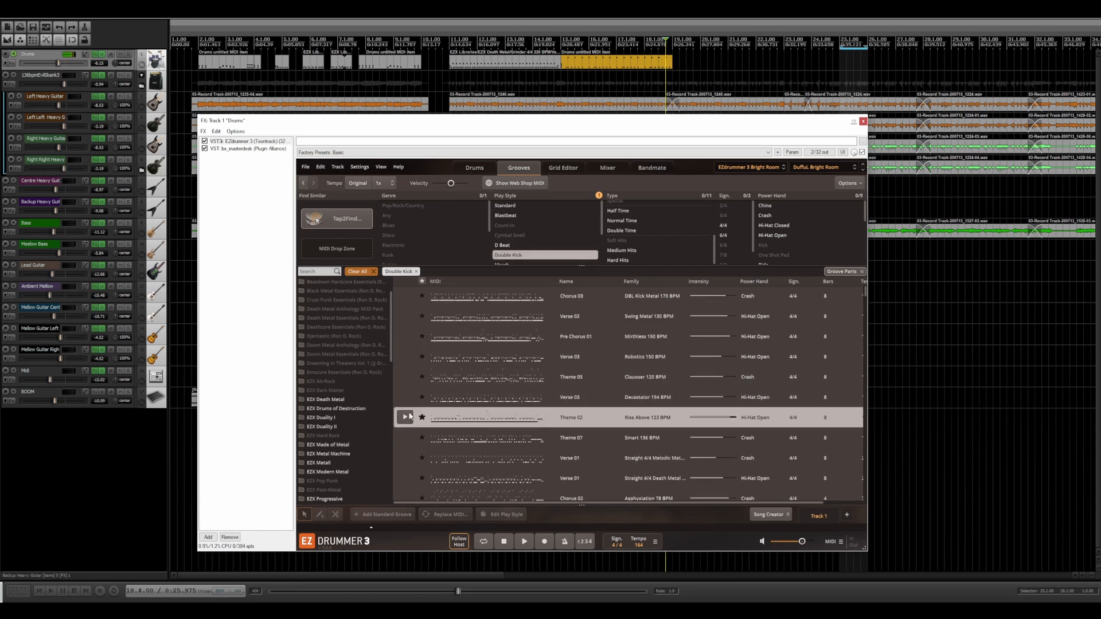
{"action": "left_click", "coordinate": [408, 438]}
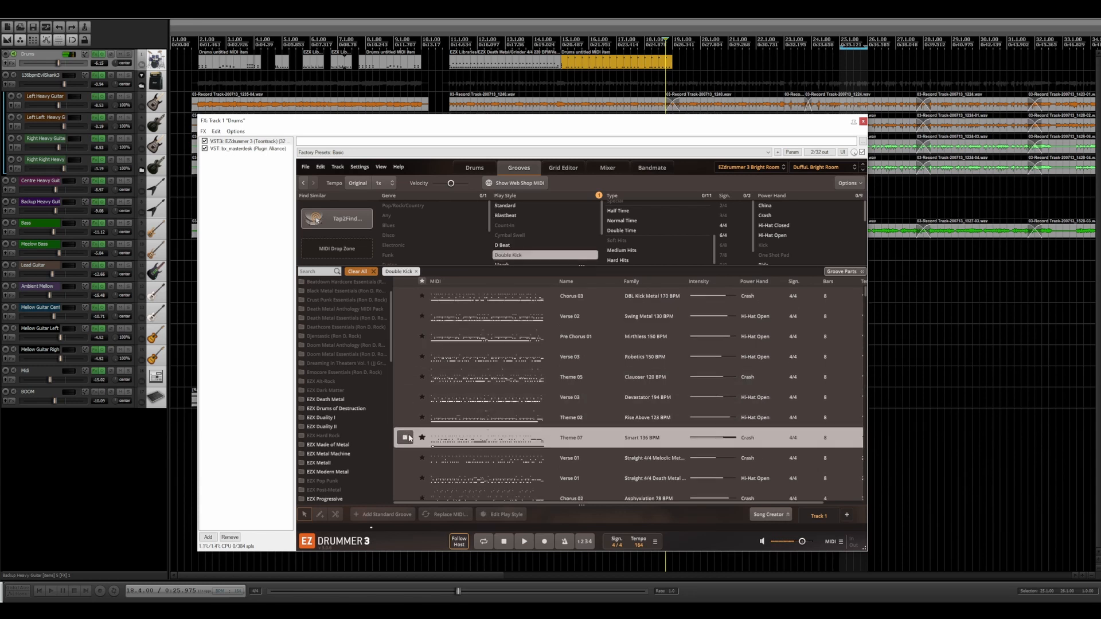
{"action": "left_click", "coordinate": [406, 317]}
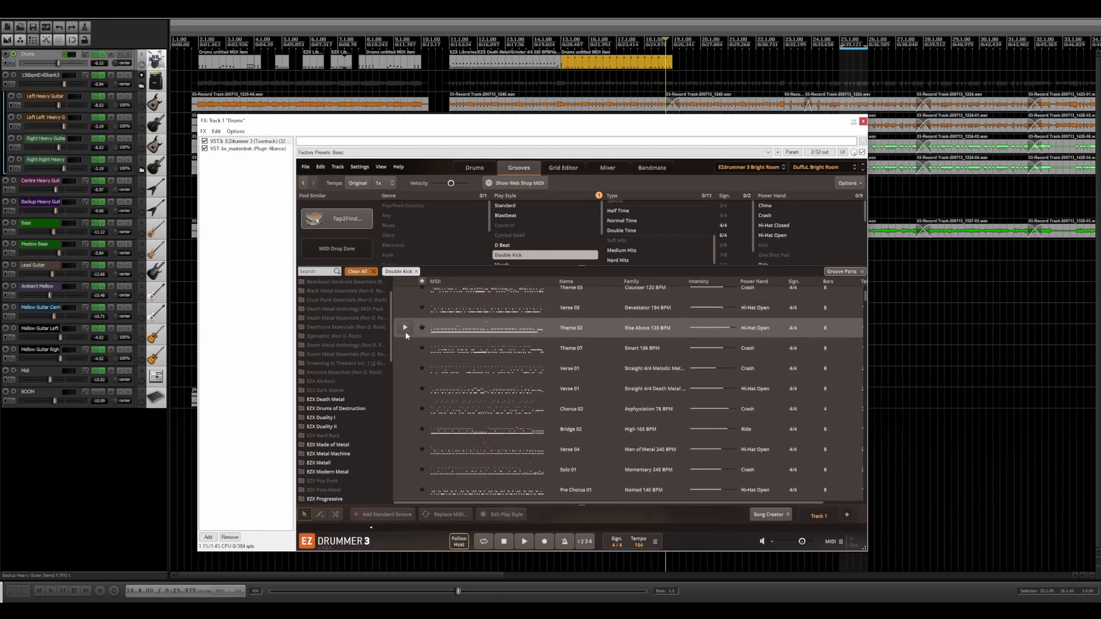
{"action": "scroll", "coordinate": [406, 324], "scroll_direction": "down", "scroll_amount": 5}
{"action": "left_click", "coordinate": [404, 427]}
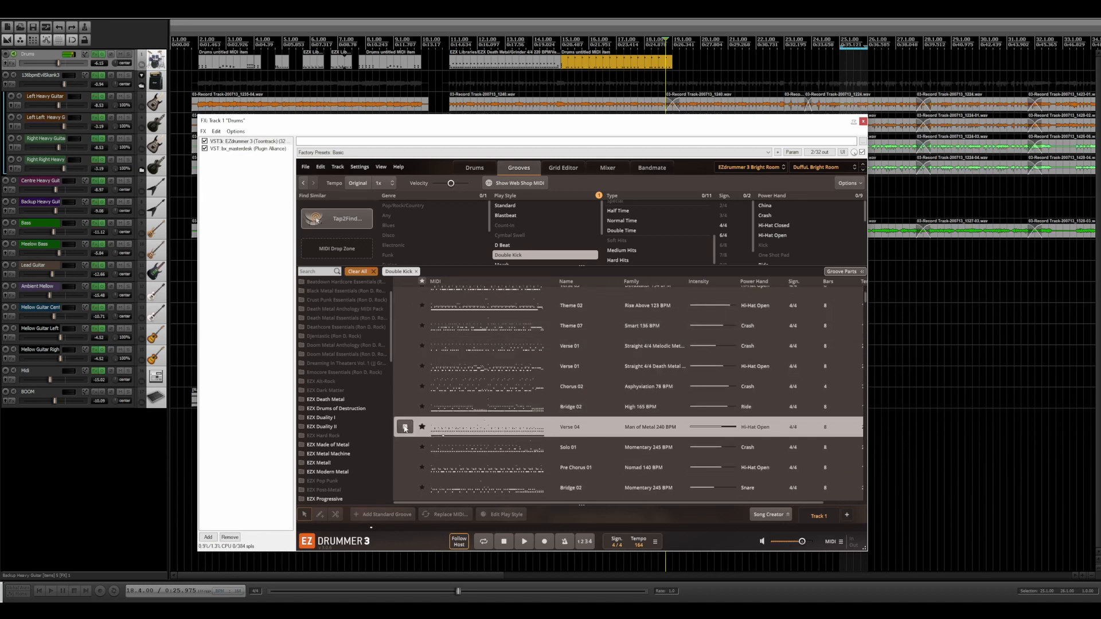
{"action": "scroll", "coordinate": [405, 429], "scroll_direction": "down", "scroll_amount": 4}
{"action": "left_click", "coordinate": [404, 429]}
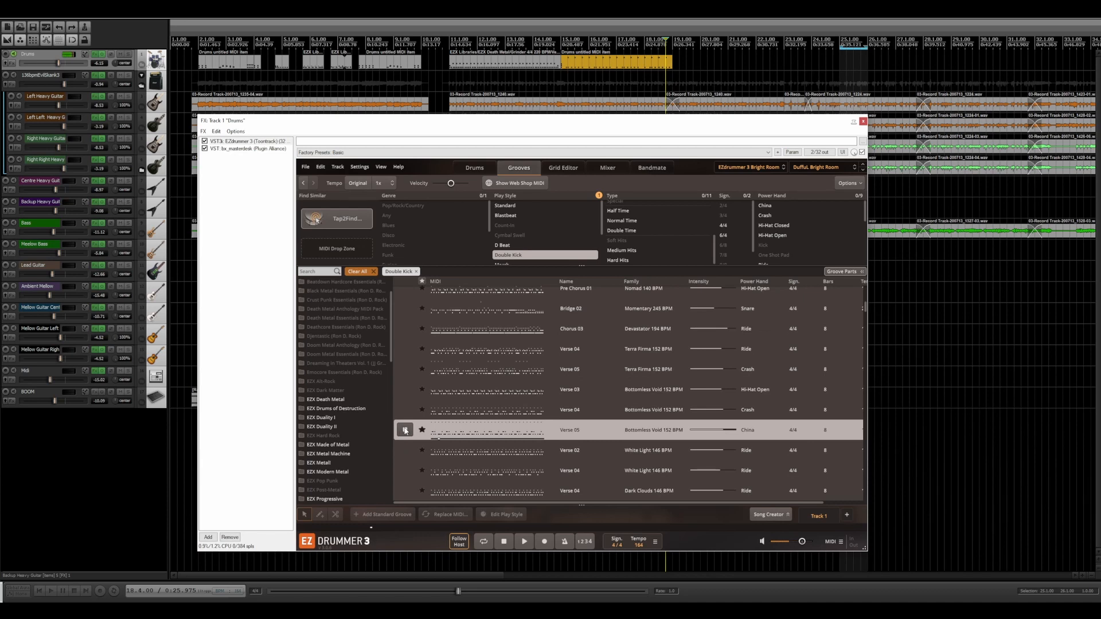
{"action": "scroll", "coordinate": [405, 430], "scroll_direction": "down", "scroll_amount": 3}
{"action": "left_click", "coordinate": [404, 429]}
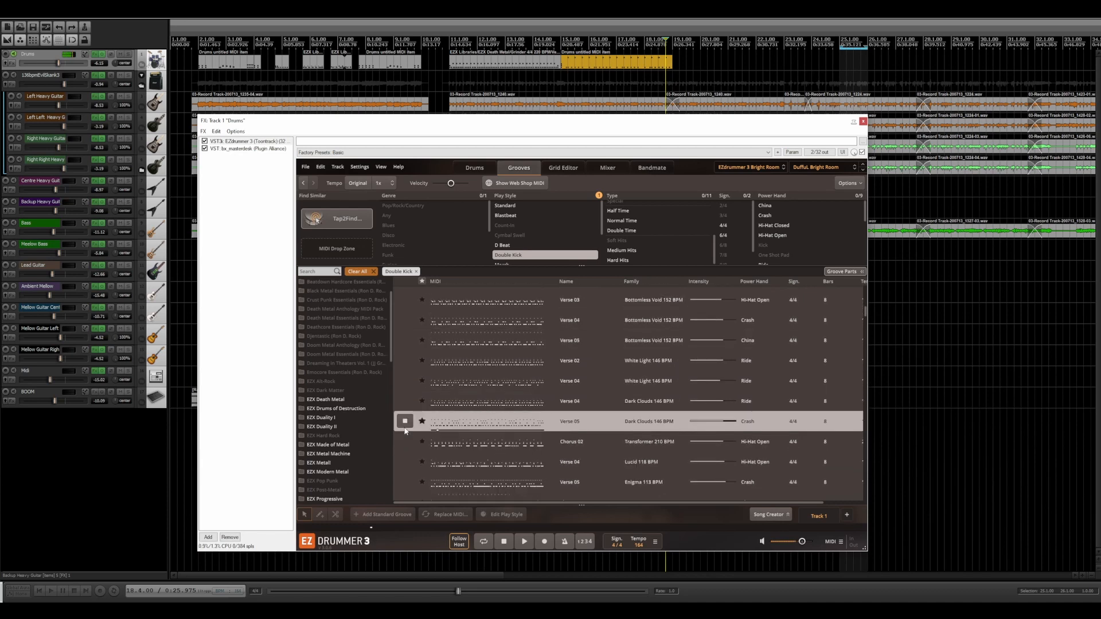
Audition the Double Kick chorus grooves from Terra Firma 152 BPM Chorus 03 through Enigma 113 BPM Chorus 01
{"action": "scroll", "coordinate": [405, 431], "scroll_direction": "down", "scroll_amount": 4}
{"action": "left_click", "coordinate": [405, 431]}
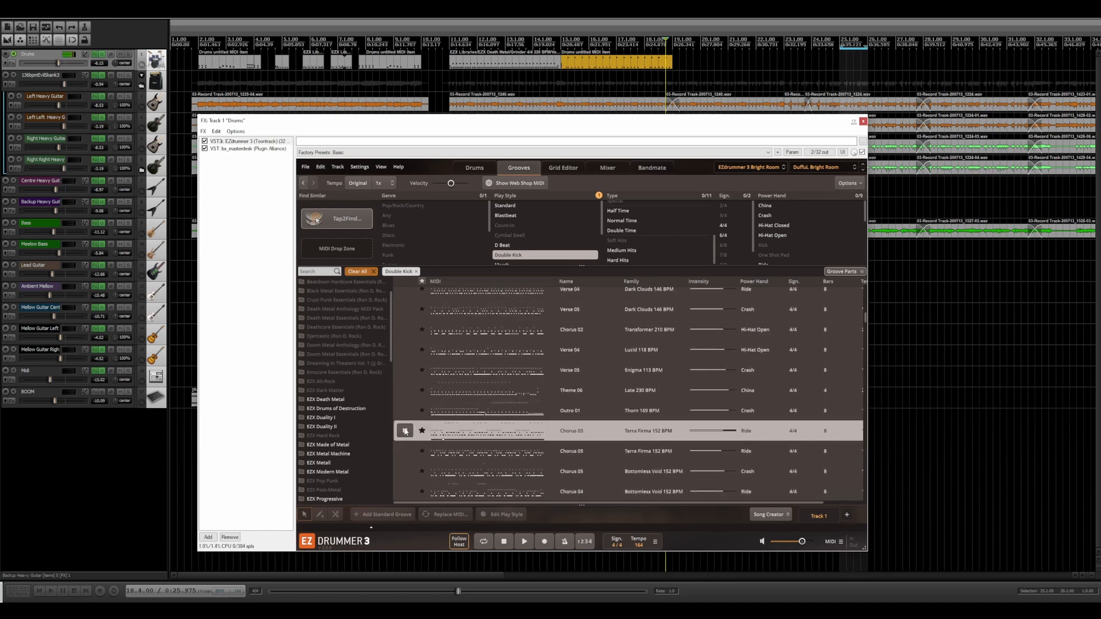
{"action": "scroll", "coordinate": [405, 431], "scroll_direction": "down", "scroll_amount": 2}
{"action": "left_click", "coordinate": [404, 427]}
{"action": "scroll", "coordinate": [404, 431], "scroll_direction": "down", "scroll_amount": 3}
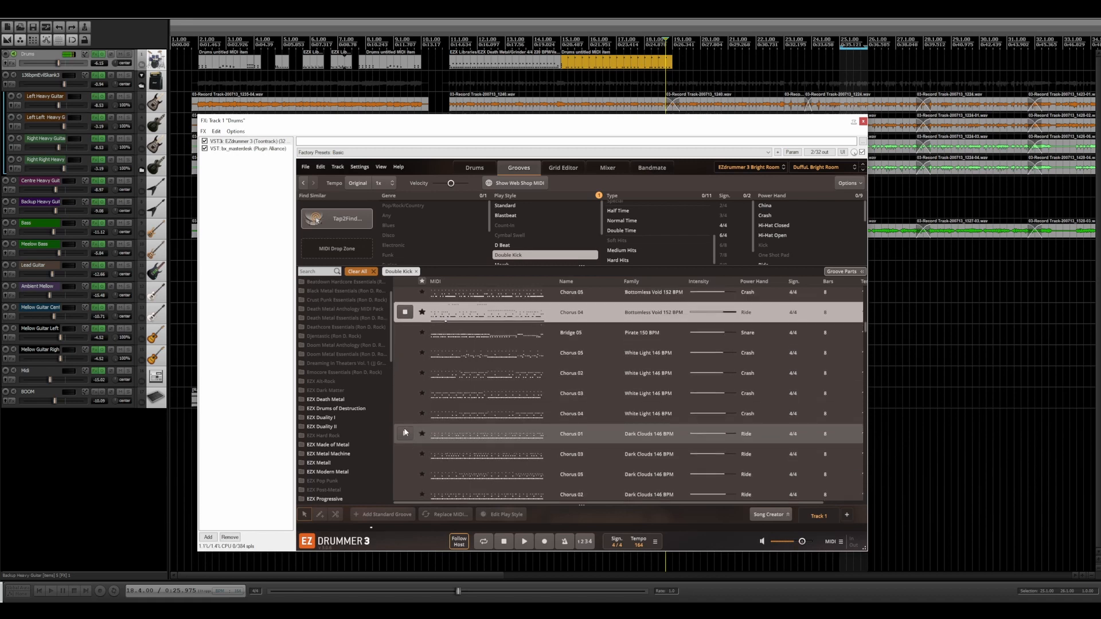
{"action": "left_click", "coordinate": [405, 432]}
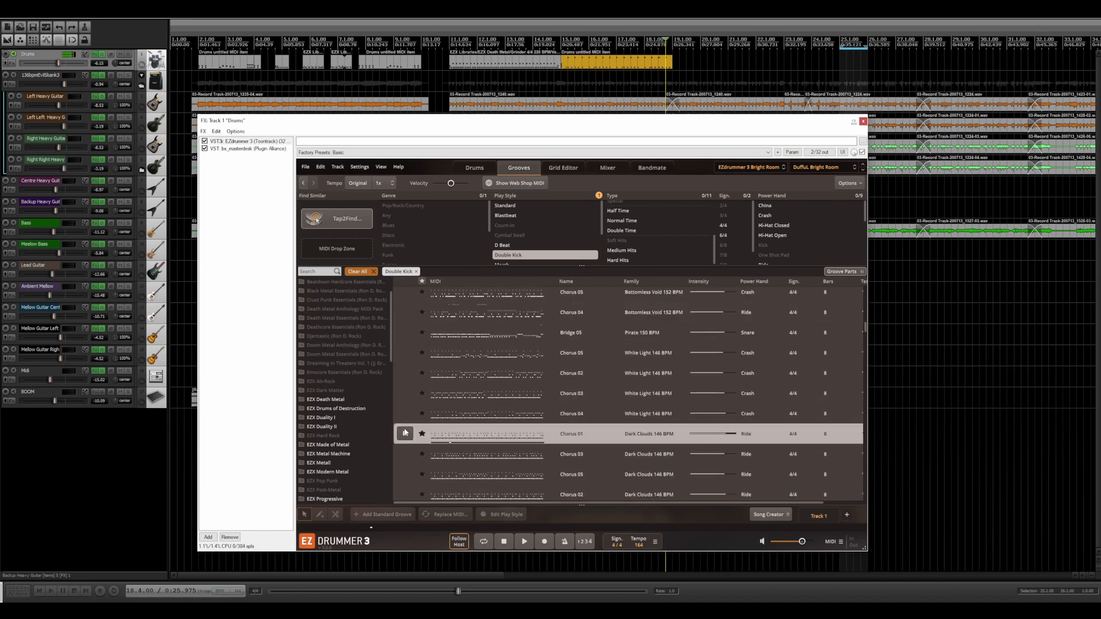
{"action": "left_click", "coordinate": [408, 454]}
{"action": "scroll", "coordinate": [408, 454], "scroll_direction": "down", "scroll_amount": 2}
{"action": "left_click", "coordinate": [408, 453]}
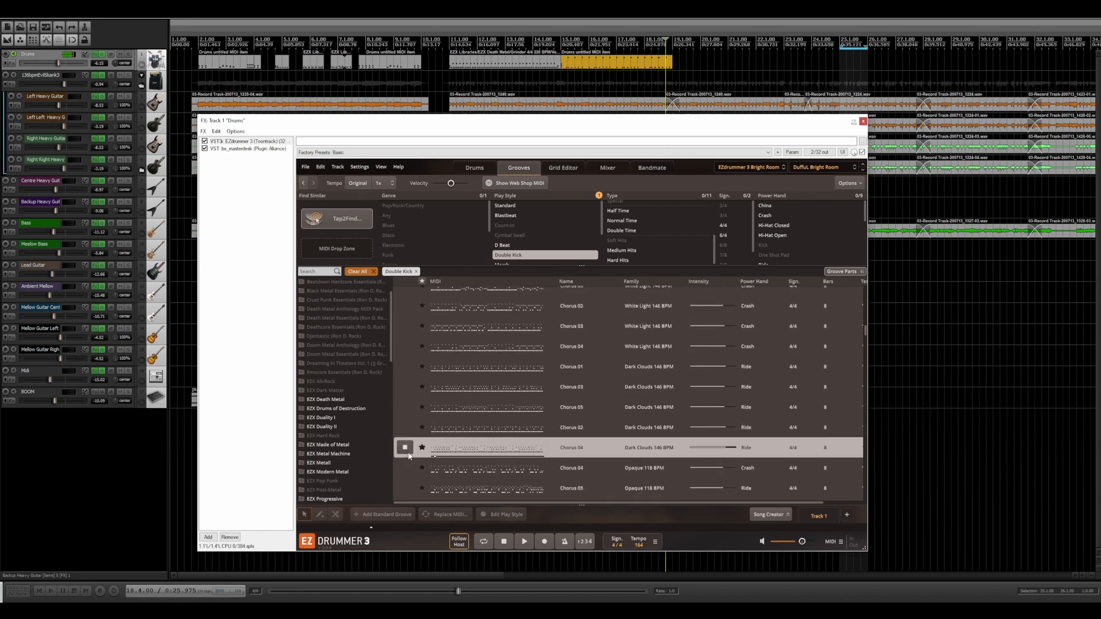
{"action": "scroll", "coordinate": [408, 455], "scroll_direction": "down", "scroll_amount": 3}
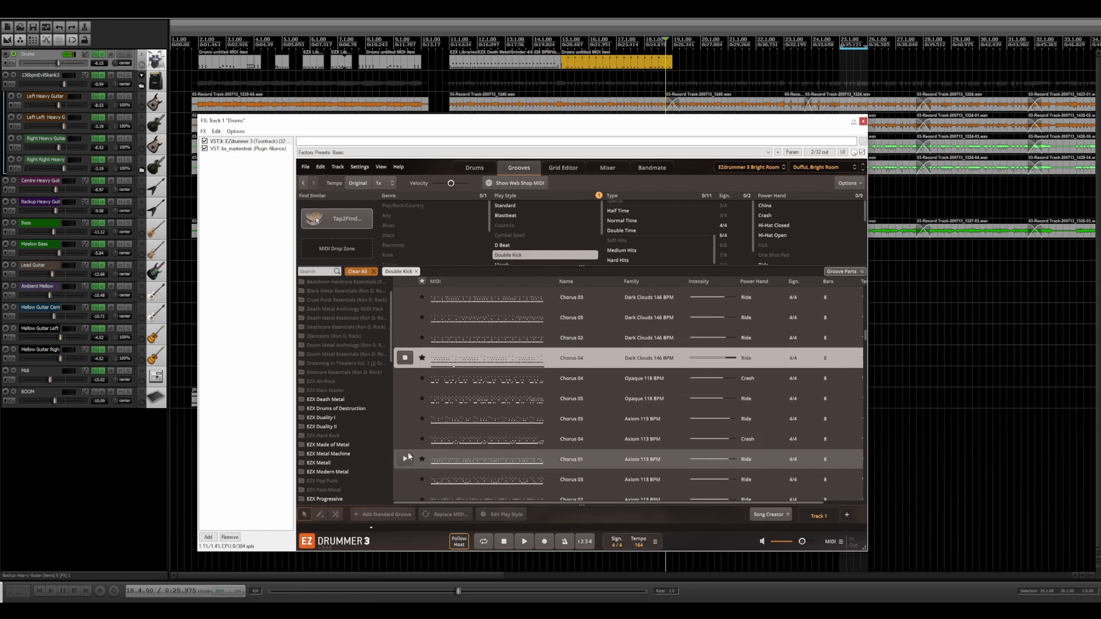
{"action": "left_click", "coordinate": [408, 454]}
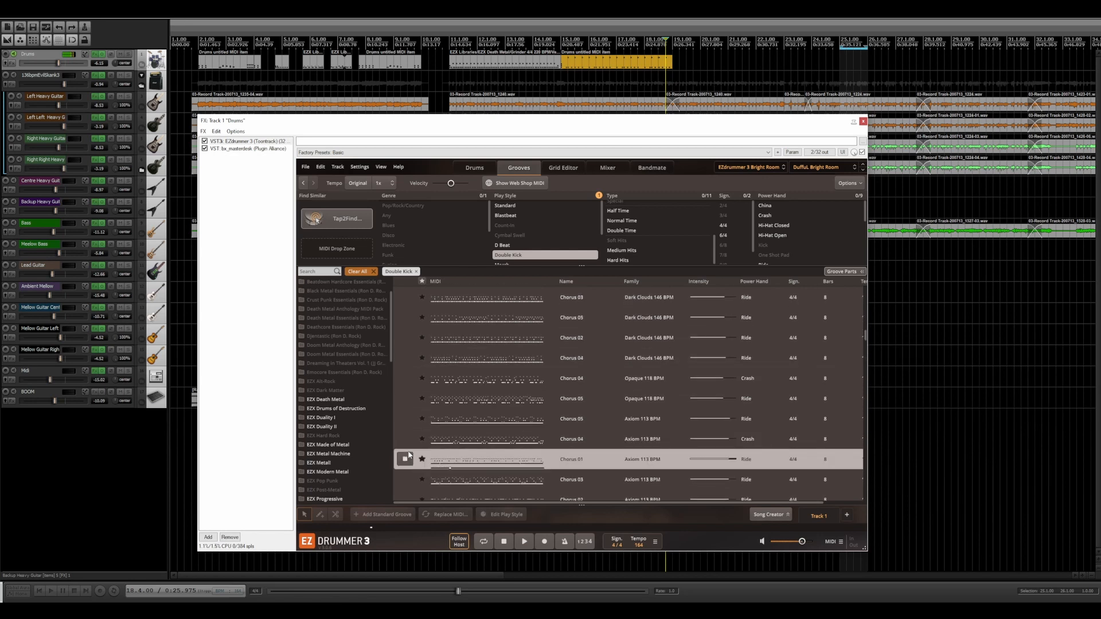
{"action": "scroll", "coordinate": [408, 453], "scroll_direction": "down", "scroll_amount": 1}
{"action": "left_click", "coordinate": [407, 450]}
{"action": "scroll", "coordinate": [408, 450], "scroll_direction": "down", "scroll_amount": 3}
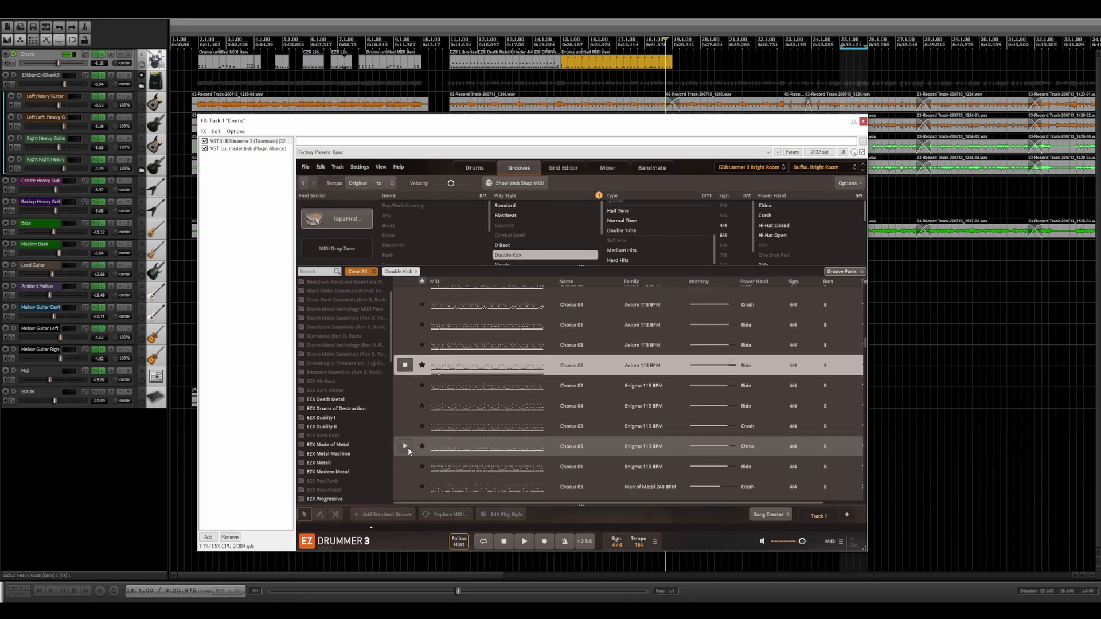
{"action": "left_click", "coordinate": [408, 448]}
{"action": "scroll", "coordinate": [408, 448], "scroll_direction": "down", "scroll_amount": 3}
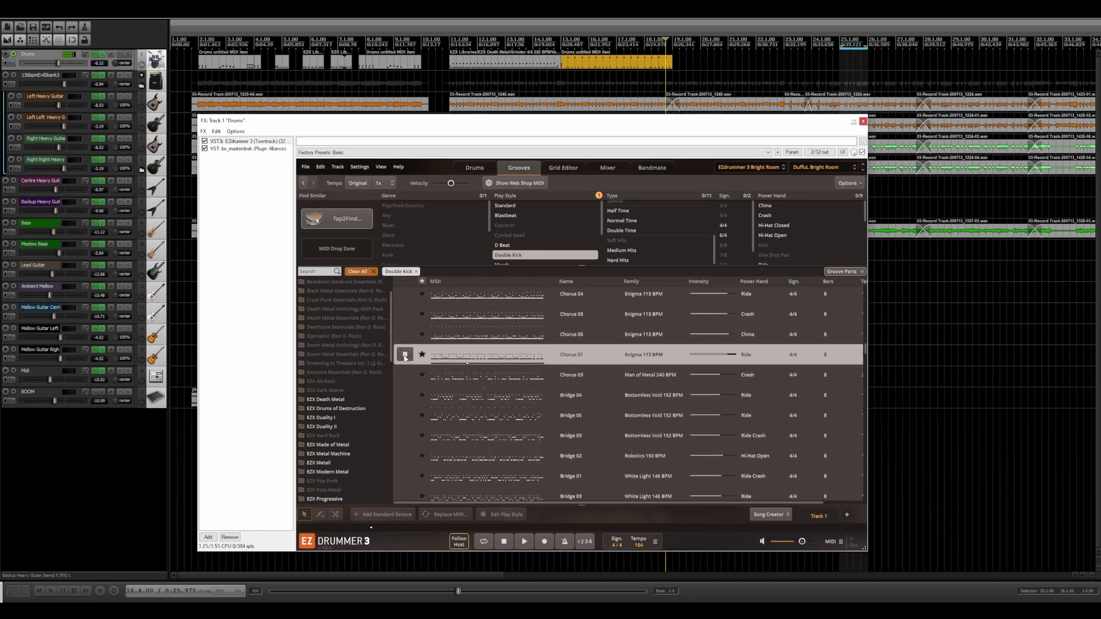
Place the Enigma 113 BPM Chorus 01 groove at bar 19 on the Drums track and, after playing from 16.4.00, shorten it to end at bar 23
{"action": "left_click_drag", "start_coordinate": [432, 357], "coordinate": [674, 58]}
{"action": "left_click", "coordinate": [609, 43]}
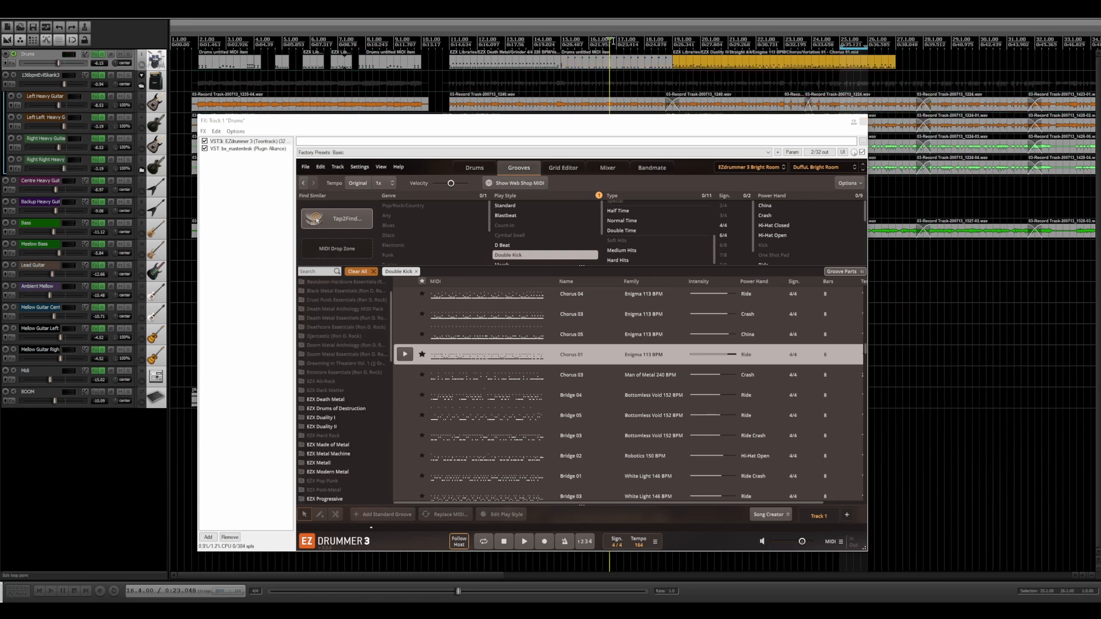
{"action": "key", "text": "space"}
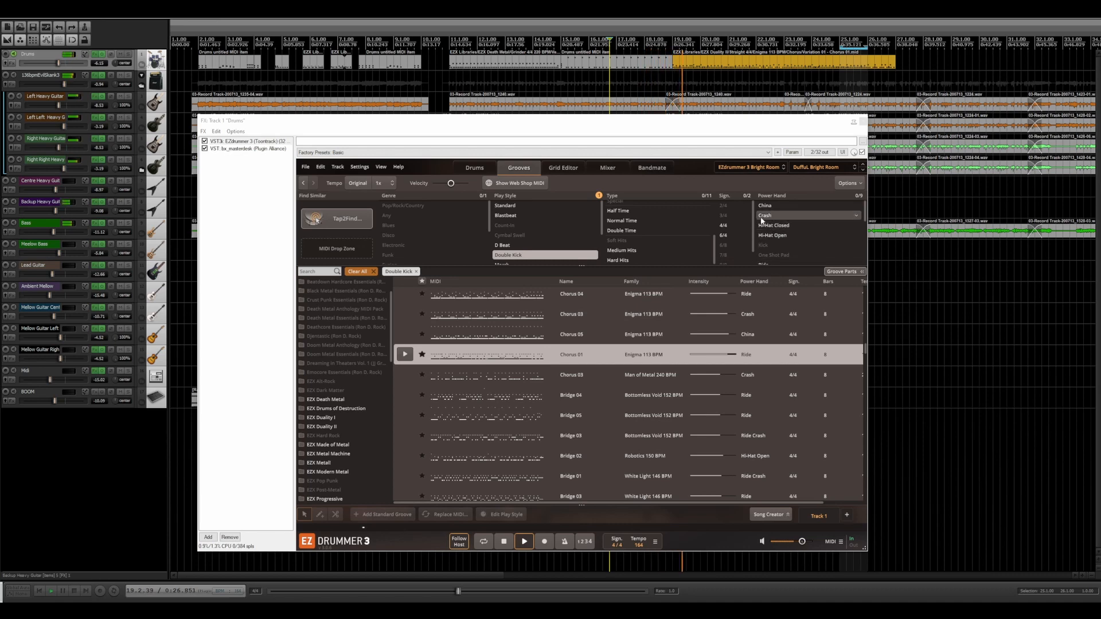
{"action": "left_click", "coordinate": [863, 122]}
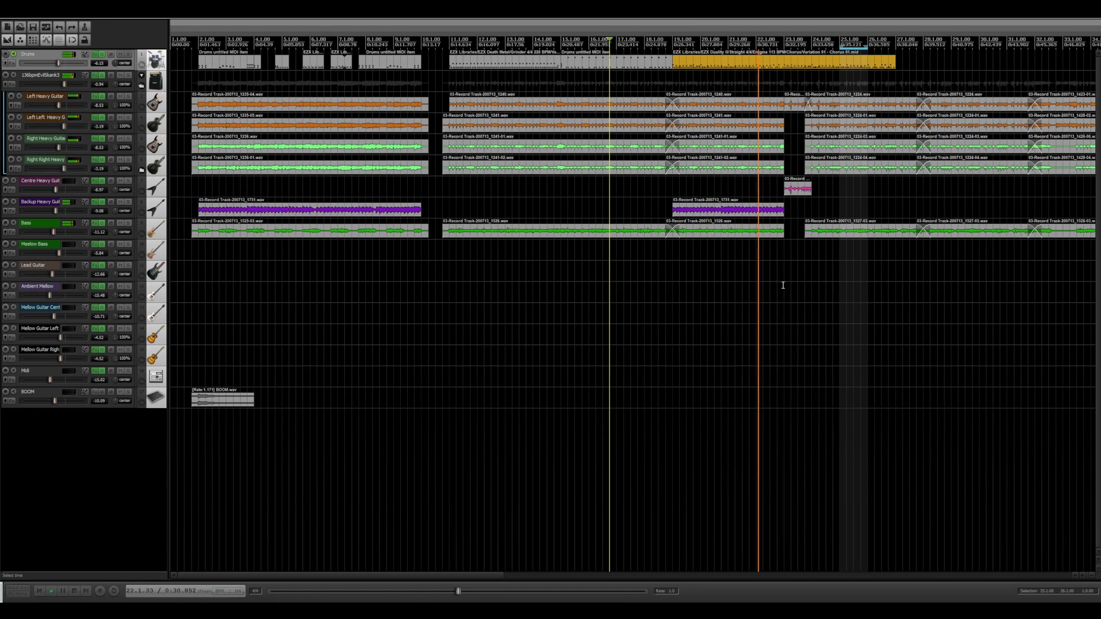
{"action": "key", "text": "space"}
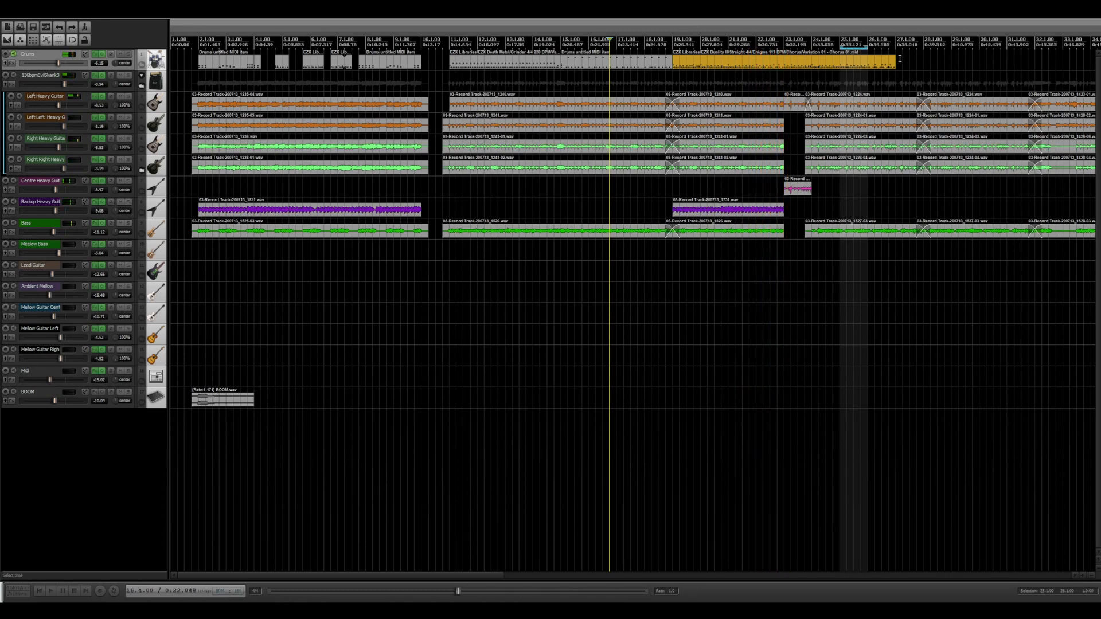
{"action": "left_click_drag", "start_coordinate": [896, 59], "coordinate": [784, 60]}
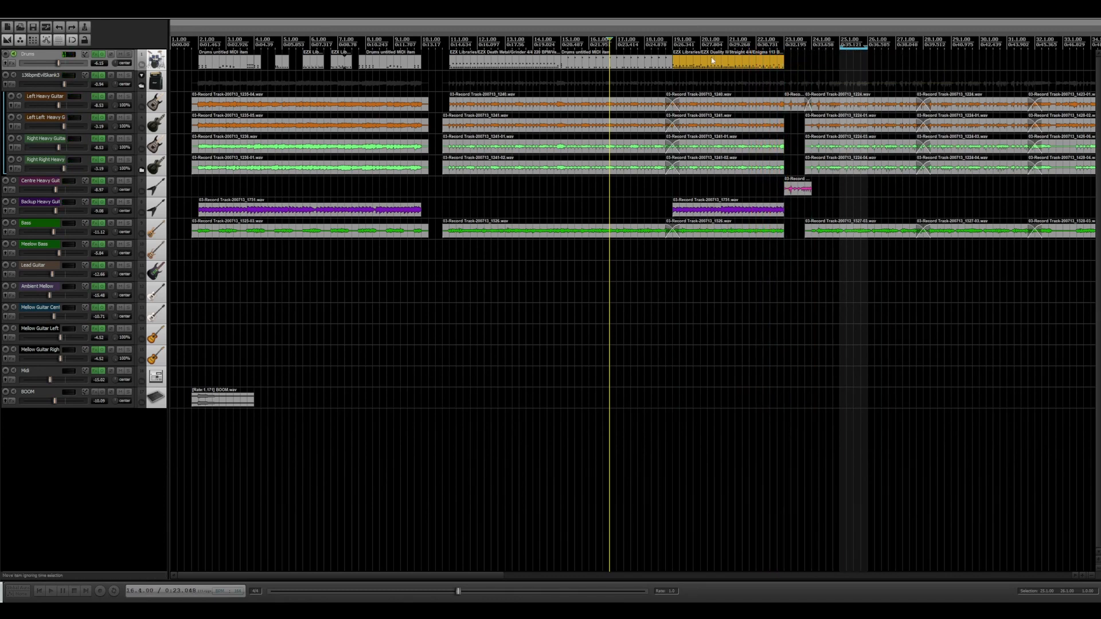
Open the bar 19 to 22 drum item in the MIDI editor and play it from its start
{"action": "left_click", "coordinate": [652, 43]}
{"action": "double_click", "coordinate": [717, 61]}
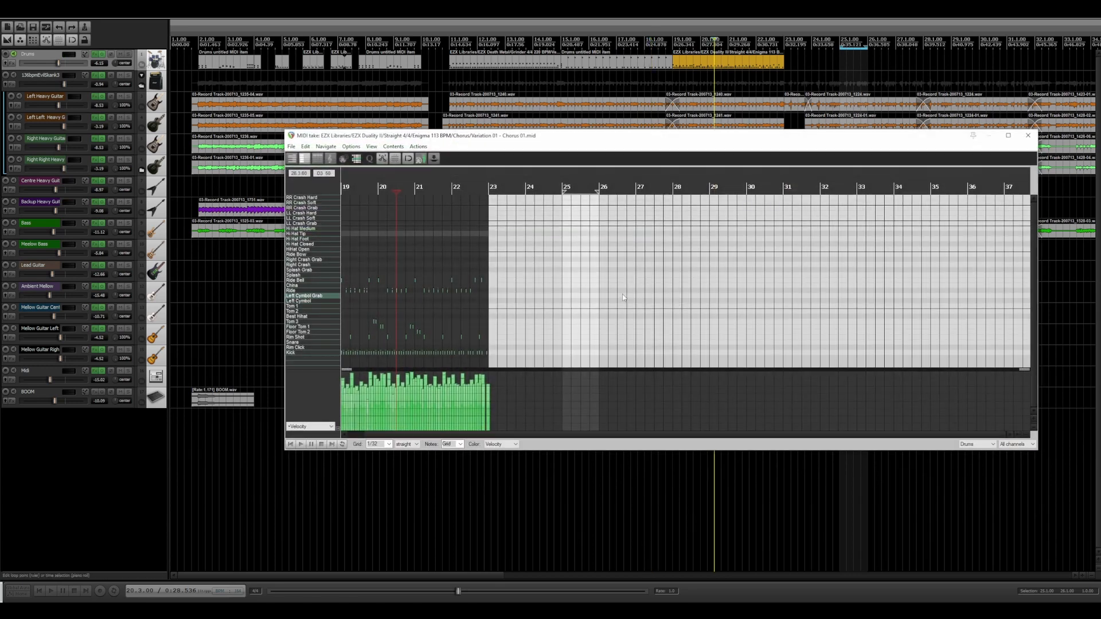
{"action": "scroll", "coordinate": [537, 325], "scroll_direction": "up", "scroll_amount": 3}
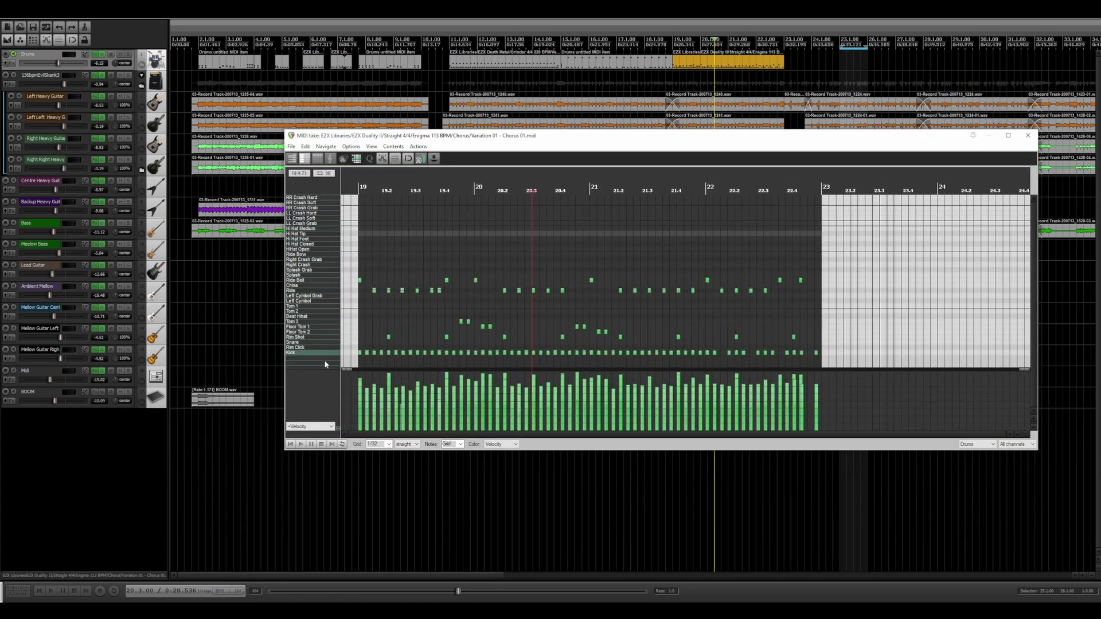
{"action": "left_click", "coordinate": [290, 444]}
{"action": "key", "text": "space"}
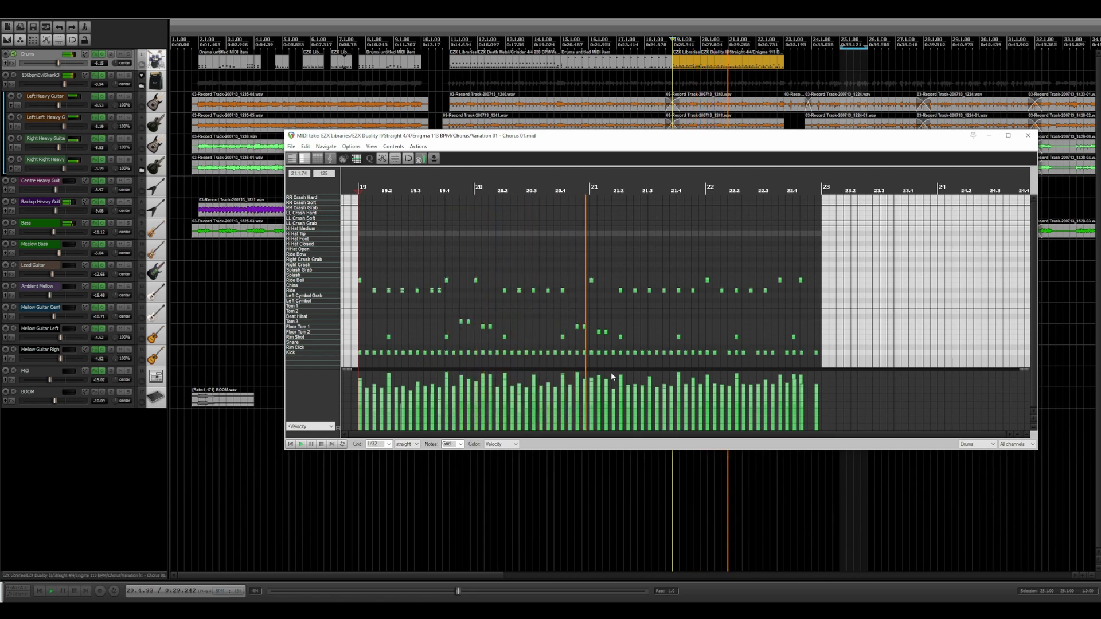
{"action": "key", "text": "space"}
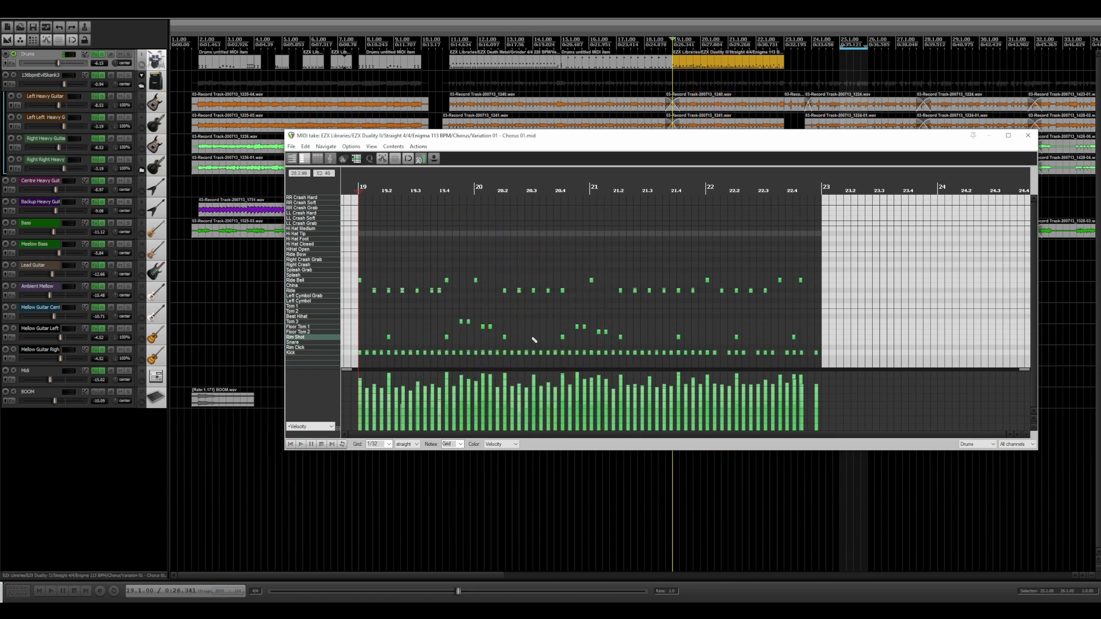
Rework the Rim Shot row to hit on every beat from bar 19 to 22.3, and add another hit just before 22.4
{"action": "left_click_drag", "start_coordinate": [810, 334], "coordinate": [360, 342]}
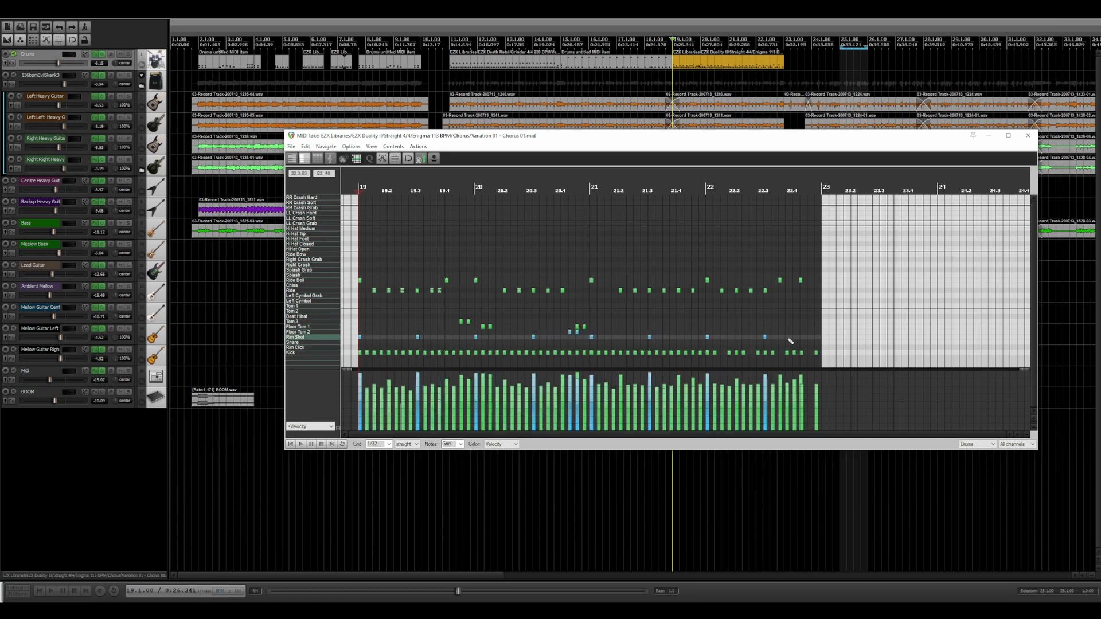
{"action": "left_click_drag", "start_coordinate": [787, 337], "coordinate": [389, 339]}
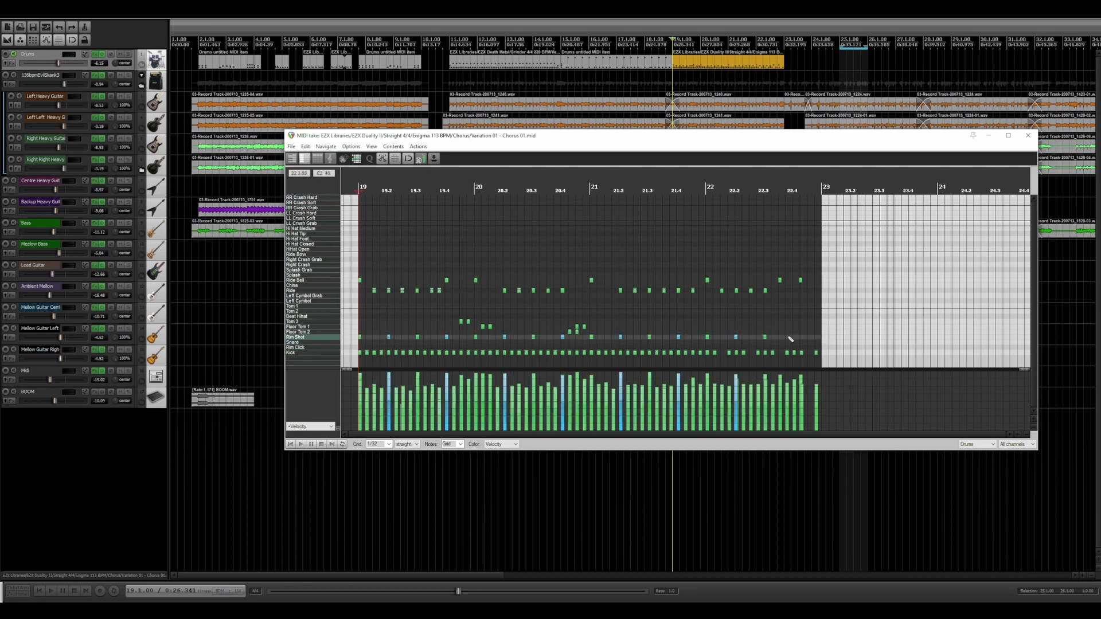
{"action": "left_click", "coordinate": [787, 338]}
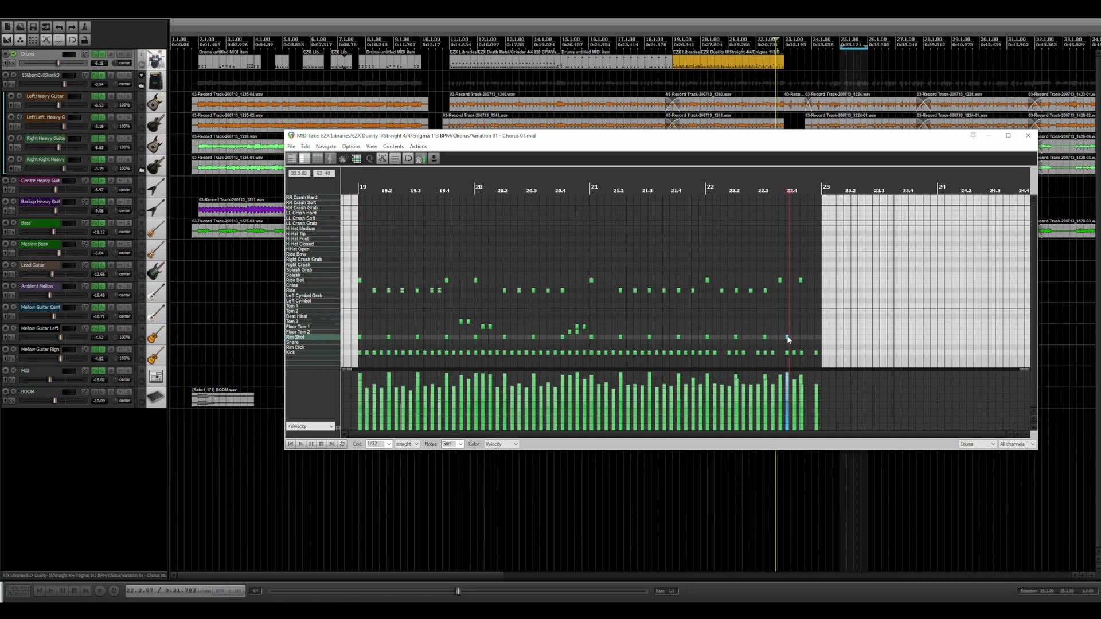
Move the last Rim Shot hit onto beat 22.4 and play the drum pattern from bar 19
{"action": "left_click_drag", "start_coordinate": [787, 339], "coordinate": [795, 336]}
{"action": "left_click", "coordinate": [301, 444]}
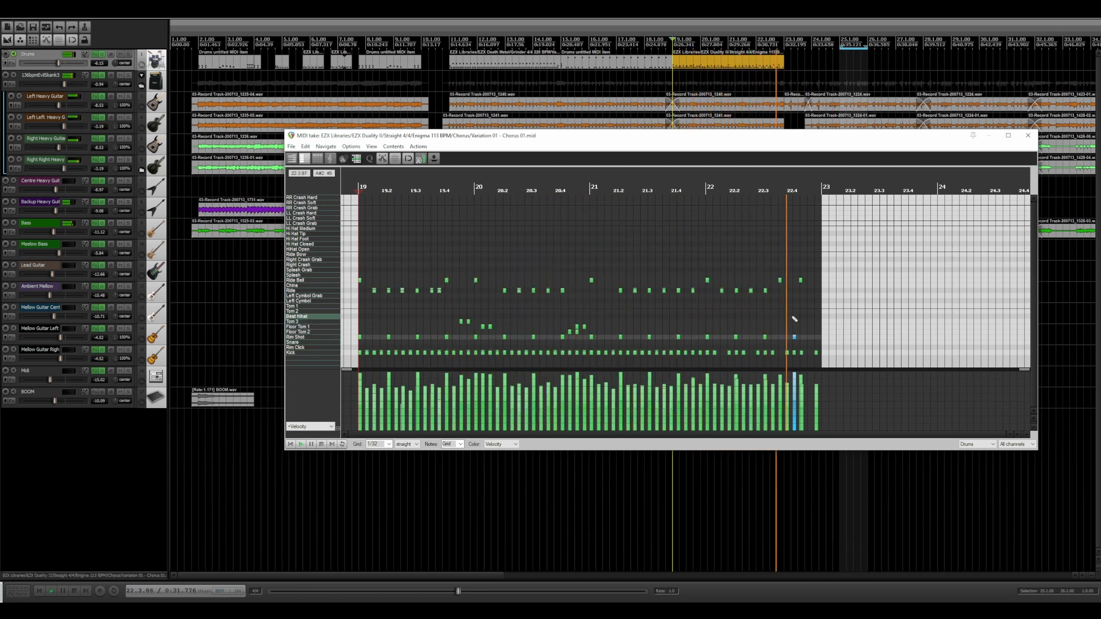
{"action": "key", "text": "space"}
Delete all the Ride and Ride Bell notes from bar 19 through bar 22
{"action": "left_click_drag", "start_coordinate": [783, 287], "coordinate": [368, 304]}
{"action": "key", "text": "Delete"}
{"action": "left_click_drag", "start_coordinate": [831, 267], "coordinate": [356, 290]}
{"action": "key", "text": "Delete"}
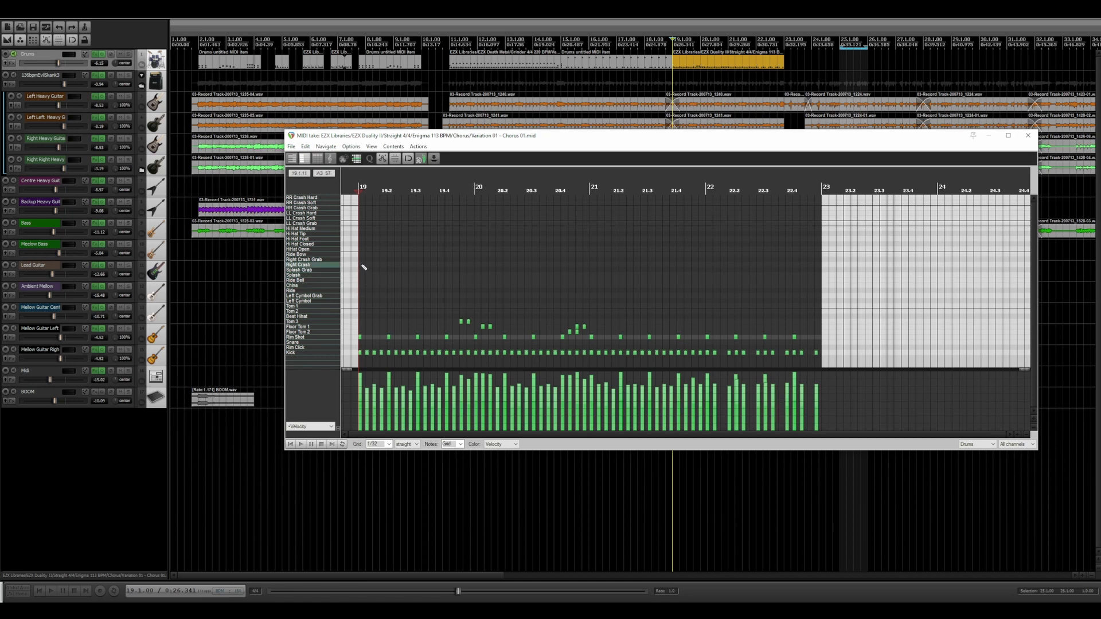
Add a Right Crash hit at the start of bar 19 and copy the Rim Shot hits from 19.2 to 22.4 onto the China row
{"action": "left_click", "coordinate": [360, 266]}
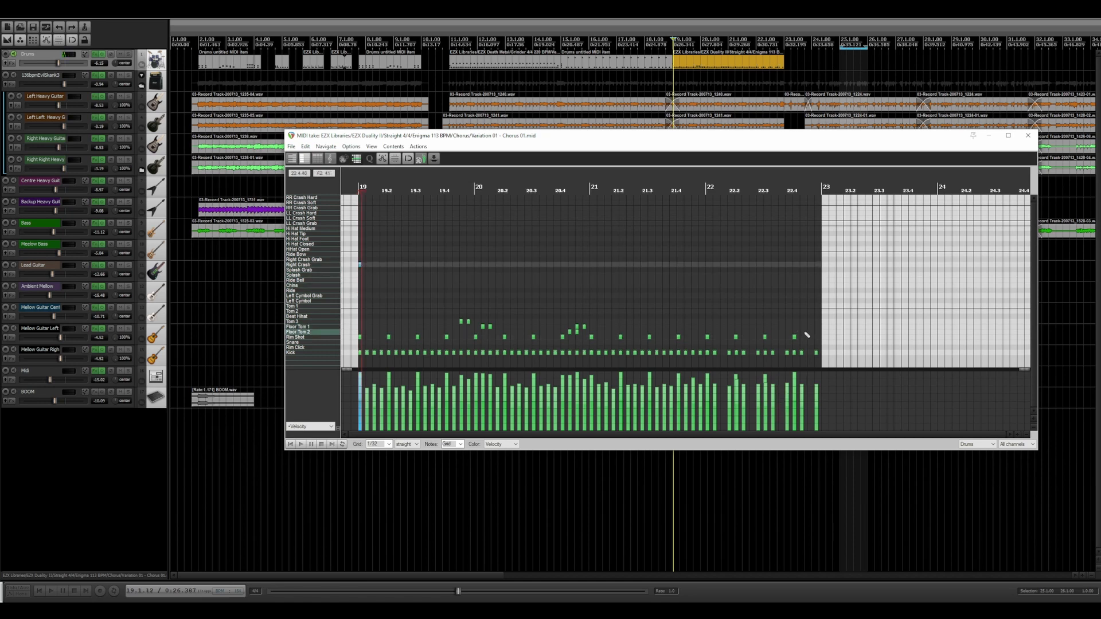
{"action": "left_click_drag", "start_coordinate": [780, 334], "coordinate": [534, 346]}
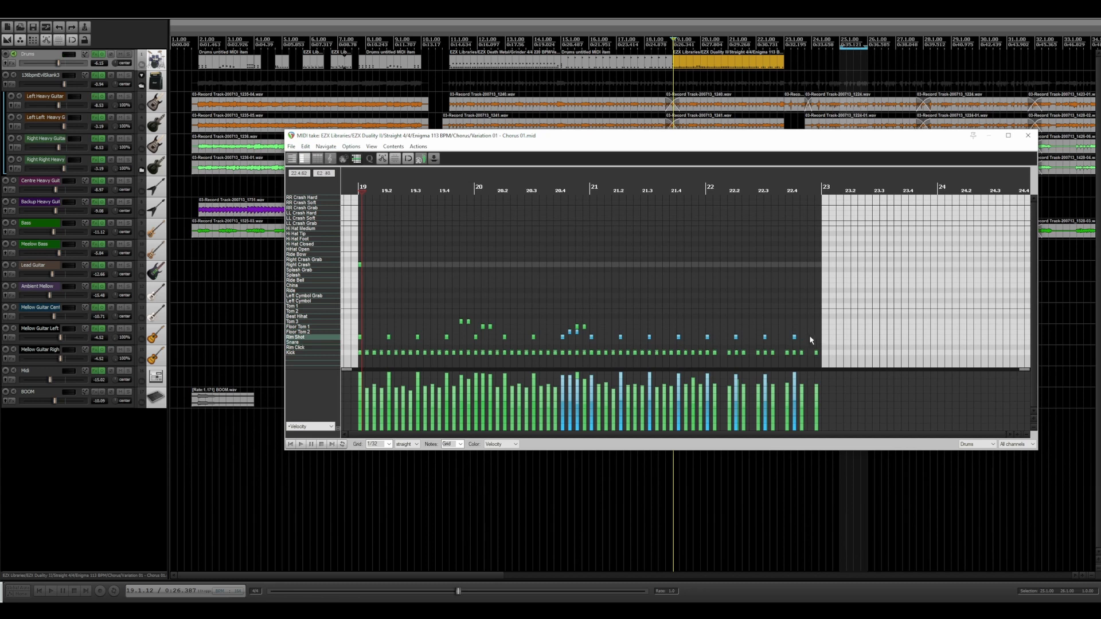
{"action": "mouse_move", "coordinate": [811, 336]}
{"action": "left_mouse_down"}
{"action": "mouse_move", "coordinate": [391, 341]}
{"action": "mouse_move", "coordinate": [389, 286]}
{"action": "left_mouse_up"}
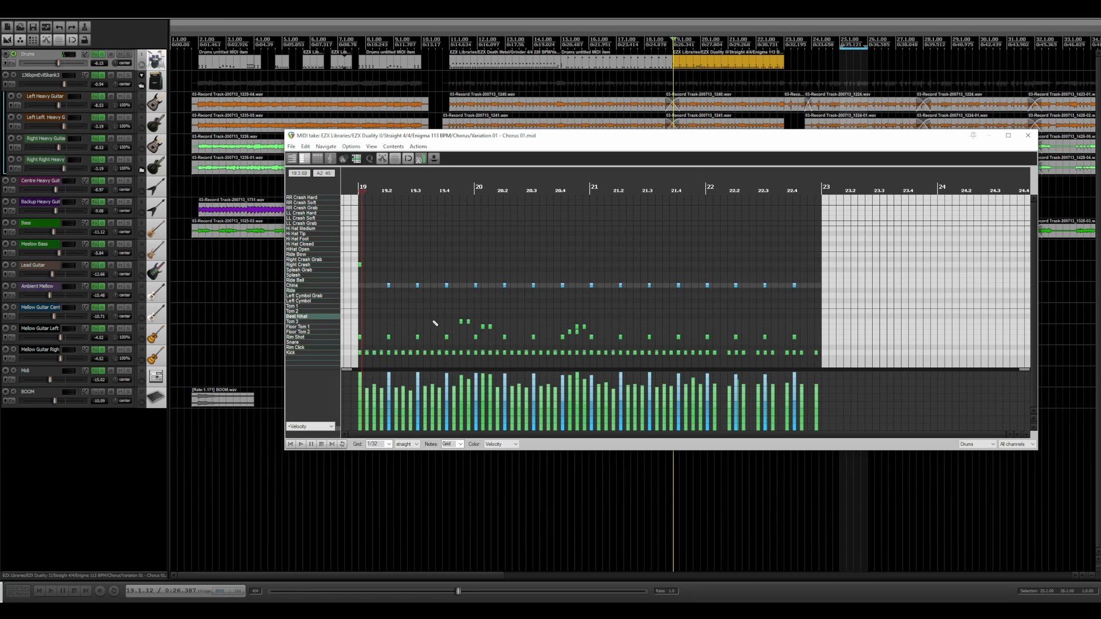
Close the MIDI editor, solo the heavy guitar folder track and play it from 10.3.00
{"action": "left_click", "coordinate": [615, 43]}
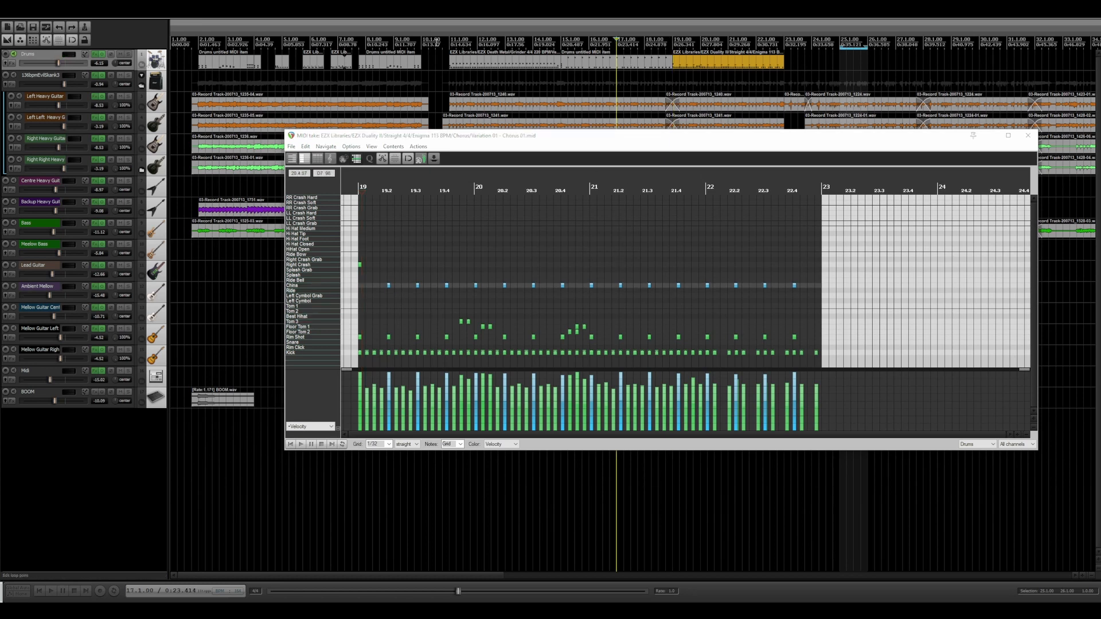
{"action": "left_click", "coordinate": [436, 44]}
{"action": "left_click", "coordinate": [1027, 135]}
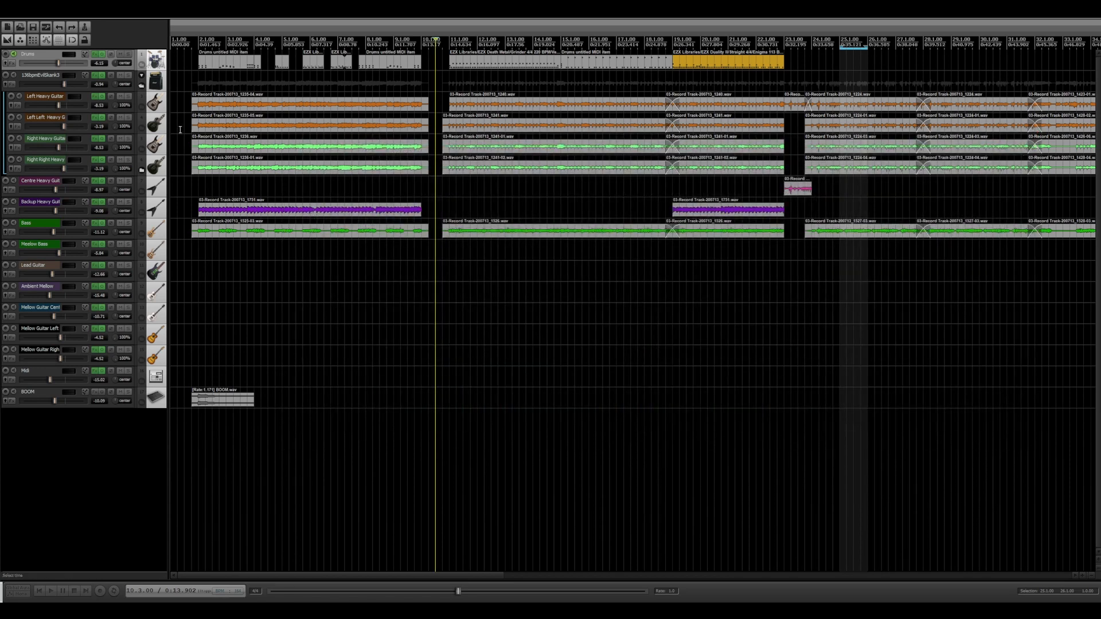
{"action": "left_click", "coordinate": [127, 75]}
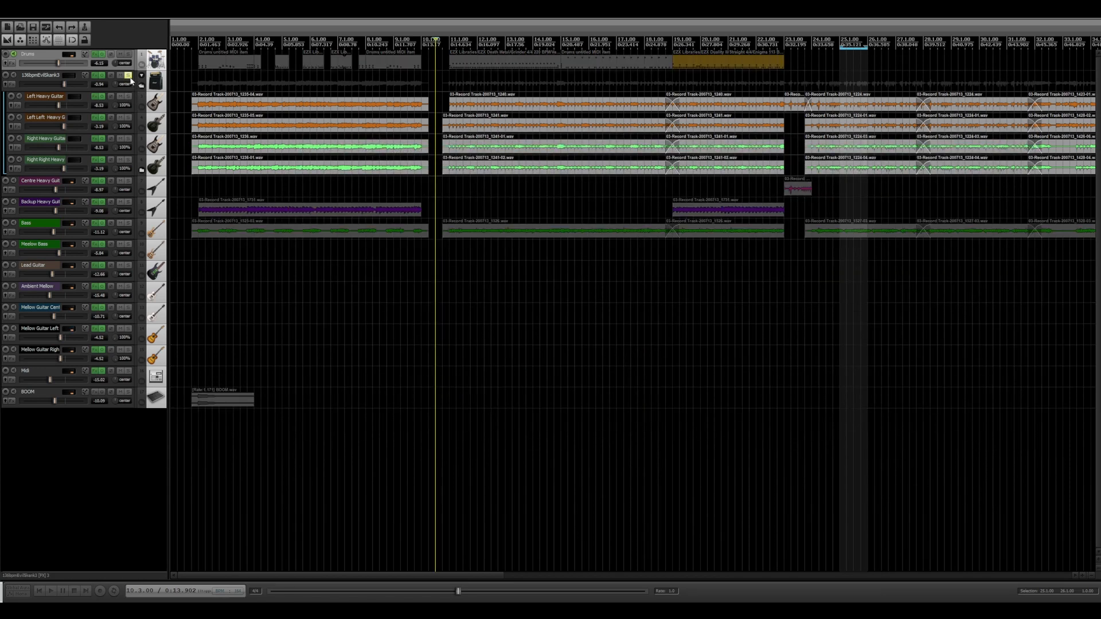
{"action": "key", "text": "space"}
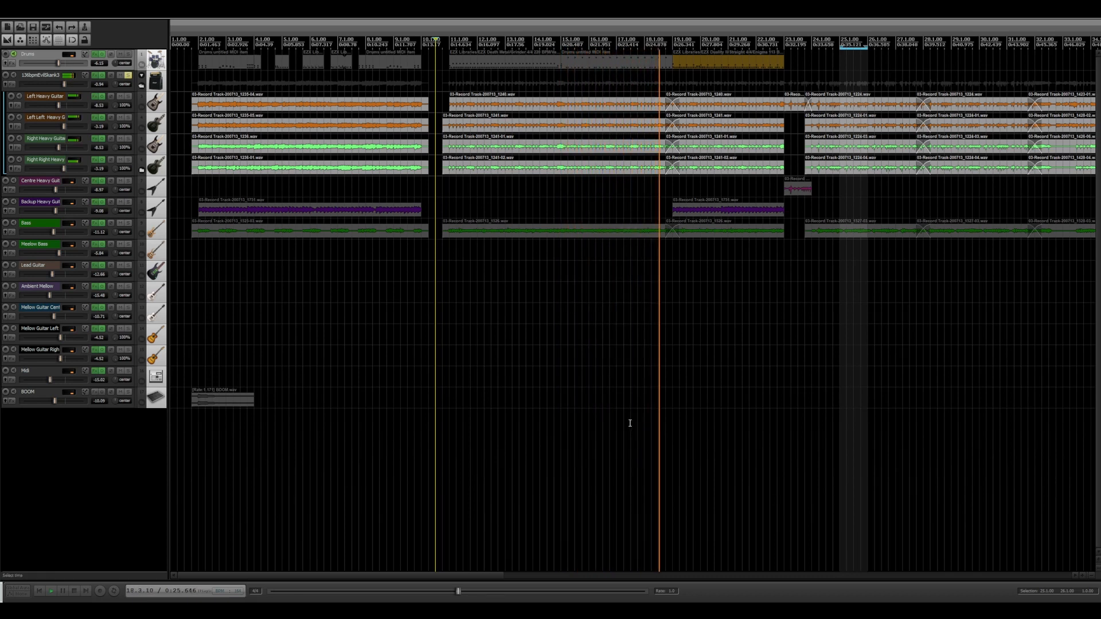
{"action": "key", "text": "space"}
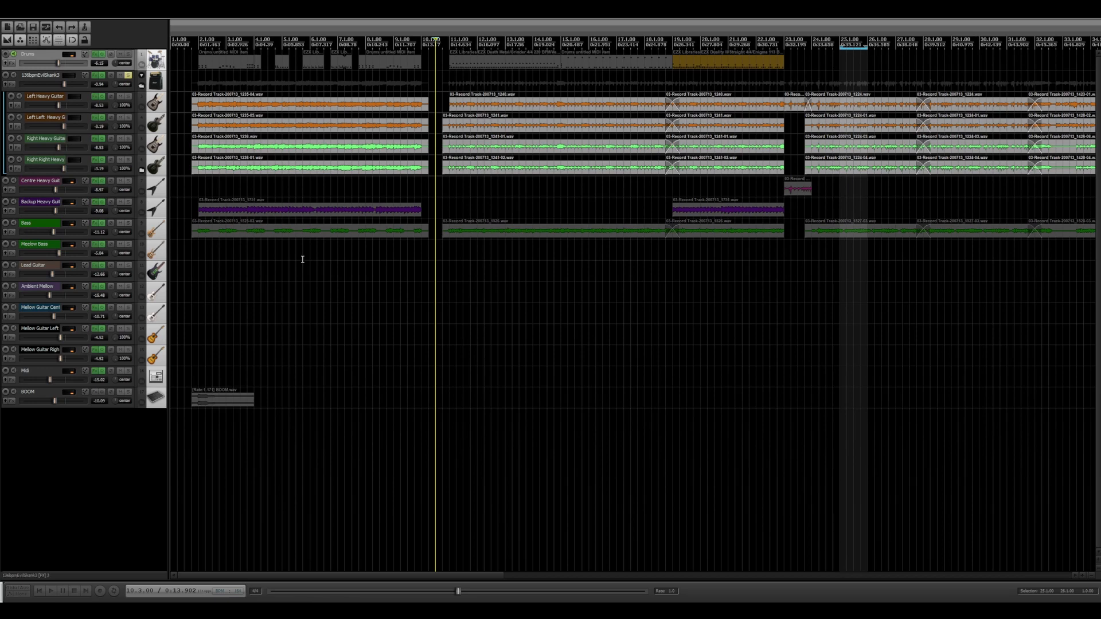
Unsolo the heavy guitar folder, play the full mix from 10.3.00 and show the drum kit in EZdrummer 3 on the Drums track
{"action": "left_click", "coordinate": [128, 75]}
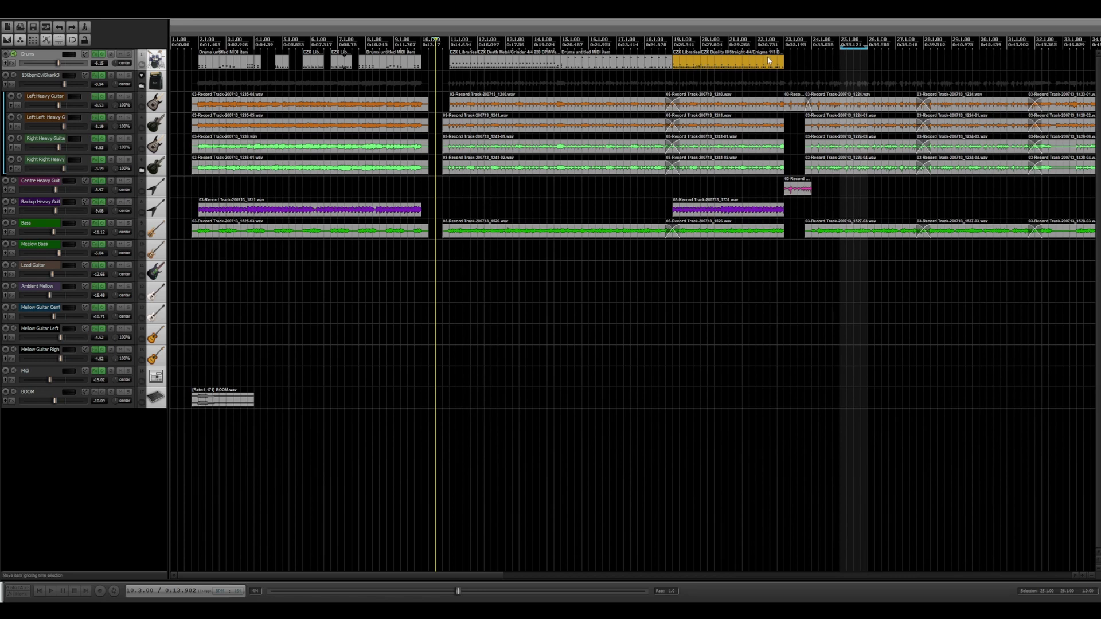
{"action": "left_click", "coordinate": [52, 591]}
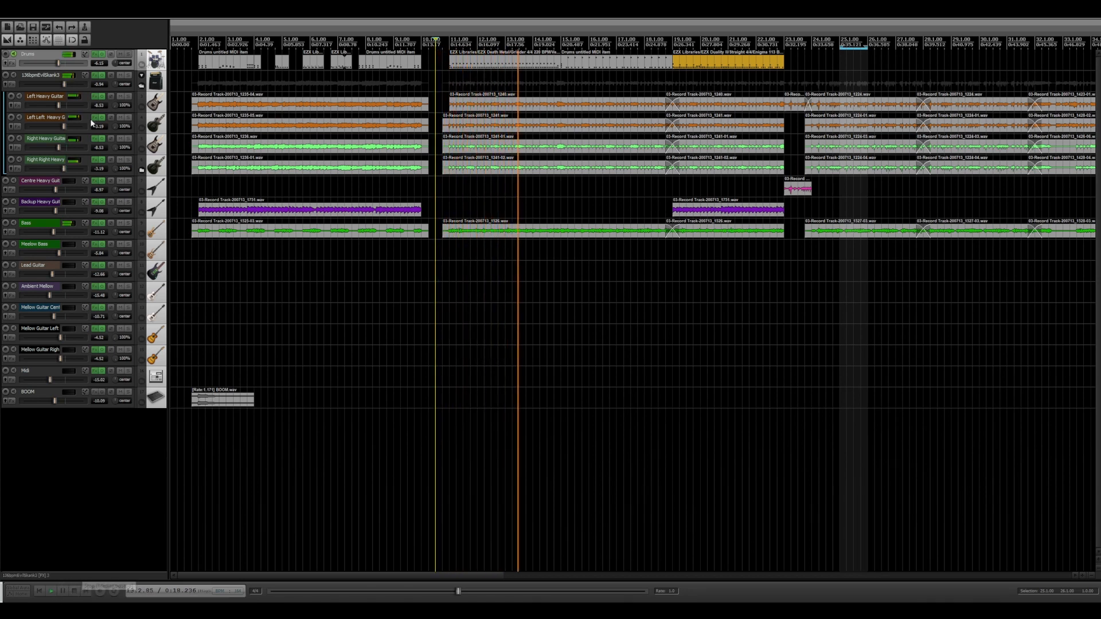
{"action": "left_click", "coordinate": [96, 55]}
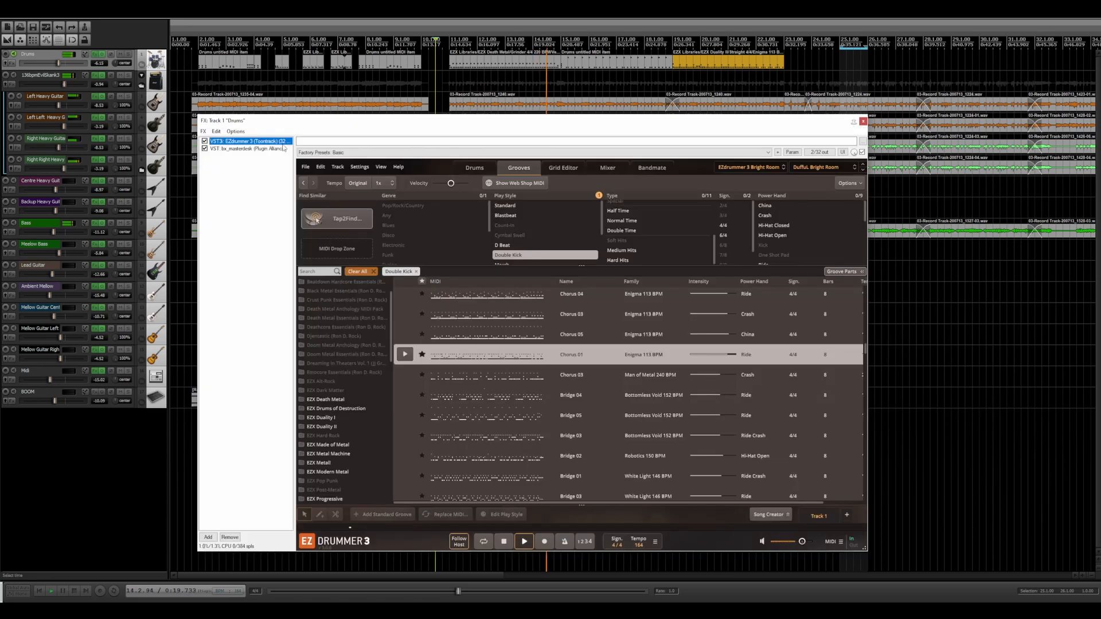
{"action": "left_click", "coordinate": [474, 167]}
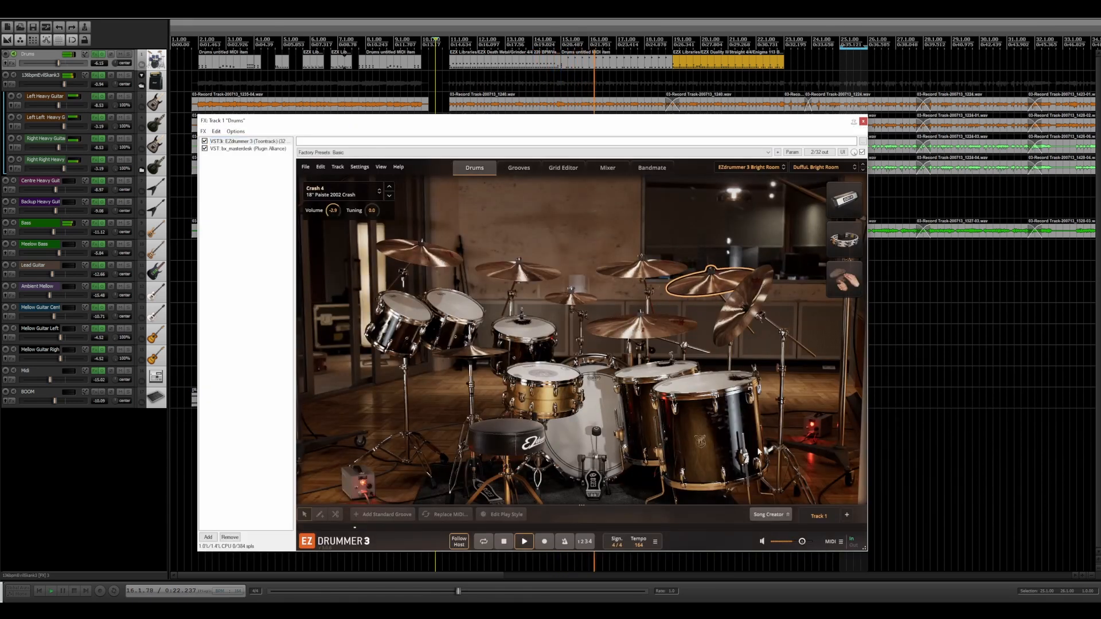
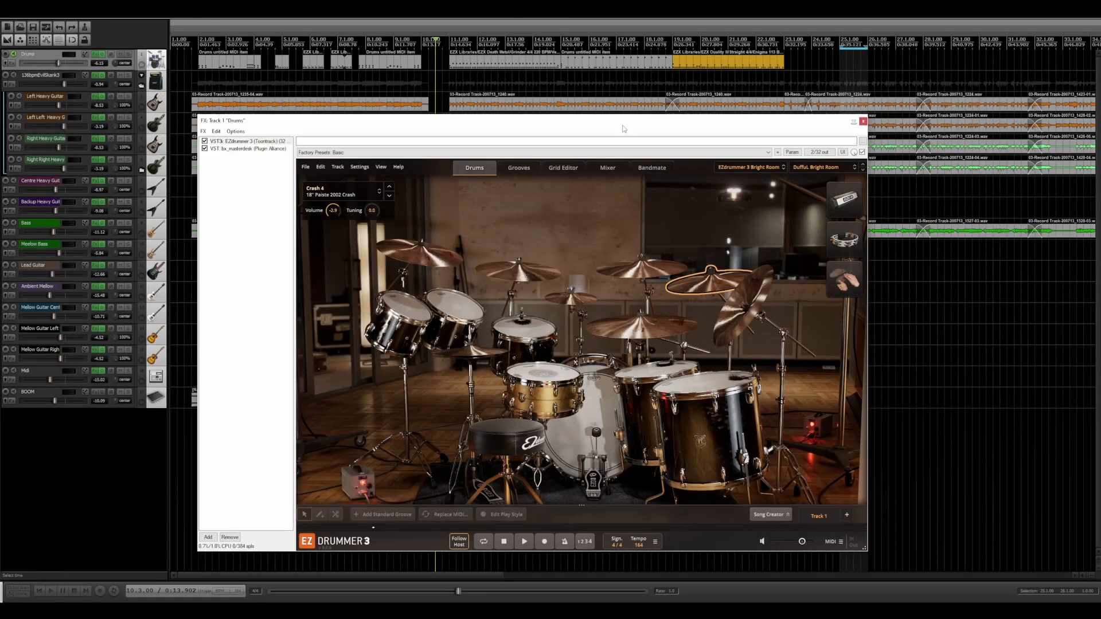
Open the groove library, clear the Double Kick filter, and filter the grooves by the Fill type
{"action": "left_click", "coordinate": [516, 168]}
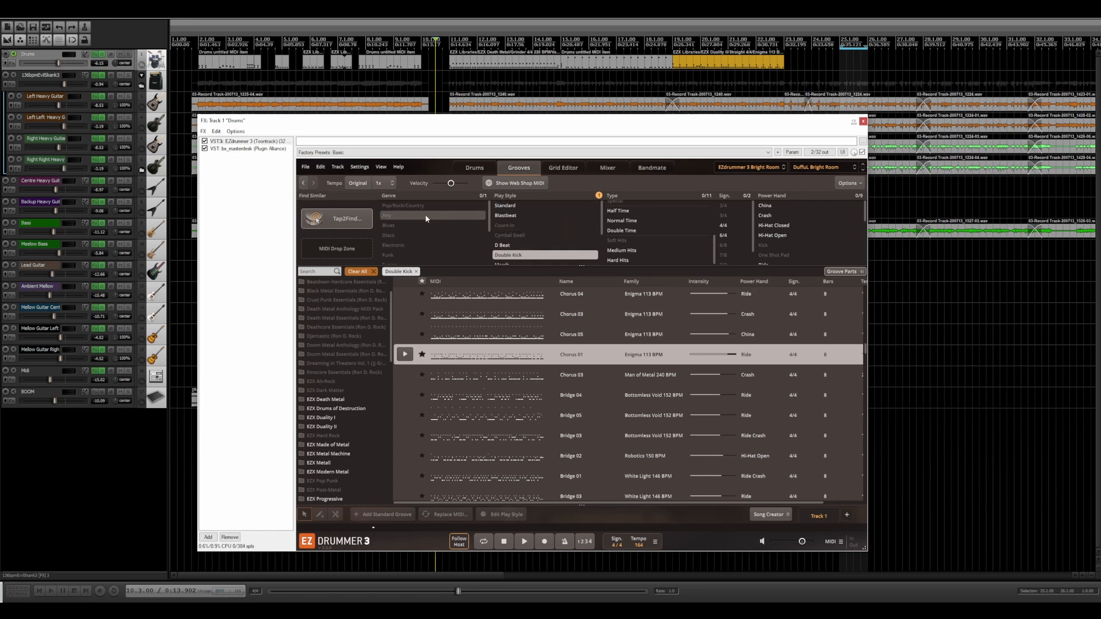
{"action": "left_click", "coordinate": [361, 271]}
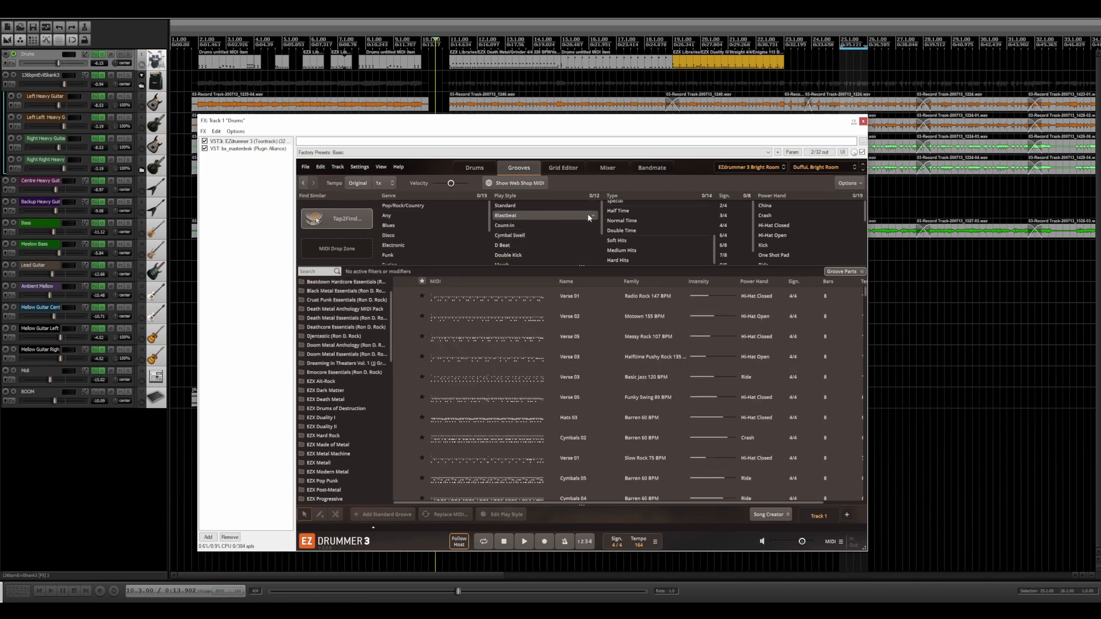
{"action": "scroll", "coordinate": [533, 226], "scroll_direction": "down", "scroll_amount": 3}
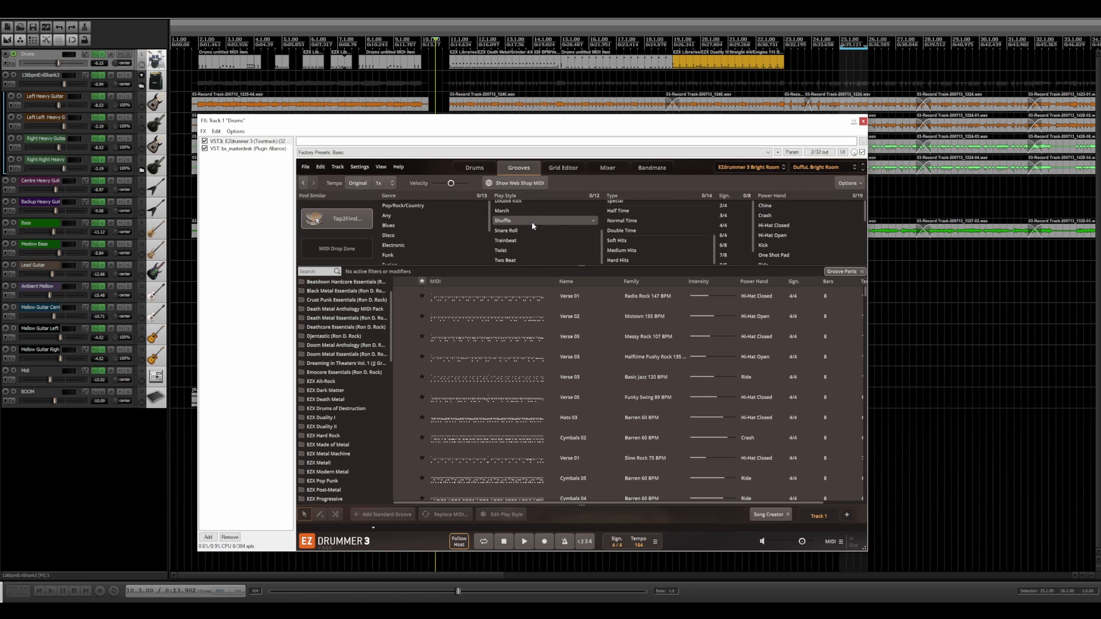
{"action": "scroll", "coordinate": [663, 221], "scroll_direction": "up", "scroll_amount": 5}
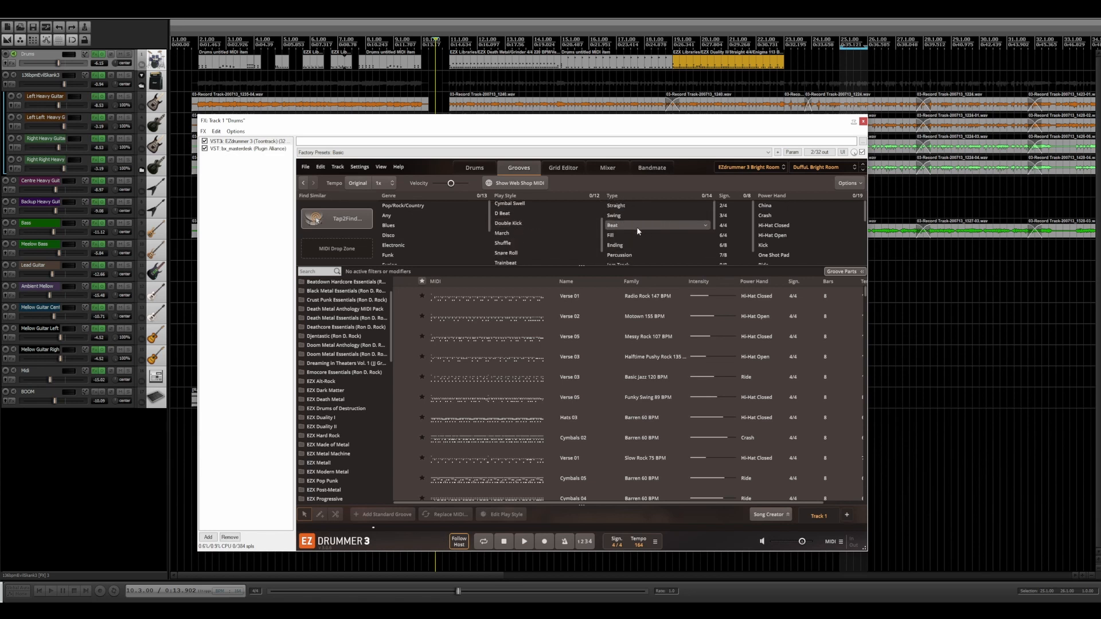
{"action": "left_click", "coordinate": [622, 236]}
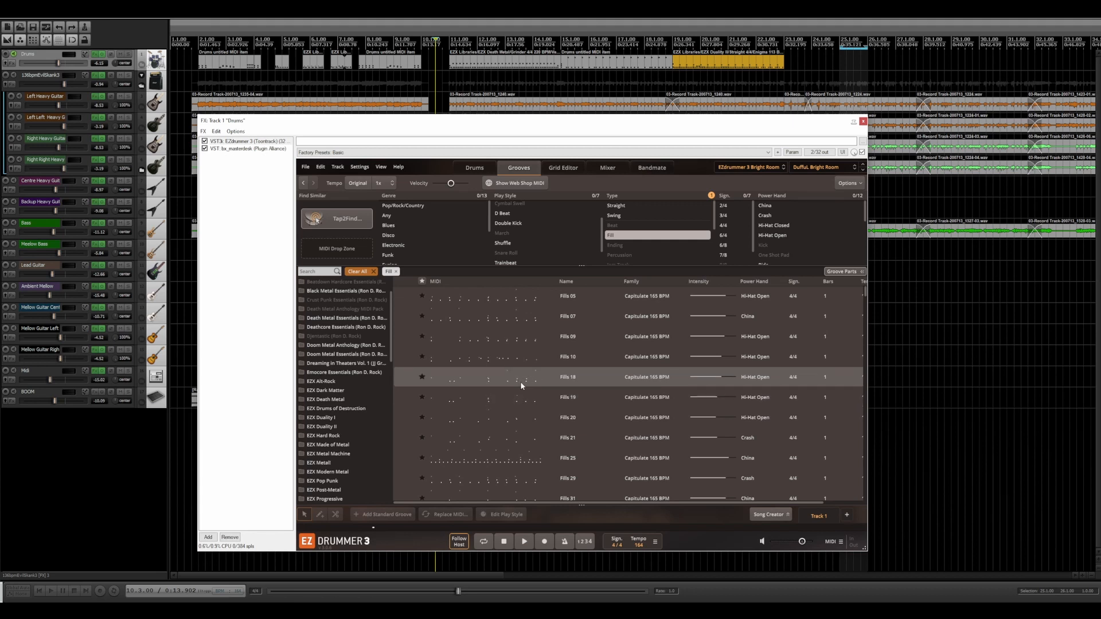
Preview several drum fills from the Capitulate 165 BPM family, including Fills 08, Fills 43 and Fills 22
{"action": "scroll", "coordinate": [488, 396], "scroll_direction": "down", "scroll_amount": 2}
{"action": "left_click", "coordinate": [405, 413]}
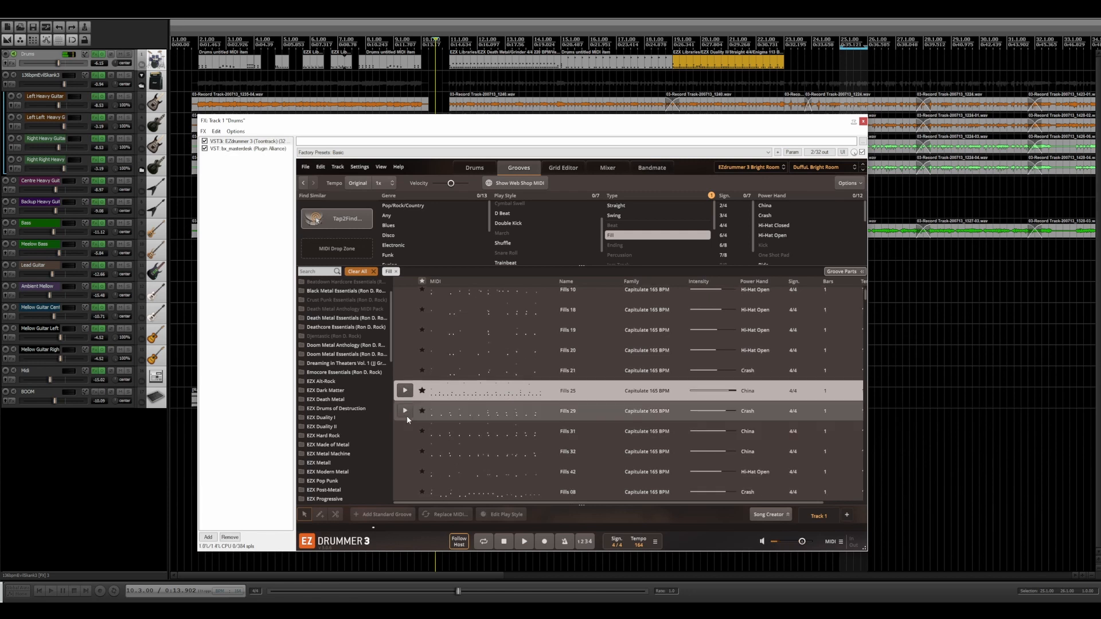
{"action": "scroll", "coordinate": [407, 415], "scroll_direction": "down", "scroll_amount": 3}
{"action": "left_click", "coordinate": [405, 424]}
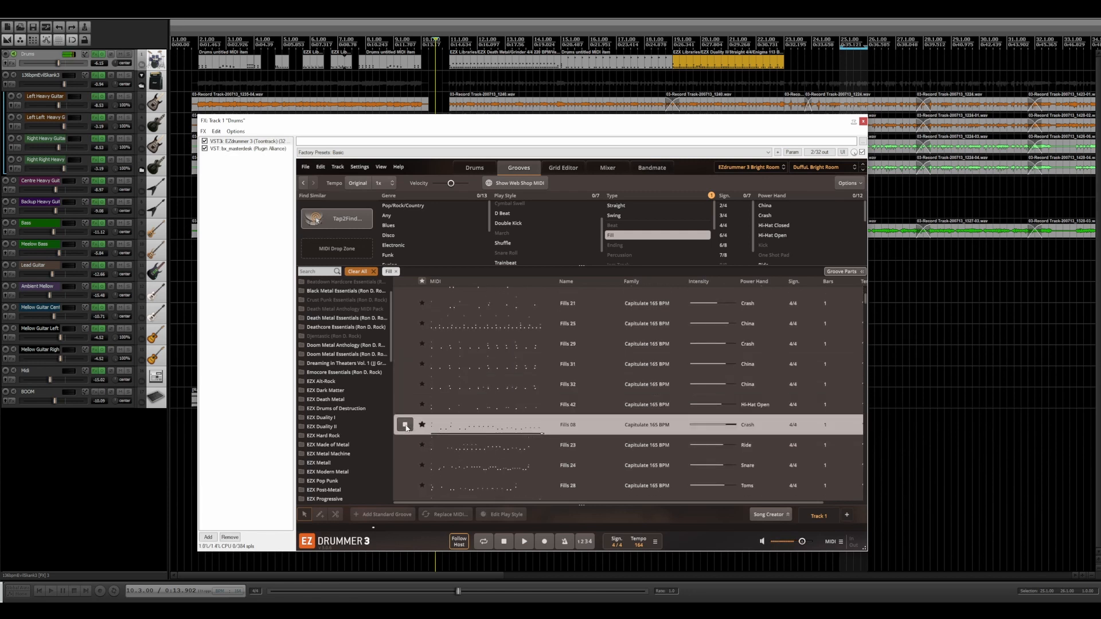
{"action": "scroll", "coordinate": [406, 422], "scroll_direction": "down", "scroll_amount": 3}
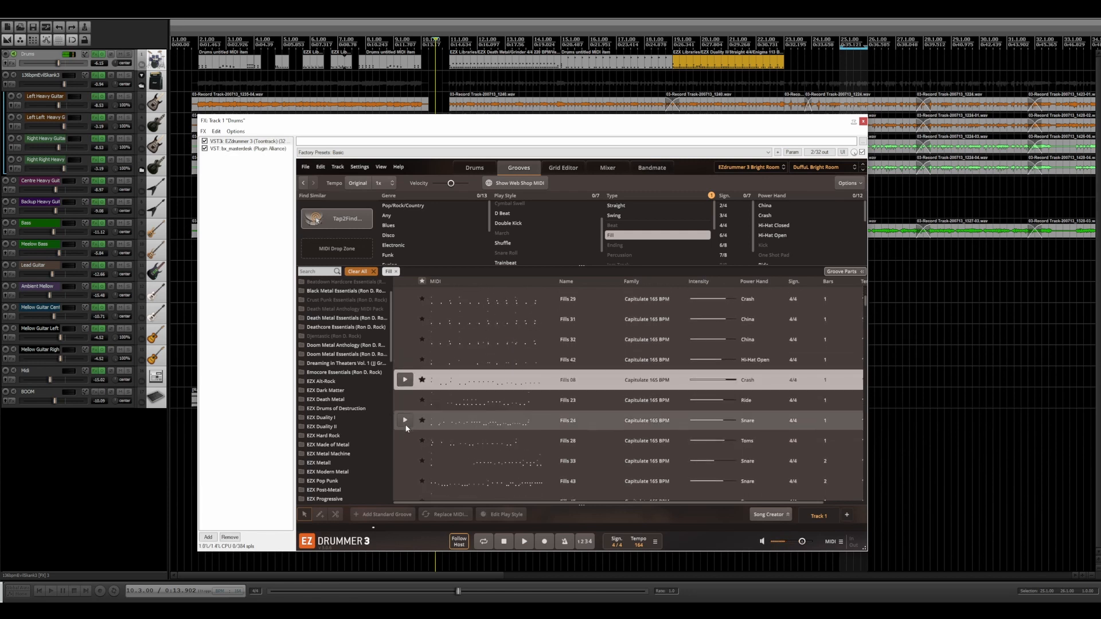
{"action": "left_click", "coordinate": [404, 458]}
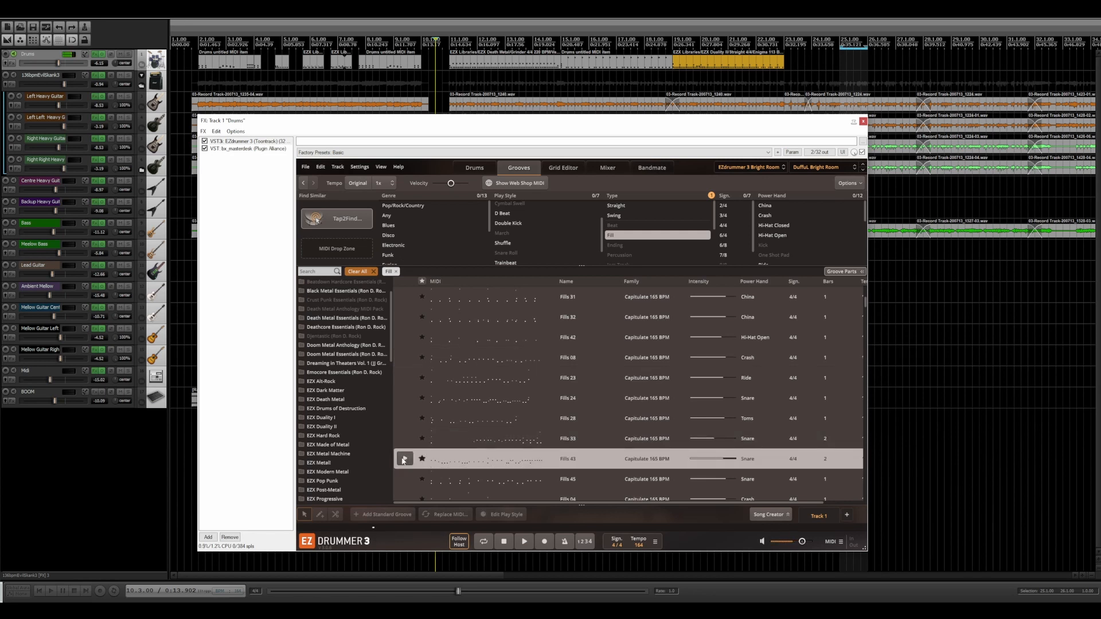
{"action": "scroll", "coordinate": [403, 460], "scroll_direction": "down", "scroll_amount": 5}
{"action": "left_click", "coordinate": [404, 451]}
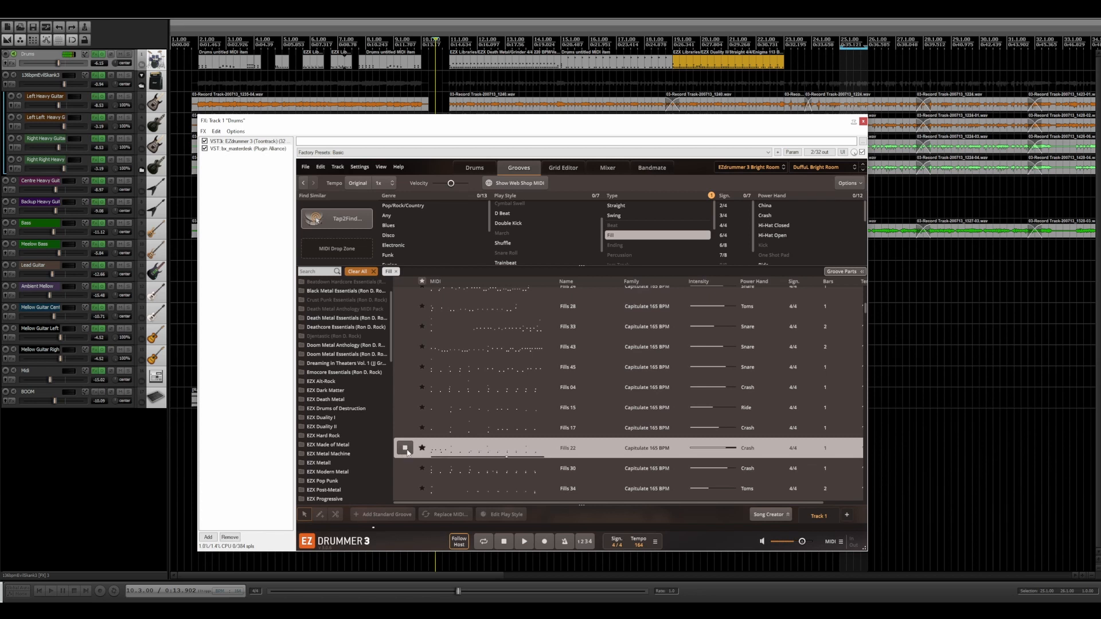
Place Fills 22 from Capitulate 165 BPM on the Drums track at bar 14 and play it back with the song
{"action": "left_click_drag", "start_coordinate": [522, 459], "coordinate": [533, 81]}
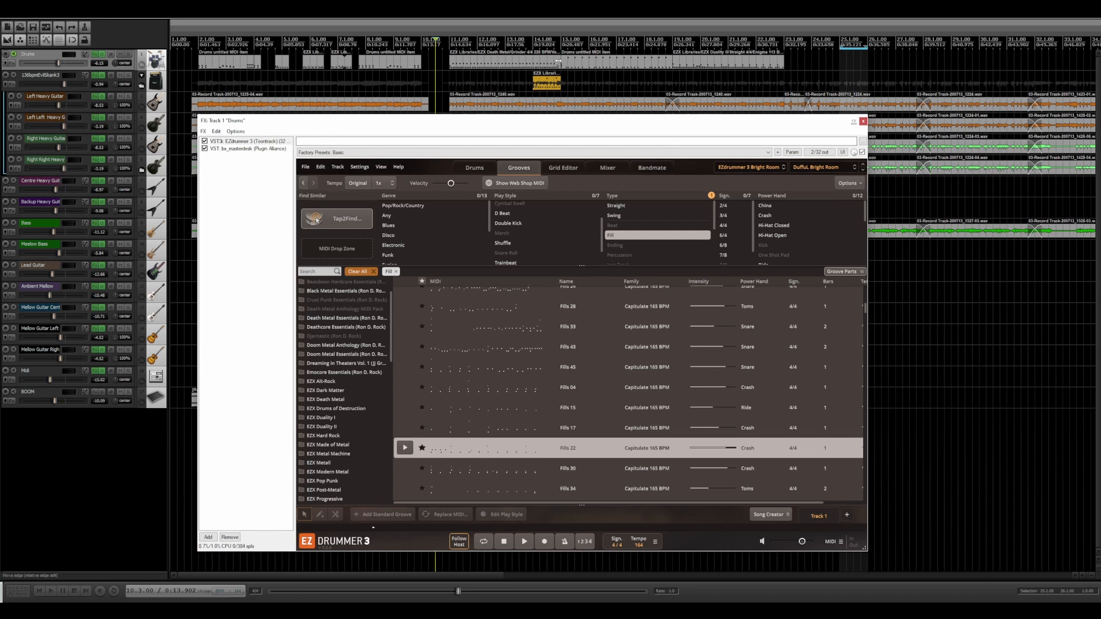
{"action": "left_click_drag", "start_coordinate": [547, 79], "coordinate": [542, 65]}
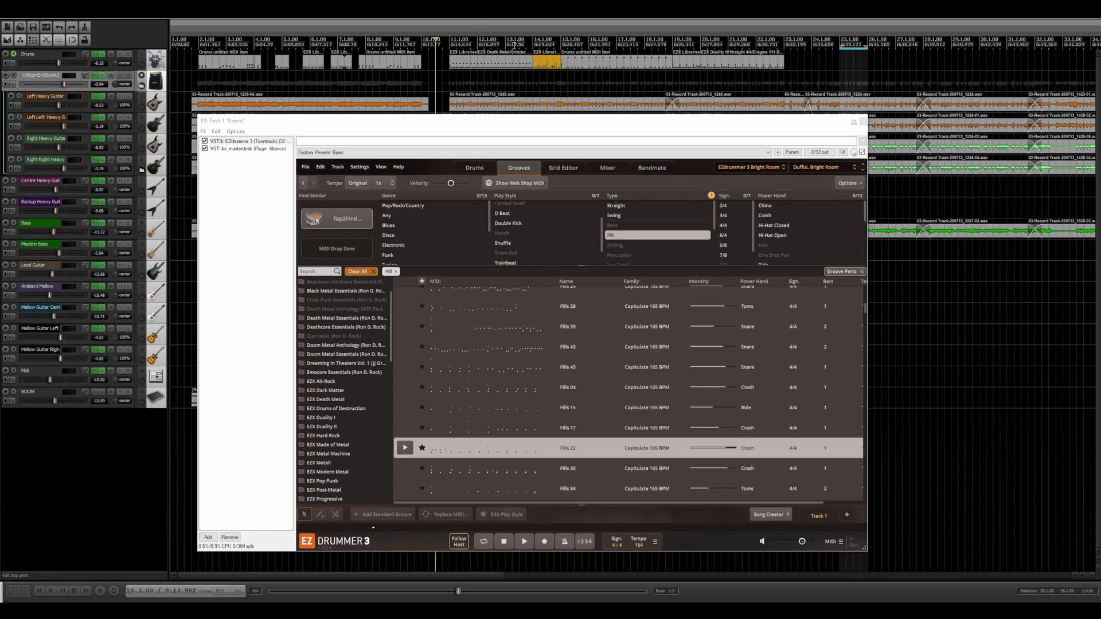
{"action": "key", "text": "space"}
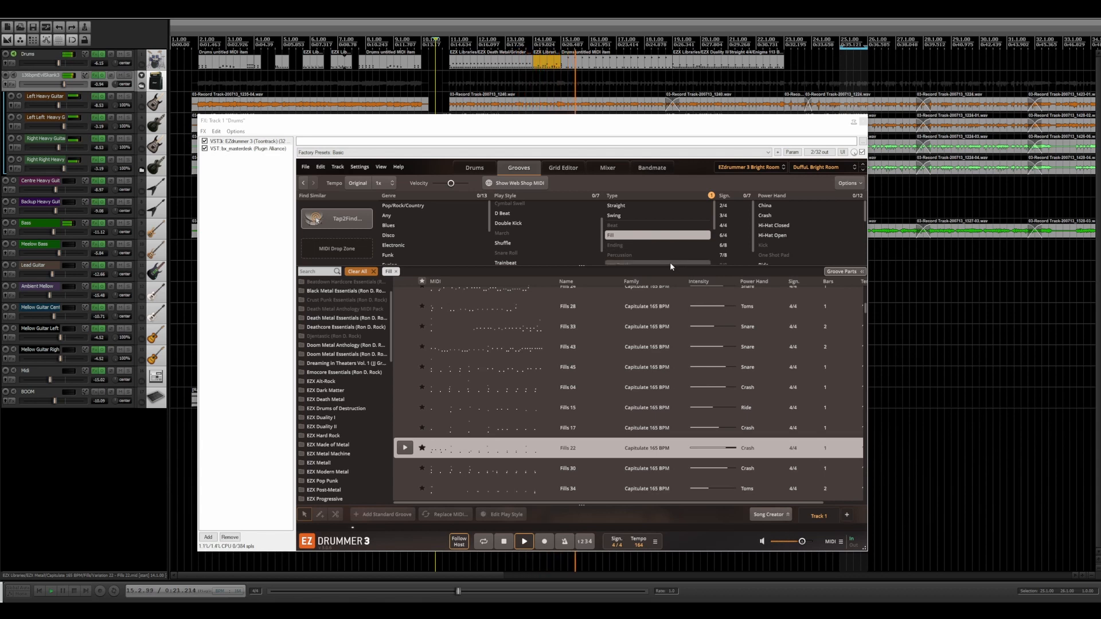
{"action": "key", "text": "space"}
Delete the Fills 22 item at bar 14 from the Drums track
{"action": "scroll", "coordinate": [498, 360], "scroll_direction": "down", "scroll_amount": 1}
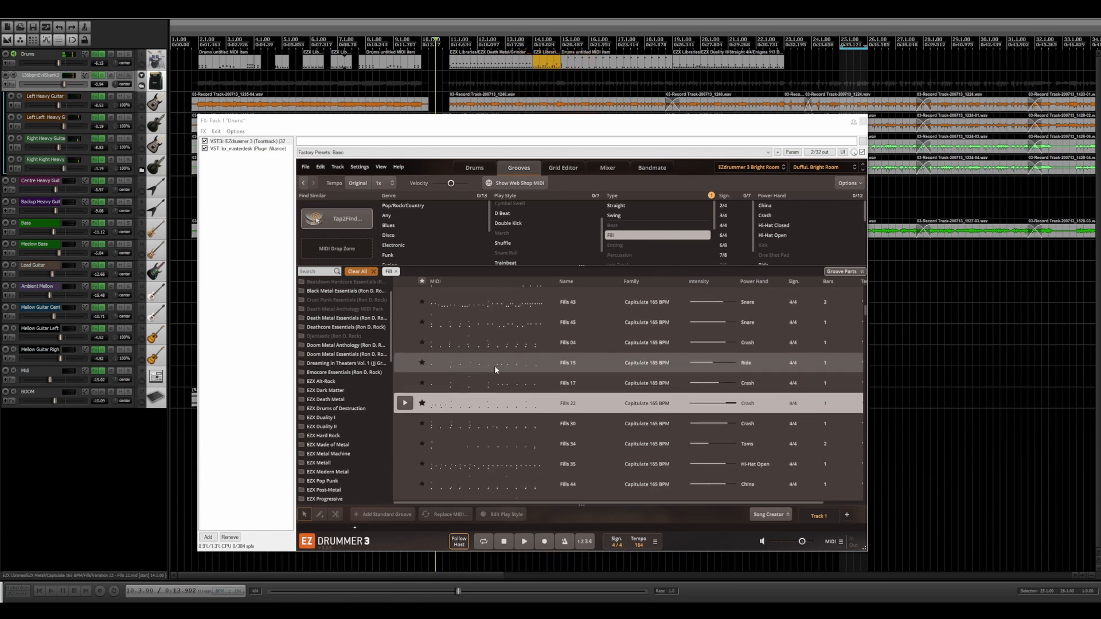
{"action": "left_click", "coordinate": [546, 63]}
{"action": "key", "text": "Delete"}
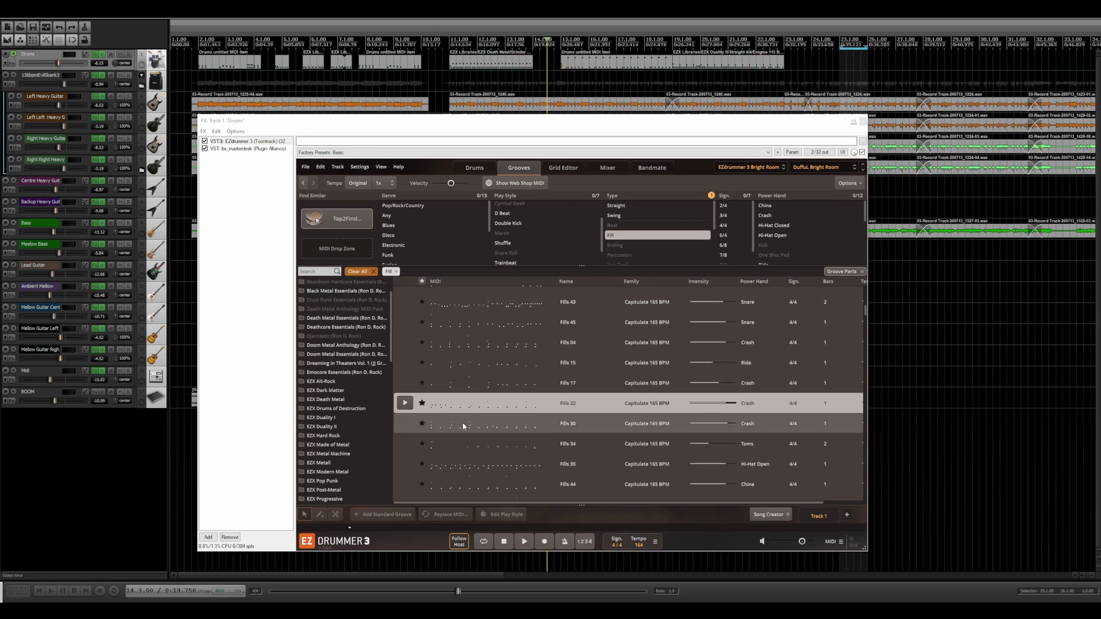
Preview further Capitulate 165 BPM fills, including Fills 44, Fills 13 and Fills 36, to find a replacement
{"action": "scroll", "coordinate": [399, 425], "scroll_direction": "down", "scroll_amount": 1}
{"action": "left_click", "coordinate": [405, 420]}
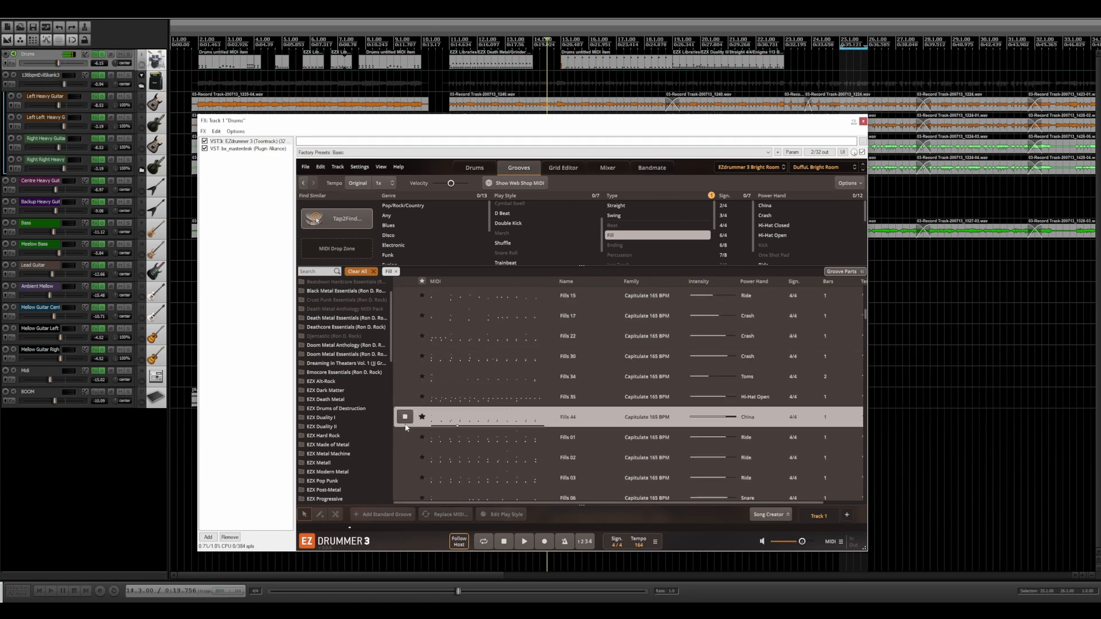
{"action": "scroll", "coordinate": [407, 424], "scroll_direction": "down", "scroll_amount": 2}
{"action": "left_click", "coordinate": [406, 424]}
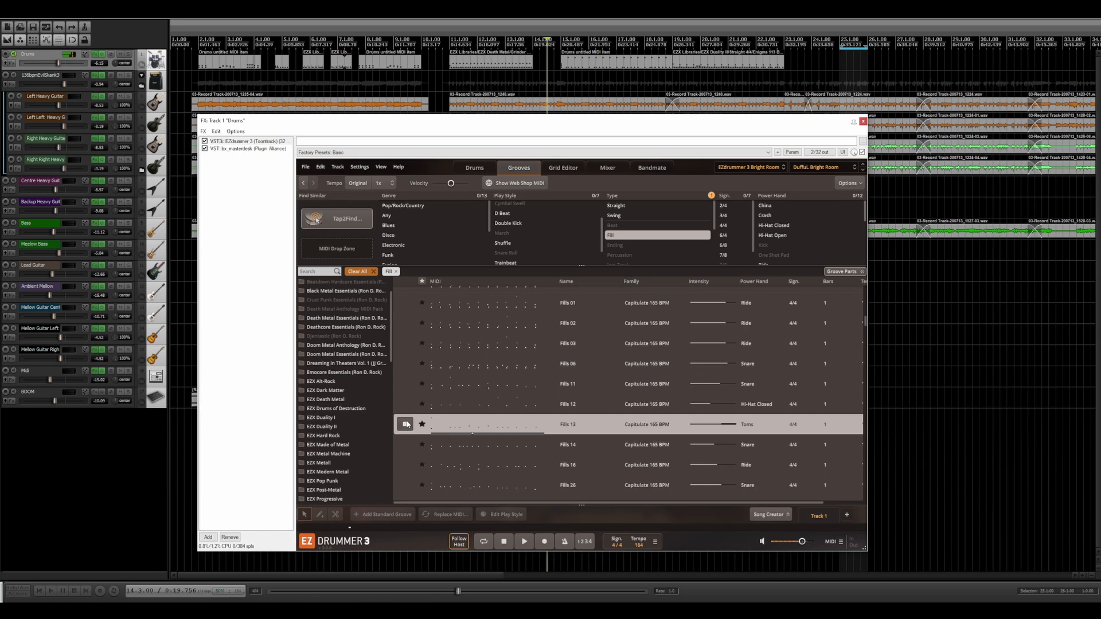
{"action": "scroll", "coordinate": [407, 424], "scroll_direction": "down", "scroll_amount": 2}
{"action": "left_click", "coordinate": [406, 417]}
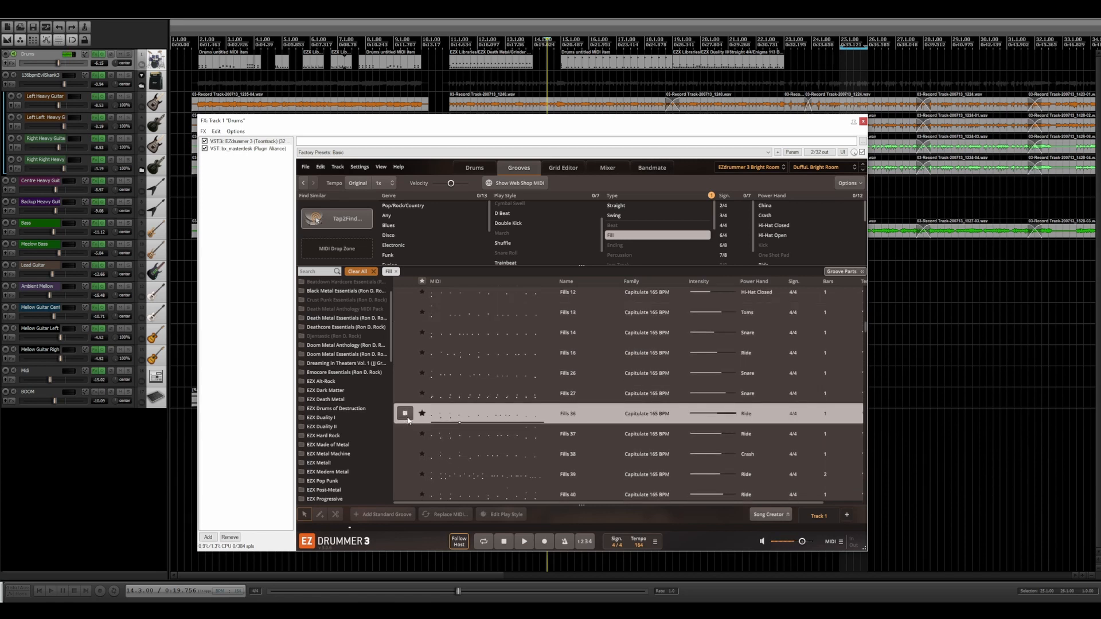
{"action": "scroll", "coordinate": [408, 421], "scroll_direction": "down", "scroll_amount": 2}
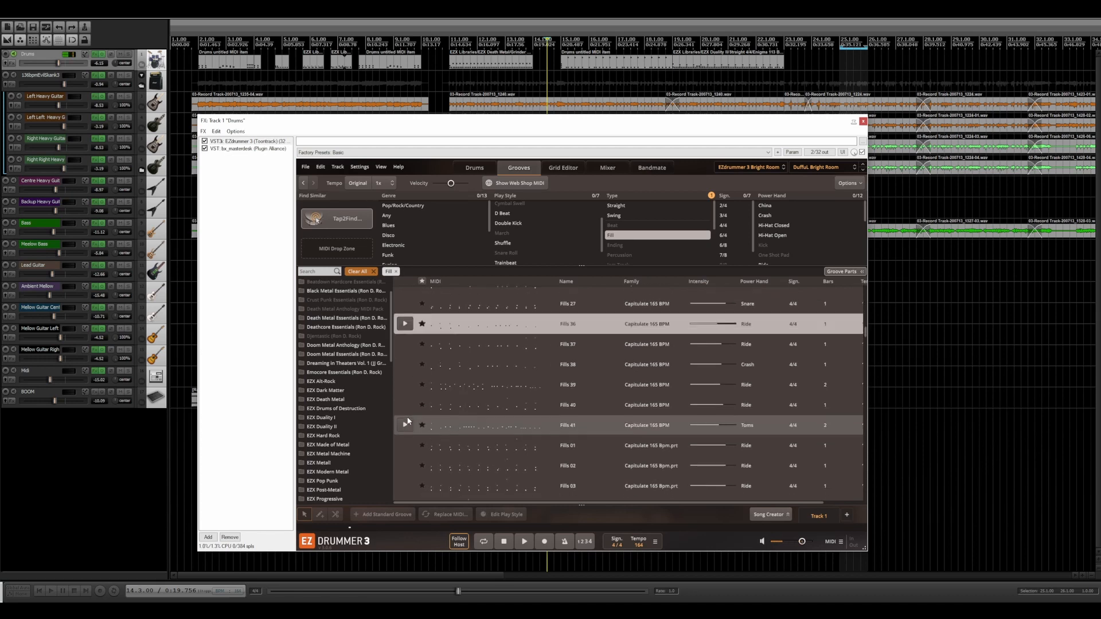
{"action": "left_click", "coordinate": [405, 420]}
Preview fills from the High 165 BPM and Driving Up 162 BPM families, such as Fill 06, Fills 04, Fills 08 and Fills 19
{"action": "scroll", "coordinate": [407, 425], "scroll_direction": "down", "scroll_amount": 8}
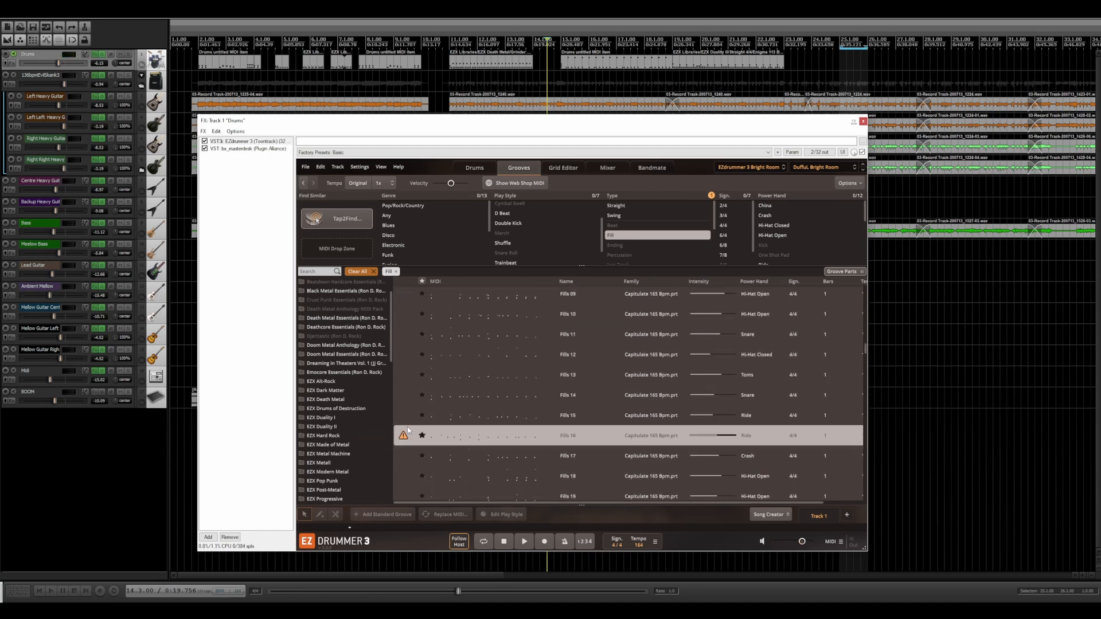
{"action": "scroll", "coordinate": [407, 429], "scroll_direction": "down", "scroll_amount": 6}
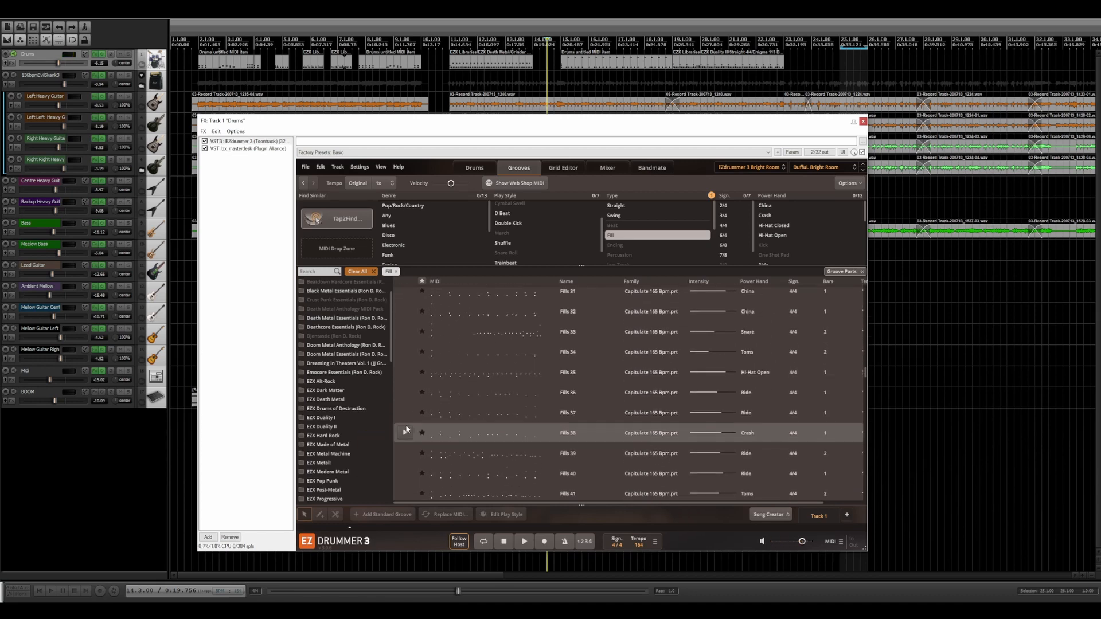
{"action": "left_click", "coordinate": [406, 429]}
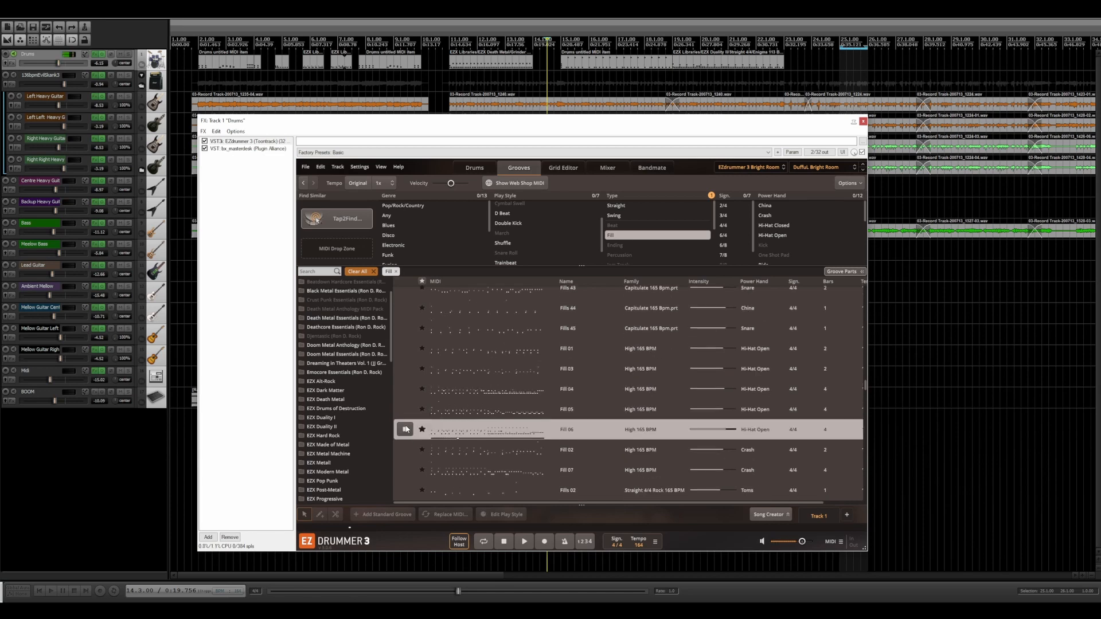
{"action": "scroll", "coordinate": [405, 432], "scroll_direction": "down", "scroll_amount": 2}
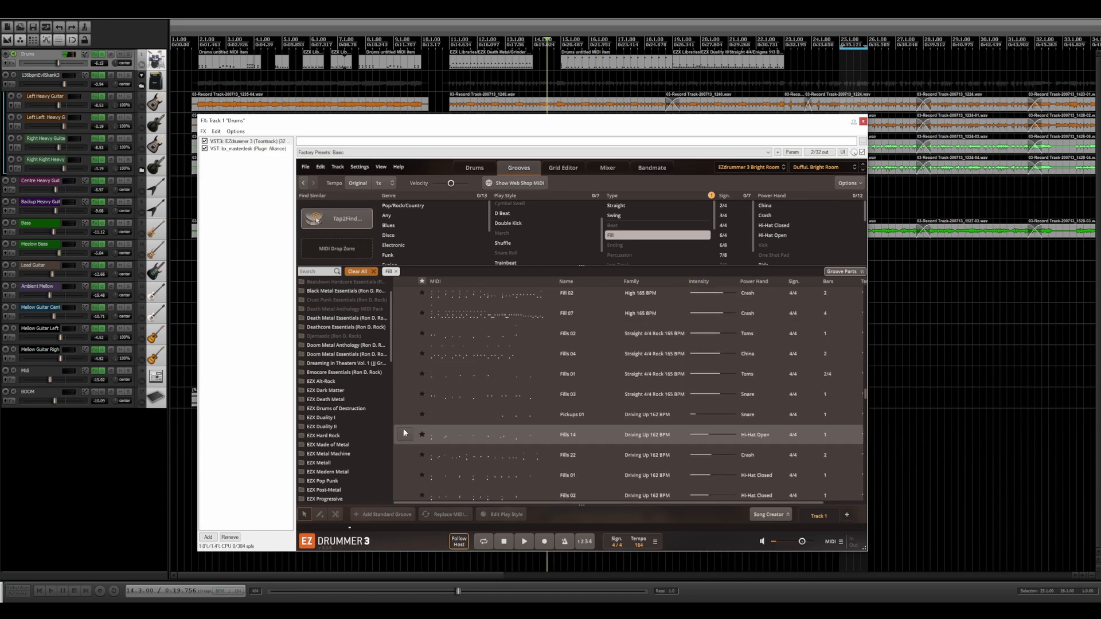
{"action": "scroll", "coordinate": [404, 432], "scroll_direction": "down", "scroll_amount": 2}
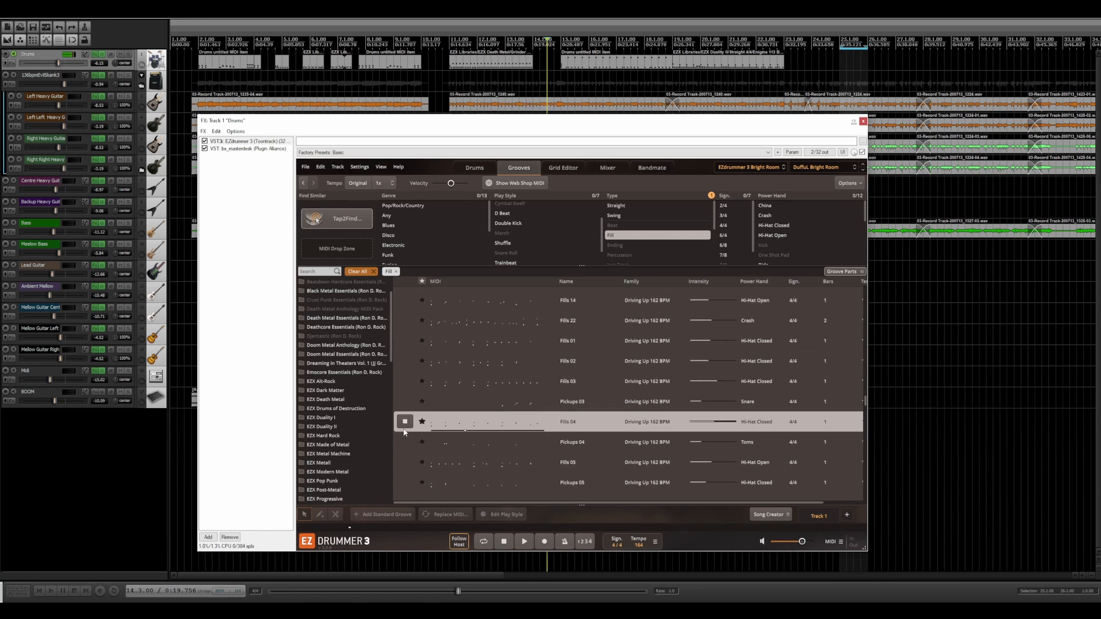
{"action": "scroll", "coordinate": [404, 430], "scroll_direction": "down", "scroll_amount": 2}
{"action": "left_click", "coordinate": [405, 428]}
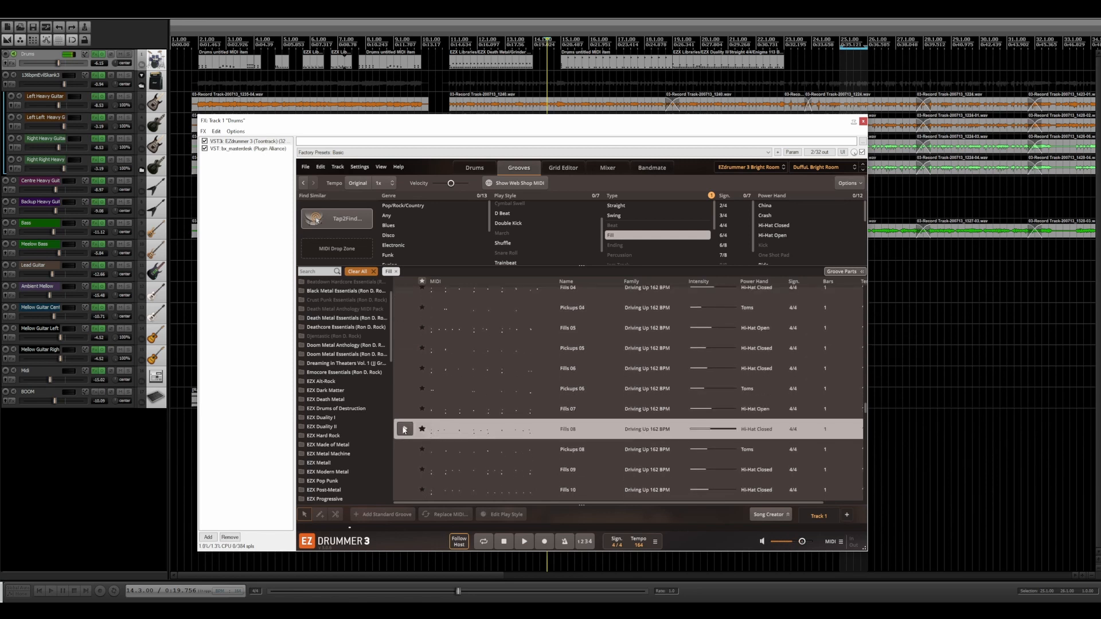
{"action": "scroll", "coordinate": [404, 430], "scroll_direction": "down", "scroll_amount": 2}
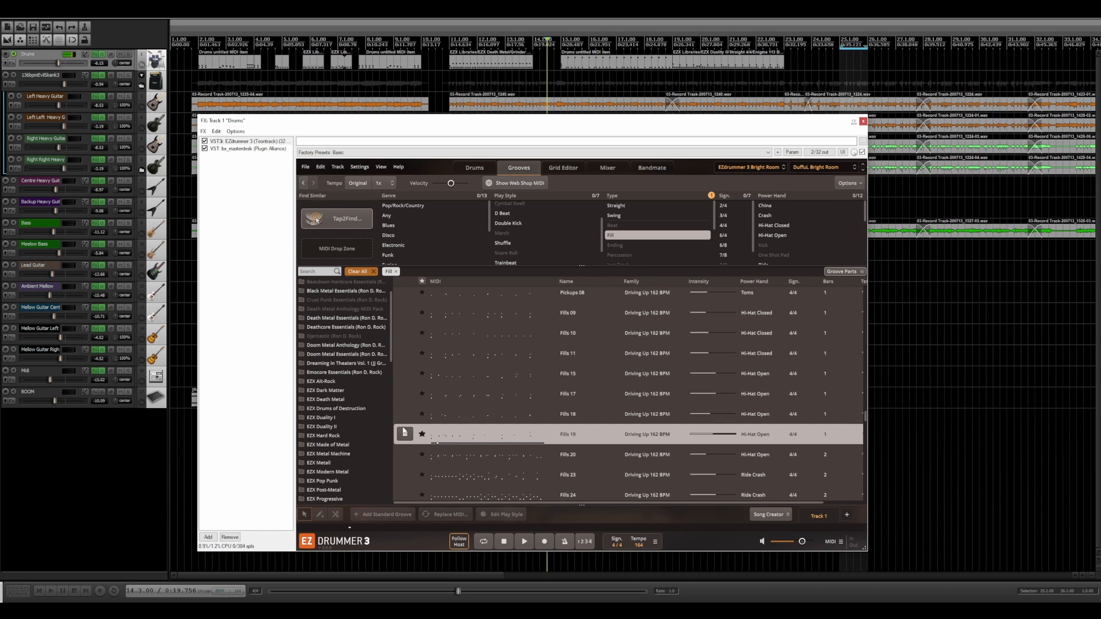
Place Fills 19 from Driving Up 162 BPM on the Drums track at bar 18 and play the section back
{"action": "left_click_drag", "start_coordinate": [420, 431], "coordinate": [659, 63]}
{"action": "left_click", "coordinate": [630, 44]}
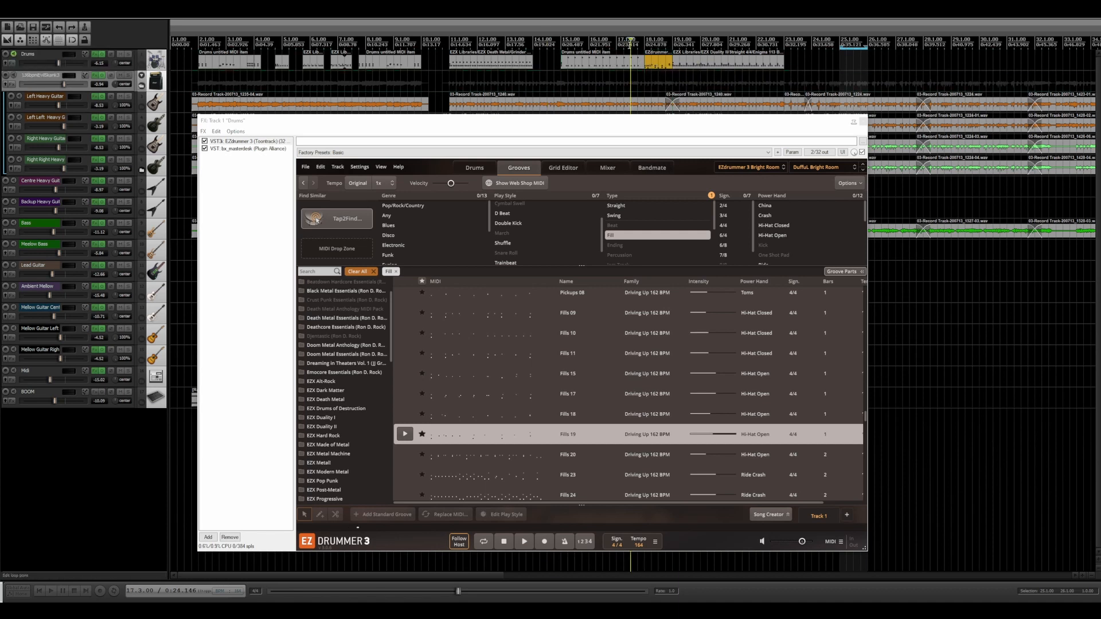
{"action": "key", "text": "space"}
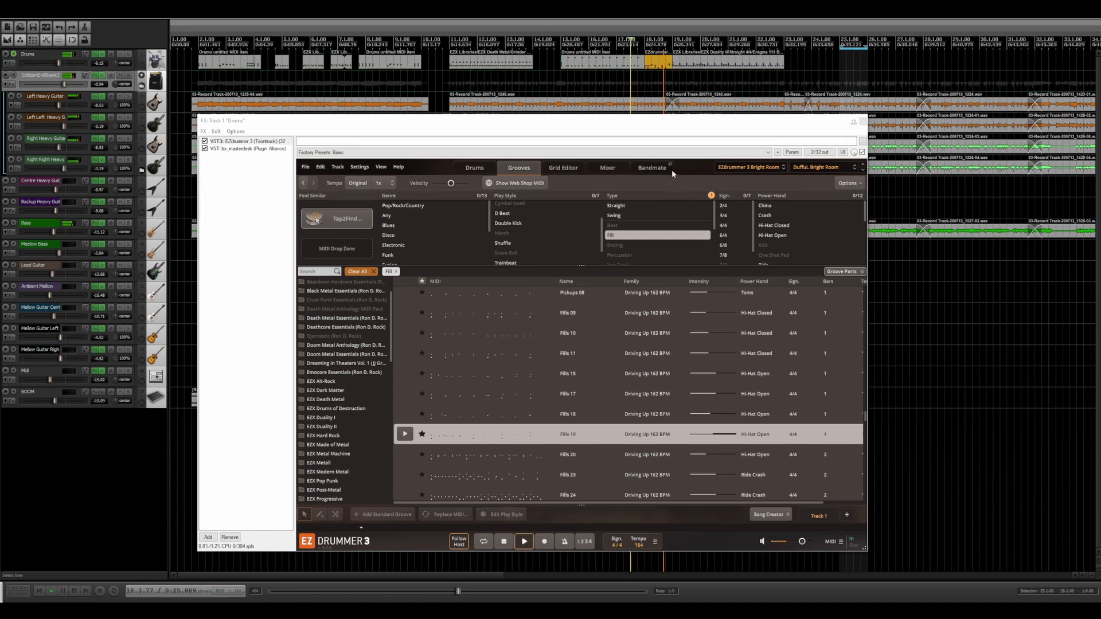
{"action": "key", "text": "space"}
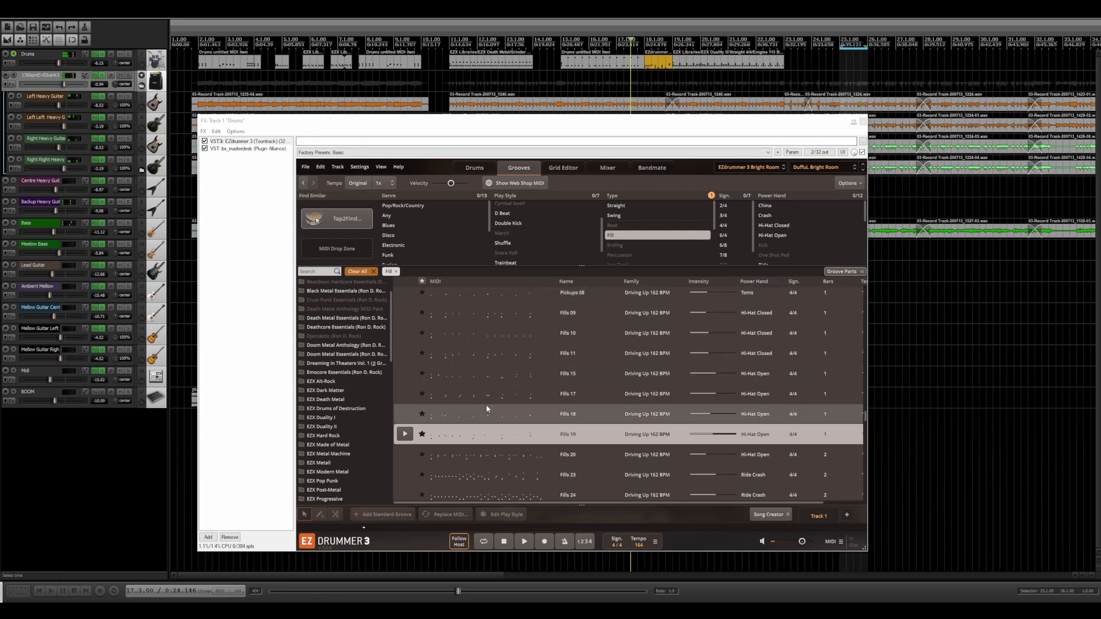
Preview more Driving Up 162 BPM fills, including Fills 25, Fills 12 and Fills 27
{"action": "scroll", "coordinate": [486, 408], "scroll_direction": "down", "scroll_amount": 3}
{"action": "left_click", "coordinate": [404, 427]}
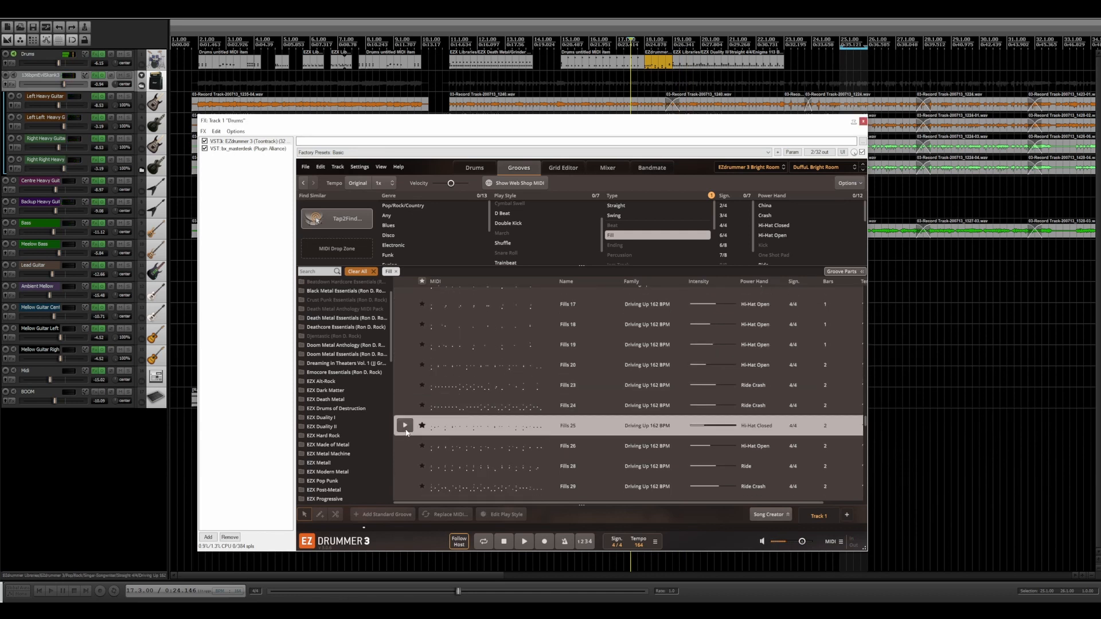
{"action": "scroll", "coordinate": [406, 433], "scroll_direction": "down", "scroll_amount": 4}
{"action": "left_click", "coordinate": [404, 435]}
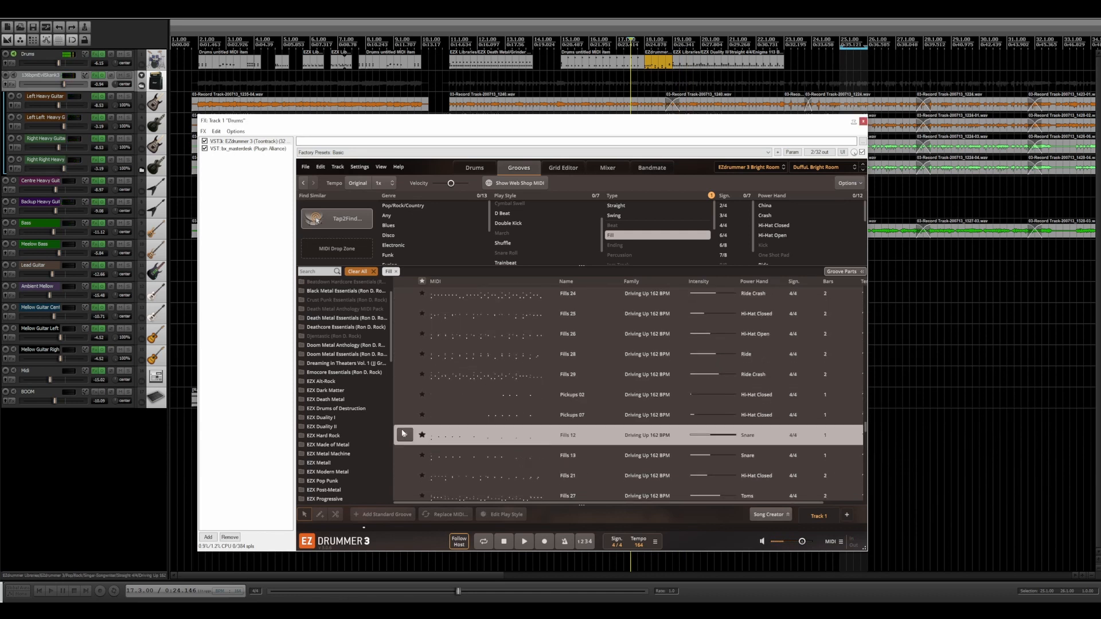
{"action": "scroll", "coordinate": [403, 433], "scroll_direction": "down", "scroll_amount": 3}
{"action": "left_click", "coordinate": [403, 431]}
{"action": "left_click", "coordinate": [407, 407]}
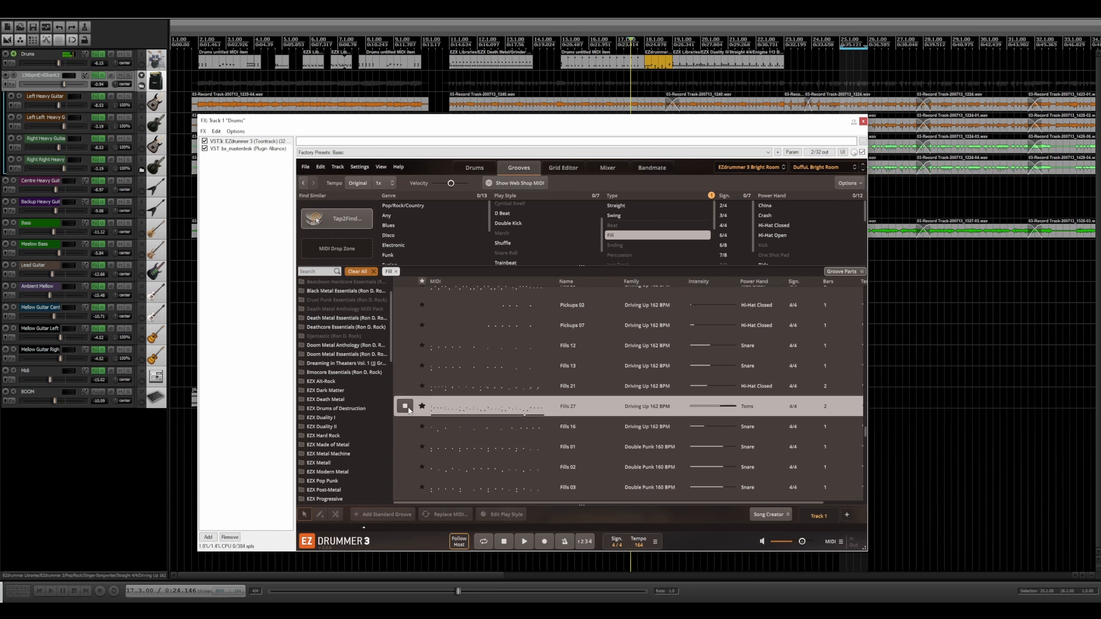
Fill the gap at bar 14 of the Drums track with Fills 27 from Driving Up 162 BPM and play it back
{"action": "left_click_drag", "start_coordinate": [408, 411], "coordinate": [540, 60]}
{"action": "key", "text": "space"}
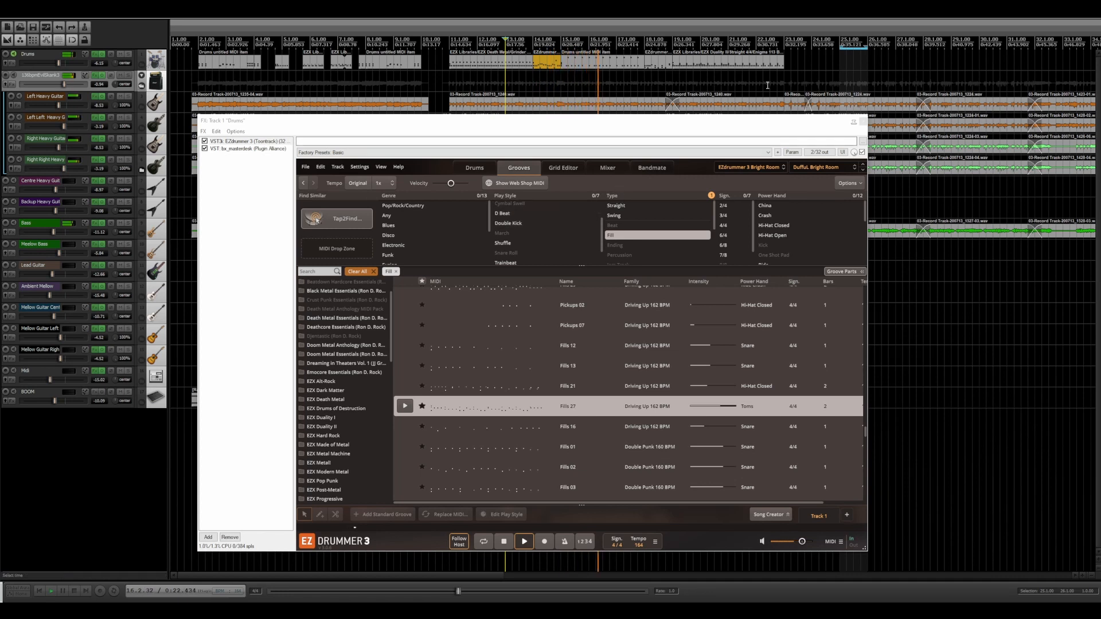
Trim the Drums groove back to bar 22, audition Fills 04 from Double Punk 160 BPM and place it in the freed bar
{"action": "left_click_drag", "start_coordinate": [782, 62], "coordinate": [756, 63]}
{"action": "scroll", "coordinate": [418, 354], "scroll_direction": "down", "scroll_amount": 3}
{"action": "left_click", "coordinate": [405, 418]}
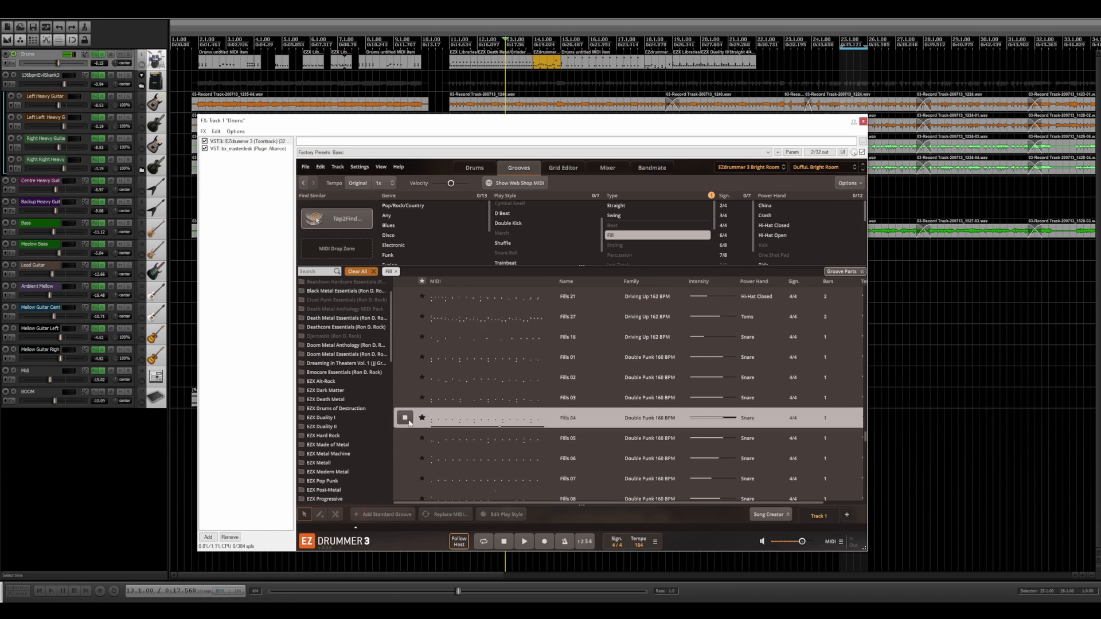
{"action": "left_click", "coordinate": [405, 418]}
{"action": "left_click_drag", "start_coordinate": [452, 418], "coordinate": [760, 68]}
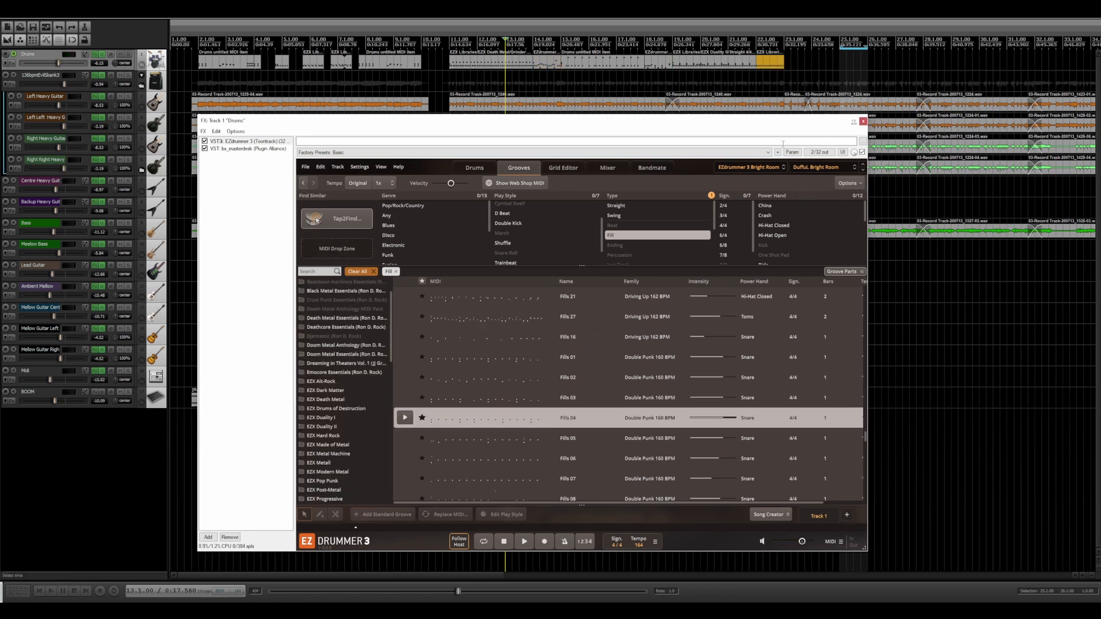
Play the section back from just before bar 11 while viewing the drum kit, and close the plug-in window
{"action": "left_click", "coordinate": [444, 45]}
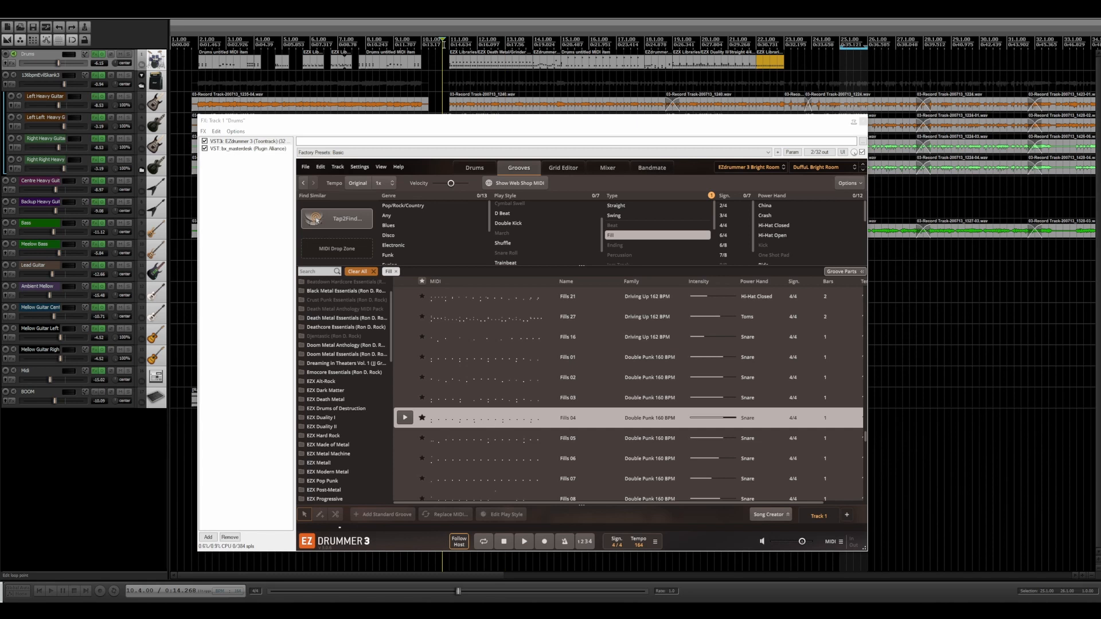
{"action": "key", "text": "space"}
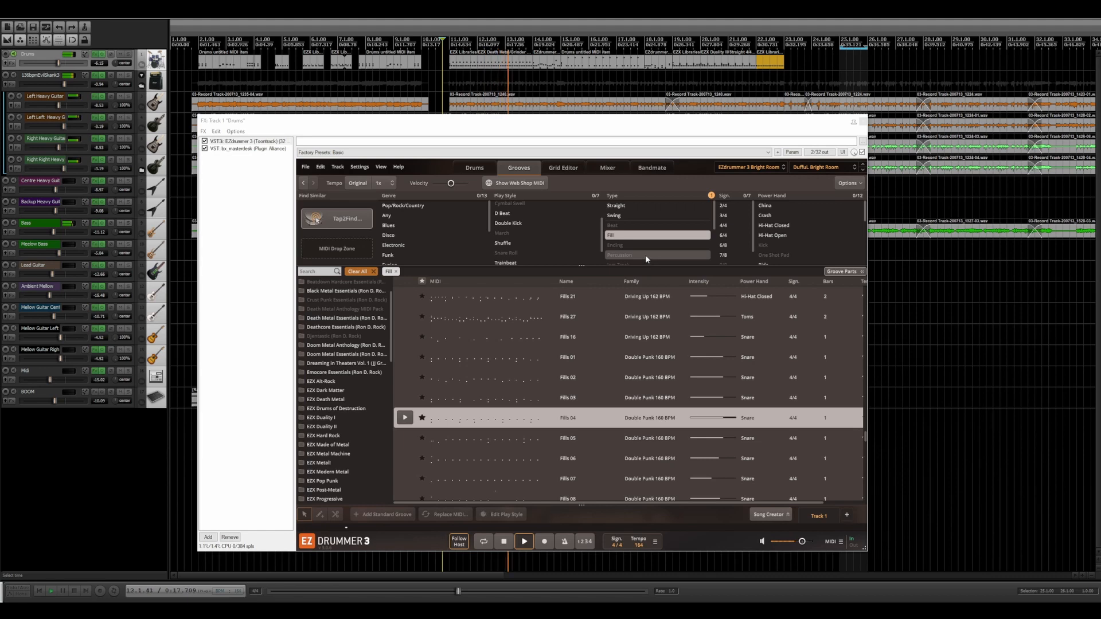
{"action": "left_click", "coordinate": [467, 168]}
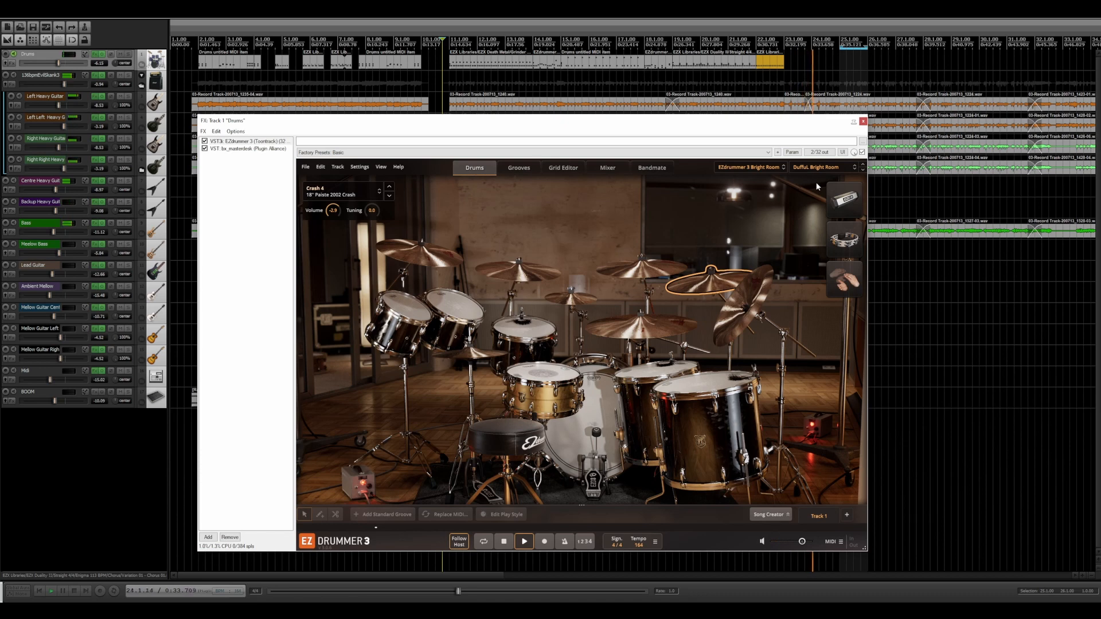
{"action": "key", "text": "space"}
{"action": "left_click", "coordinate": [863, 121]}
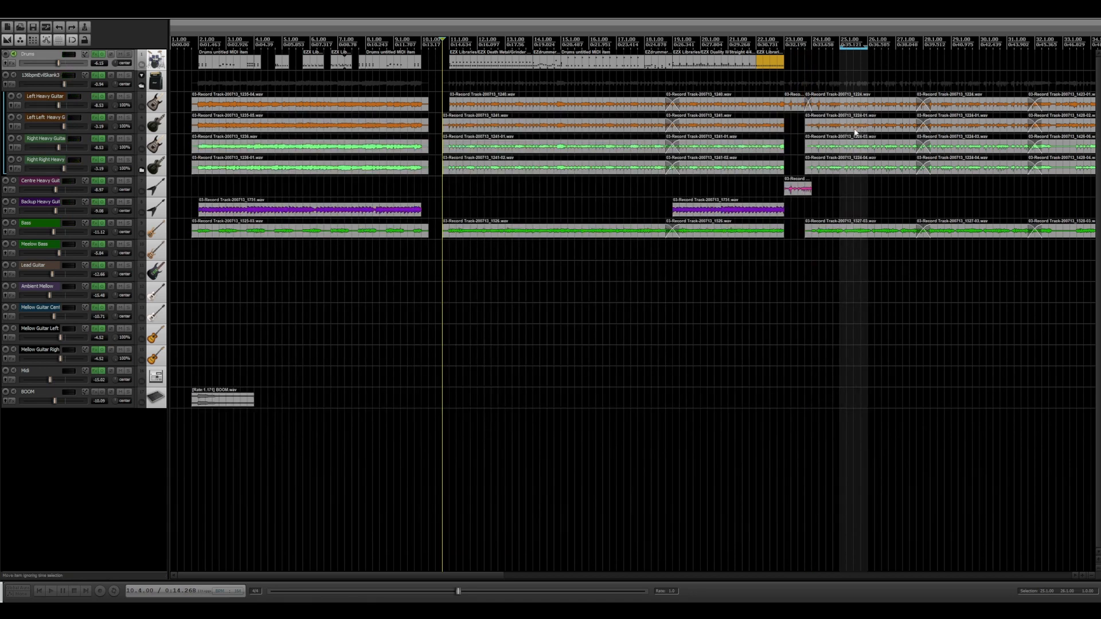
Draw a one-beat MIDI item at bar 23 of the Drums track with a kick and a left cymbal hit on its first beat
{"action": "left_click", "coordinate": [792, 59]}
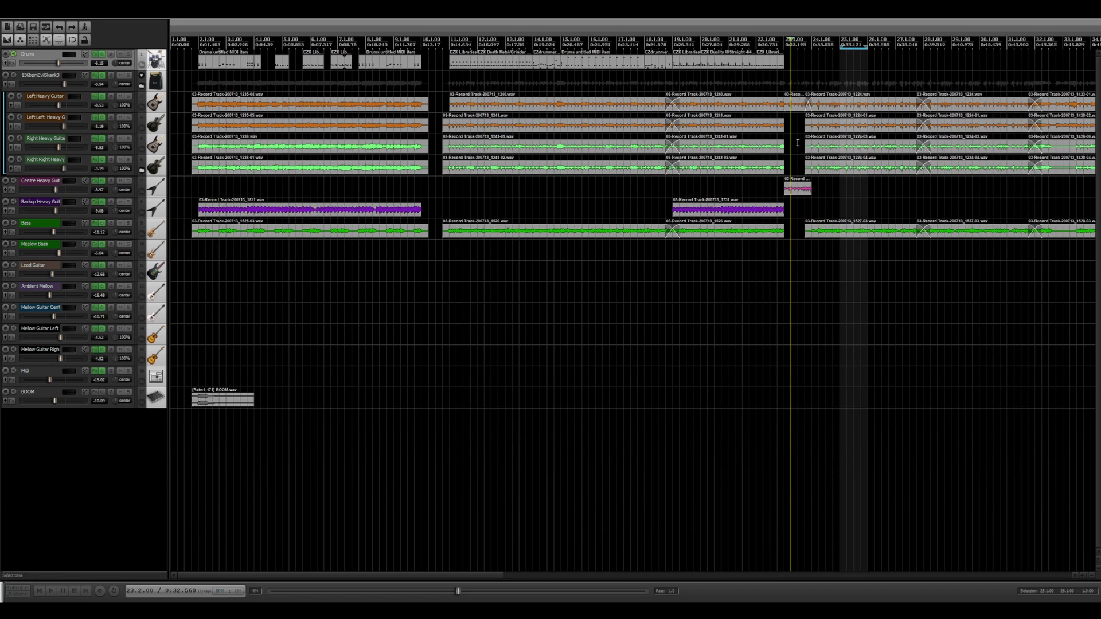
{"action": "double_click", "coordinate": [787, 64]}
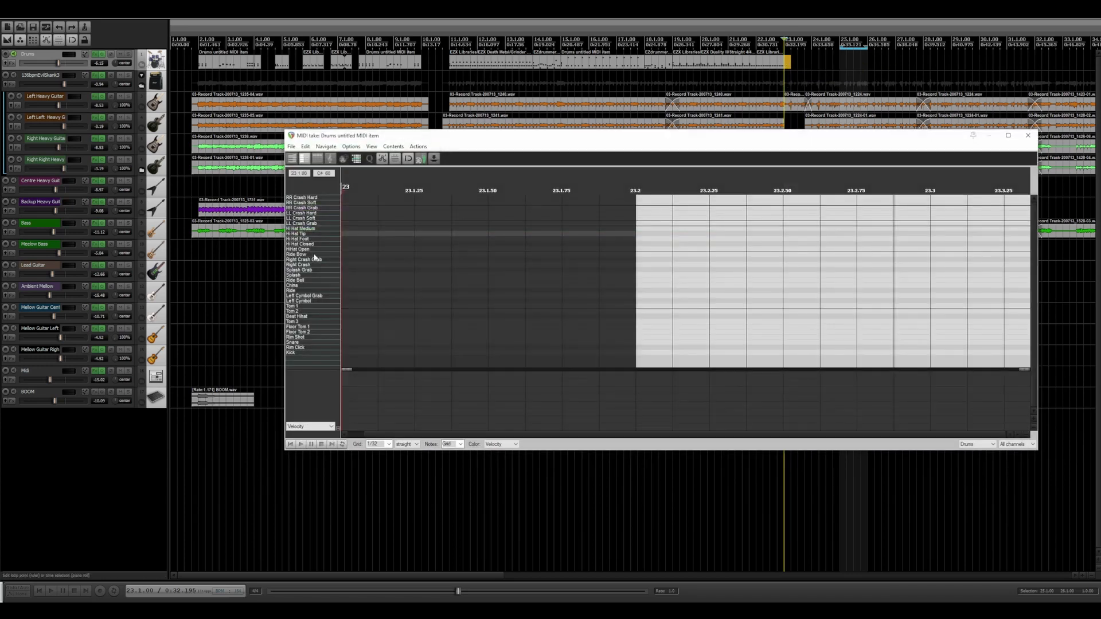
{"action": "left_click", "coordinate": [346, 352]}
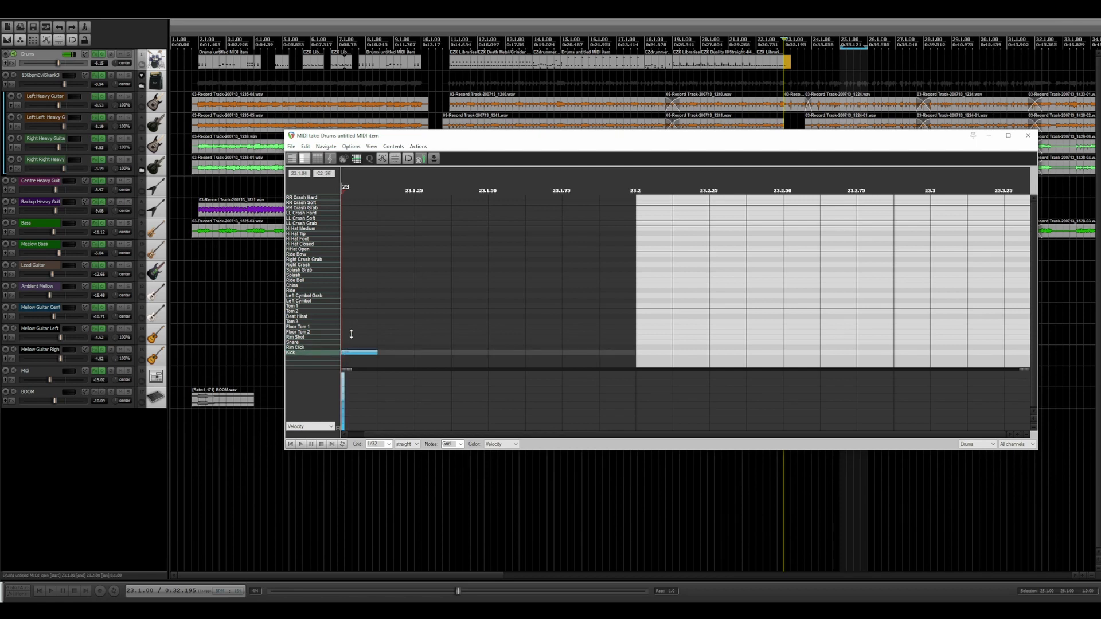
{"action": "left_click", "coordinate": [352, 301]}
{"action": "left_click", "coordinate": [1027, 135]}
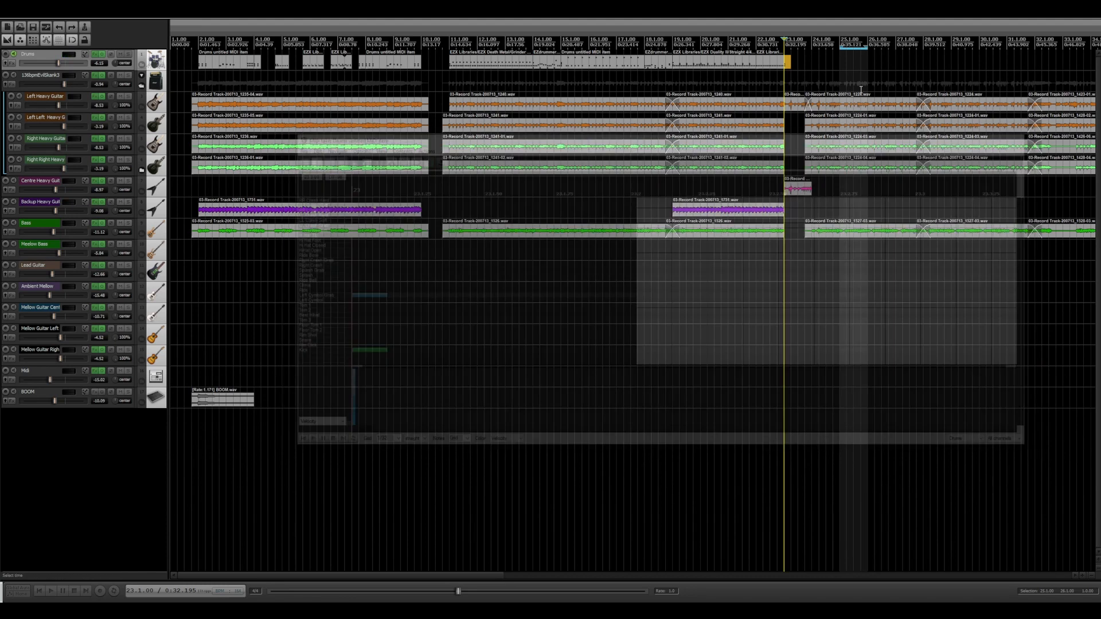
Play back the transition into bar 23 and play the song from near its start to check the drums
{"action": "left_click", "coordinate": [749, 264]}
{"action": "key", "text": "space"}
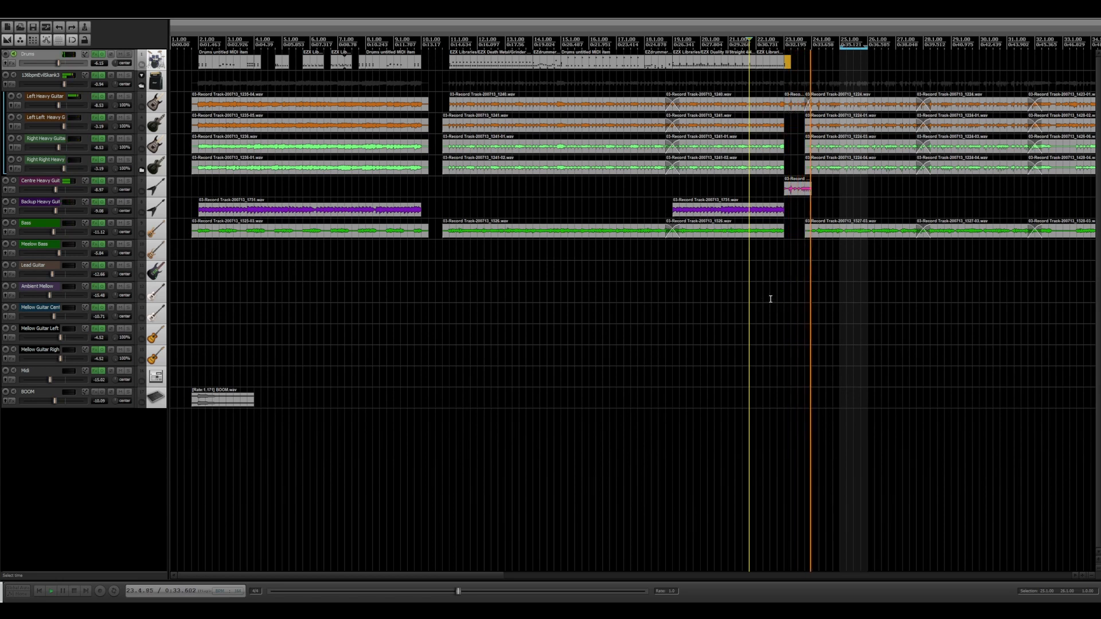
{"action": "key", "text": "space"}
{"action": "left_click", "coordinate": [442, 48]}
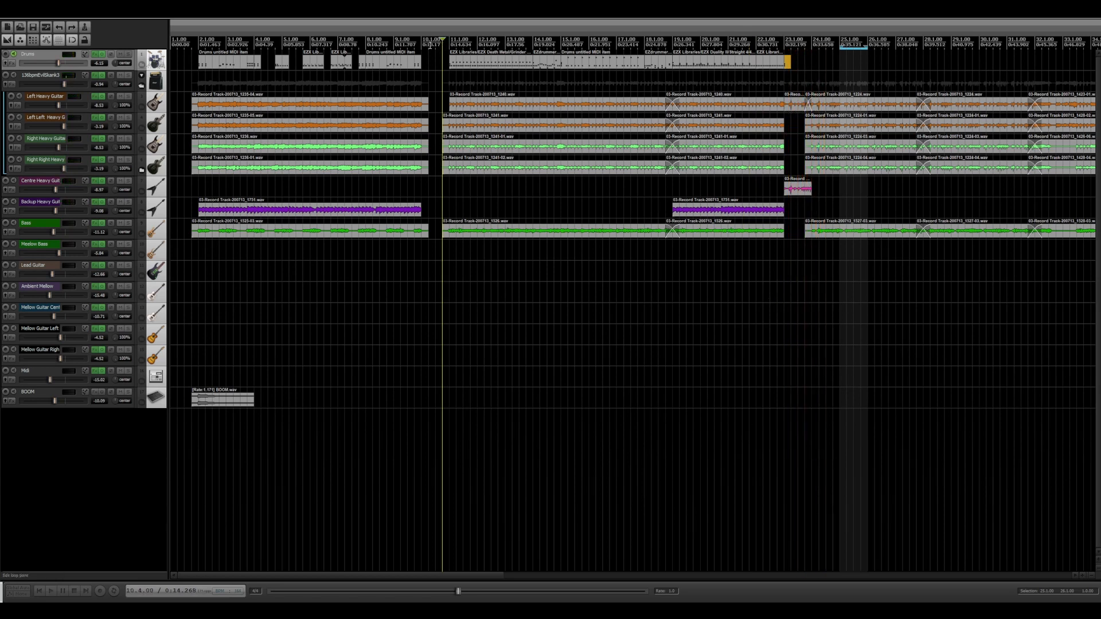
{"action": "left_click", "coordinate": [186, 46]}
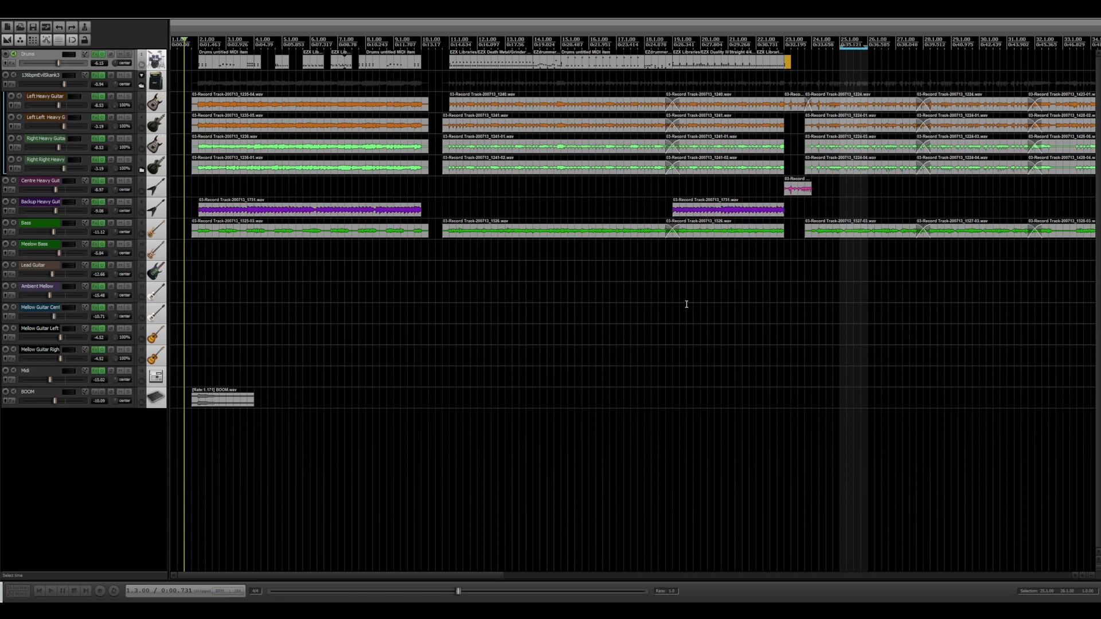
{"action": "key", "text": "space"}
Listen to the guitar section from bar 24 onward, including the lead-in from bar 22, to judge which drum groove it needs
{"action": "left_click_drag", "start_coordinate": [339, 574], "coordinate": [510, 577]}
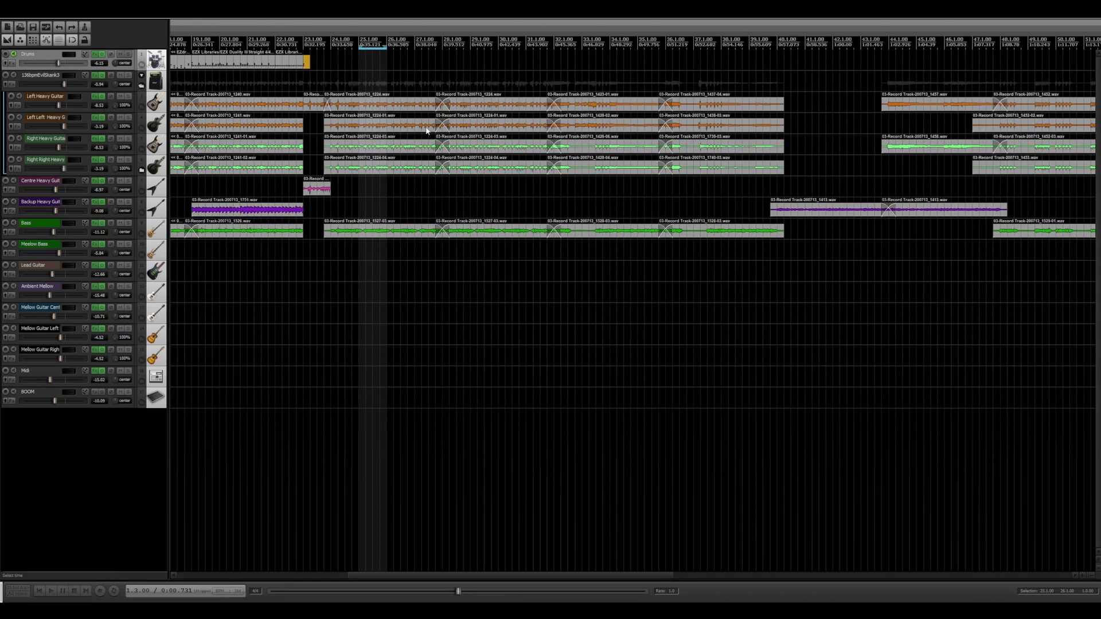
{"action": "left_click", "coordinate": [333, 44]}
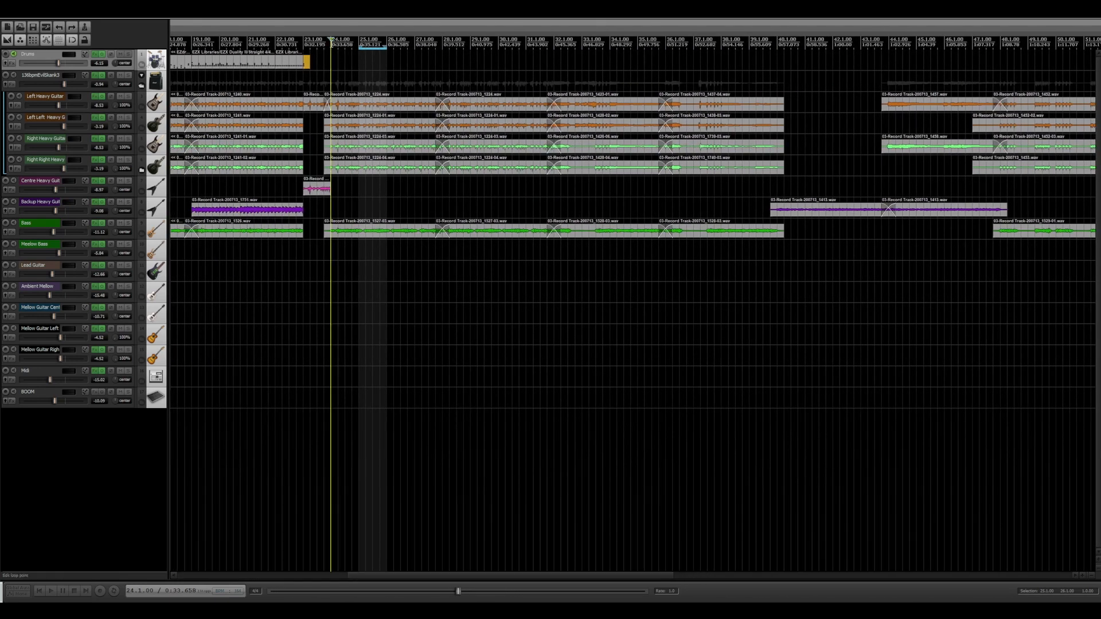
{"action": "key", "text": "space"}
{"action": "key", "text": "space"}
{"action": "left_click", "coordinate": [288, 41]}
{"action": "key", "text": "space"}
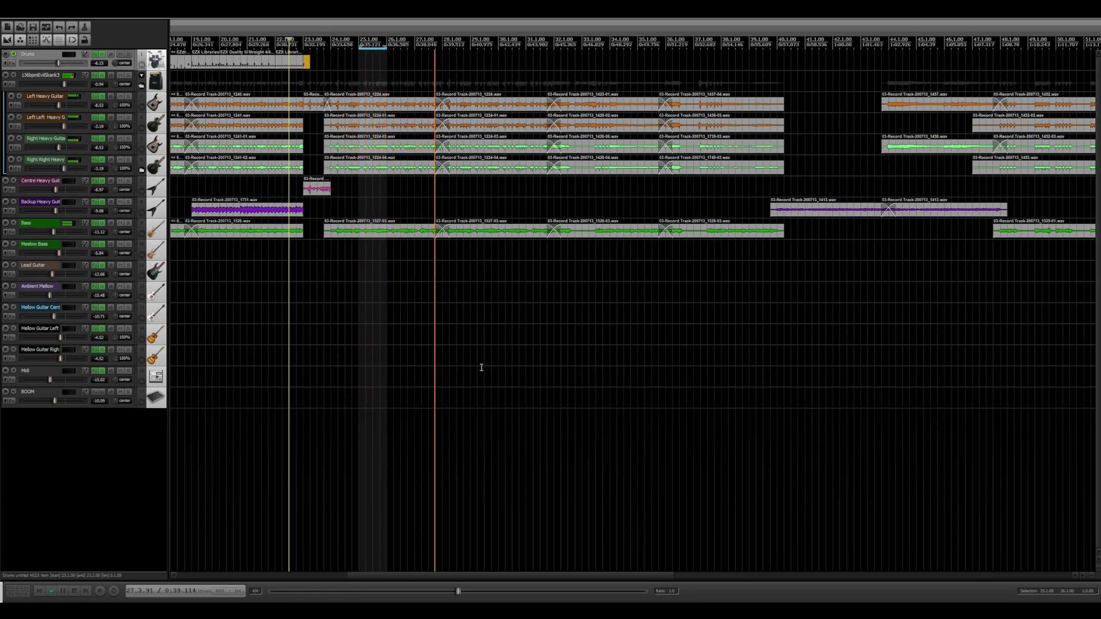
{"action": "key", "text": "space"}
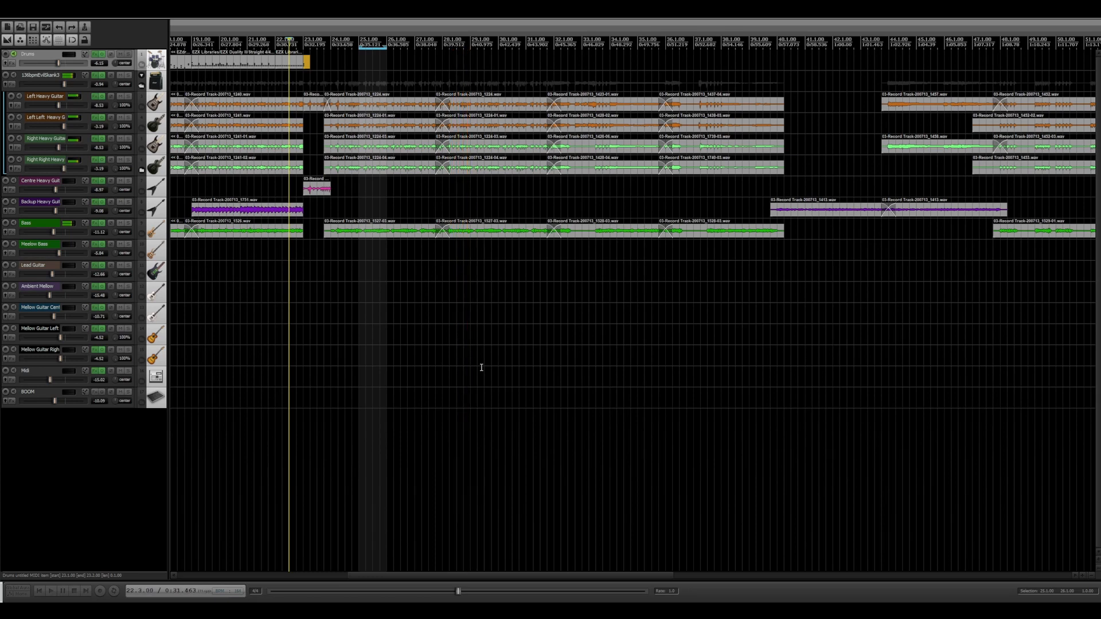
Clear the groove library's fill filter and browse the Doom Metal Anthology folder down to its 82 bpm beats
{"action": "left_click", "coordinate": [94, 54]}
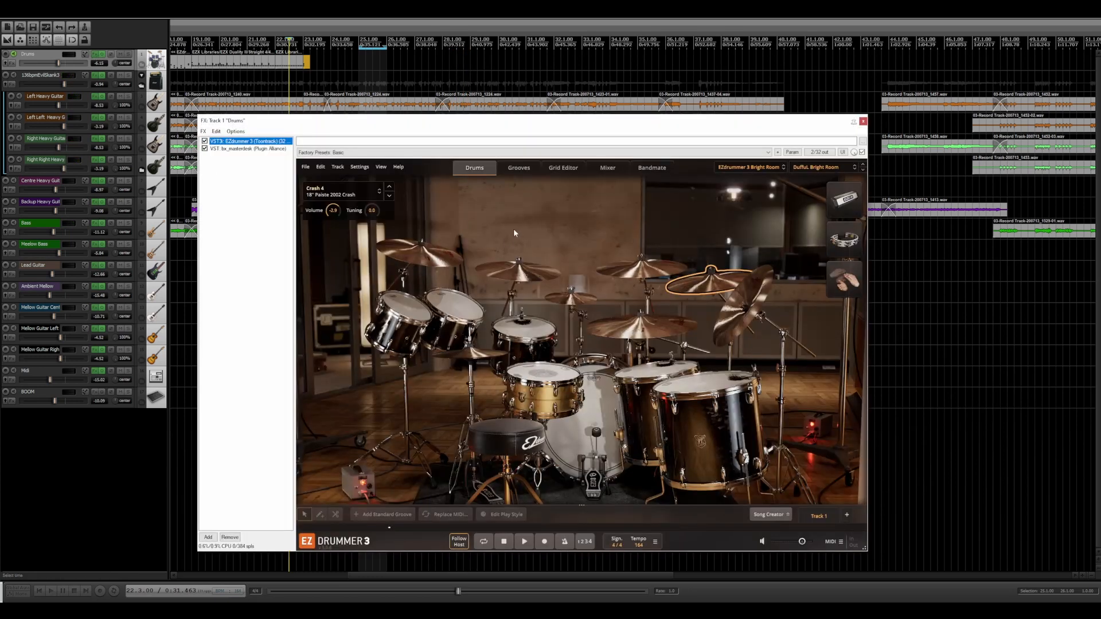
{"action": "left_click", "coordinate": [513, 168]}
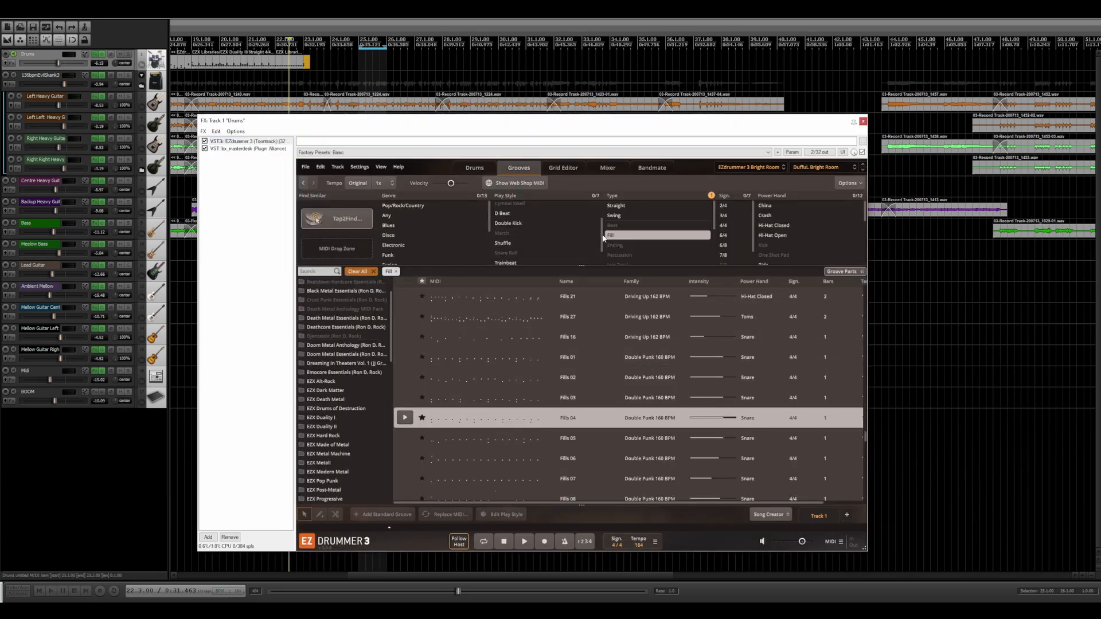
{"action": "left_click", "coordinate": [358, 272]}
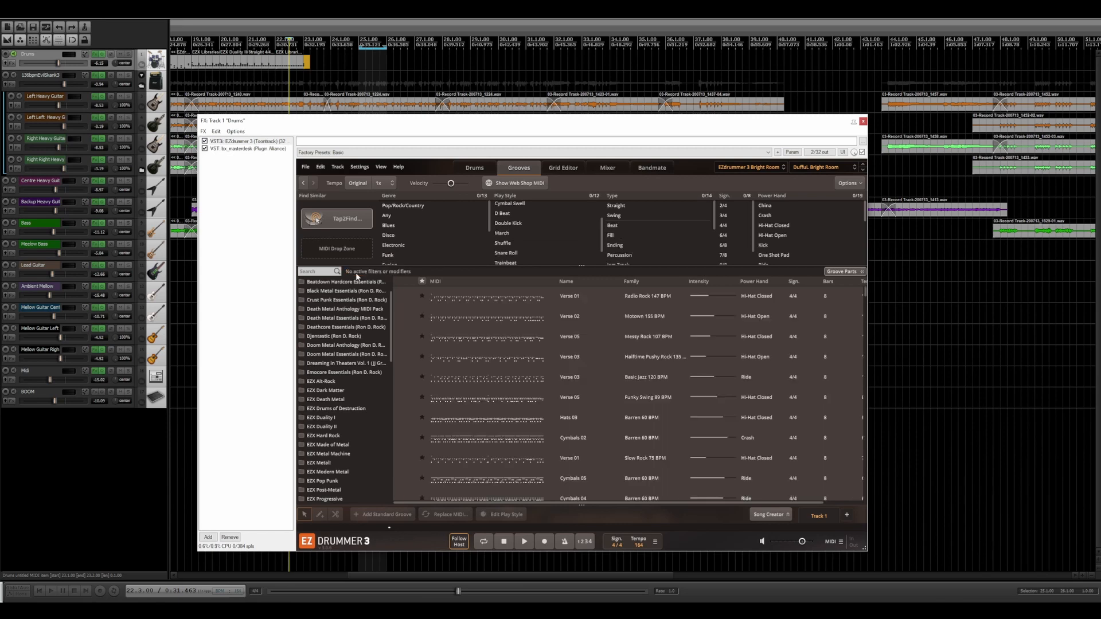
{"action": "left_click", "coordinate": [341, 348]}
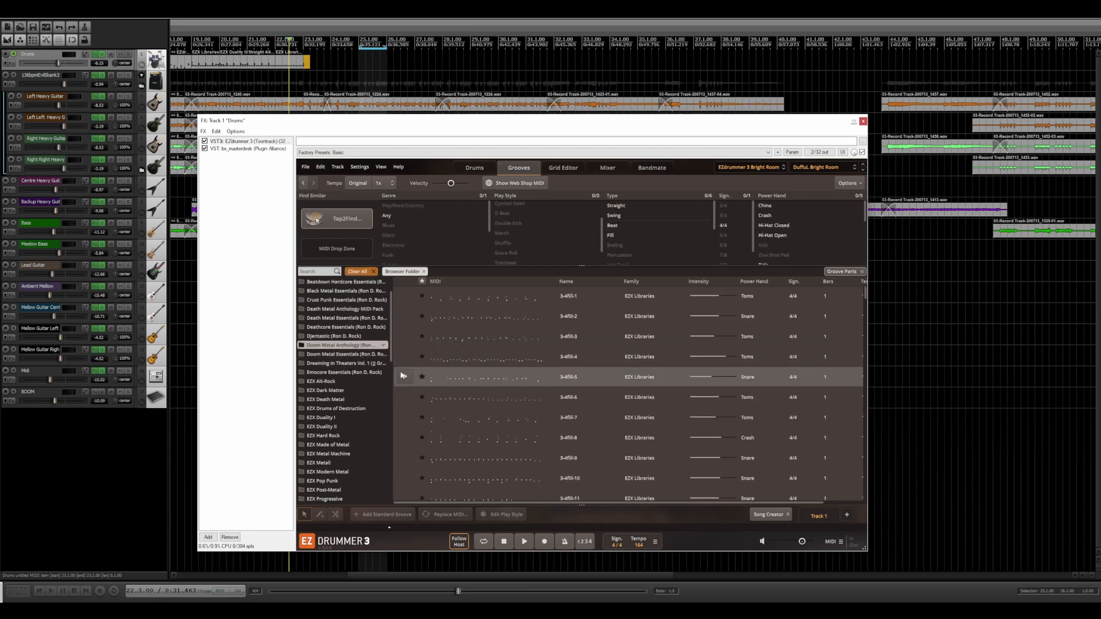
{"action": "scroll", "coordinate": [403, 375], "scroll_direction": "down", "scroll_amount": 8}
{"action": "scroll", "coordinate": [392, 387], "scroll_direction": "down", "scroll_amount": 3}
{"action": "scroll", "coordinate": [393, 386], "scroll_direction": "down", "scroll_amount": 3}
{"action": "scroll", "coordinate": [401, 401], "scroll_direction": "down", "scroll_amount": 6}
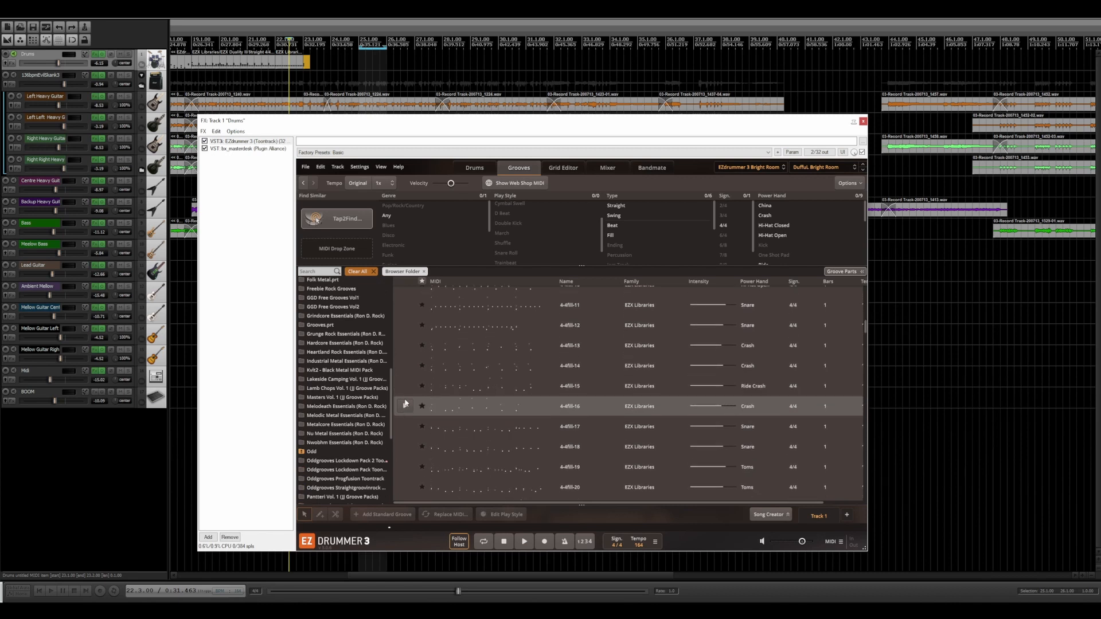
{"action": "scroll", "coordinate": [404, 404], "scroll_direction": "down", "scroll_amount": 10}
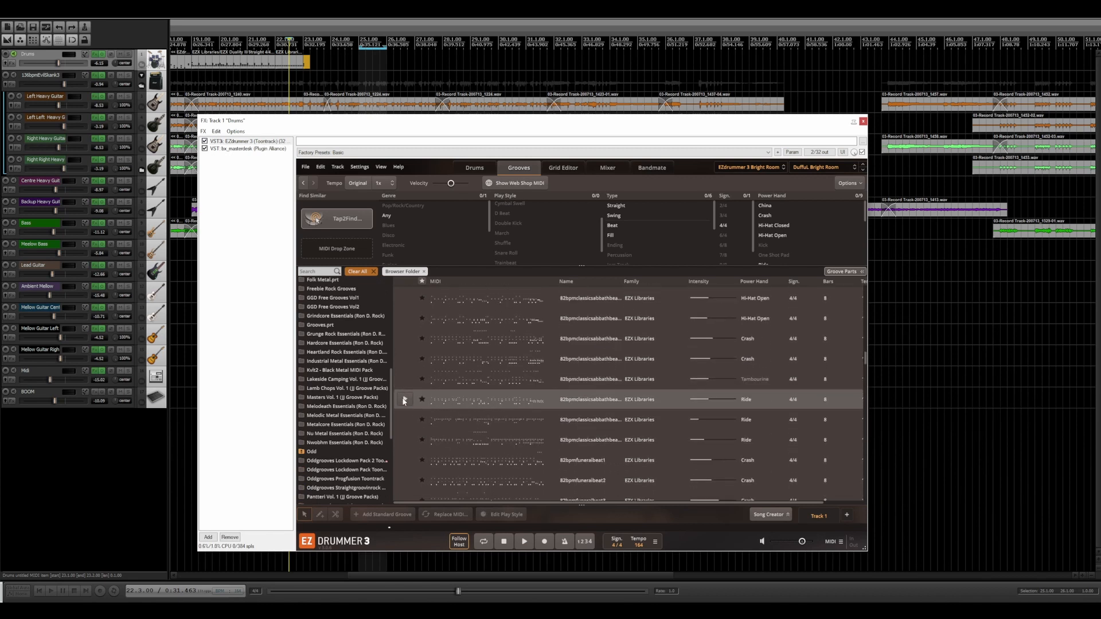
Audition 82bpmfuneralbeat2, place it at bar 24 of the Drums track and play the section back from bar 23
{"action": "left_click", "coordinate": [404, 393]}
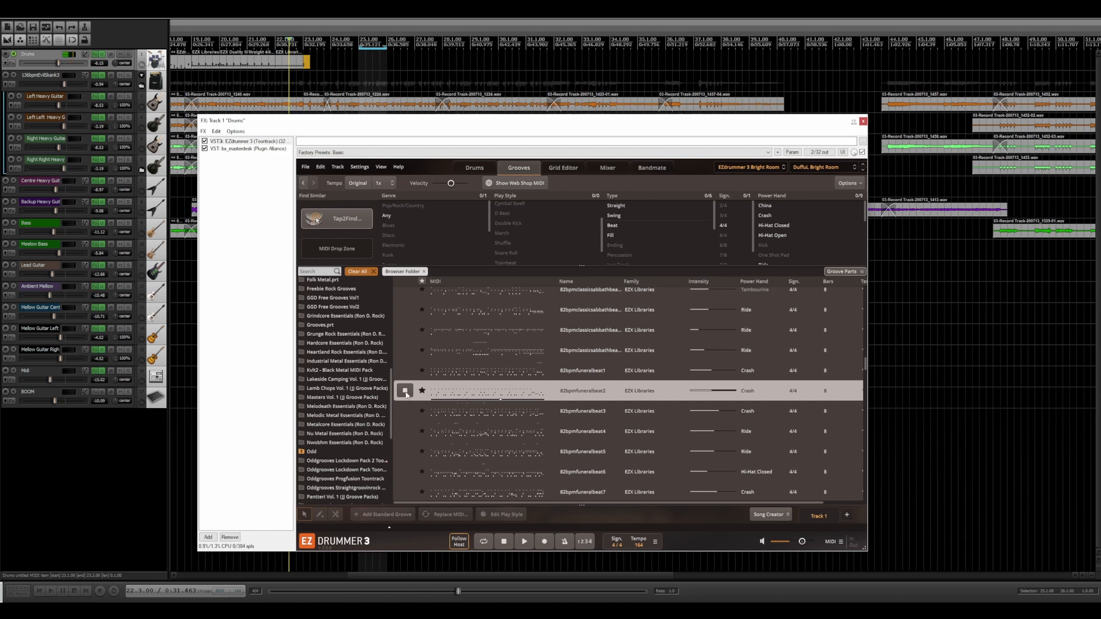
{"action": "left_click_drag", "start_coordinate": [453, 392], "coordinate": [332, 60]}
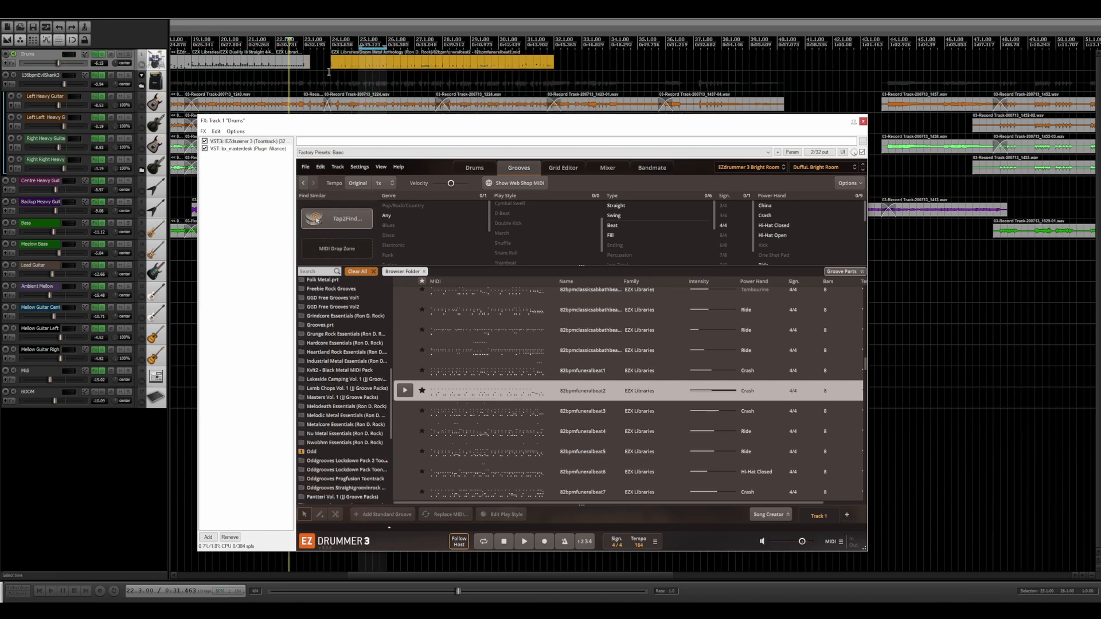
{"action": "left_click", "coordinate": [863, 123]}
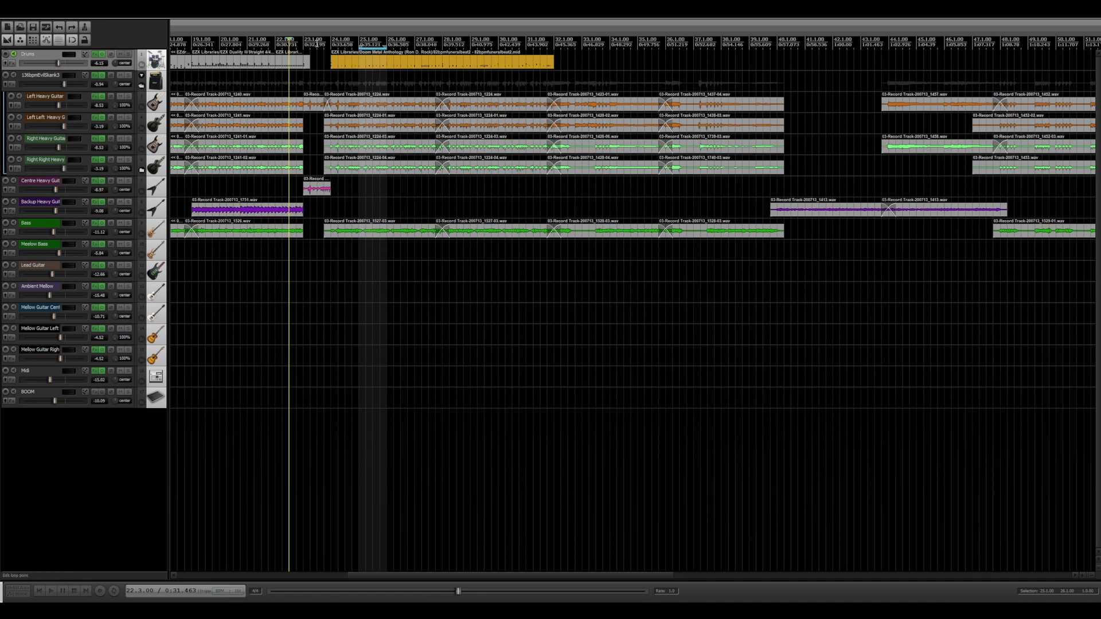
{"action": "left_click", "coordinate": [316, 43]}
{"action": "key", "text": "space"}
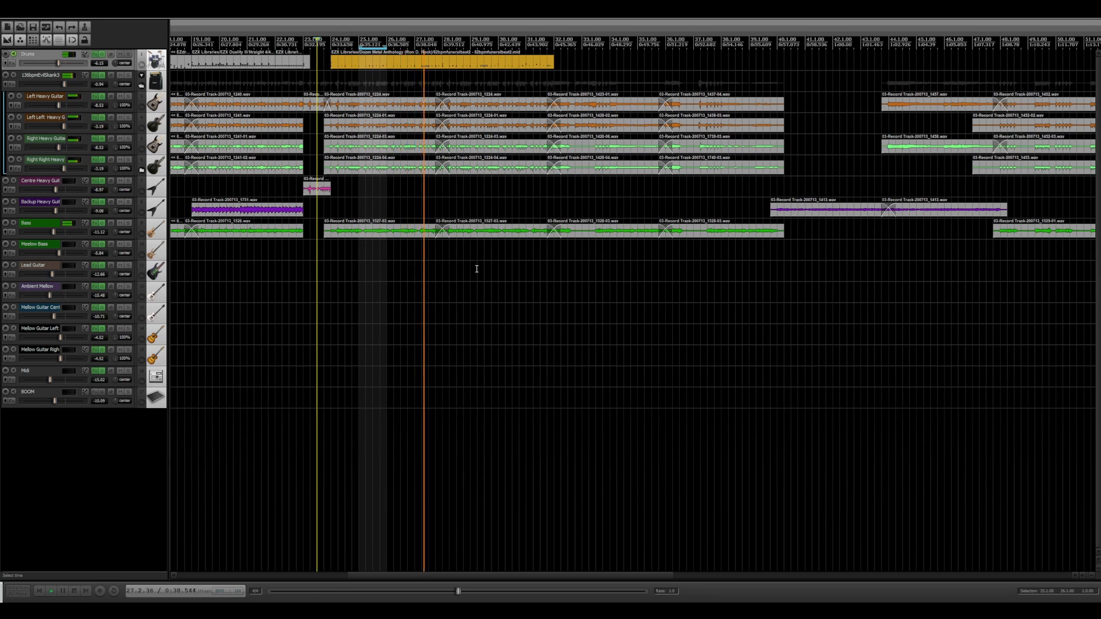
{"action": "key", "text": "space"}
Open the funeral beat at bar 24 in the MIDI editor and delete all notes on the Kick row
{"action": "left_click", "coordinate": [378, 67]}
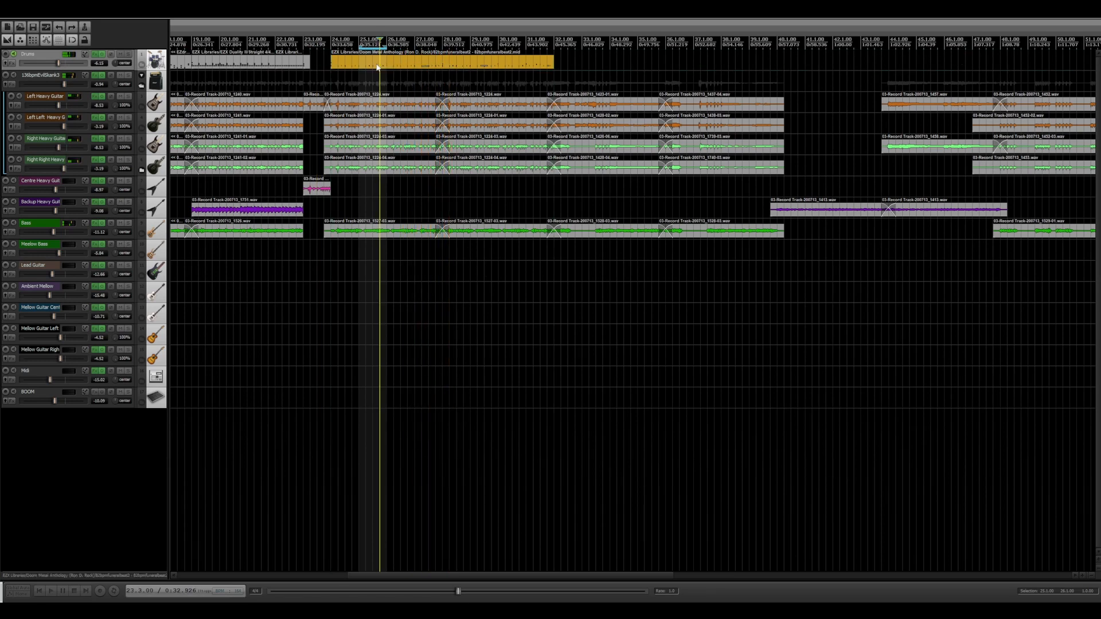
{"action": "double_click", "coordinate": [377, 67]}
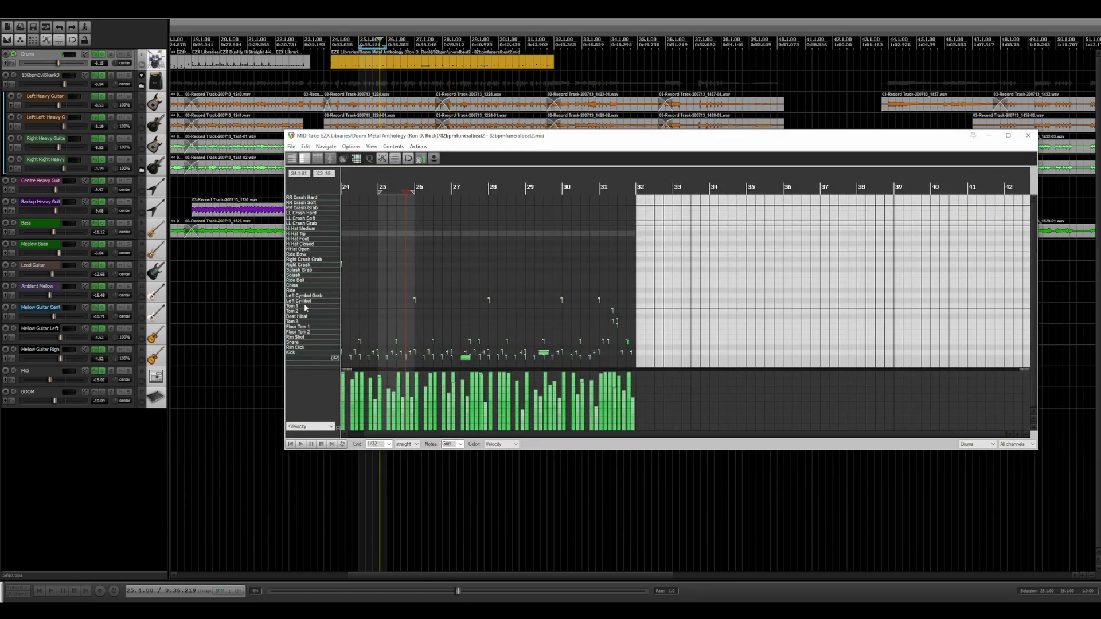
{"action": "scroll", "coordinate": [494, 335], "scroll_direction": "up", "scroll_amount": 4}
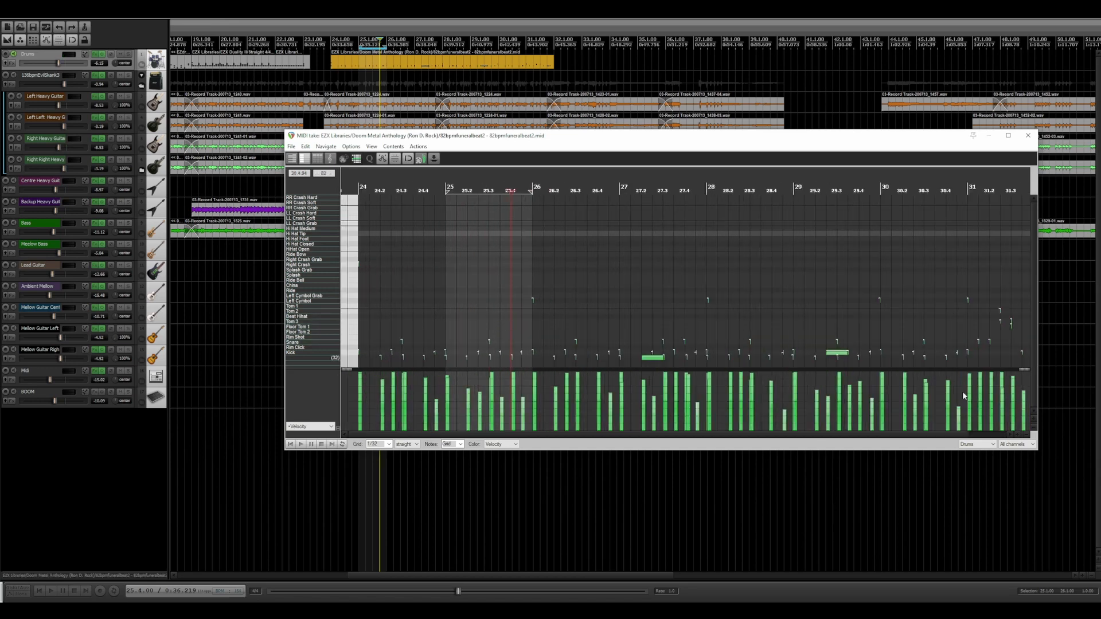
{"action": "scroll", "coordinate": [881, 355], "scroll_direction": "down", "scroll_amount": 1}
{"action": "left_click_drag", "start_coordinate": [890, 361], "coordinate": [330, 362]}
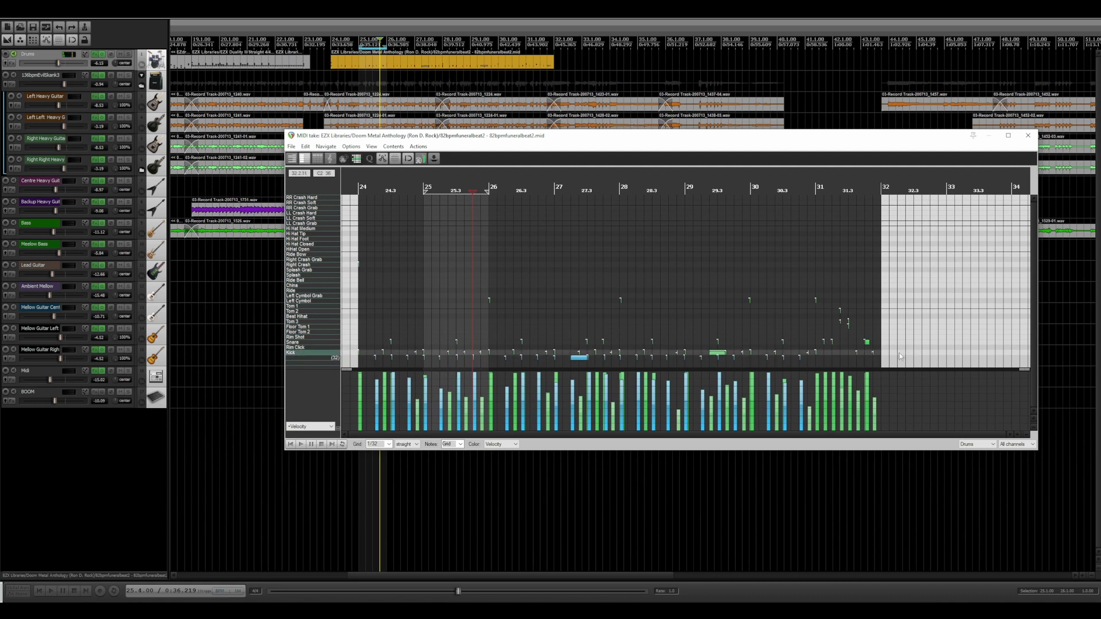
{"action": "left_click_drag", "start_coordinate": [899, 354], "coordinate": [356, 351]}
{"action": "key", "text": "Delete"}
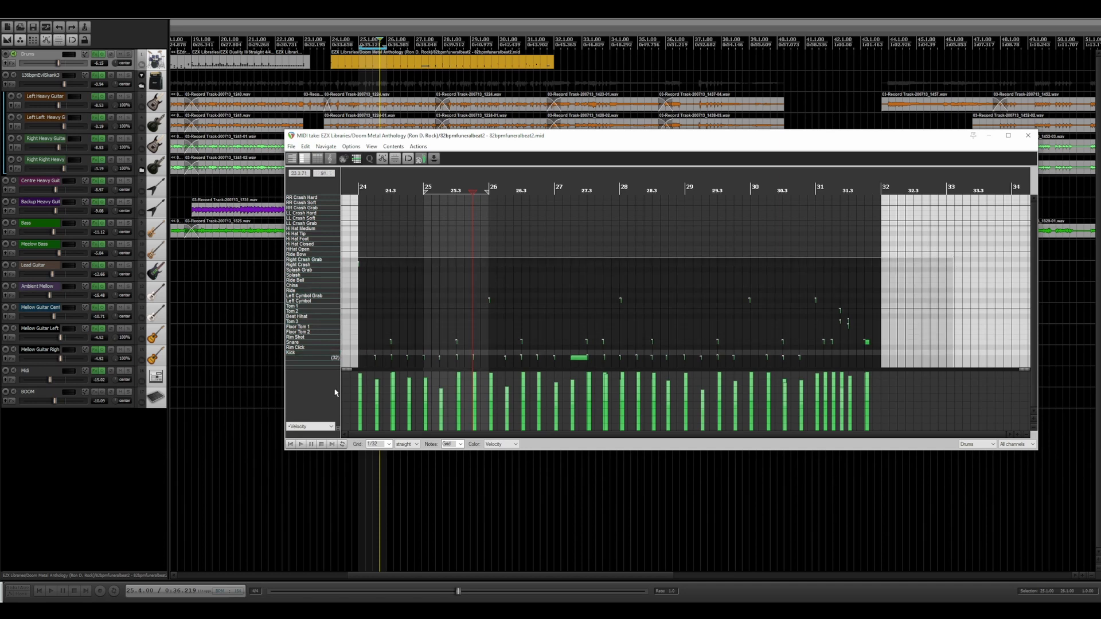
Raise the velocity of all remaining notes in the funeral beat slightly and play it back from bar 24
{"action": "key", "text": "ctrl+a"}
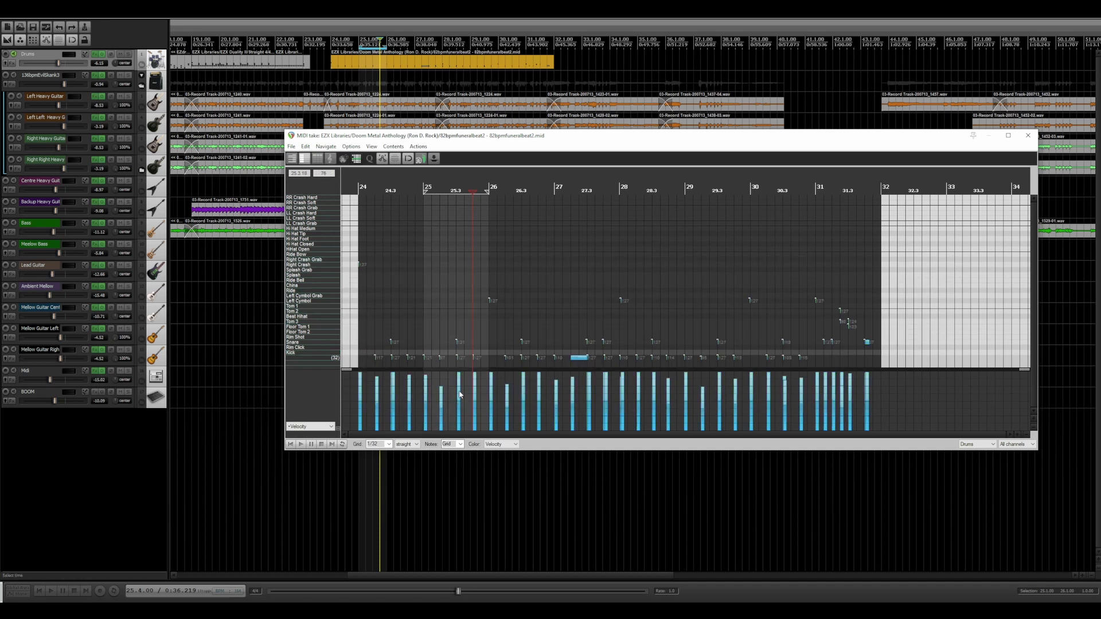
{"action": "left_click_drag", "start_coordinate": [459, 395], "coordinate": [459, 391]}
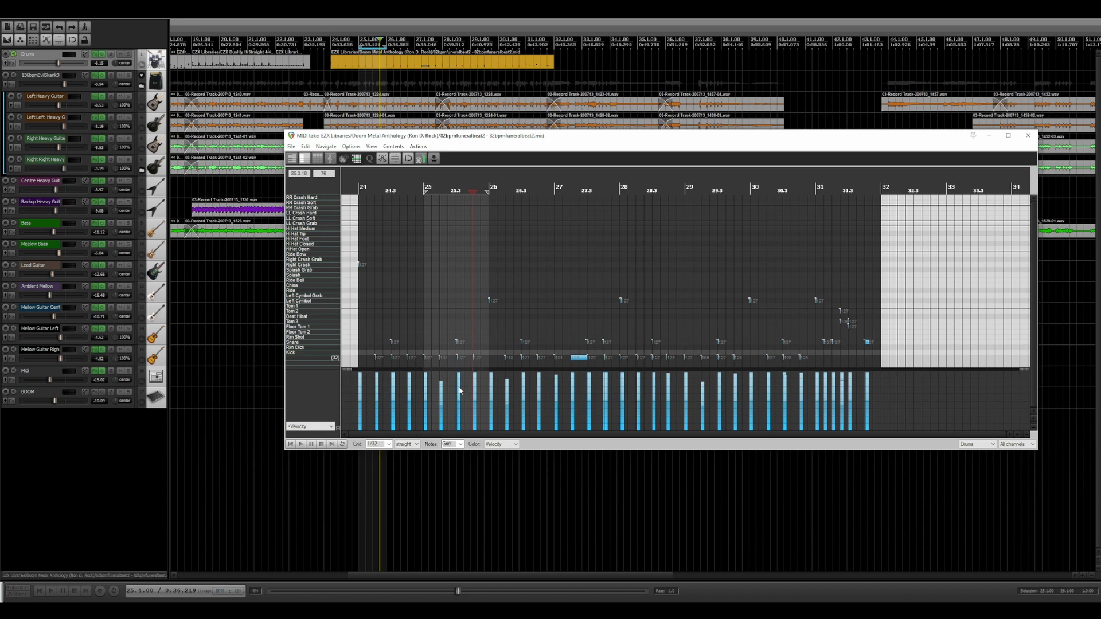
{"action": "left_click", "coordinate": [290, 445]}
{"action": "key", "text": "space"}
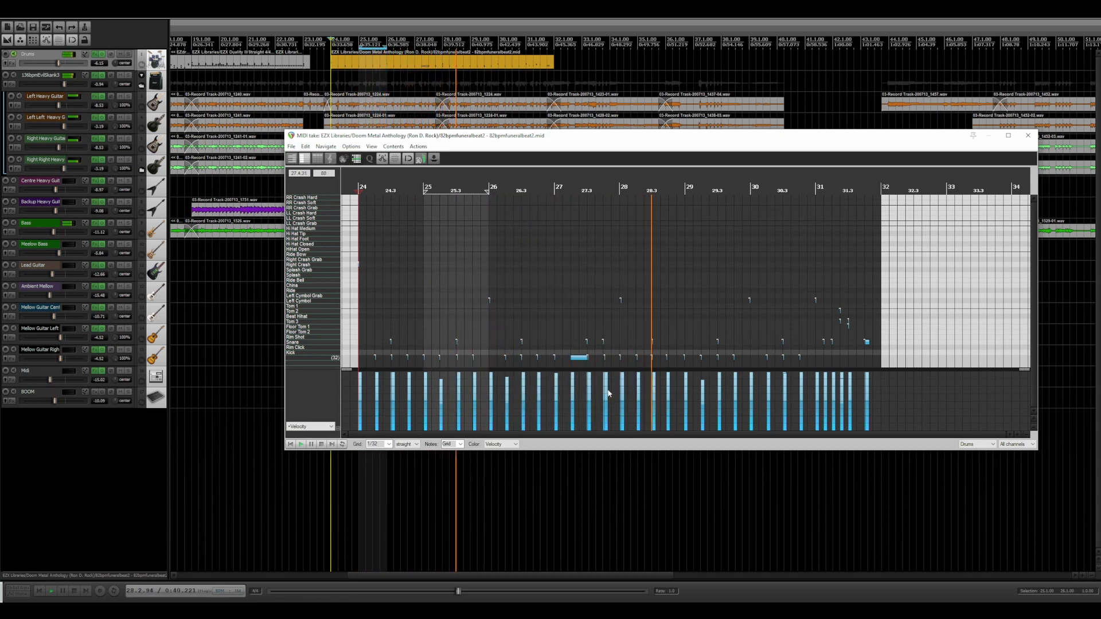
Add a kick note at the very start of bar 24 in the funeral beat and play it back
{"action": "key", "text": "space"}
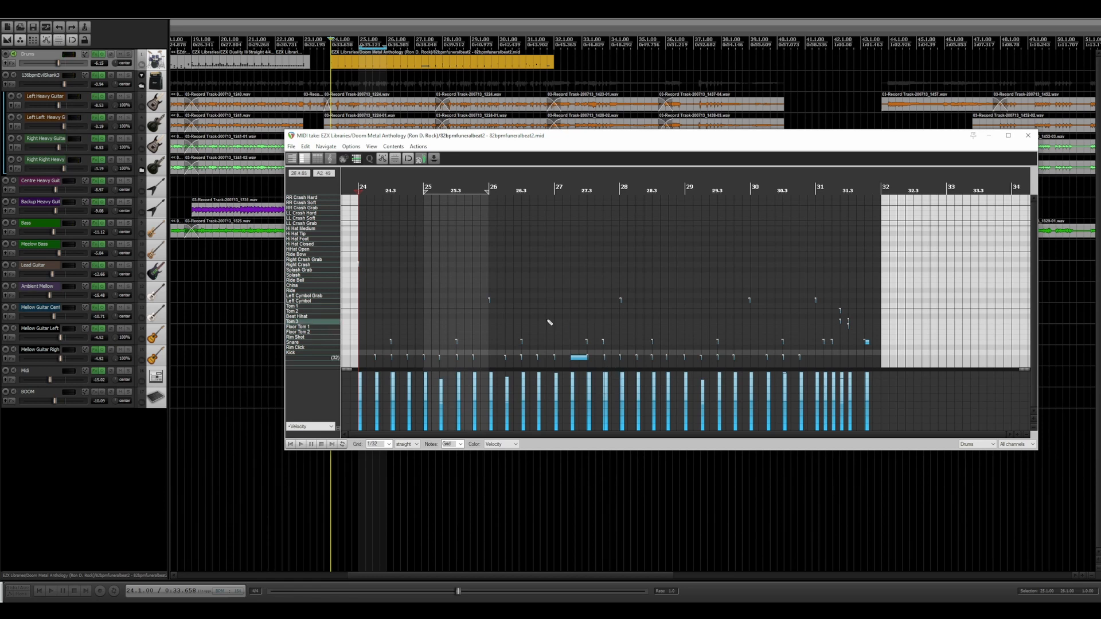
{"action": "left_click", "coordinate": [361, 357]}
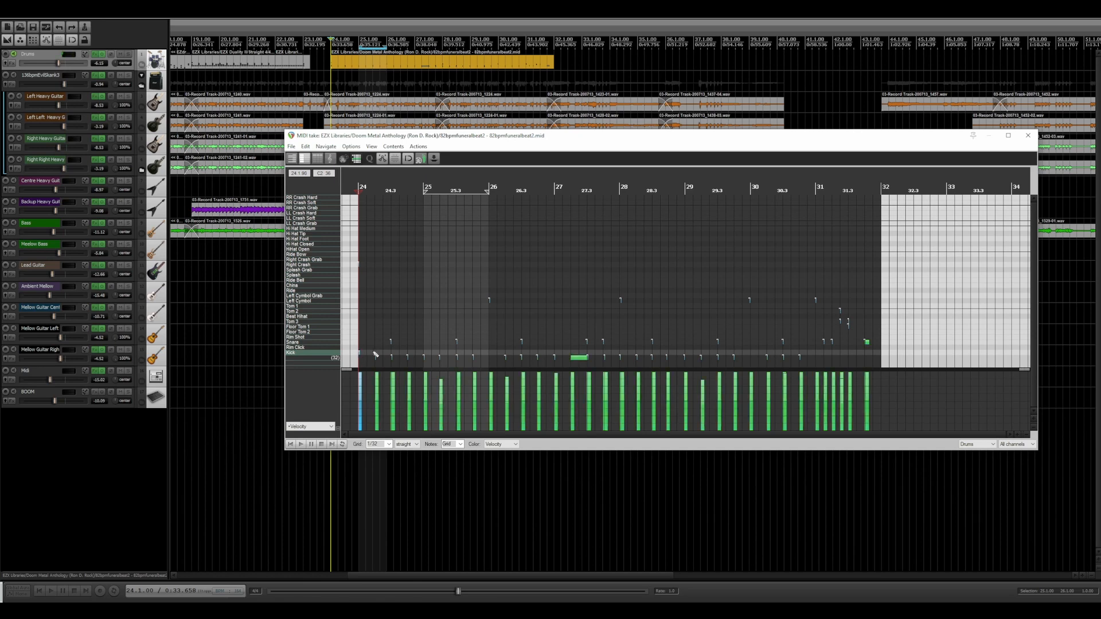
{"action": "key", "text": "space"}
{"action": "key", "text": "space"}
{"action": "key", "text": "space"}
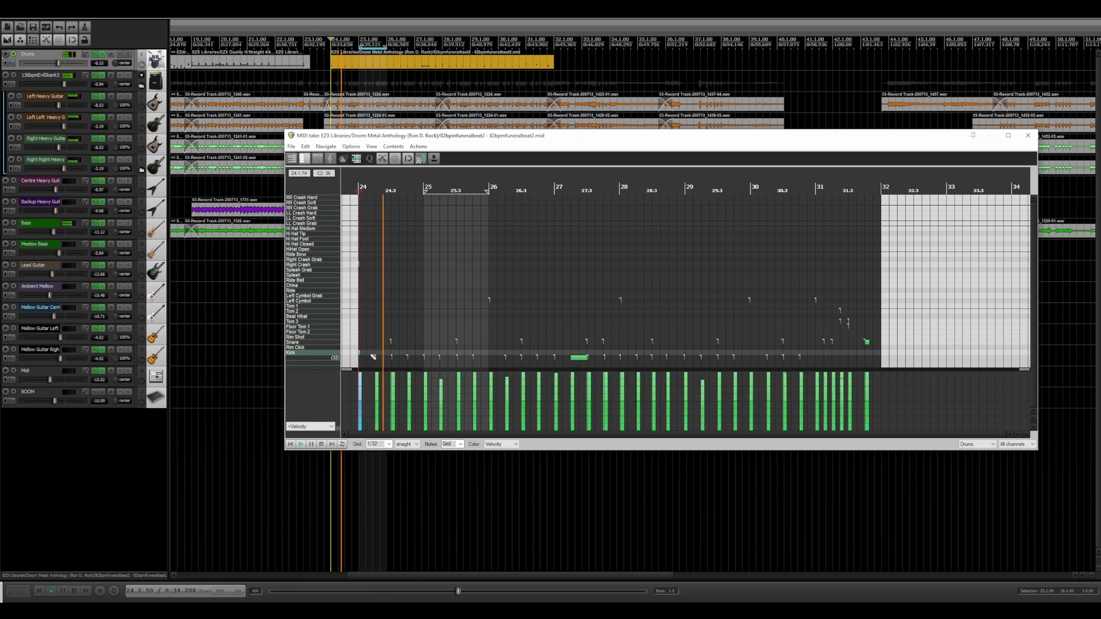
{"action": "key", "text": "space"}
{"action": "scroll", "coordinate": [454, 331], "scroll_direction": "up", "scroll_amount": 5}
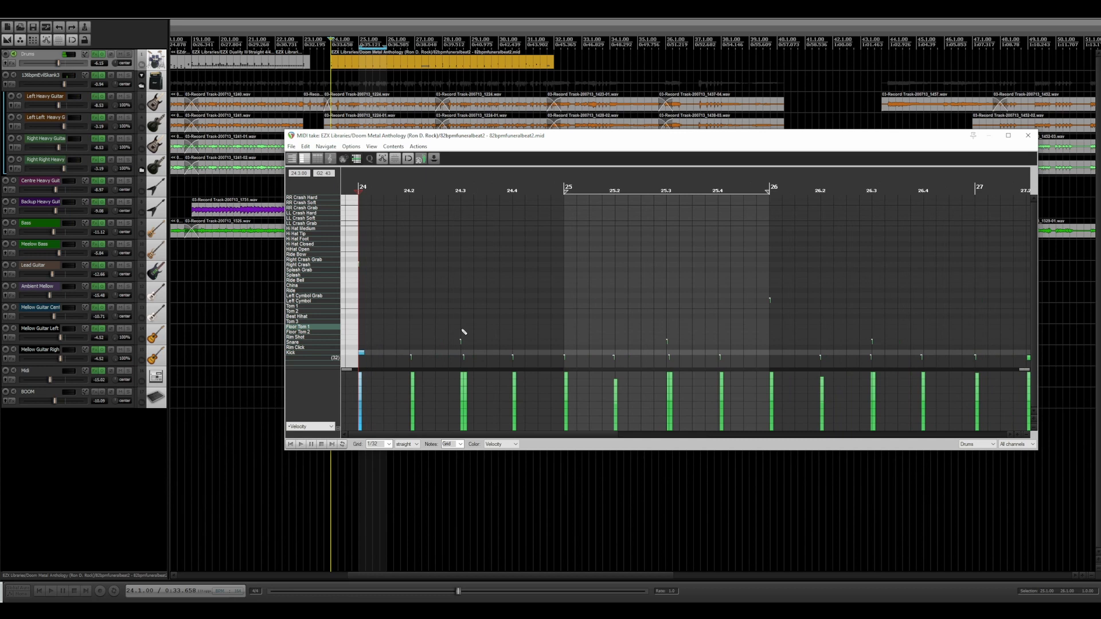
Add kick notes at 24.1.50, 24.1.75 and 24.2 and play bar 24 back
{"action": "left_click", "coordinate": [387, 352]}
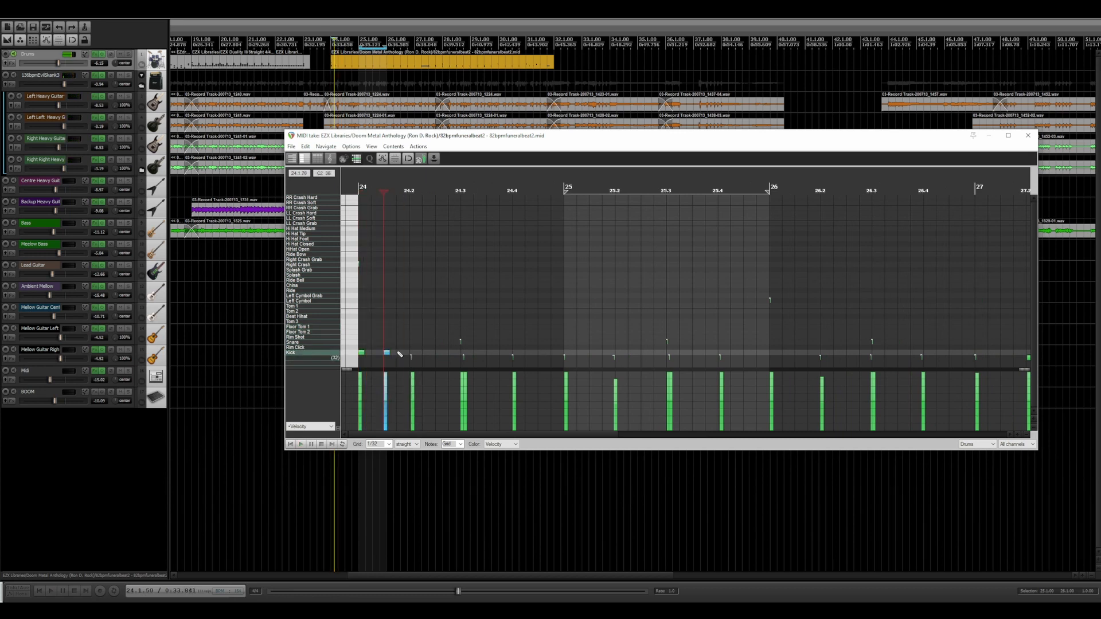
{"action": "left_click", "coordinate": [399, 352]}
{"action": "left_click", "coordinate": [412, 353]}
{"action": "key", "text": "space"}
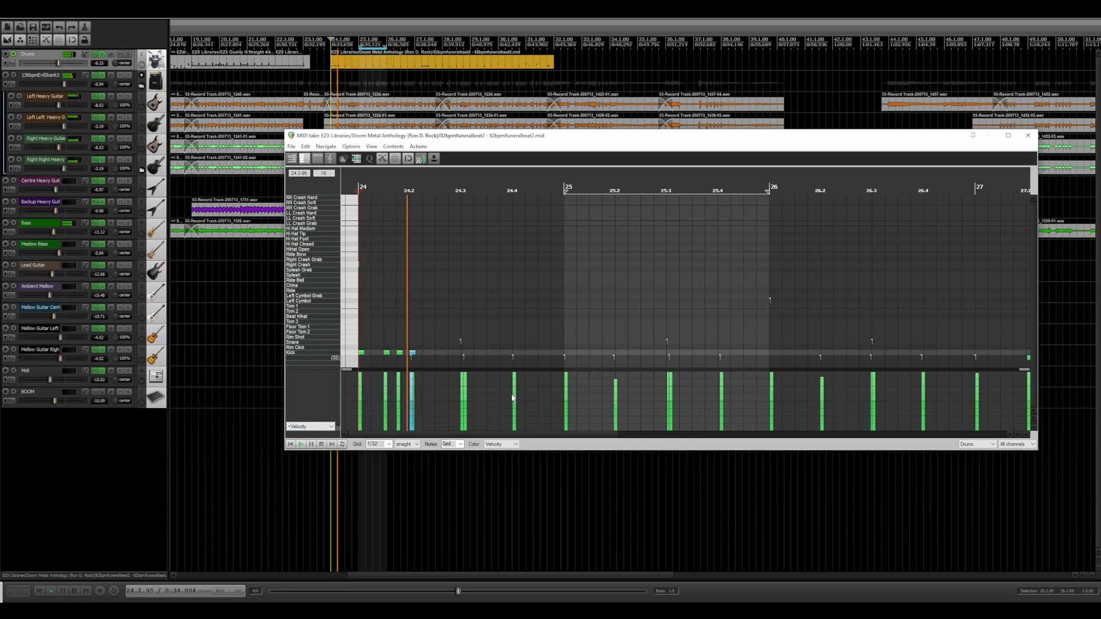
Remove the kick note at 24.1.75, move the one at 24.1.50 into its place and play bar 24 back
{"action": "key", "text": "space"}
{"action": "key", "text": "space"}
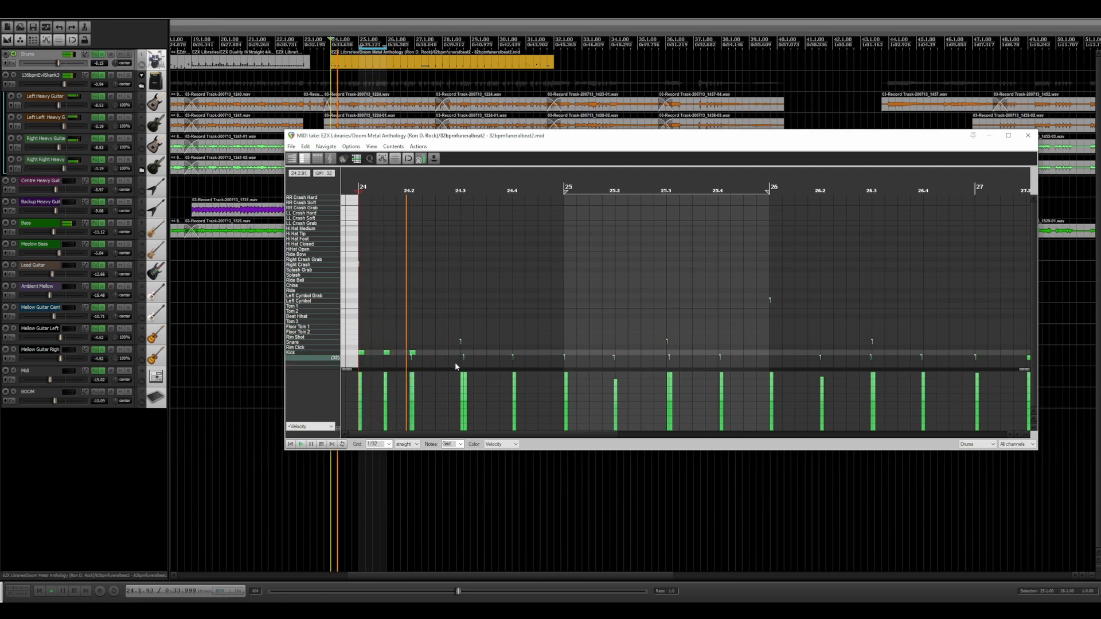
{"action": "key", "text": "space"}
{"action": "left_click_drag", "start_coordinate": [387, 353], "coordinate": [400, 353]}
{"action": "key", "text": "space"}
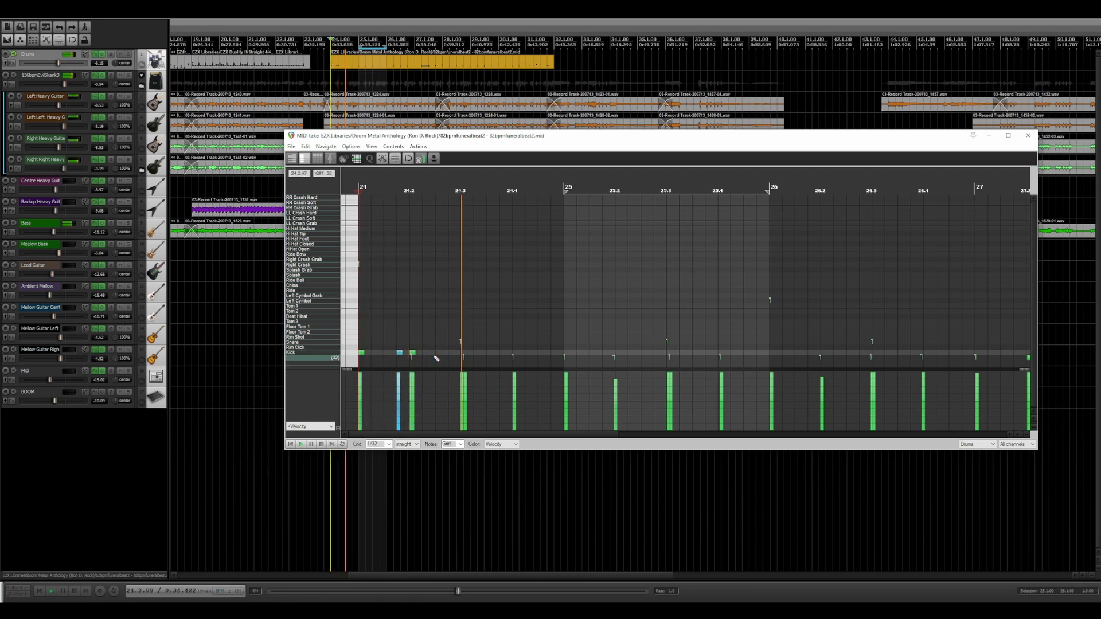
{"action": "key", "text": "space"}
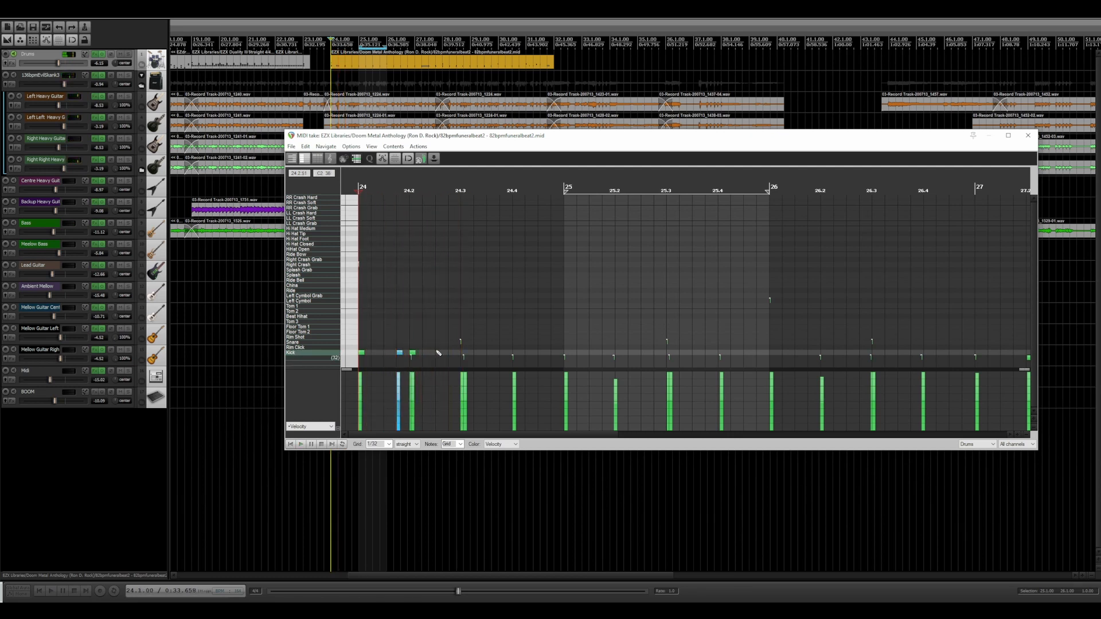
Add a kick note at 24.2.50 and play the pattern back from bar 24
{"action": "left_click", "coordinate": [438, 352]}
{"action": "key", "text": "space"}
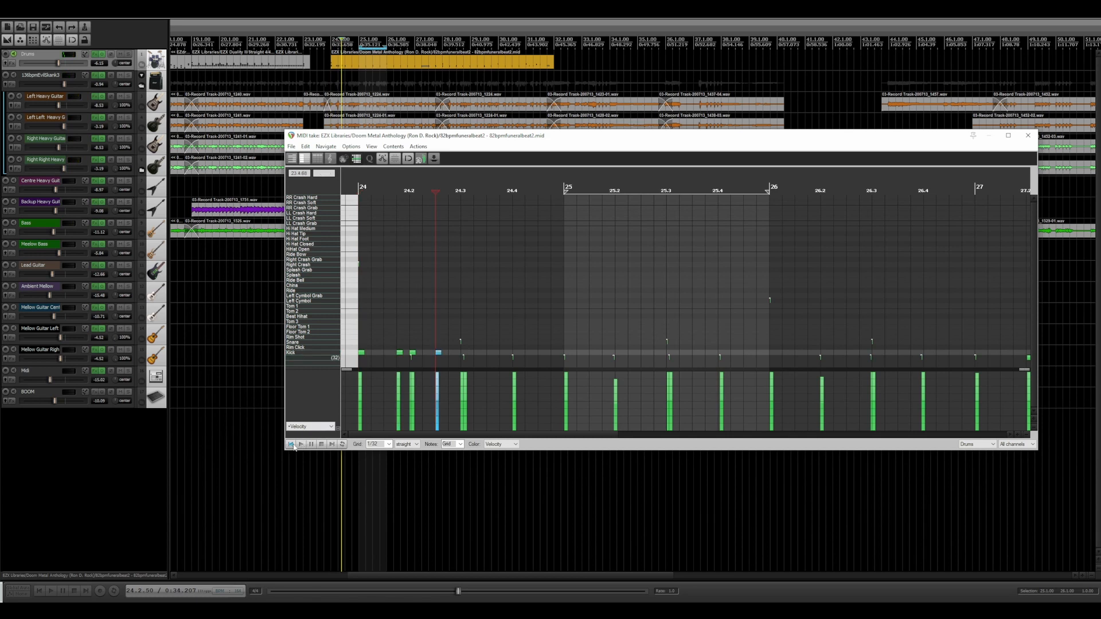
{"action": "key", "text": "space"}
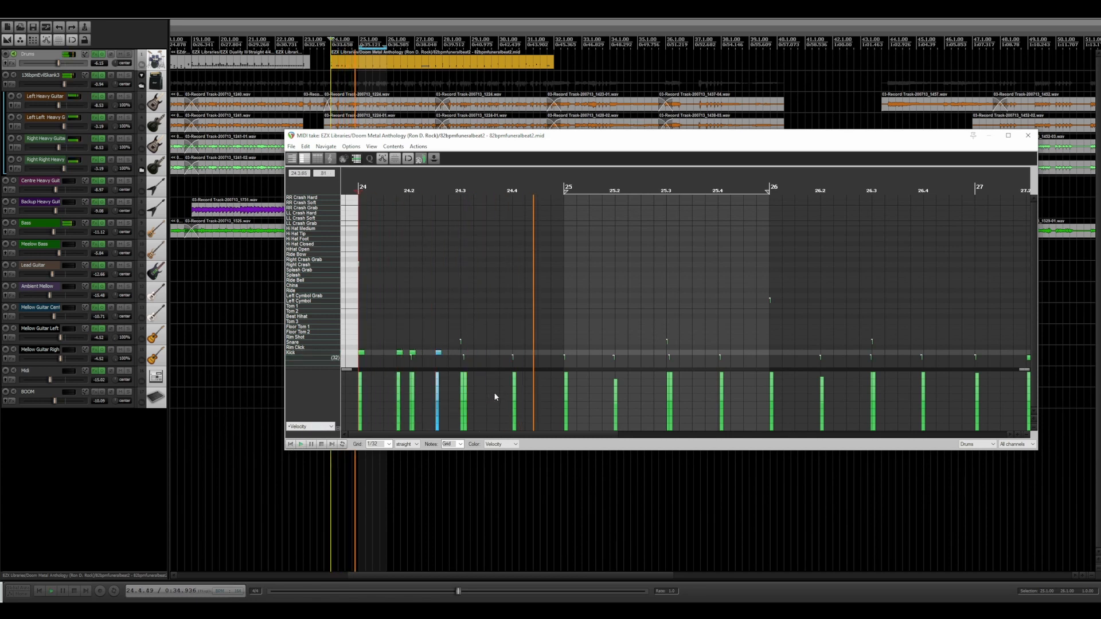
{"action": "key", "text": "space"}
{"action": "key", "text": "space"}
{"action": "key", "text": "space"}
Try a kick note just after beat 24.3 and listen to it from bar 24
{"action": "left_click", "coordinate": [476, 353]}
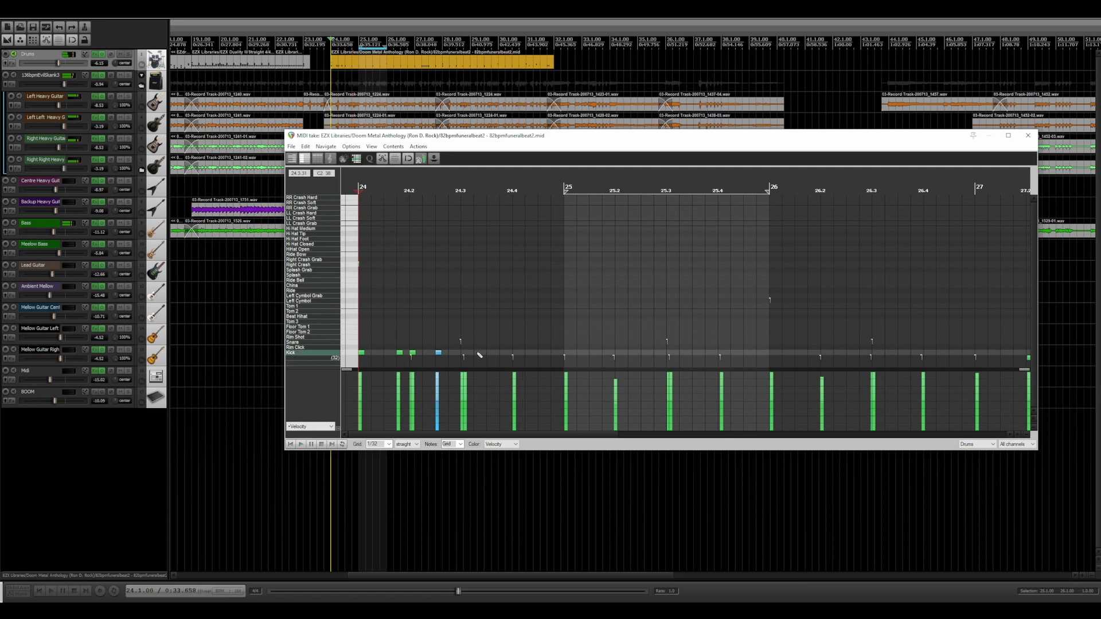
{"action": "left_click", "coordinate": [290, 444]}
{"action": "key", "text": "space"}
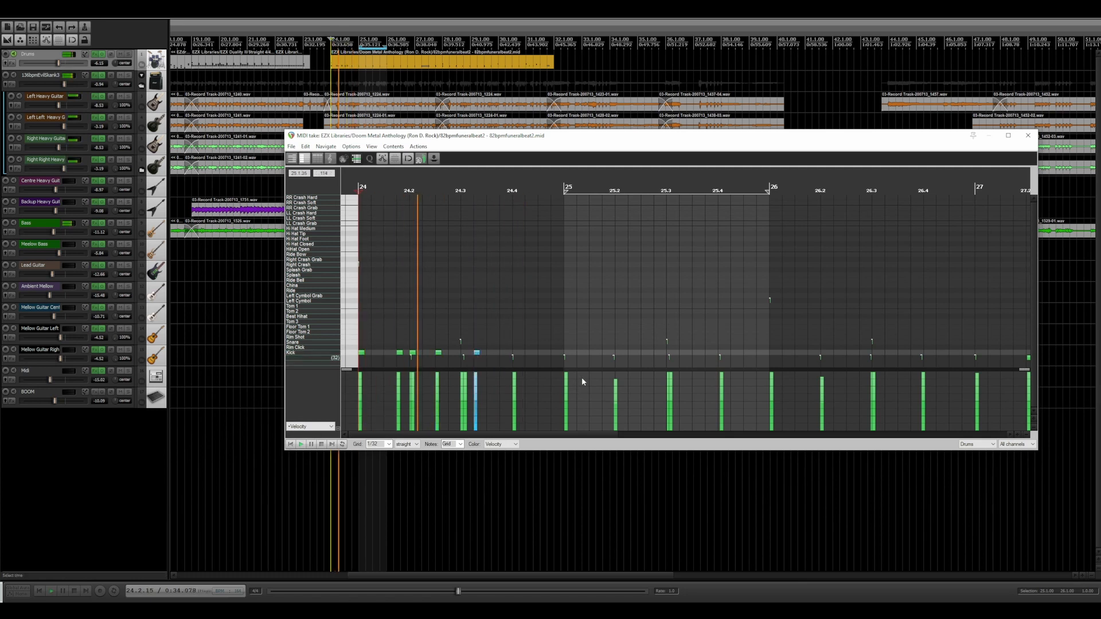
{"action": "key", "text": "space"}
{"action": "key", "text": "Delete"}
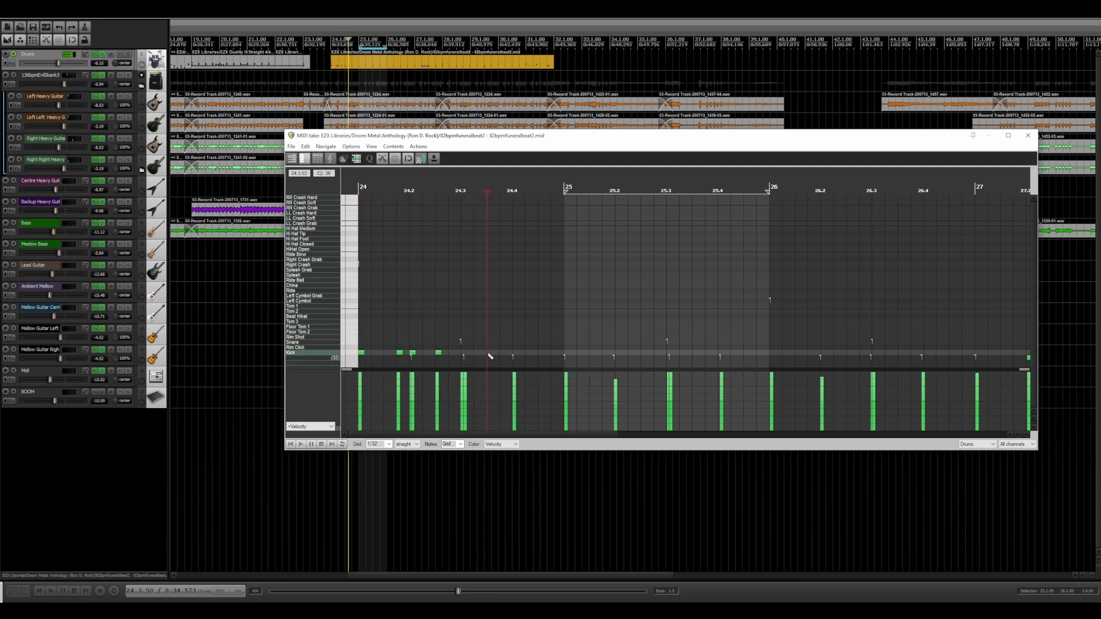
Place a kick note at 24.3.50 and listen to the pattern from bar 24
{"action": "left_click", "coordinate": [290, 443]}
{"action": "key", "text": "space"}
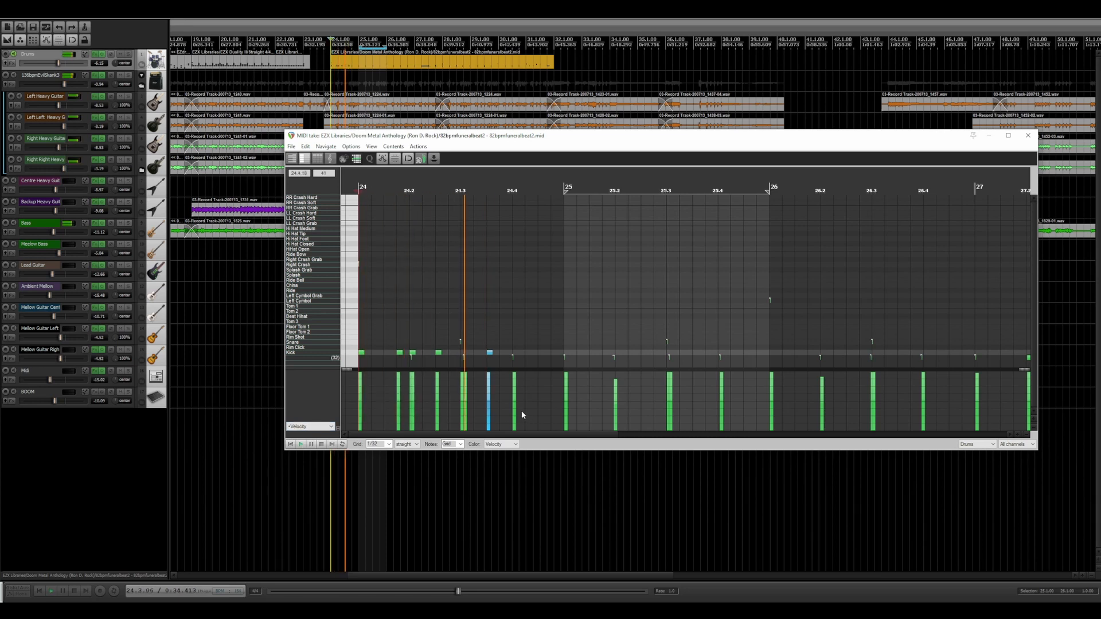
{"action": "key", "text": "space"}
{"action": "key", "text": "space"}
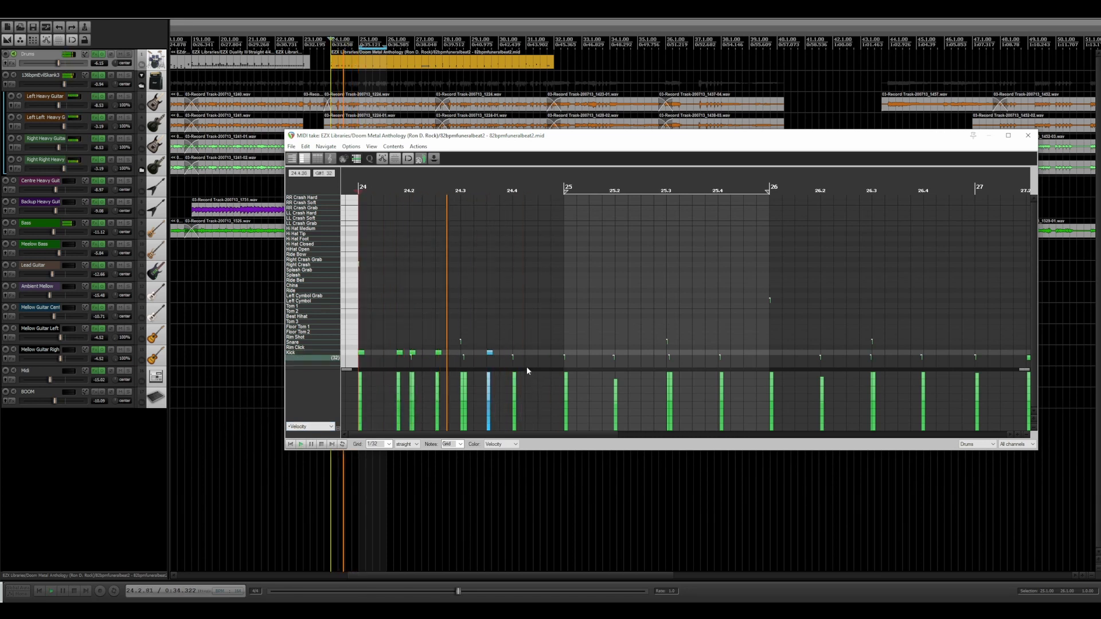
{"action": "key", "text": "space"}
Fill the rest of bar 24 with kick notes from 24.3.75 to 24.4.75 at every quarter beat and play it back
{"action": "left_click", "coordinate": [503, 353]}
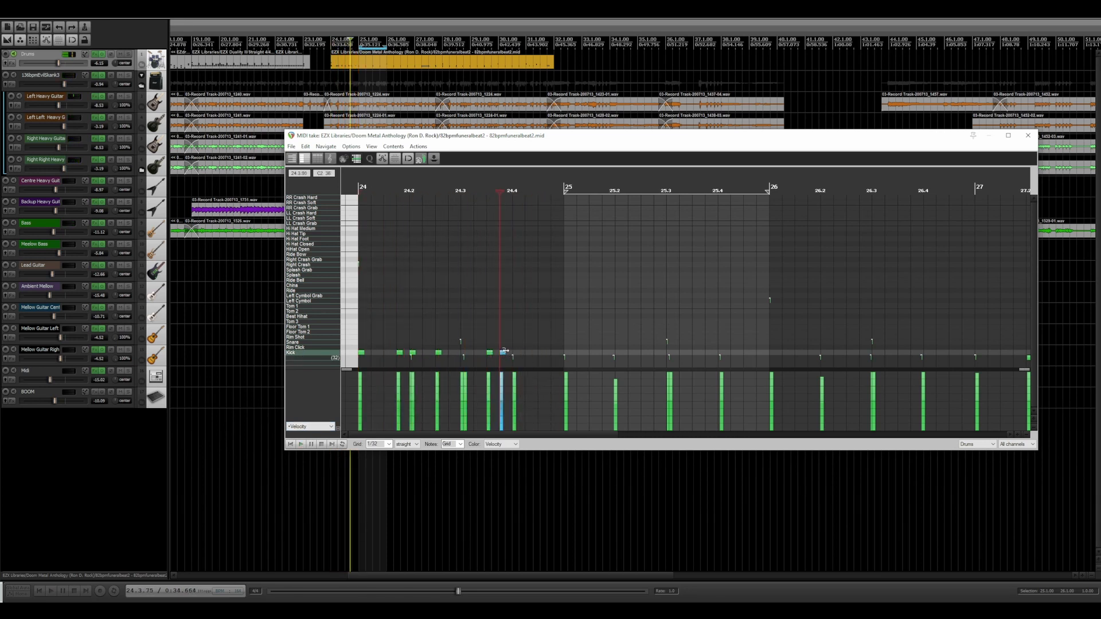
{"action": "left_click", "coordinate": [528, 353]}
{"action": "left_click", "coordinate": [541, 352]}
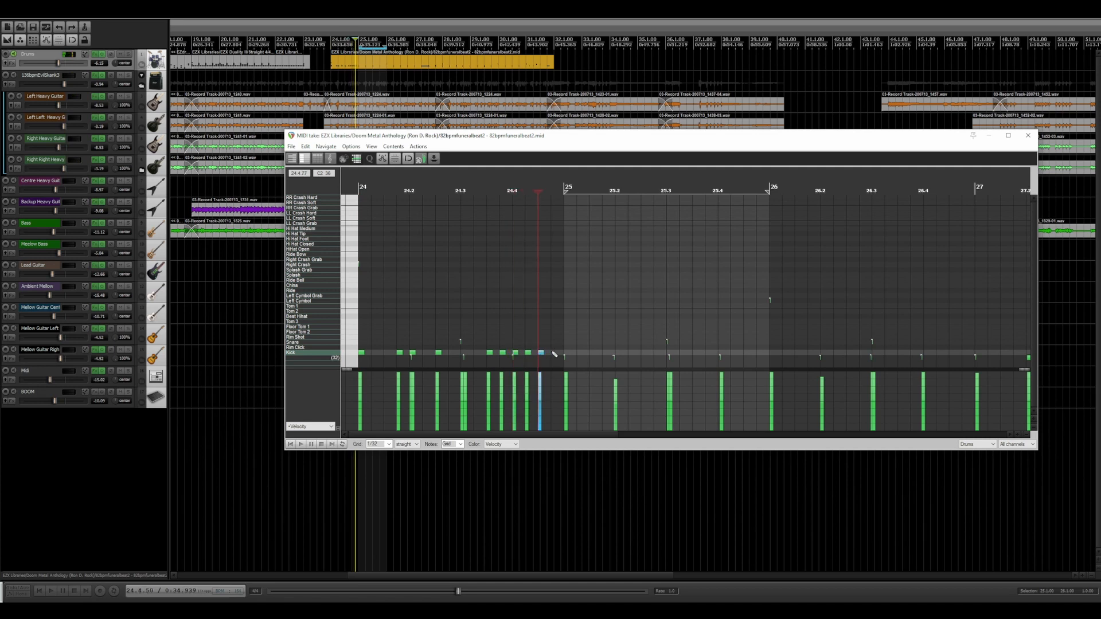
{"action": "left_click", "coordinate": [554, 353]}
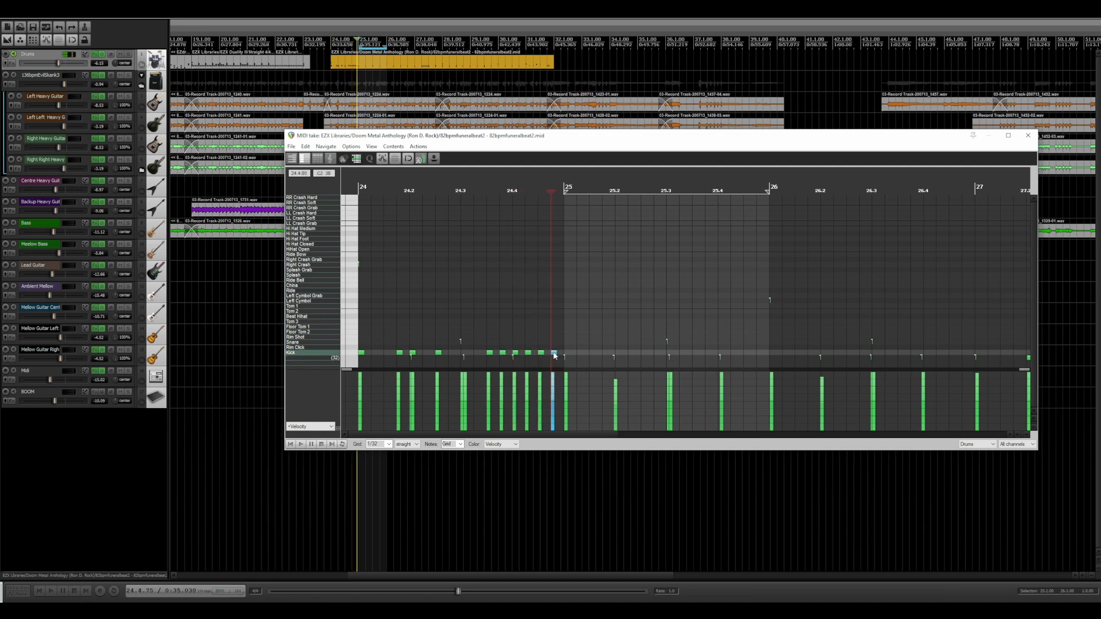
{"action": "left_click", "coordinate": [290, 444]}
{"action": "left_click", "coordinate": [301, 444]}
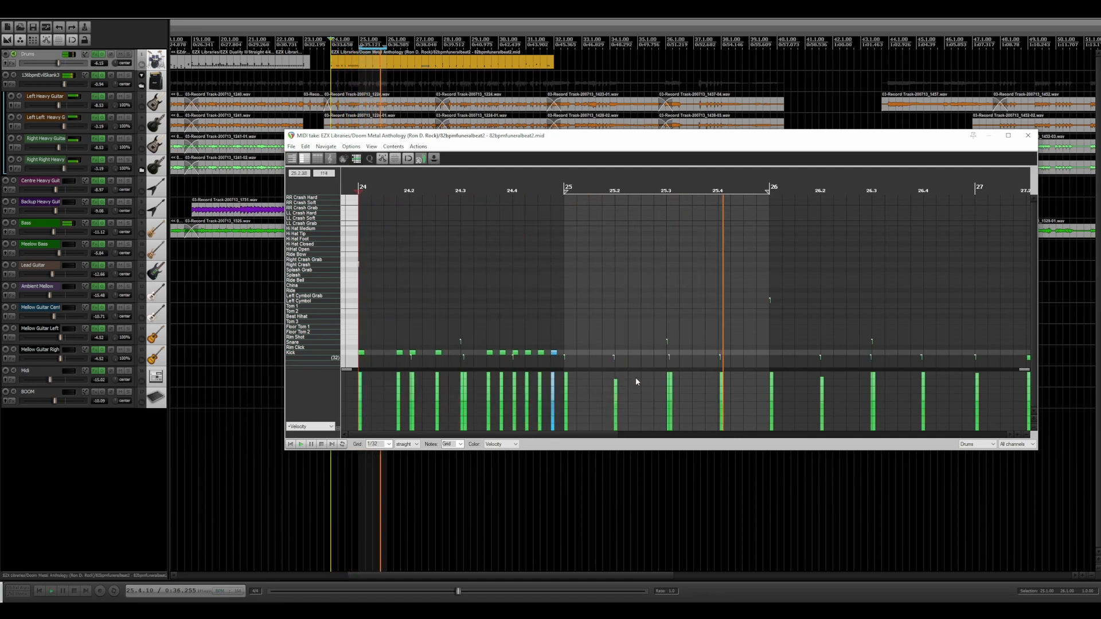
{"action": "key", "text": "space"}
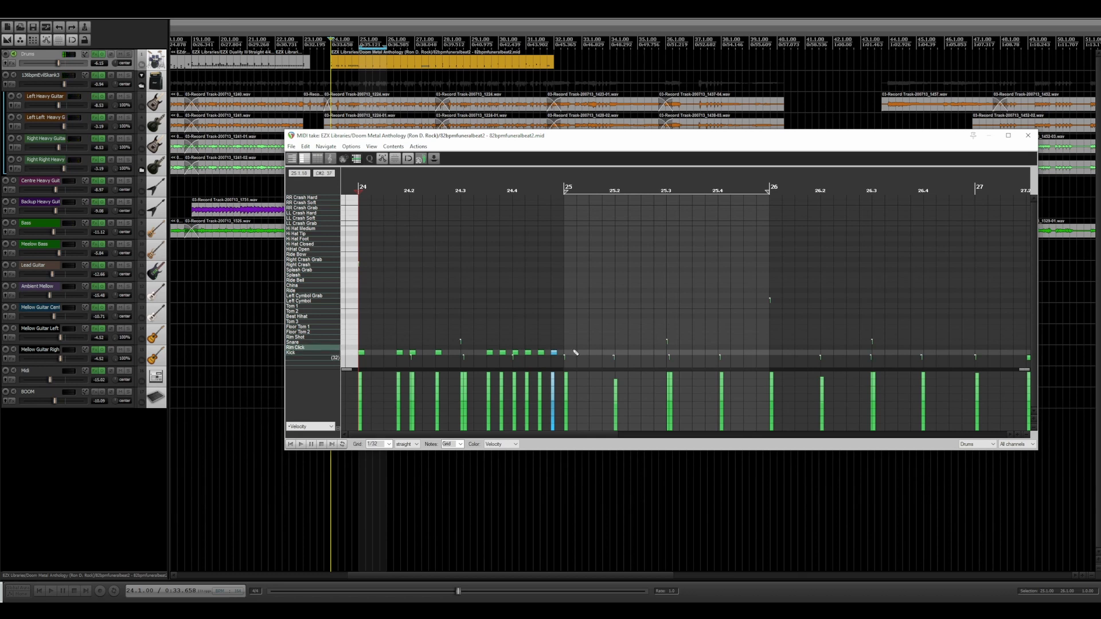
Copy all of bar 24's kick notes to the start of bar 25 and play the result from bar 24
{"action": "left_click_drag", "start_coordinate": [577, 351], "coordinate": [362, 357]}
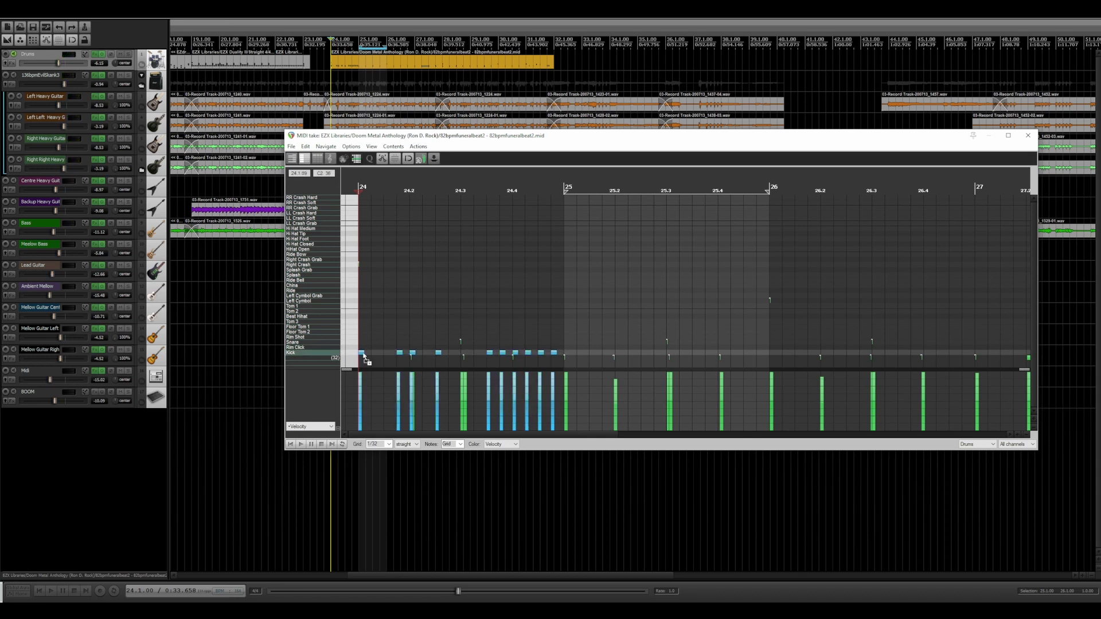
{"action": "left_click_drag", "start_coordinate": [364, 356], "coordinate": [568, 356]}
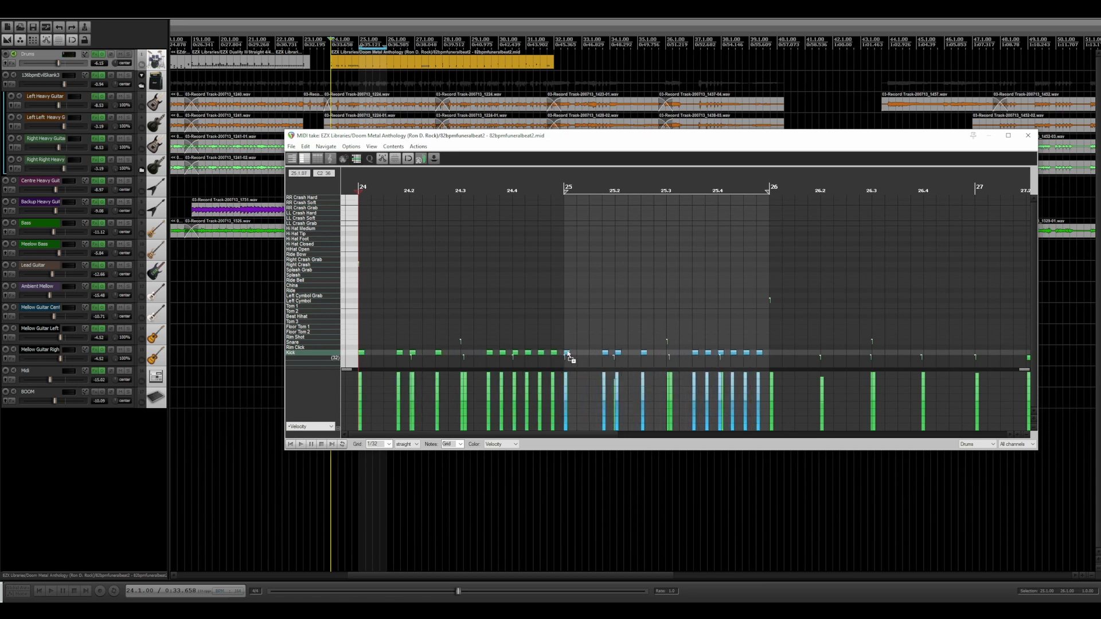
{"action": "left_click", "coordinate": [299, 445]}
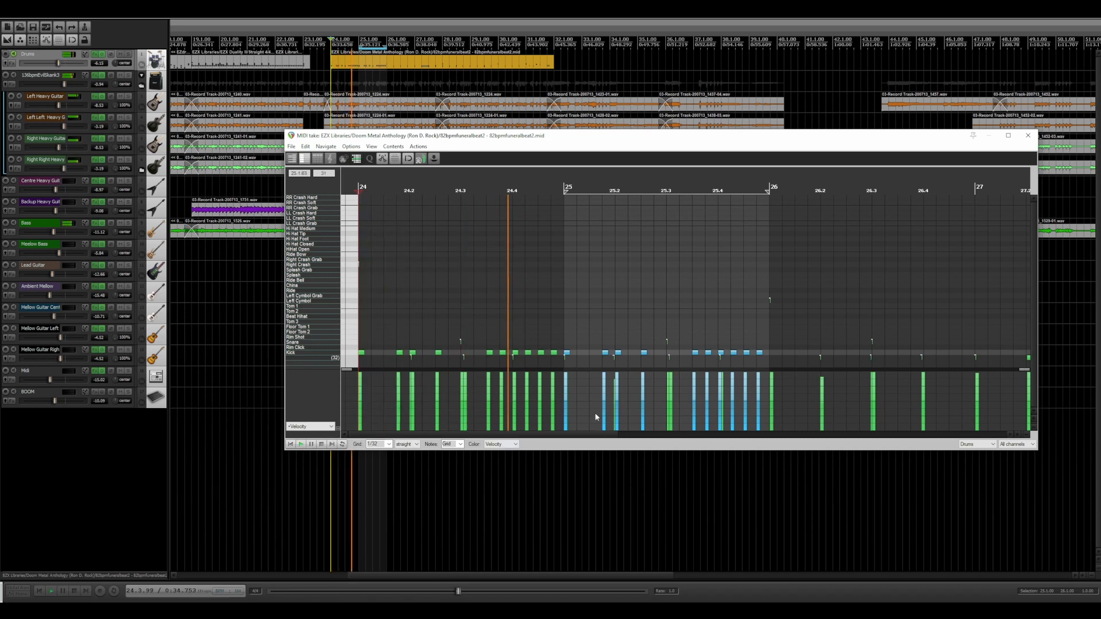
{"action": "key", "text": "space"}
Copy the two-bar kick pattern to bar 26, repeat it from bar 28 onward and close the MIDI editor
{"action": "key", "text": "ctrl+d"}
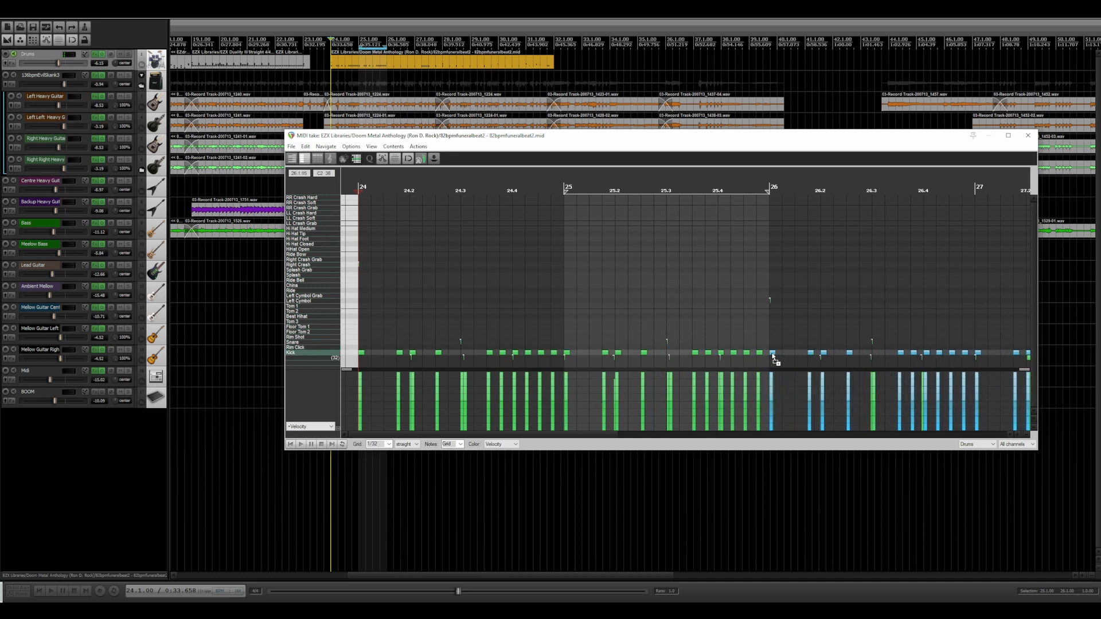
{"action": "scroll", "coordinate": [767, 341], "scroll_direction": "down", "scroll_amount": 4}
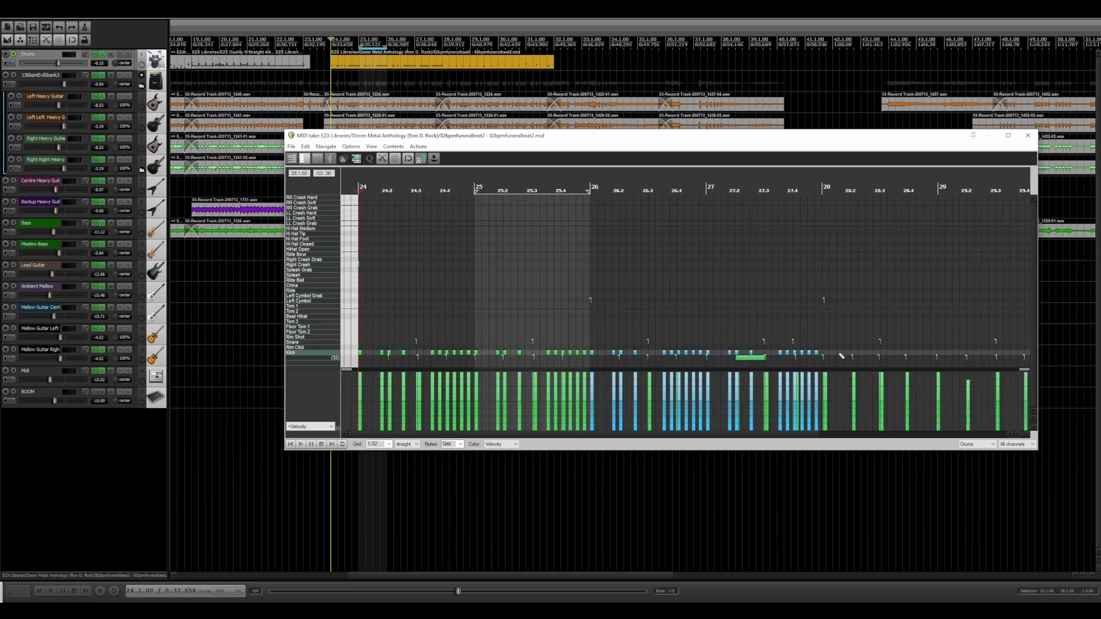
{"action": "mouse_move", "coordinate": [834, 355]}
{"action": "left_mouse_down"}
{"action": "mouse_move", "coordinate": [356, 356]}
{"action": "mouse_move", "coordinate": [826, 356]}
{"action": "left_mouse_up"}
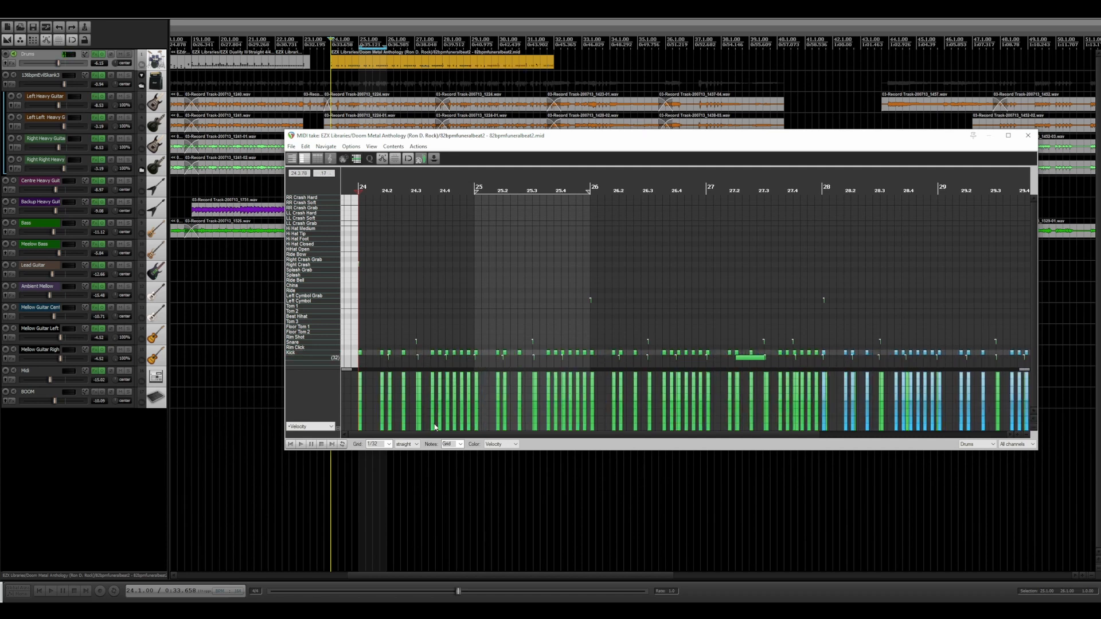
{"action": "left_click", "coordinate": [1028, 136]}
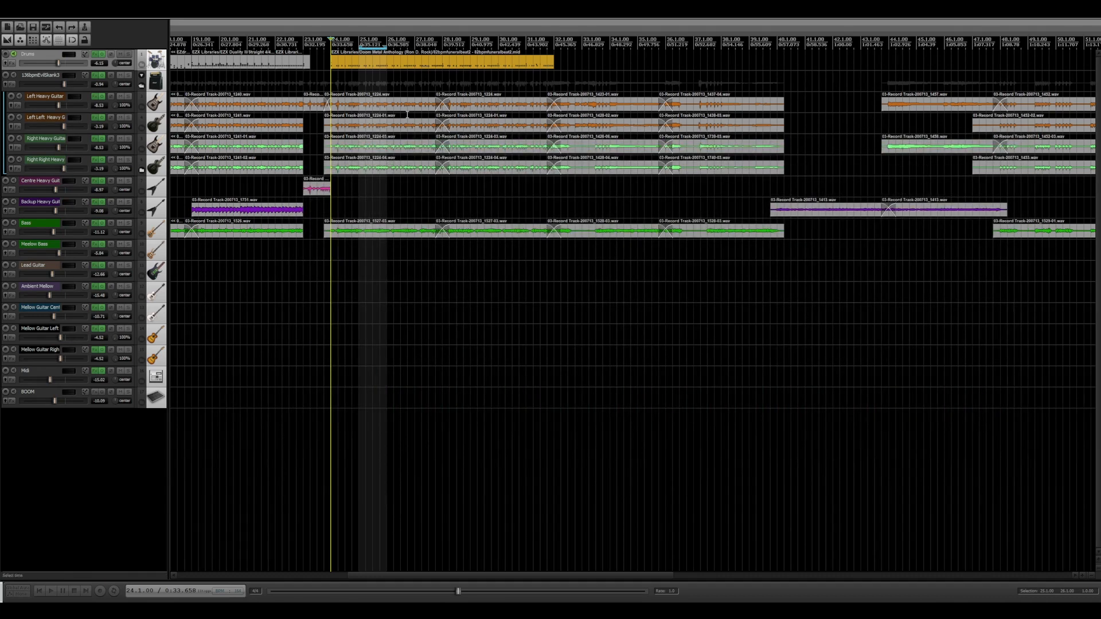
Play the song from 21.3 to hear the transition into the funeral beat
{"action": "left_click", "coordinate": [261, 42]}
{"action": "key", "text": "space"}
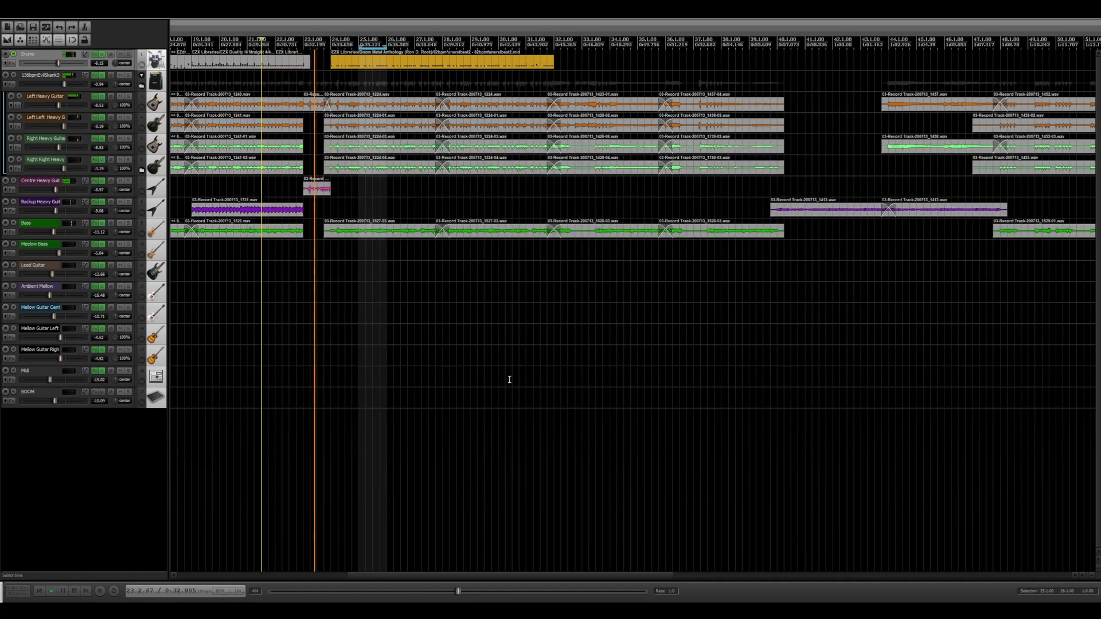
{"action": "key", "text": "space"}
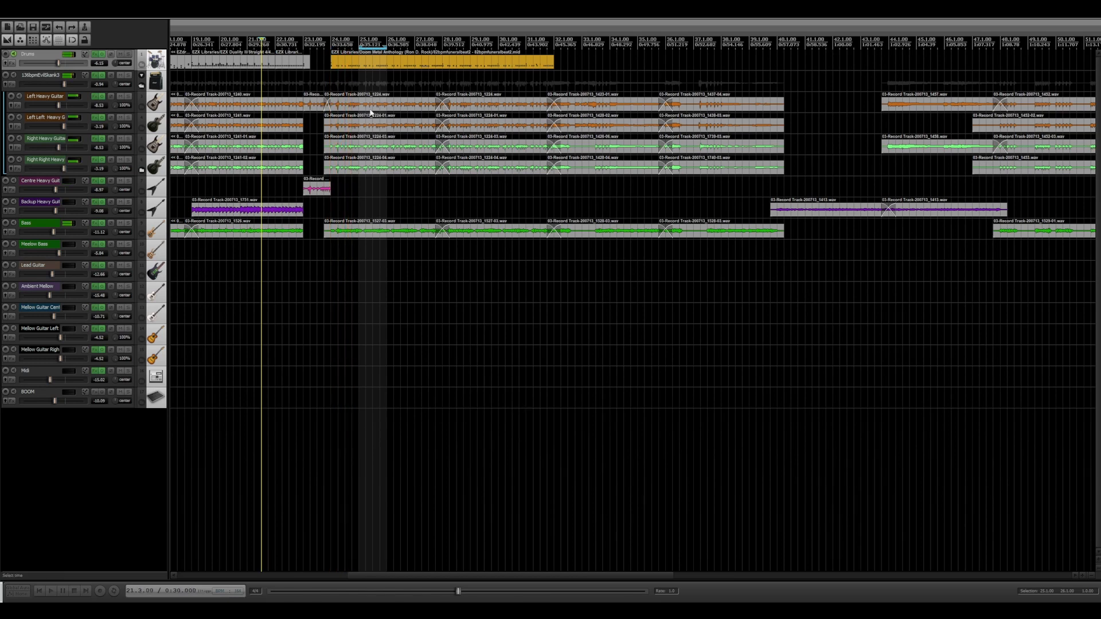
Reopen the funeral beat in the MIDI editor, add a Right Crash note at the start of bar 24 and close the editor
{"action": "left_click", "coordinate": [355, 62]}
{"action": "double_click", "coordinate": [356, 64]}
{"action": "scroll", "coordinate": [347, 280], "scroll_direction": "up", "scroll_amount": 2}
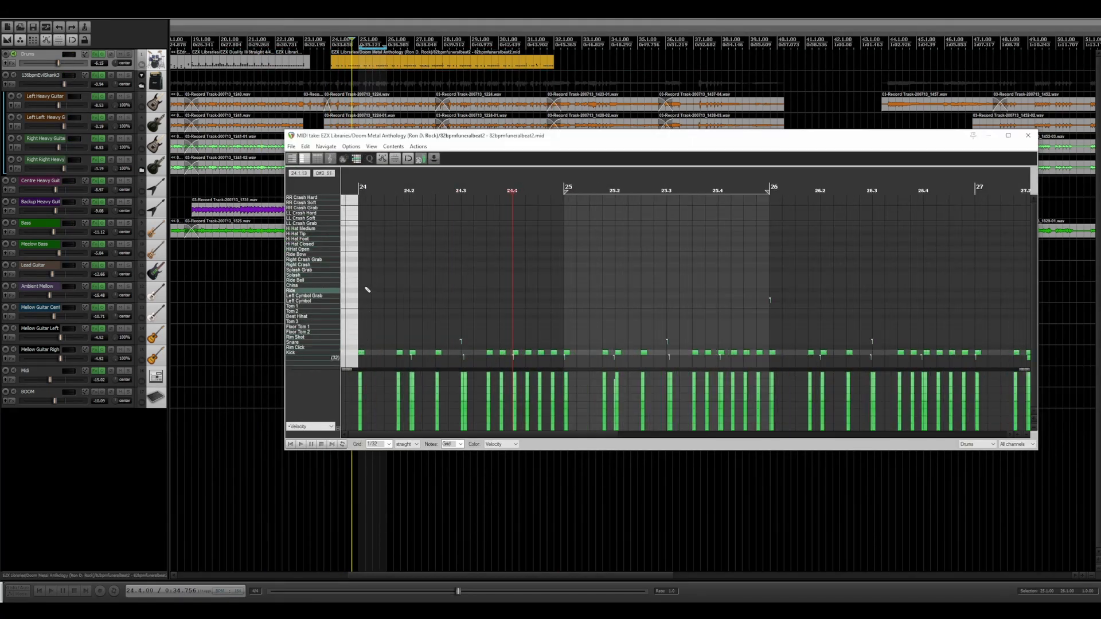
{"action": "left_click", "coordinate": [362, 265]}
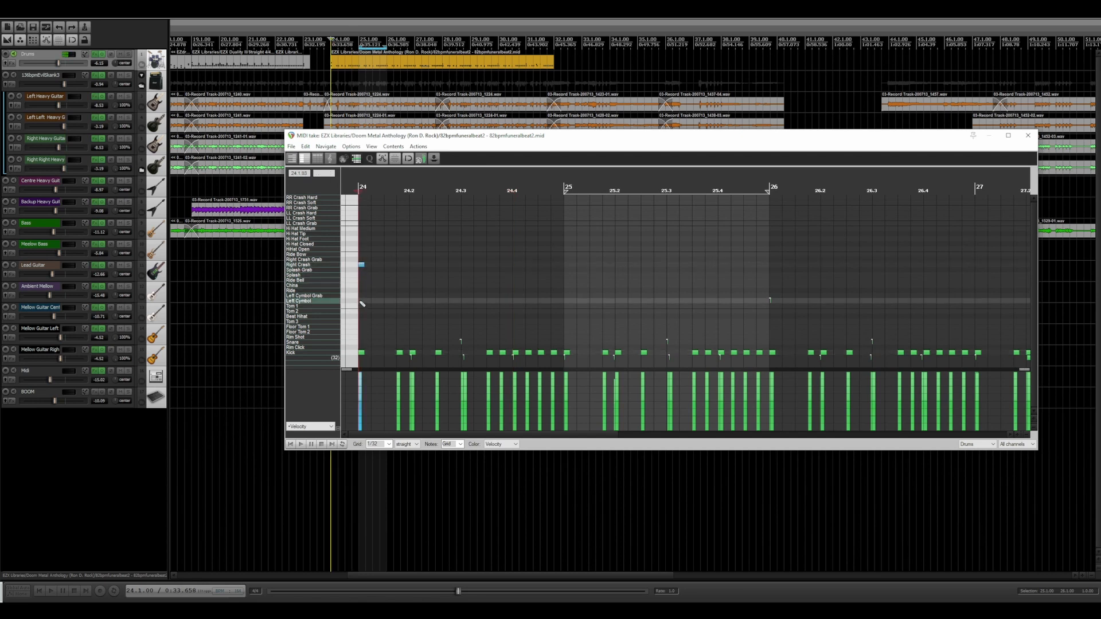
{"action": "left_click", "coordinate": [1028, 136]}
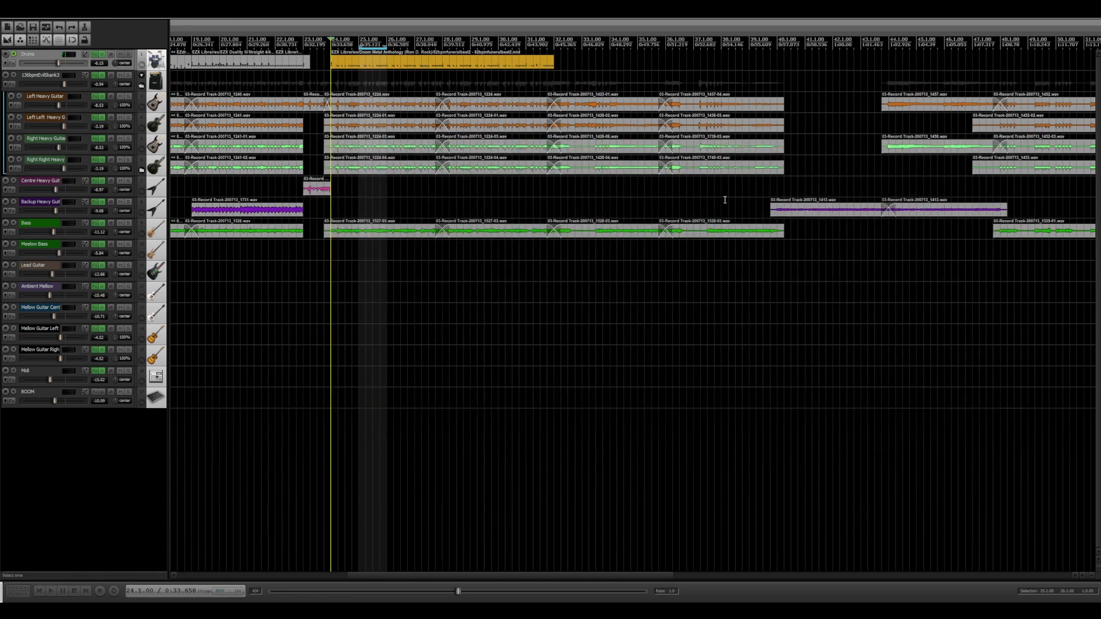
Open the Drums track's EZdrummer 3 window and play from bar 24 to check the drum kit
{"action": "left_click", "coordinate": [95, 55]}
{"action": "key", "text": "space"}
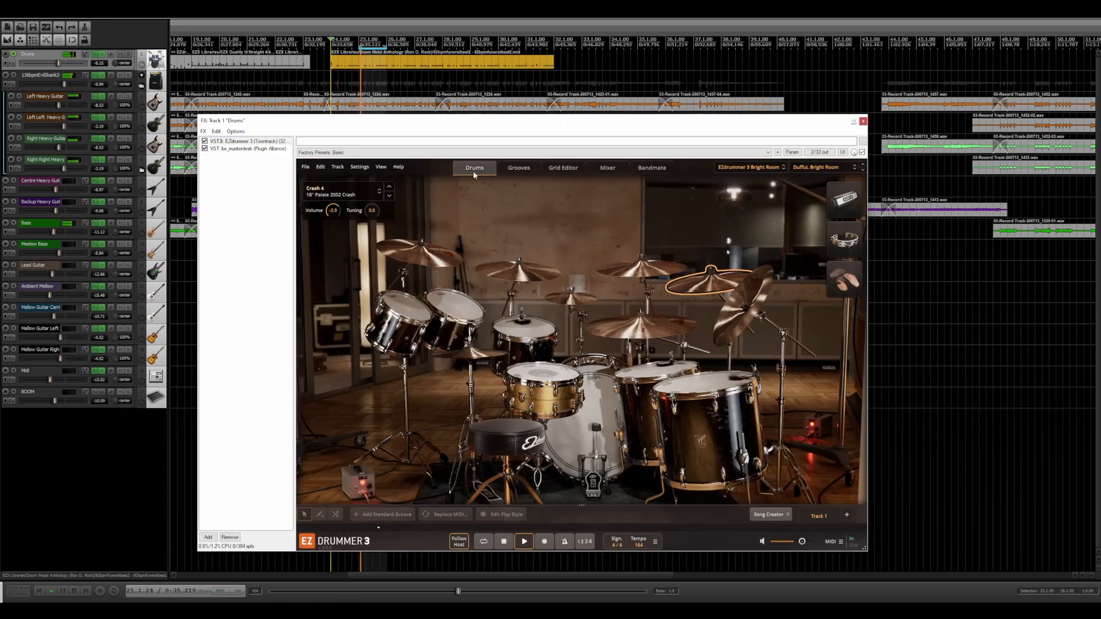
{"action": "key", "text": "space"}
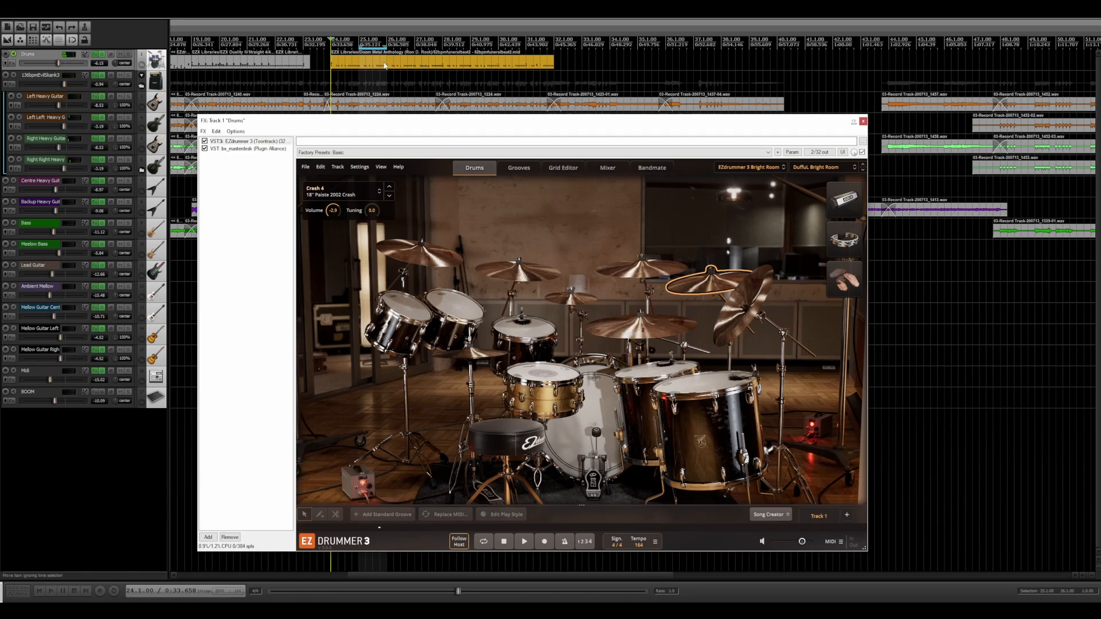
Audition the Crash 3 and Crash 4 cymbals on the EZdrummer 3 kit
{"action": "left_click", "coordinate": [633, 273]}
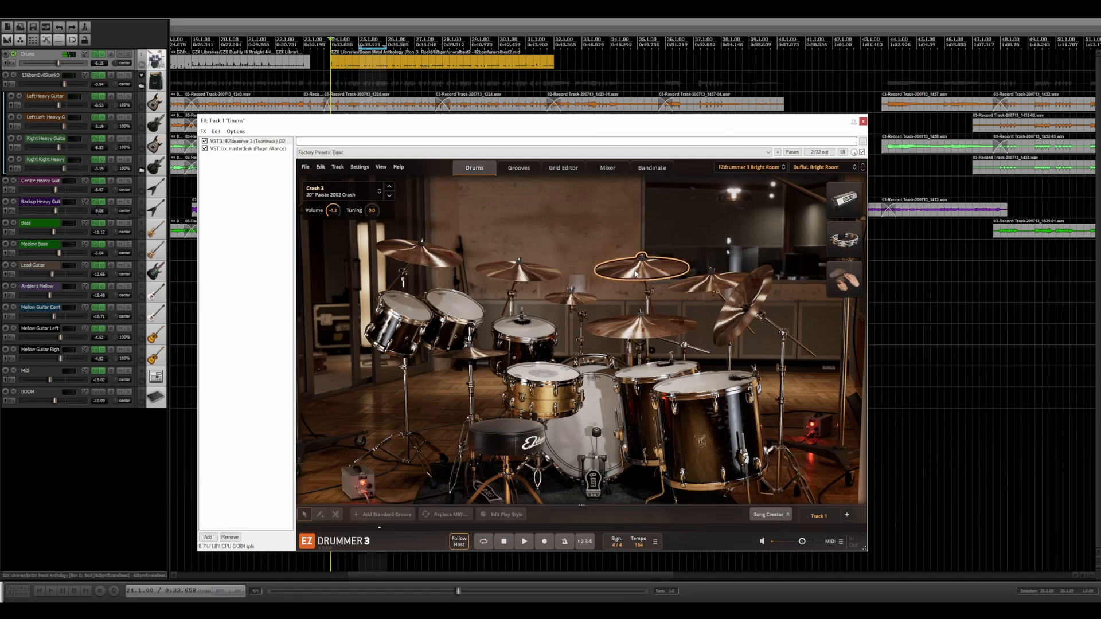
{"action": "left_click", "coordinate": [714, 276]}
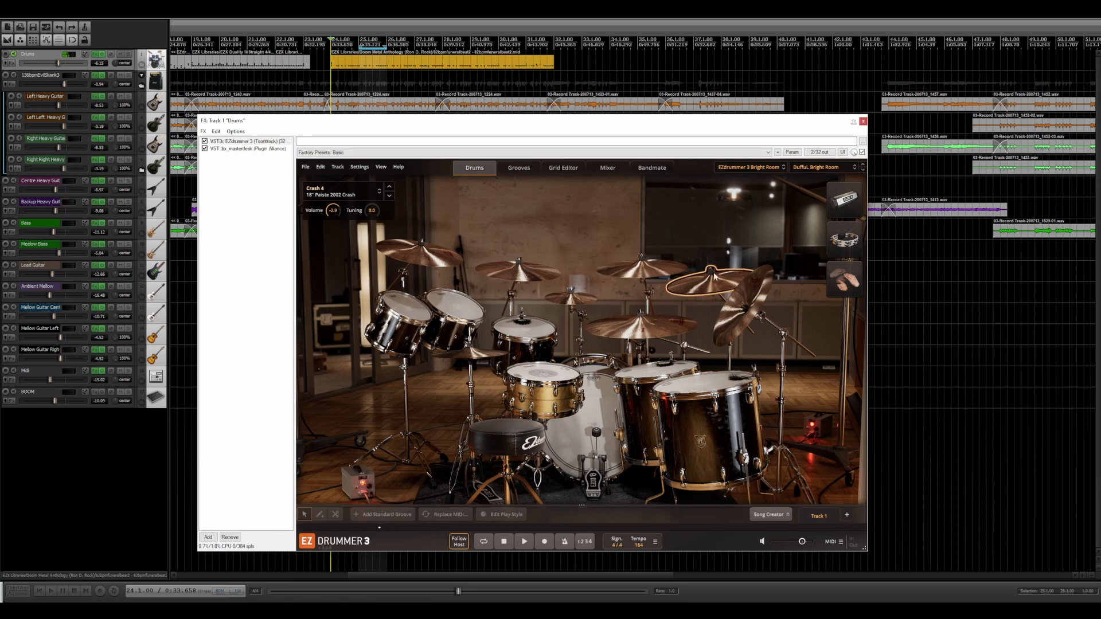
{"action": "left_click", "coordinate": [694, 291]}
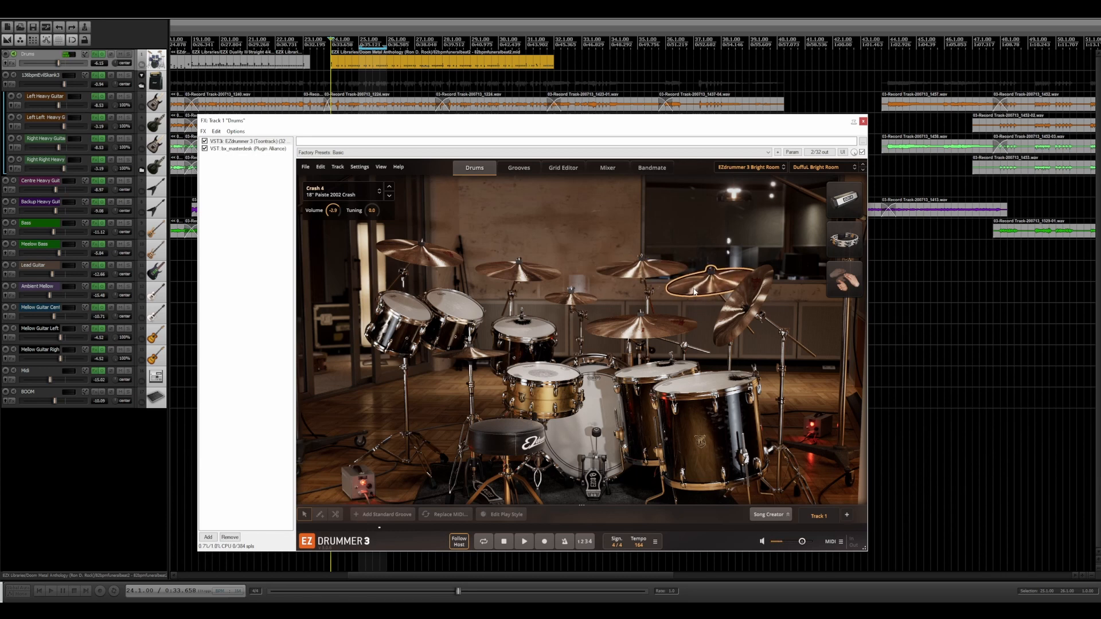
Open the funeral beat in the MIDI editor, close the drum plugin window and delete all notes on the unnamed row below Kick
{"action": "double_click", "coordinate": [392, 66]}
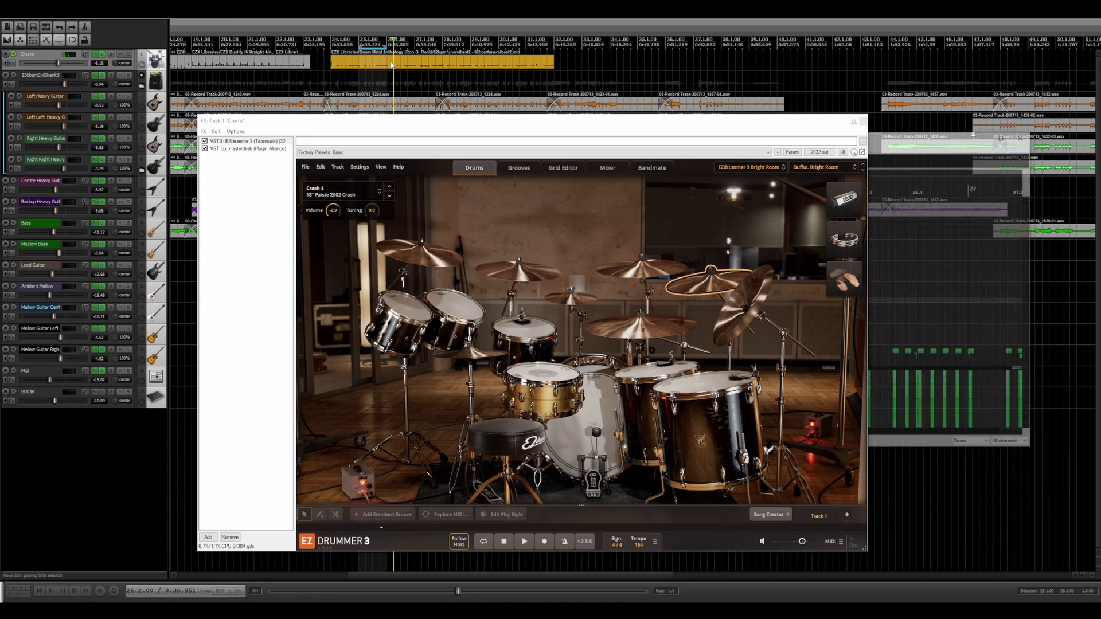
{"action": "left_click", "coordinate": [862, 121]}
{"action": "scroll", "coordinate": [781, 305], "scroll_direction": "down", "scroll_amount": 6}
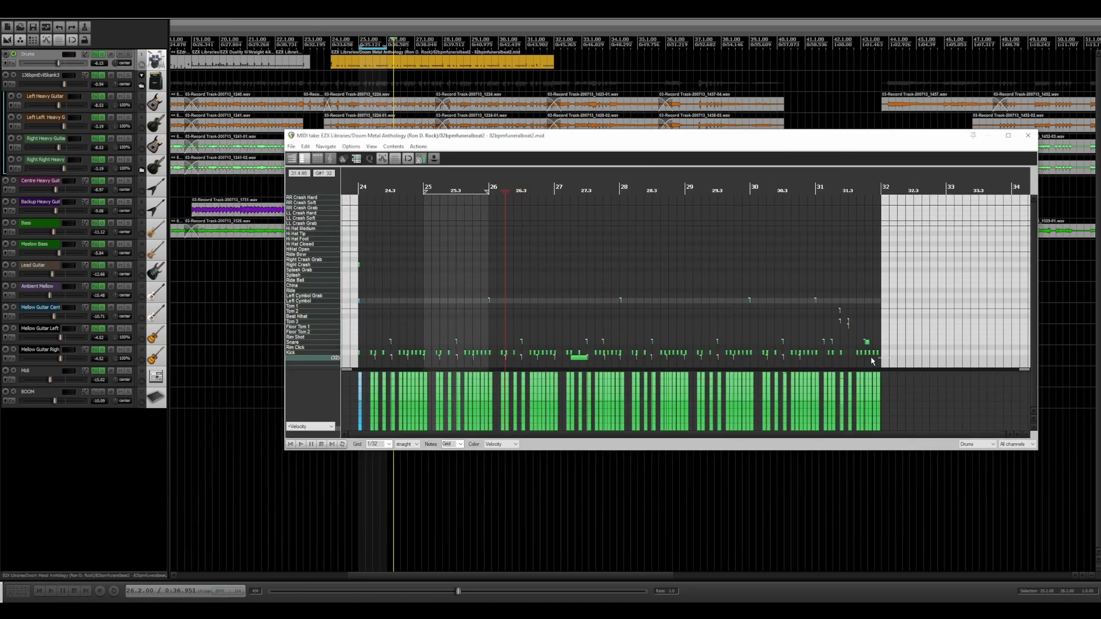
{"action": "left_click", "coordinate": [326, 360]}
{"action": "key", "text": "Delete"}
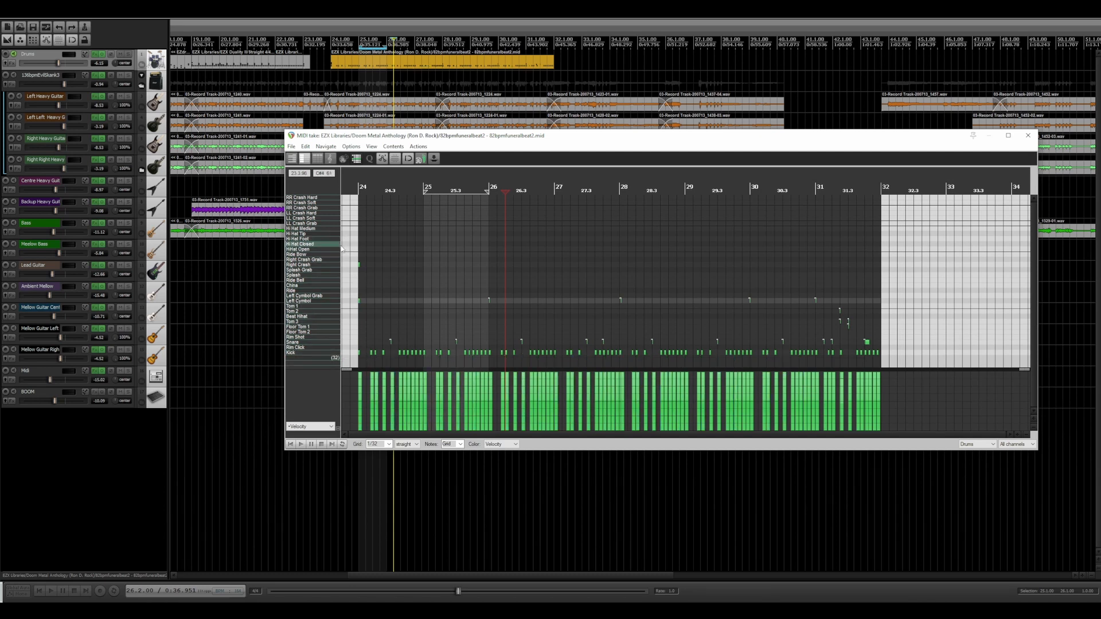
Add HiHat Open notes every half bar from 24.3 to 27 and copy that group to 27.3 through 30
{"action": "left_click", "coordinate": [392, 250]}
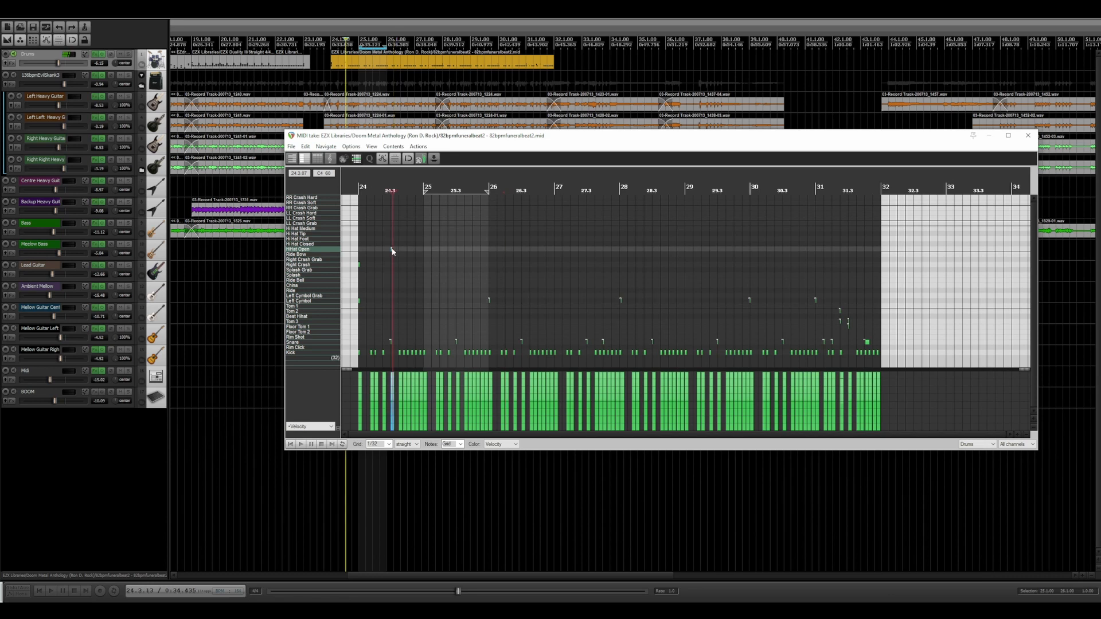
{"action": "left_click", "coordinate": [425, 250]}
{"action": "left_click", "coordinate": [451, 249]}
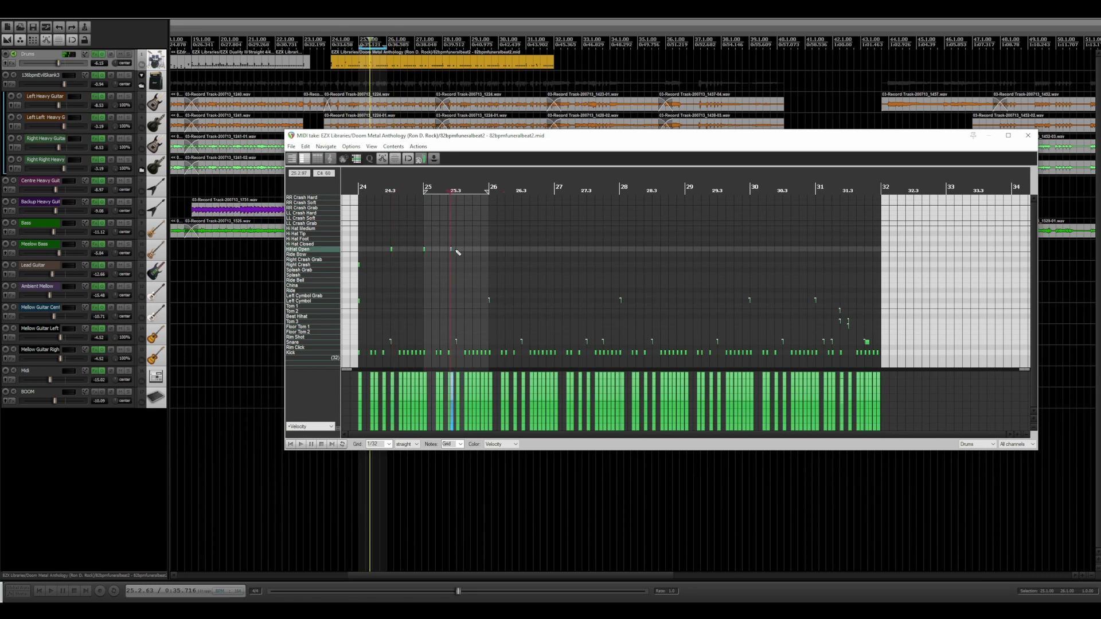
{"action": "left_click_drag", "start_coordinate": [450, 251], "coordinate": [457, 248]}
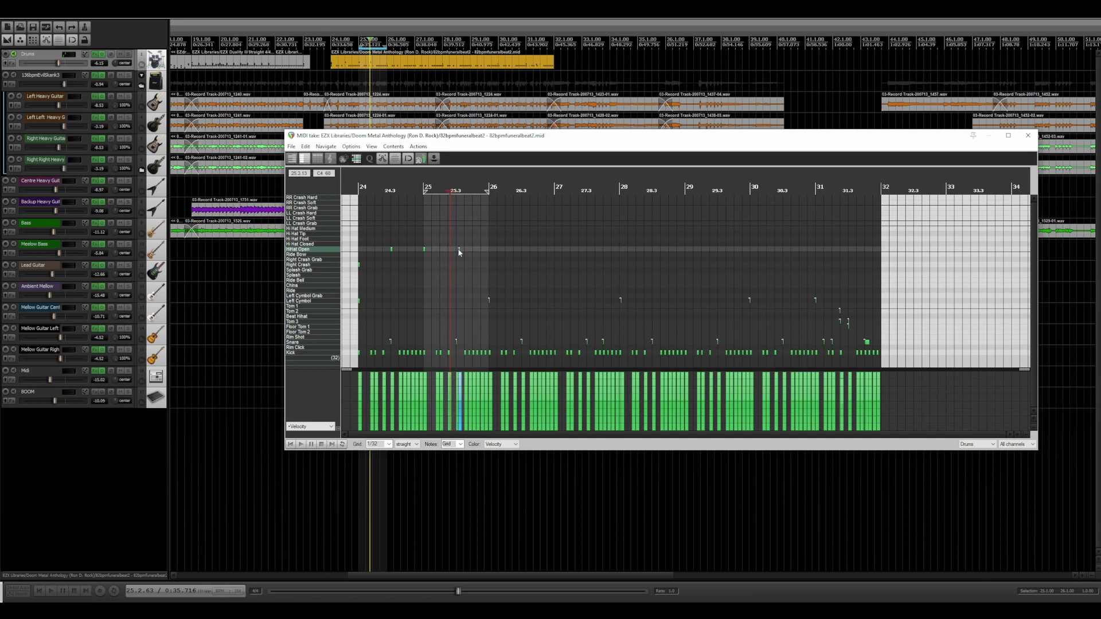
{"action": "left_click", "coordinate": [490, 250]}
{"action": "left_click", "coordinate": [523, 250]}
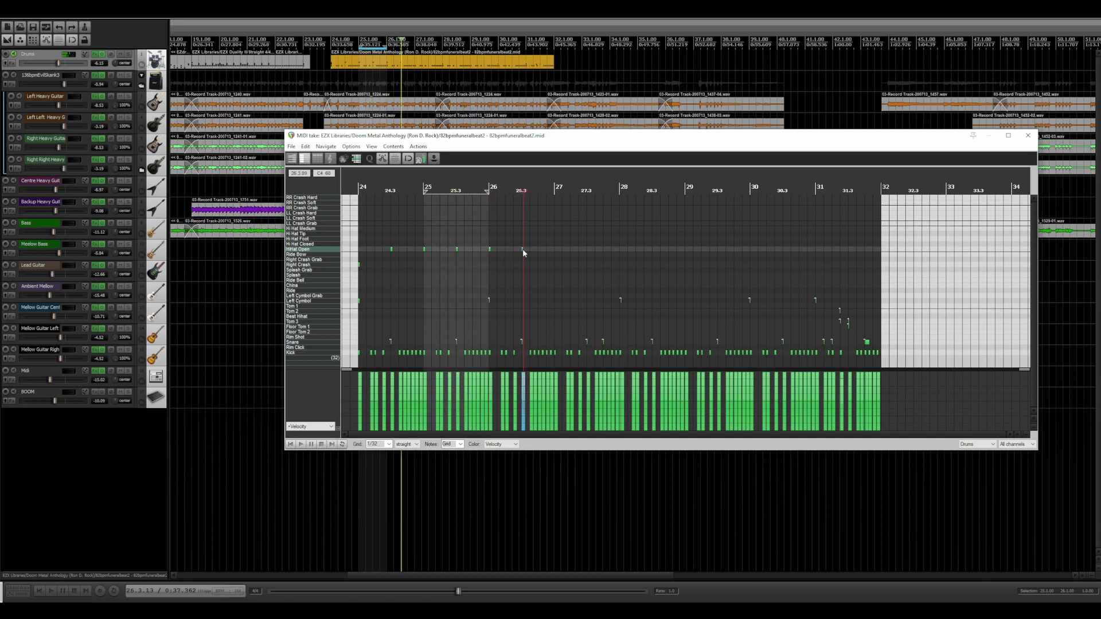
{"action": "left_click", "coordinate": [556, 250]}
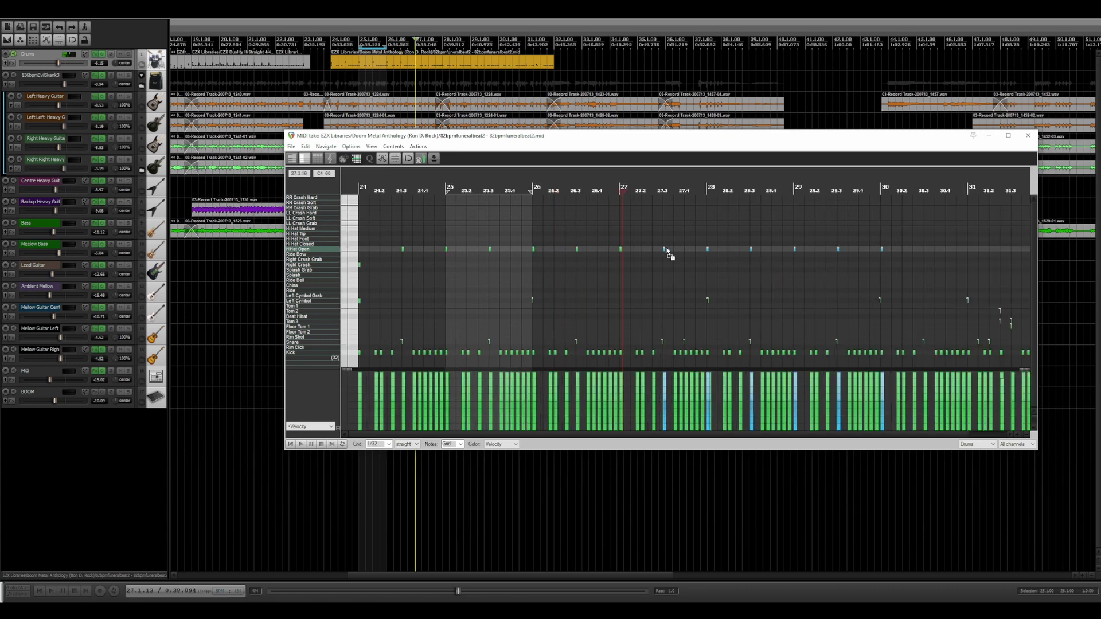
{"action": "scroll", "coordinate": [688, 252], "scroll_direction": "down", "scroll_amount": 2}
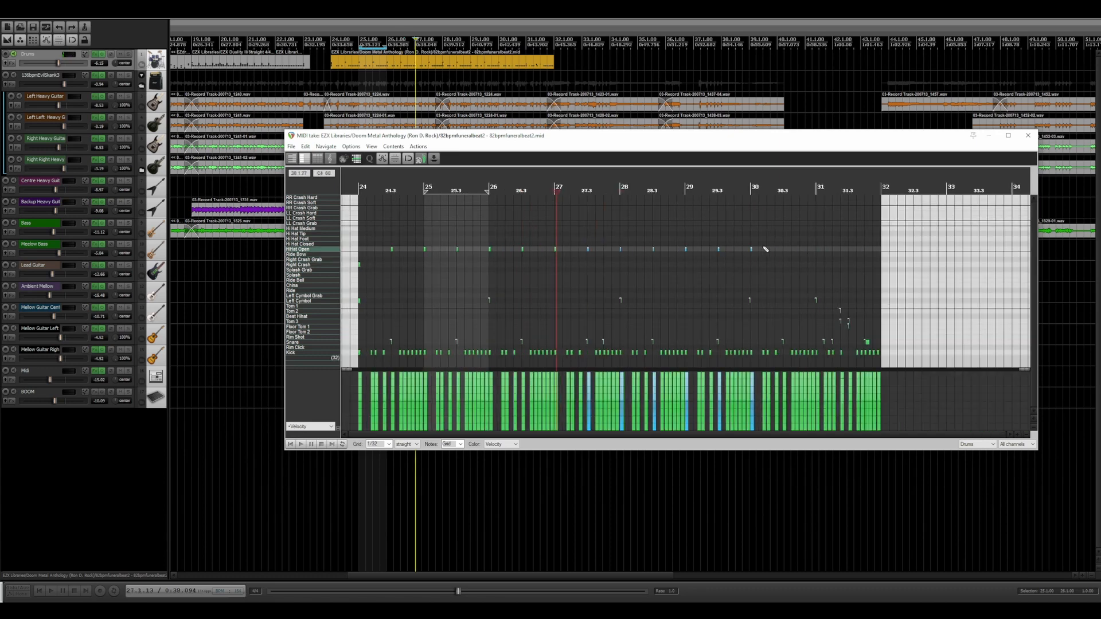
Continue the HiHat Open notes at 30.3, 31 and 31.3, and close the MIDI editor
{"action": "left_click", "coordinate": [785, 250]}
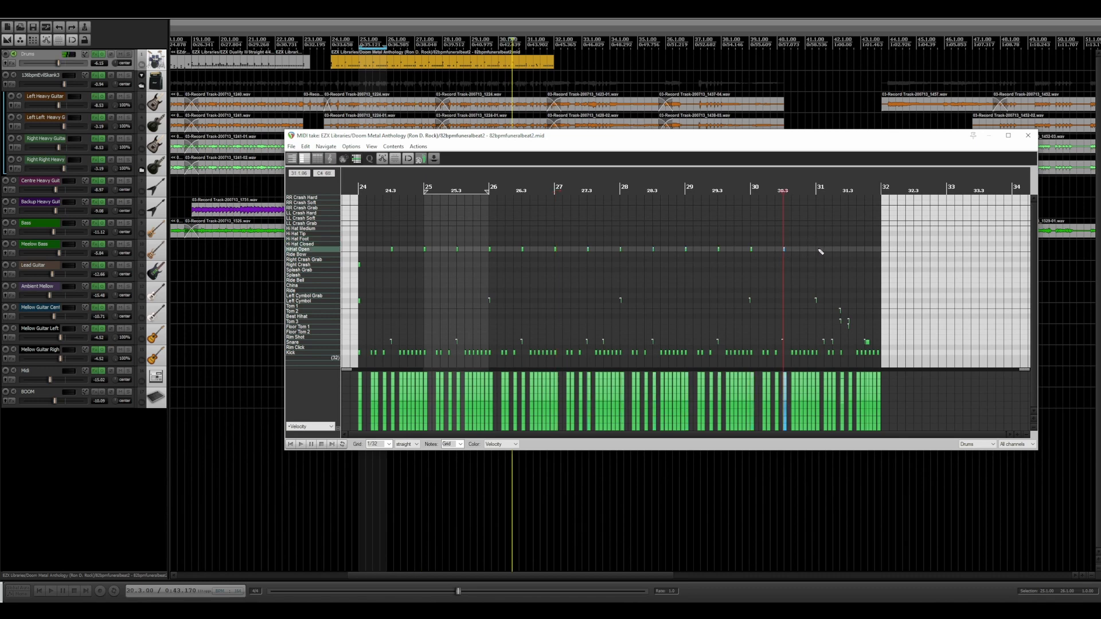
{"action": "left_click", "coordinate": [820, 251]}
{"action": "left_click", "coordinate": [851, 251]}
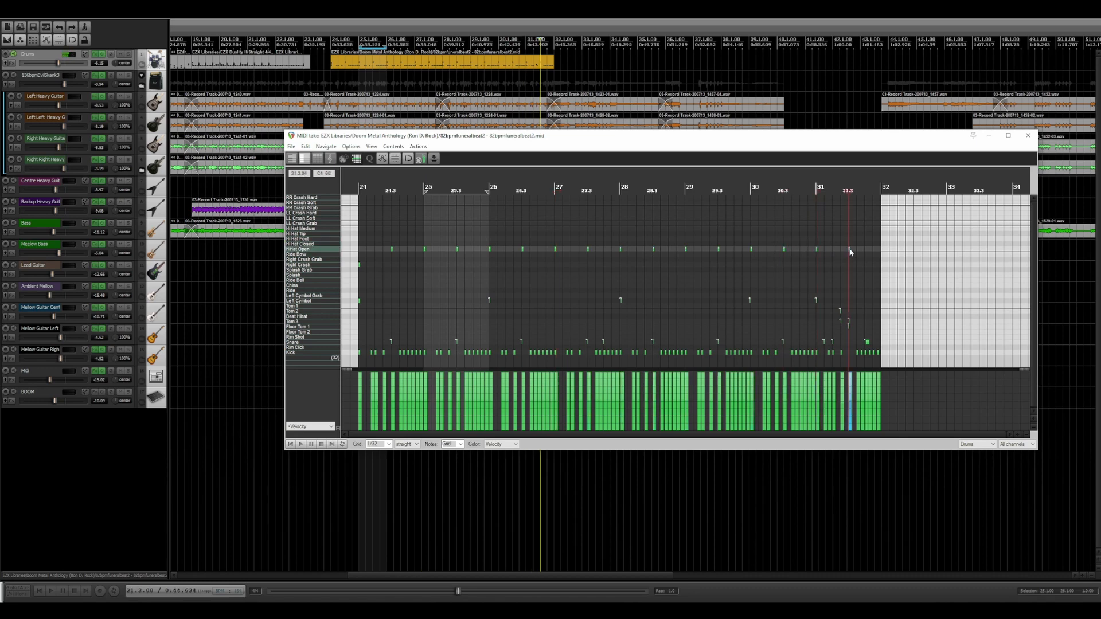
{"action": "left_click", "coordinate": [1028, 136]}
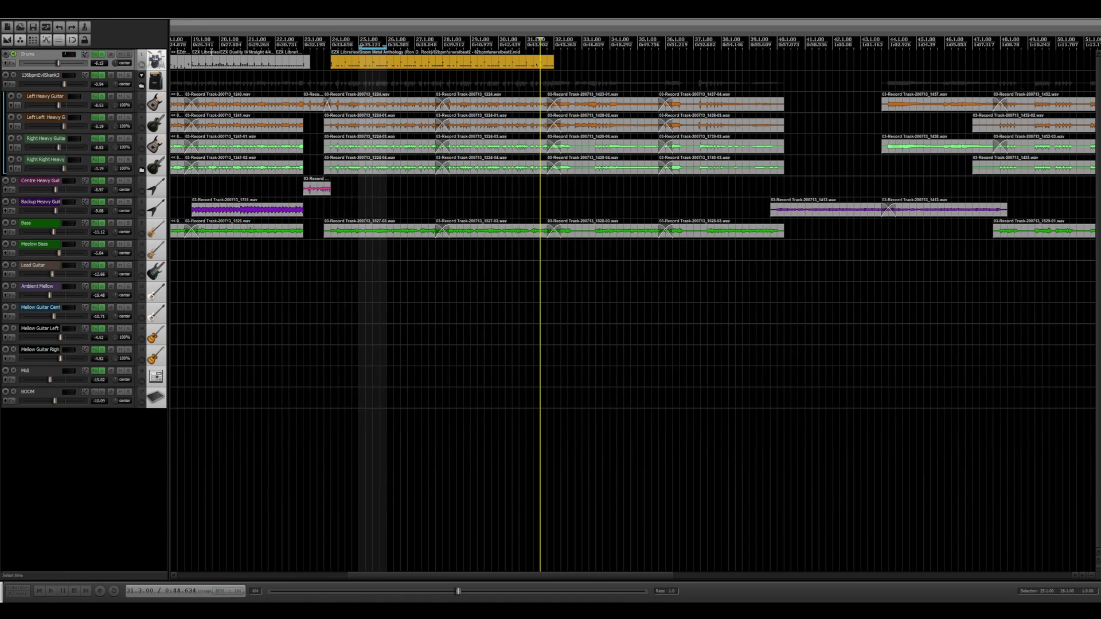
Play the song from bars 11, 15 and 19 in turn to review the drums of the earlier sections
{"action": "left_click", "coordinate": [193, 47]}
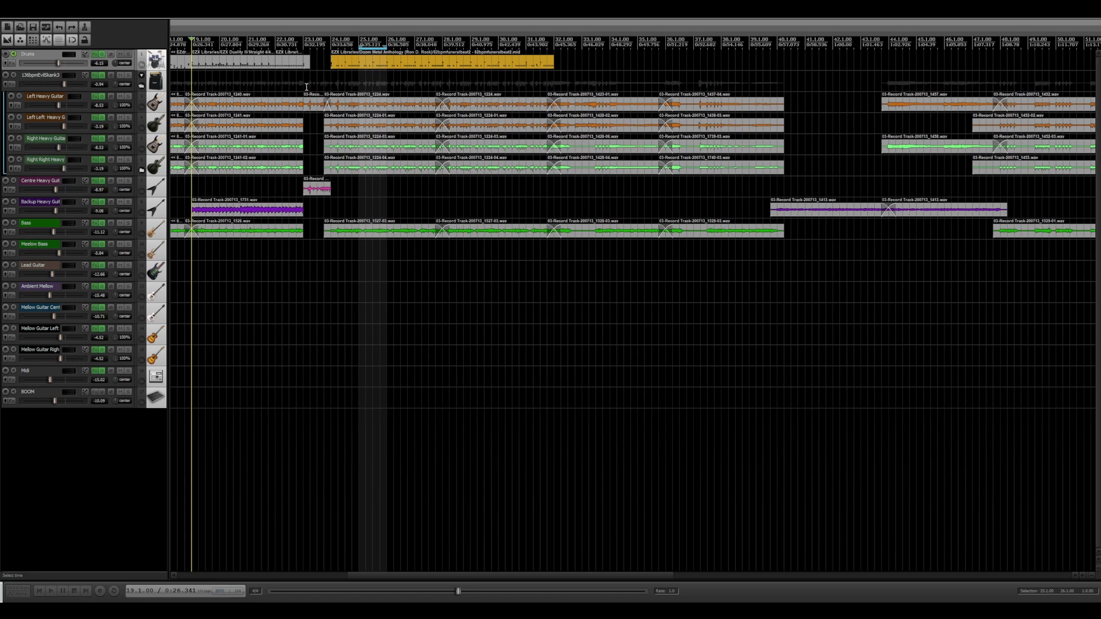
{"action": "scroll", "coordinate": [356, 91], "scroll_direction": "down", "scroll_amount": 1}
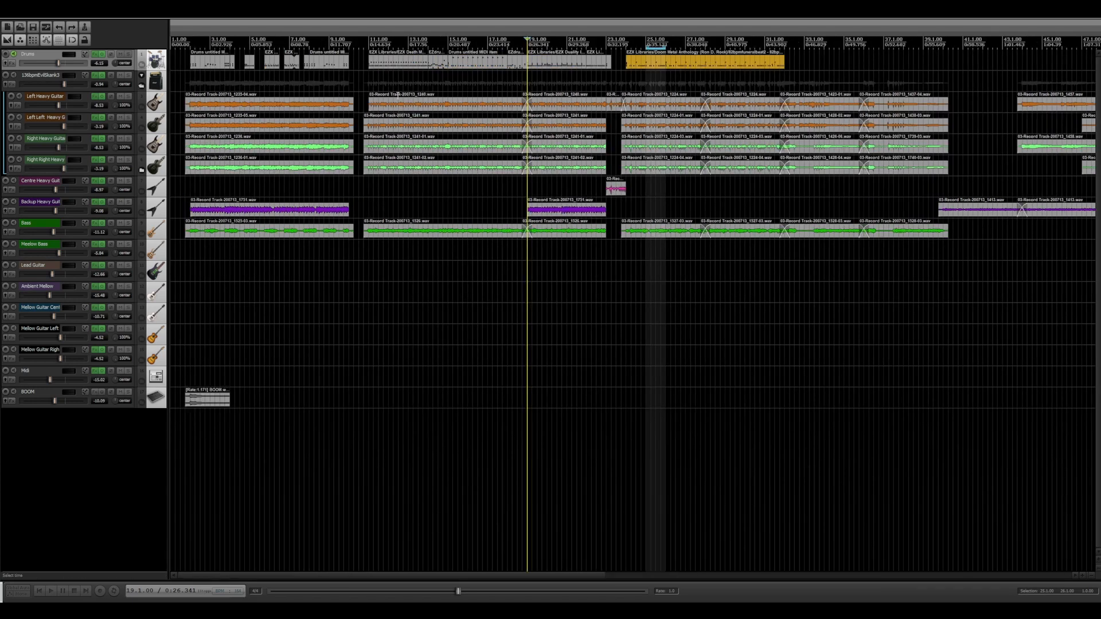
{"action": "left_click", "coordinate": [367, 50]}
{"action": "key", "text": "space"}
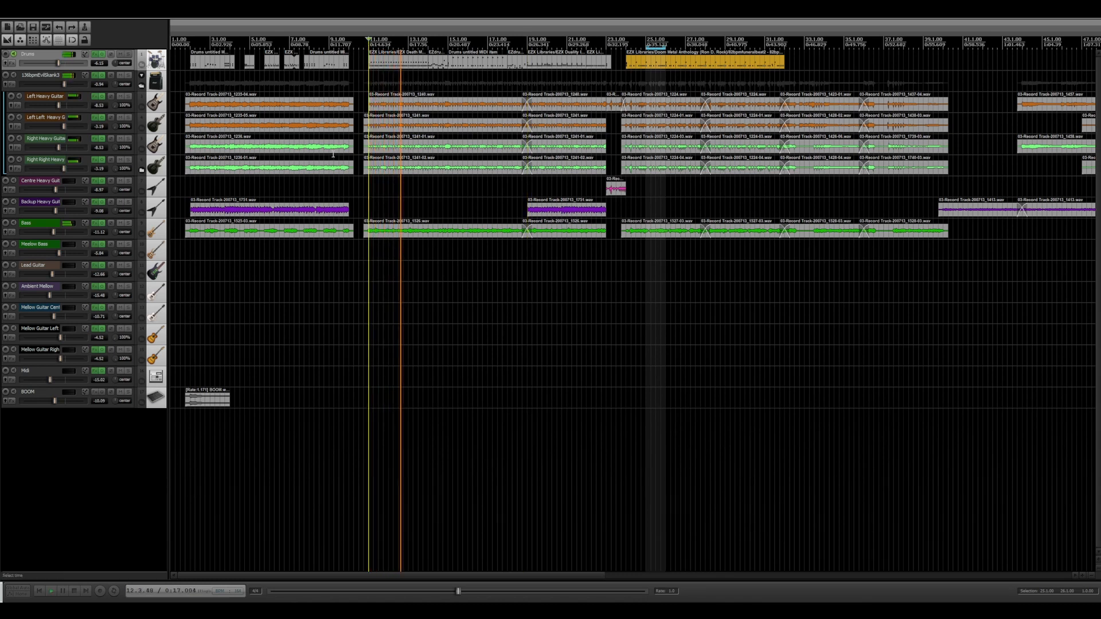
{"action": "key", "text": "space"}
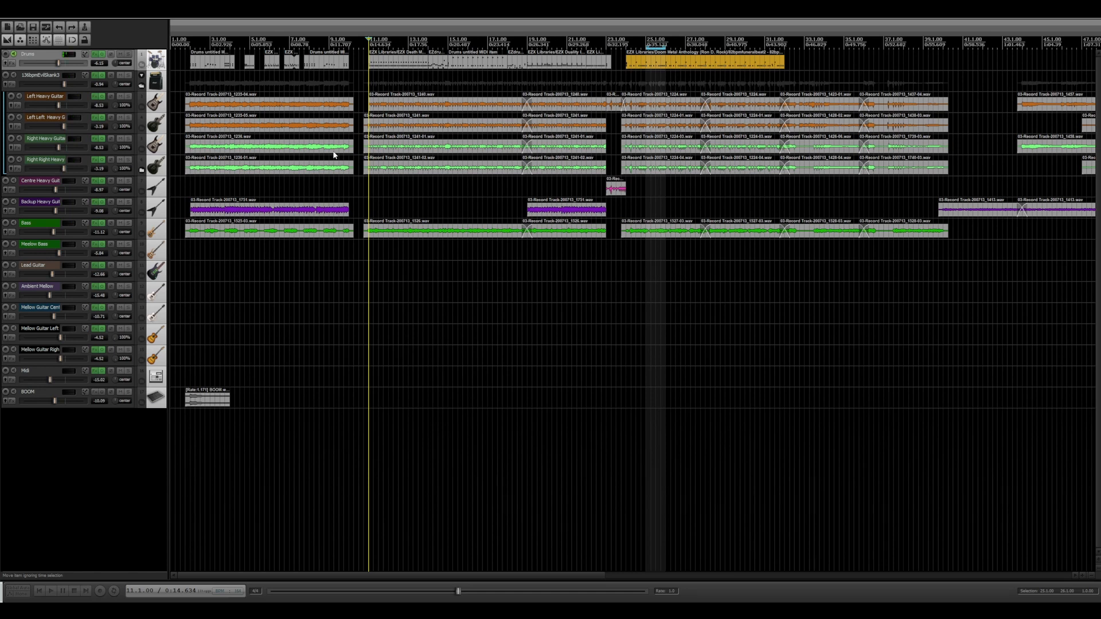
{"action": "left_click", "coordinate": [451, 45]}
{"action": "key", "text": "space"}
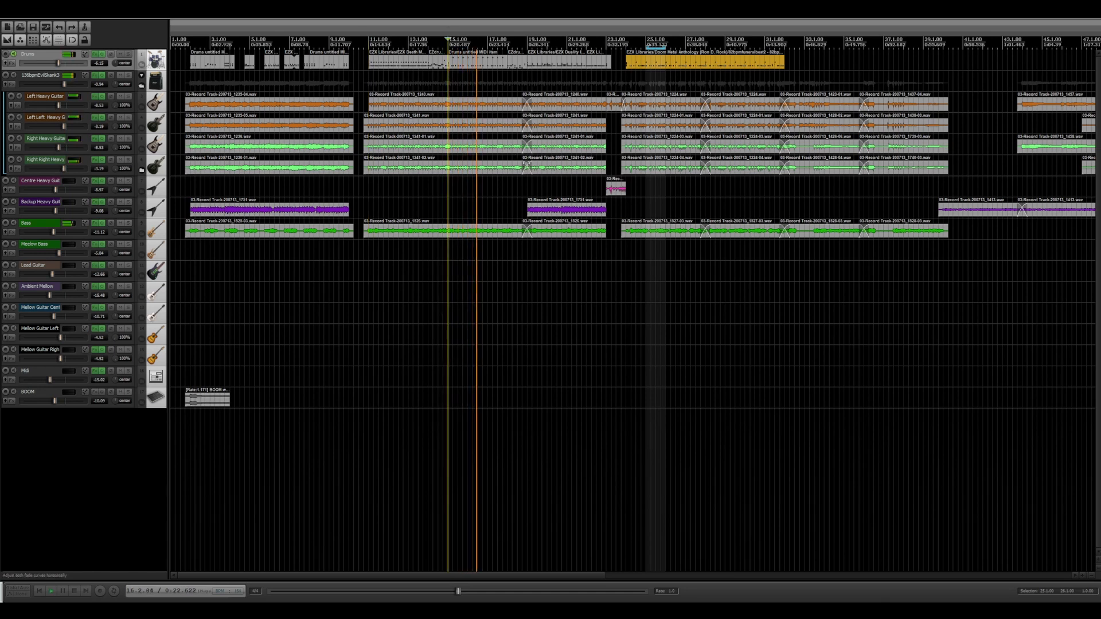
{"action": "key", "text": "space"}
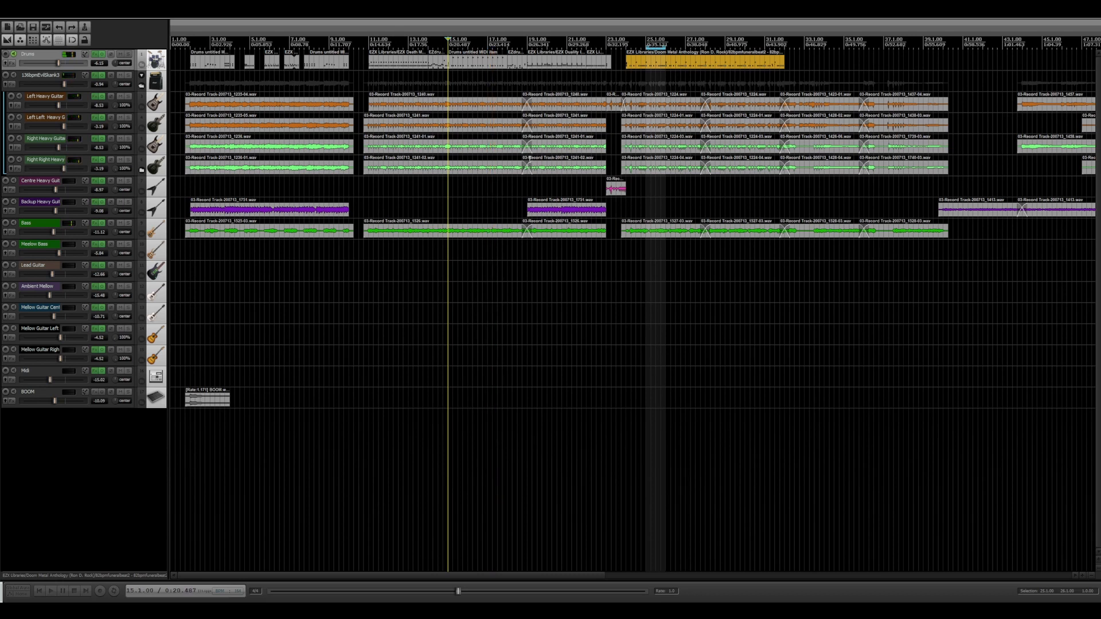
{"action": "left_click", "coordinate": [527, 42]}
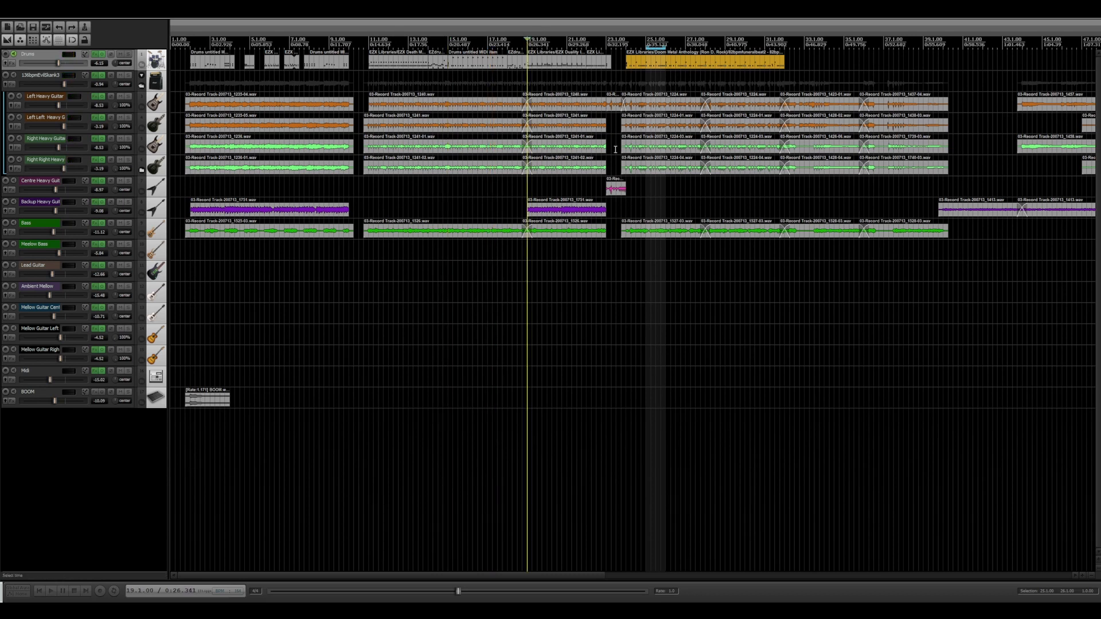
{"action": "key", "text": "space"}
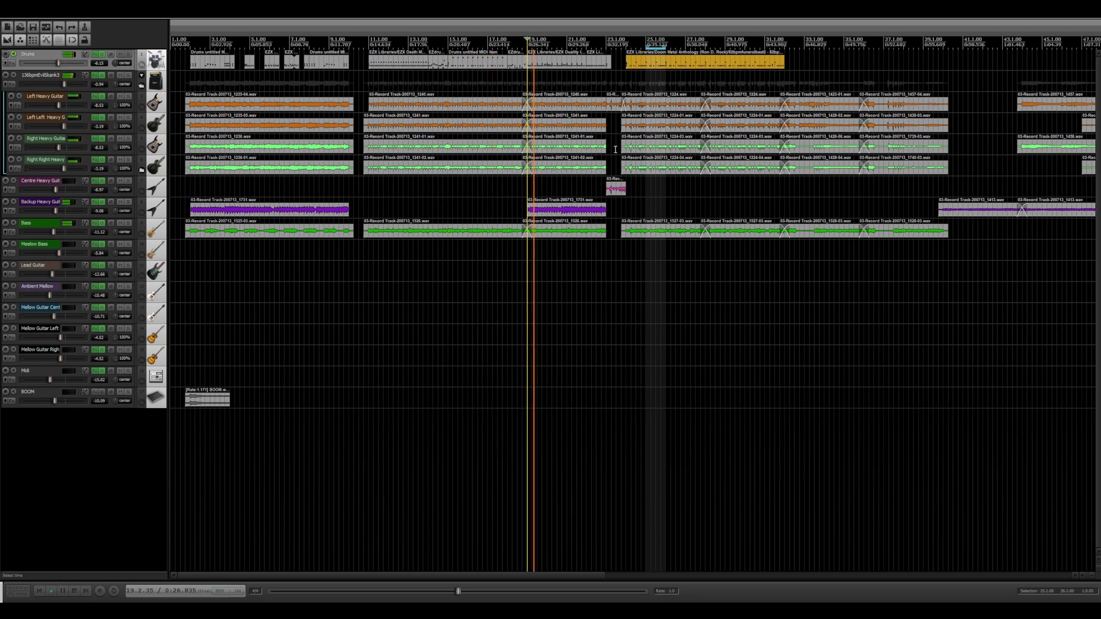
{"action": "key", "text": "space"}
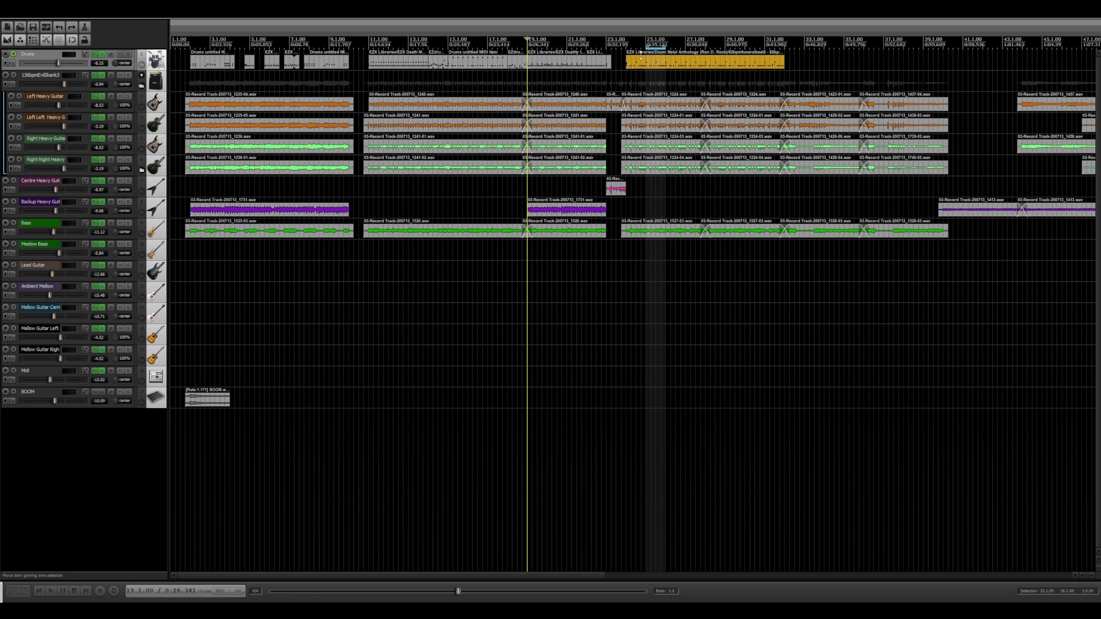
Play the song from 22.3 to hear the transition into the funeral beat with its open hi-hats
{"action": "left_click", "coordinate": [607, 44]}
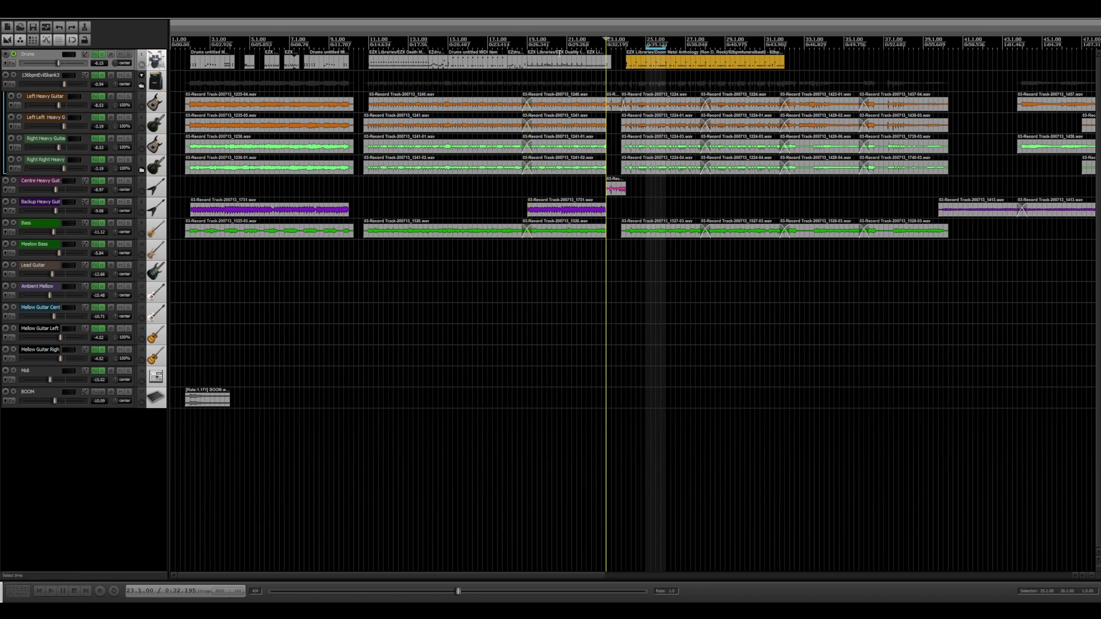
{"action": "left_click", "coordinate": [555, 59]}
{"action": "left_click", "coordinate": [596, 60]}
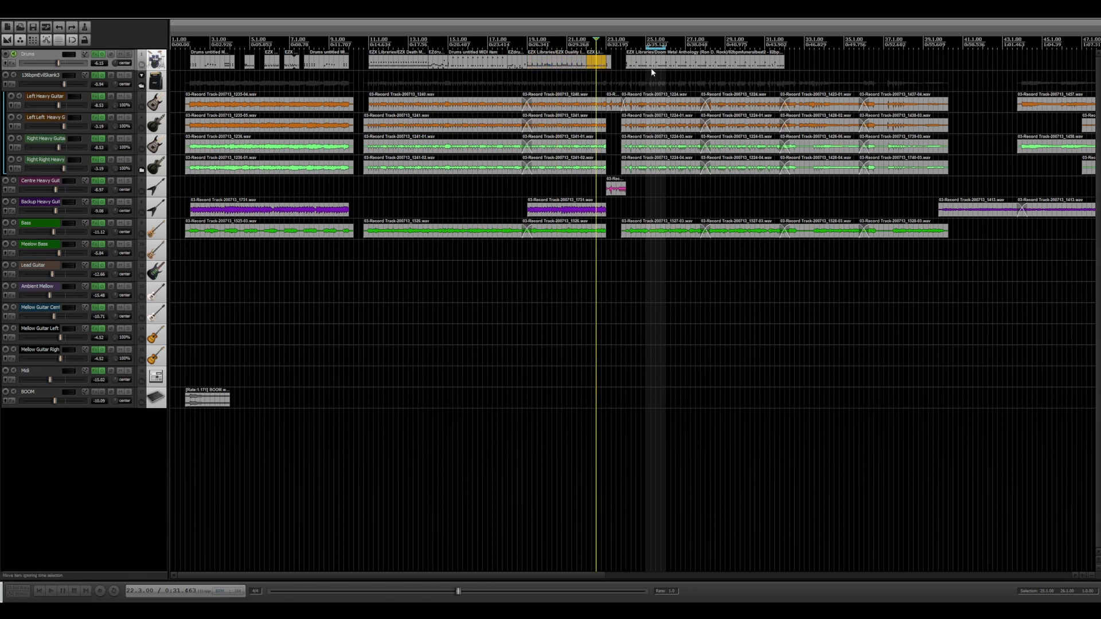
{"action": "key", "text": "space"}
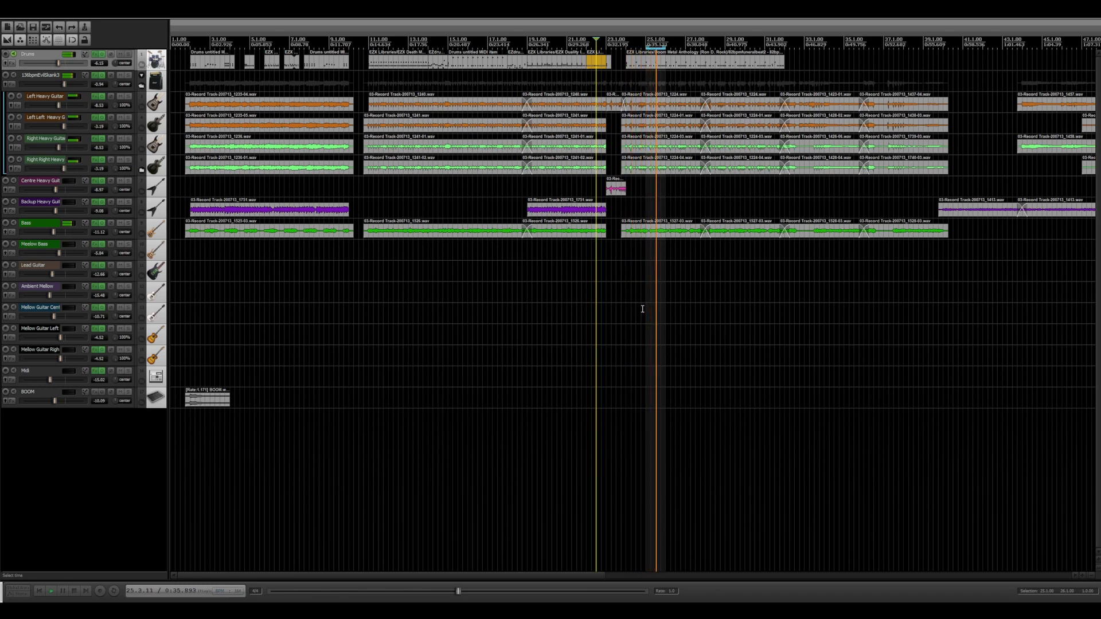
{"action": "key", "text": "space"}
Reopen the funeral beat, copy all HiHat Open notes one beat earlier, add one at 31.4 and close the MIDI editor
{"action": "left_click", "coordinate": [676, 66]}
{"action": "double_click", "coordinate": [675, 66]}
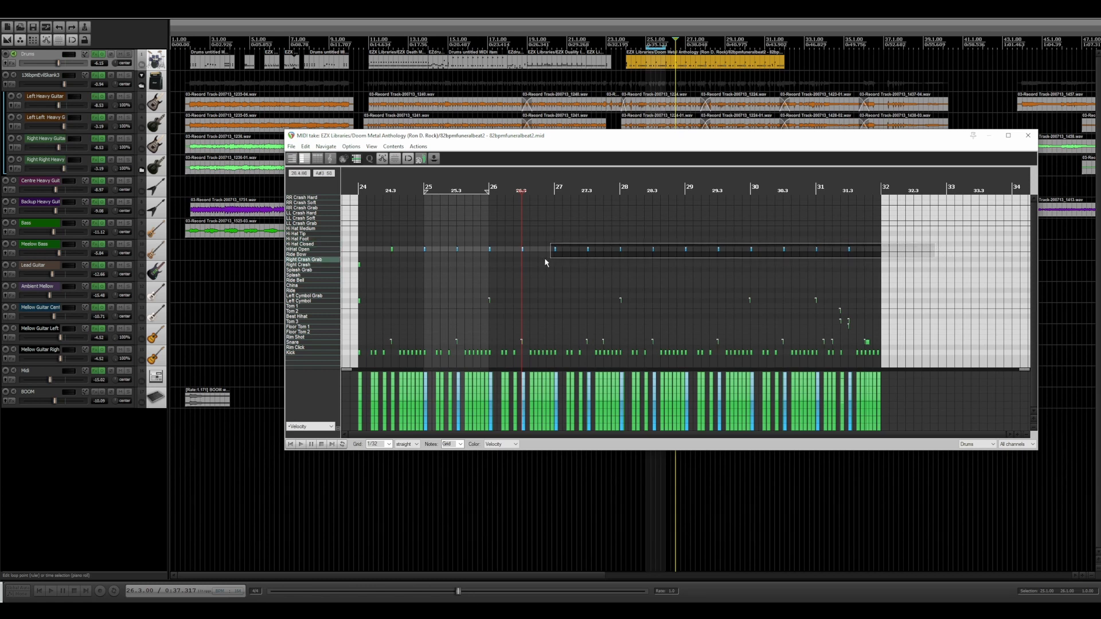
{"action": "left_click_drag", "start_coordinate": [393, 251], "coordinate": [376, 251]}
{"action": "left_click", "coordinate": [865, 249]}
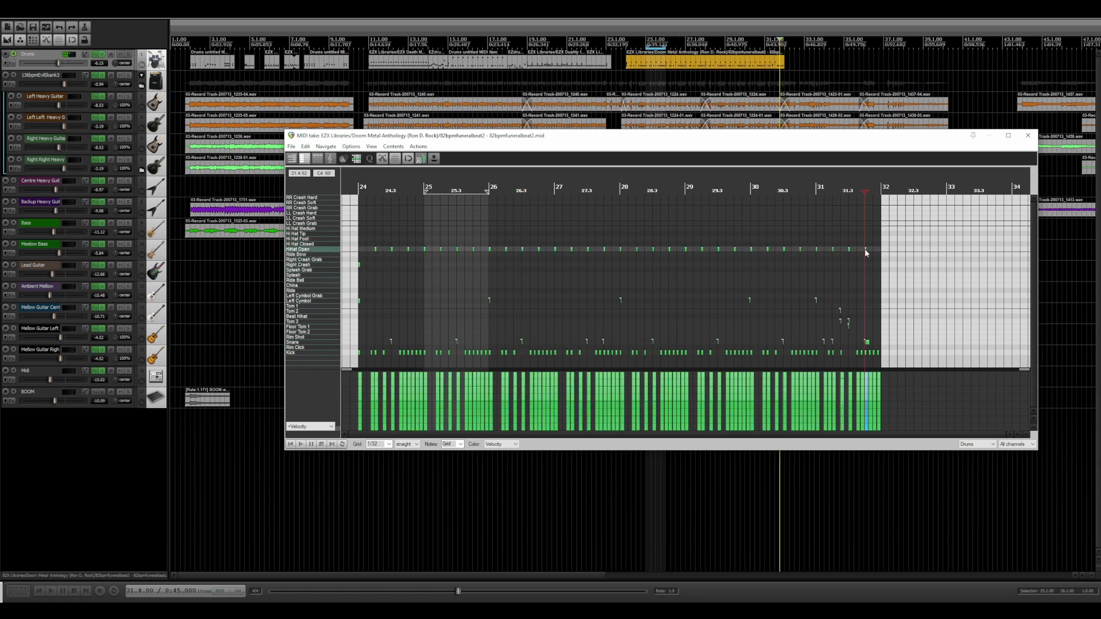
{"action": "left_click", "coordinate": [290, 443]}
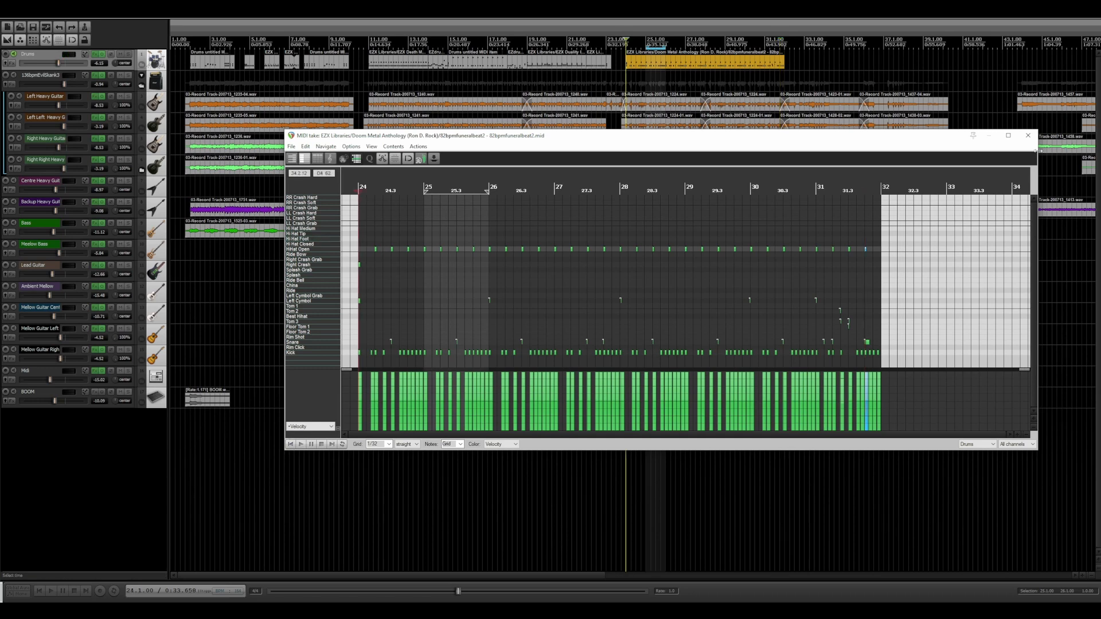
{"action": "left_click", "coordinate": [1028, 135]}
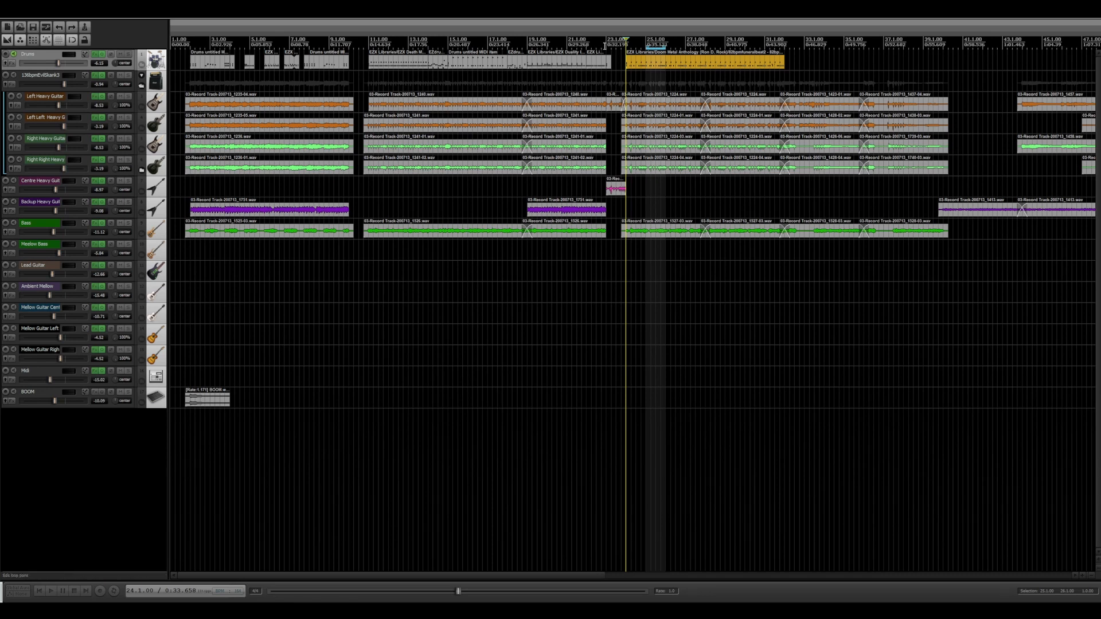
Play the song from bar 23 through the funeral beat, and place the edit cursor at bar 28
{"action": "left_click", "coordinate": [606, 44]}
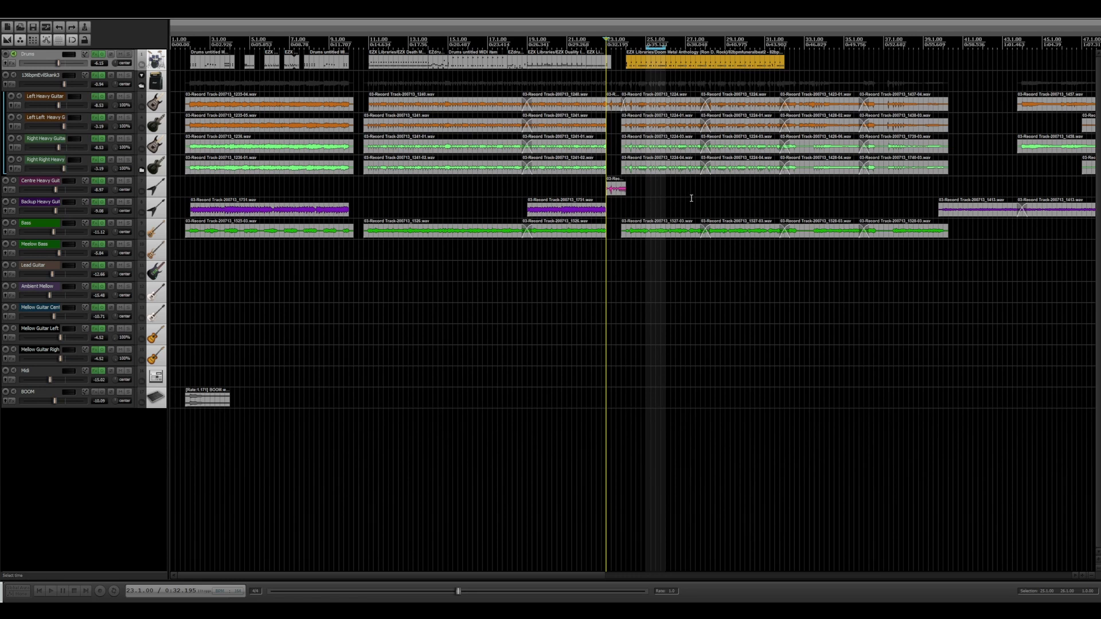
{"action": "key", "text": "space"}
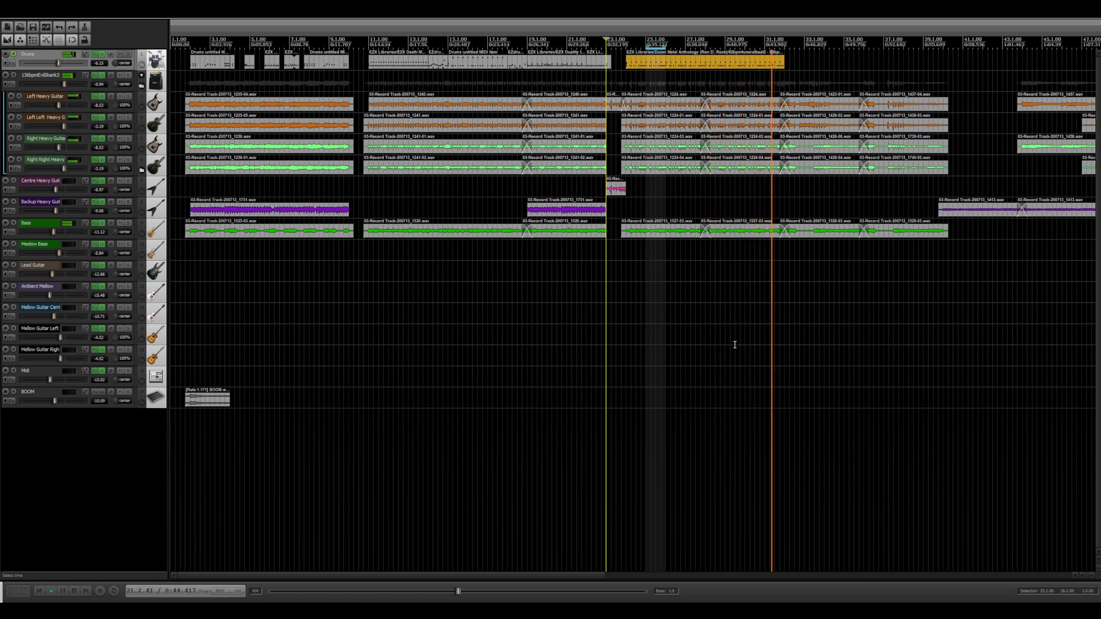
{"action": "key", "text": "space"}
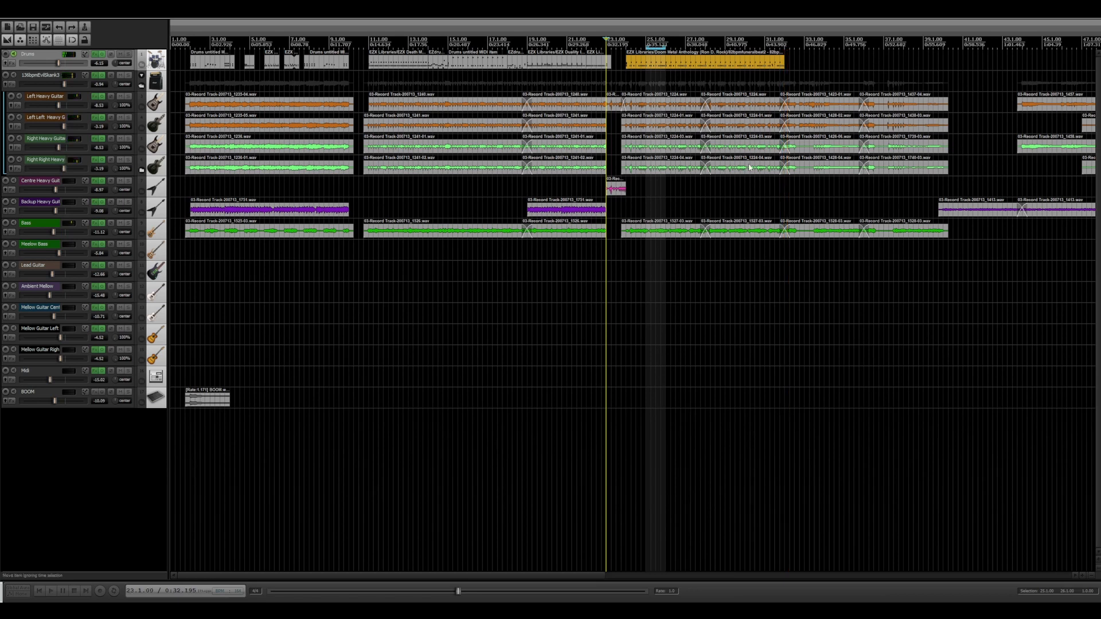
{"action": "left_click", "coordinate": [705, 65]}
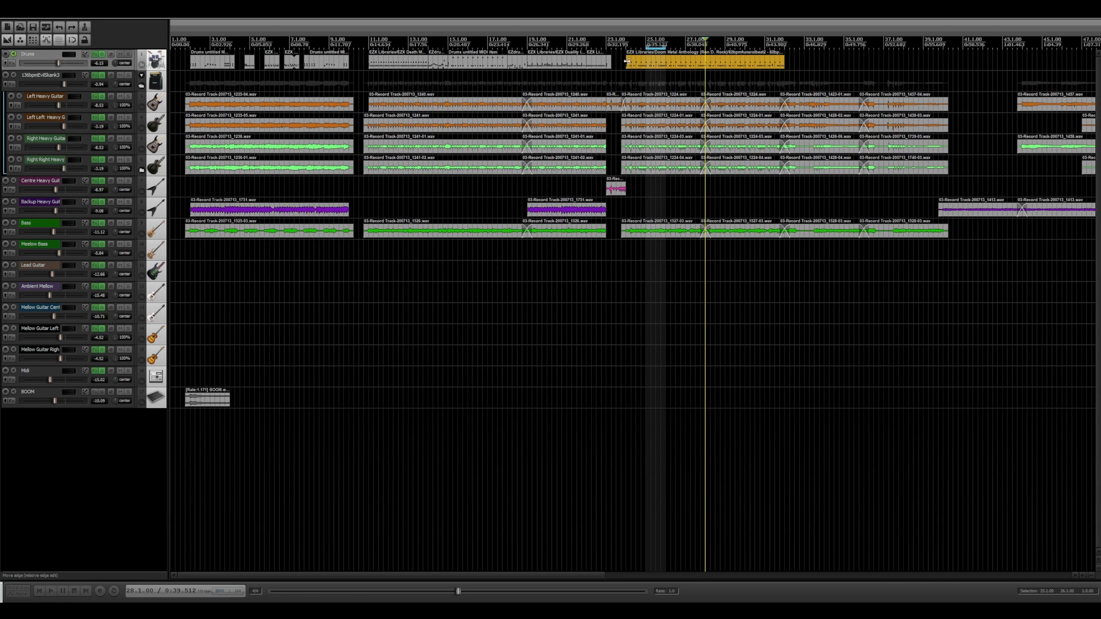
Split the funeral beat item at bar 28 and shorten its first part to end at bar 27
{"action": "scroll", "coordinate": [779, 63], "scroll_direction": "up", "scroll_amount": 4}
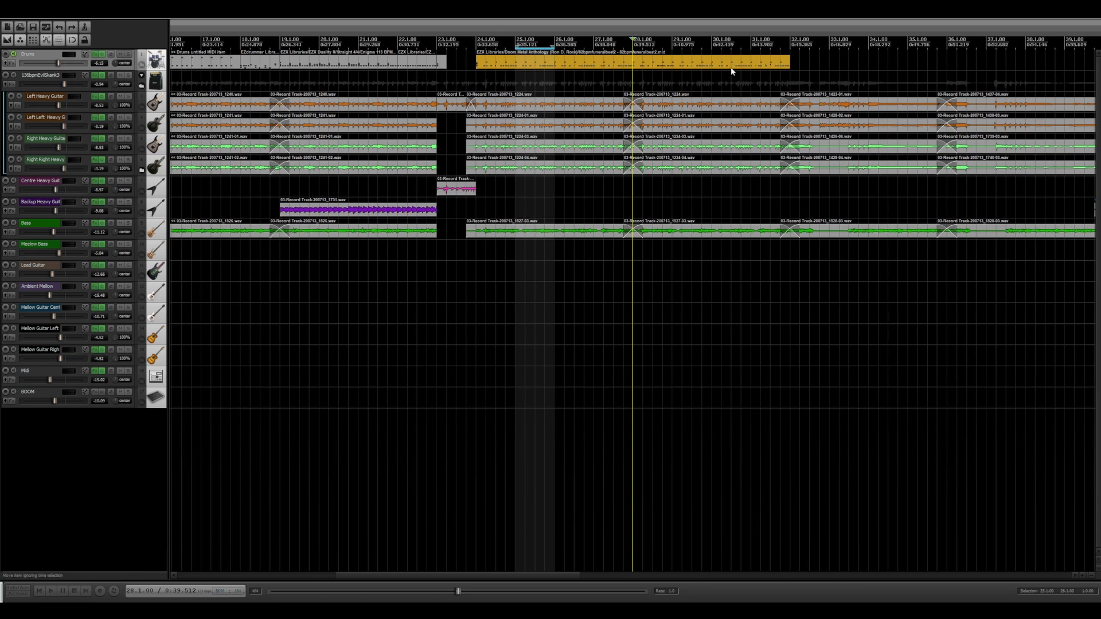
{"action": "left_click", "coordinate": [635, 67]}
{"action": "key", "text": "s"}
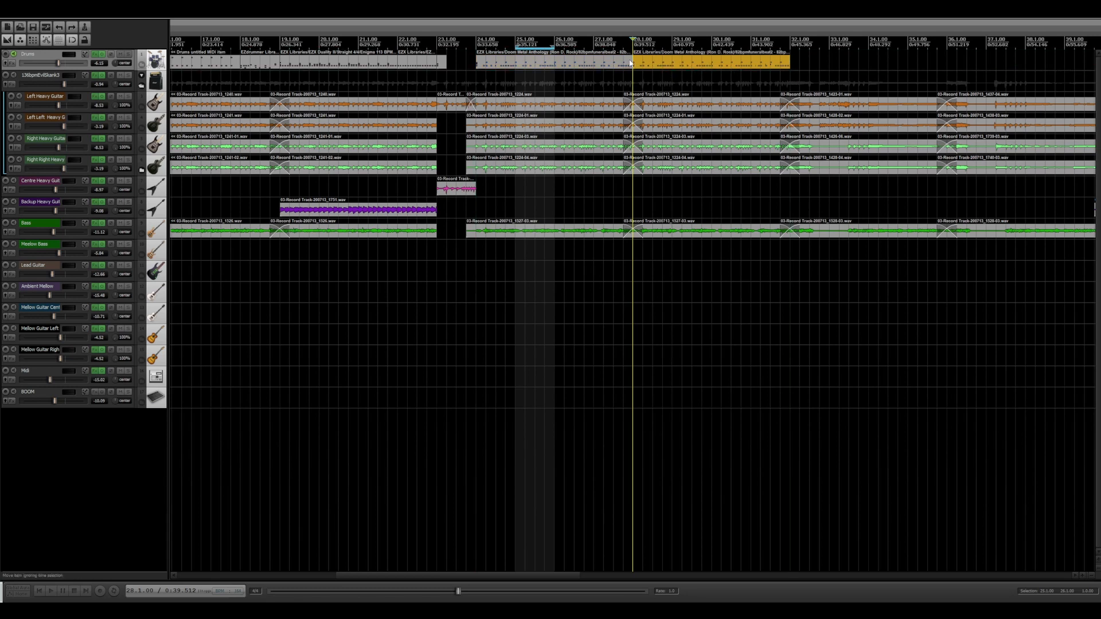
{"action": "left_click_drag", "start_coordinate": [629, 60], "coordinate": [594, 61]}
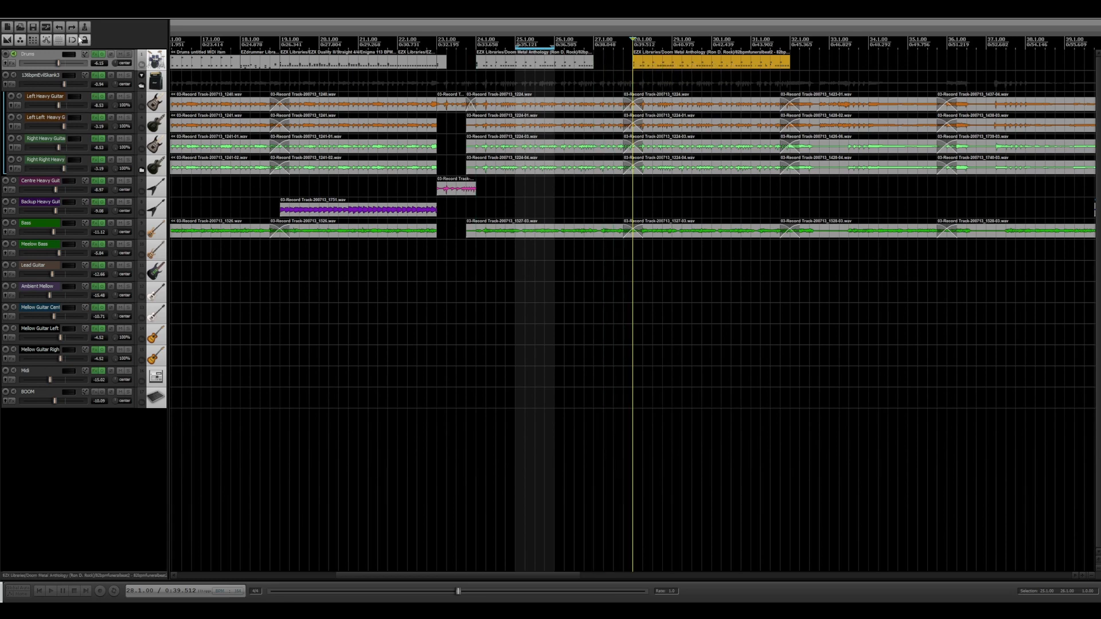
Open EZdrummer 3's grooves for the Drums track and filter them to the Fill type
{"action": "left_click", "coordinate": [96, 58]}
{"action": "left_click", "coordinate": [529, 171]}
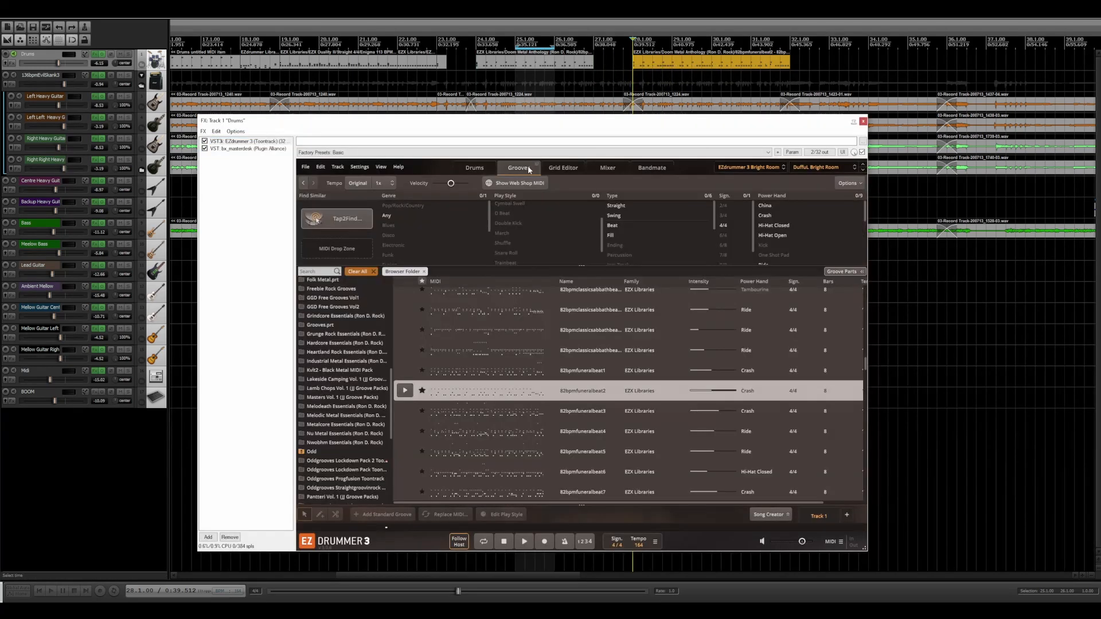
{"action": "left_click", "coordinate": [611, 235]}
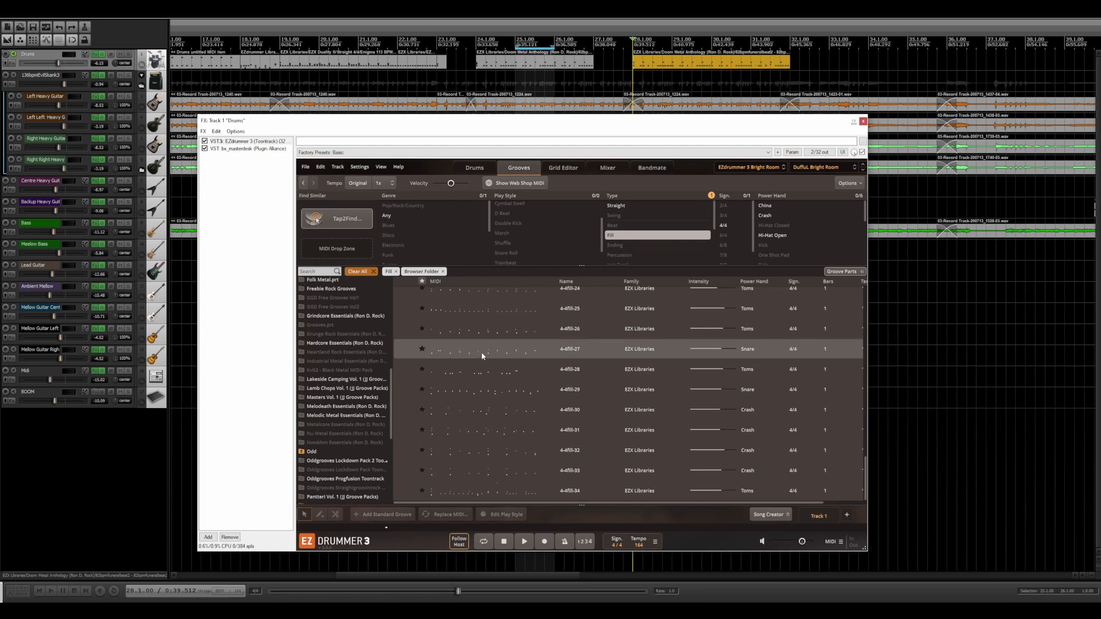
Audition Fill18 from Melodeath Essentials and place it in the Drums track's gap at bar 27
{"action": "left_click", "coordinate": [351, 406]}
{"action": "left_click", "coordinate": [401, 391]}
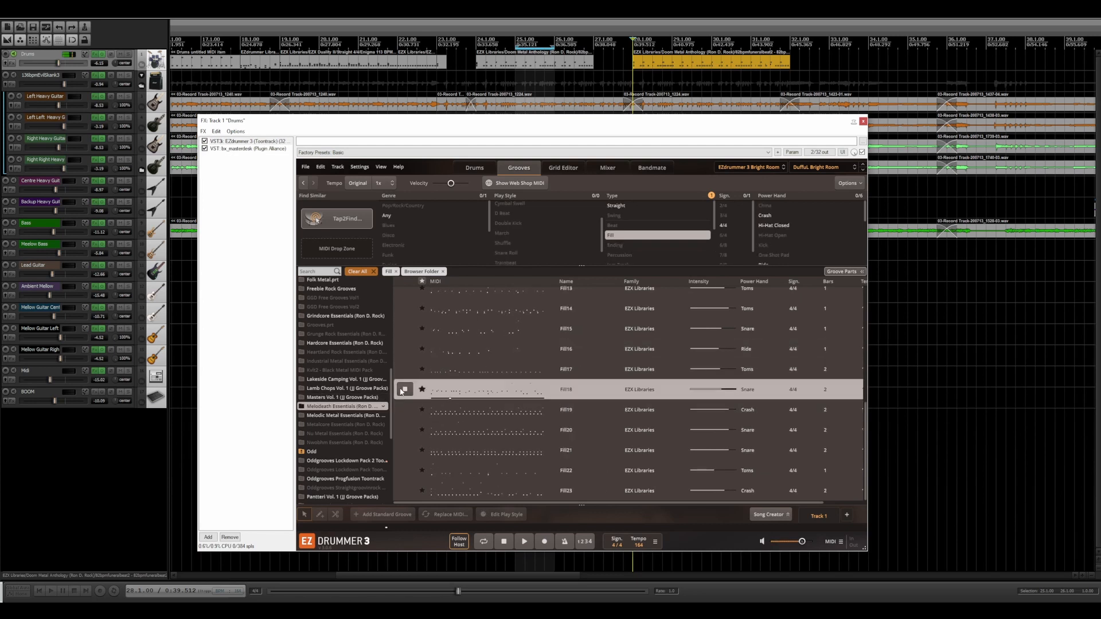
{"action": "left_click", "coordinate": [403, 390]}
{"action": "left_click", "coordinate": [403, 391]}
{"action": "left_click_drag", "start_coordinate": [405, 390], "coordinate": [619, 65]}
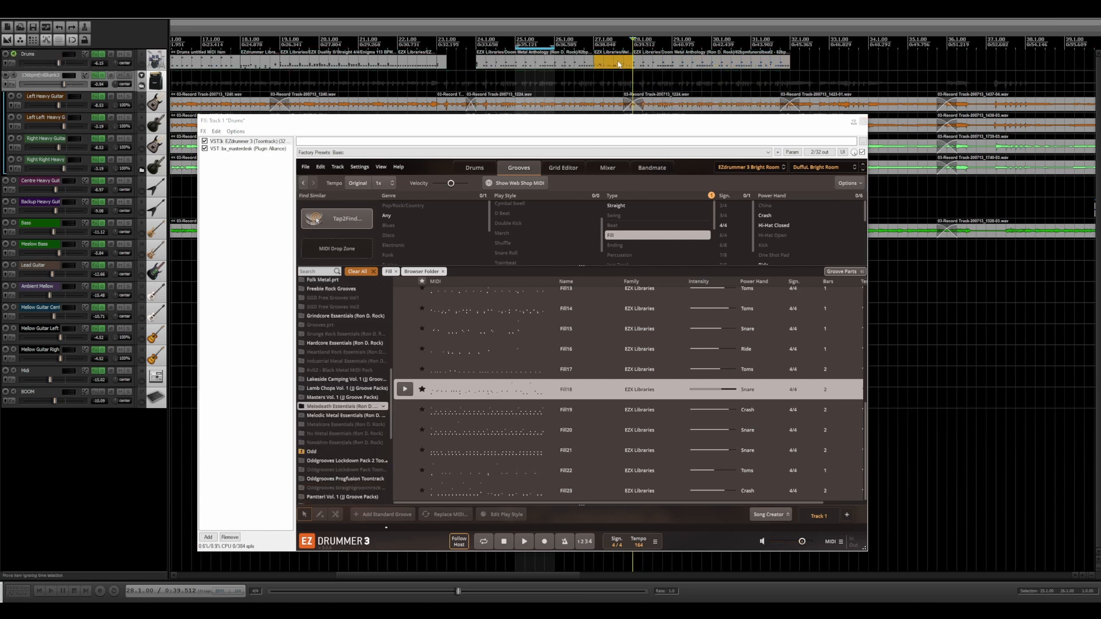
Play the song from bar 24 into the new fill, and delete that fill at bar 27
{"action": "left_click", "coordinate": [478, 43]}
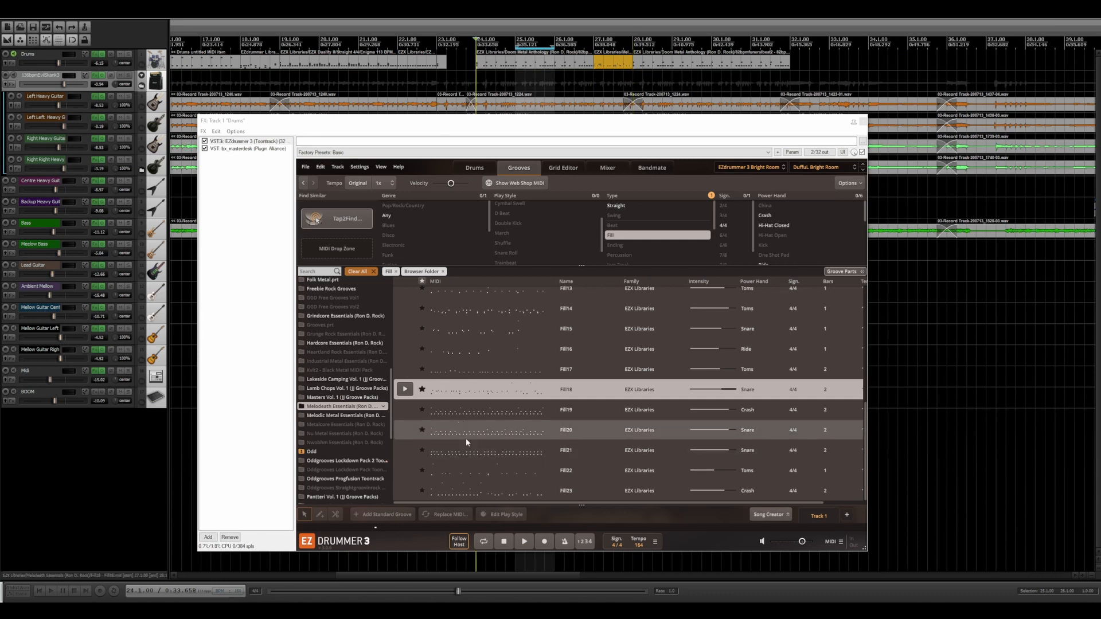
{"action": "key", "text": "space"}
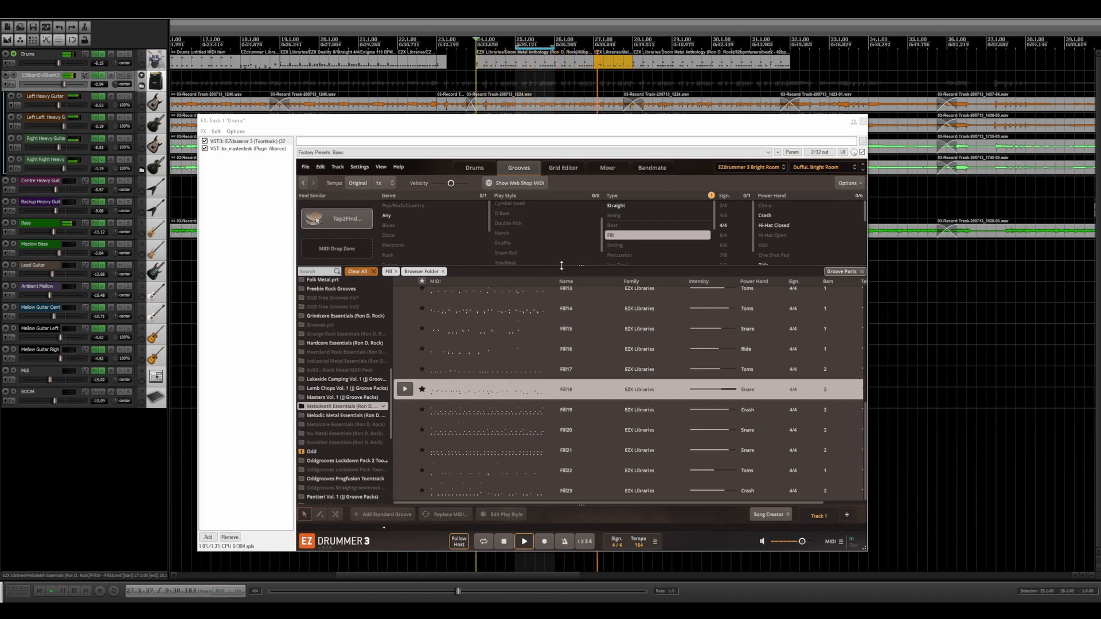
{"action": "key", "text": "space"}
{"action": "left_click", "coordinate": [617, 88]}
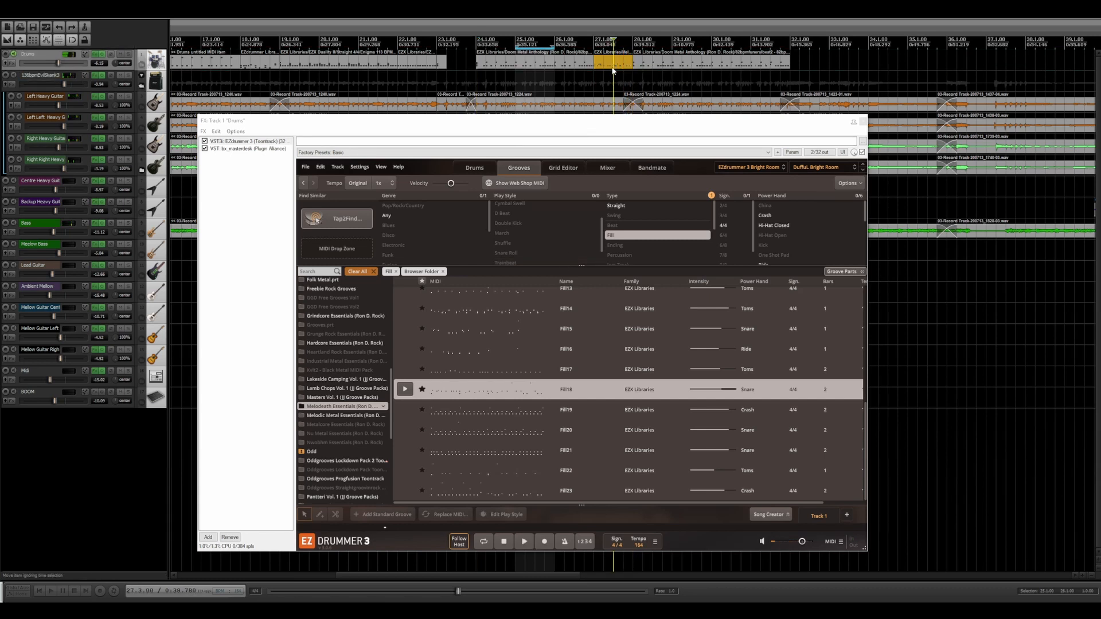
Audition Fill7, Fill6, Fill5, Fill4 and Fill3 in Melodeath Essentials
{"action": "scroll", "coordinate": [472, 419], "scroll_direction": "up", "scroll_amount": 5}
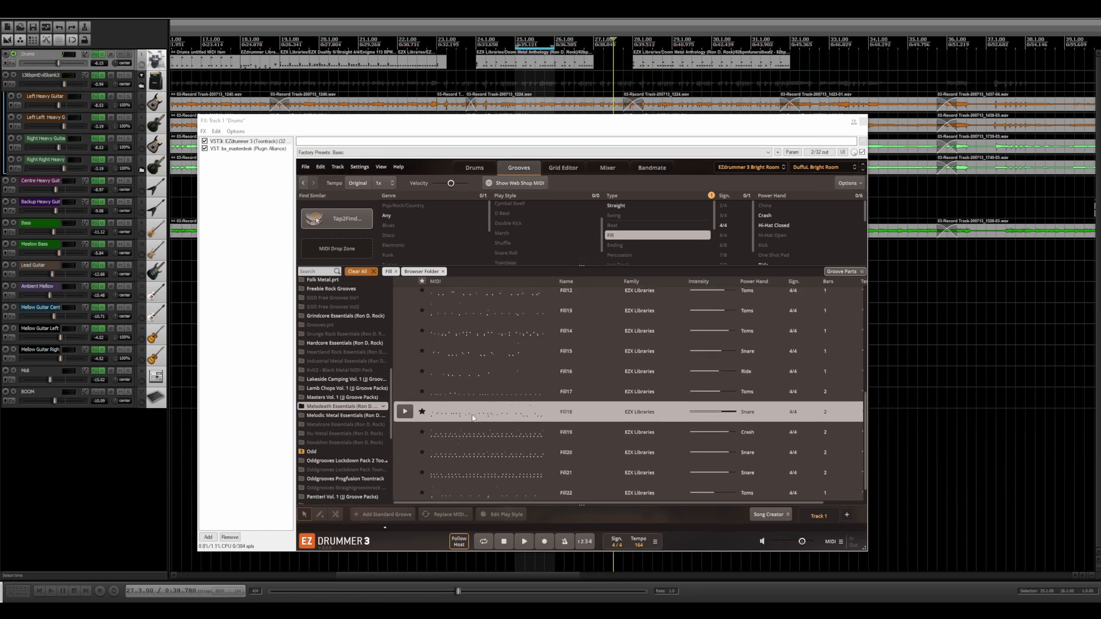
{"action": "left_click", "coordinate": [407, 367]}
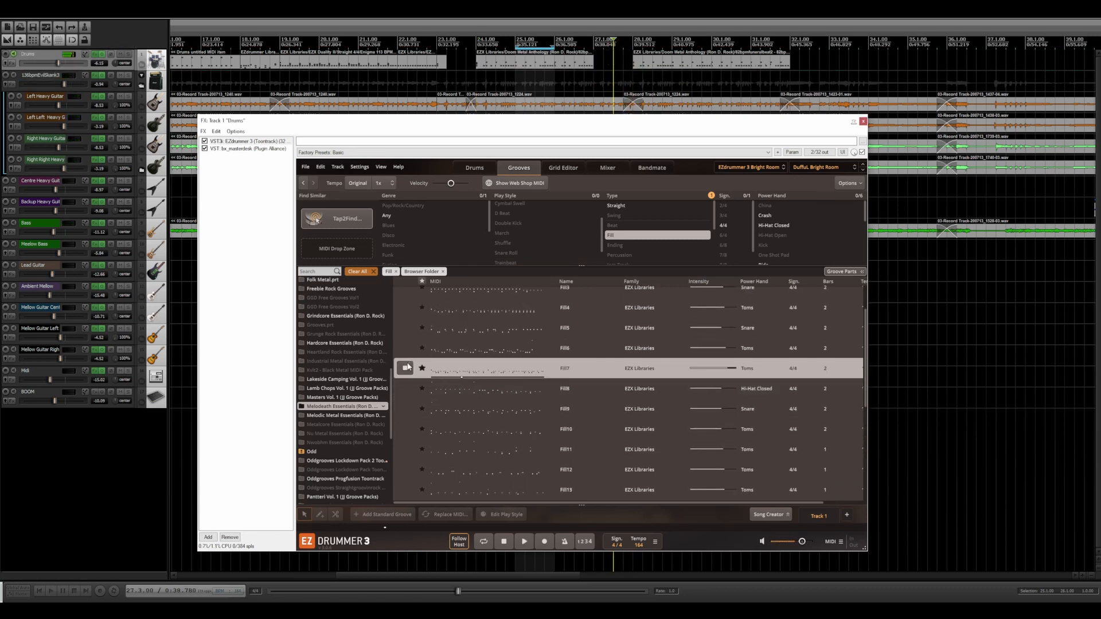
{"action": "left_click", "coordinate": [411, 346]}
{"action": "left_click", "coordinate": [406, 328]}
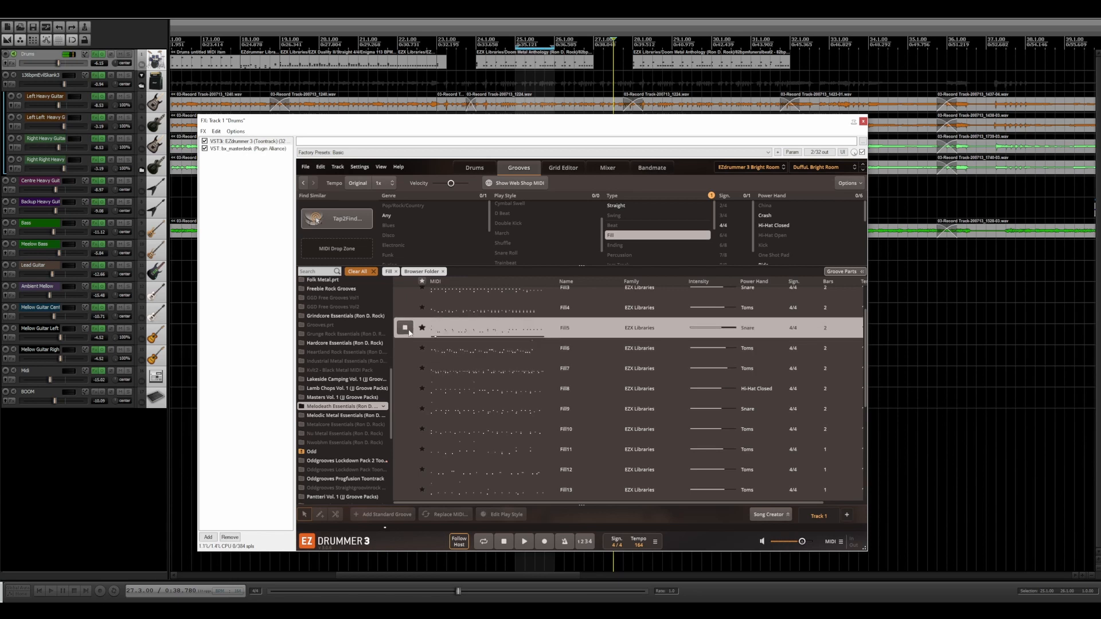
{"action": "left_click", "coordinate": [406, 308]}
{"action": "scroll", "coordinate": [407, 312], "scroll_direction": "up", "scroll_amount": 1}
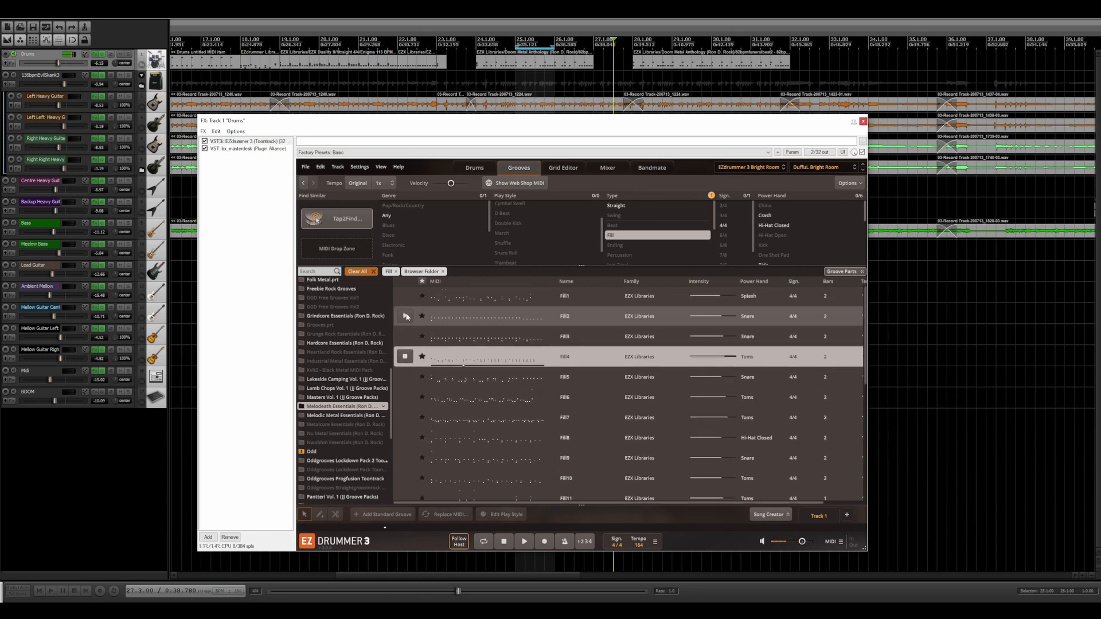
{"action": "left_click", "coordinate": [412, 339]}
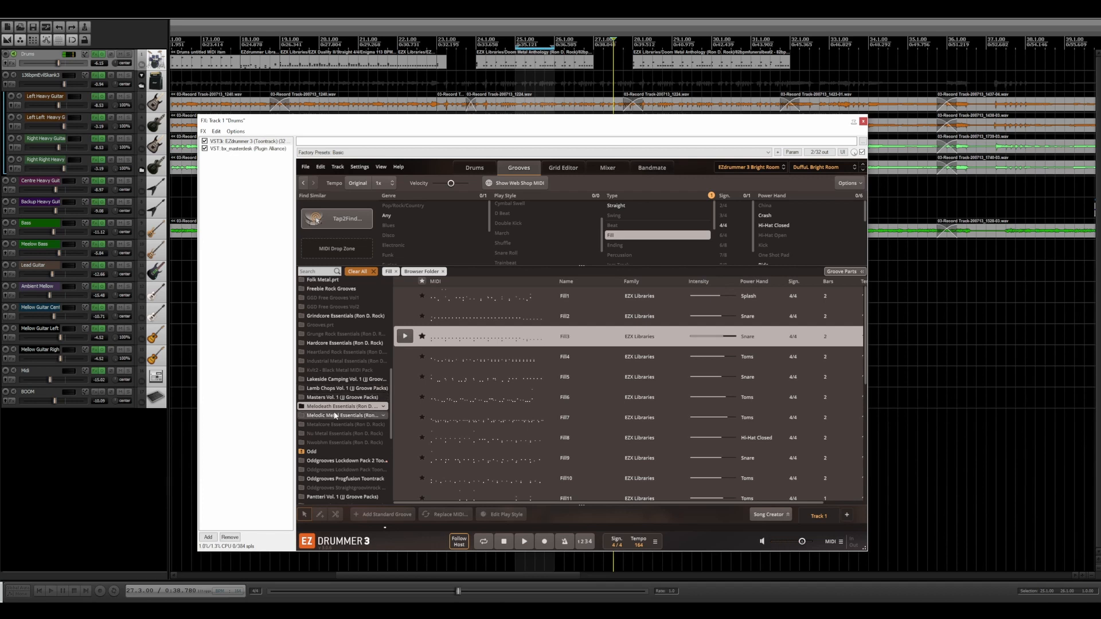
Audition Fill10 and Fill14 from Melodic Metal Essentials, and place Fill14 on the Drums track at bar 27
{"action": "left_click", "coordinate": [375, 415]}
{"action": "scroll", "coordinate": [399, 389], "scroll_direction": "down", "scroll_amount": 1}
{"action": "left_click", "coordinate": [405, 389]}
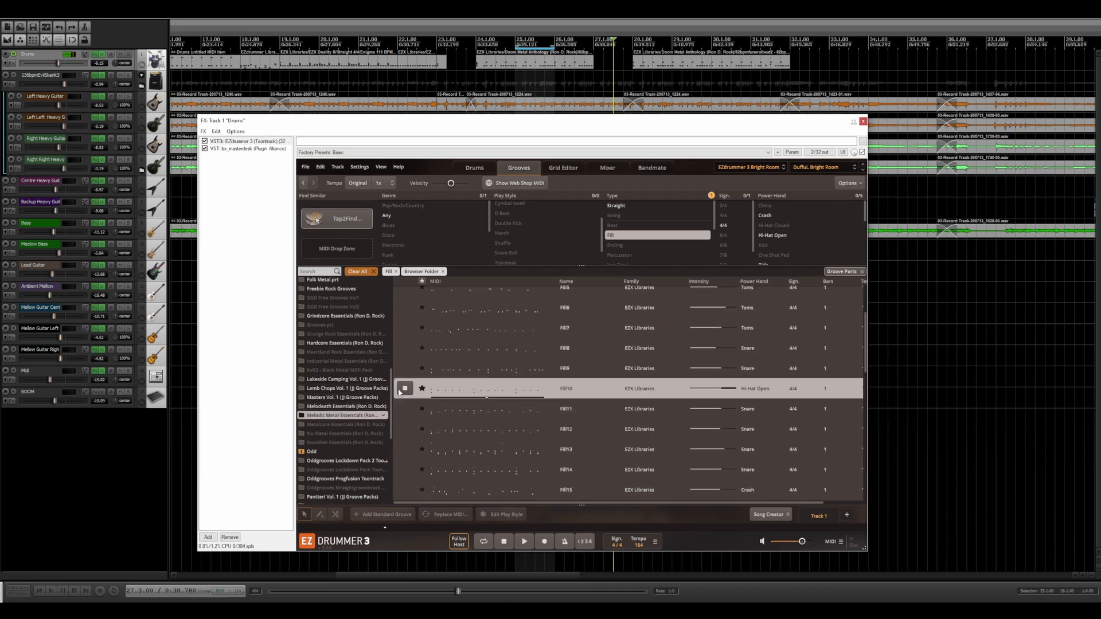
{"action": "scroll", "coordinate": [400, 392], "scroll_direction": "down", "scroll_amount": 2}
{"action": "left_click", "coordinate": [400, 390]}
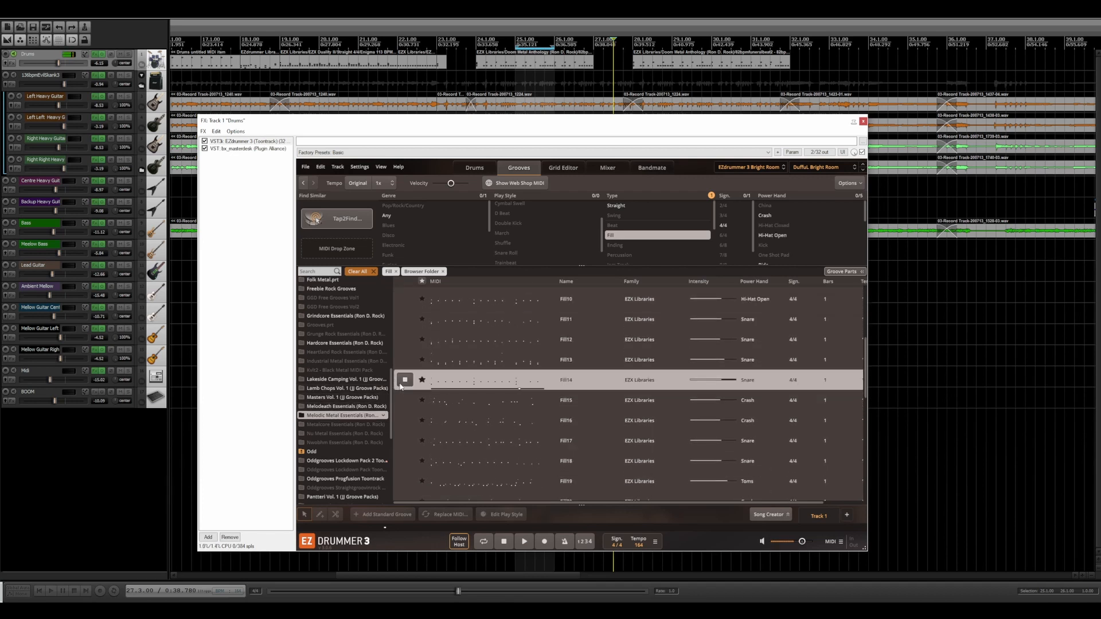
{"action": "left_click_drag", "start_coordinate": [401, 387], "coordinate": [591, 55]}
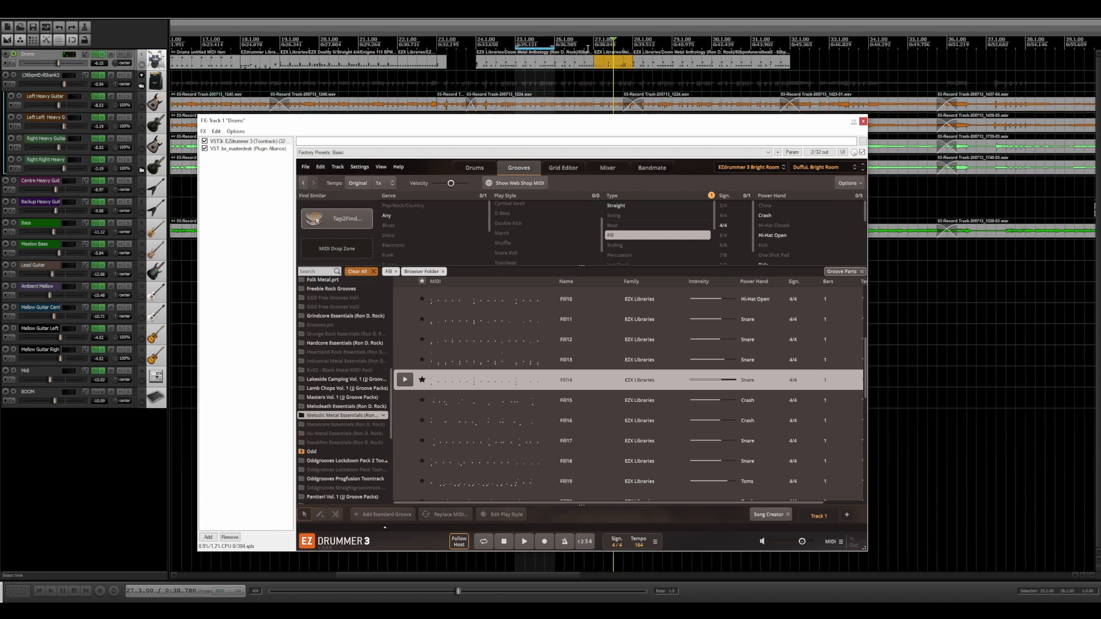
Play the song from bar 26 through the new fill, and shorten the funeral beat item after it to end at bar 31
{"action": "left_click", "coordinate": [552, 43]}
{"action": "key", "text": "space"}
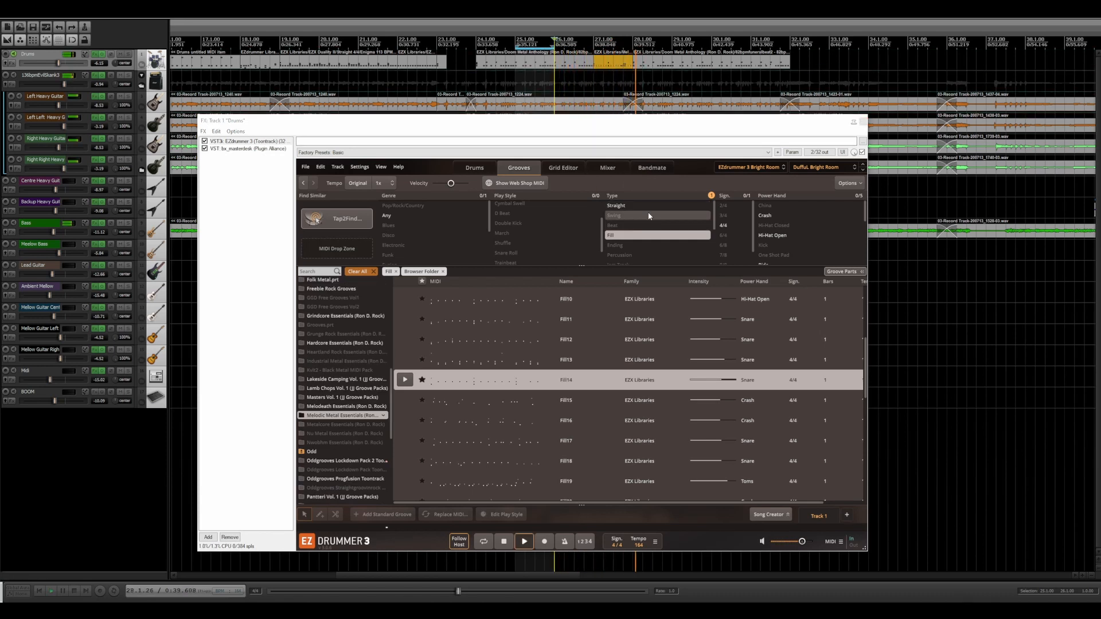
{"action": "key", "text": "space"}
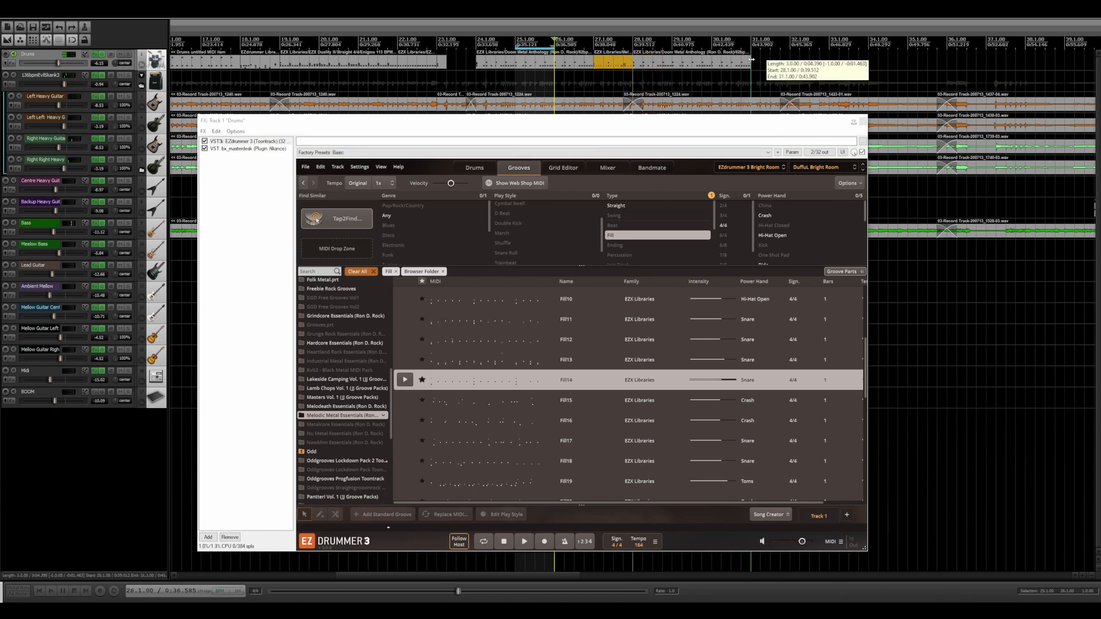
Audition further Melodic Metal Essentials fills, including Fill23, Fill24, Fill29 and Fill34
{"action": "scroll", "coordinate": [328, 401], "scroll_direction": "down", "scroll_amount": 4}
{"action": "scroll", "coordinate": [408, 405], "scroll_direction": "down", "scroll_amount": 7}
{"action": "left_click", "coordinate": [405, 408]}
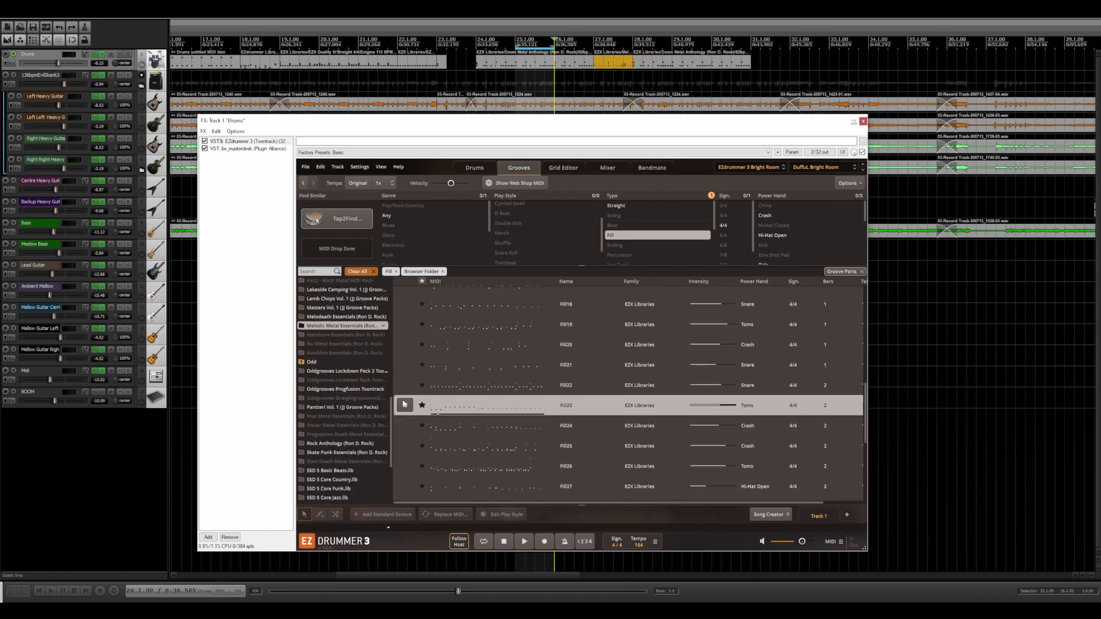
{"action": "left_click", "coordinate": [403, 426]}
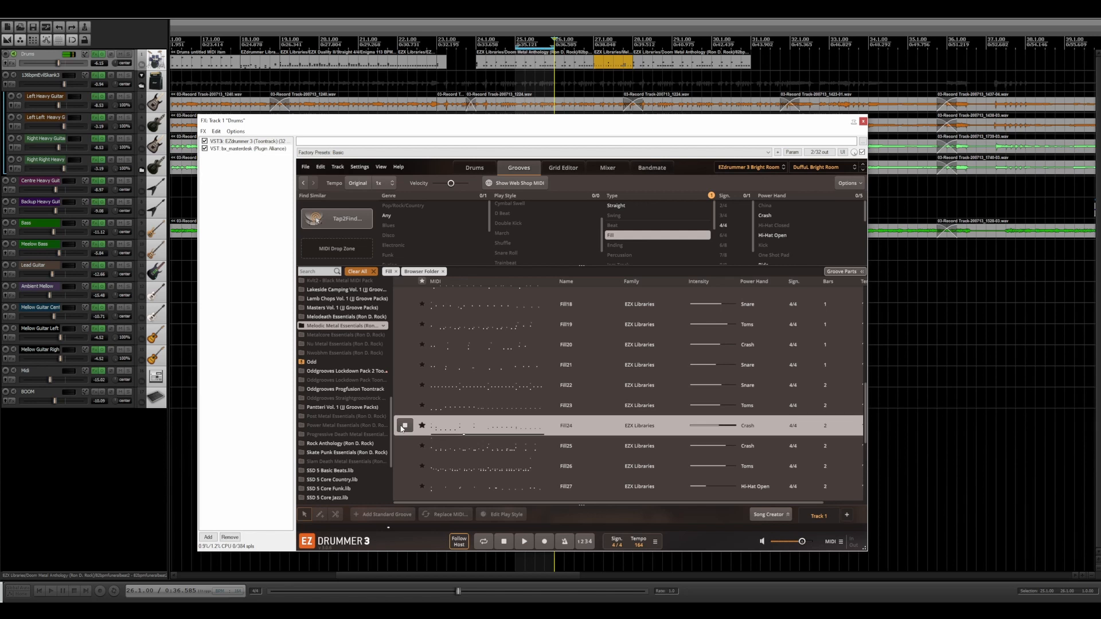
{"action": "scroll", "coordinate": [402, 428], "scroll_direction": "down", "scroll_amount": 2}
{"action": "left_click", "coordinate": [402, 425]}
{"action": "left_click", "coordinate": [403, 437]}
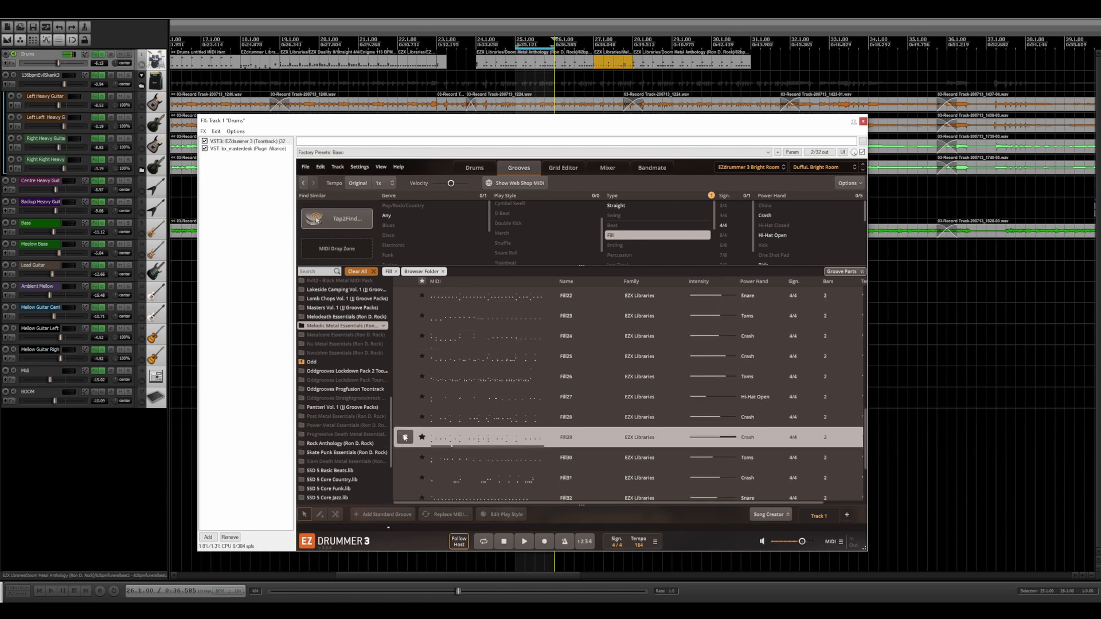
{"action": "scroll", "coordinate": [405, 438], "scroll_direction": "down", "scroll_amount": 3}
{"action": "left_click", "coordinate": [405, 431]}
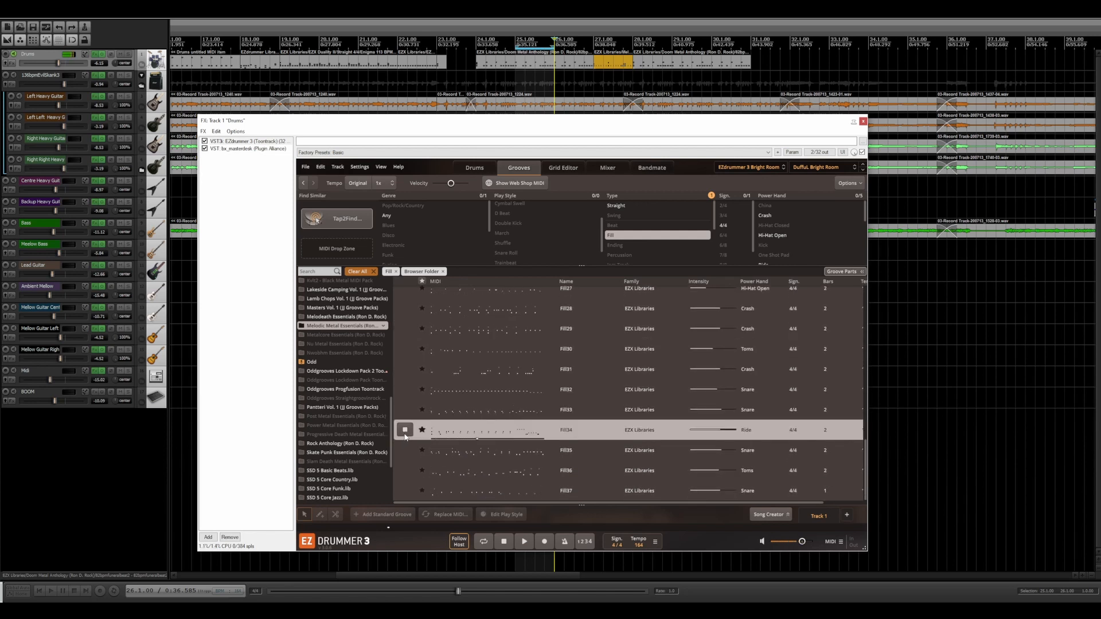
Audition 138bpmskyfill 5 from Rock Anthology, place it on the Drums track at bar 31 and play it back with the song
{"action": "left_click", "coordinate": [340, 443]}
{"action": "left_click", "coordinate": [404, 411]}
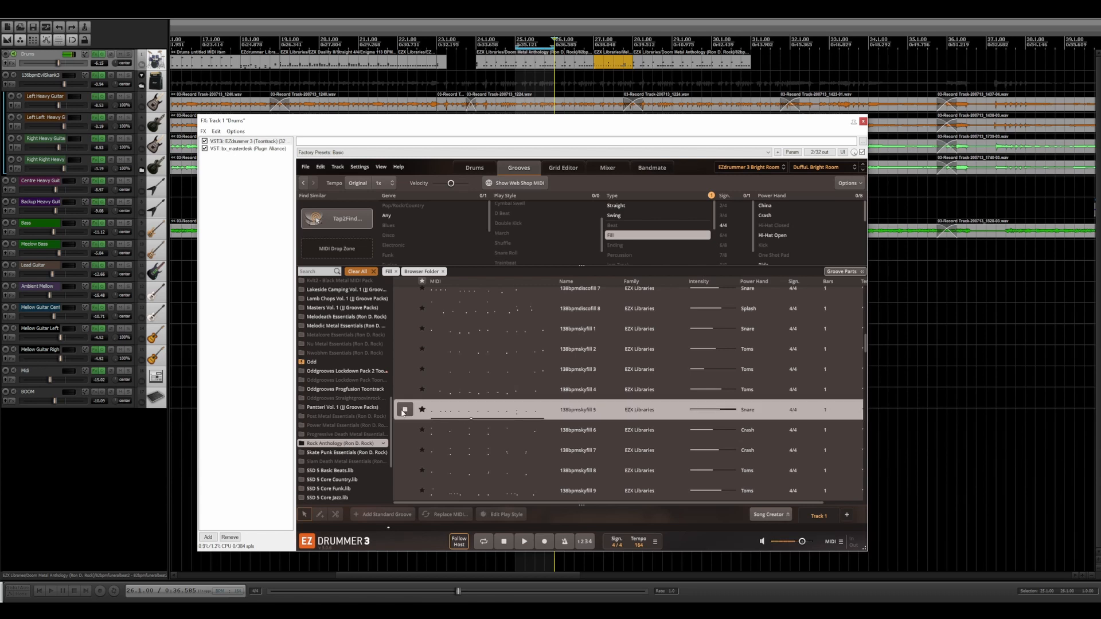
{"action": "left_click_drag", "start_coordinate": [504, 390], "coordinate": [757, 62]}
{"action": "key", "text": "space"}
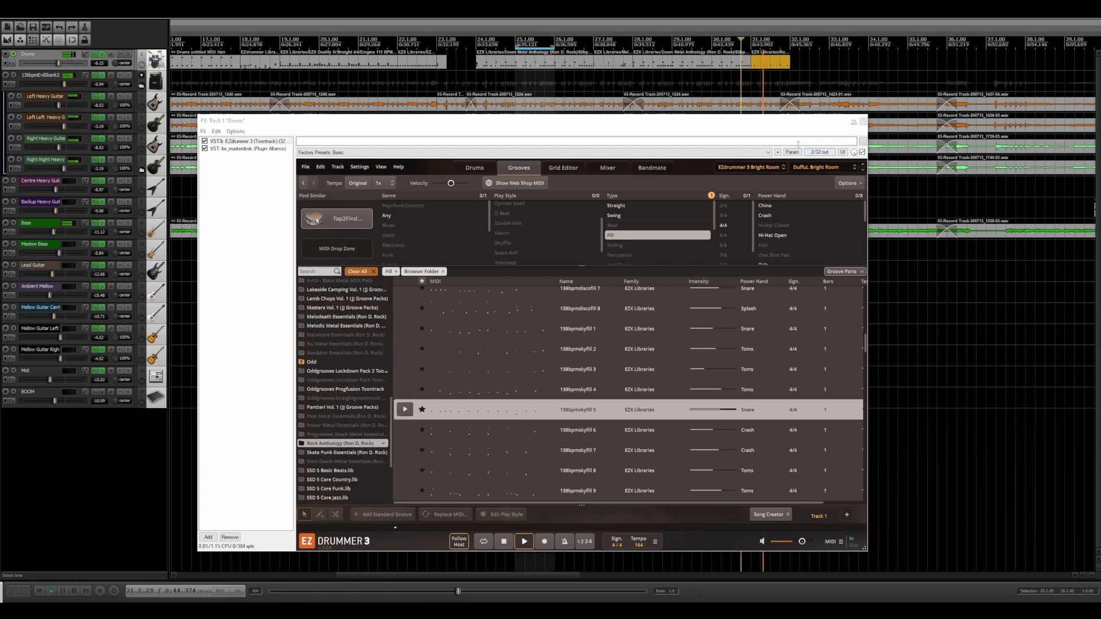
{"action": "key", "text": "space"}
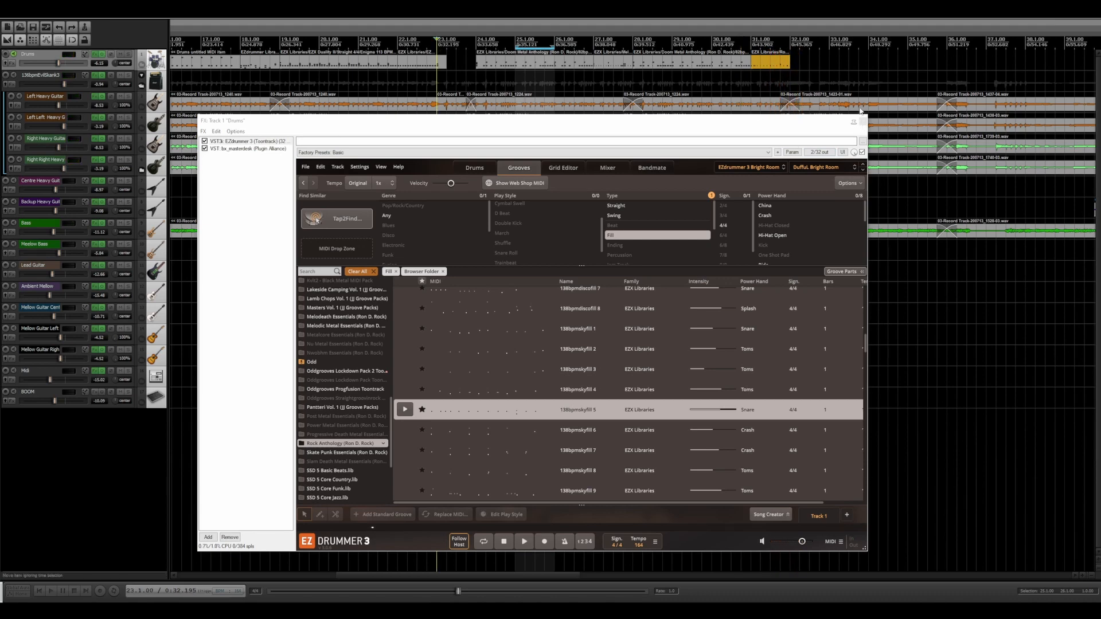
Close the FX window, play the song from bar 23 and raise the Drums track's volume to about -3.4 dB
{"action": "left_click", "coordinate": [863, 122]}
{"action": "key", "text": "space"}
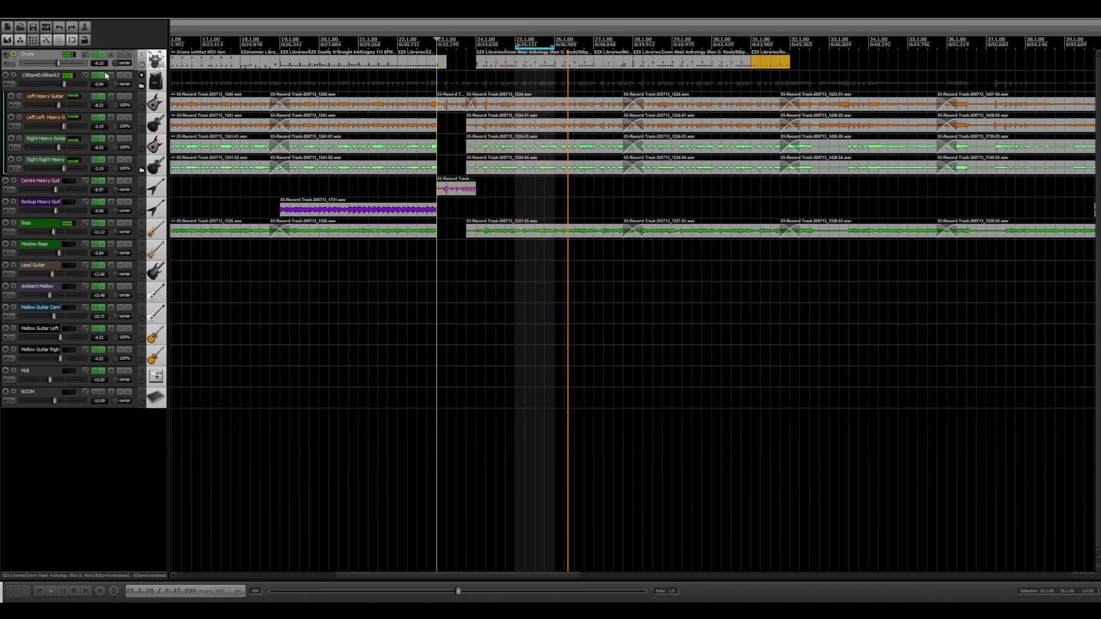
{"action": "left_click_drag", "start_coordinate": [61, 64], "coordinate": [63, 62]}
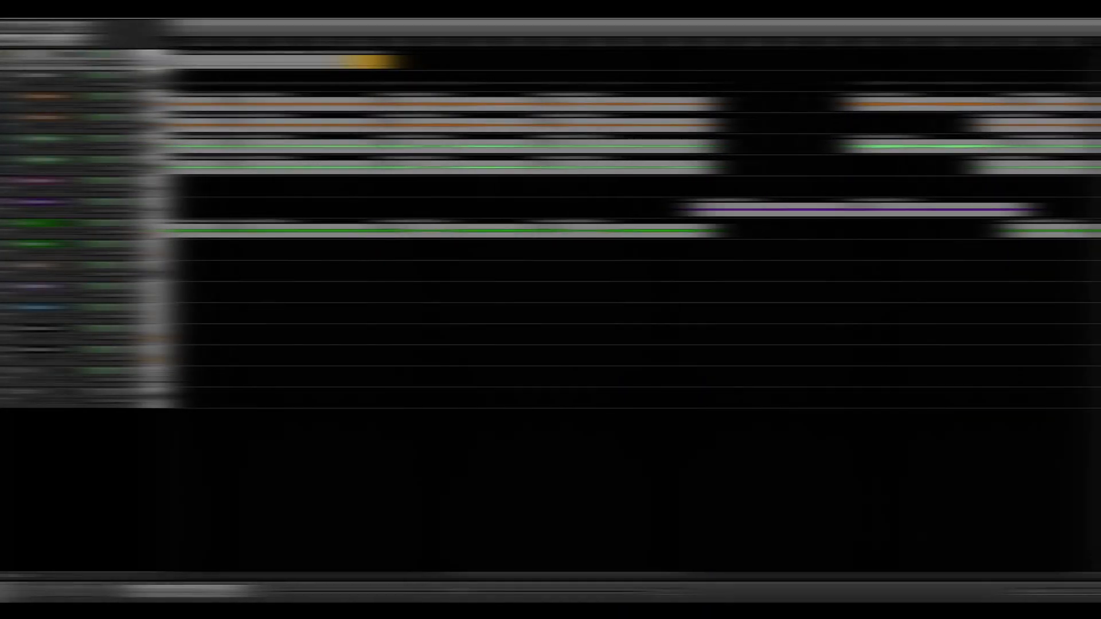
Play the song from bar 31 to hear the fill and the riff that follows up to bar 40
{"action": "key", "text": "space"}
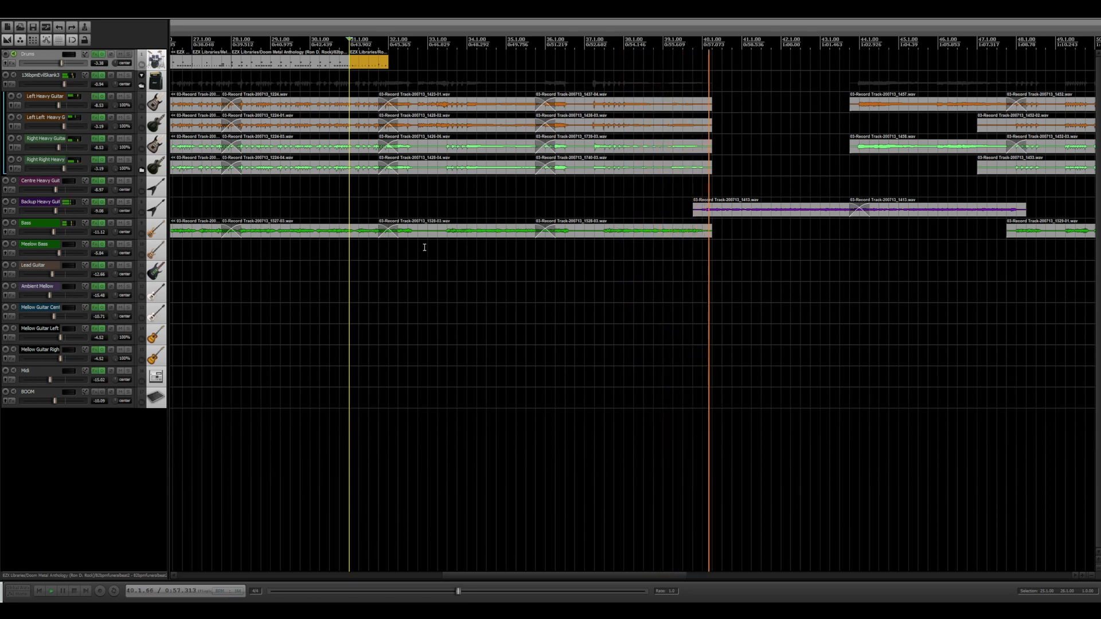
{"action": "key", "text": "space"}
{"action": "key", "text": "space"}
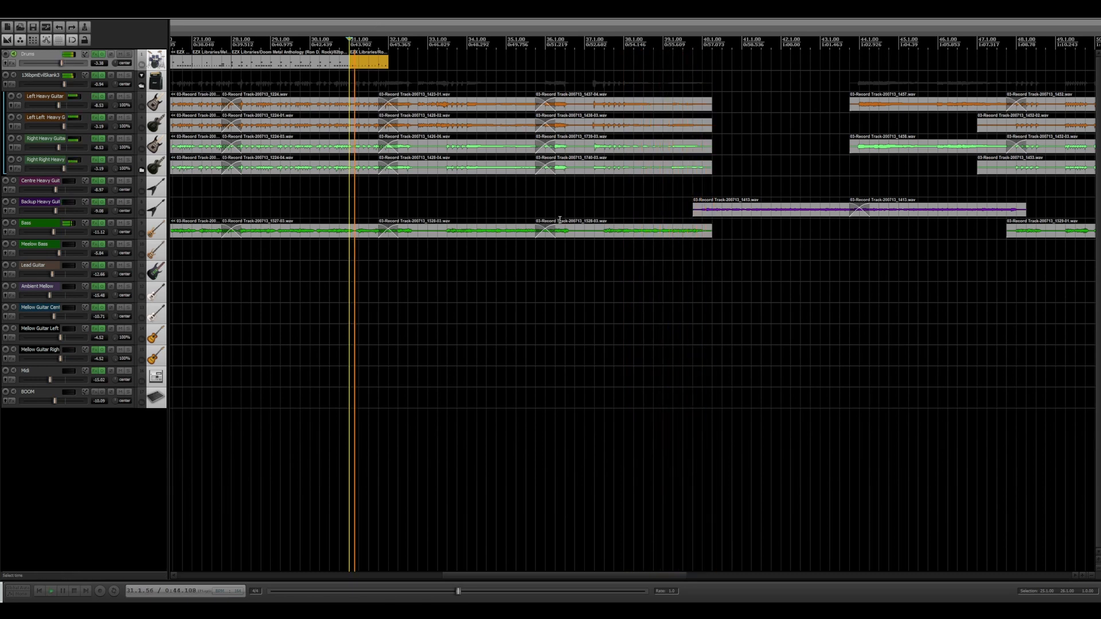
{"action": "key", "text": "space"}
Open EZdrummer on the Drums track, clear the groove filters and audition 132bpm60sbeat6 and 132bpm60sbeat5 from Street Punk Essentials
{"action": "left_click", "coordinate": [94, 54]}
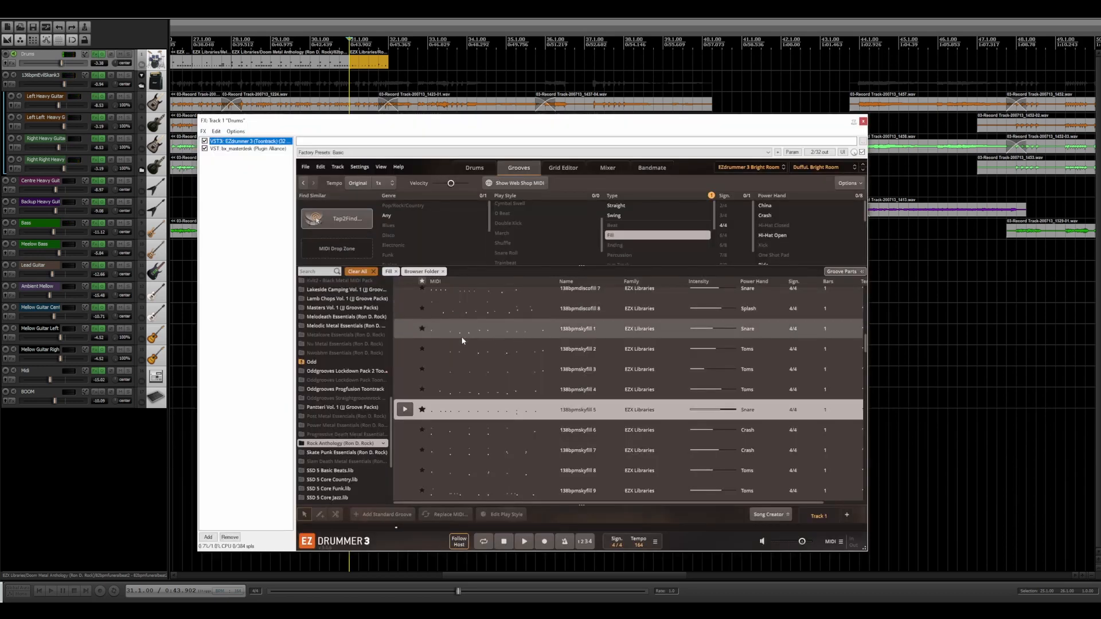
{"action": "left_click", "coordinate": [357, 271]}
{"action": "scroll", "coordinate": [367, 361], "scroll_direction": "down", "scroll_amount": 4}
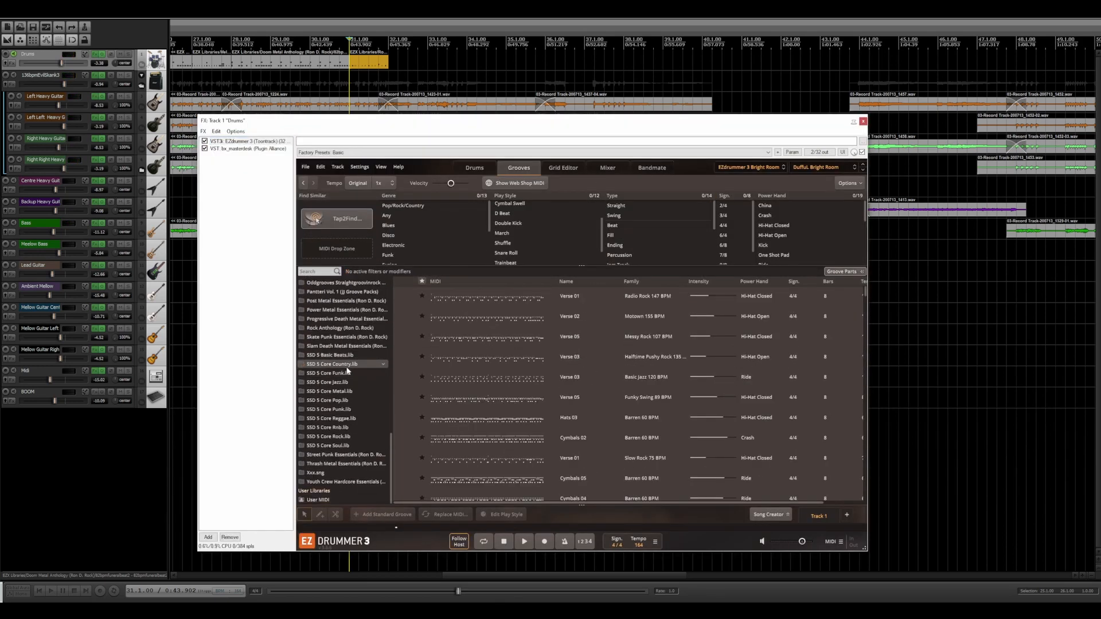
{"action": "left_click", "coordinate": [341, 454]}
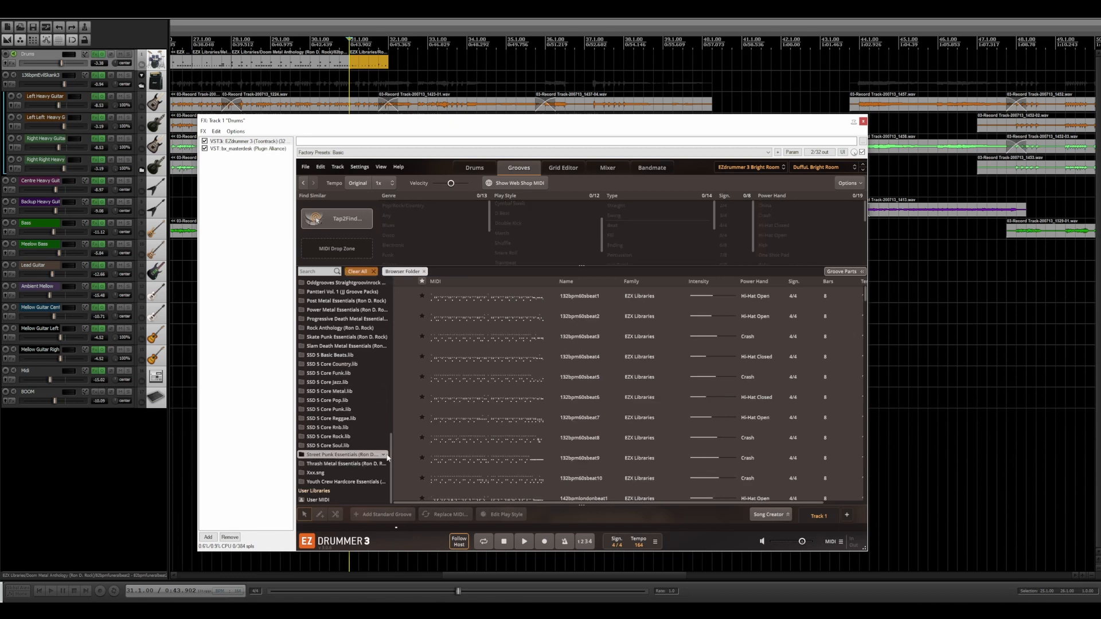
{"action": "left_click", "coordinate": [405, 400]}
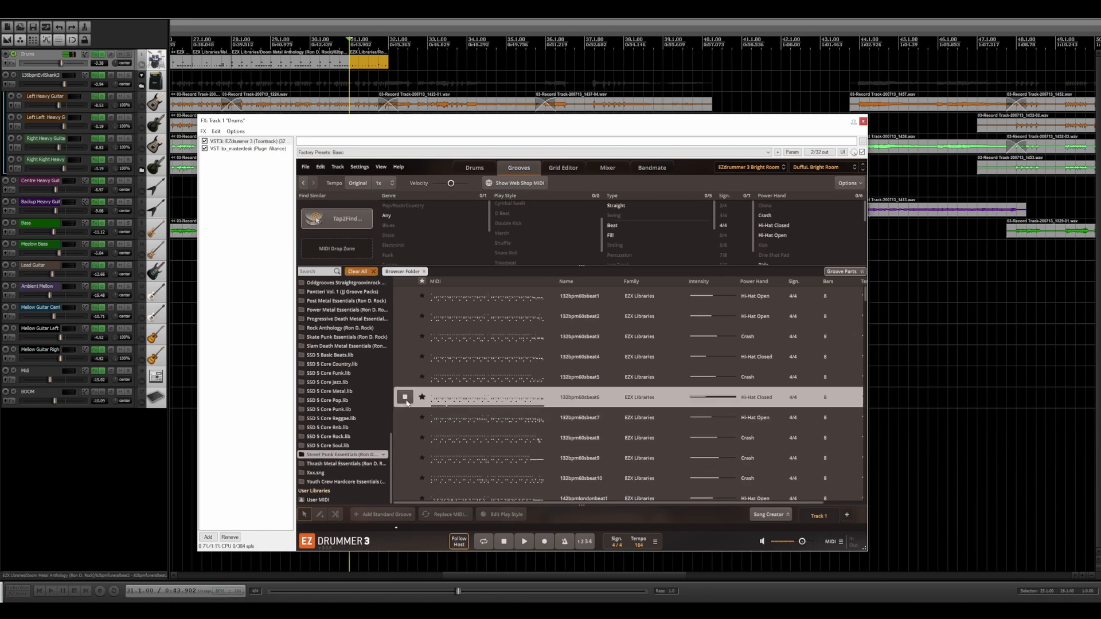
{"action": "left_click", "coordinate": [405, 377]}
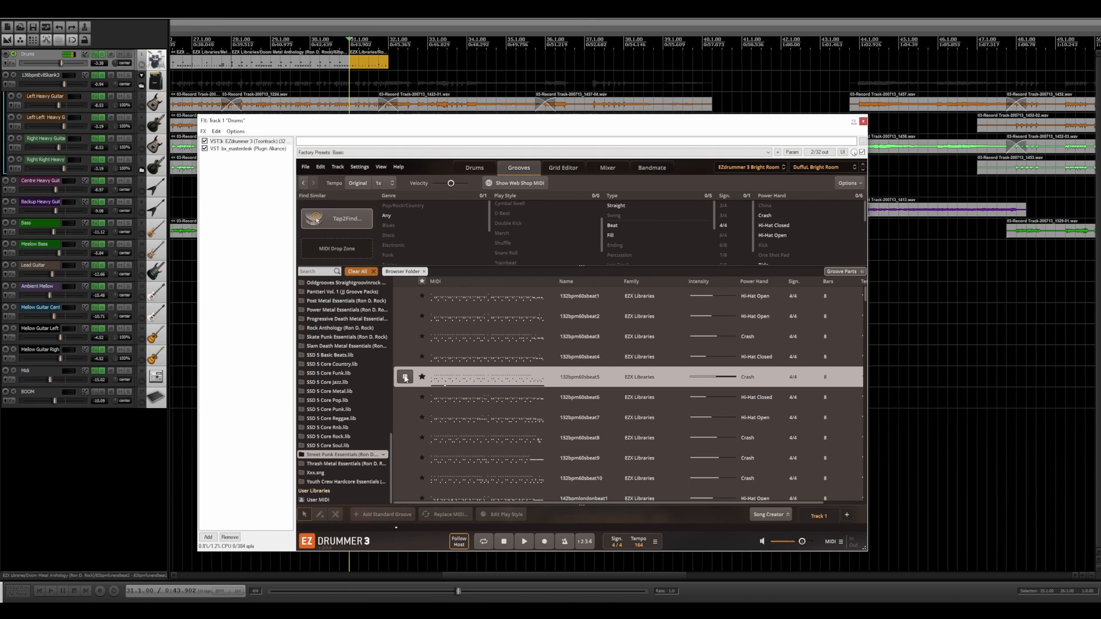
Try 132bpm60sbeat5 on the Drums track from bar 32, play it with the song, and delete it
{"action": "left_click_drag", "start_coordinate": [404, 377], "coordinate": [390, 60]}
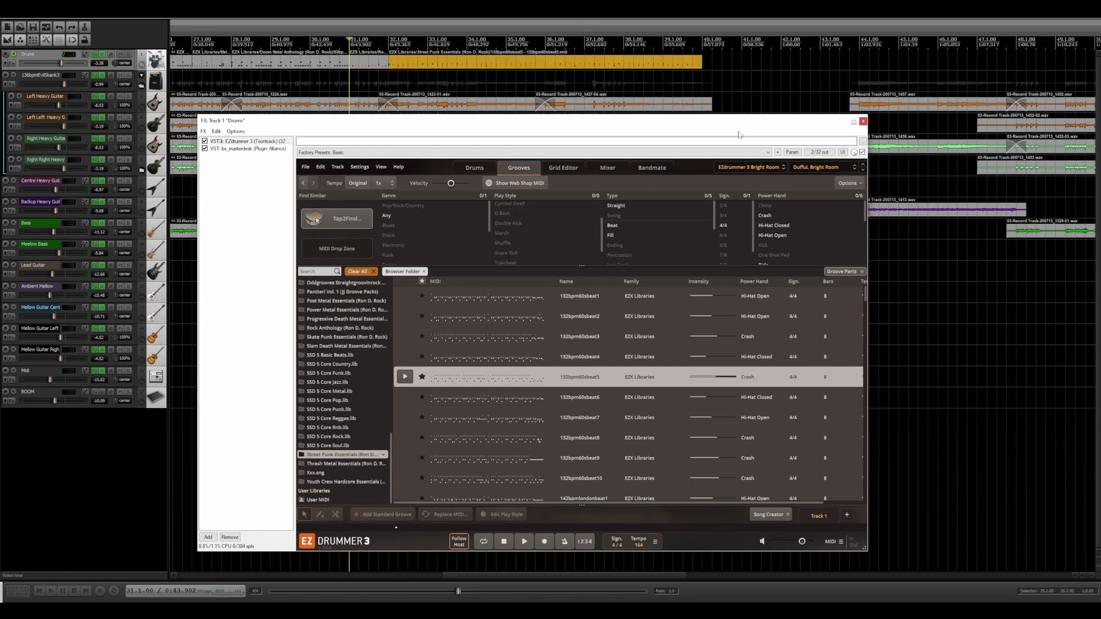
{"action": "left_click_drag", "start_coordinate": [724, 121], "coordinate": [716, 266]}
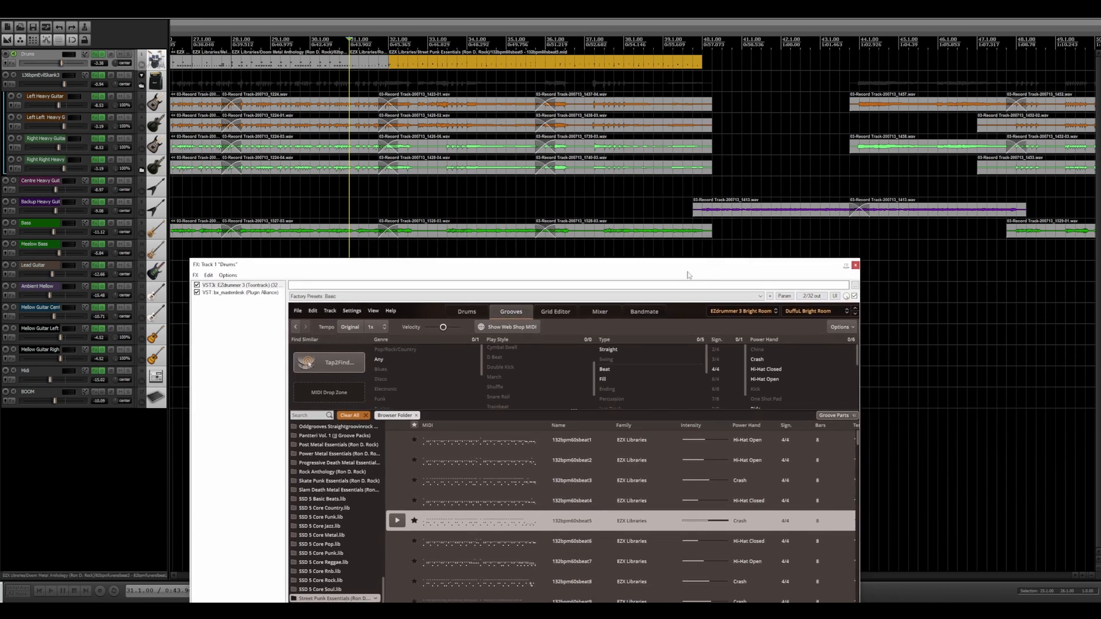
{"action": "key", "text": "space"}
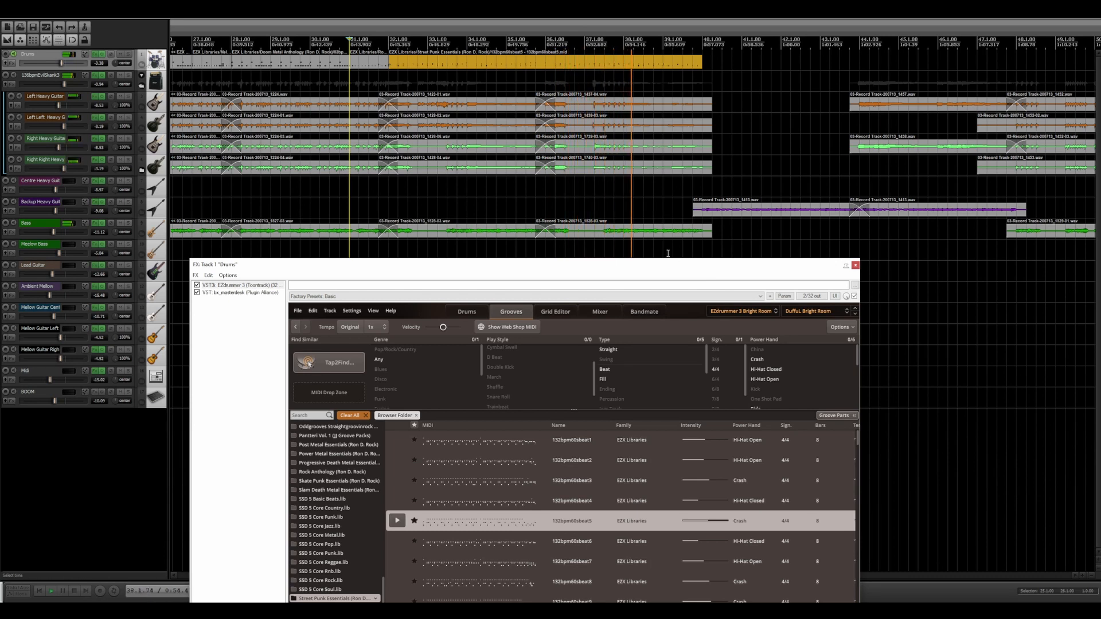
{"action": "left_click", "coordinate": [439, 68]}
Create an empty MIDI item on the Drums track from bar 32 to bar 36 and open it for editing, closing the FX window
{"action": "left_click", "coordinate": [546, 57]}
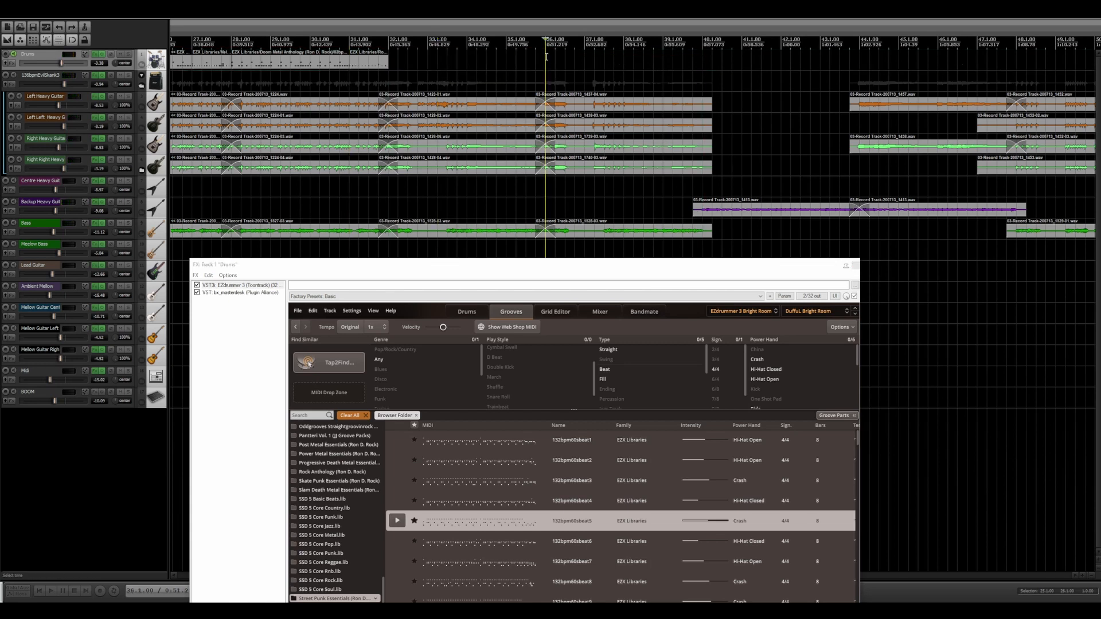
{"action": "left_click_drag", "start_coordinate": [546, 61], "coordinate": [399, 63]}
{"action": "double_click", "coordinate": [399, 63]}
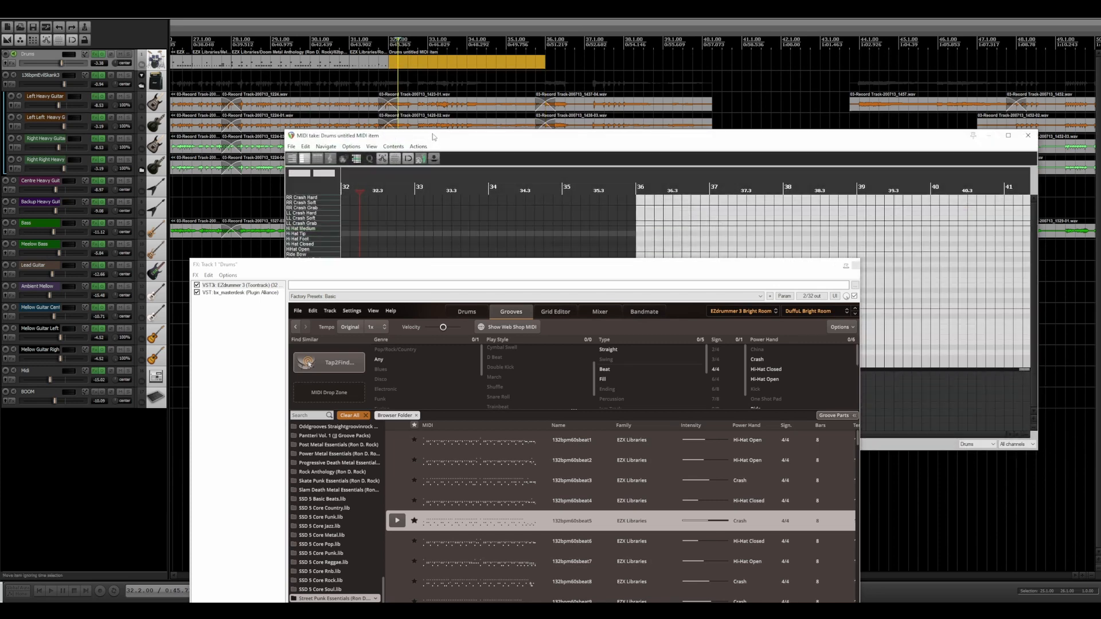
{"action": "left_click", "coordinate": [854, 265]}
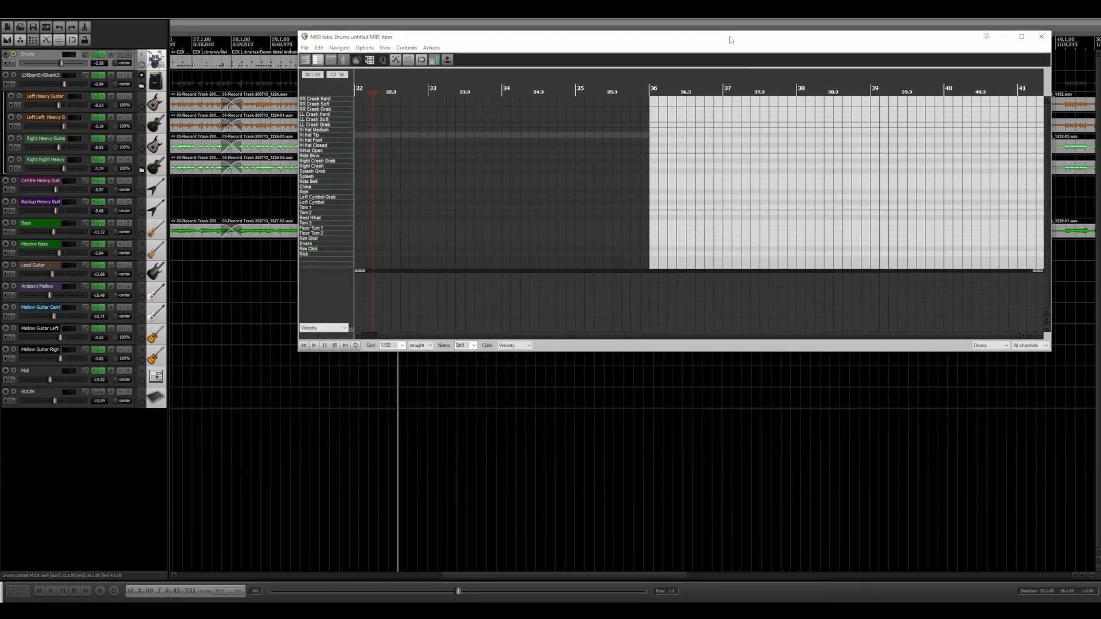
{"action": "left_click_drag", "start_coordinate": [730, 39], "coordinate": [638, 242]}
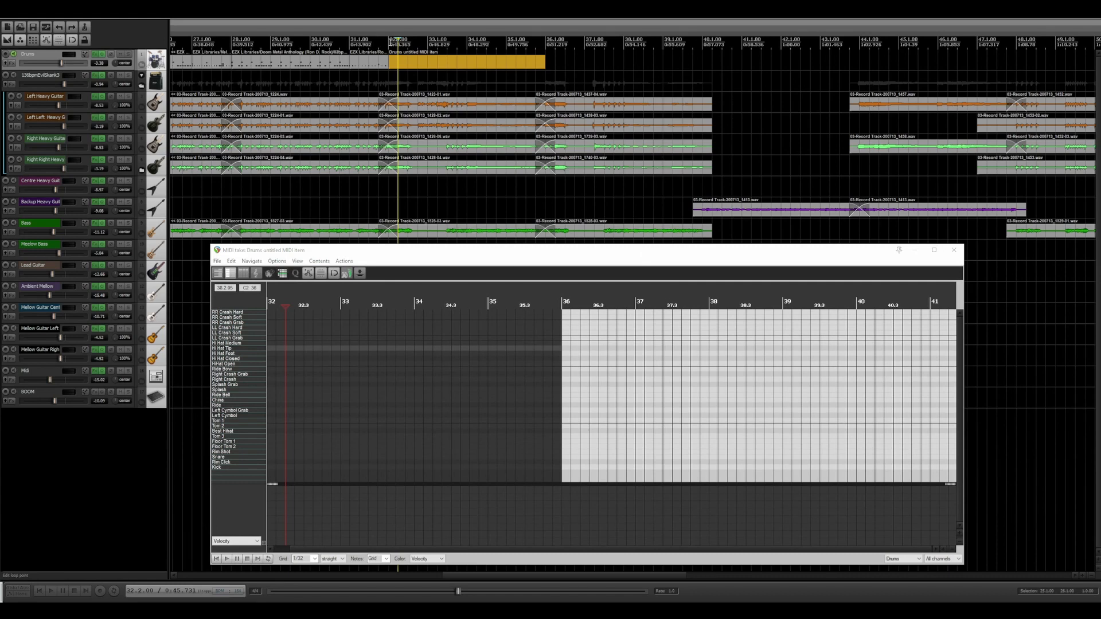
Play the guitar riff repeatedly from bar 32 to work out its accents, keeping the tracks visible above the MIDI editor
{"action": "left_click", "coordinate": [392, 43]}
{"action": "key", "text": "space"}
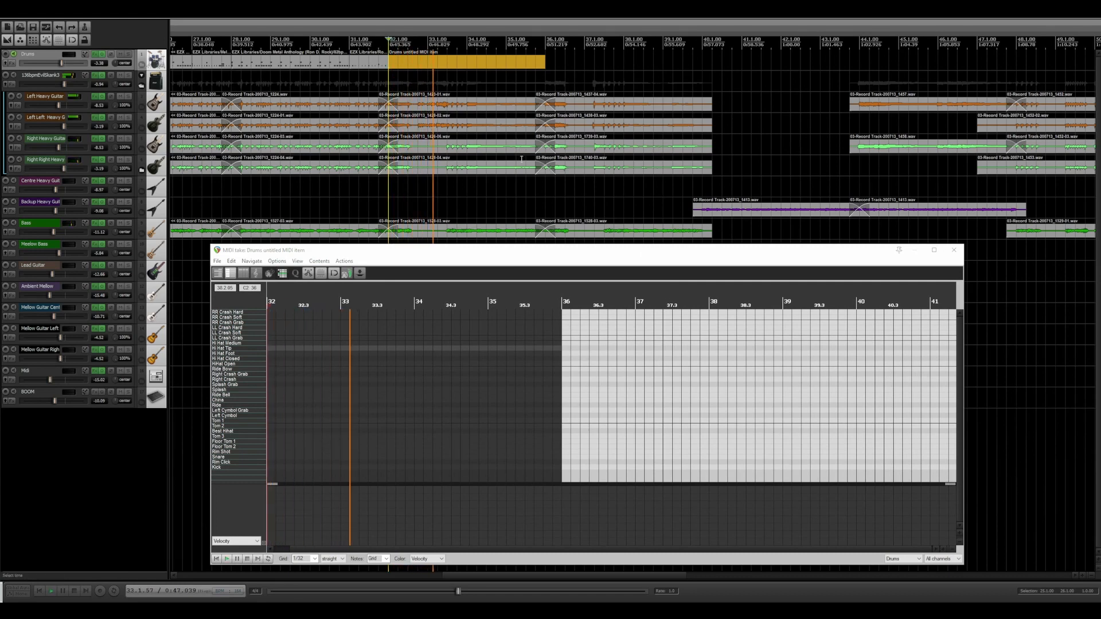
{"action": "key", "text": "space"}
{"action": "left_click_drag", "start_coordinate": [494, 250], "coordinate": [486, 209]}
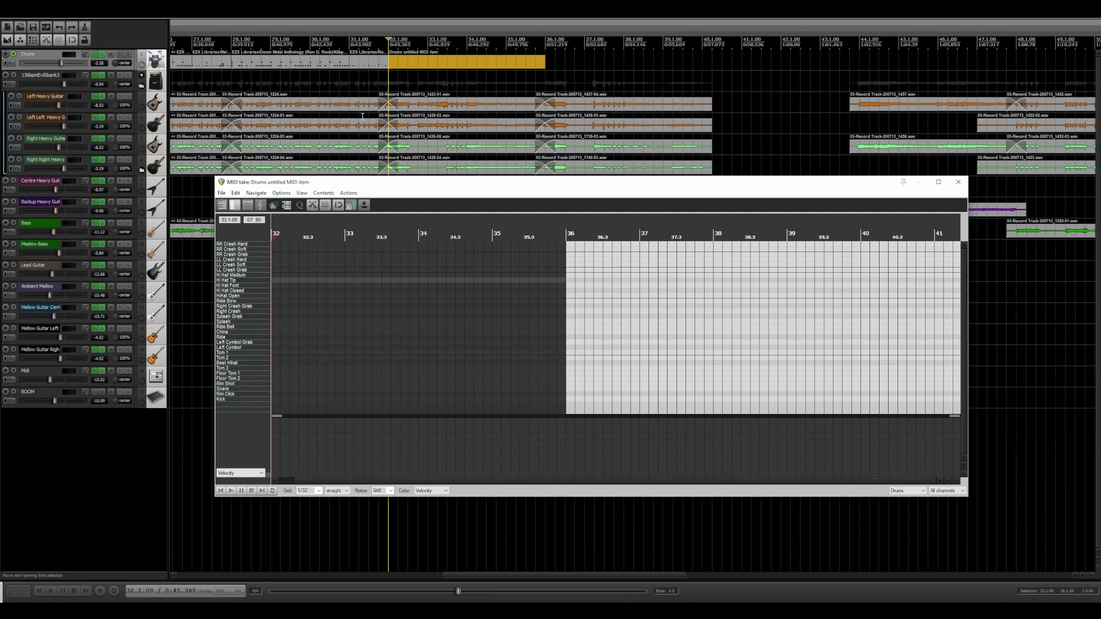
{"action": "key", "text": "space"}
{"action": "key", "text": "space"}
{"action": "key", "text": "space"}
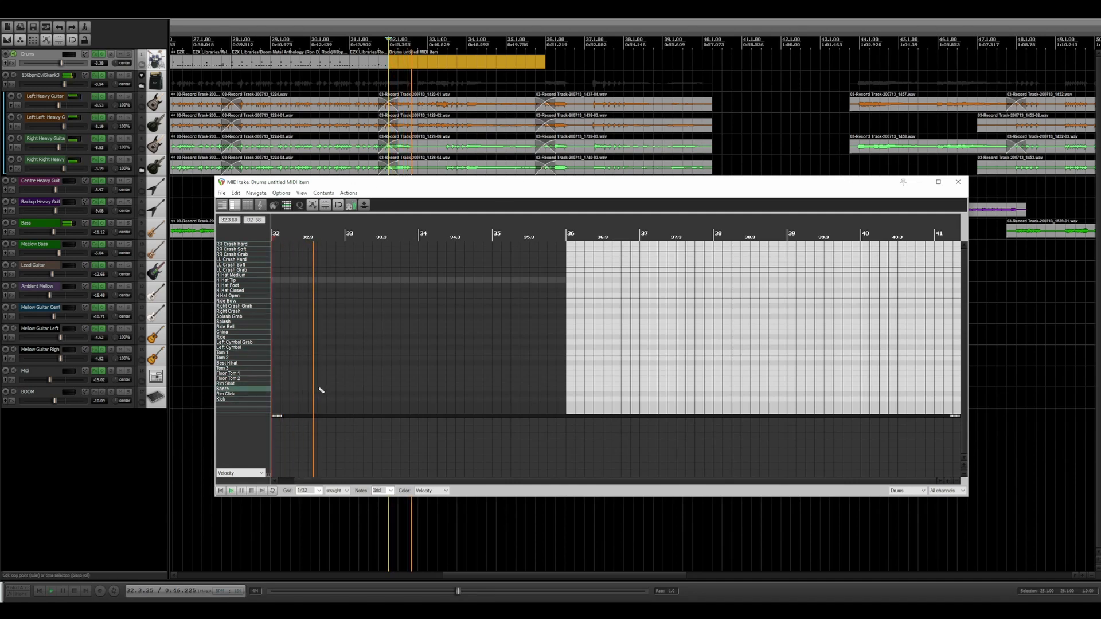
{"action": "key", "text": "space"}
Enter Kick notes on beat 1, the following off-beat and beat 2 of bar 32, and play them with the riff
{"action": "key", "text": "space"}
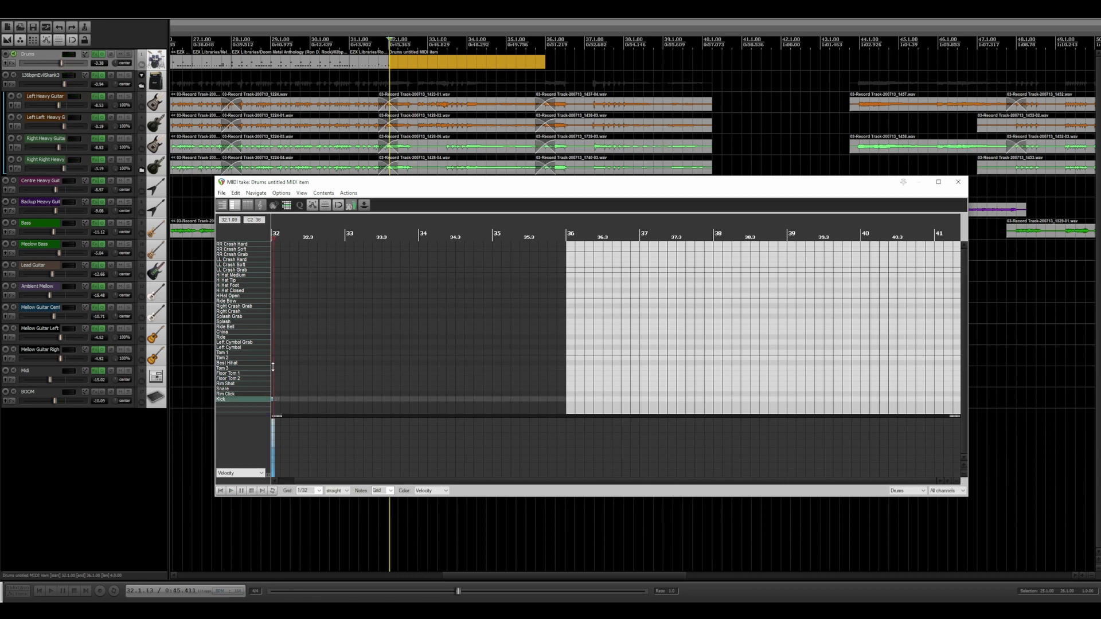
{"action": "left_click", "coordinate": [281, 399]}
{"action": "left_click", "coordinate": [291, 400]}
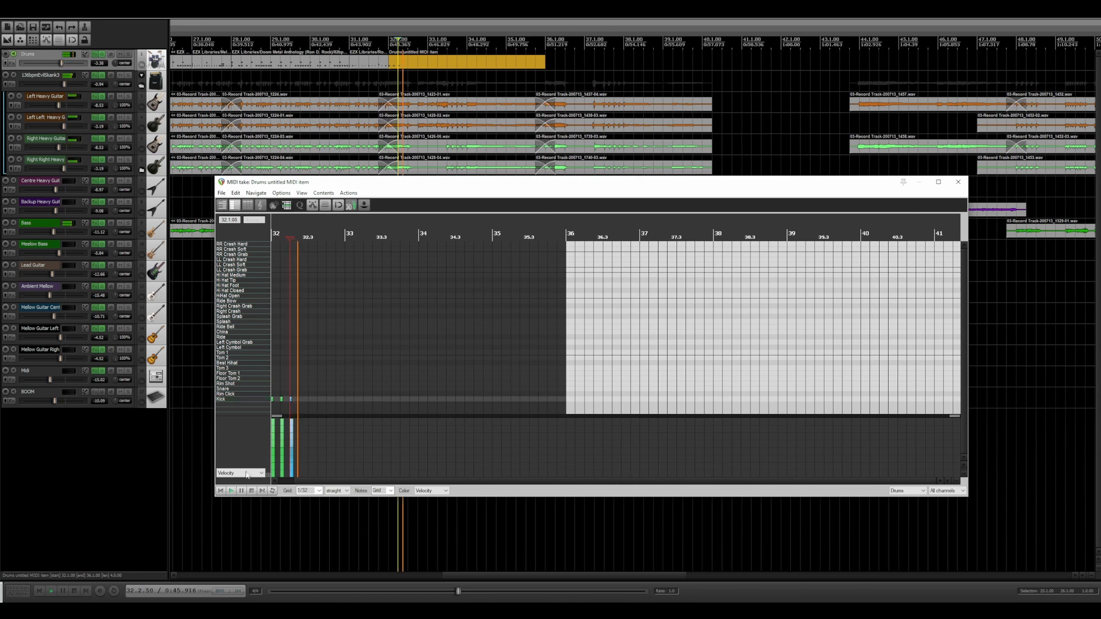
{"action": "left_click", "coordinate": [220, 491]}
{"action": "key", "text": "space"}
{"action": "key", "text": "space"}
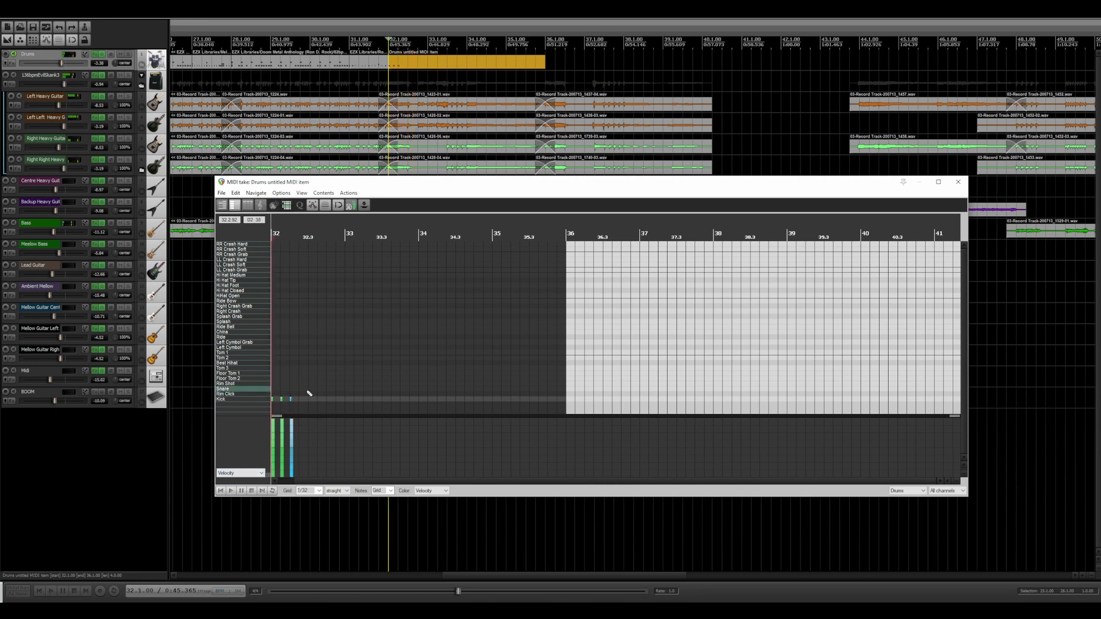
Add a Snare note on beat 3 of bar 32 and play the pattern from the start of the bar
{"action": "left_click", "coordinate": [309, 389]}
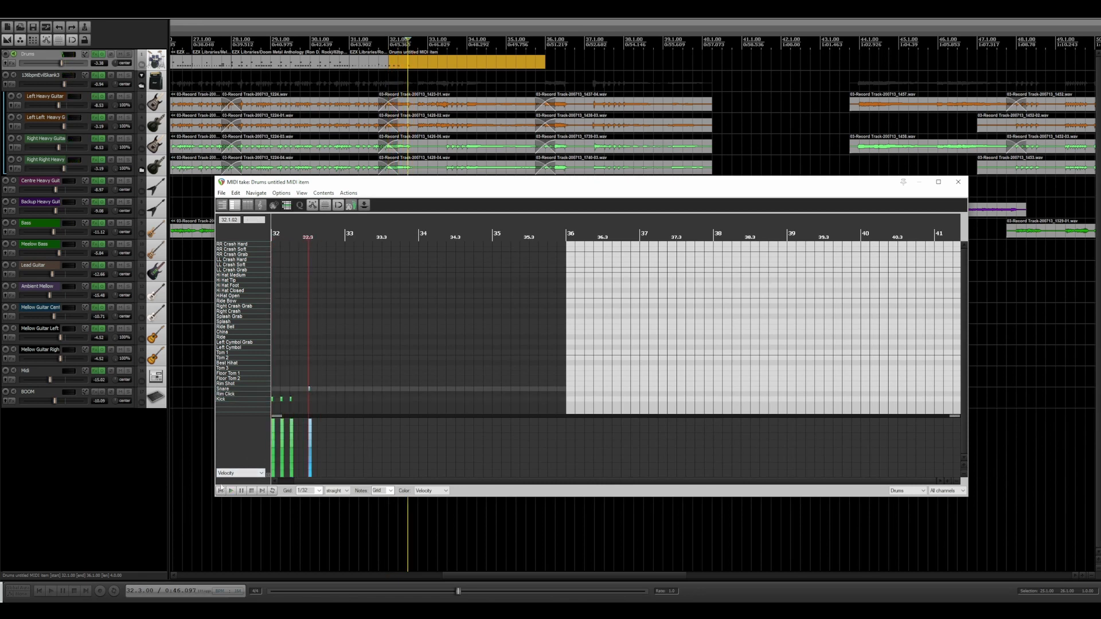
{"action": "key", "text": "Home"}
{"action": "key", "text": "space"}
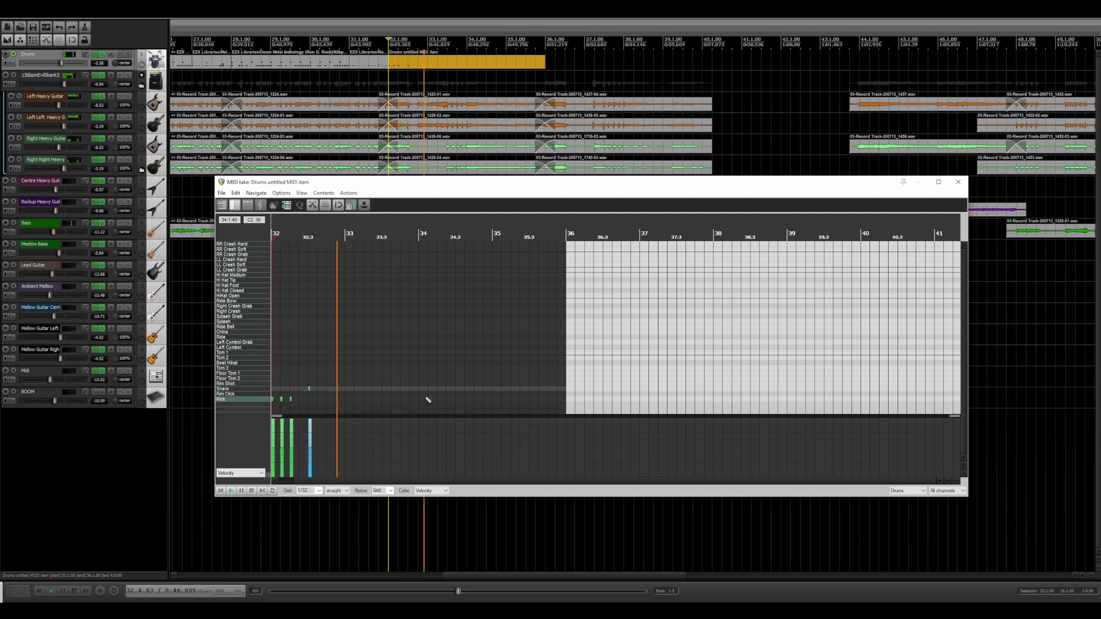
{"action": "key", "text": "space"}
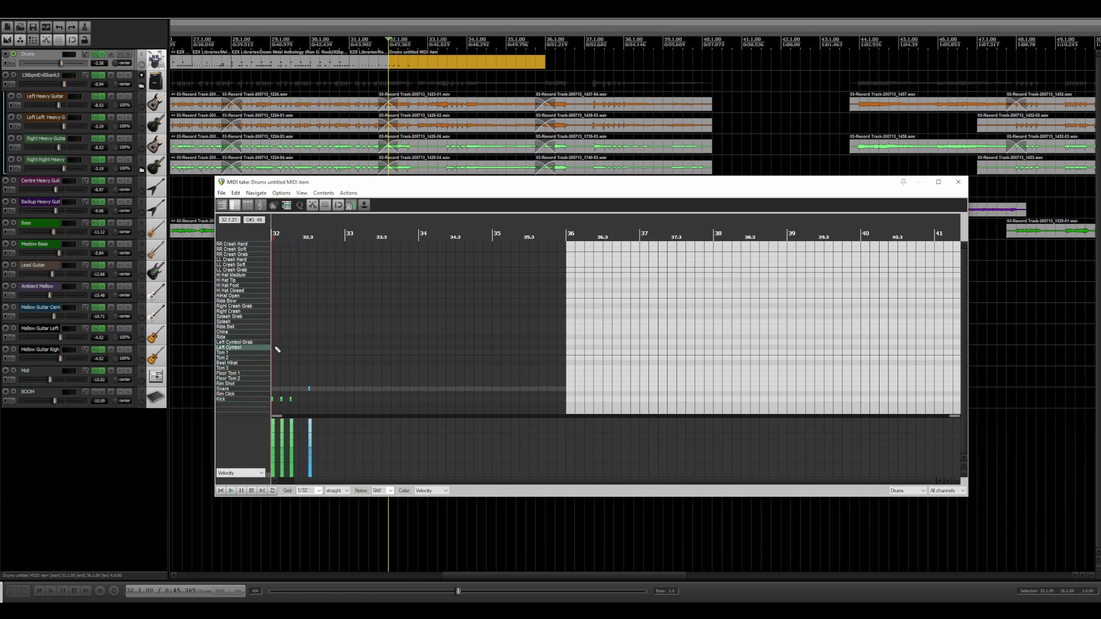
Double the bar 32 kicks with Left Cymbol, Right Crash and Left Cymbol, add China on the snare, and play the result
{"action": "left_click", "coordinate": [275, 348]}
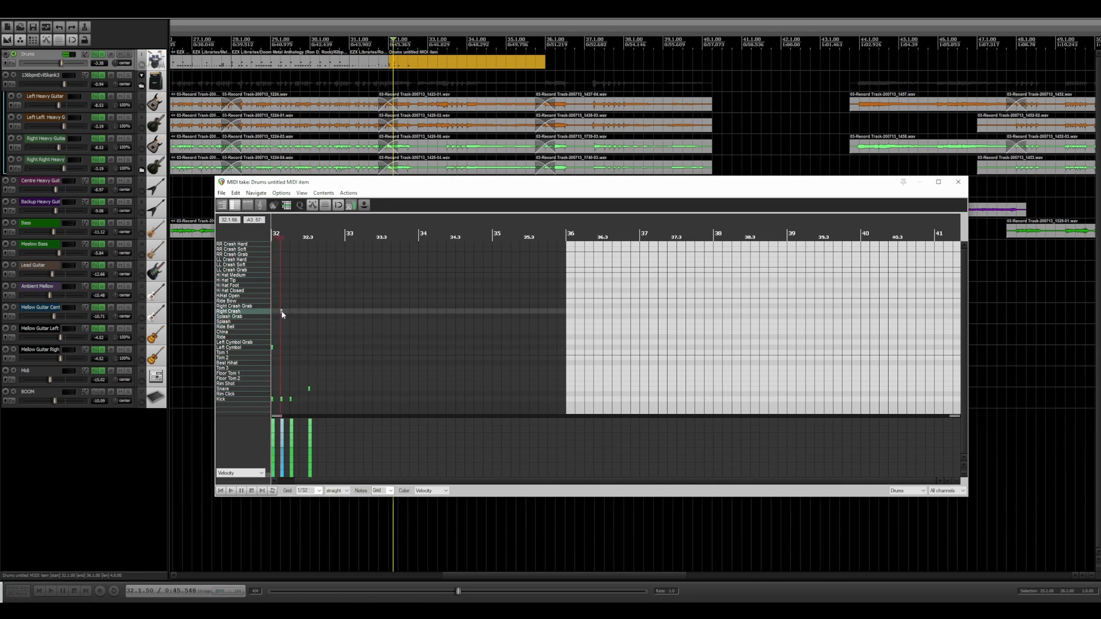
{"action": "left_click", "coordinate": [281, 310]}
{"action": "left_click", "coordinate": [291, 348]}
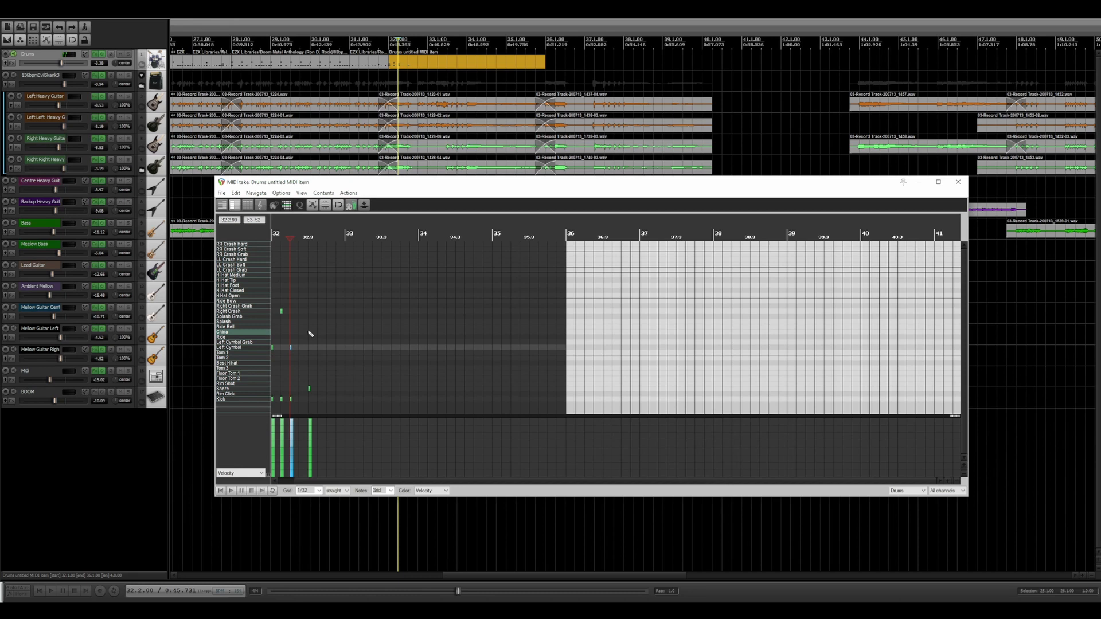
{"action": "left_click", "coordinate": [309, 332]}
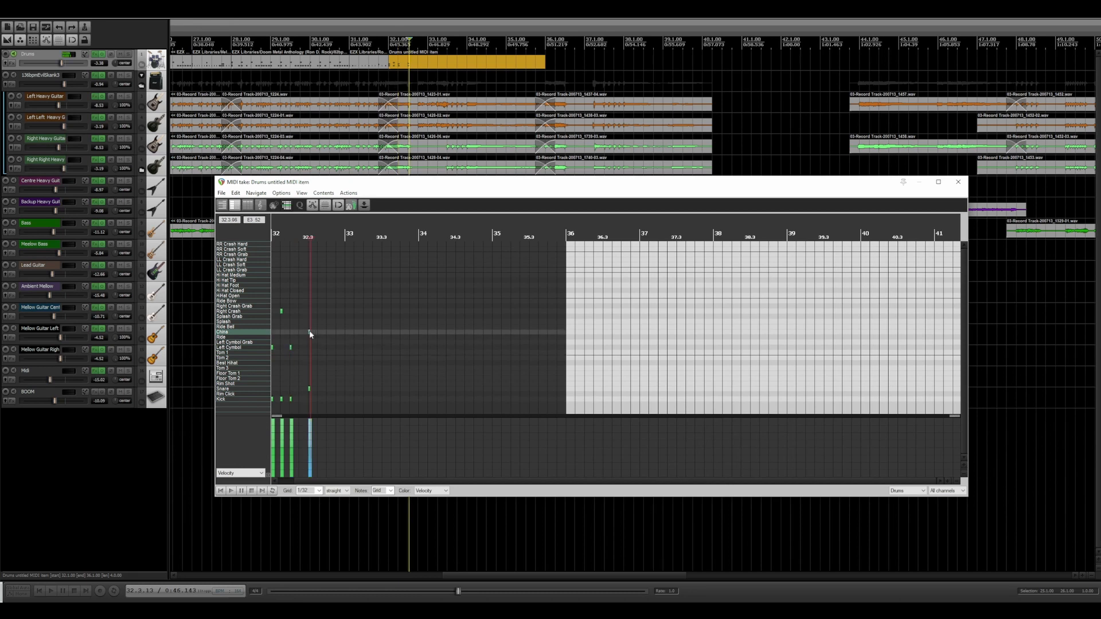
{"action": "left_click", "coordinate": [221, 490]}
{"action": "key", "text": "space"}
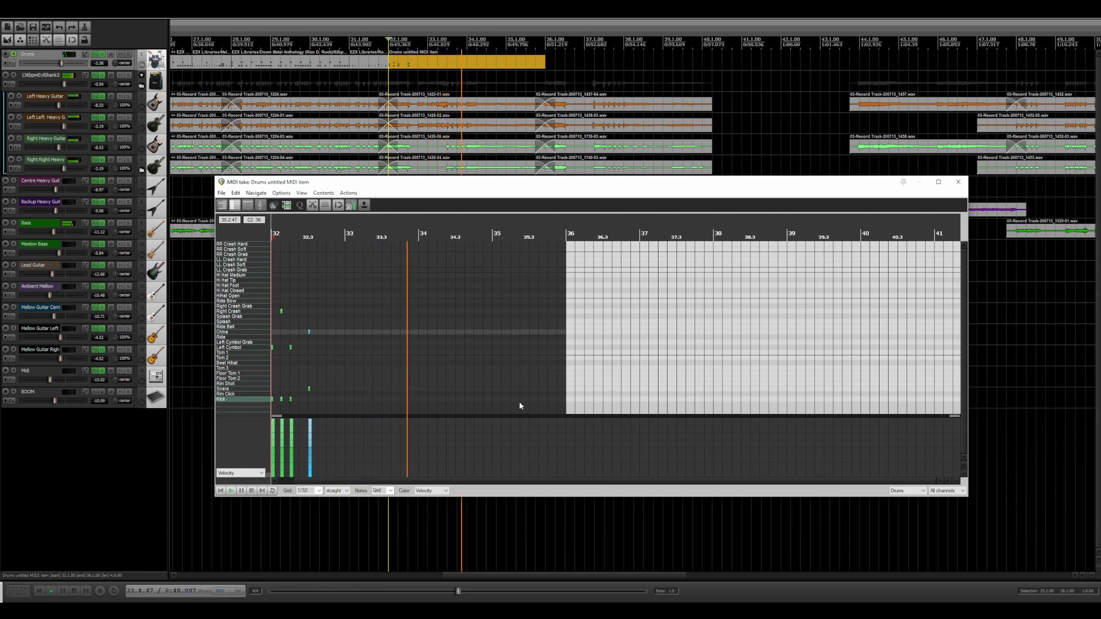
{"action": "key", "text": "space"}
Replay the riff from bar 32 to examine the accents that follow the China hit
{"action": "key", "text": "space"}
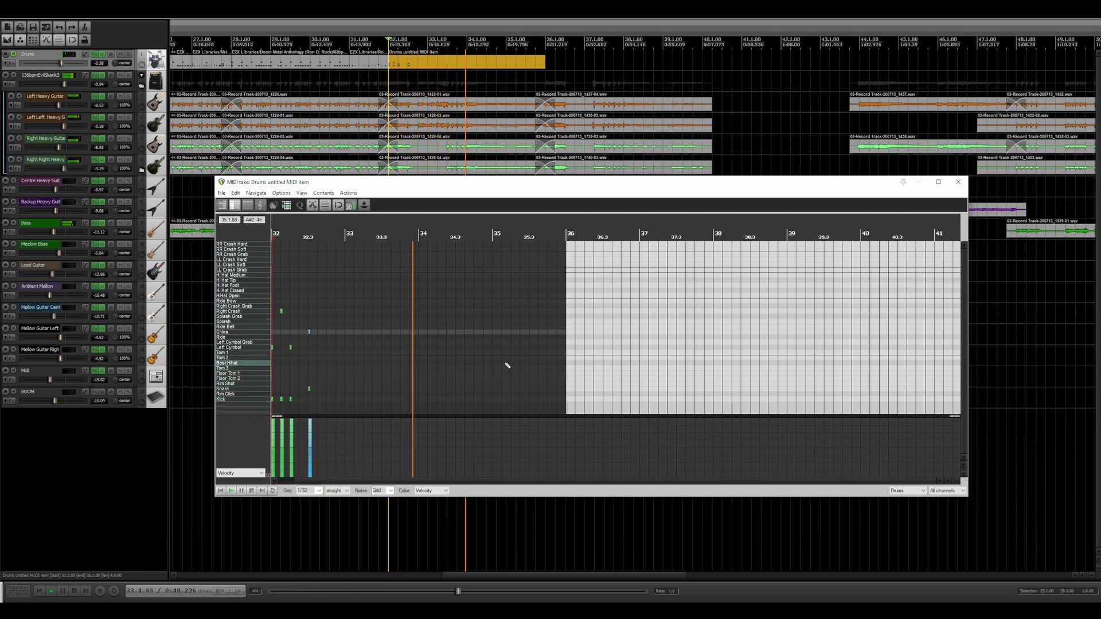
{"action": "key", "text": "space"}
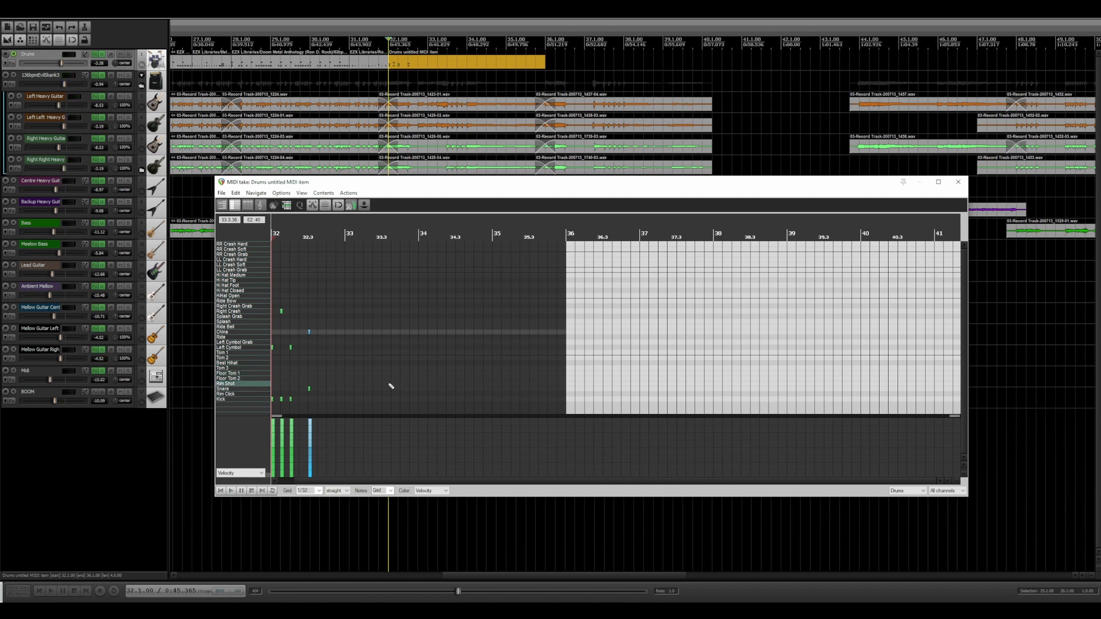
{"action": "scroll", "coordinate": [440, 376], "scroll_direction": "up", "scroll_amount": 3}
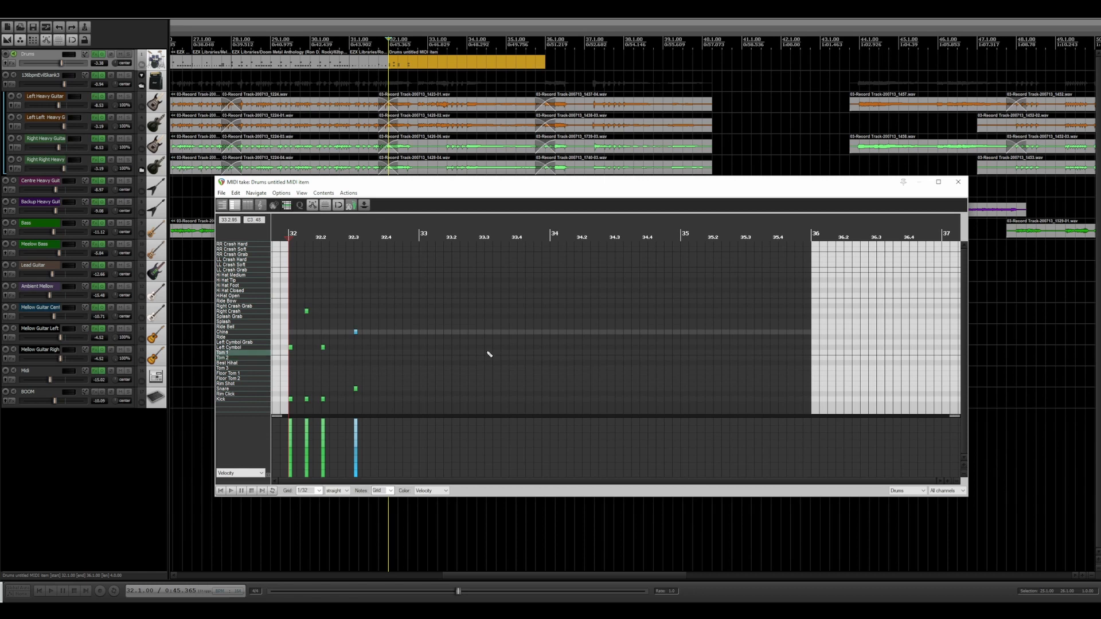
{"action": "key", "text": "space"}
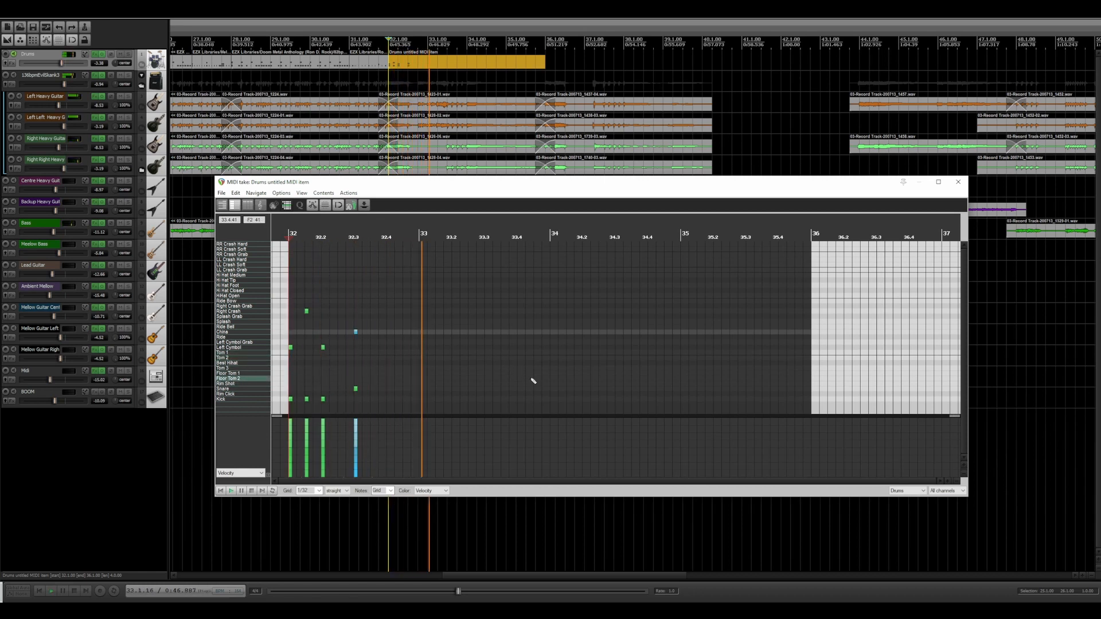
{"action": "key", "text": "space"}
{"action": "key", "text": "space"}
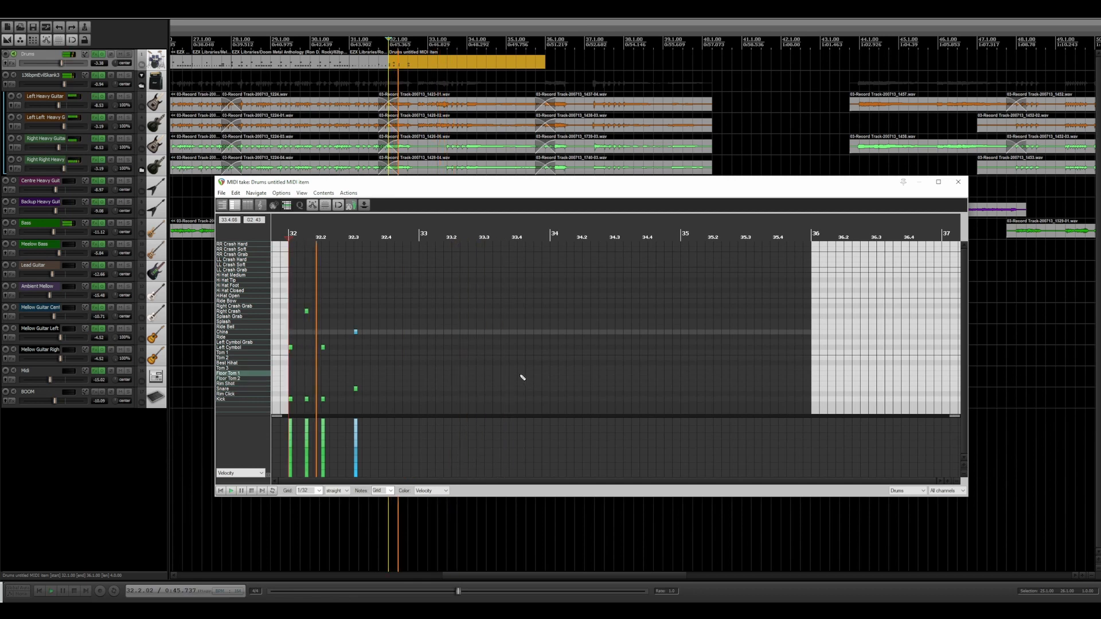
{"action": "key", "text": "space"}
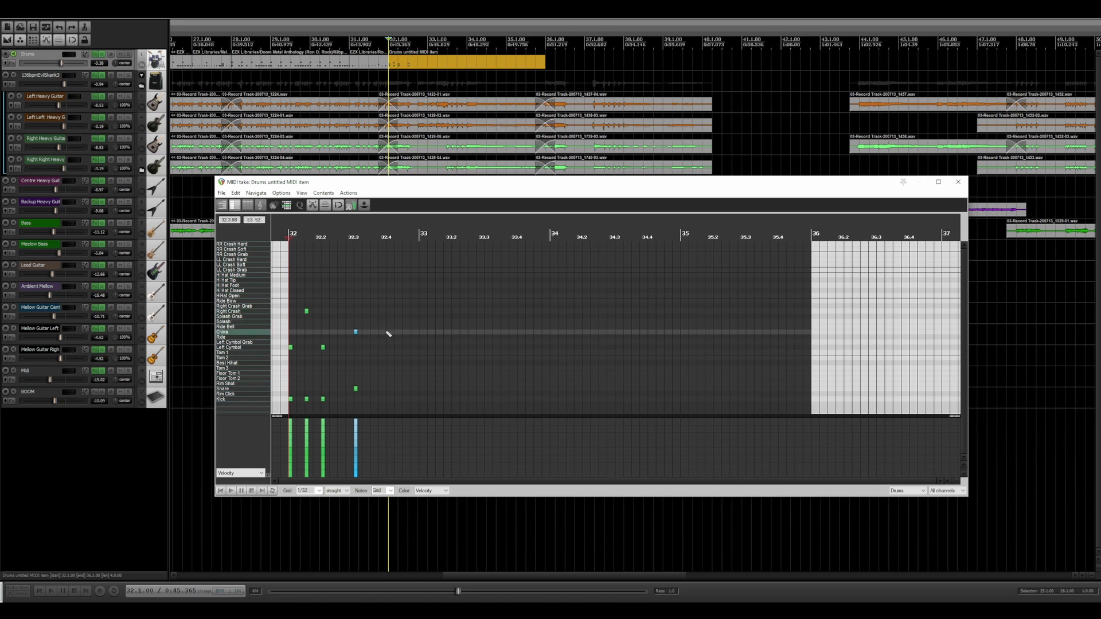
Add eighth-note Ride hits from 32.3.50 to 32.4.50, followed by Ride Bell hits on 33.1.00 and 33.1.50
{"action": "left_click", "coordinate": [373, 332]}
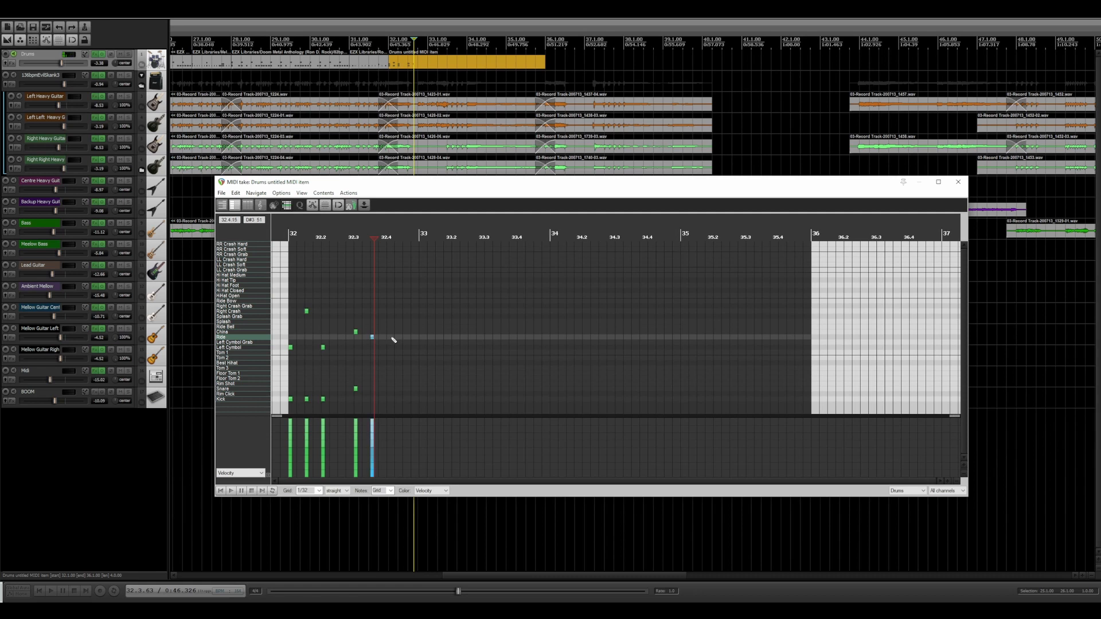
{"action": "left_click", "coordinate": [389, 337]}
{"action": "left_click", "coordinate": [406, 338]}
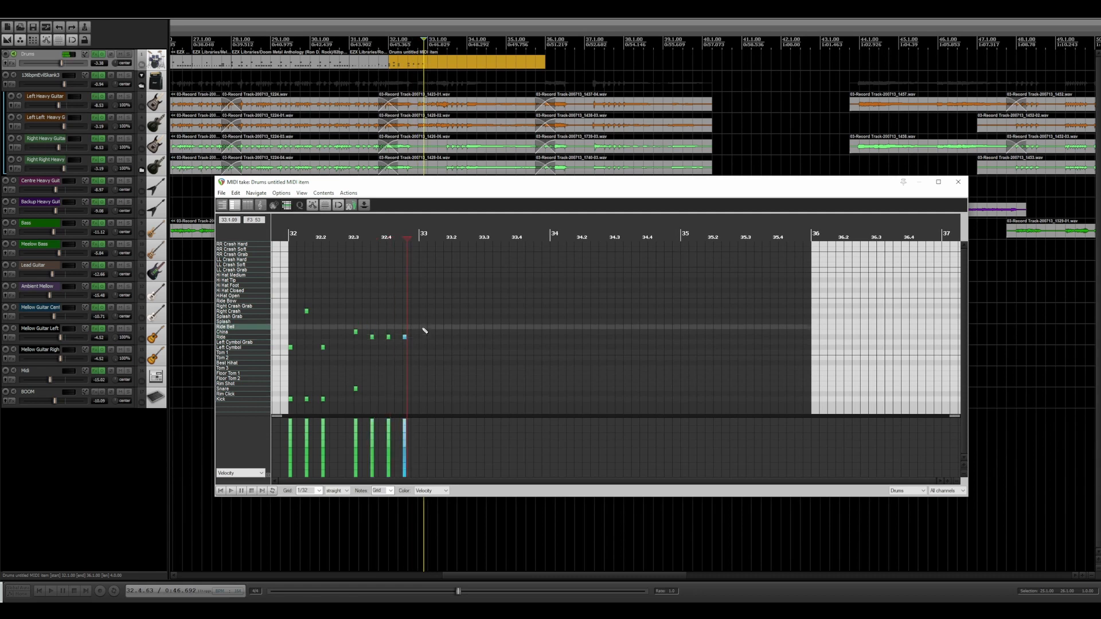
{"action": "left_click", "coordinate": [422, 326]}
{"action": "left_click", "coordinate": [434, 327]}
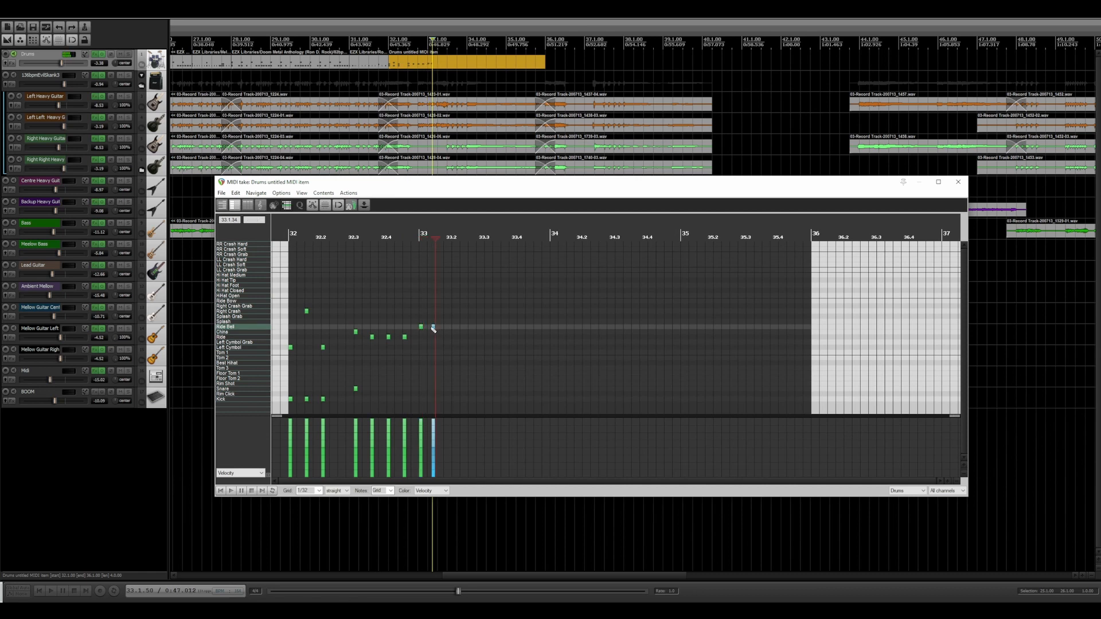
{"action": "left_click", "coordinate": [431, 326]}
{"action": "left_click", "coordinate": [438, 327]}
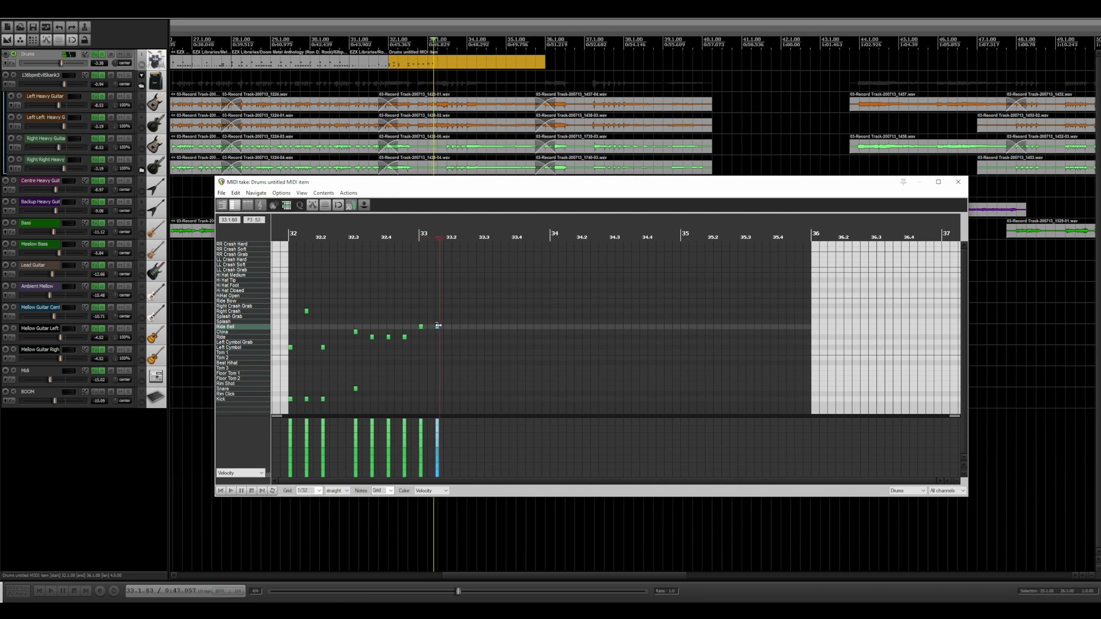
Continue the Ride Bell eighth notes on 33.2.00 and 33.2.50, playing the pattern from bar 32 before and after
{"action": "left_click", "coordinate": [219, 490]}
{"action": "left_click", "coordinate": [231, 491]}
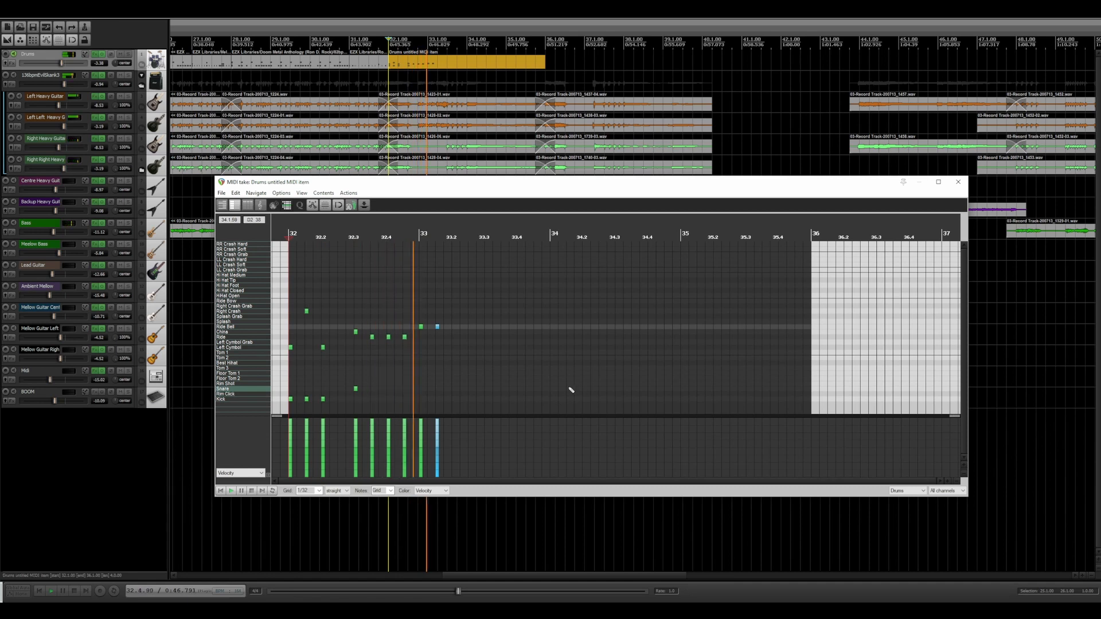
{"action": "key", "text": "space"}
{"action": "left_click", "coordinate": [453, 326]}
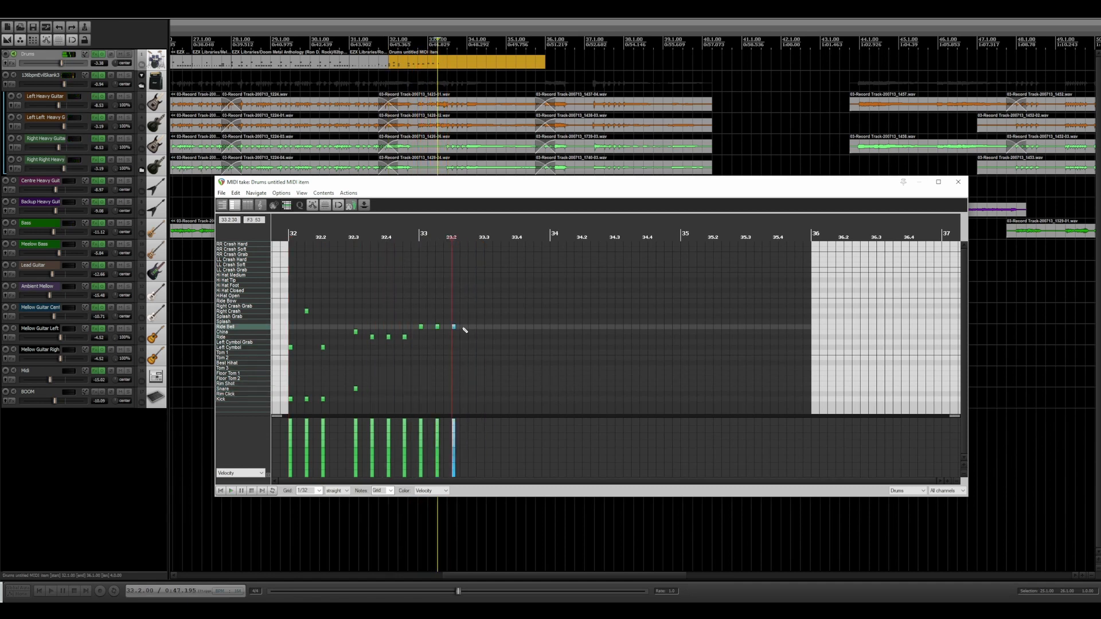
{"action": "left_click", "coordinate": [470, 328]}
{"action": "left_click", "coordinate": [220, 490]}
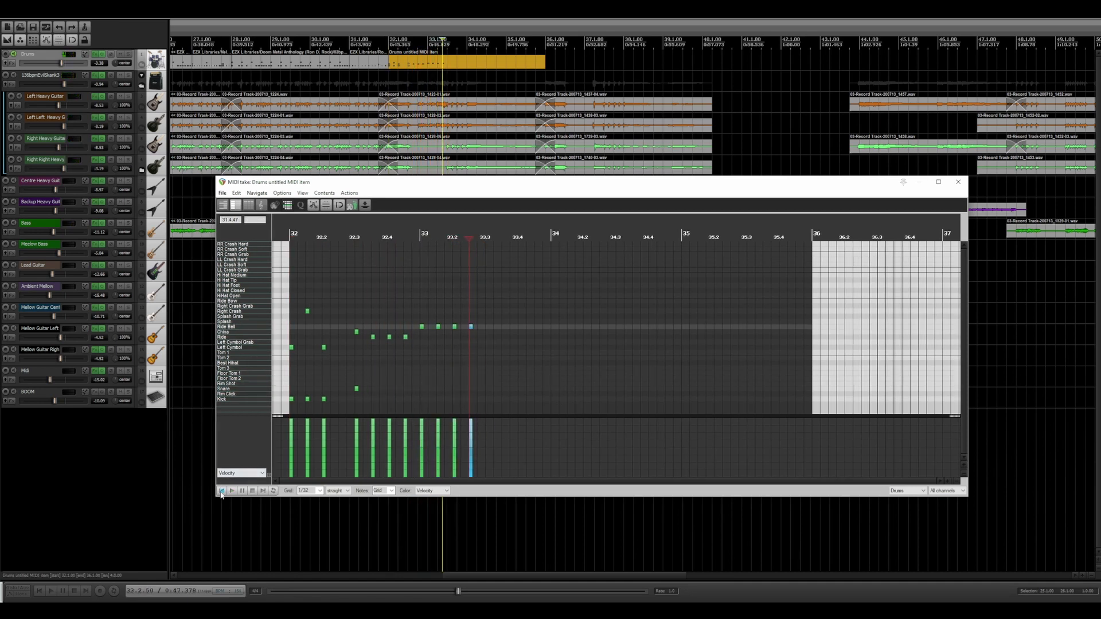
{"action": "key", "text": "space"}
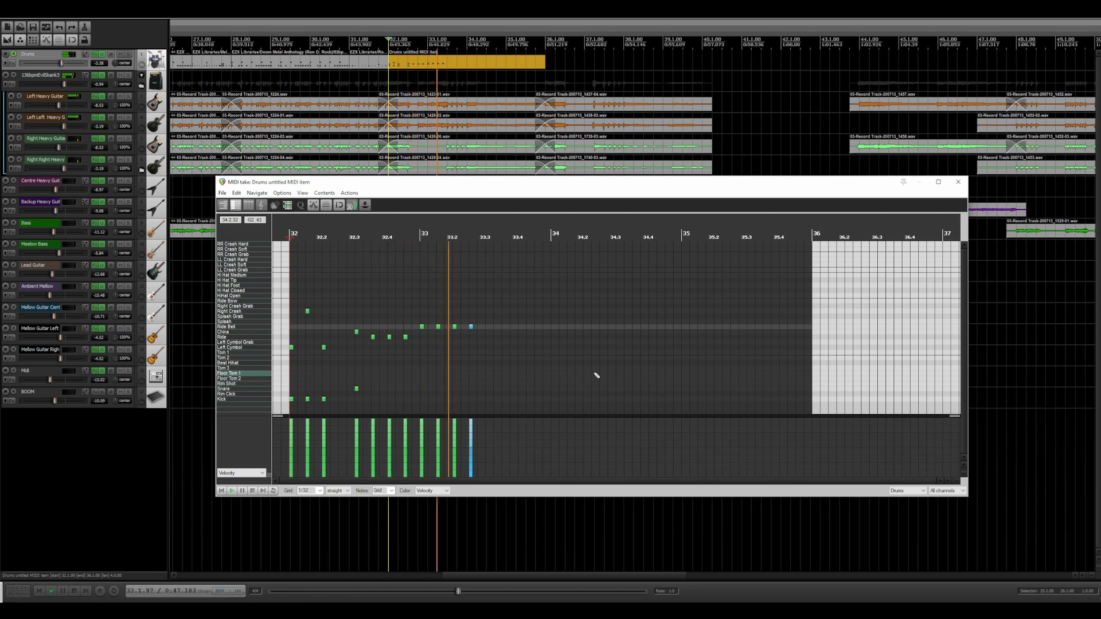
{"action": "key", "text": "space"}
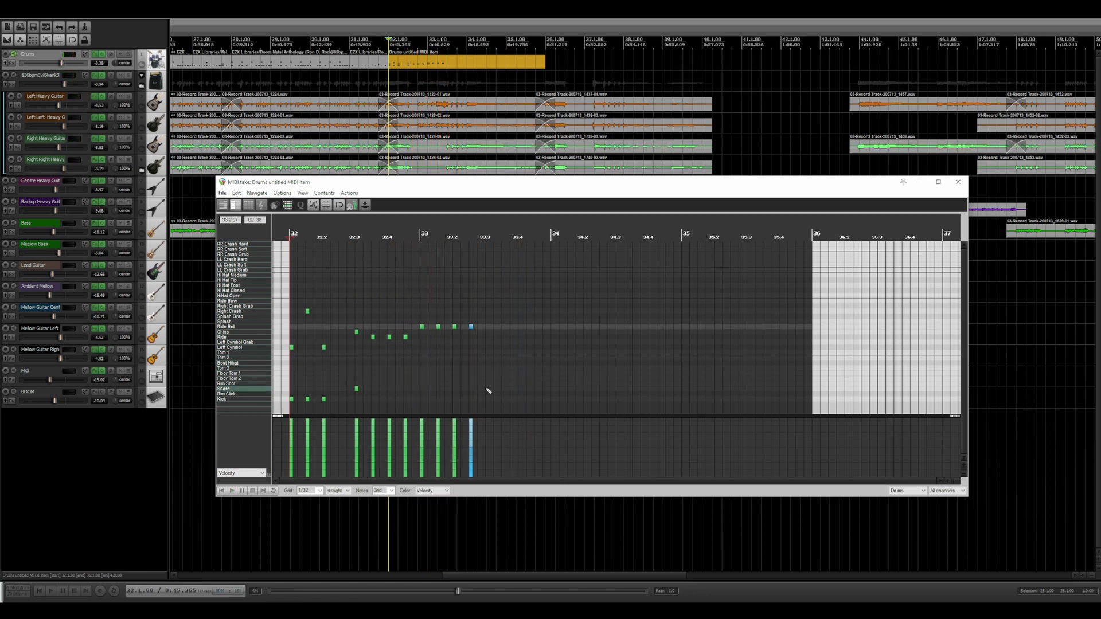
Add a fill of two quick Snare hits from 33.3.00, then Tom 1, Tom 2, Tom 3 and Floor Tom 1 eighths ending on 34.1.00, and play it
{"action": "left_click", "coordinate": [487, 389]}
{"action": "left_click", "coordinate": [490, 389]}
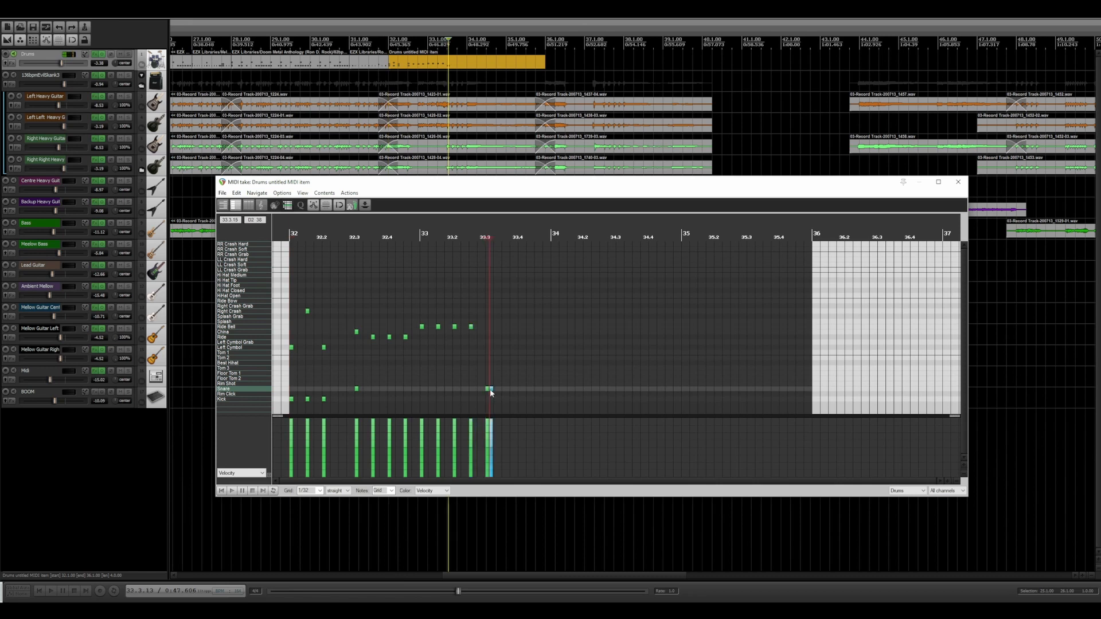
{"action": "left_click", "coordinate": [504, 353]}
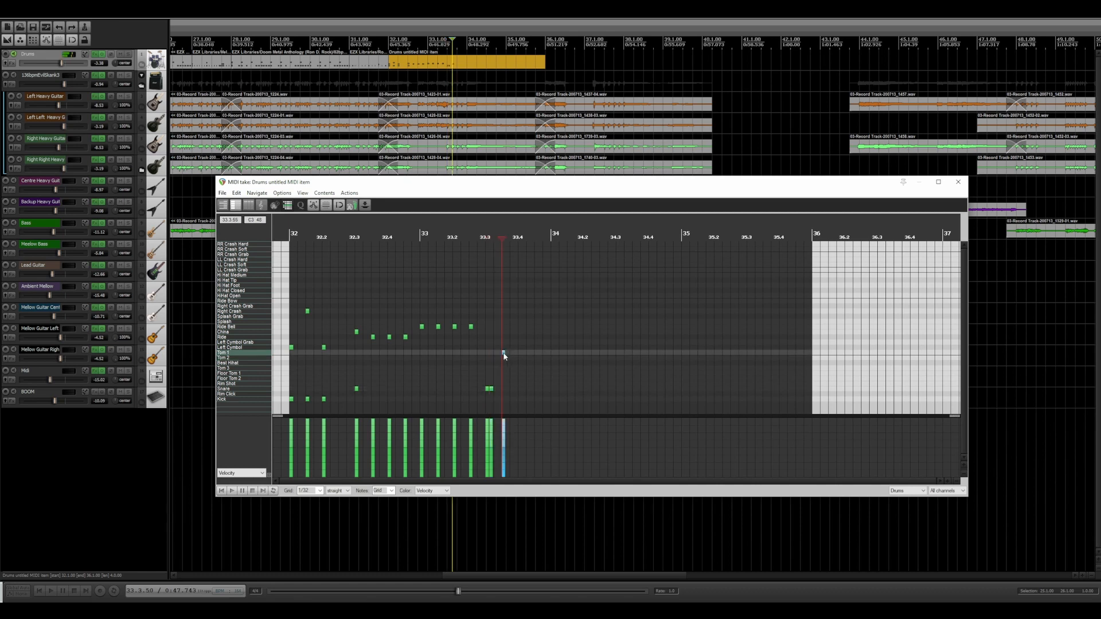
{"action": "scroll", "coordinate": [537, 361], "scroll_direction": "up", "scroll_amount": 2}
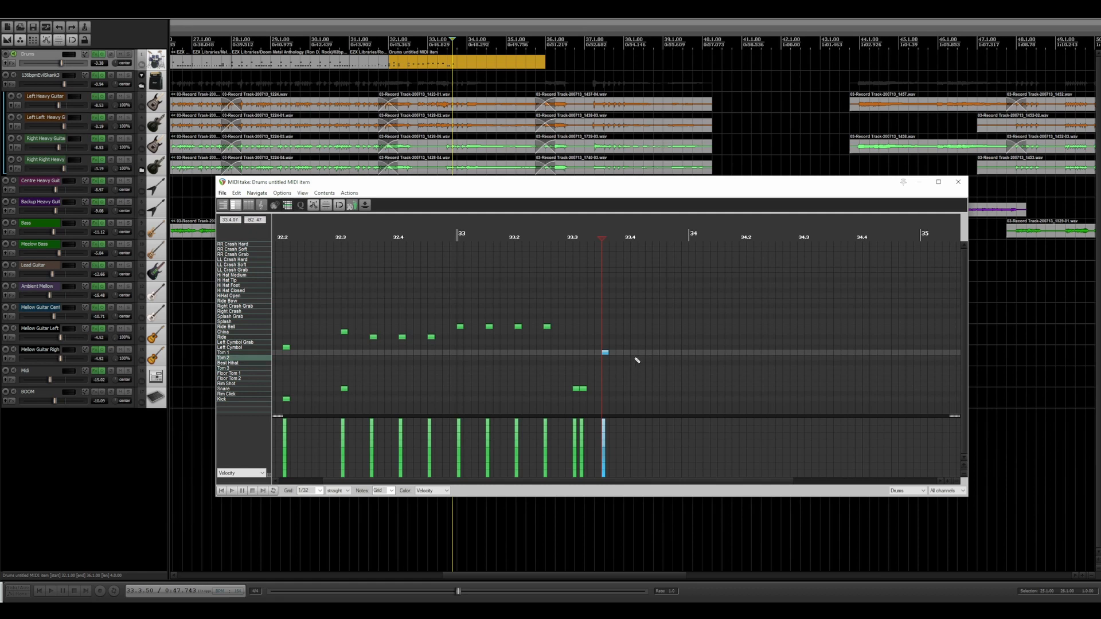
{"action": "left_click", "coordinate": [635, 359]}
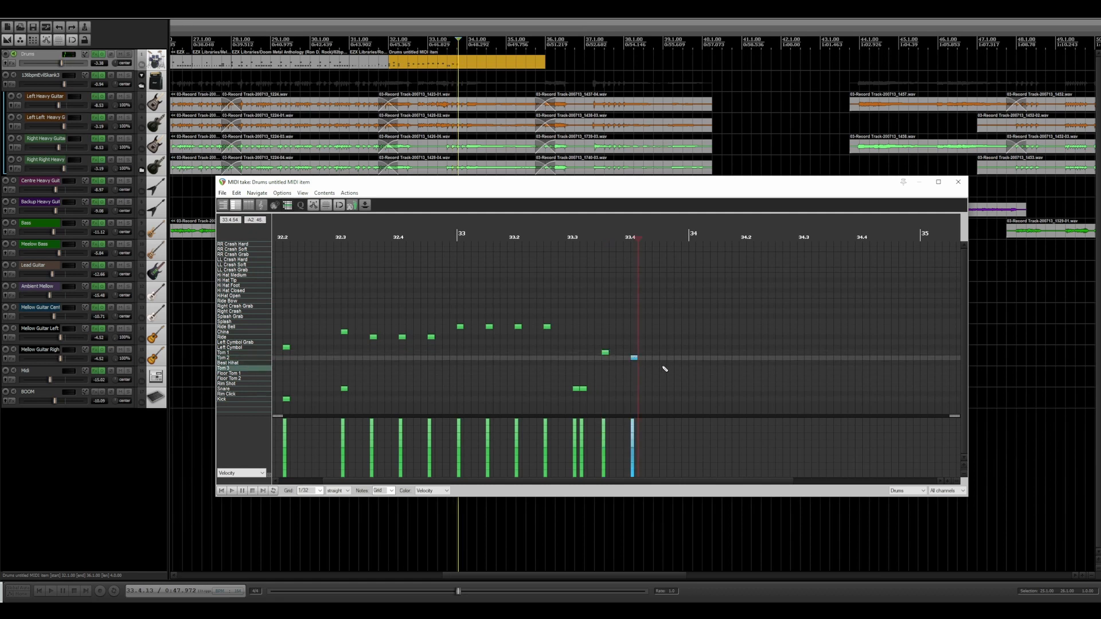
{"action": "left_click", "coordinate": [662, 368]}
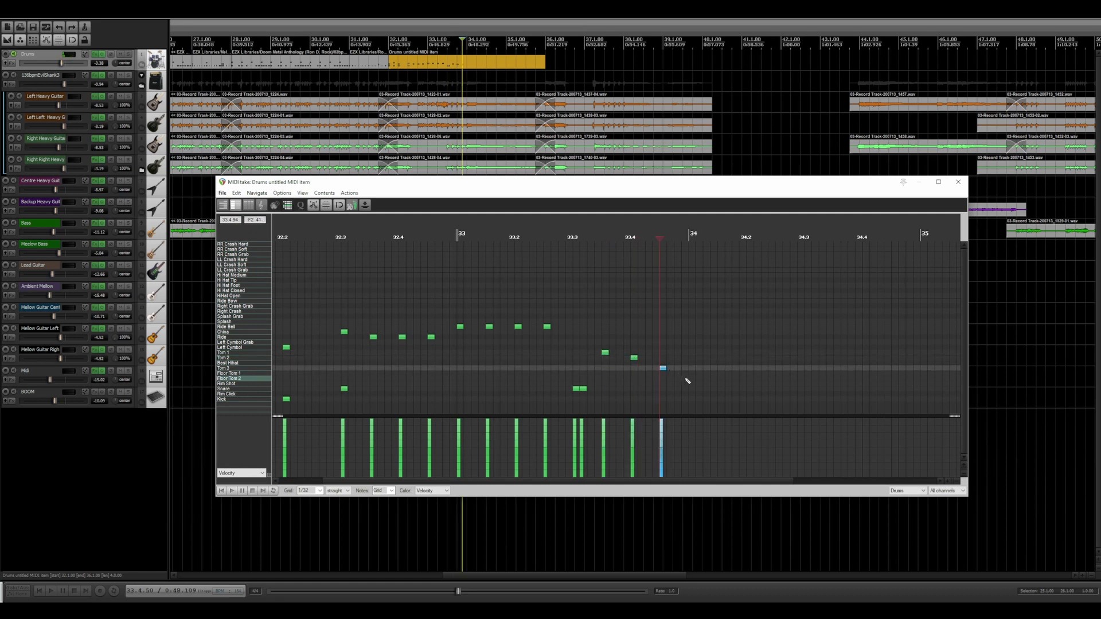
{"action": "left_click", "coordinate": [691, 373]}
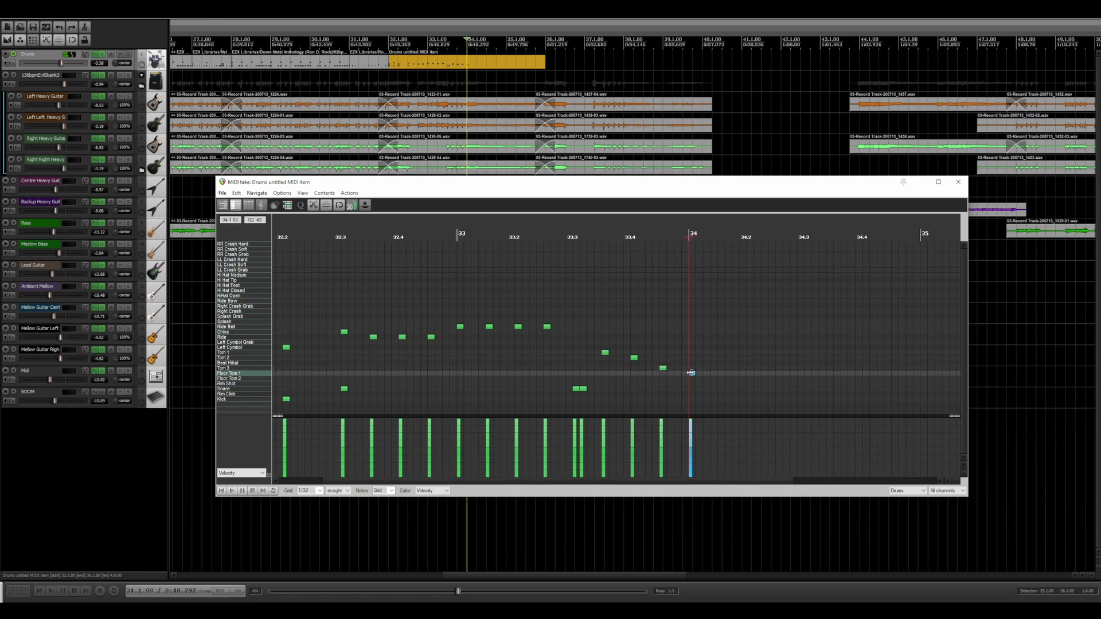
{"action": "left_click", "coordinate": [222, 491]}
{"action": "key", "text": "space"}
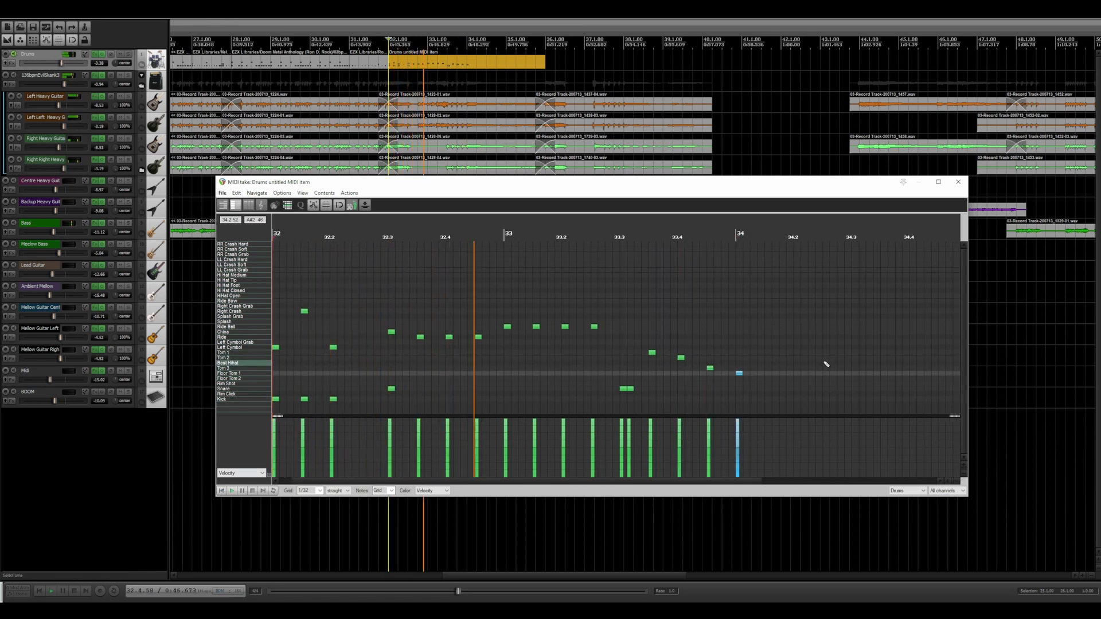
{"action": "key", "text": "space"}
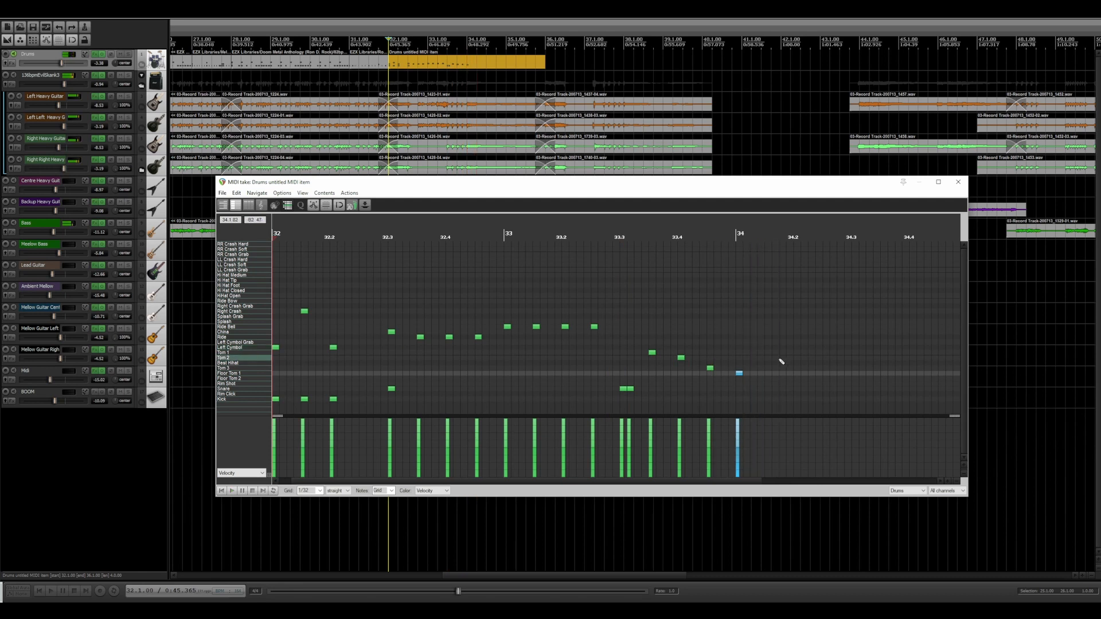
Move the 34.1.00 Floor Tom note to Kick and double the tom hits with Tom 2, Tom 3 and Floor Tom 1
{"action": "left_click_drag", "start_coordinate": [739, 377], "coordinate": [739, 401]}
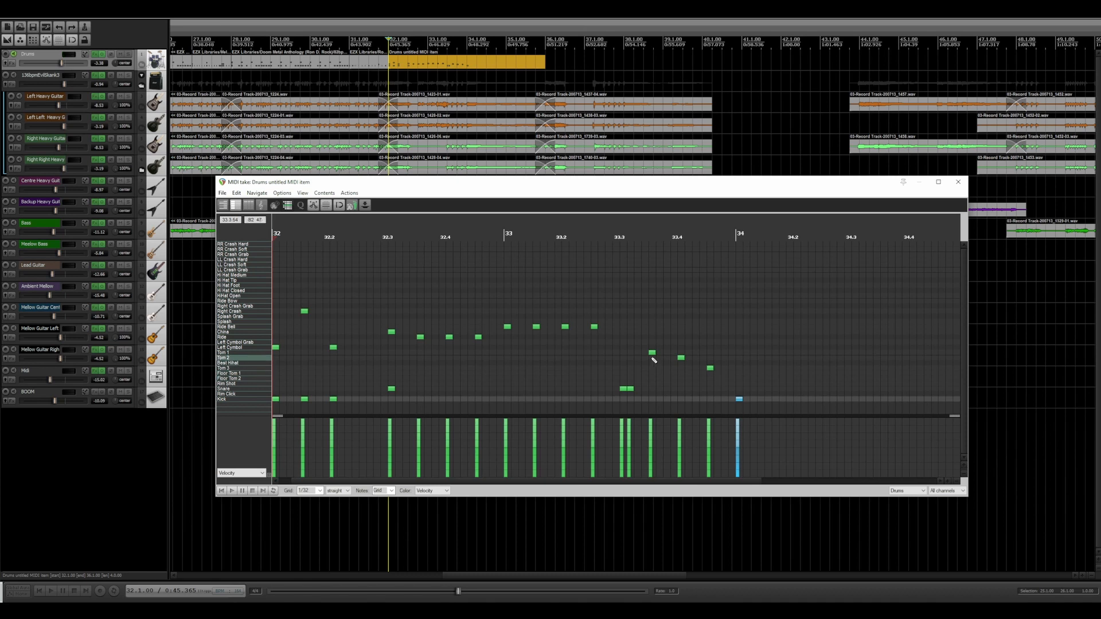
{"action": "left_click", "coordinate": [652, 358]}
{"action": "left_click", "coordinate": [681, 367]}
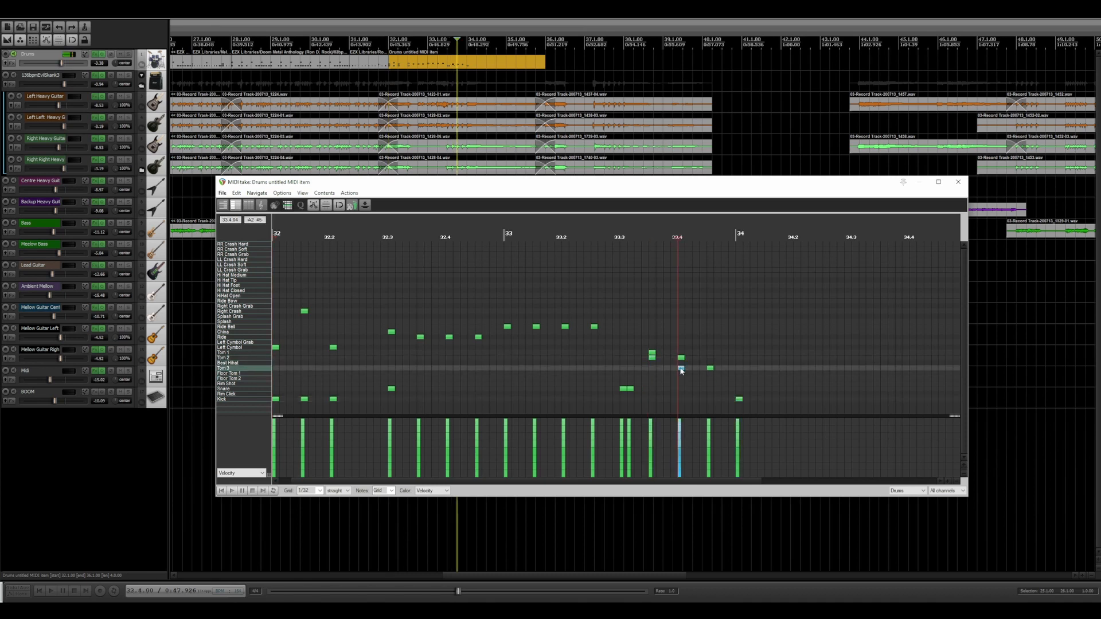
{"action": "left_click", "coordinate": [710, 373]}
Humanize the doubled tom notes with 13% timing and 15% velocity, and play the fill from 33.2.50
{"action": "left_click_drag", "start_coordinate": [742, 337], "coordinate": [654, 380]}
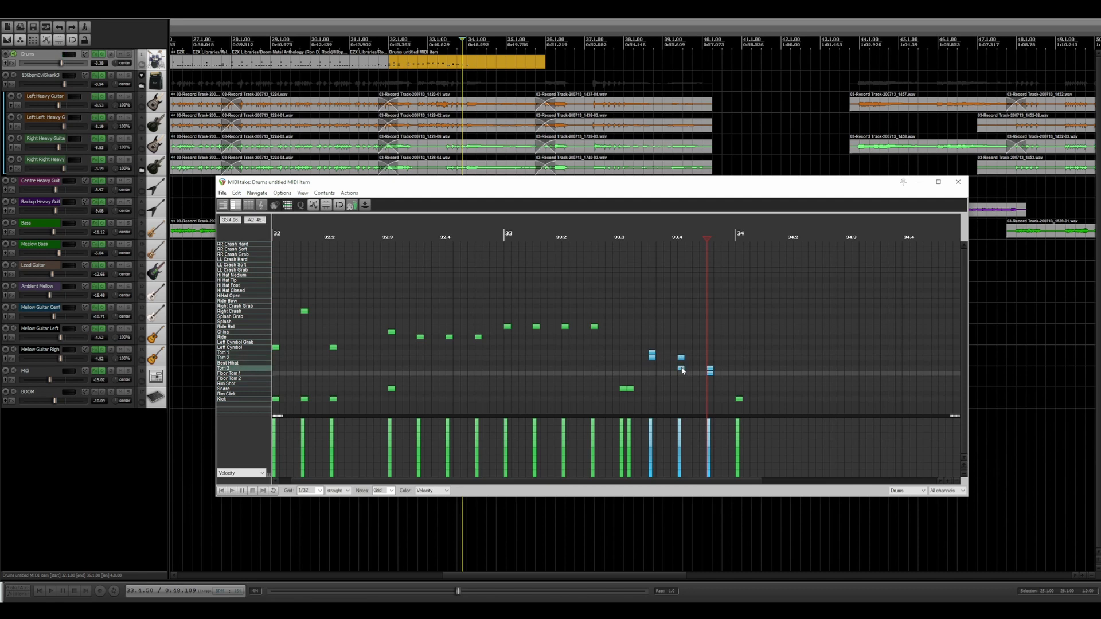
{"action": "left_click", "coordinate": [302, 193]}
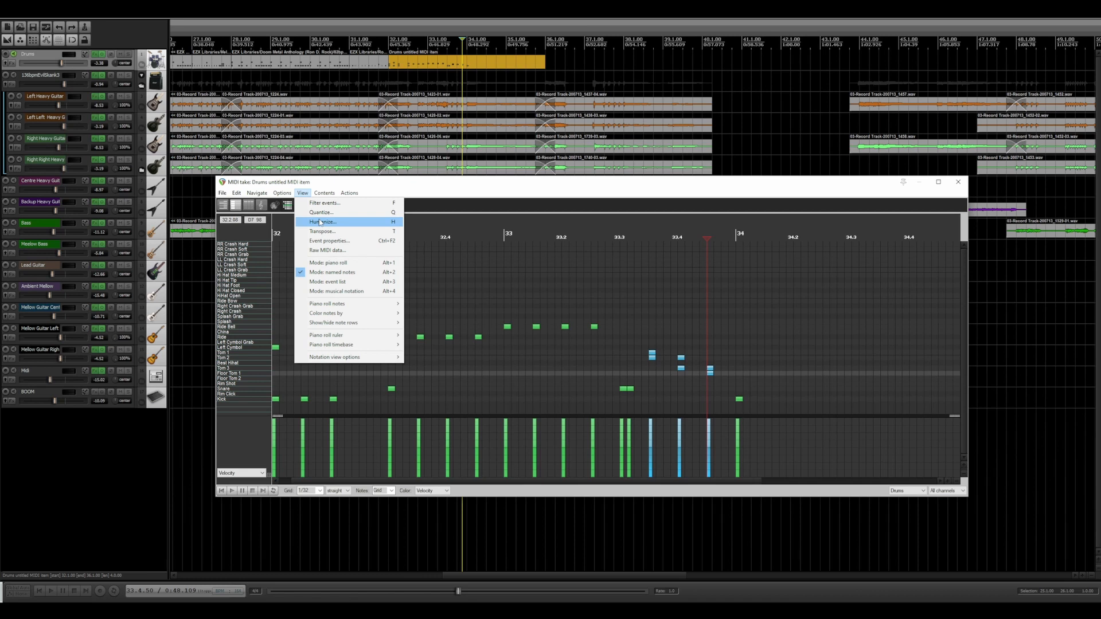
{"action": "left_click", "coordinate": [340, 222]}
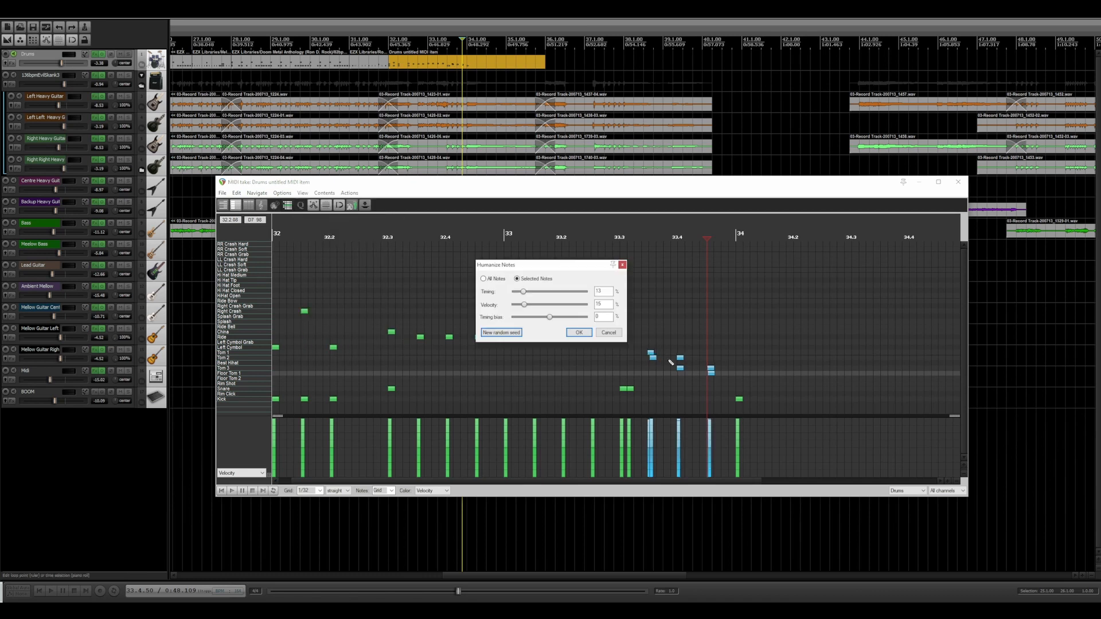
{"action": "left_click", "coordinate": [579, 332]}
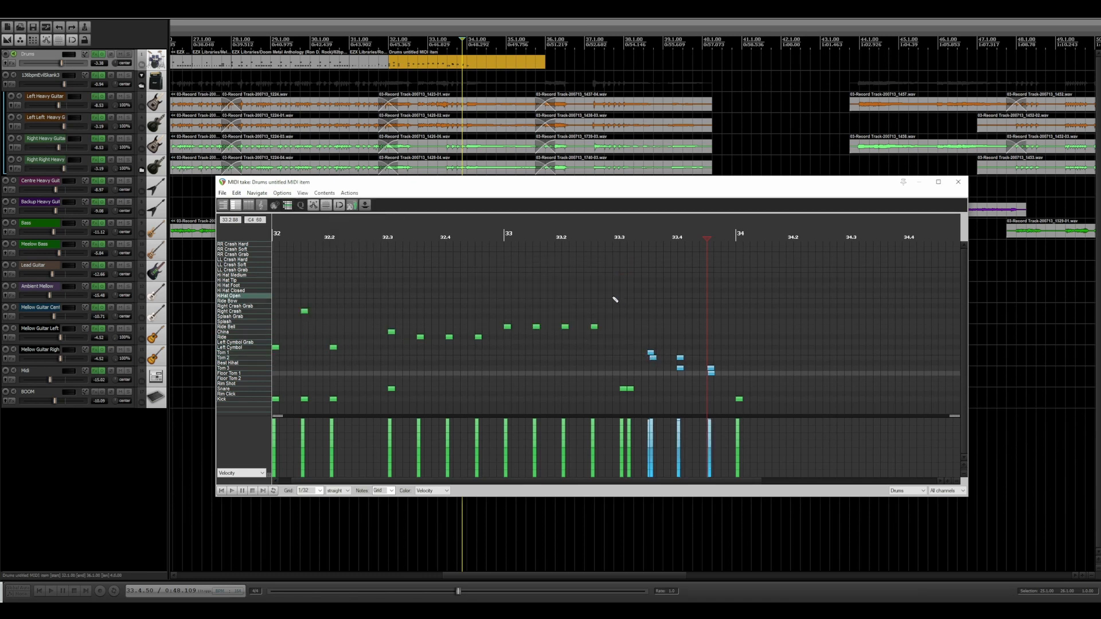
{"action": "left_click", "coordinate": [595, 244]}
{"action": "key", "text": "space"}
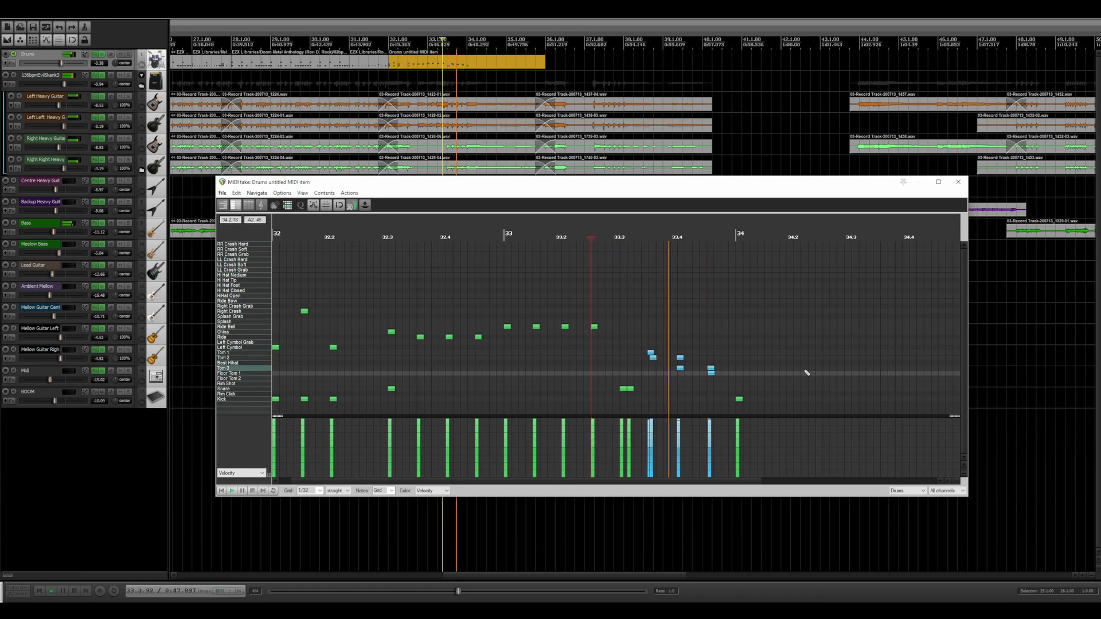
{"action": "key", "text": "space"}
{"action": "key", "text": "space"}
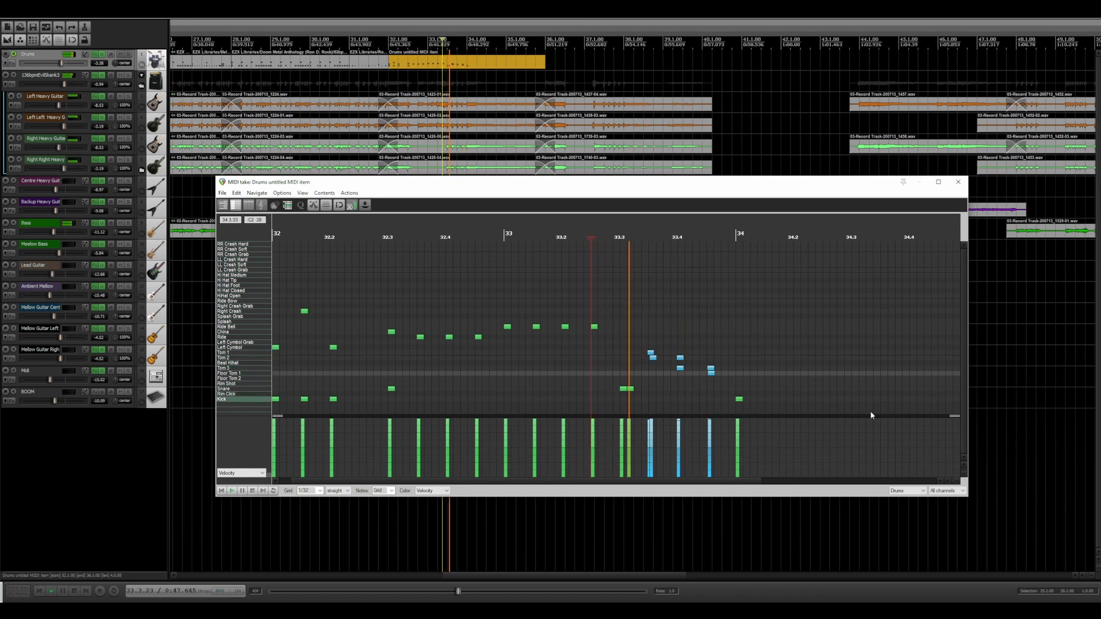
{"action": "key", "text": "space"}
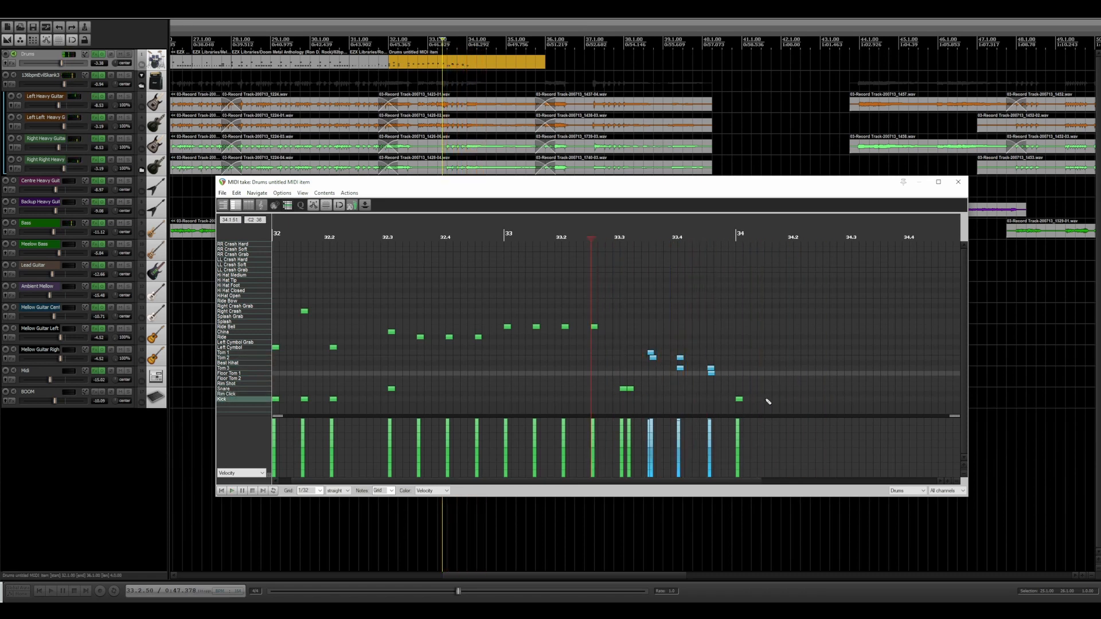
Play the drums with the song from 30.3.00 past the start of bar 34
{"action": "left_click", "coordinate": [220, 493]}
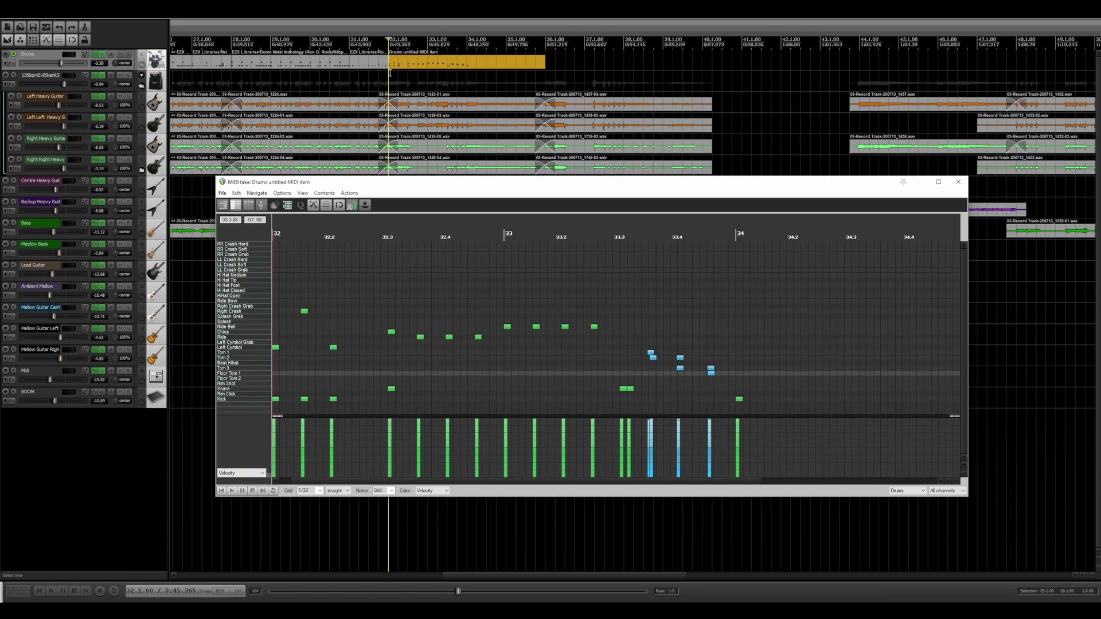
{"action": "left_click", "coordinate": [329, 47]}
{"action": "key", "text": "space"}
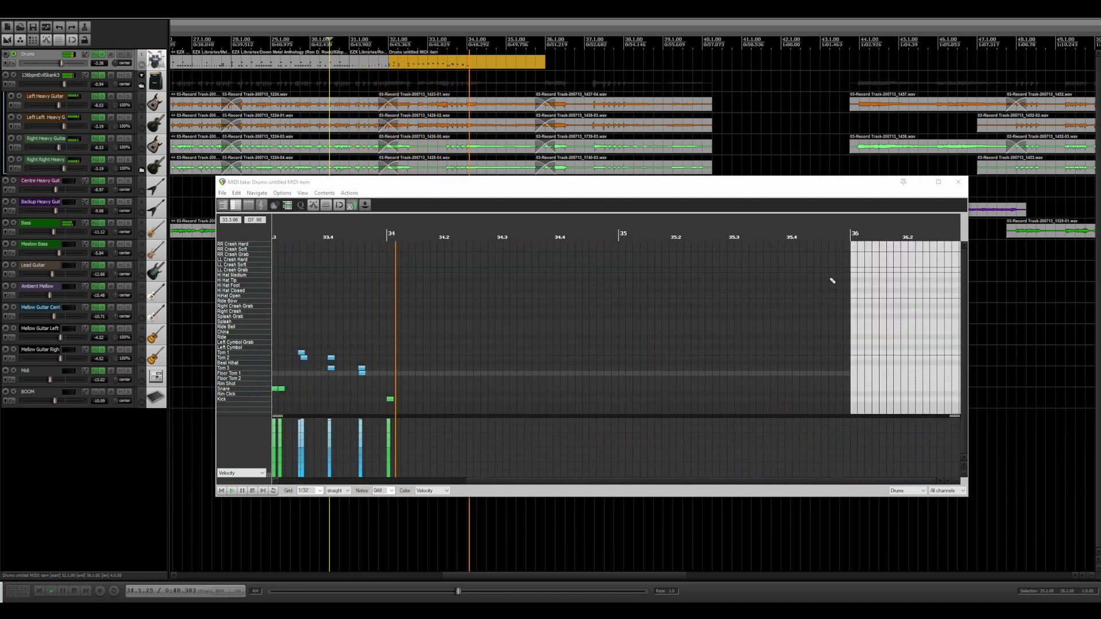
{"action": "key", "text": "space"}
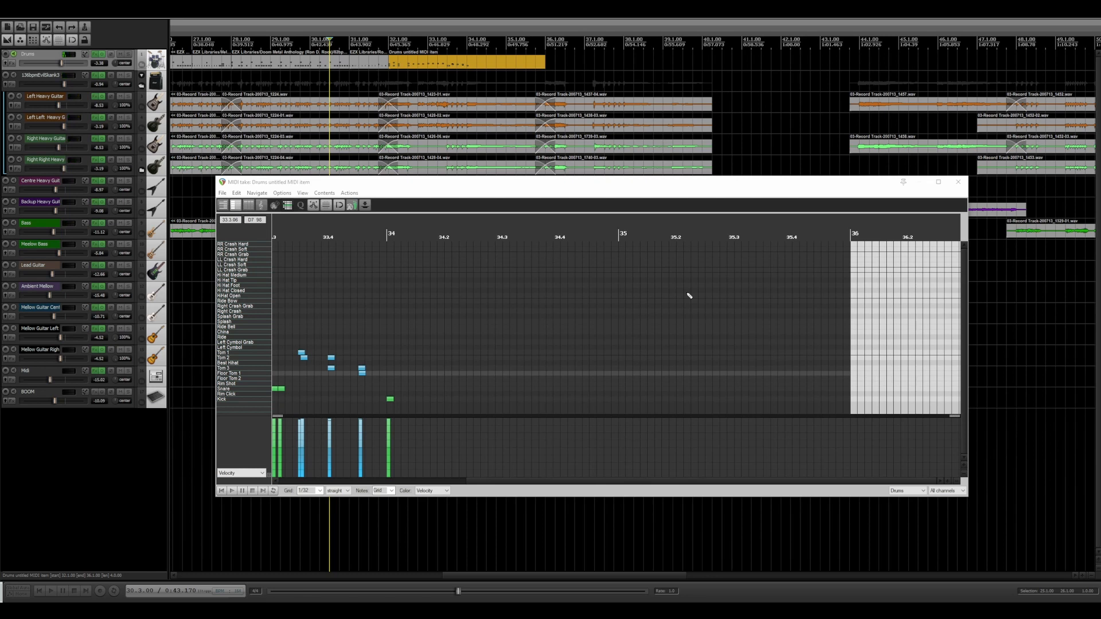
Trim the end of the programmed Drums MIDI item back to 34.1.00 and close its MIDI editor
{"action": "left_click", "coordinate": [388, 235]}
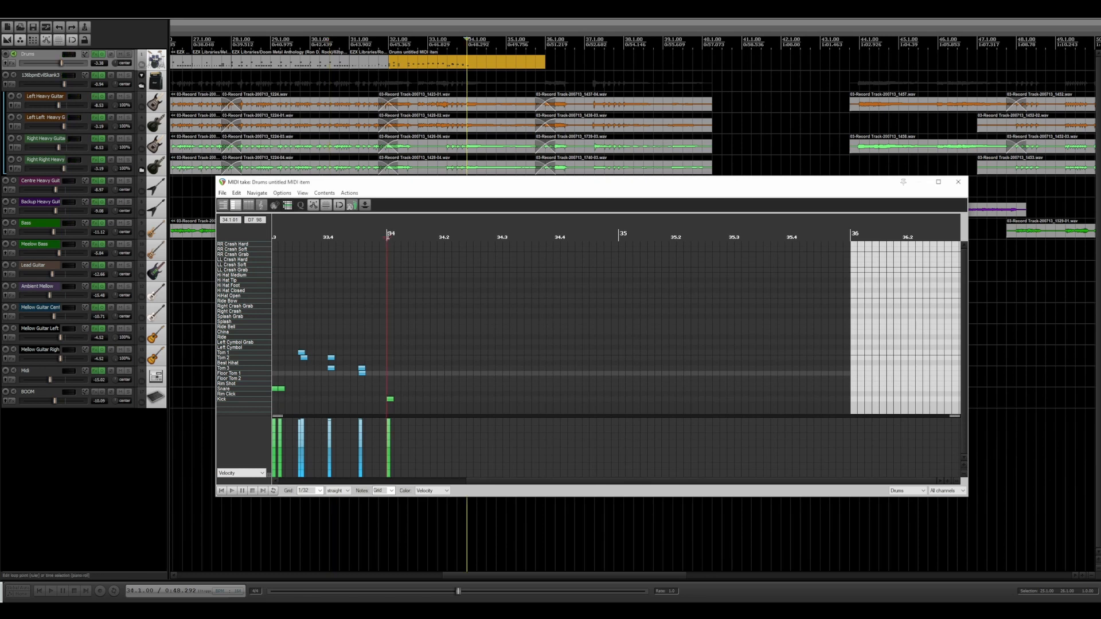
{"action": "left_click_drag", "start_coordinate": [546, 60], "coordinate": [466, 60]}
{"action": "left_click", "coordinate": [958, 181]}
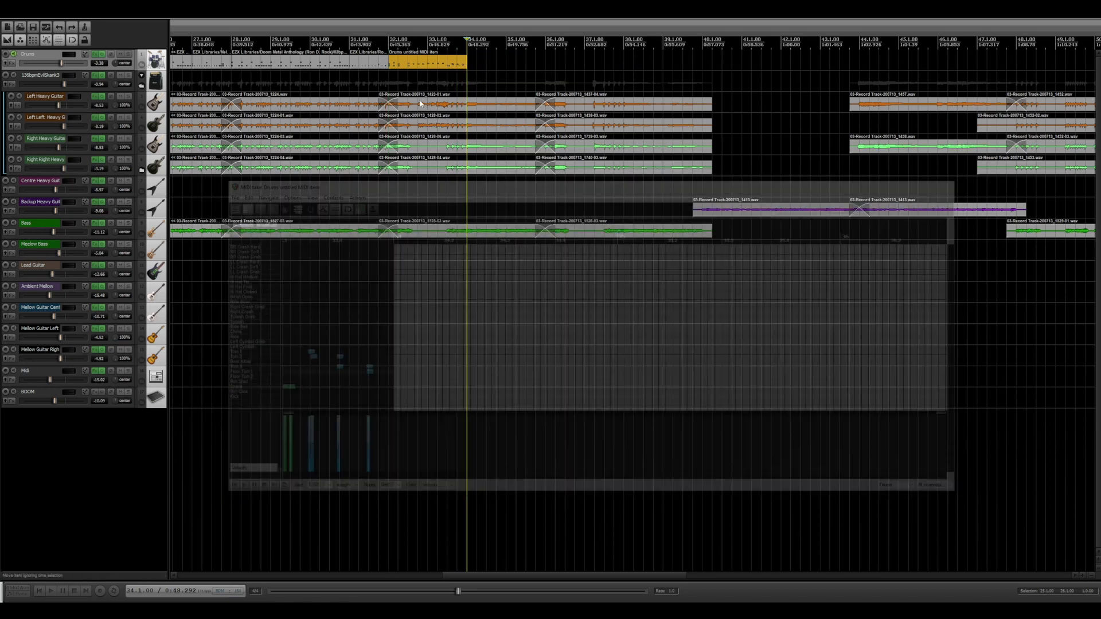
Open EZdrummer 3 on the Drums track and audition the 142bpmlondonbeat3 groove from Street Punk Essentials
{"action": "left_click", "coordinate": [93, 55]}
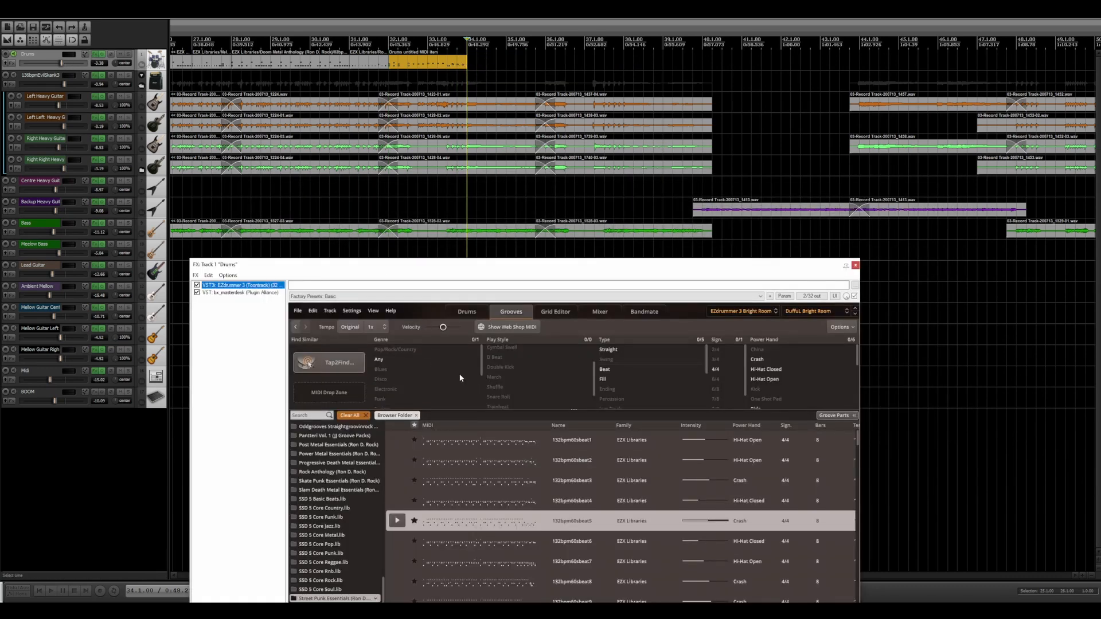
{"action": "left_click_drag", "start_coordinate": [484, 263], "coordinate": [483, 163]}
{"action": "scroll", "coordinate": [476, 397], "scroll_direction": "down", "scroll_amount": 3}
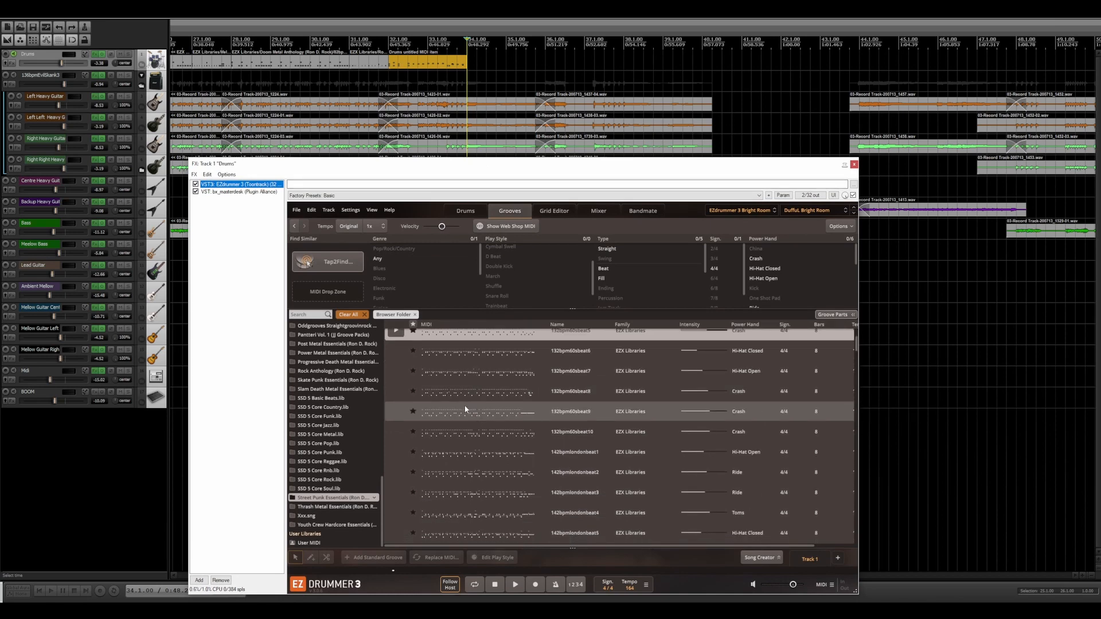
{"action": "left_click", "coordinate": [402, 449]}
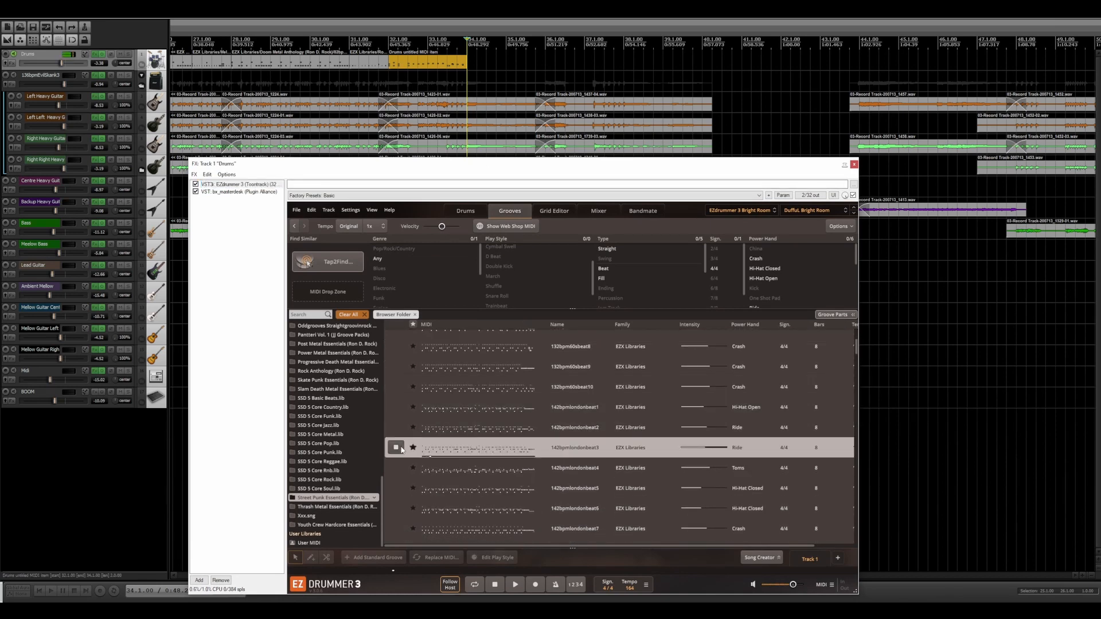
{"action": "scroll", "coordinate": [400, 446], "scroll_direction": "down", "scroll_amount": 2}
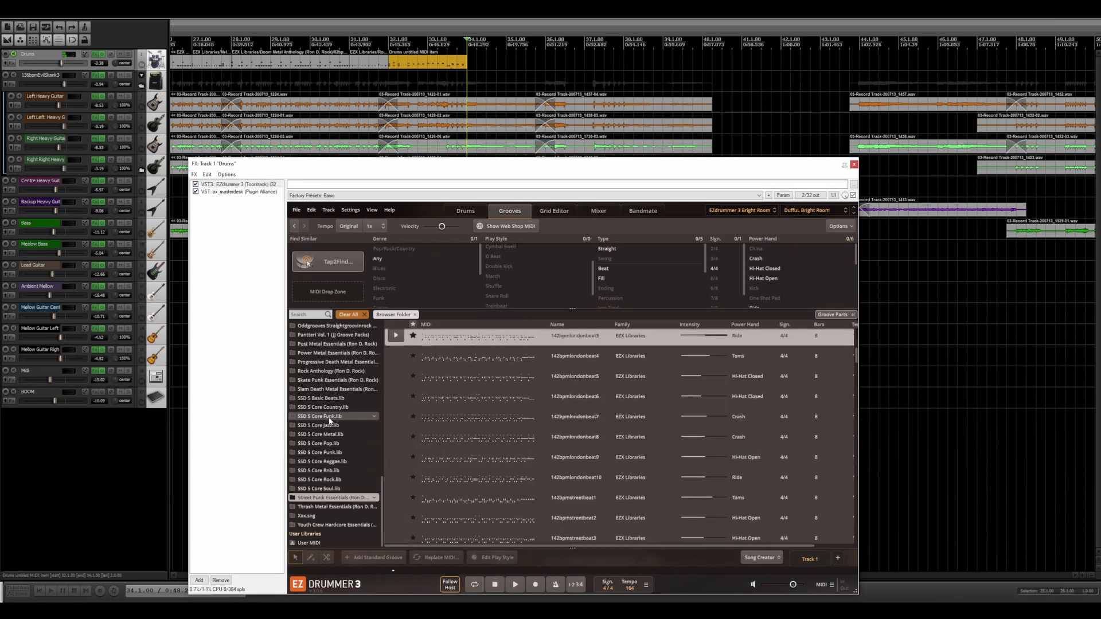
Audition the Slam Death Metal Essentials grooves 190bpmbreakdowntwo5 to 190bpmbreakdowntwo9 for the section from bar 34
{"action": "left_click", "coordinate": [329, 390]}
{"action": "left_click", "coordinate": [385, 416]}
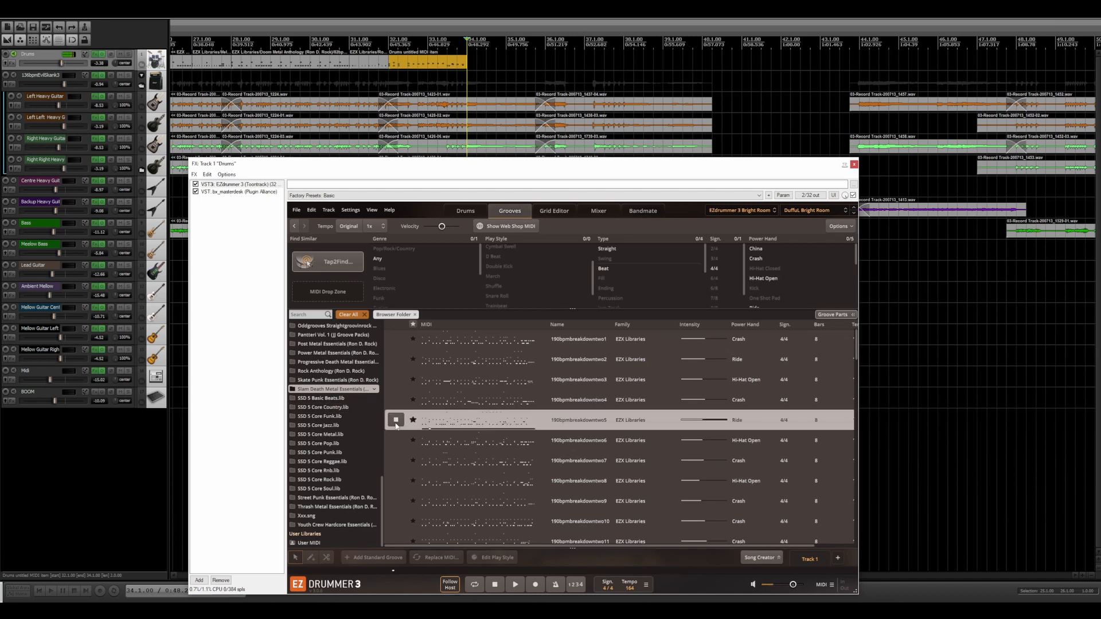
{"action": "left_click", "coordinate": [399, 442]}
{"action": "left_click", "coordinate": [397, 440]}
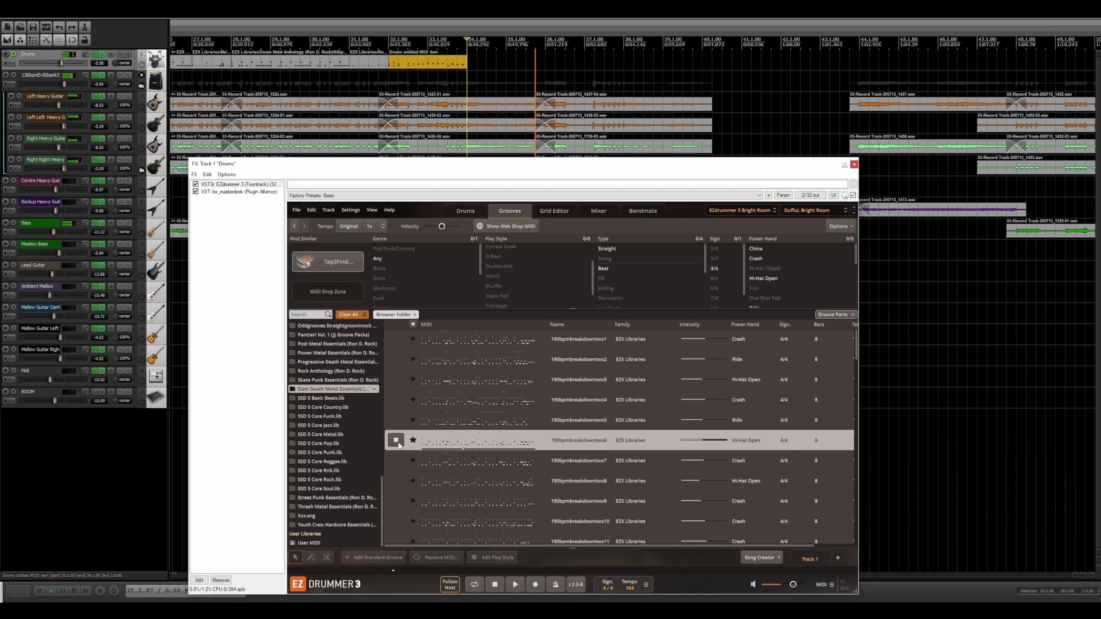
{"action": "left_click", "coordinate": [396, 440]}
{"action": "left_click", "coordinate": [396, 461]}
{"action": "left_click", "coordinate": [397, 462]}
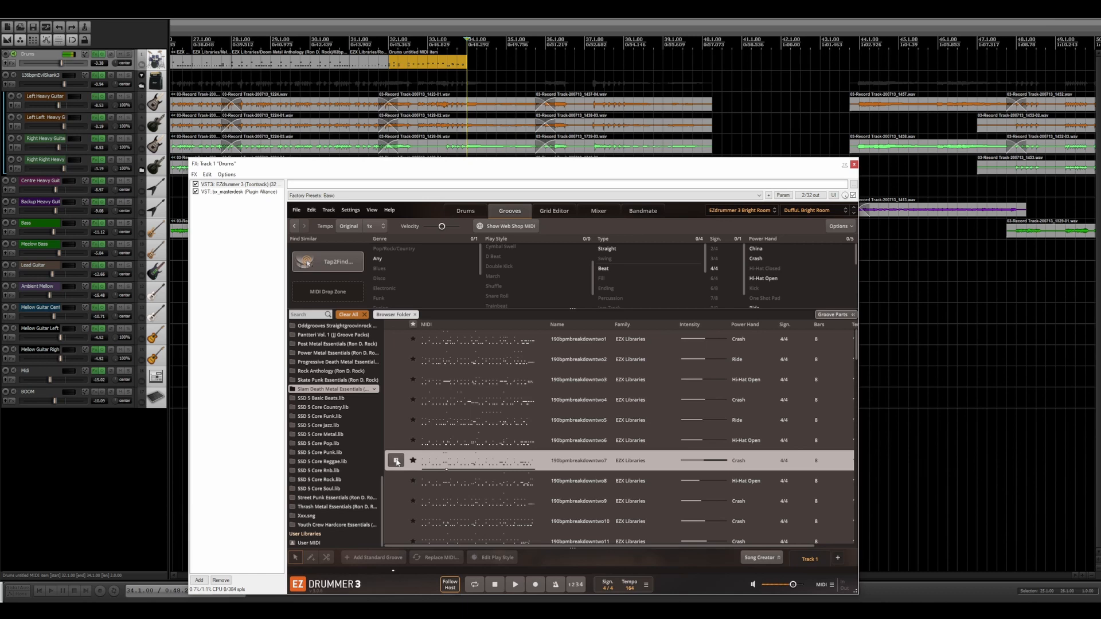
{"action": "left_click", "coordinate": [396, 480]}
{"action": "left_click", "coordinate": [396, 502]}
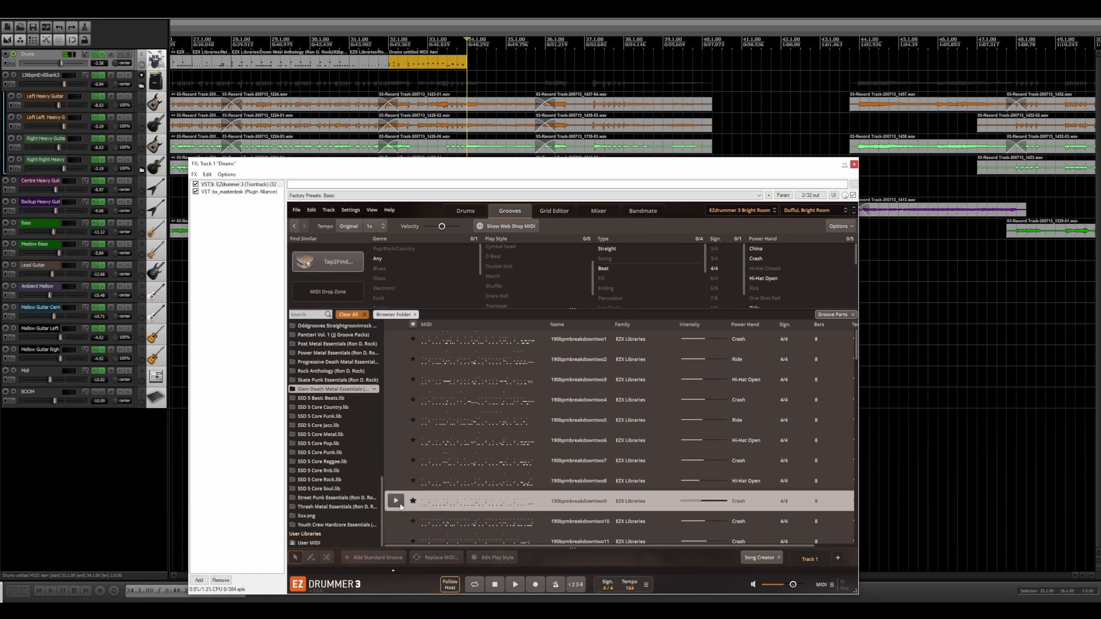
Audition the Slam Death Metal Essentials grooves 190bpmbreakdowntwo3 and 190bpmbreakdowntwo11, and place 190bpmbreakdowntwo11 on the Drums track at 34.1.00
{"action": "left_click", "coordinate": [396, 381]}
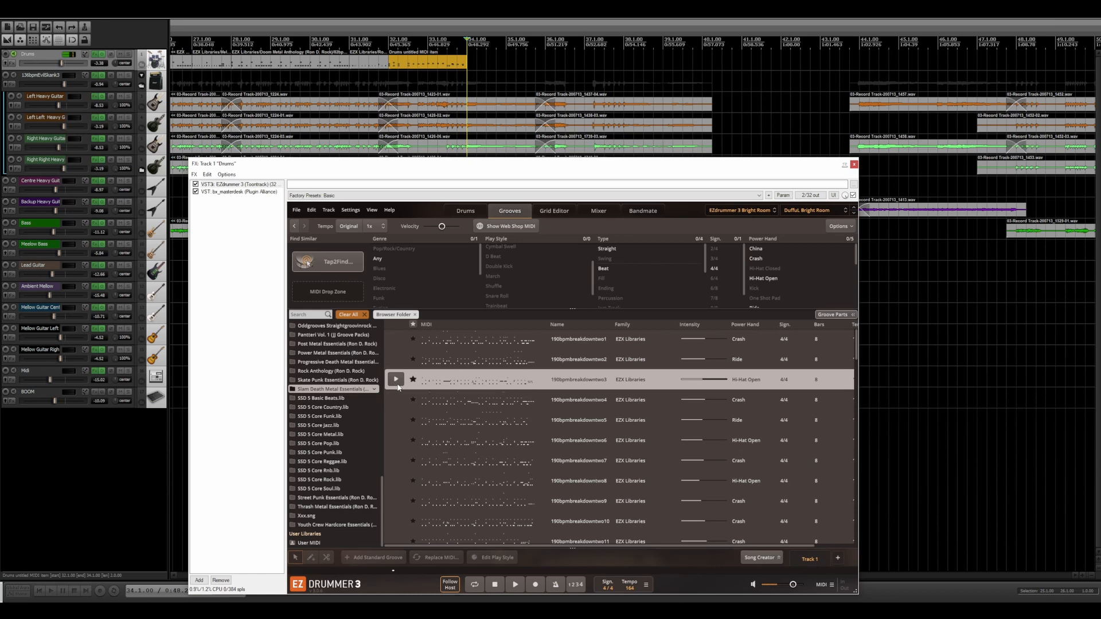
{"action": "scroll", "coordinate": [399, 388], "scroll_direction": "down", "scroll_amount": 3}
{"action": "left_click", "coordinate": [396, 404]}
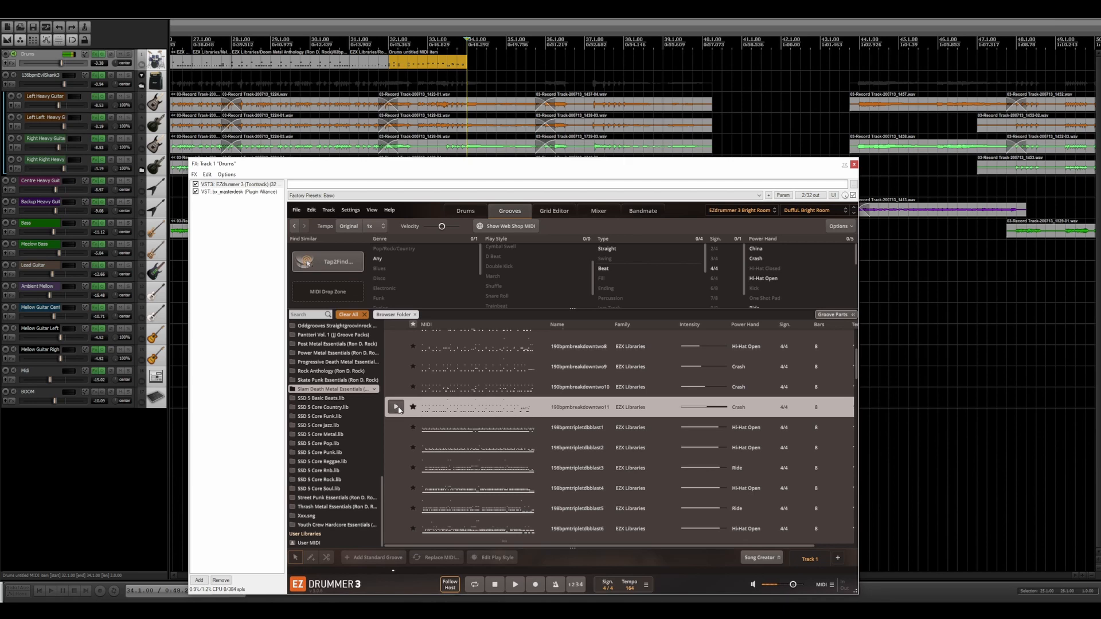
{"action": "left_click_drag", "start_coordinate": [446, 414], "coordinate": [473, 64]}
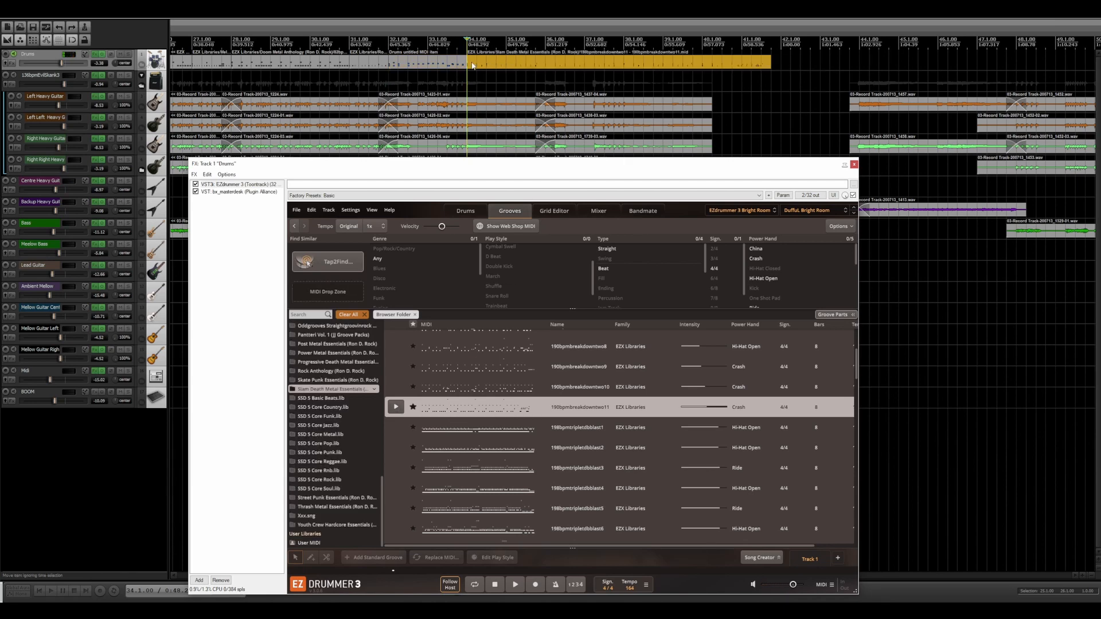
Trim the end of the 190bpmbreakdowntwo11 groove item back to 36.1.00 and play the song from 31.3.00
{"action": "left_click_drag", "start_coordinate": [667, 164], "coordinate": [703, 245]}
{"action": "left_click_drag", "start_coordinate": [770, 63], "coordinate": [539, 65]}
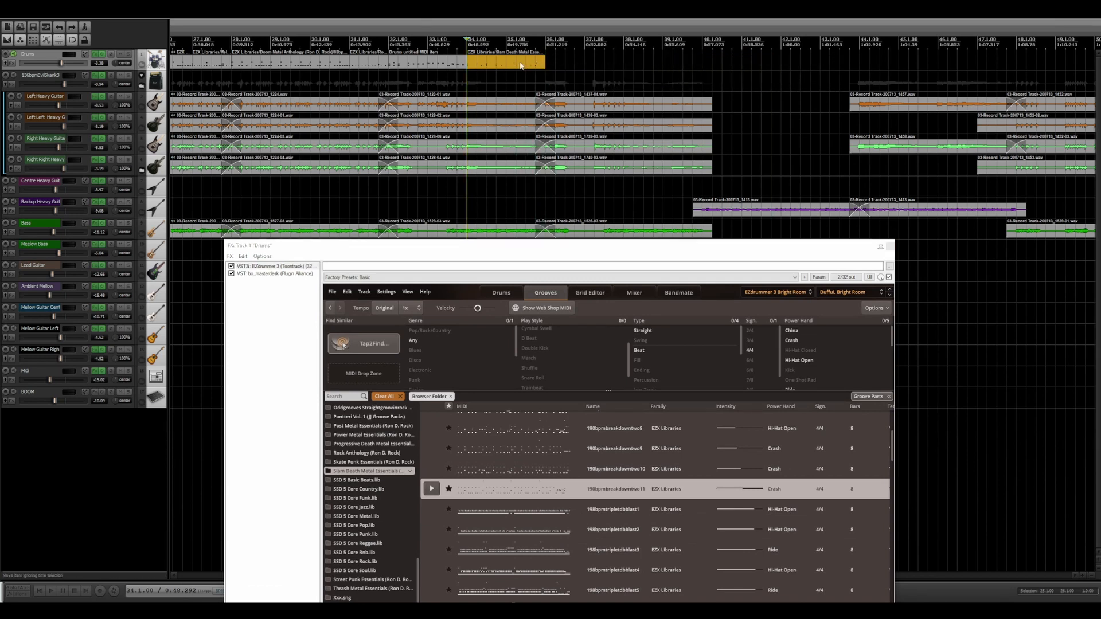
{"action": "left_click", "coordinate": [369, 41]}
{"action": "key", "text": "space"}
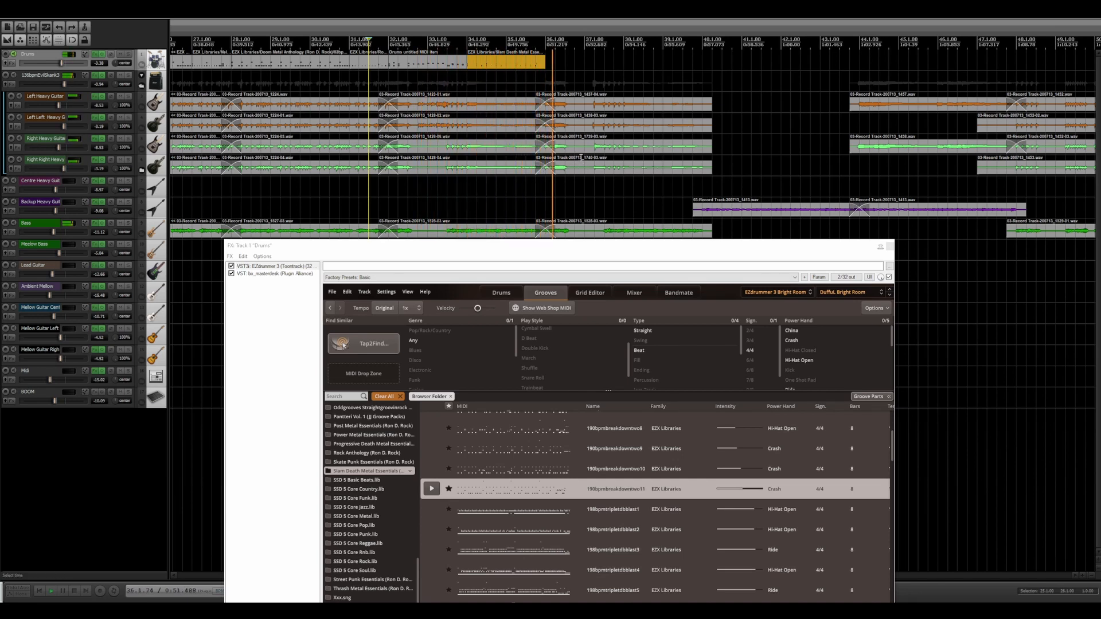
Copy the programmed Drums MIDI item at bar 32 to 36.1.00 and play the song from 32.3.00
{"action": "left_click", "coordinate": [407, 65]}
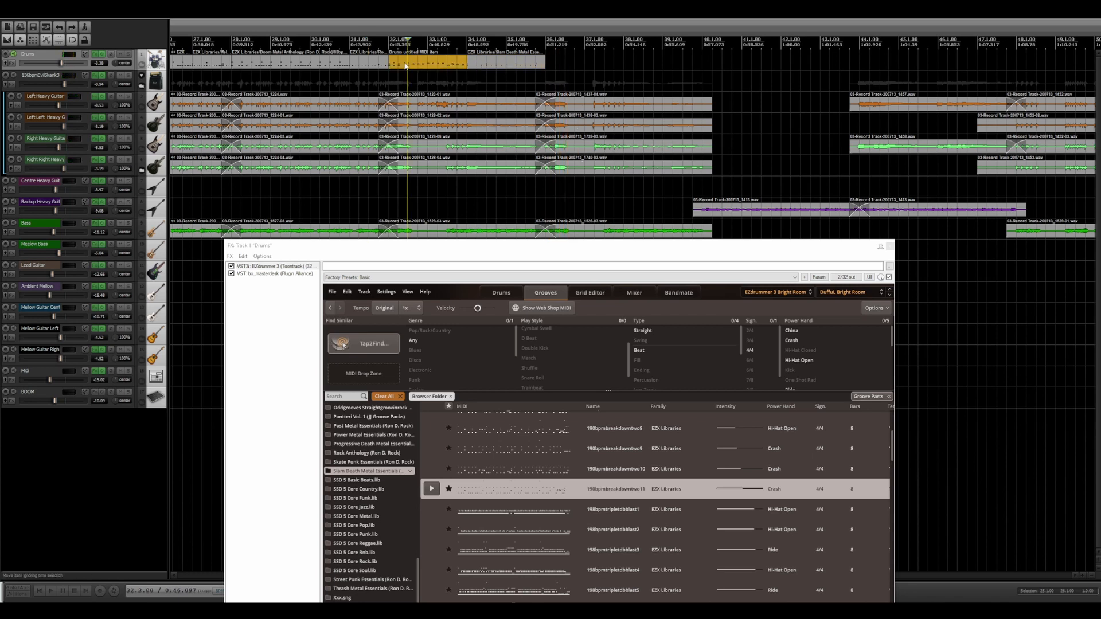
{"action": "left_click_drag", "start_coordinate": [409, 70], "coordinate": [569, 66]}
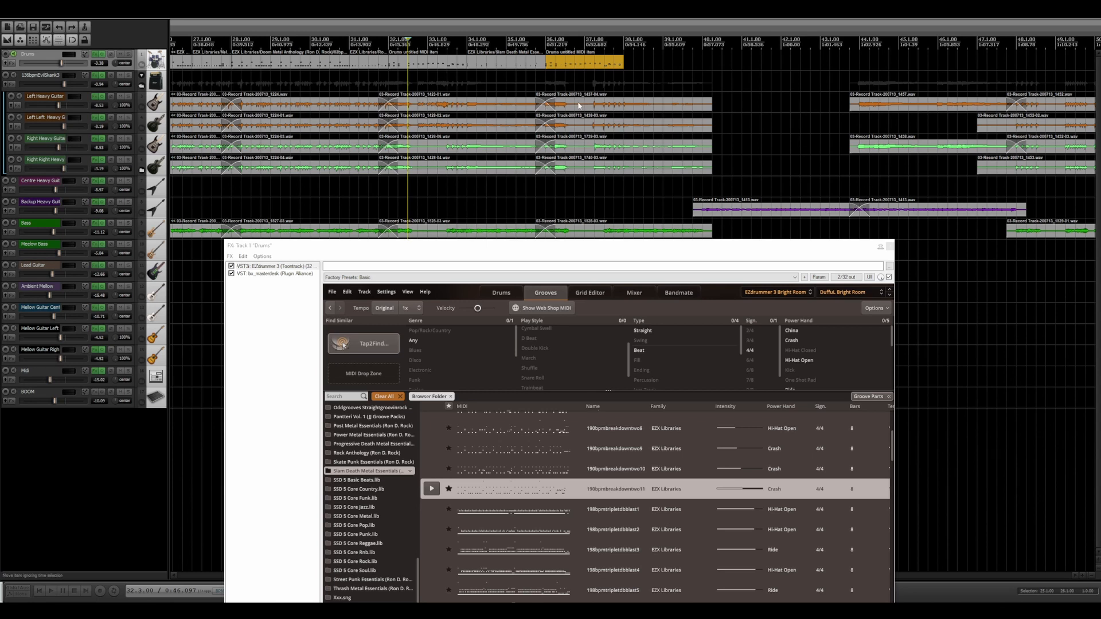
{"action": "key", "text": "space"}
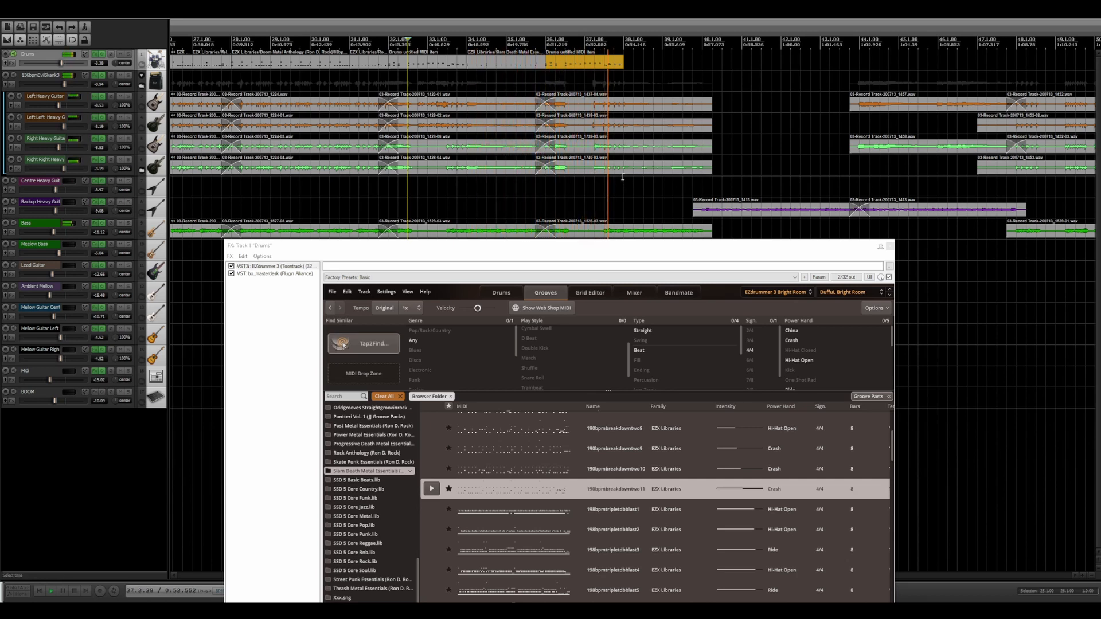
Copy the two-bar 190bpmbreakdowntwo11 groove item to 38.1.00 on the Drums track, and close the FX and MIDI editor windows
{"action": "double_click", "coordinate": [584, 69]}
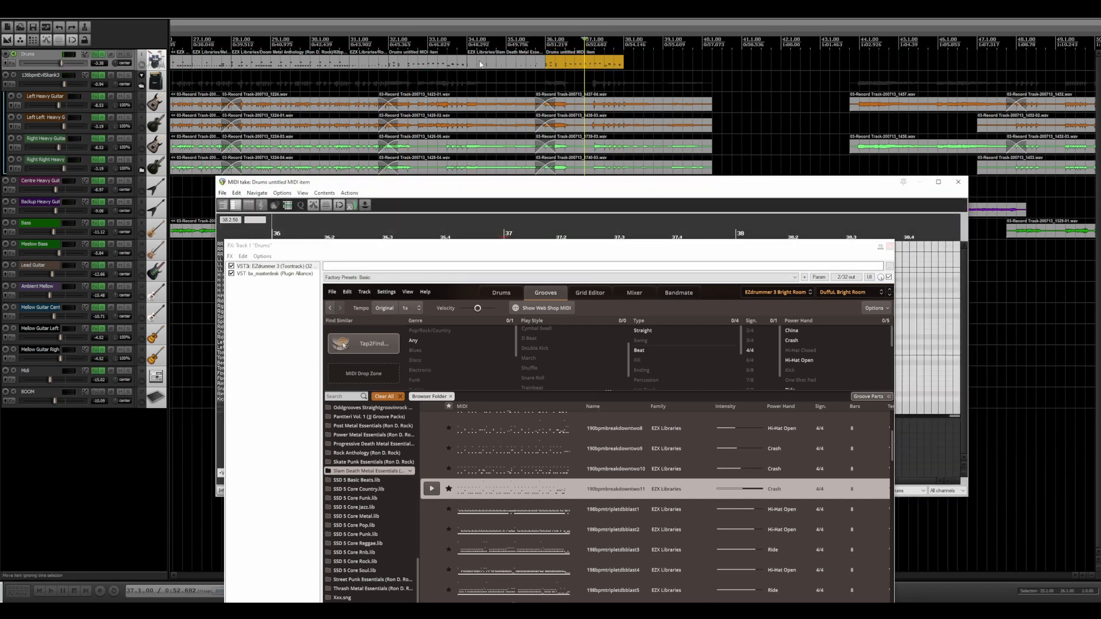
{"action": "left_click_drag", "start_coordinate": [480, 64], "coordinate": [653, 75]}
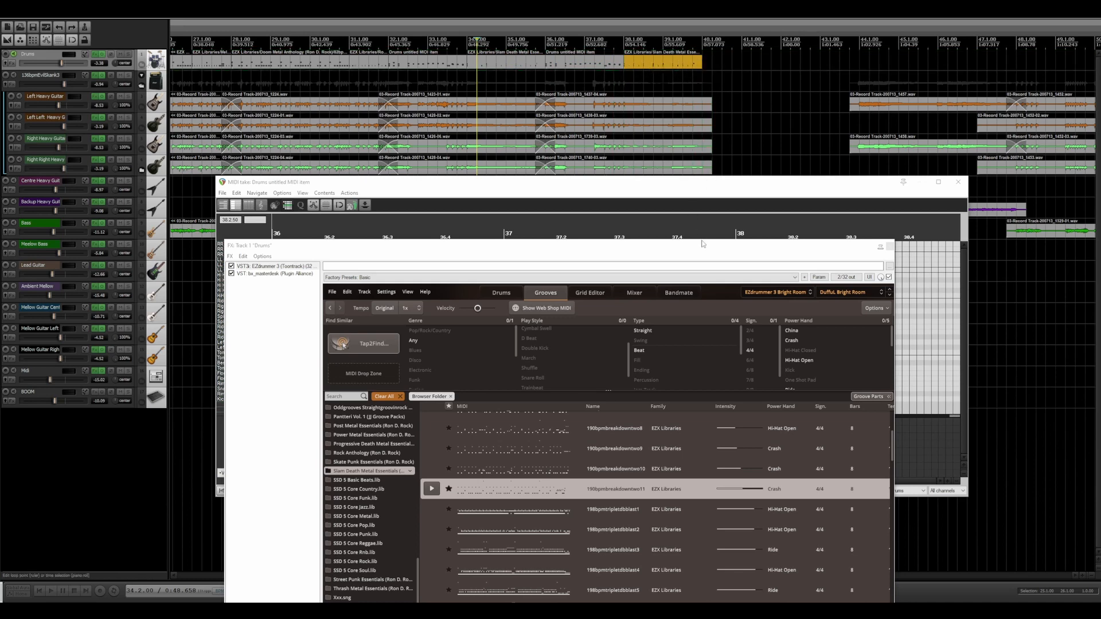
{"action": "left_click_drag", "start_coordinate": [697, 253], "coordinate": [655, 154]}
{"action": "left_click", "coordinate": [847, 149]}
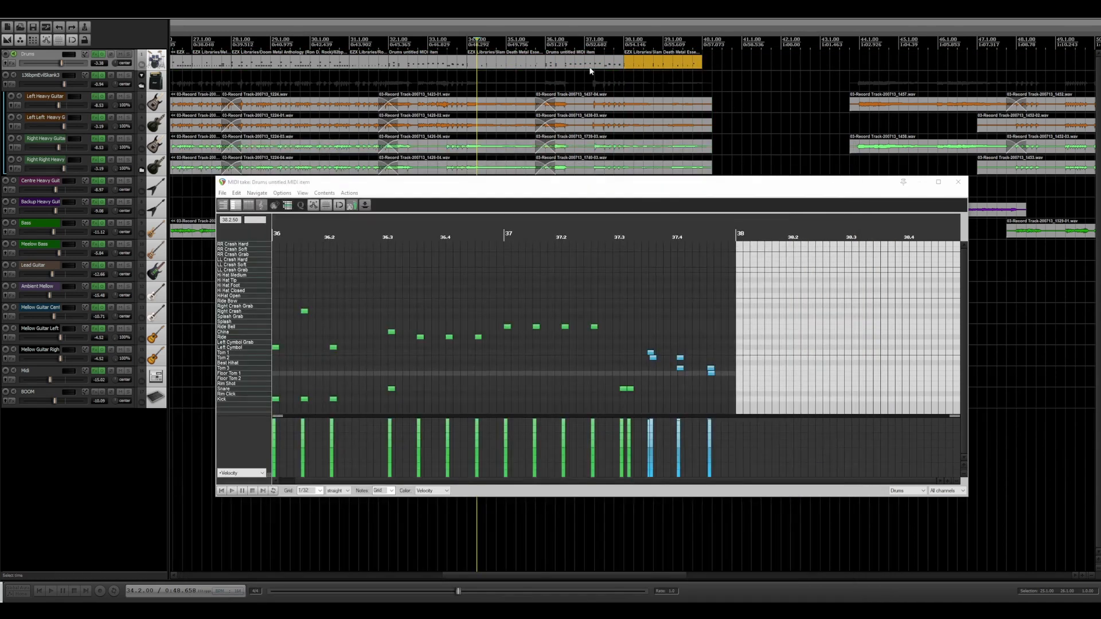
{"action": "left_click", "coordinate": [960, 182]}
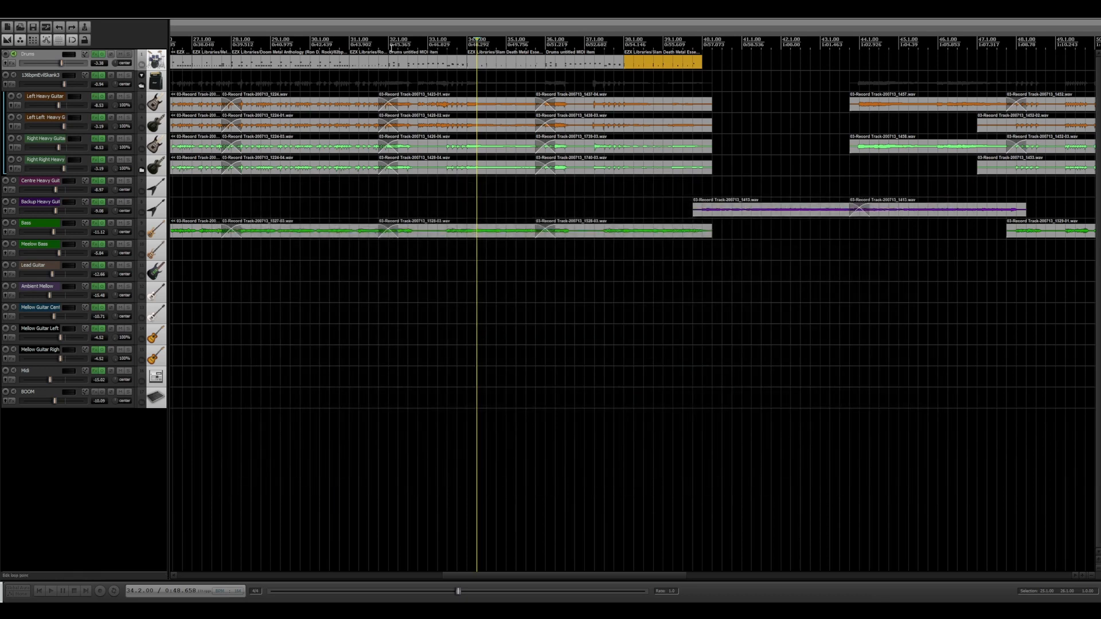
Play the drums from 32.1.00 and delete the ride and ride bell hits in the copied MIDI item at bar 36
{"action": "key", "text": "space"}
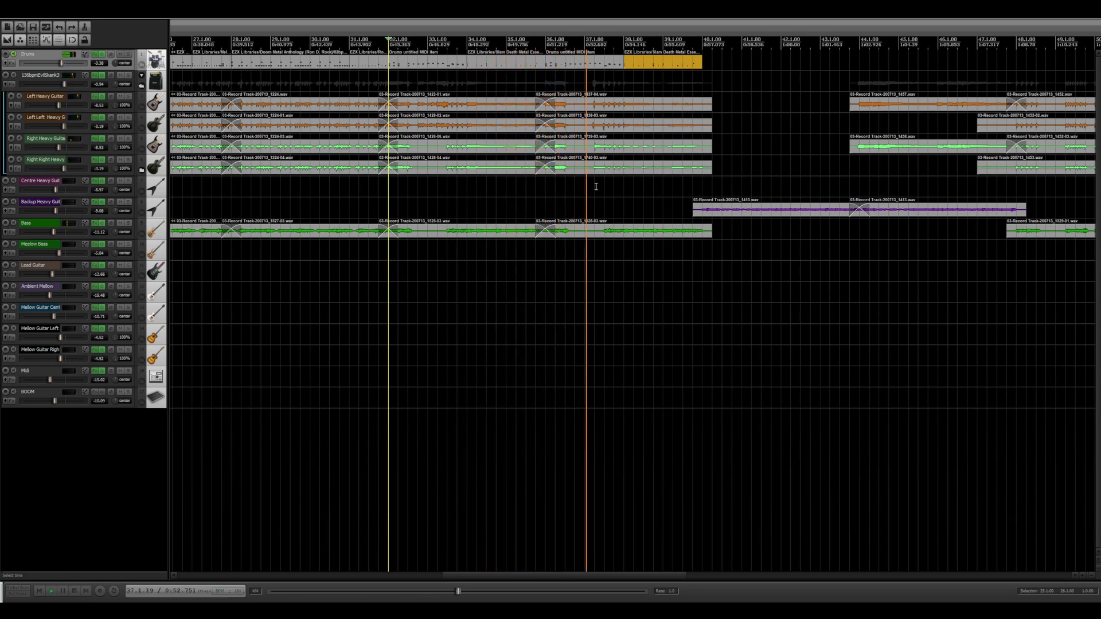
{"action": "key", "text": "space"}
{"action": "double_click", "coordinate": [585, 57]}
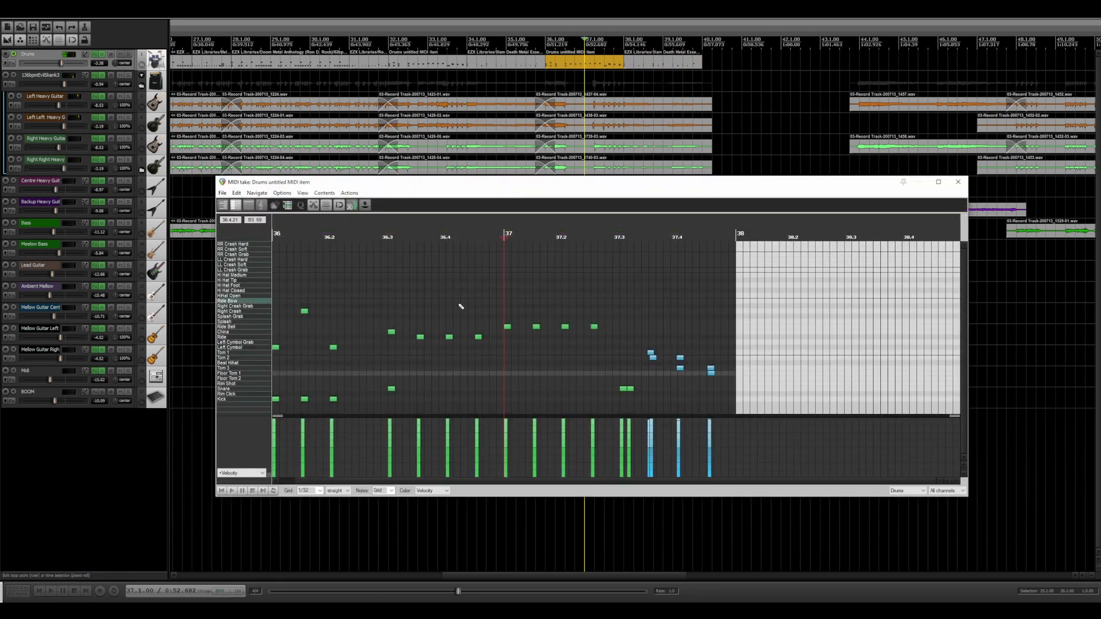
{"action": "left_click_drag", "start_coordinate": [603, 302], "coordinate": [416, 357]}
{"action": "key", "text": "Delete"}
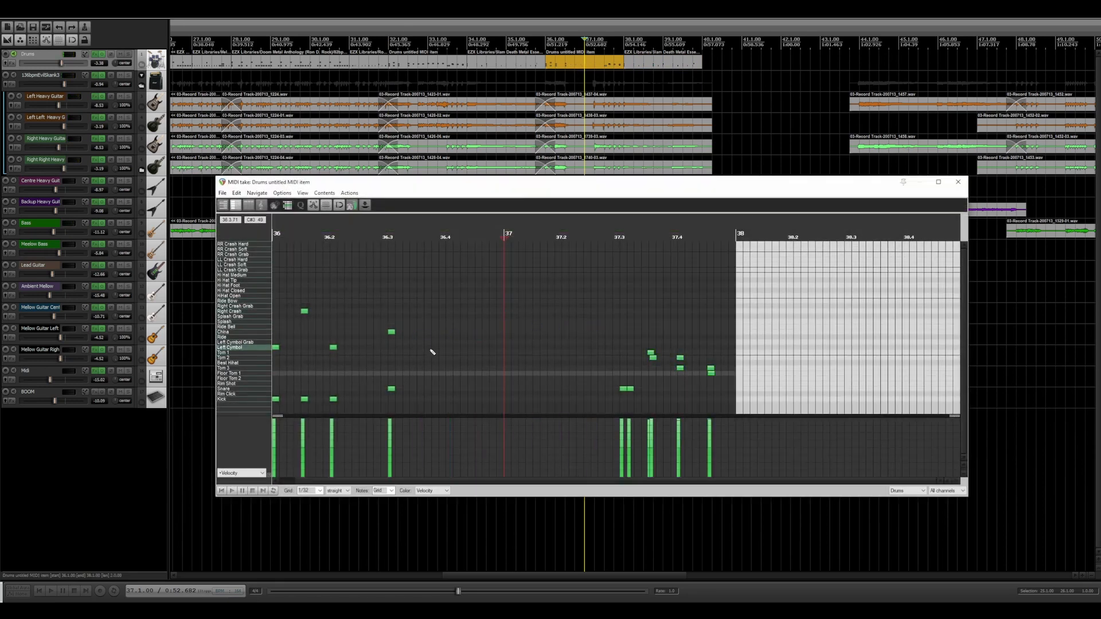
Copy the China and Snare hits at 36.3 to 37.2, and play the item from 36.1.00 before closing its MIDI editor
{"action": "left_click", "coordinate": [221, 491]}
{"action": "key", "text": "space"}
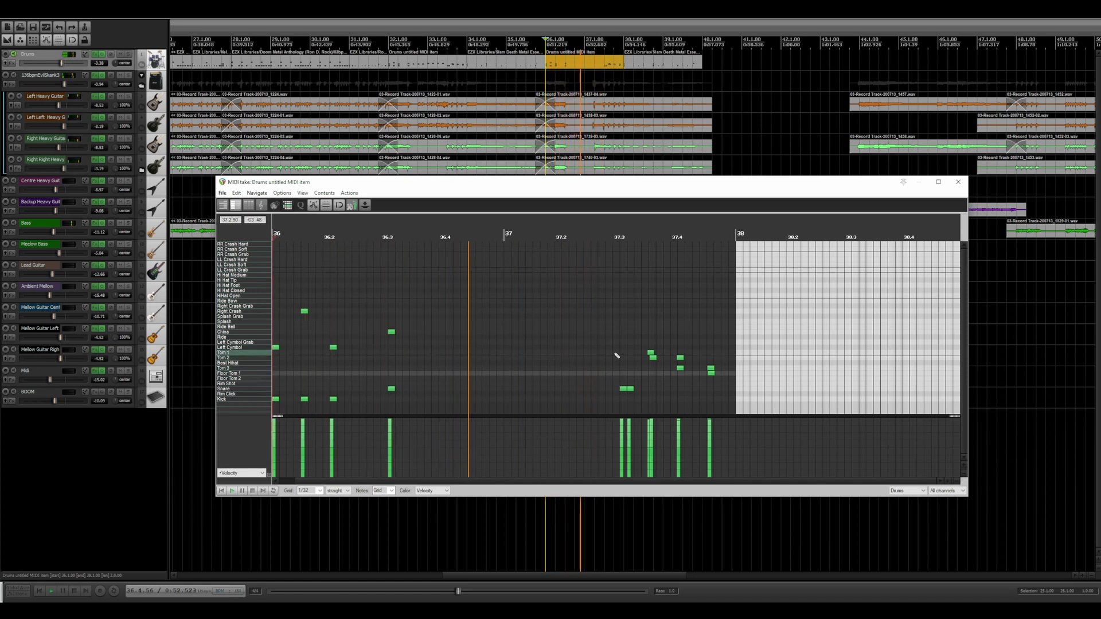
{"action": "key", "text": "space"}
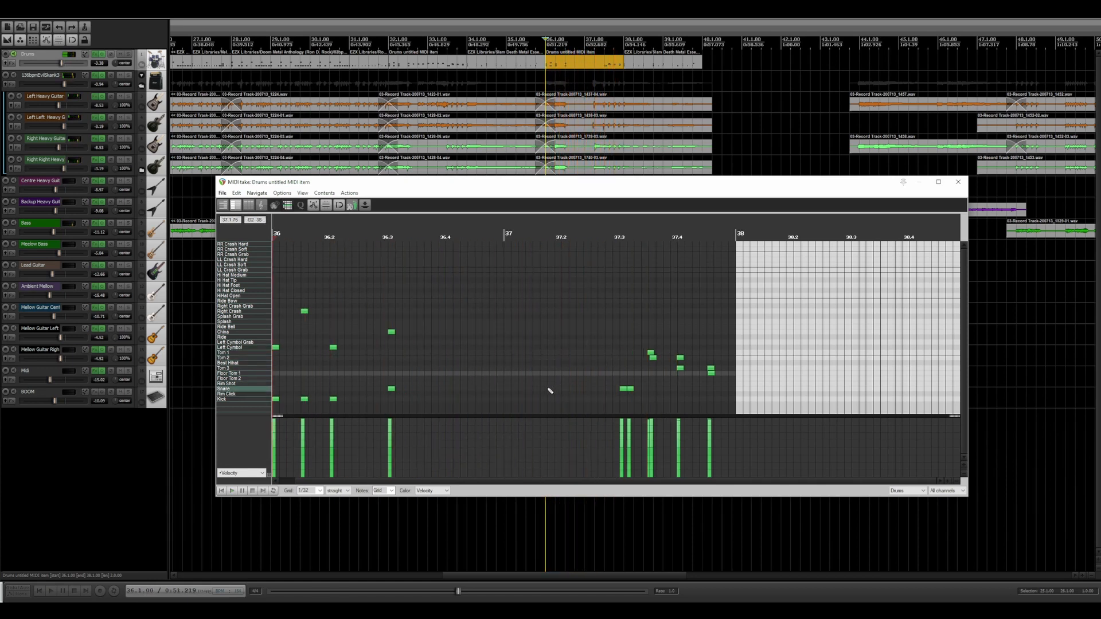
{"action": "left_click_drag", "start_coordinate": [433, 327], "coordinate": [569, 397]}
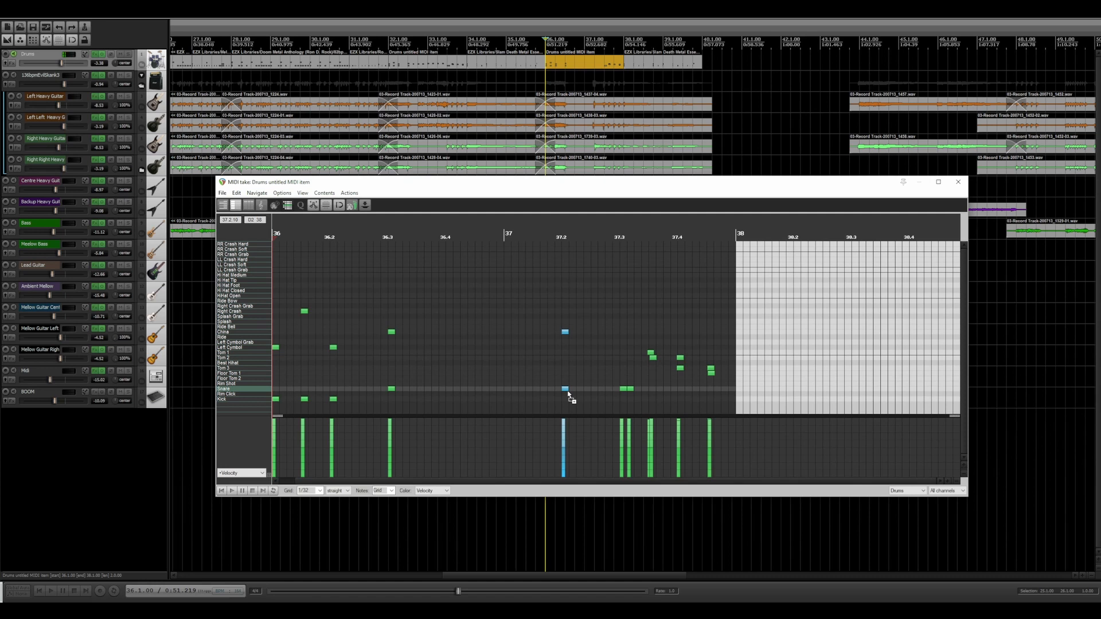
{"action": "left_click", "coordinate": [232, 491]}
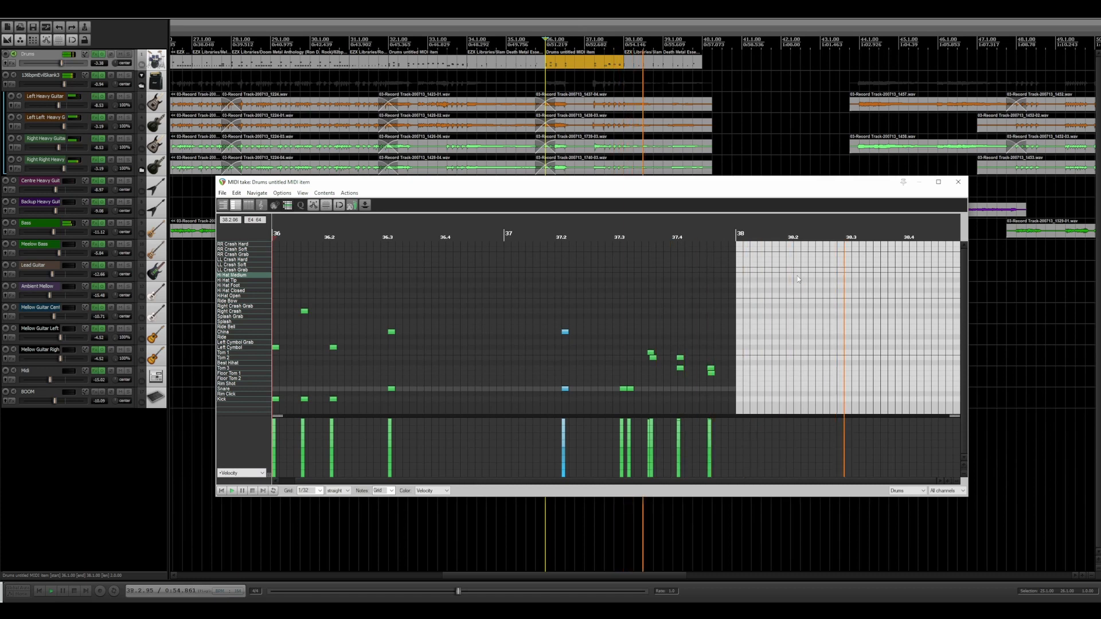
{"action": "key", "text": "space"}
{"action": "left_click", "coordinate": [957, 182]}
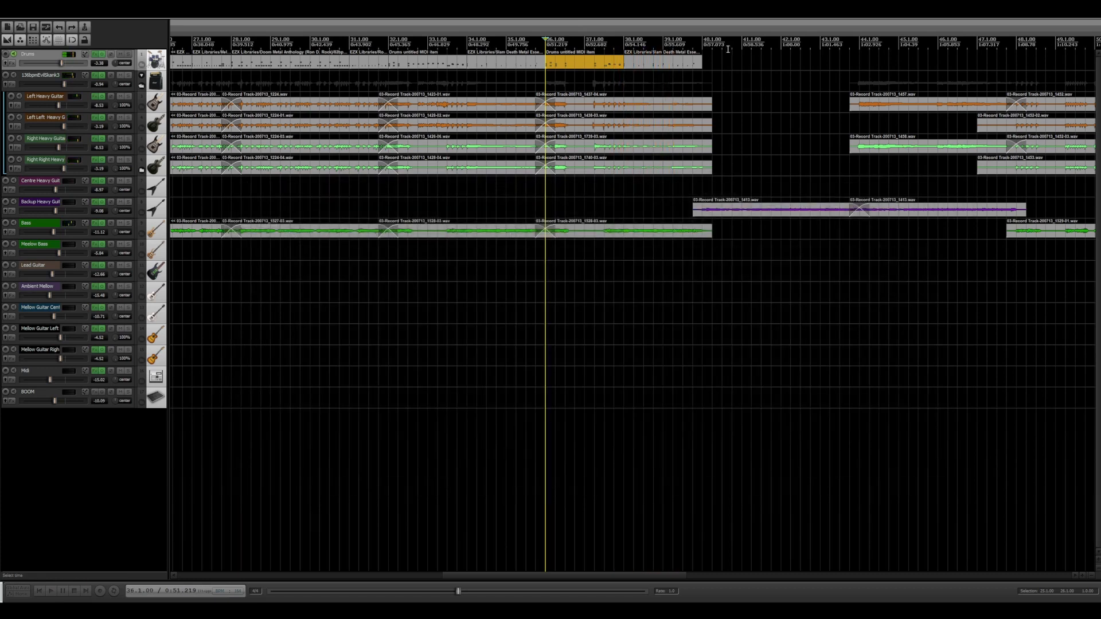
Trim the end of the groove item at bar 38 to 39.1.00 and filter the EZdrummer 3 grooves to the Fill type
{"action": "left_click_drag", "start_coordinate": [700, 59], "coordinate": [662, 60]}
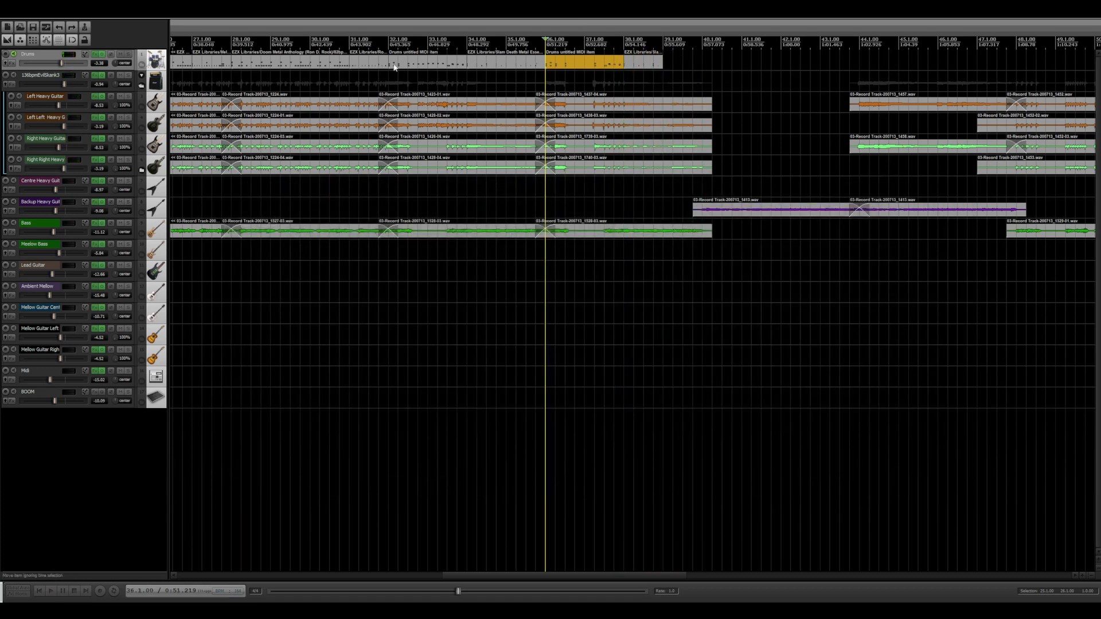
{"action": "left_click", "coordinate": [94, 54]}
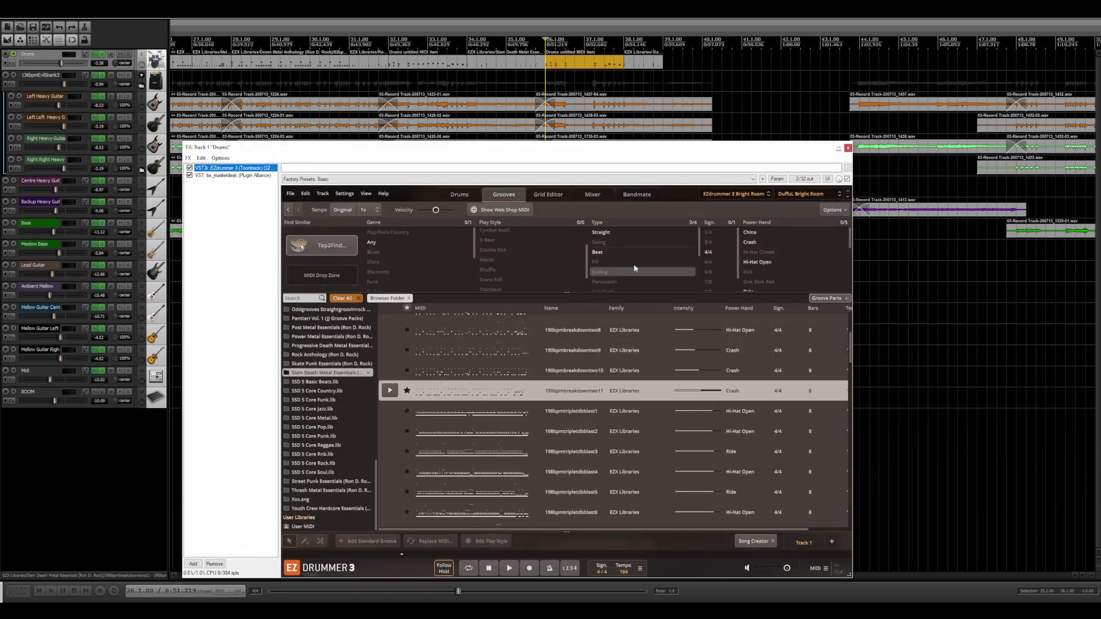
{"action": "left_click", "coordinate": [338, 298]}
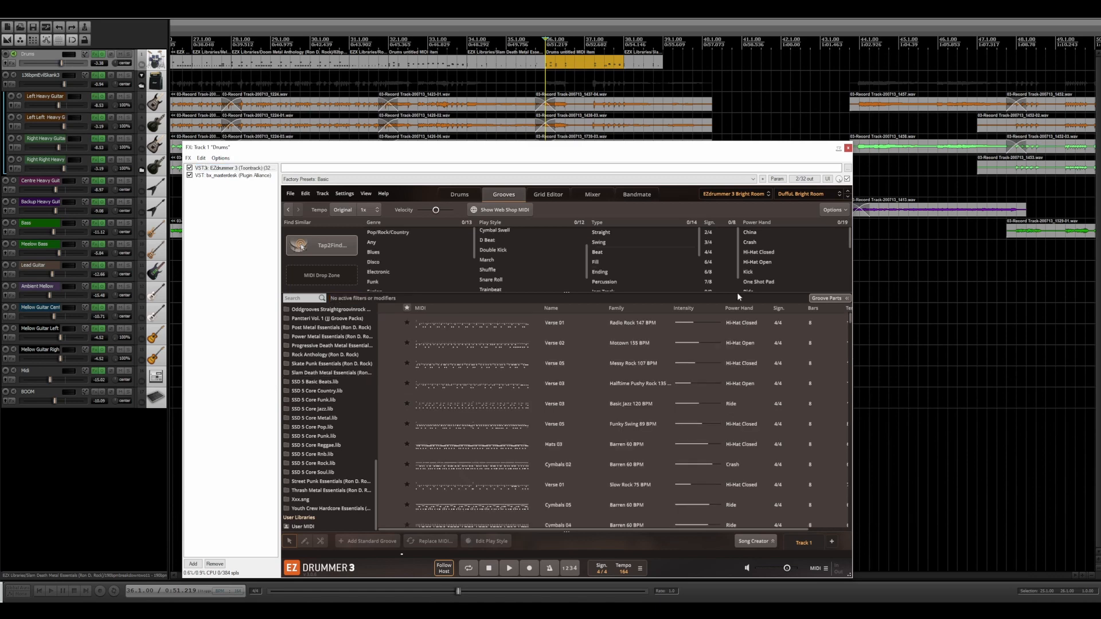
{"action": "left_click", "coordinate": [620, 262]}
{"action": "scroll", "coordinate": [334, 396], "scroll_direction": "up", "scroll_amount": 5}
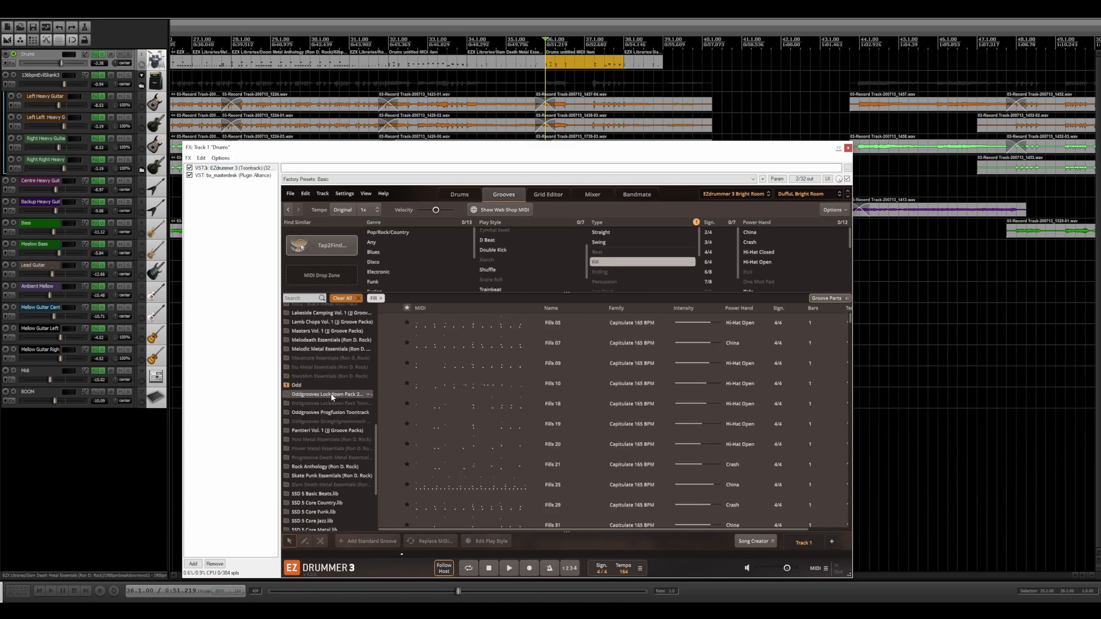
{"action": "scroll", "coordinate": [334, 396], "scroll_direction": "up", "scroll_amount": 4}
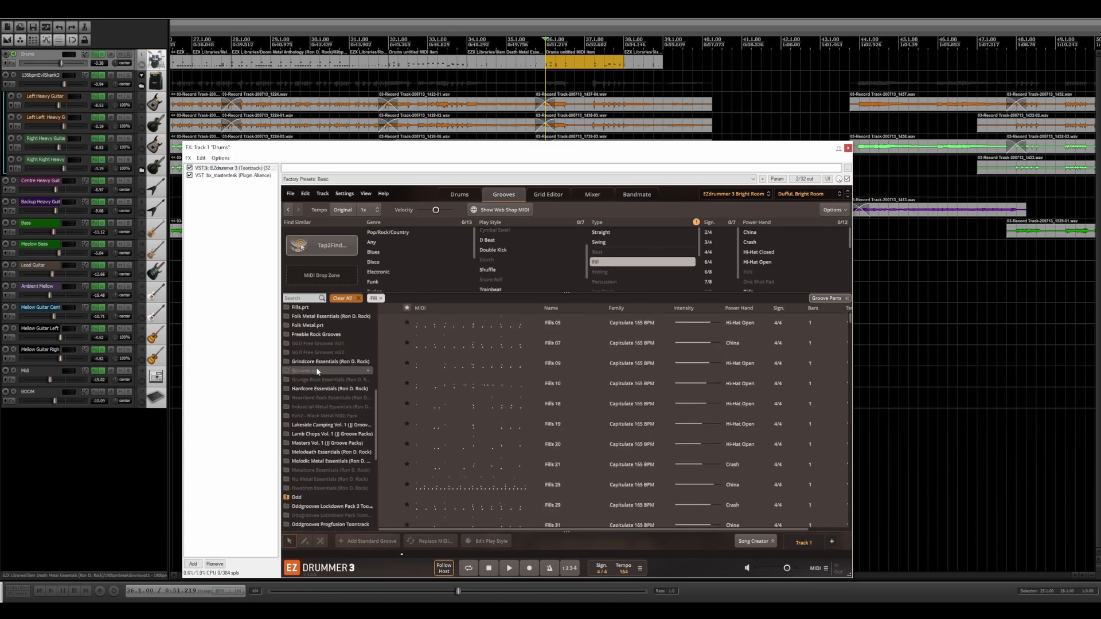
Place Fill 14 from Freebie Rock Grooves on the Drums track at 39.1.00 and play the transition from 37.3.00
{"action": "left_click", "coordinate": [319, 340]}
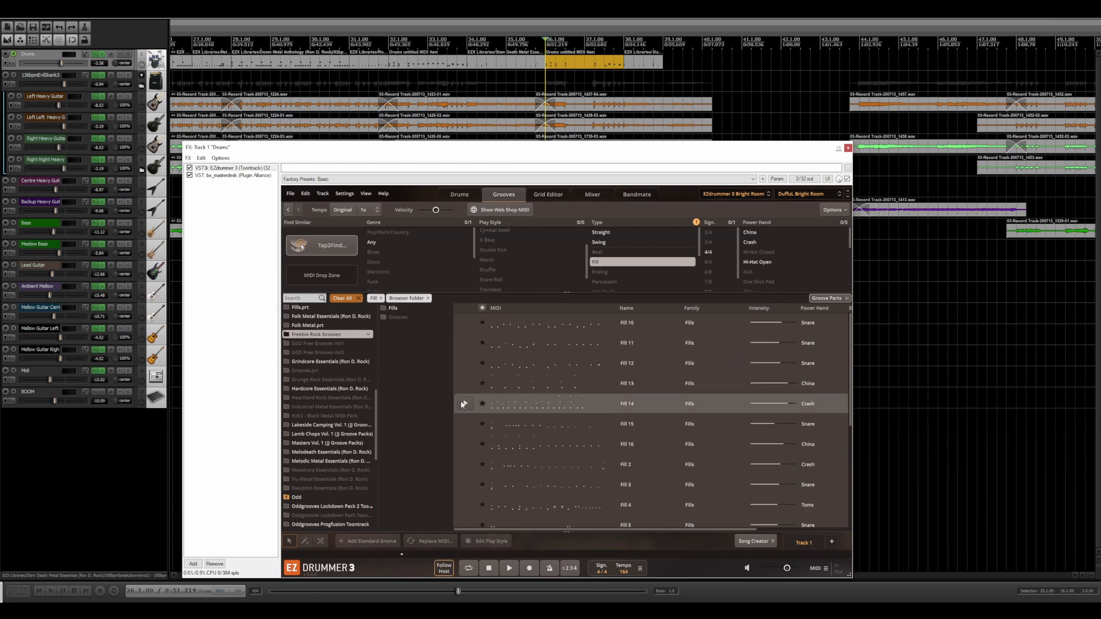
{"action": "left_click", "coordinate": [463, 404]}
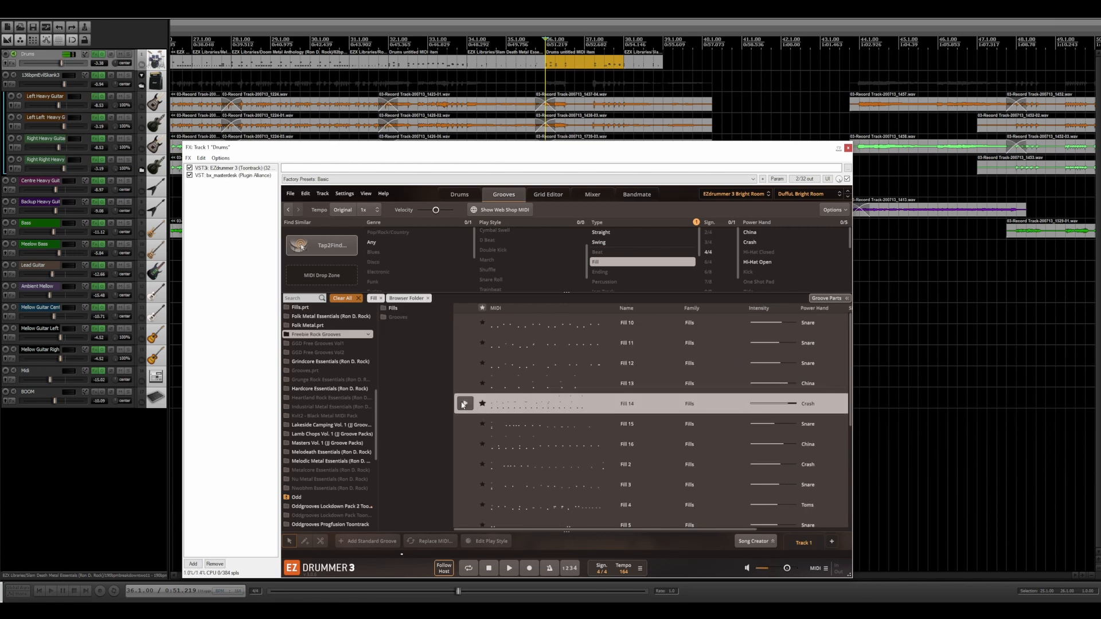
{"action": "left_click_drag", "start_coordinate": [531, 408], "coordinate": [668, 61]}
{"action": "key", "text": "space"}
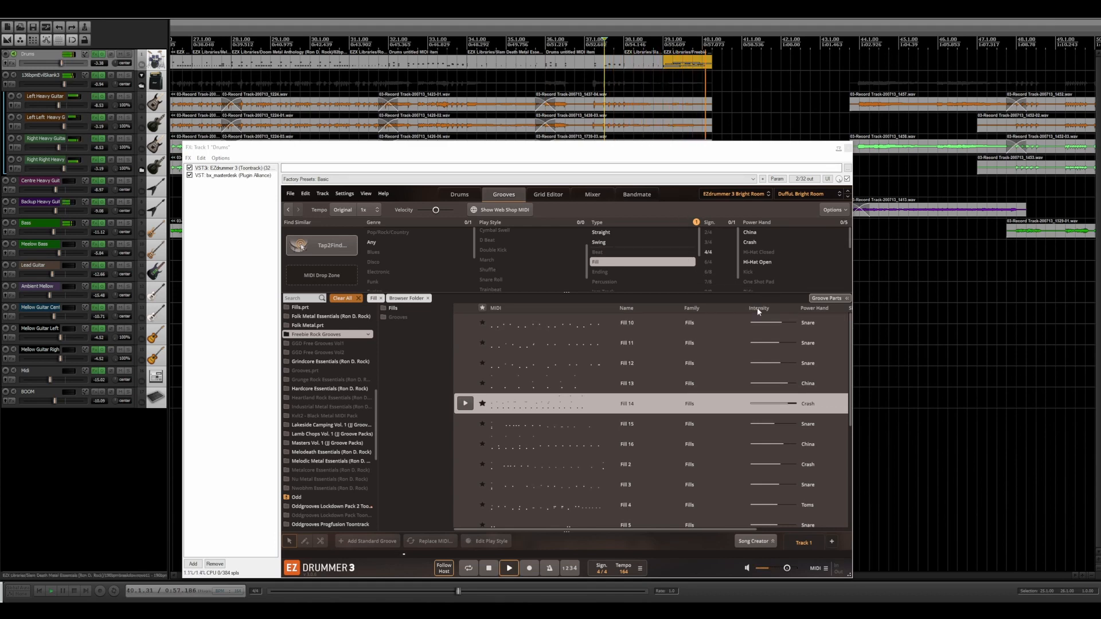
{"action": "left_click", "coordinate": [847, 148]}
Review the song arrangement from the project start, with the edit cursor moved to 10.3.00, 23.1.00 and 11.1.00
{"action": "scroll", "coordinate": [737, 330], "scroll_direction": "down", "scroll_amount": 6}
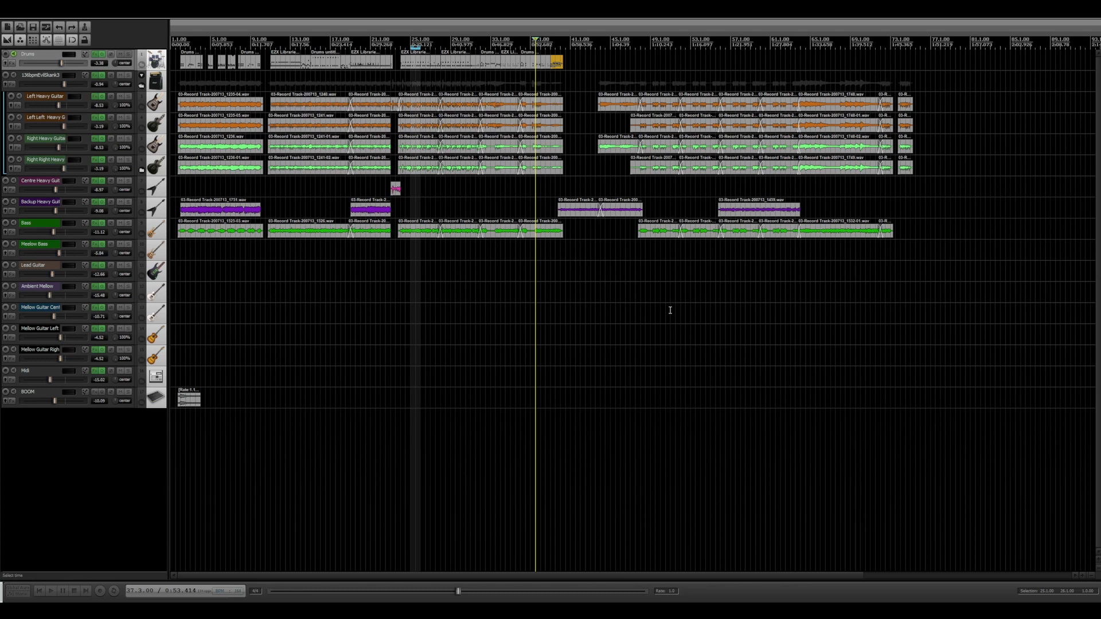
{"action": "left_click", "coordinate": [36, 587]}
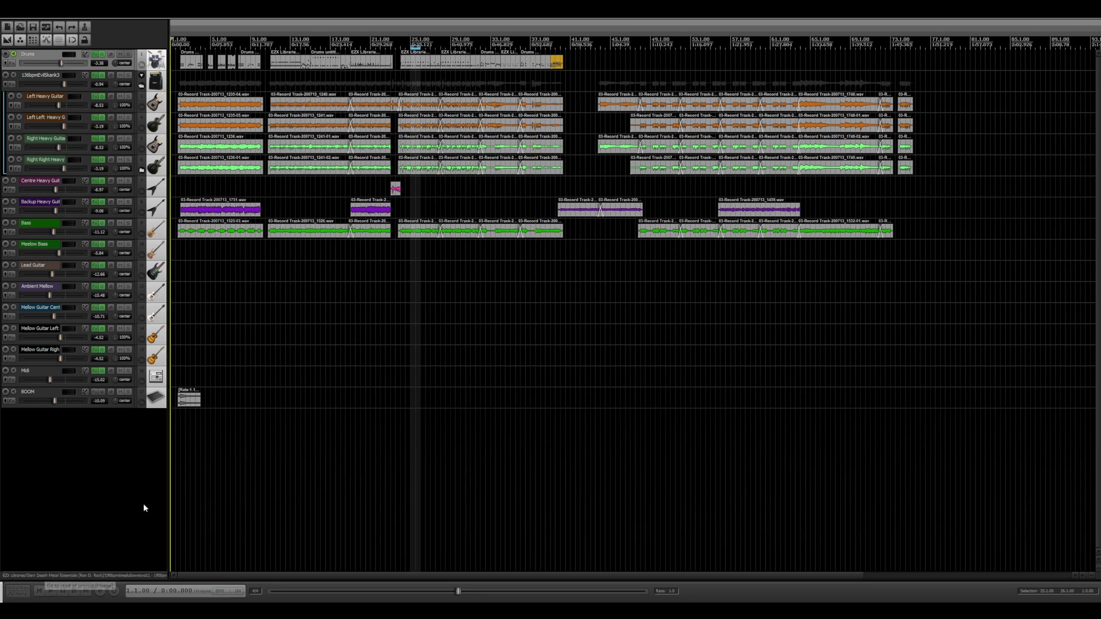
{"action": "scroll", "coordinate": [422, 354], "scroll_direction": "up", "scroll_amount": 3}
{"action": "scroll", "coordinate": [422, 353], "scroll_direction": "up", "scroll_amount": 2}
{"action": "scroll", "coordinate": [489, 356], "scroll_direction": "down", "scroll_amount": 1}
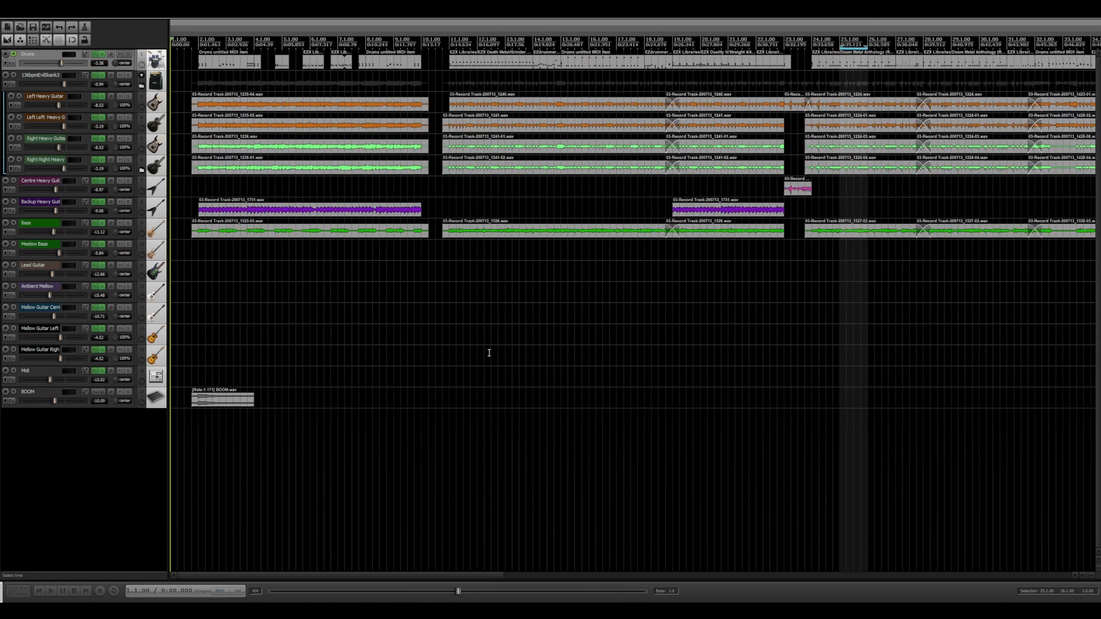
{"action": "scroll", "coordinate": [489, 353], "scroll_direction": "up", "scroll_amount": 1}
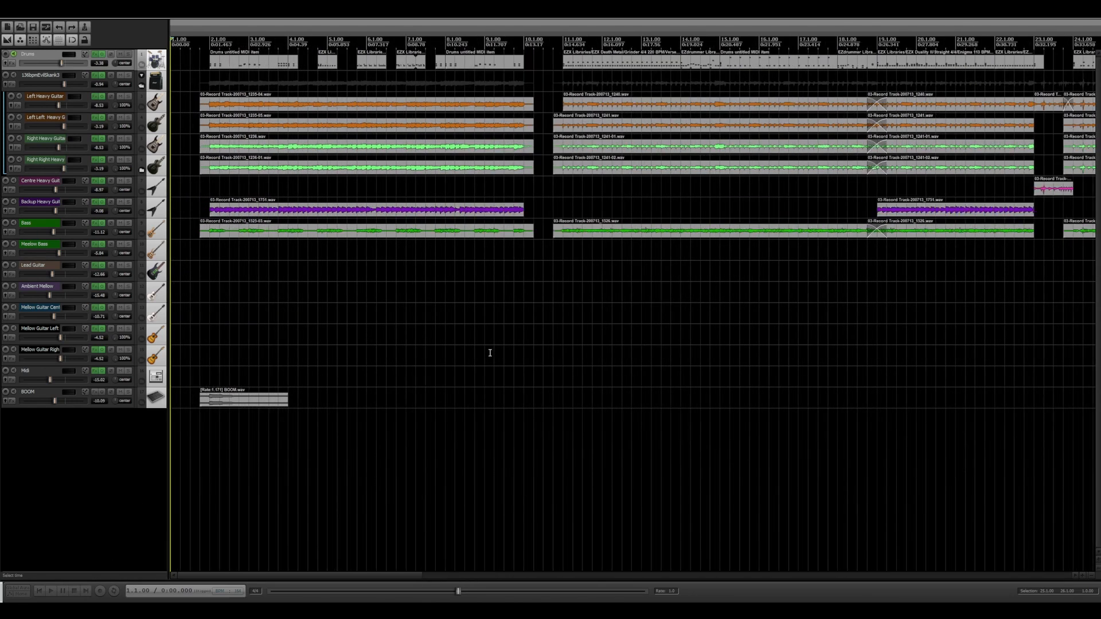
{"action": "left_click", "coordinate": [545, 47]}
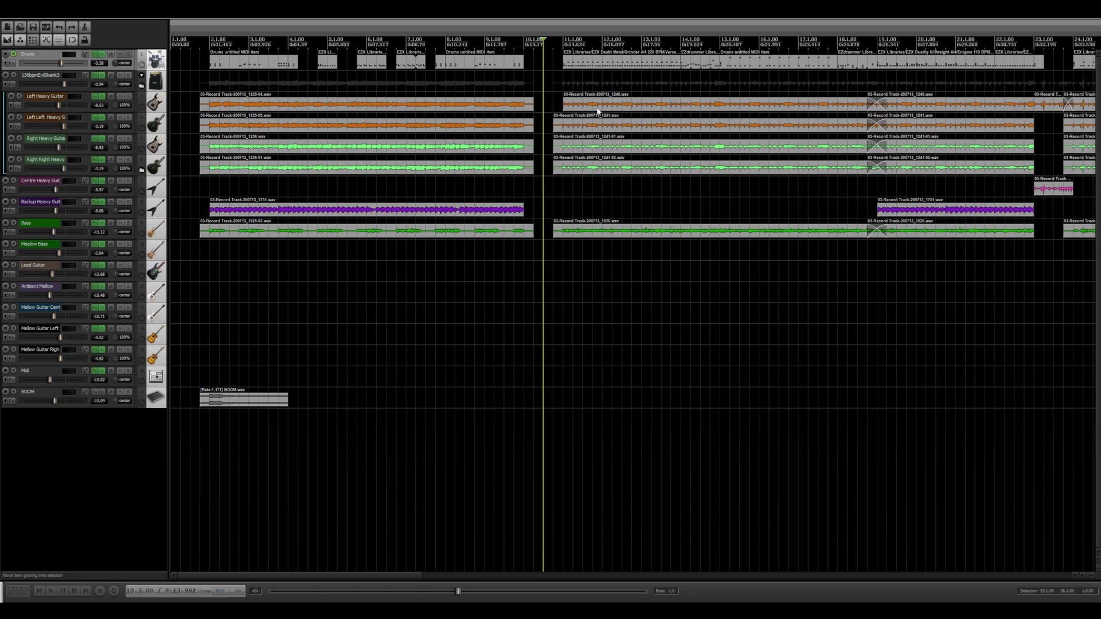
{"action": "left_click", "coordinate": [1036, 44]}
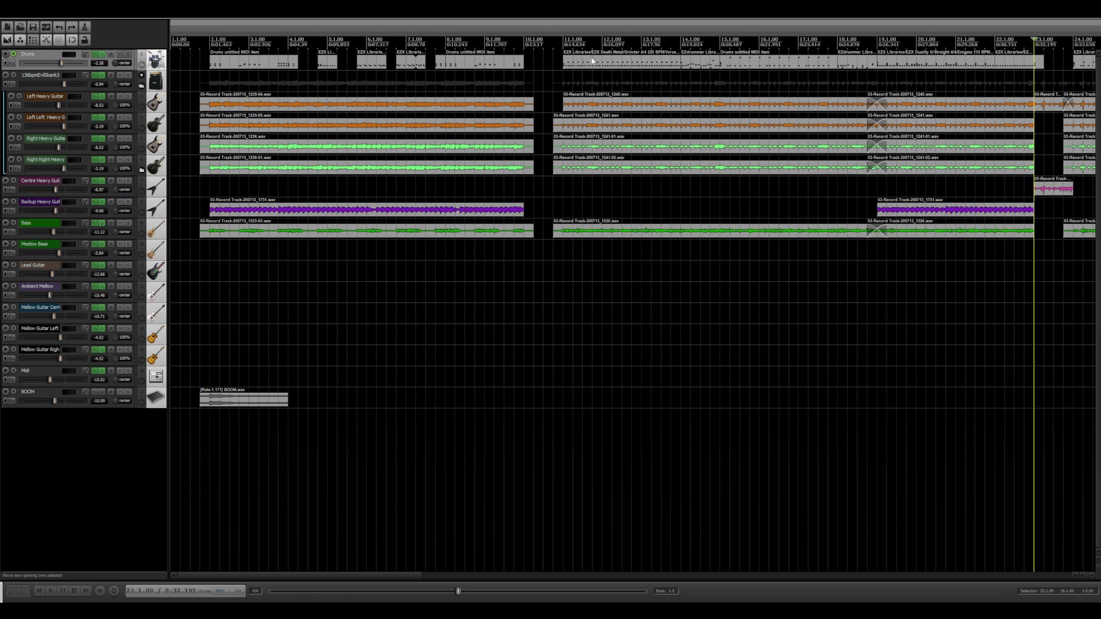
{"action": "left_click", "coordinate": [561, 42]}
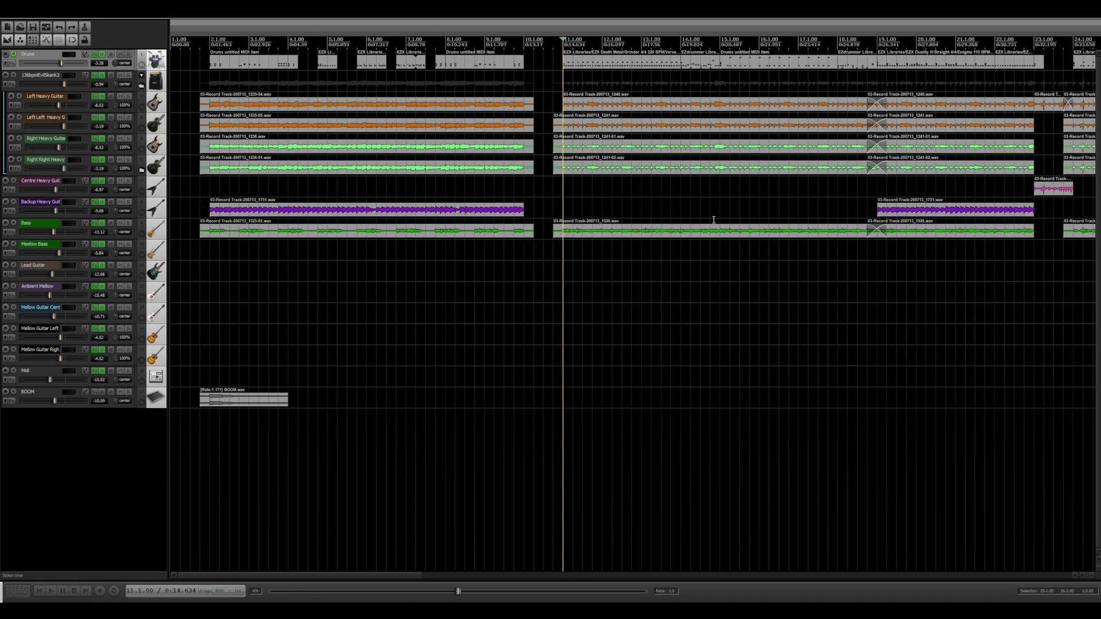
Play the arrangement with its drums from 10.3.00 to past bar 41, and return the edit cursor to the project start
{"action": "left_click", "coordinate": [523, 42]}
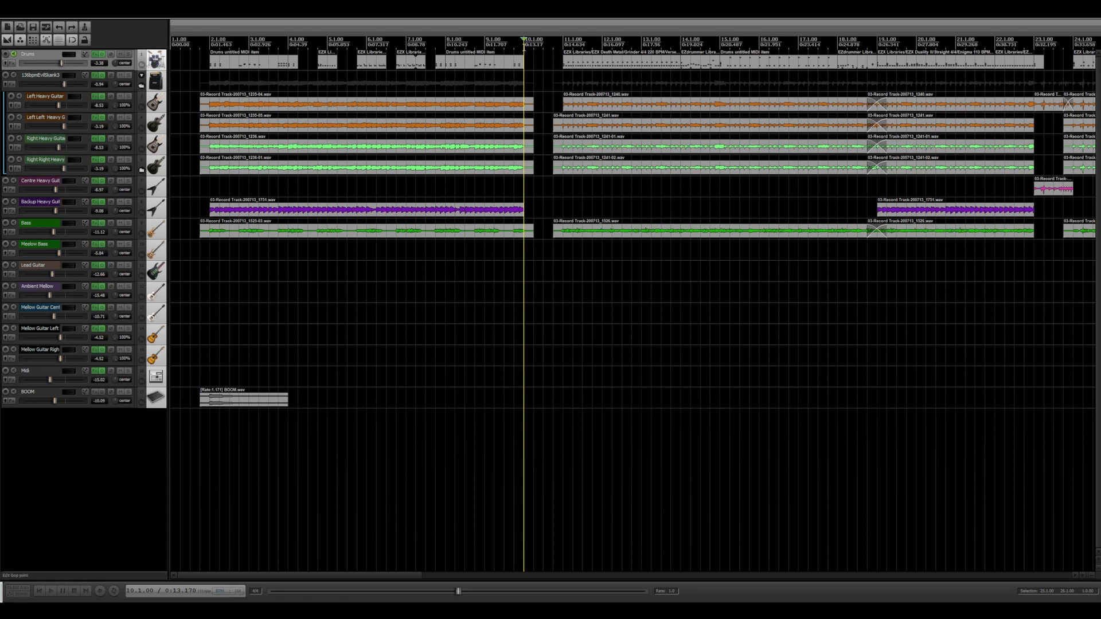
{"action": "left_click", "coordinate": [544, 43]}
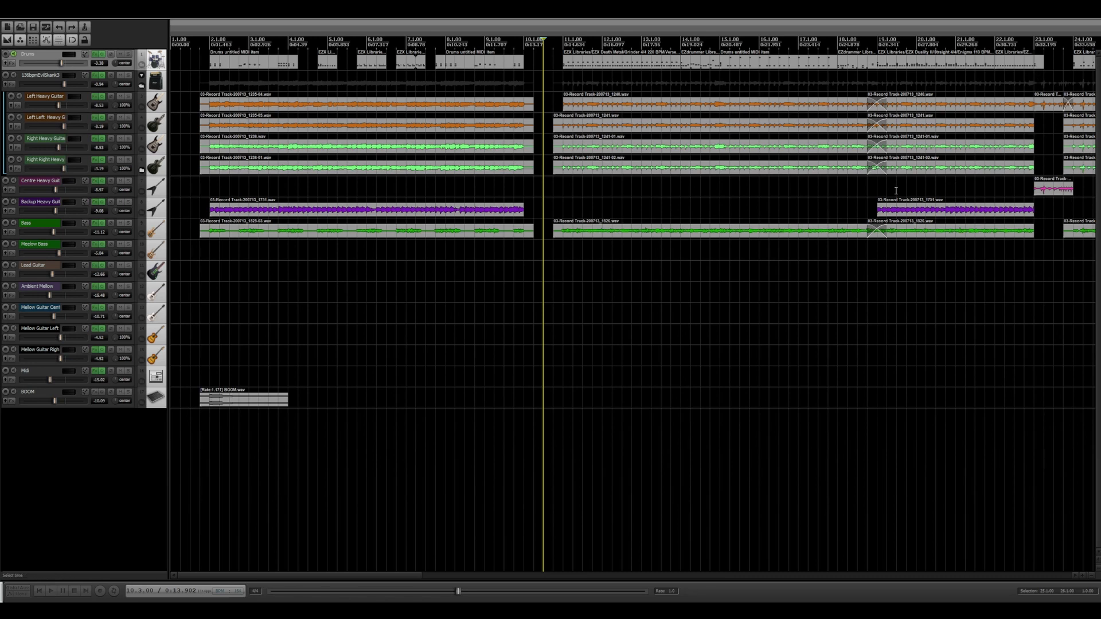
{"action": "key", "text": "space"}
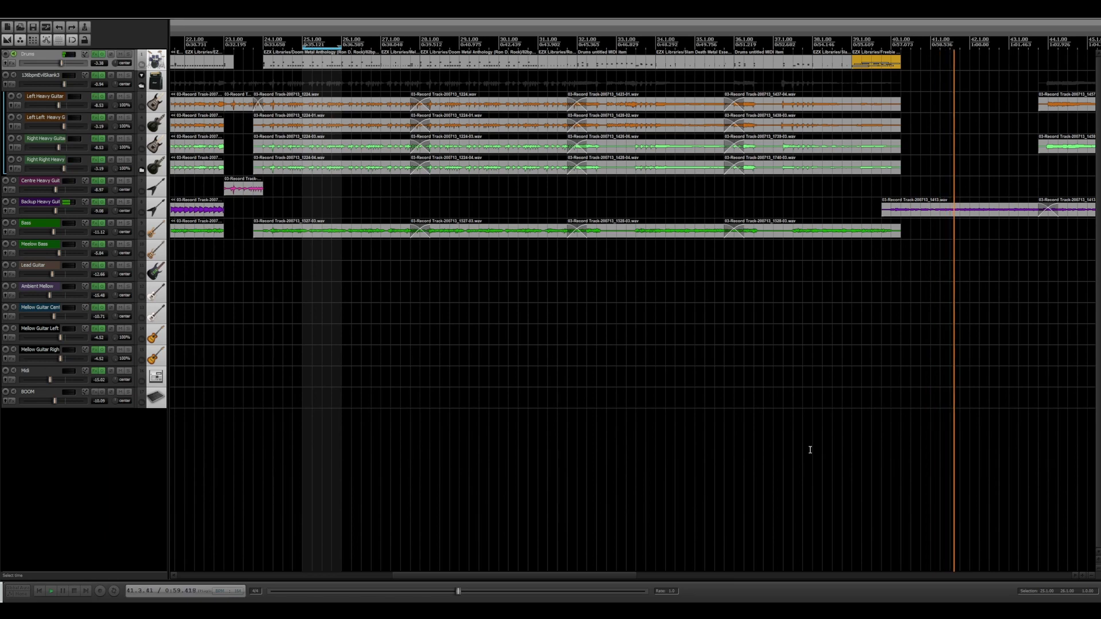
{"action": "left_click", "coordinate": [43, 590]}
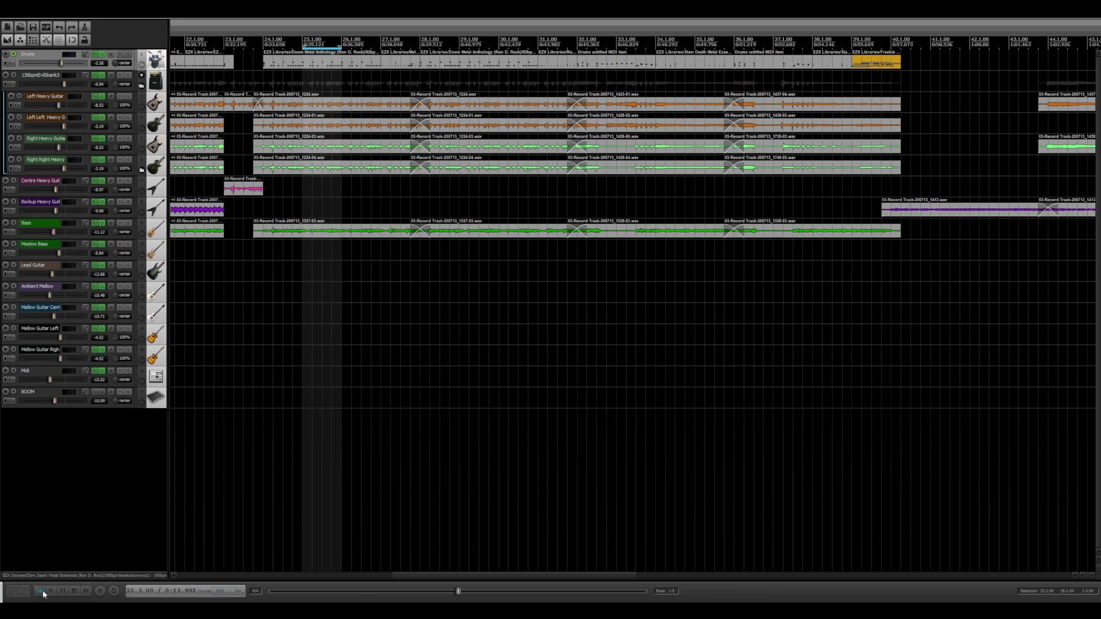
{"action": "left_click", "coordinate": [42, 590]}
Play the sections without drums from bar 47 and from 64.1.00, and return the edit cursor to the project start
{"action": "scroll", "coordinate": [585, 417], "scroll_direction": "down", "scroll_amount": 4}
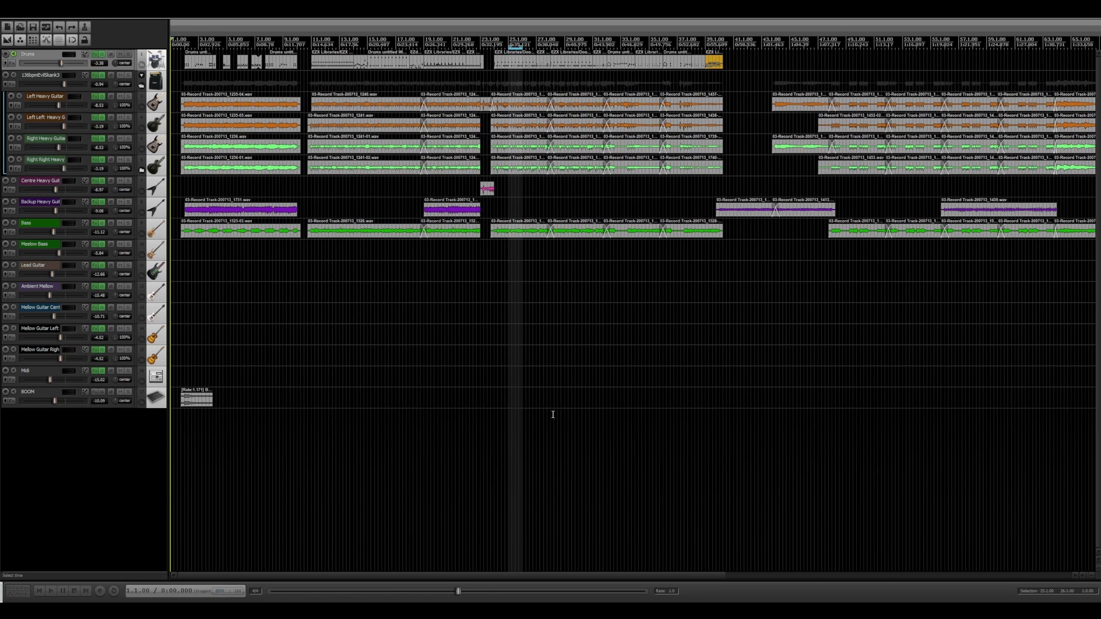
{"action": "scroll", "coordinate": [563, 414], "scroll_direction": "up", "scroll_amount": 2}
{"action": "scroll", "coordinate": [573, 418], "scroll_direction": "up", "scroll_amount": 1}
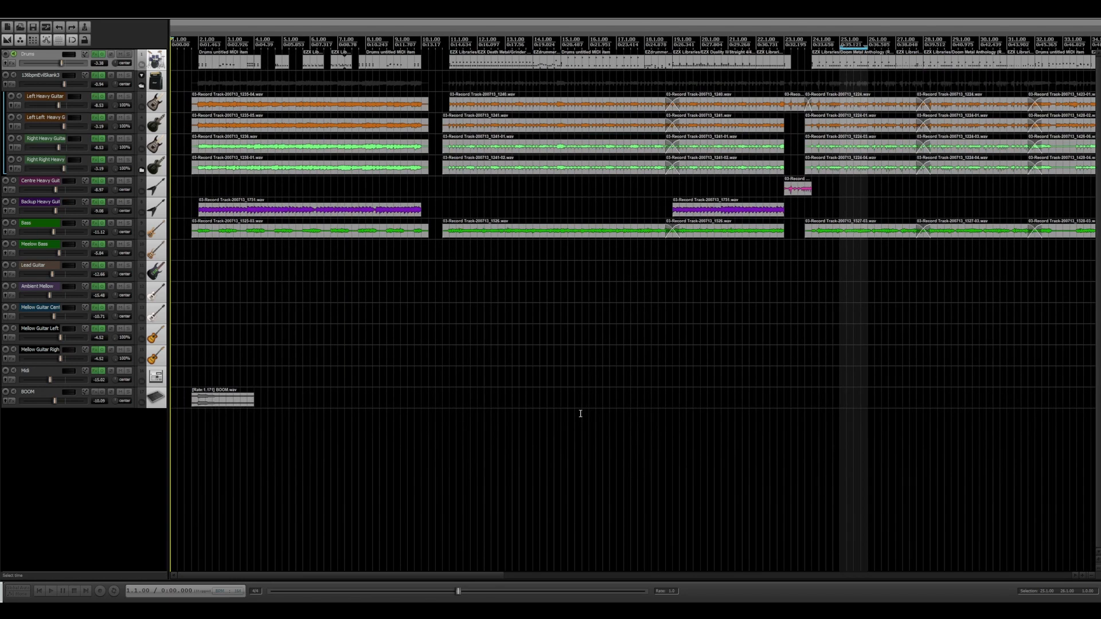
{"action": "scroll", "coordinate": [580, 413], "scroll_direction": "down", "scroll_amount": 1}
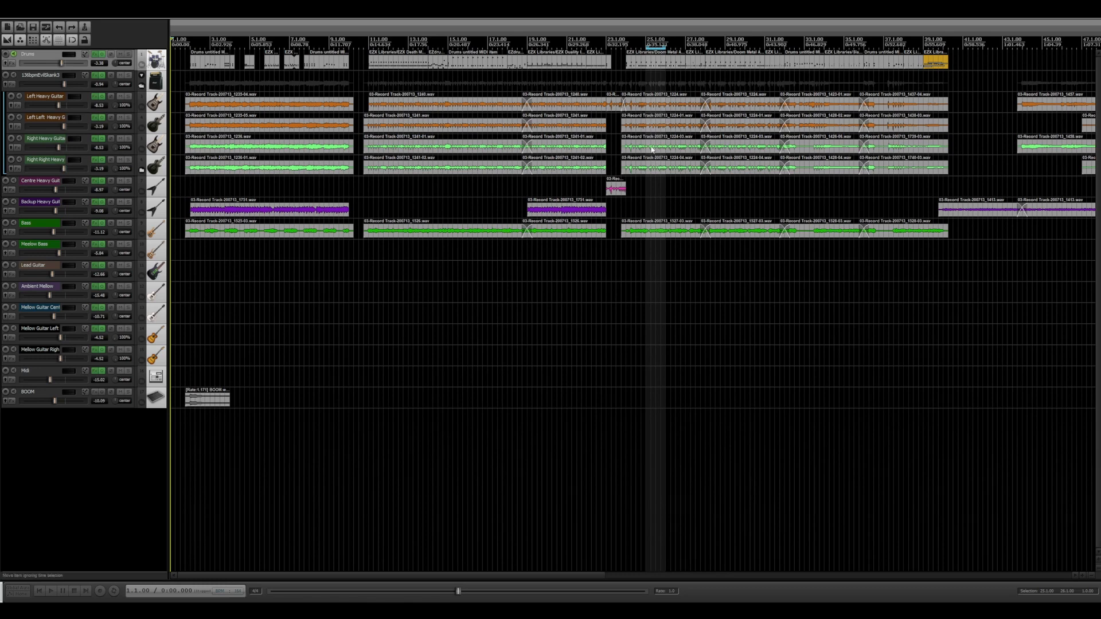
{"action": "scroll", "coordinate": [1015, 312], "scroll_direction": "down", "scroll_amount": 5}
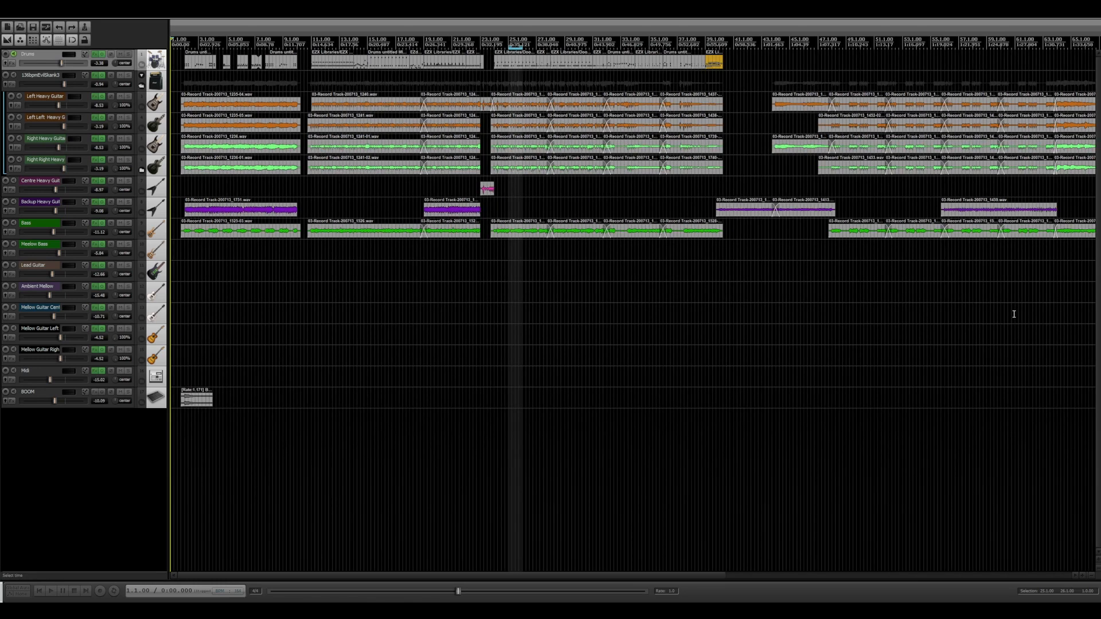
{"action": "left_click", "coordinate": [635, 42]}
{"action": "key", "text": "space"}
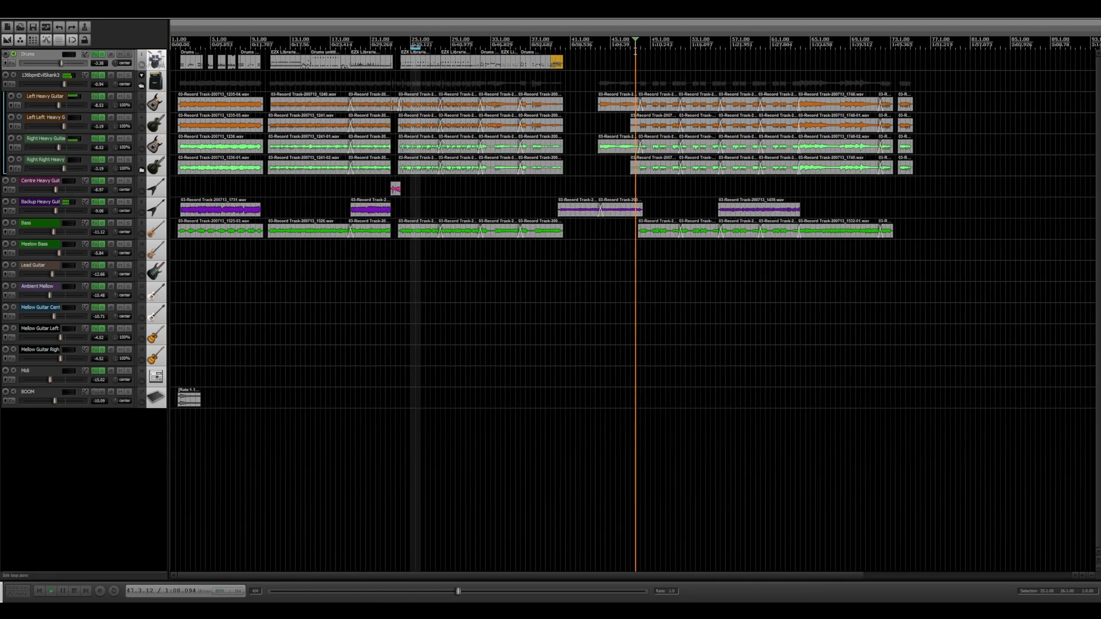
{"action": "left_click", "coordinate": [799, 43]}
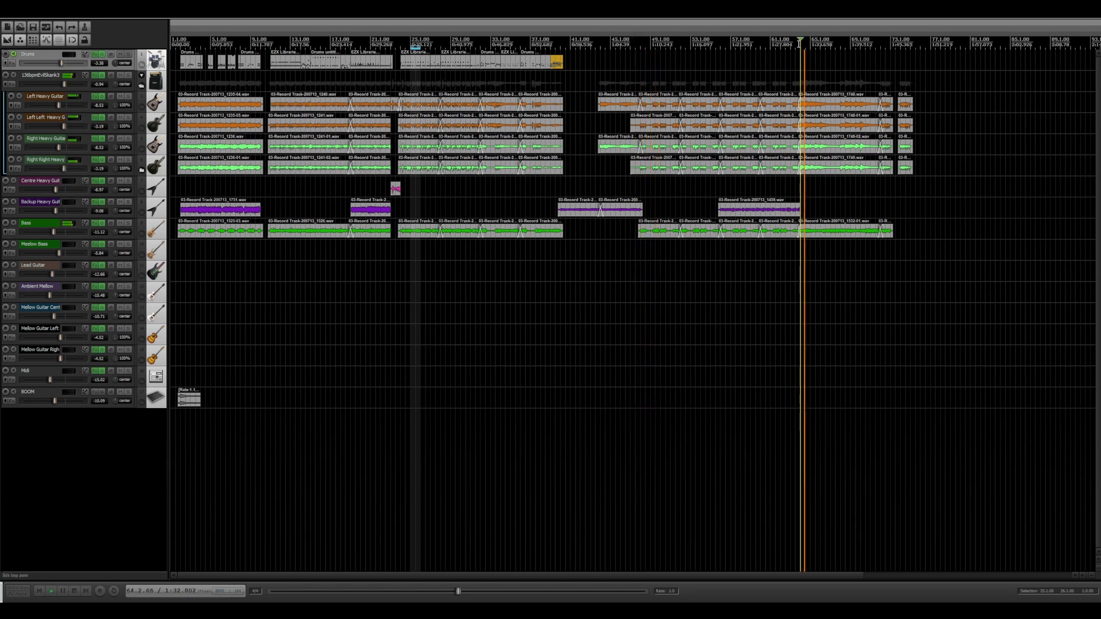
{"action": "key", "text": "space"}
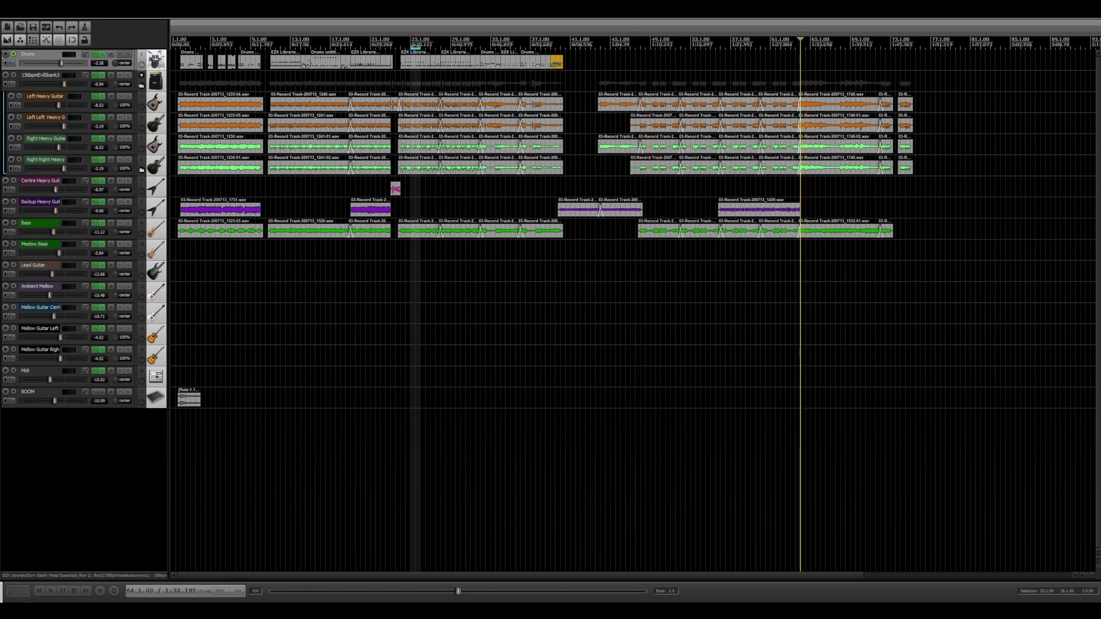
{"action": "left_click", "coordinate": [38, 591]}
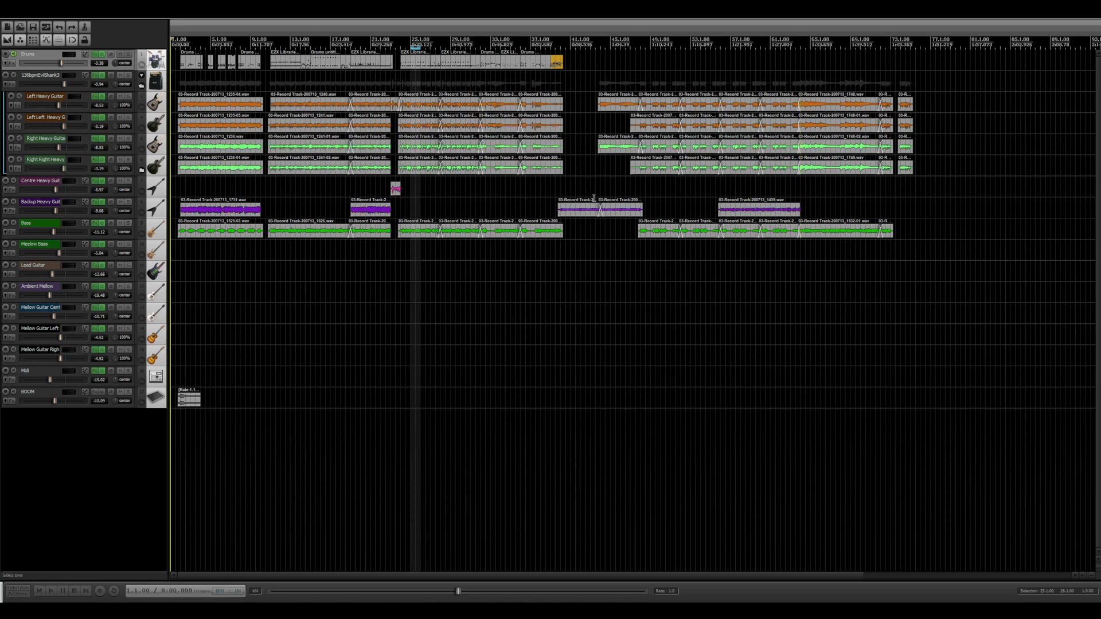
Review the arrangement from the end of the drum fill at 40.1.00 back to the intro, with the edit cursor moved to 1.4.00
{"action": "left_click", "coordinate": [561, 46]}
{"action": "scroll", "coordinate": [774, 166], "scroll_direction": "up", "scroll_amount": 4}
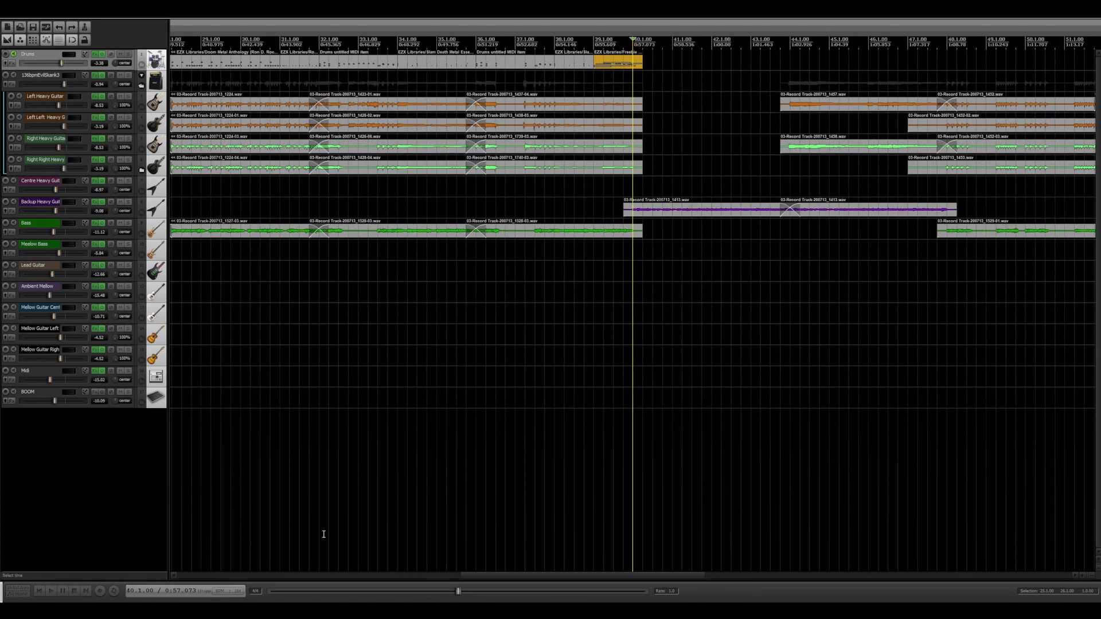
{"action": "left_click_drag", "start_coordinate": [542, 575], "coordinate": [238, 590]}
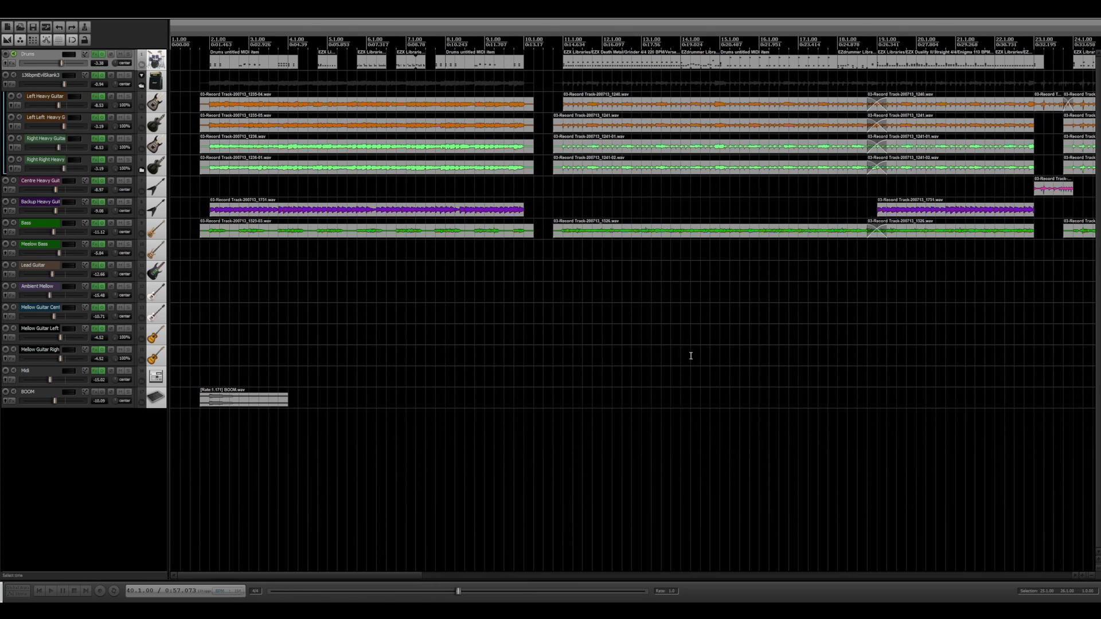
{"action": "scroll", "coordinate": [762, 359], "scroll_direction": "down", "scroll_amount": 2}
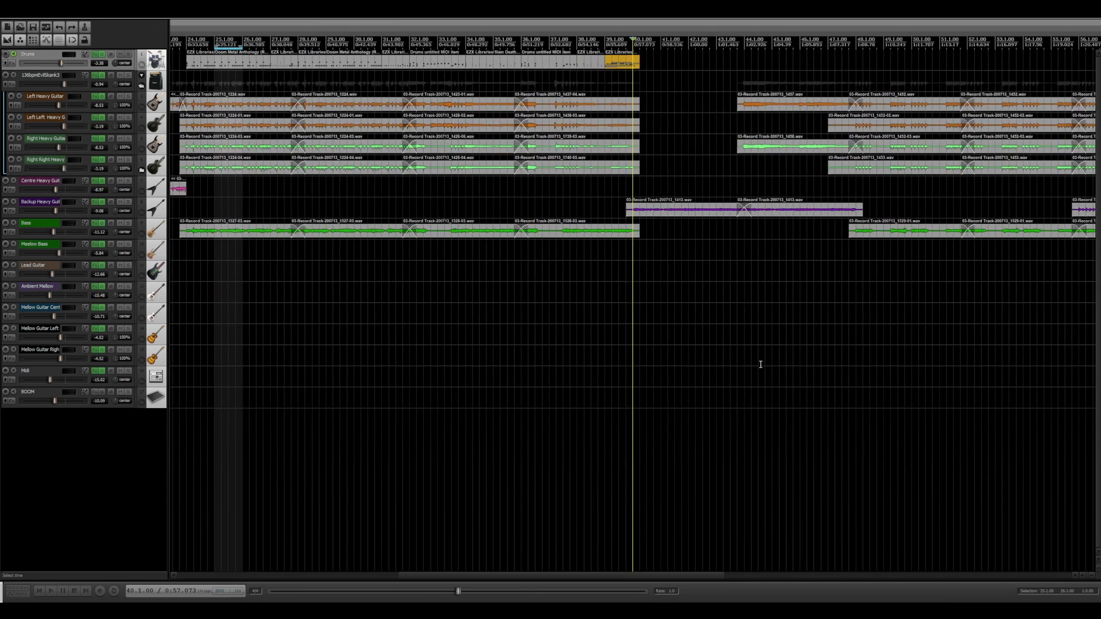
{"action": "left_click_drag", "start_coordinate": [491, 578], "coordinate": [248, 585]}
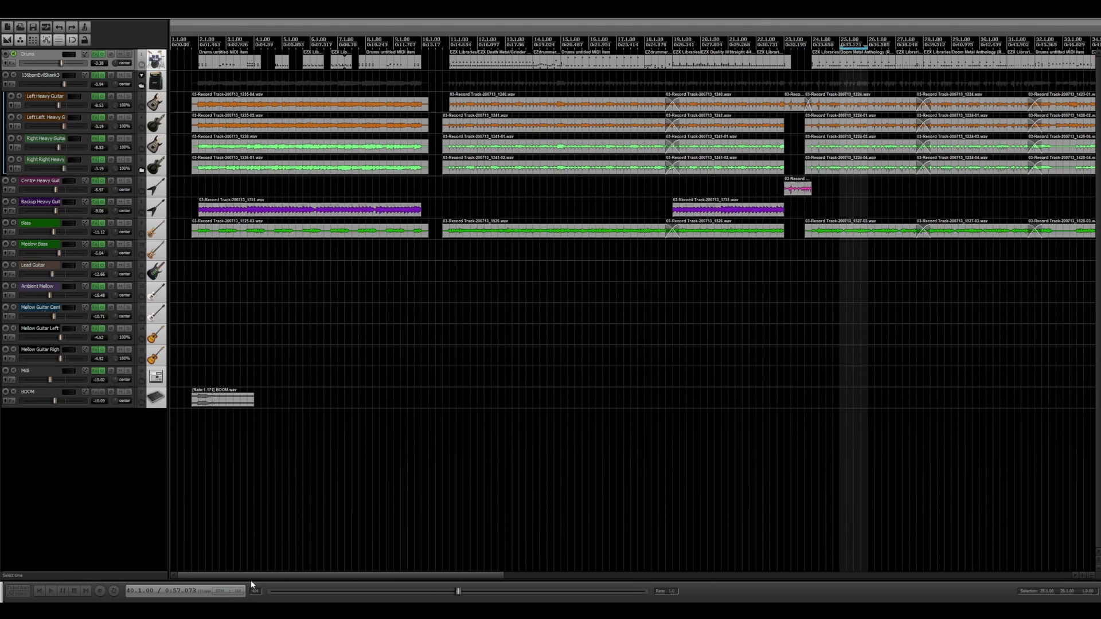
{"action": "scroll", "coordinate": [572, 437], "scroll_direction": "down", "scroll_amount": 2}
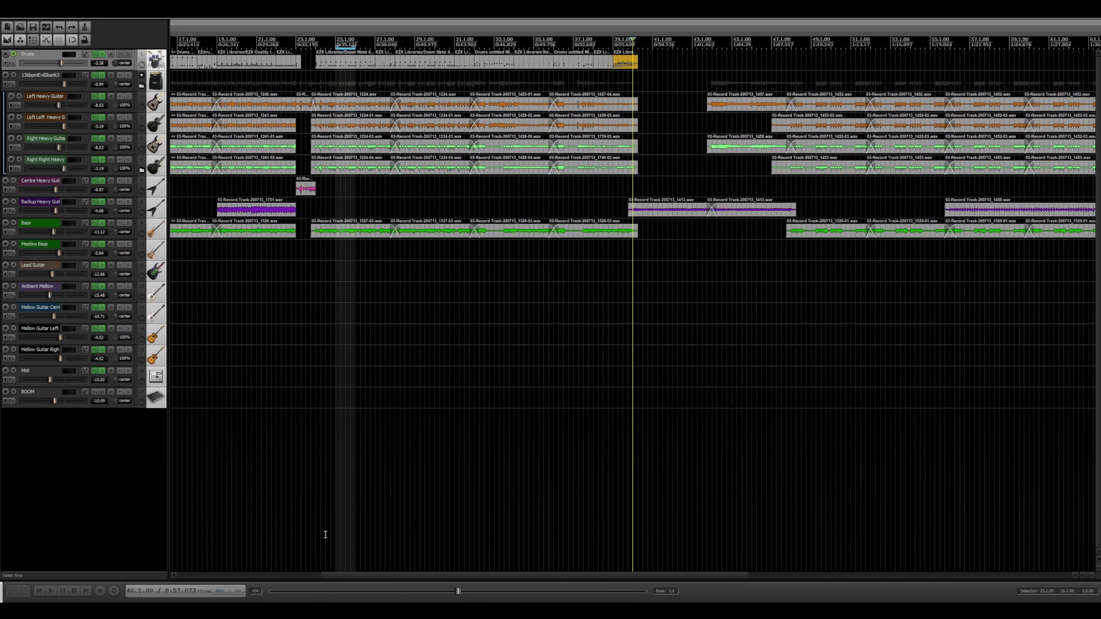
{"action": "left_click_drag", "start_coordinate": [392, 579], "coordinate": [268, 515]}
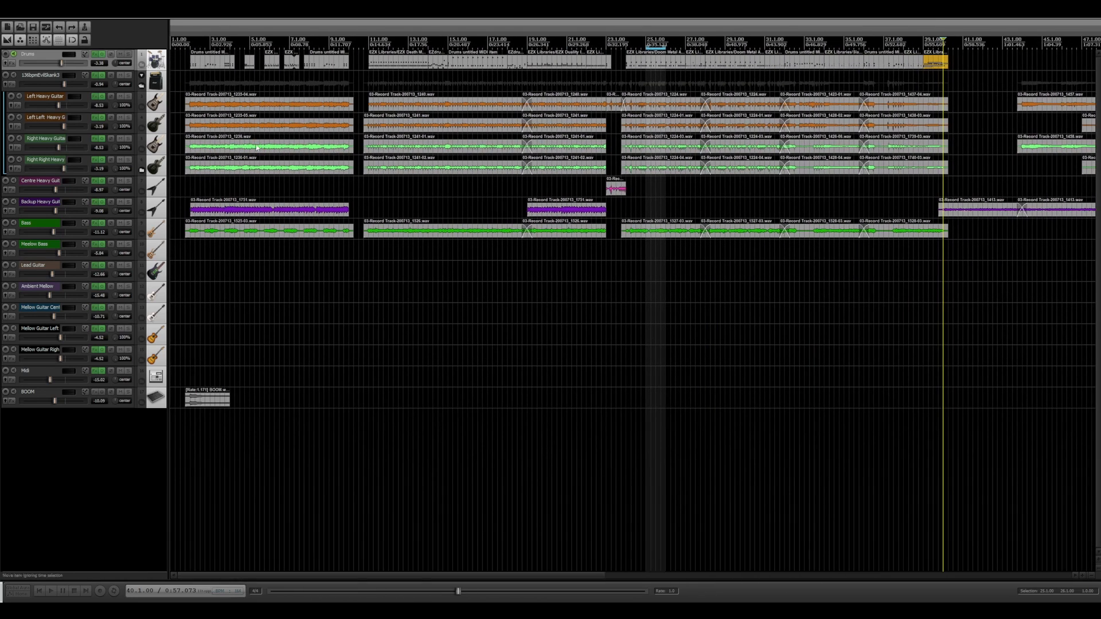
{"action": "left_click", "coordinate": [187, 46]}
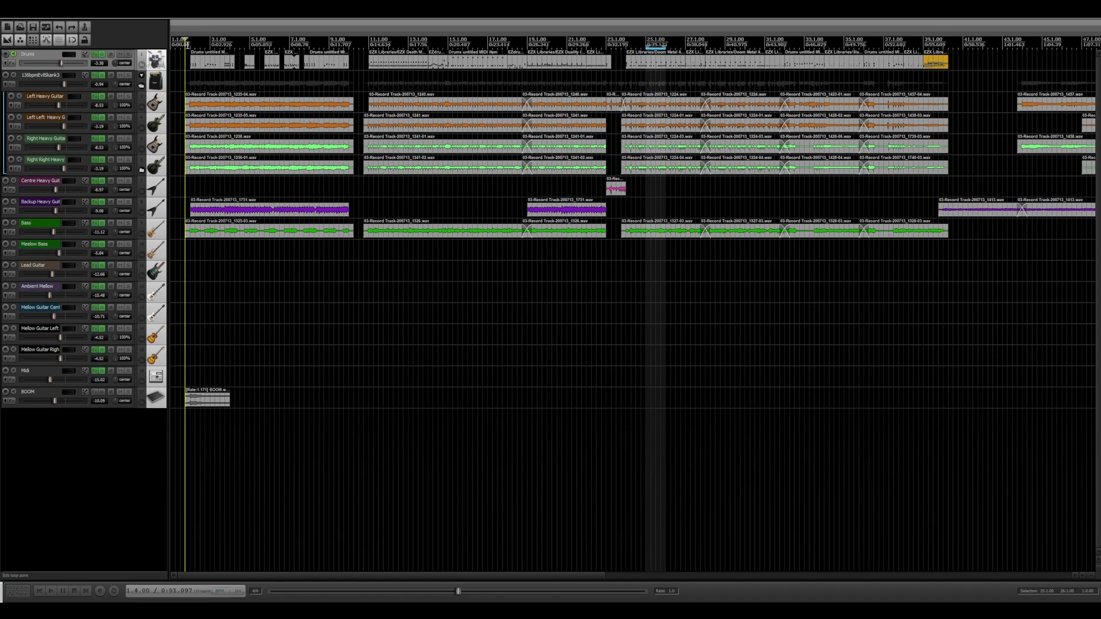